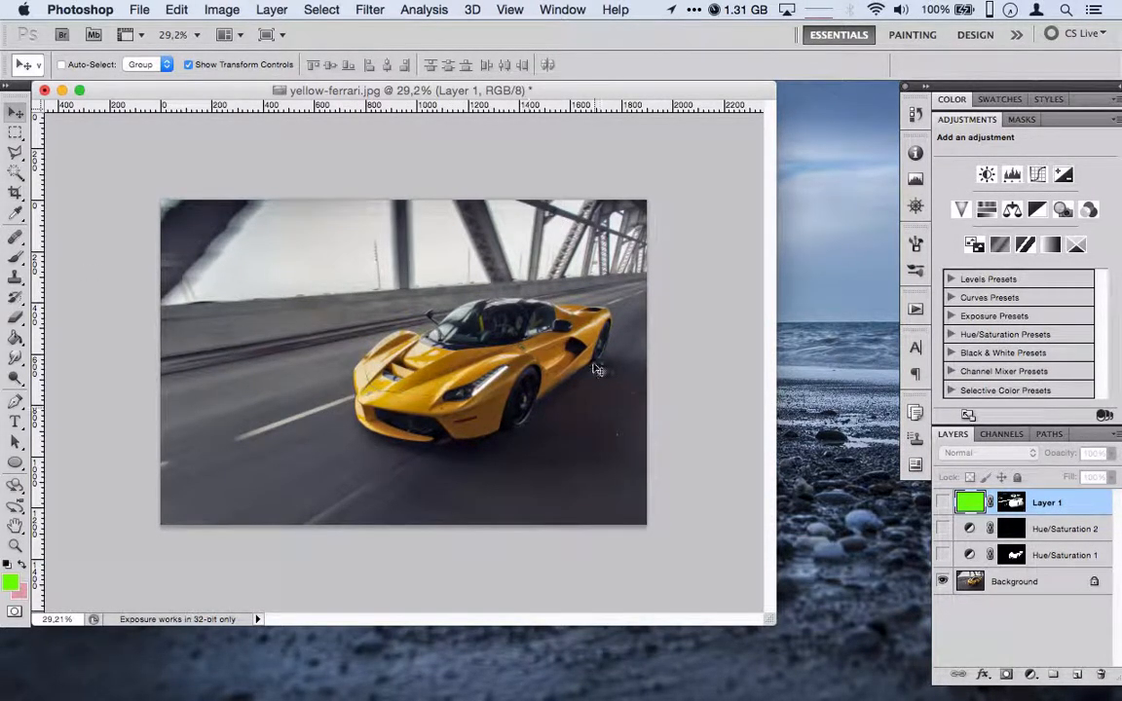
# Show Layer 1 to examine the green recolour across the car's bodywork up close, and hide the layer again
pyautogui.click(942, 503)
pyautogui.scroll(5, 507, 461)
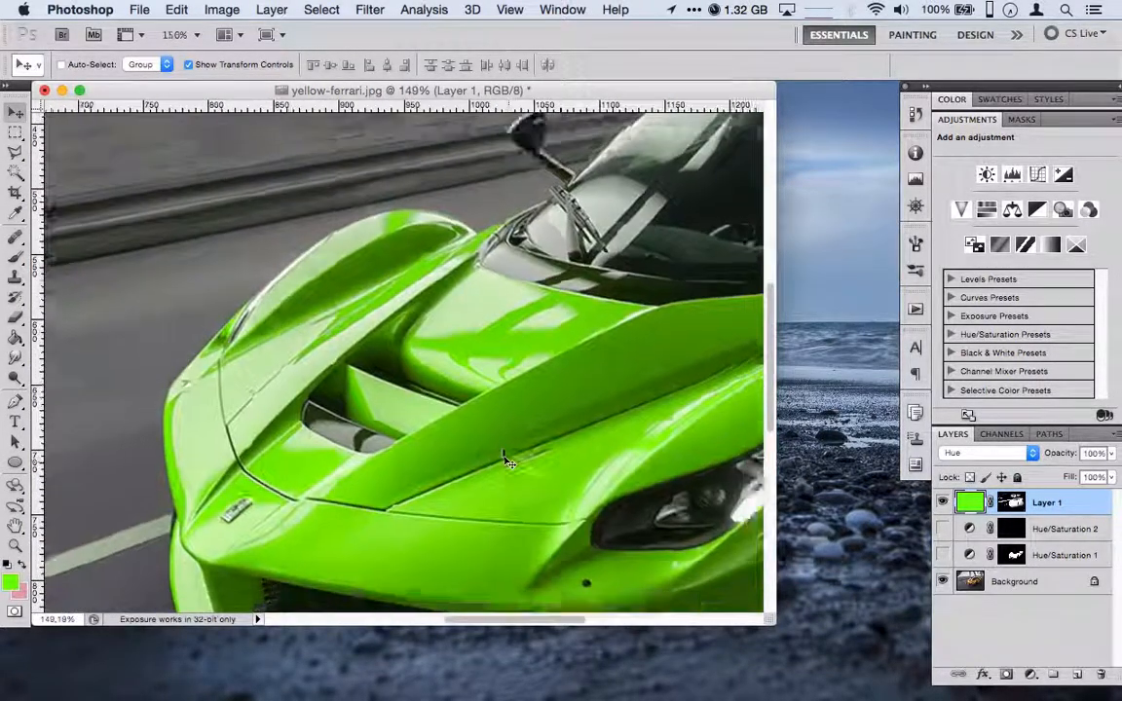
pyautogui.scroll(-3, 505, 459)
pyautogui.scroll(-5, 507, 461)
pyautogui.hscroll(3, 506, 461)
pyautogui.scroll(8, 504, 462)
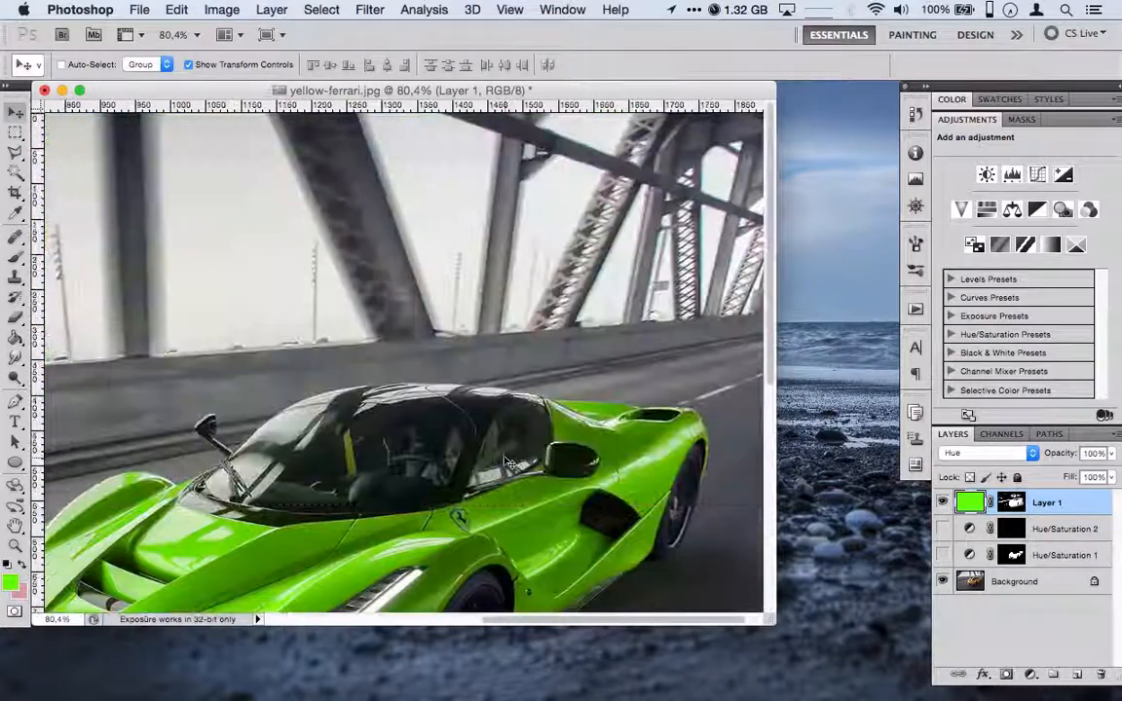
pyautogui.scroll(-2, 506, 462)
pyautogui.scroll(-5, 511, 462)
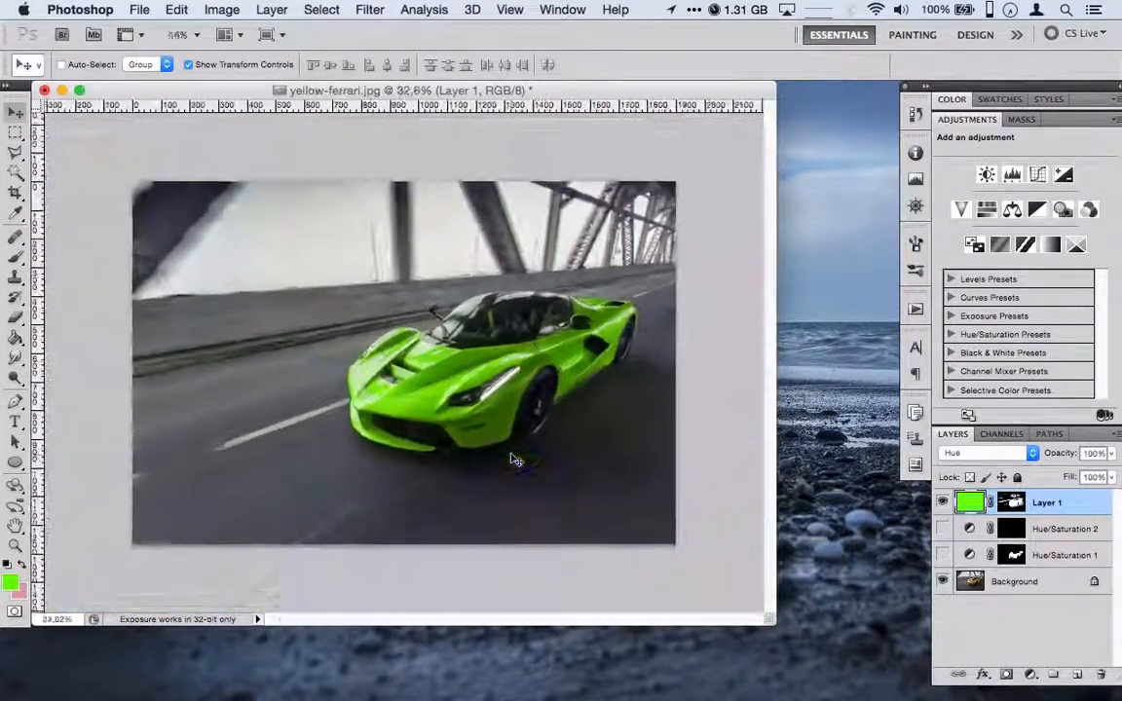
pyautogui.scroll(3, 516, 459)
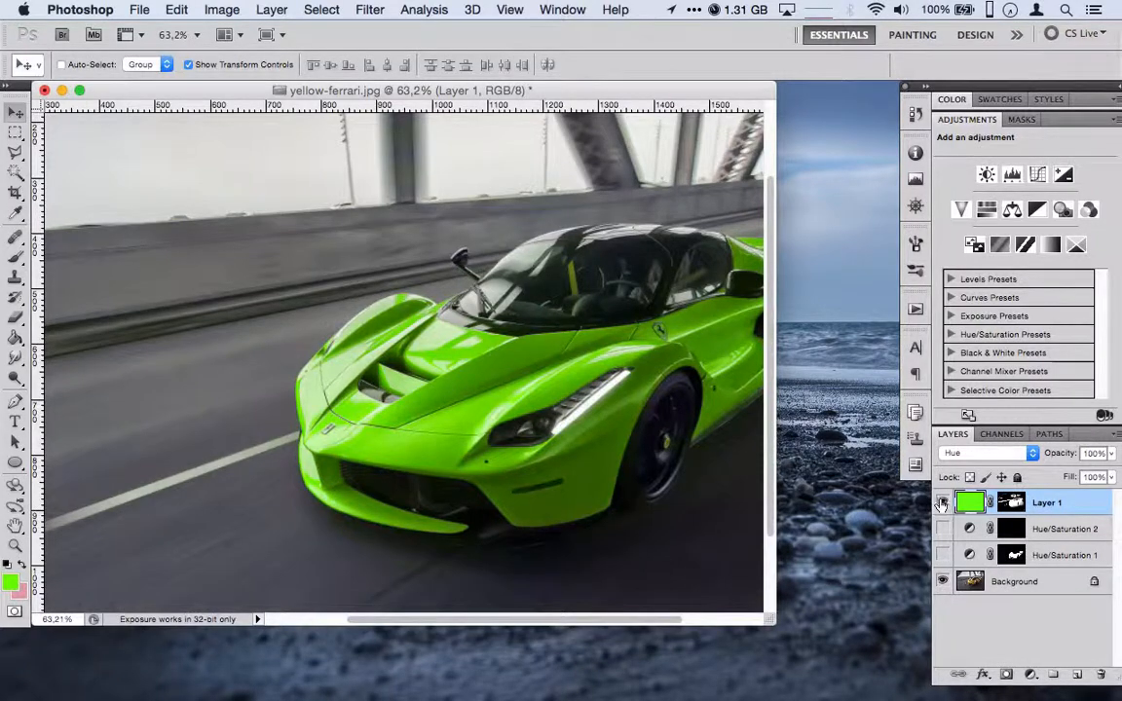
pyautogui.click(942, 503)
pyautogui.scroll(-4, 538, 528)
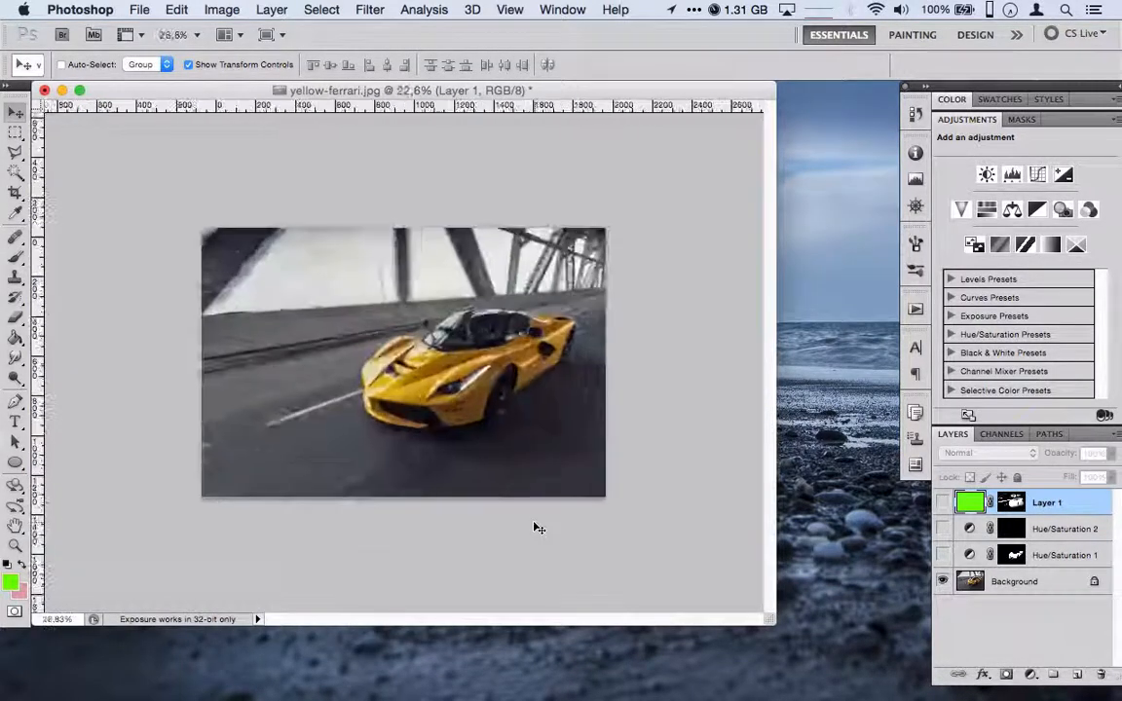
pyautogui.scroll(1, 539, 528)
pyautogui.scroll(-1, 539, 528)
pyautogui.scroll(-1, 539, 528)
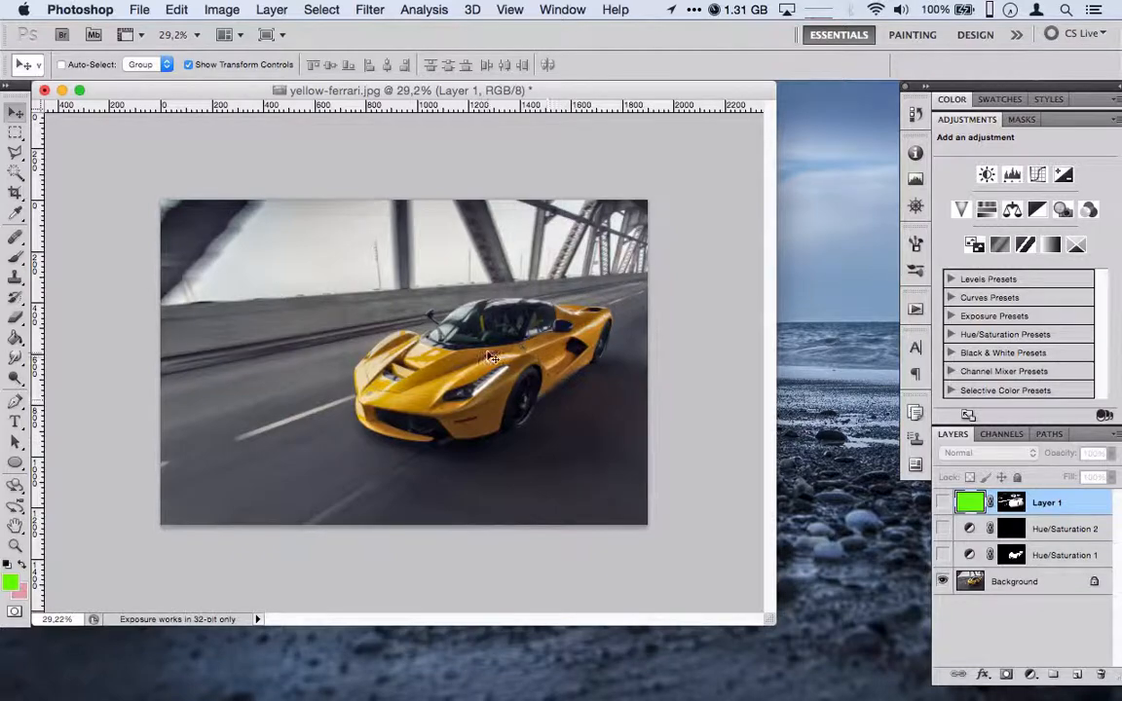
pyautogui.scroll(5, 491, 357)
pyautogui.scroll(-1, 492, 357)
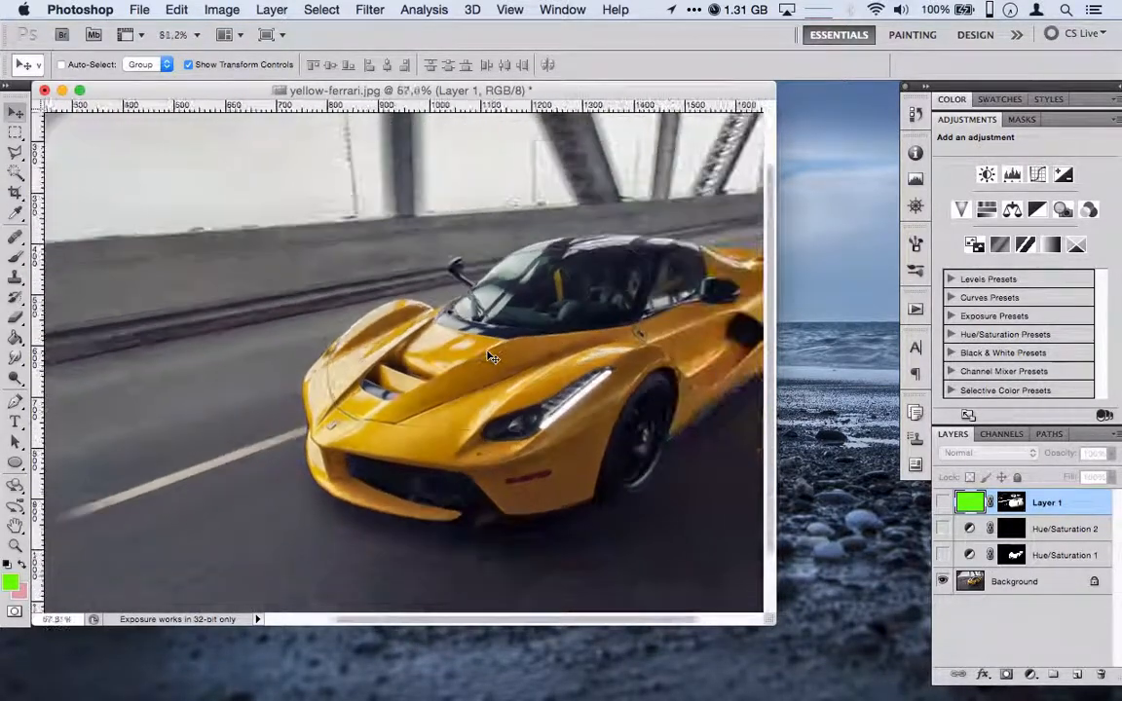
pyautogui.scroll(-3, 491, 358)
pyautogui.scroll(3, 491, 357)
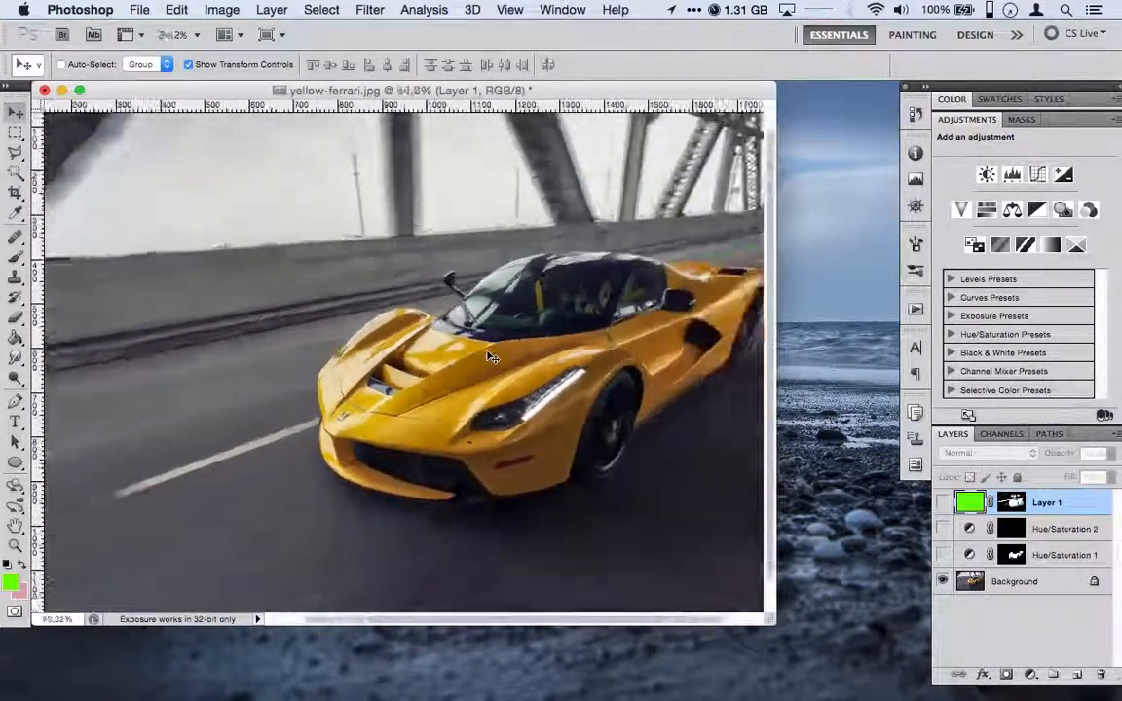
pyautogui.scroll(-2, 492, 358)
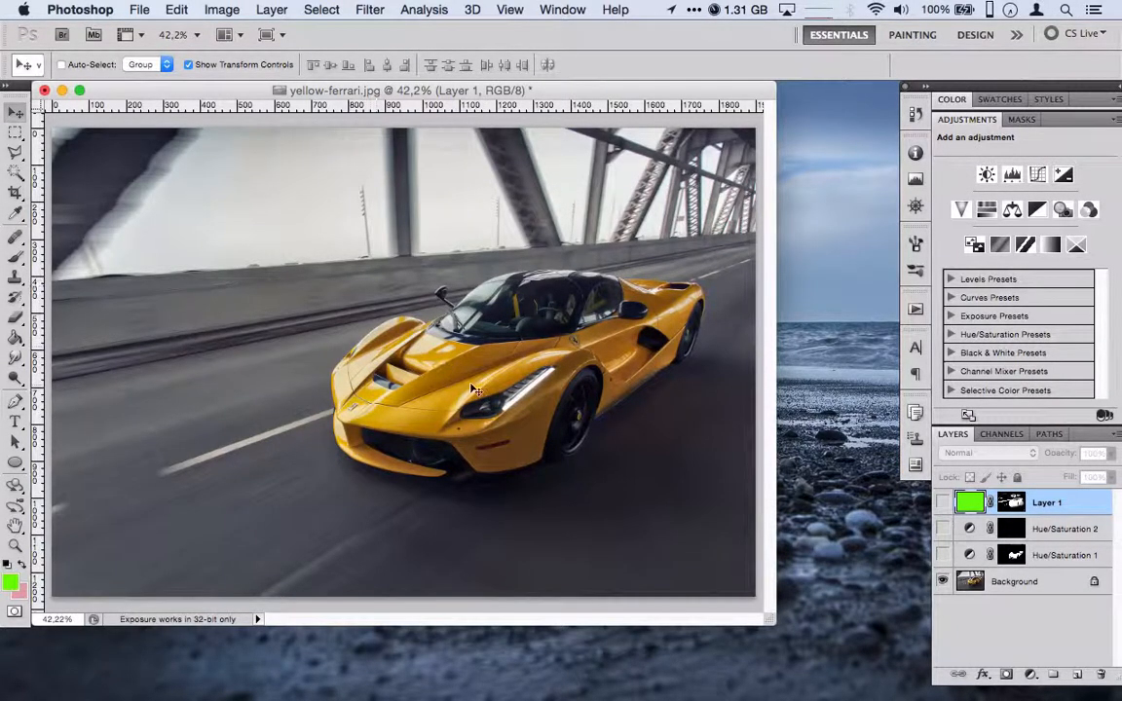
# Select the car's body, windows and roof on the Background layer with the Quick Selection tool, leaving out the front wheel
pyautogui.scroll(4, 475, 390)
pyautogui.scroll(-3, 474, 389)
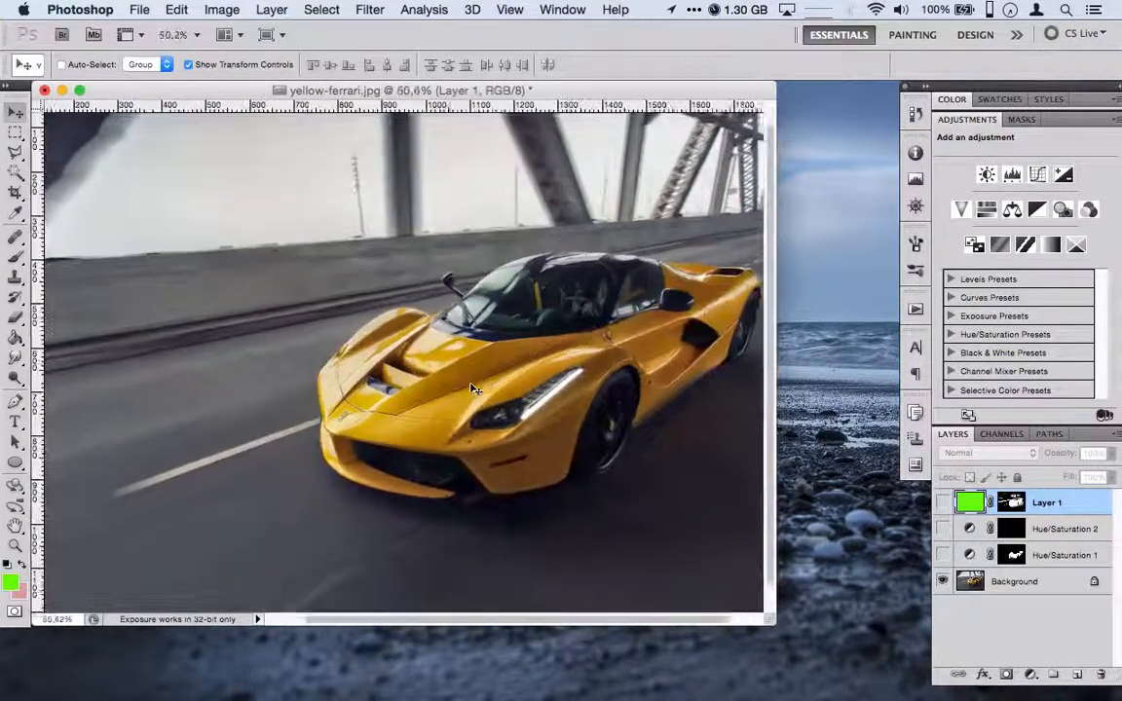
pyautogui.hscroll(3, 475, 389)
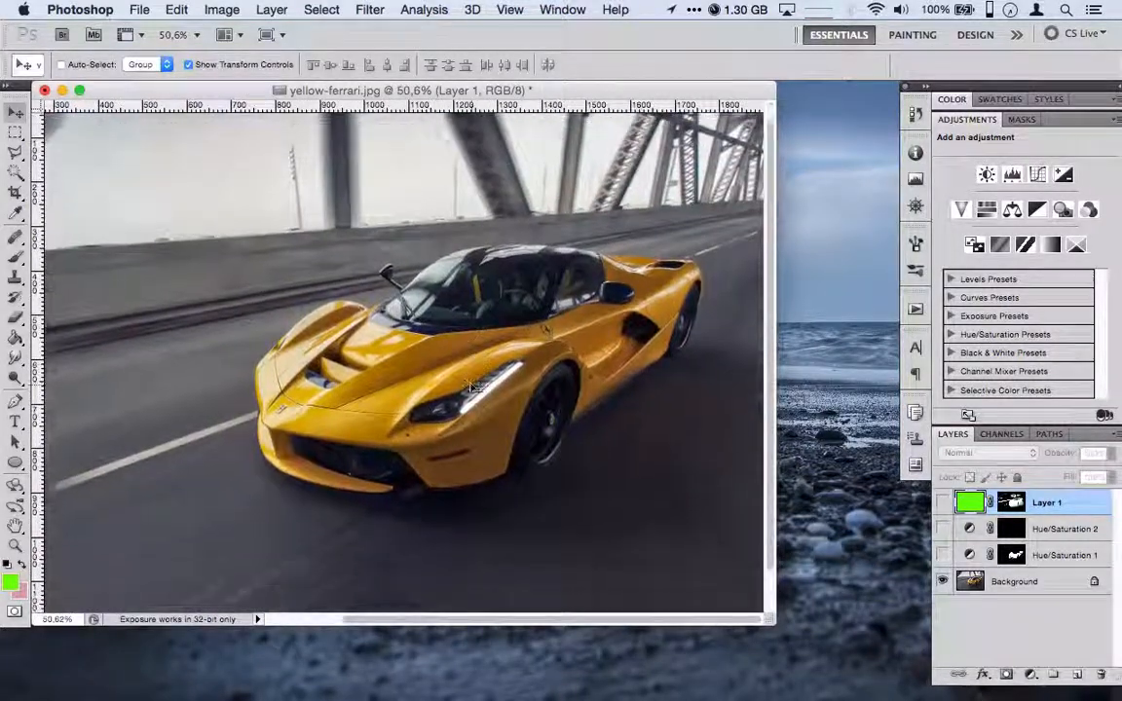
pyautogui.scroll(-2, 471, 387)
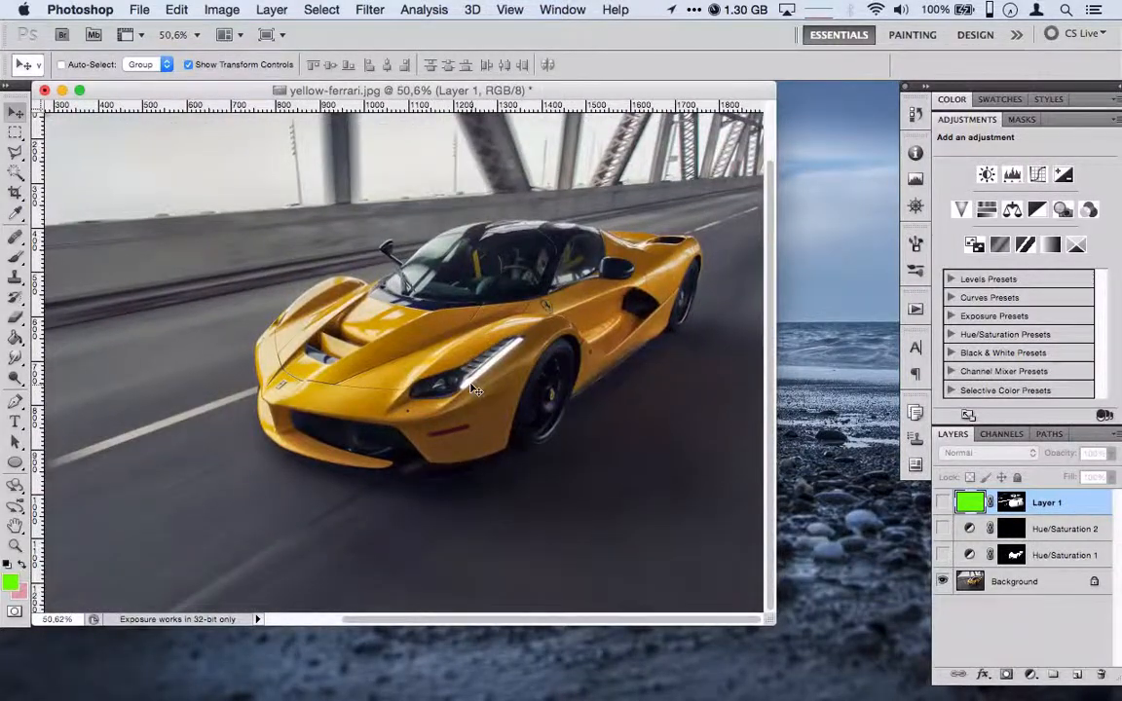
pyautogui.click(13, 176)
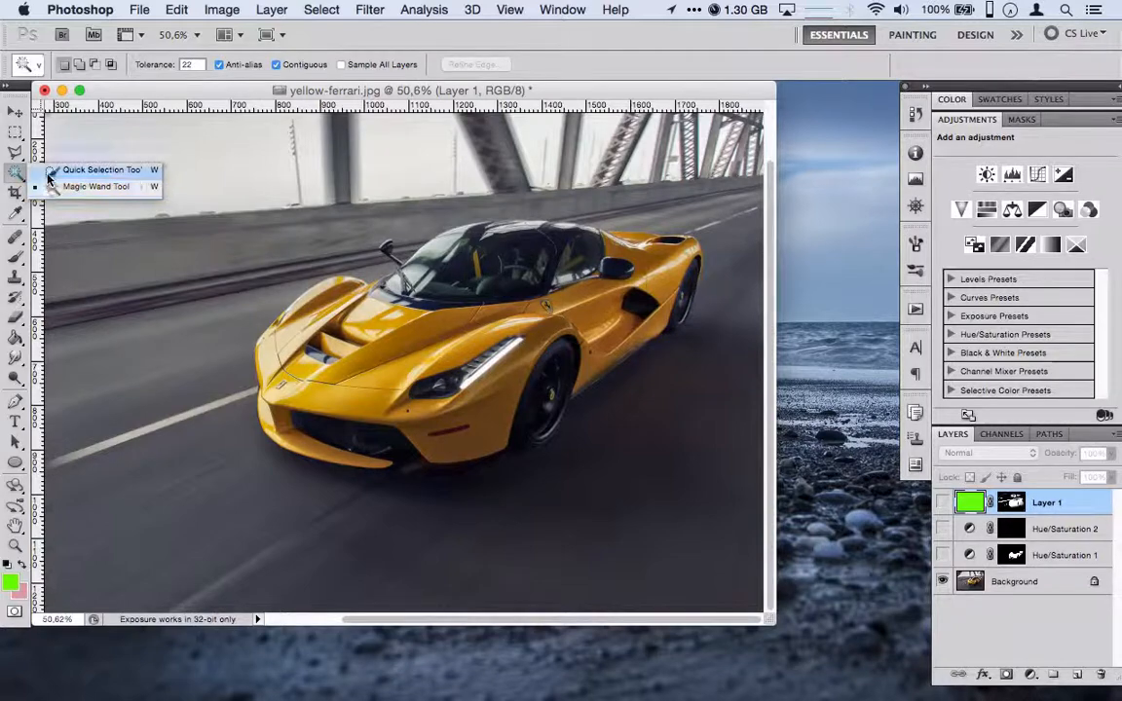
pyautogui.click(50, 171)
pyautogui.scroll(3, 331, 336)
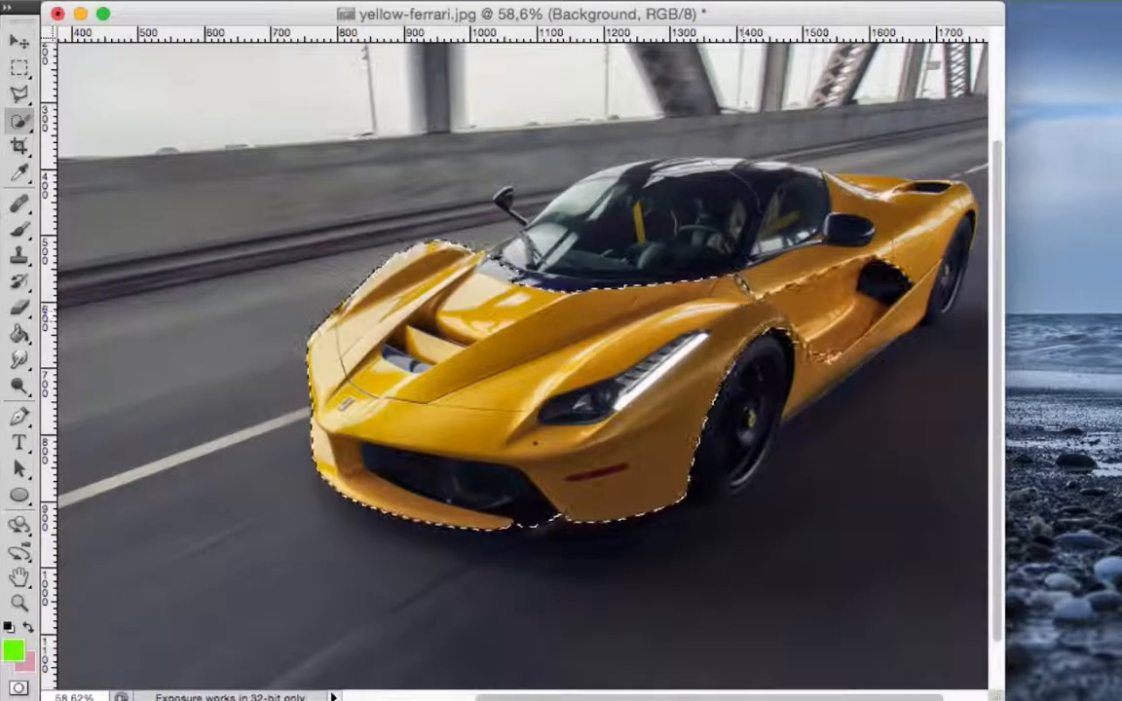
pyautogui.moveTo(792, 246)
pyautogui.mouseDown()
pyautogui.moveTo(850, 382)
pyautogui.moveTo(838, 292)
pyautogui.moveTo(857, 224)
pyautogui.moveTo(896, 195)
pyautogui.moveTo(917, 205)
pyautogui.moveTo(701, 166)
pyautogui.moveTo(584, 171)
pyautogui.moveTo(526, 190)
pyautogui.moveTo(672, 170)
pyautogui.moveTo(808, 177)
pyautogui.mouseUp()
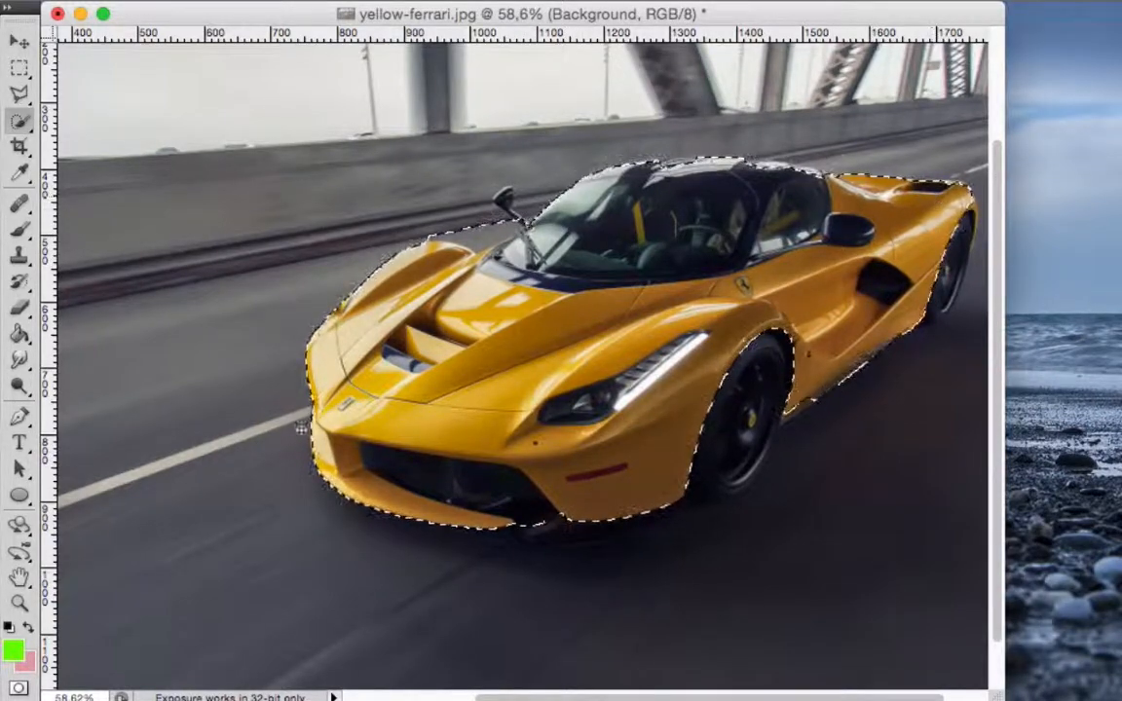
# Subtract the patch of road between the far front fender and the windshield mirror from the car selection
pyautogui.scroll(4, 453, 414)
pyautogui.hscroll(-8, 453, 415)
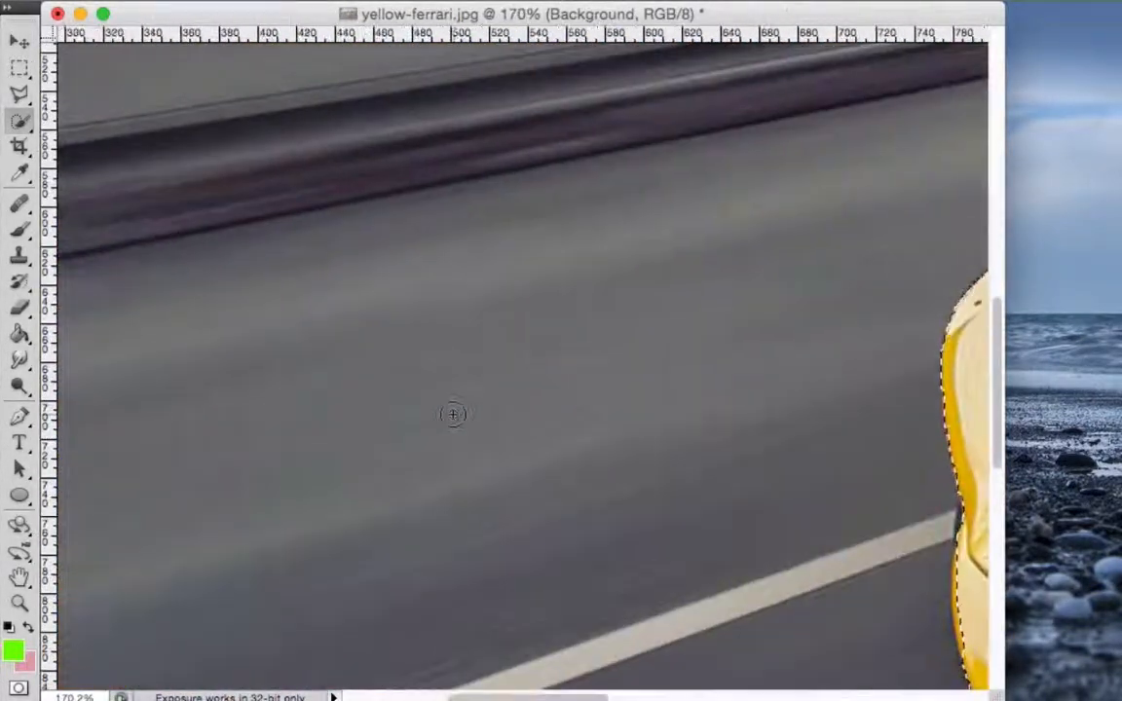
pyautogui.hscroll(4, 452, 415)
pyautogui.hscroll(6, 453, 415)
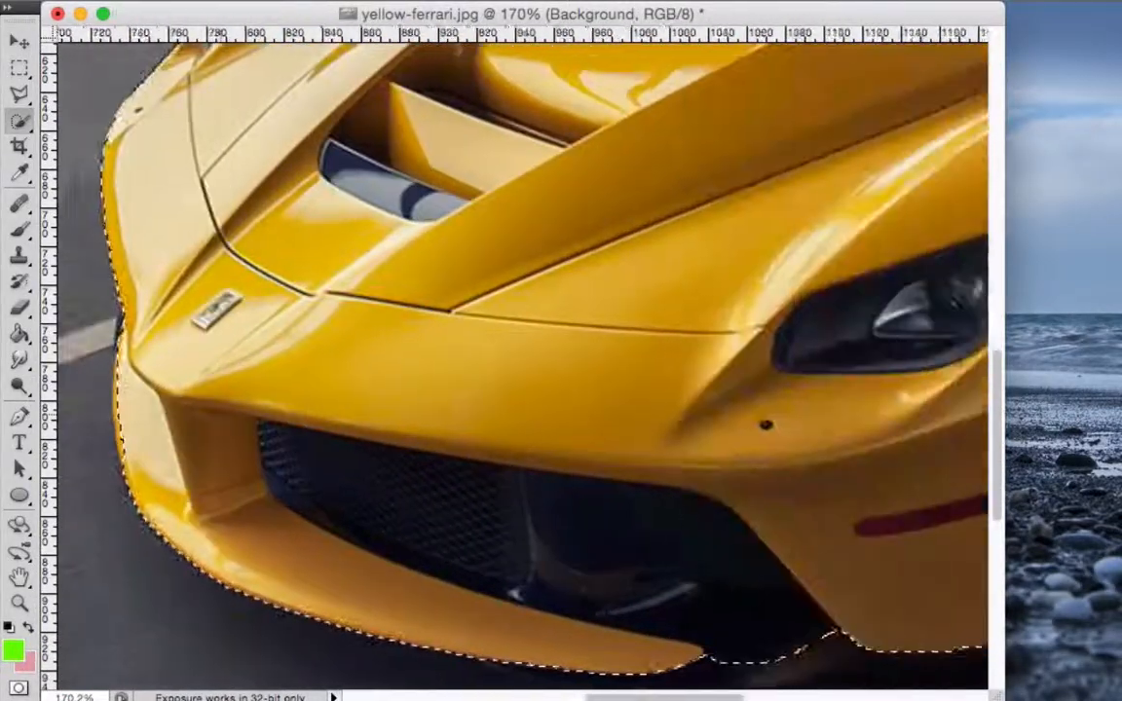
pyautogui.scroll(6, 453, 415)
pyautogui.hscroll(3, 452, 415)
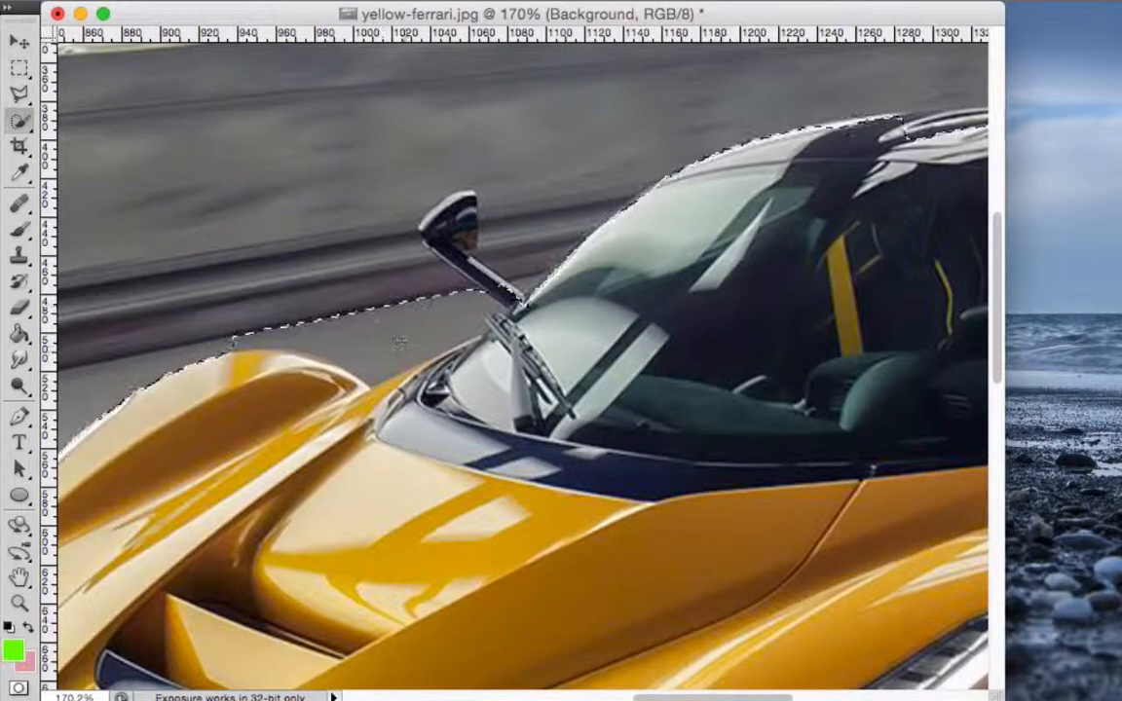
pyautogui.keyDown('alt'); pyautogui.click(388, 333); pyautogui.keyUp('alt')
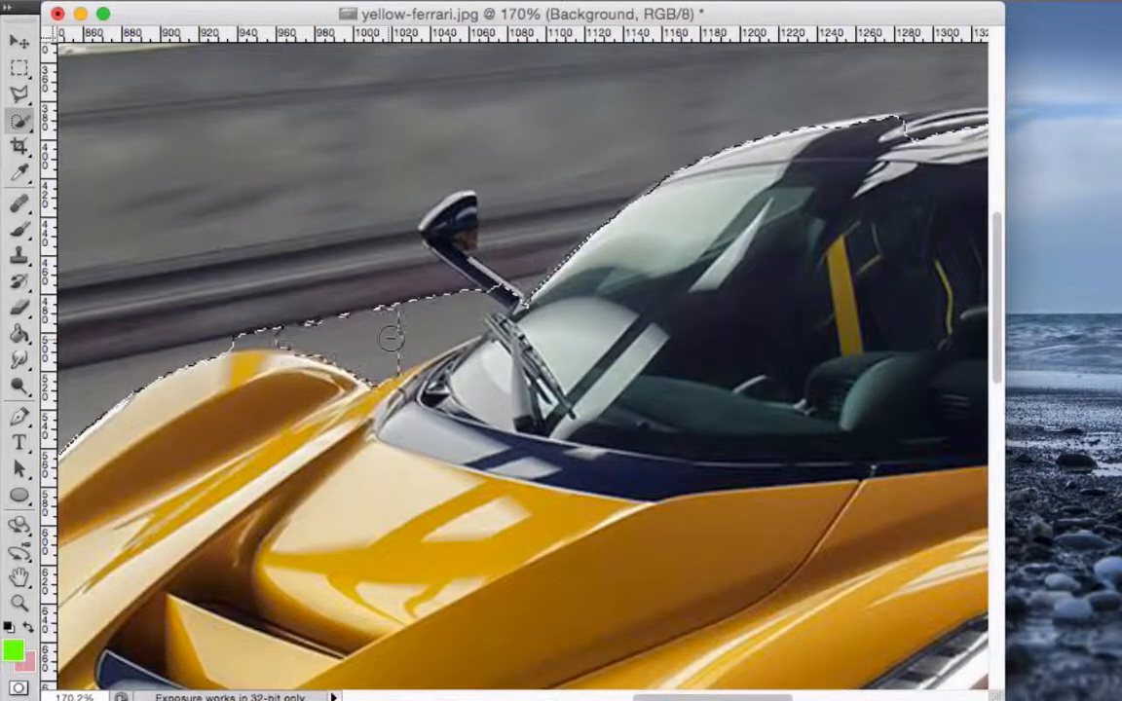
pyautogui.keyDown('alt'); pyautogui.click(443, 316); pyautogui.keyUp('alt')
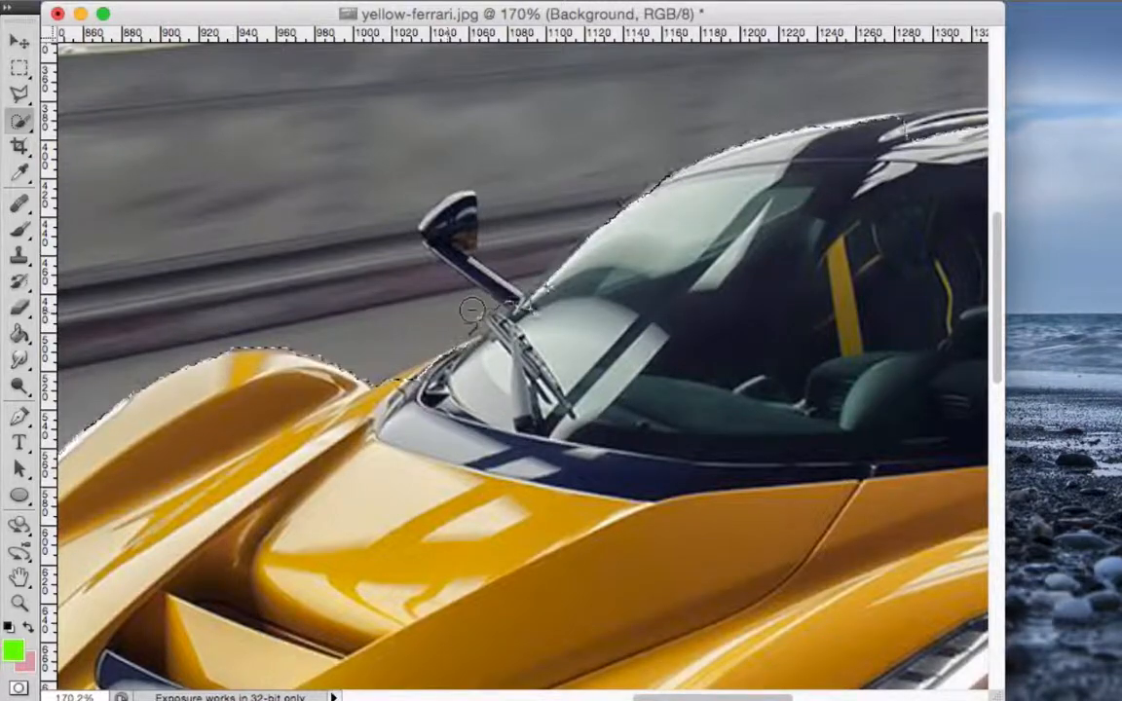
# Refine the selection along the car's roofline so it includes the bright roof reflections up to the rear pillar
pyautogui.hscroll(10, 604, 209)
pyautogui.scroll(2, 668, 229)
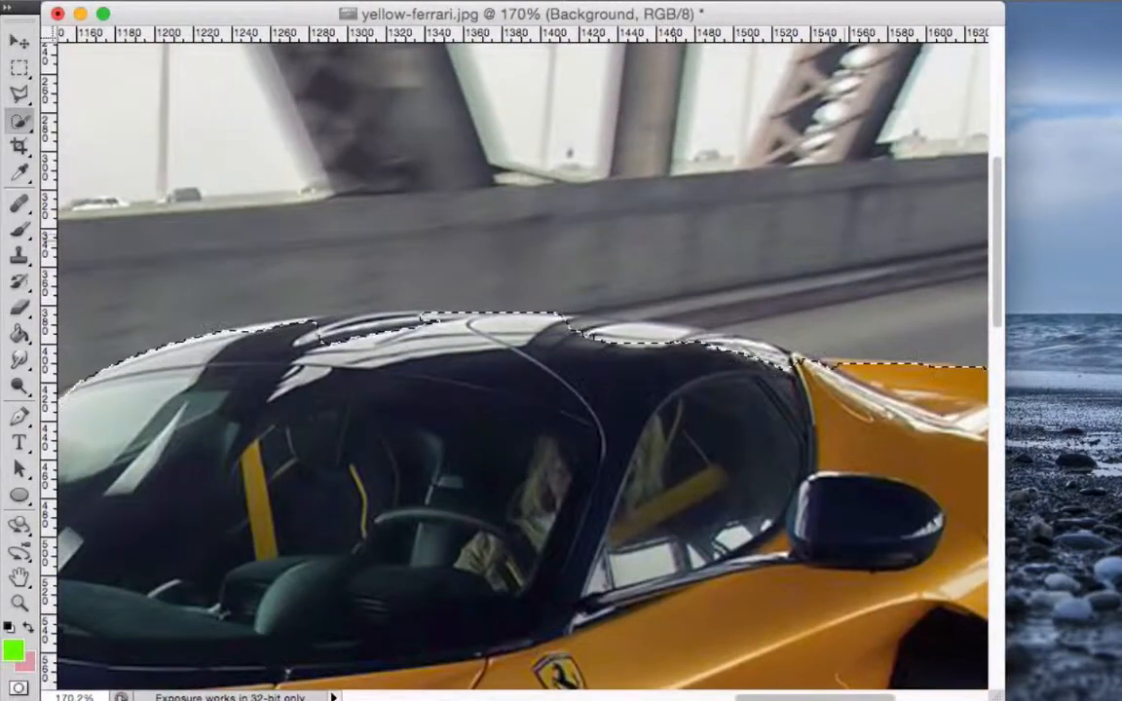
pyautogui.moveTo(331, 333)
pyautogui.mouseDown()
pyautogui.moveTo(594, 338)
pyautogui.moveTo(880, 388)
pyautogui.moveTo(879, 367)
pyautogui.moveTo(823, 321)
pyautogui.moveTo(777, 326)
pyautogui.moveTo(766, 312)
pyautogui.moveTo(843, 334)
pyautogui.moveTo(802, 328)
pyautogui.mouseUp()
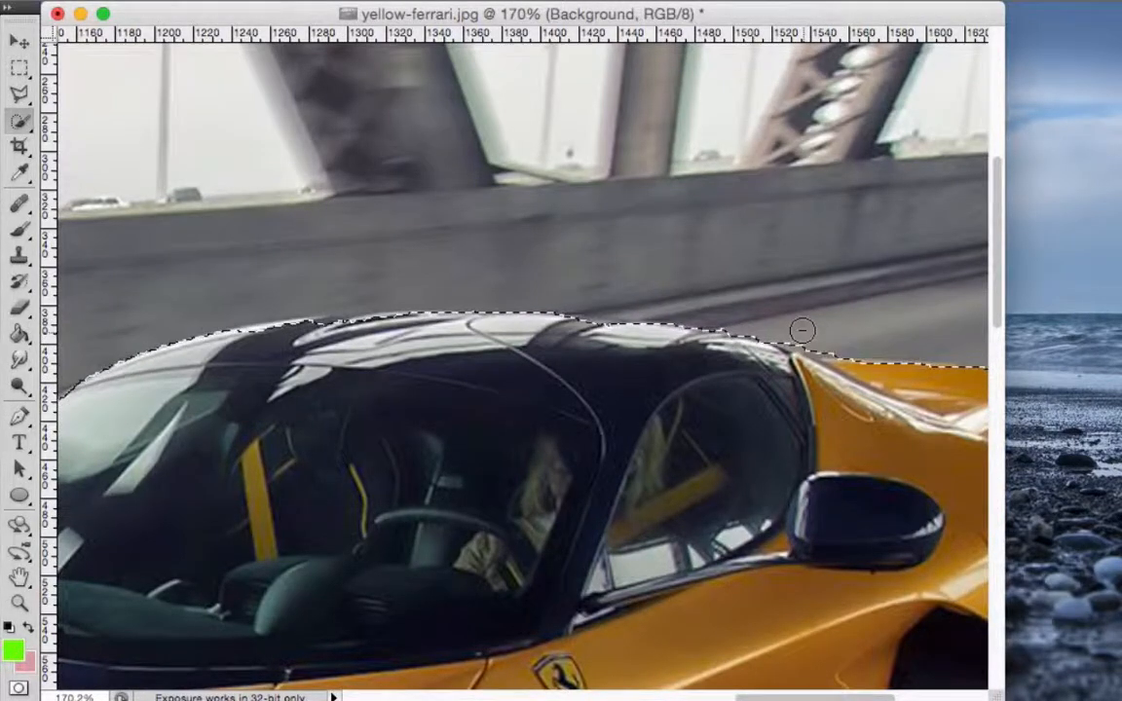
# Tighten the selection around the rear fender's outer edge and subtract the rear wheel from it
pyautogui.hscroll(10, 802, 331)
pyautogui.scroll(-2, 801, 332)
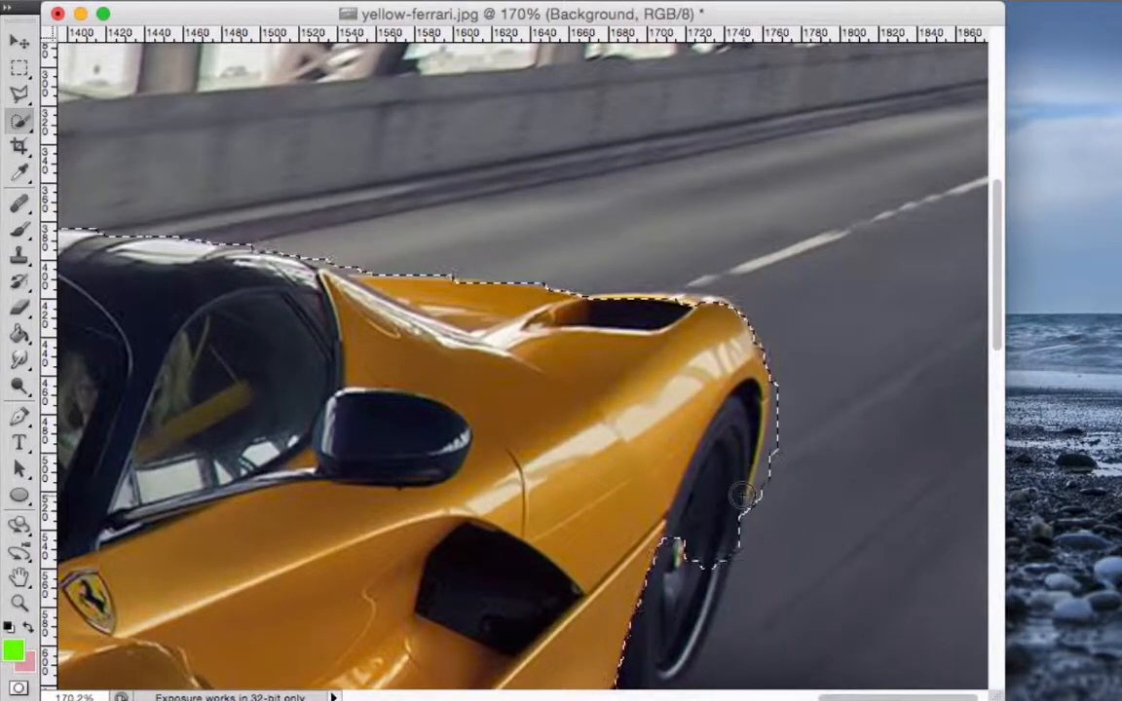
pyautogui.moveTo(758, 409)
pyautogui.mouseDown()
pyautogui.moveTo(738, 514)
pyautogui.moveTo(745, 546)
pyautogui.mouseUp()
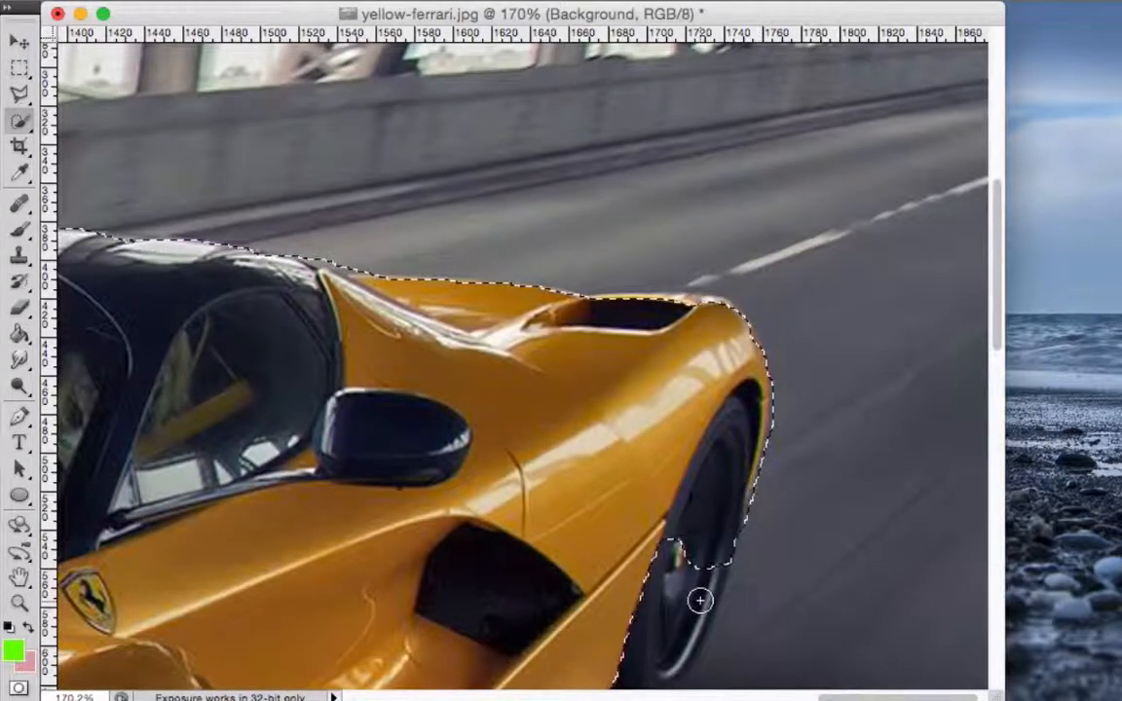
pyautogui.scroll(-5, 701, 599)
pyautogui.moveTo(719, 373)
pyautogui.mouseDown()
pyautogui.moveTo(719, 333)
pyautogui.moveTo(764, 201)
pyautogui.moveTo(746, 310)
pyautogui.mouseUp()
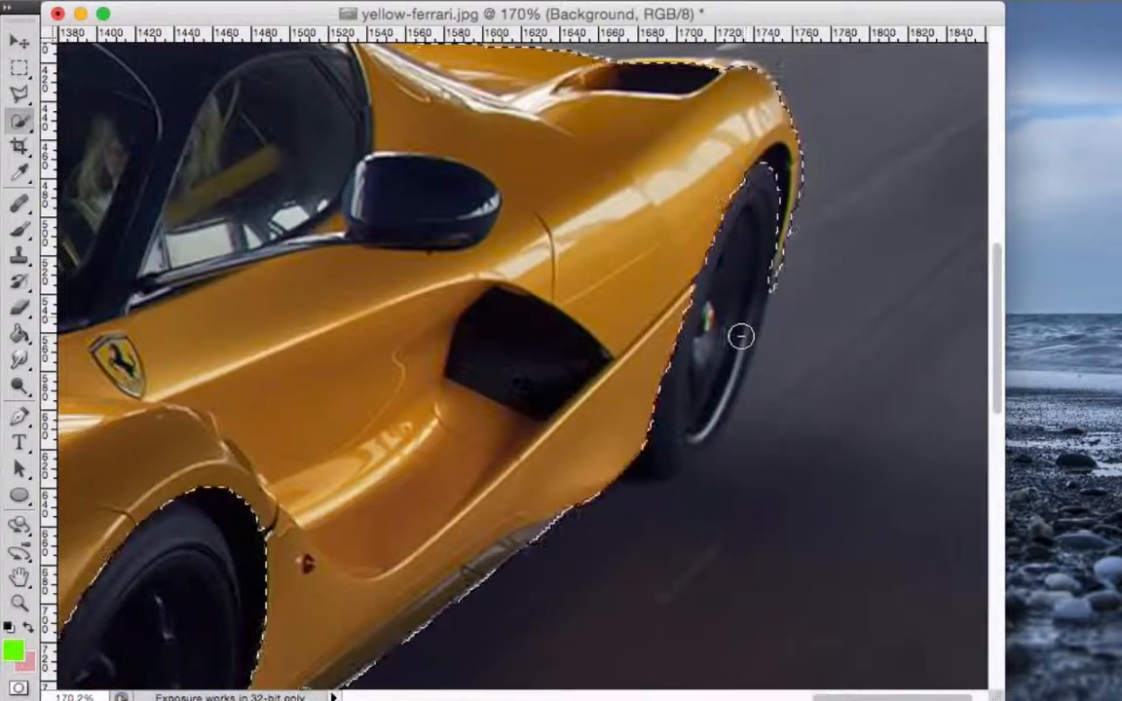
# Extend the selection along the side sill to include its lower corner just behind the front wheel
pyautogui.scroll(-1, 534, 554)
pyautogui.scroll(-15, 533, 554)
pyautogui.hscroll(-8, 534, 553)
pyautogui.scroll(12, 534, 553)
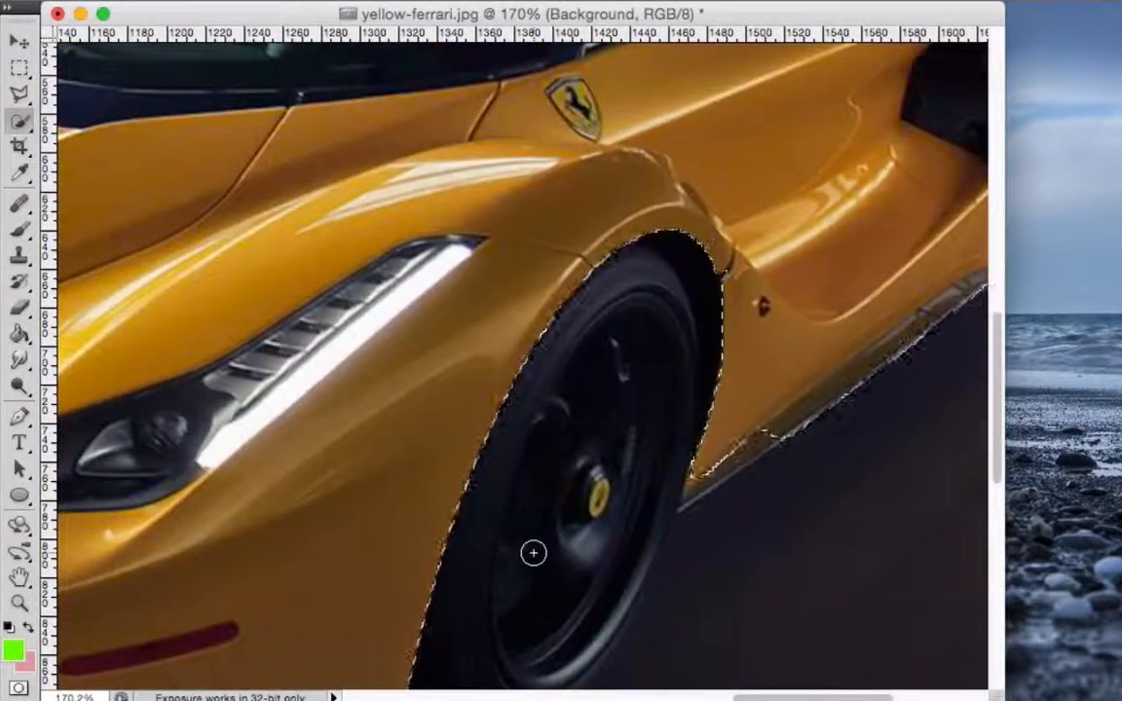
pyautogui.moveTo(798, 389)
pyautogui.mouseDown()
pyautogui.moveTo(826, 375)
pyautogui.moveTo(692, 494)
pyautogui.mouseUp()
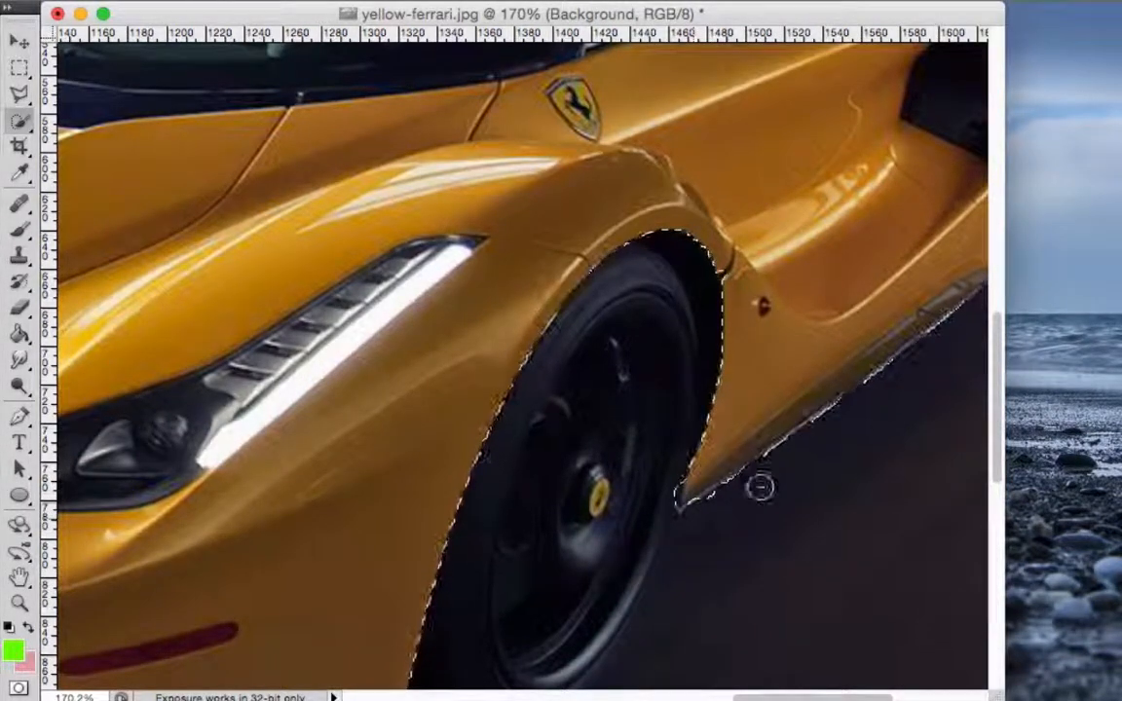
# Examine the selection outline along the side sill, rear fender, windshield, front wheel arch and hood for missed or extra areas
pyautogui.scroll(-5, 646, 571)
pyautogui.hscroll(5, 646, 570)
pyautogui.scroll(4, 646, 570)
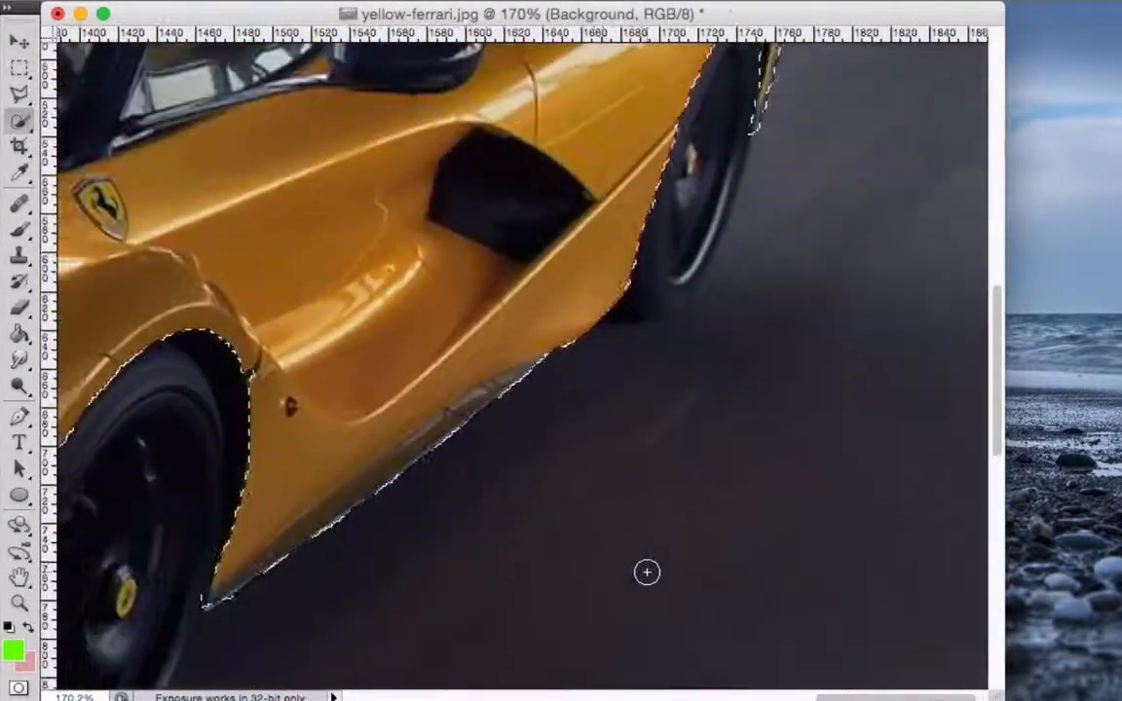
pyautogui.hscroll(-5, 605, 511)
pyautogui.scroll(5, 606, 511)
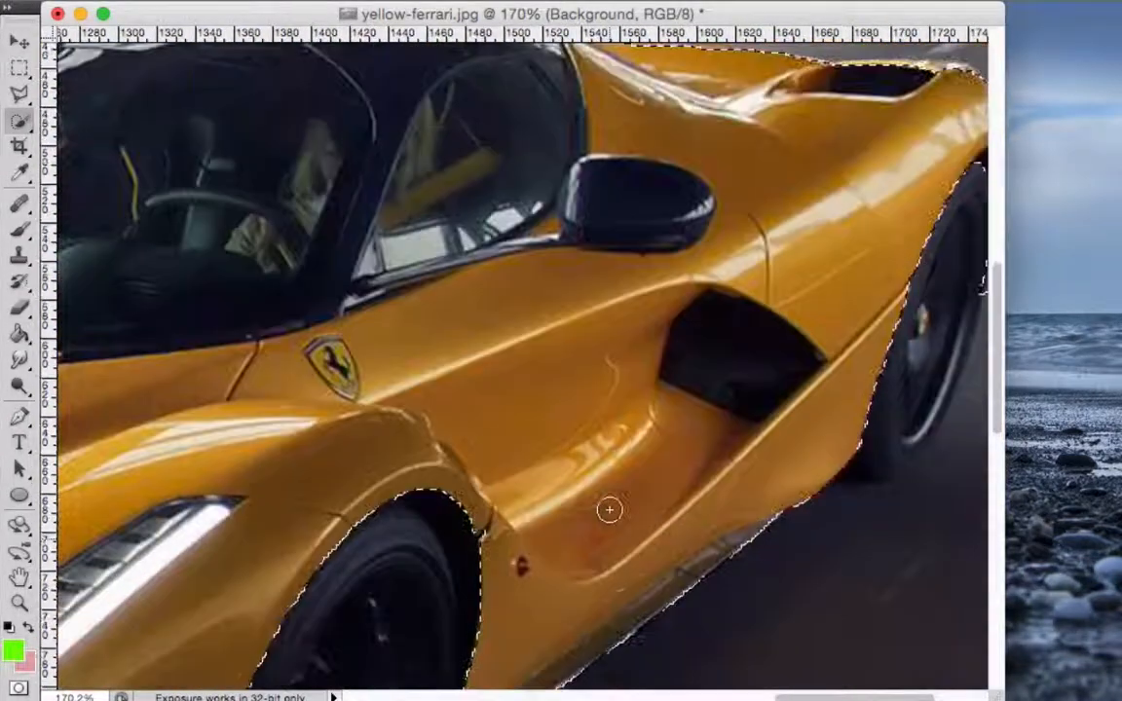
pyautogui.hscroll(-10, 608, 510)
pyautogui.scroll(-2, 608, 509)
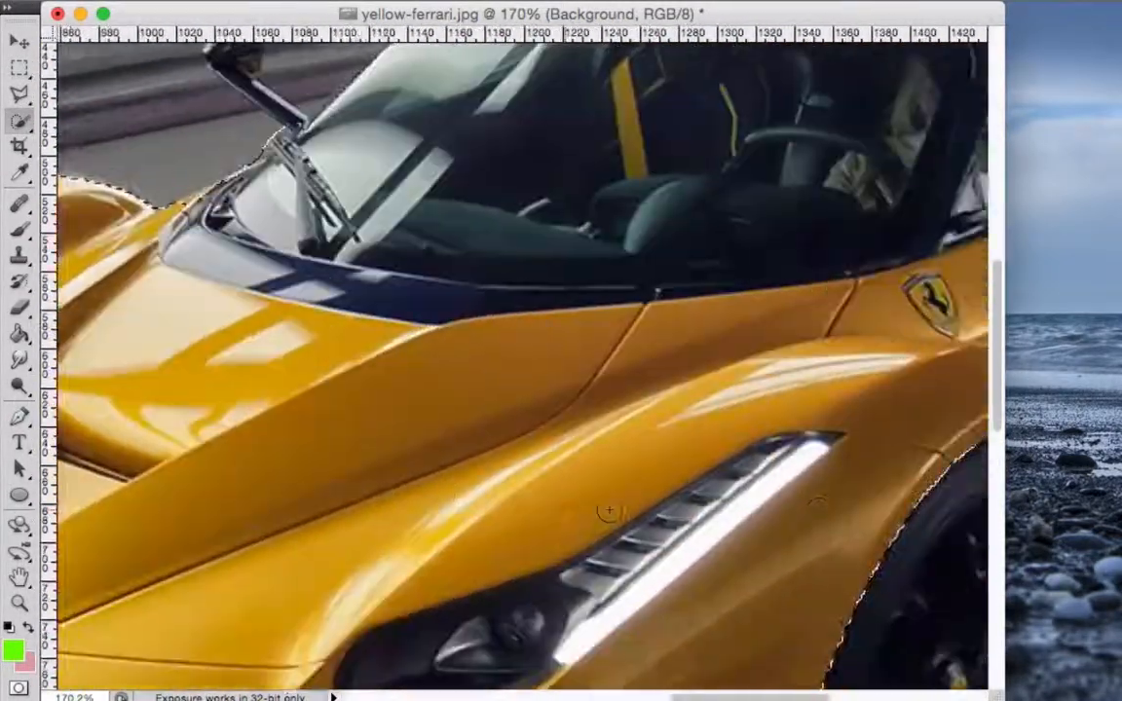
pyautogui.hscroll(6, 608, 510)
pyautogui.scroll(3, 607, 509)
pyautogui.hscroll(-2, 608, 510)
pyautogui.scroll(2, 608, 511)
pyautogui.hscroll(-10, 608, 510)
pyautogui.scroll(-7, 608, 510)
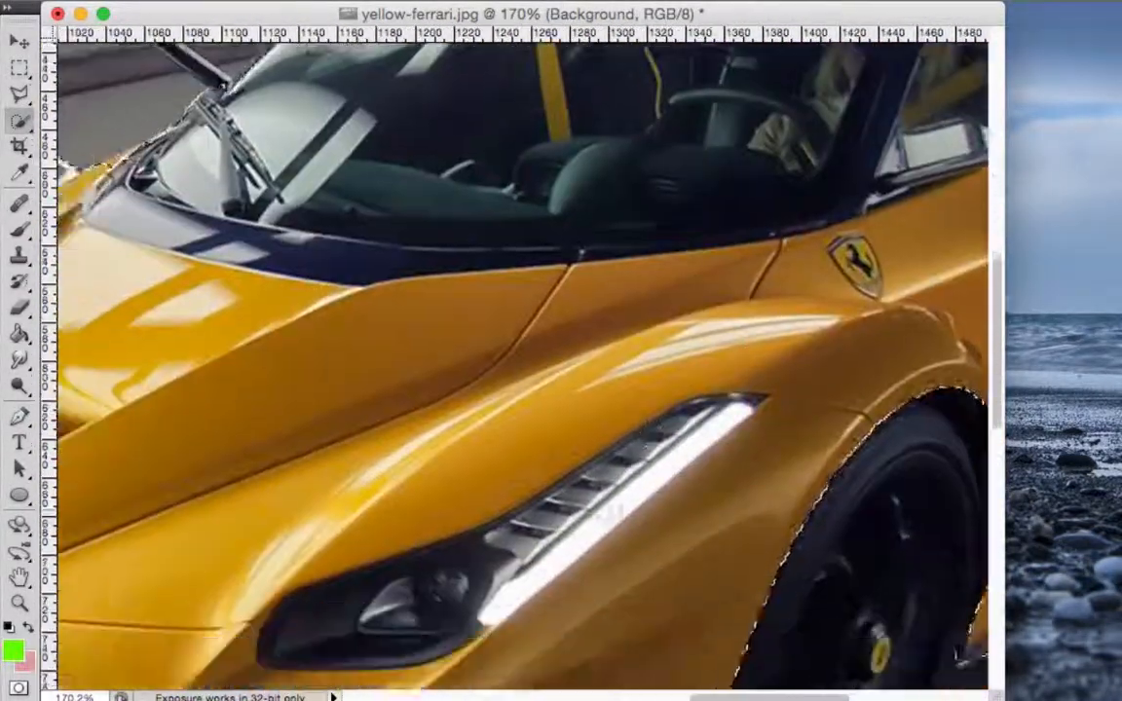
pyautogui.hscroll(-8, 608, 511)
pyautogui.scroll(5, 608, 511)
pyautogui.hscroll(7, 608, 510)
pyautogui.scroll(-4, 608, 510)
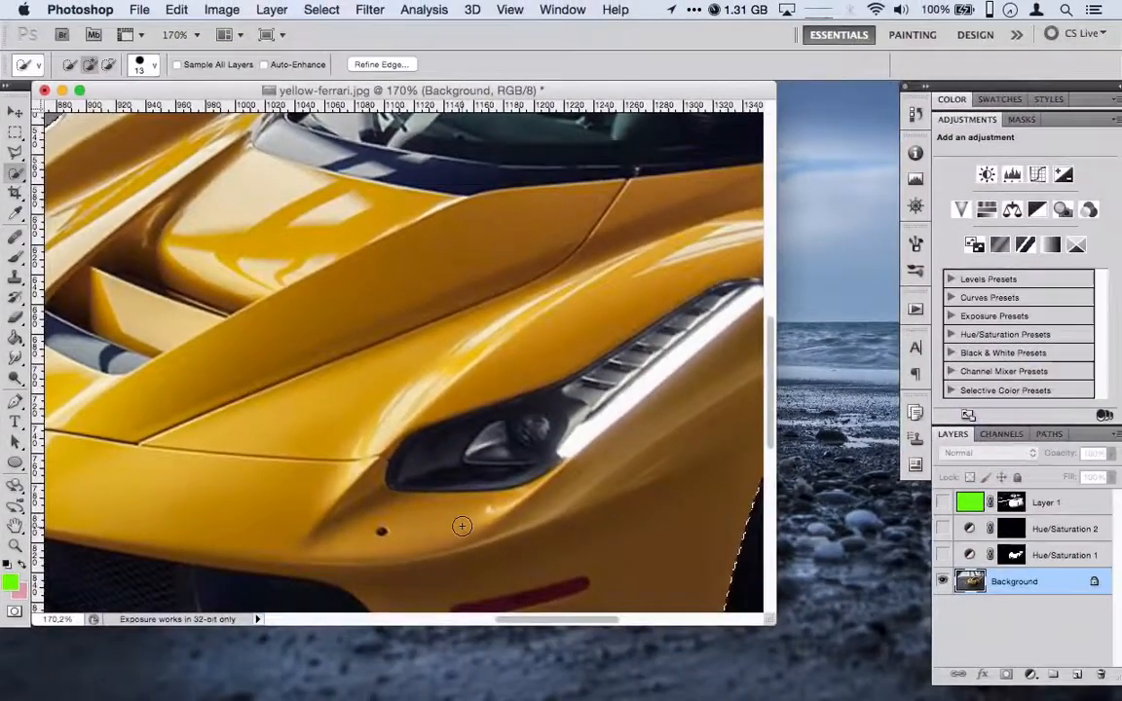
# Extend the selection along the front bumper's lower edge to include the dark splitter, and subtract the spill onto the road beside the front wheel
pyautogui.press('super+minus')
pyautogui.press('super+minus')
pyautogui.press('super+minus')
pyautogui.press('super+minus')
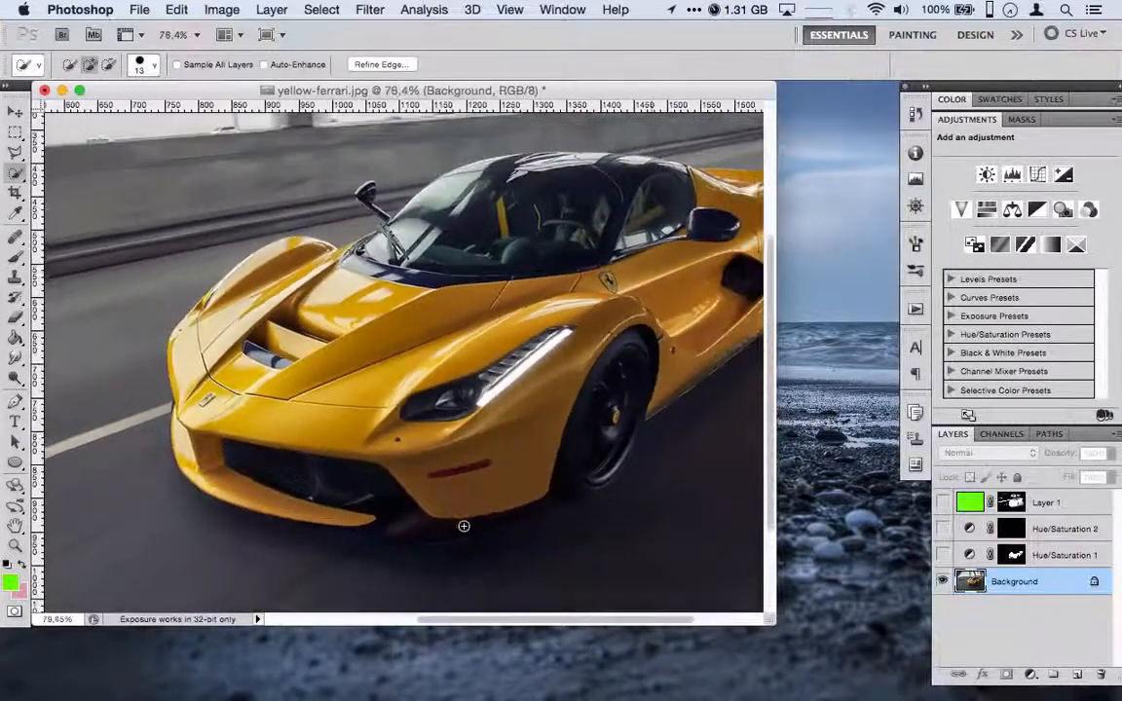
pyautogui.scroll(5, 463, 526)
pyautogui.scroll(-4, 464, 526)
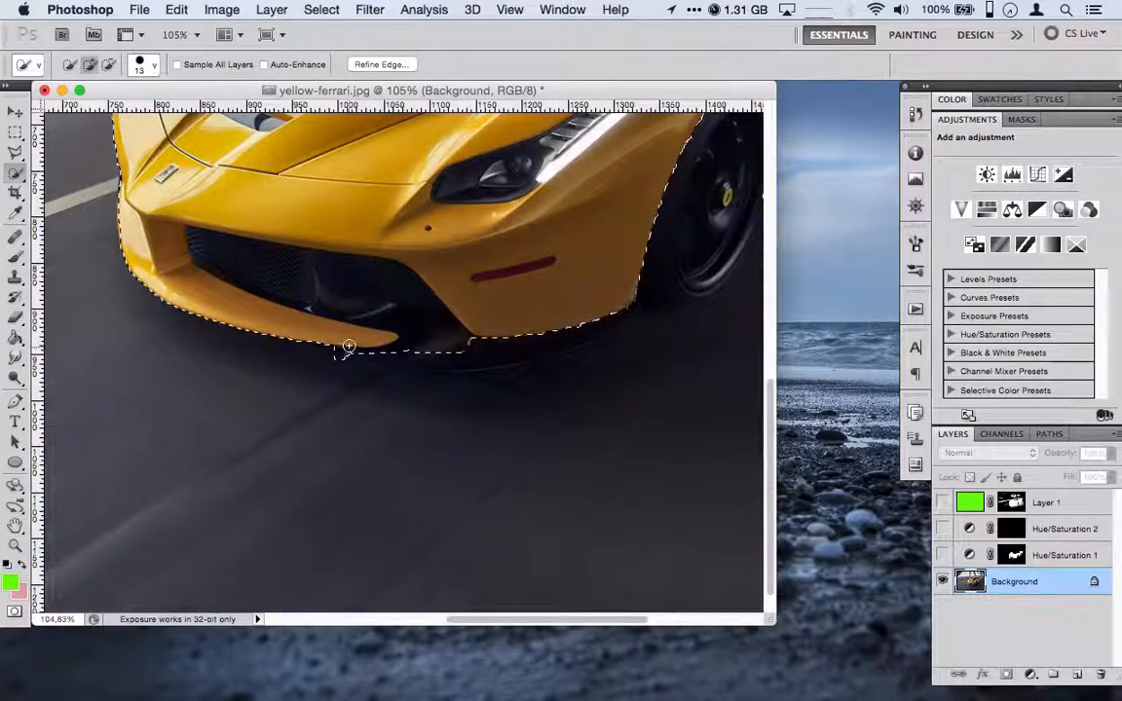
pyautogui.moveTo(526, 349); pyautogui.dragTo(410, 346)
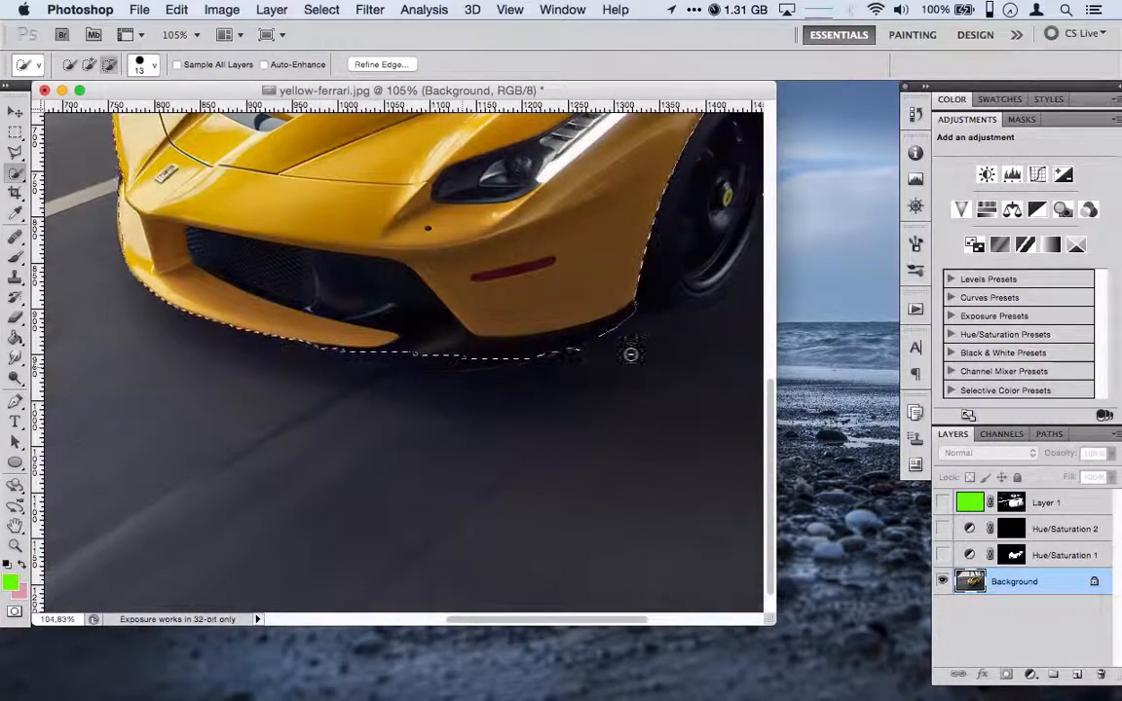
pyautogui.moveTo(630, 355); pyautogui.dragTo(598, 367)
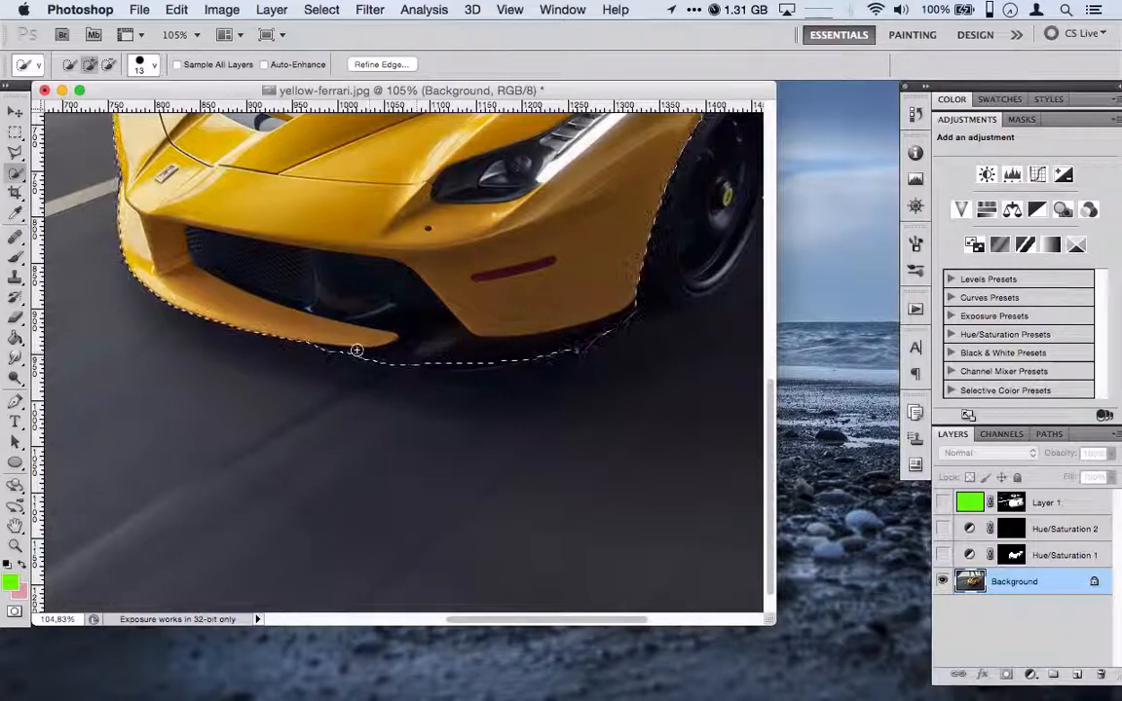
# Add a Hue/Saturation adjustment layer limited to the car selection and set its hue to -31 for red paint
pyautogui.scroll(-8, 459, 406)
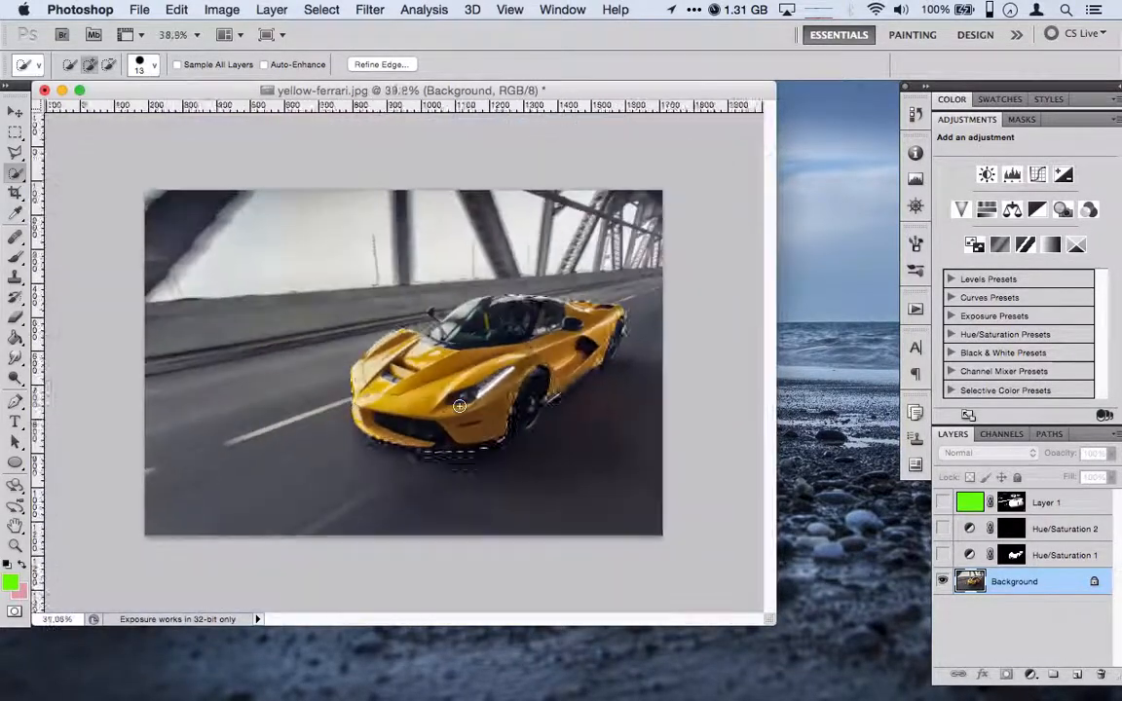
pyautogui.scroll(4, 460, 406)
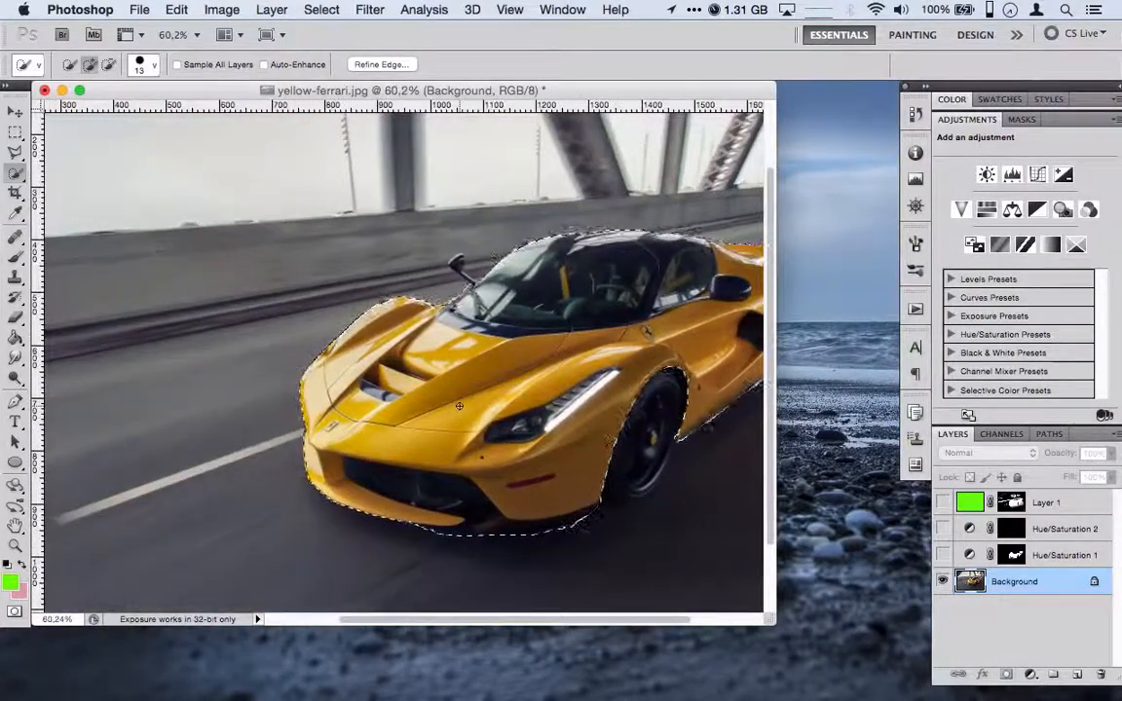
pyautogui.scroll(-3, 459, 405)
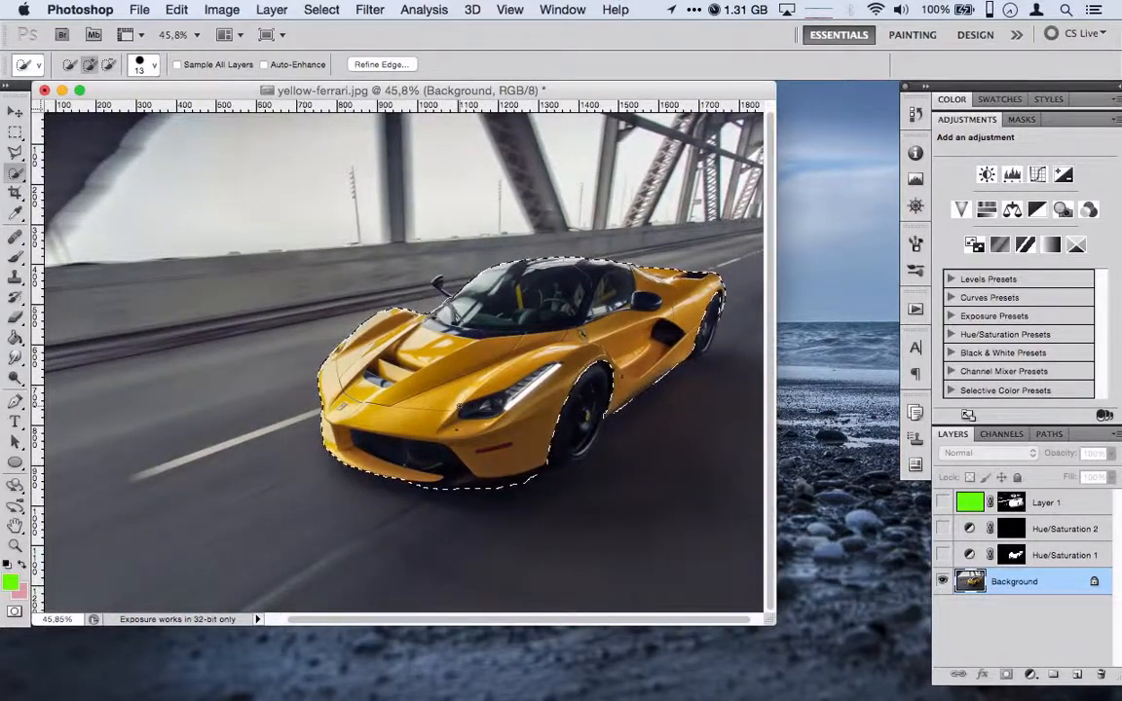
pyautogui.click(1030, 674)
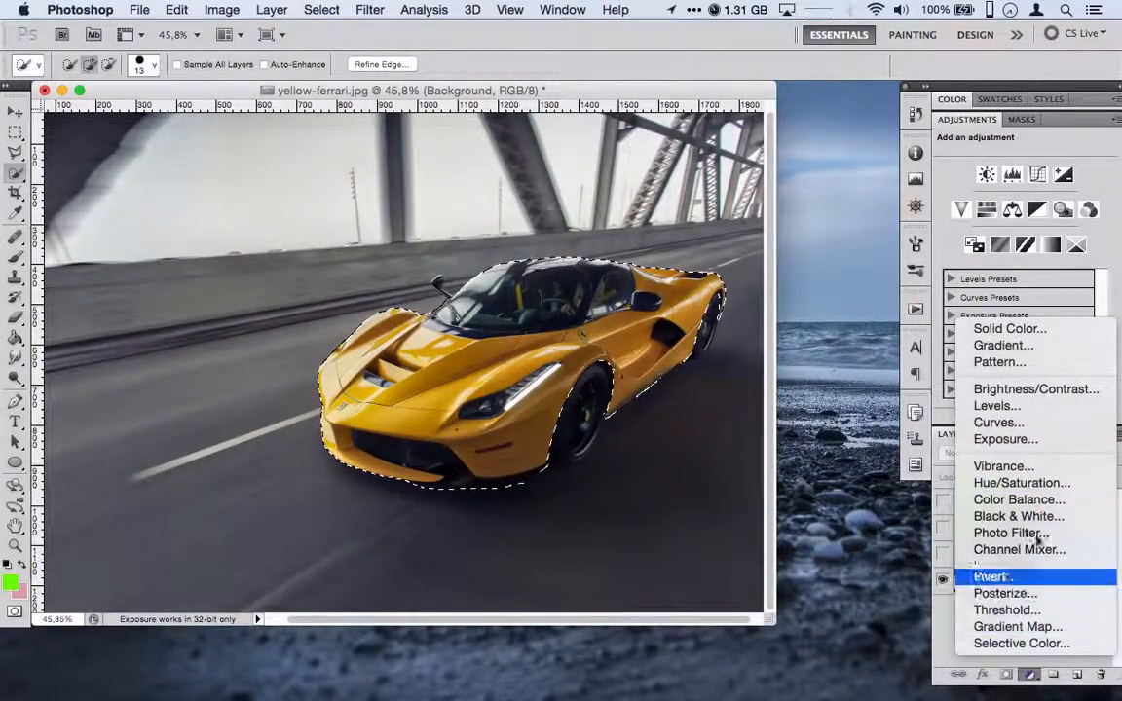
pyautogui.click(1038, 485)
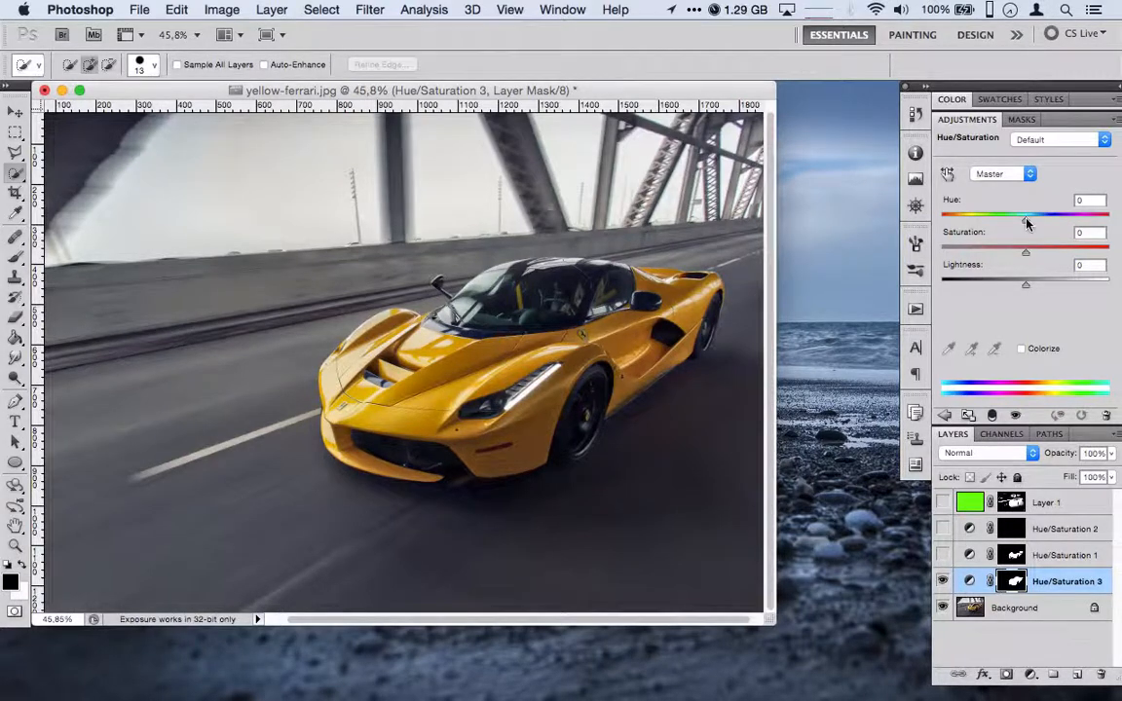
pyautogui.moveTo(1001, 224); pyautogui.dragTo(940, 226)
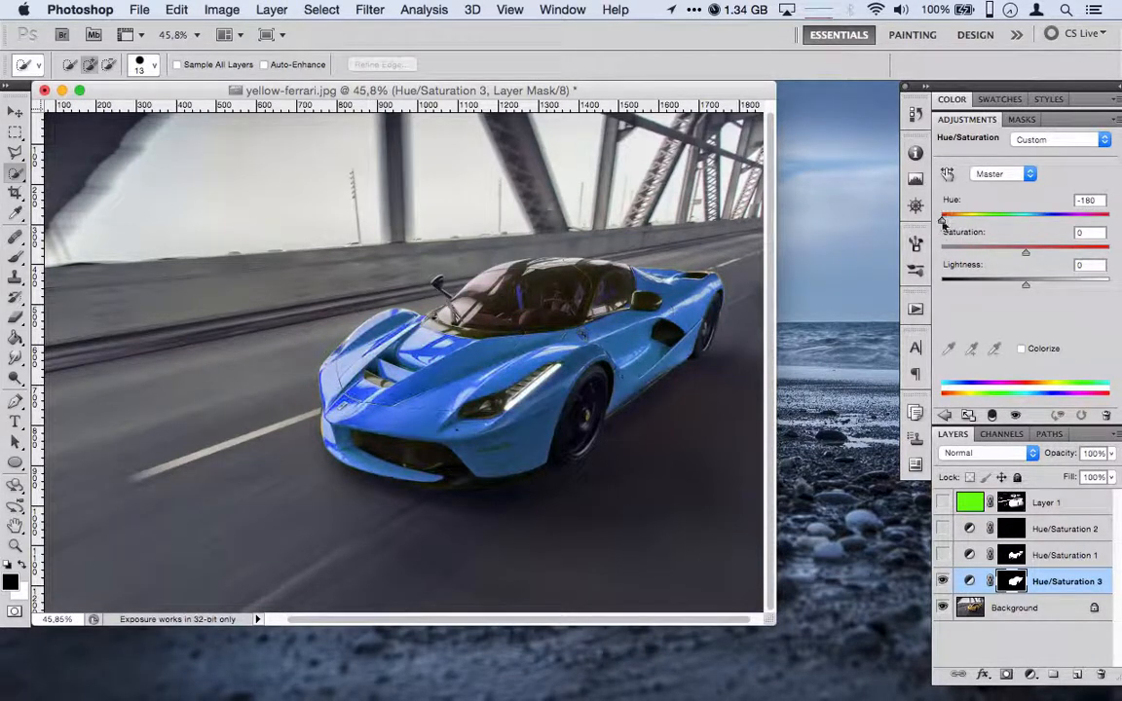
pyautogui.moveTo(943, 219); pyautogui.dragTo(979, 205)
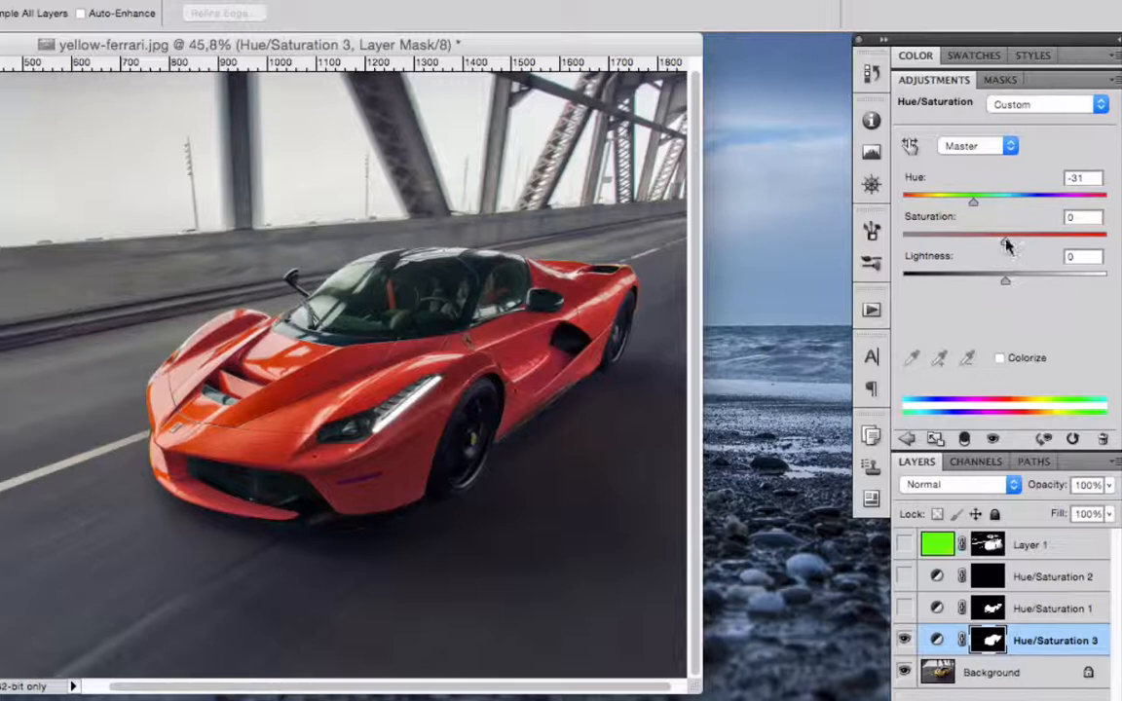
# Set the adjustment's lightness to 0 and its saturation to +17
pyautogui.moveTo(1007, 282)
pyautogui.mouseDown()
pyautogui.moveTo(915, 283)
pyautogui.moveTo(1064, 284)
pyautogui.moveTo(986, 283)
pyautogui.moveTo(1019, 282)
pyautogui.moveTo(1010, 284)
pyautogui.mouseUp()
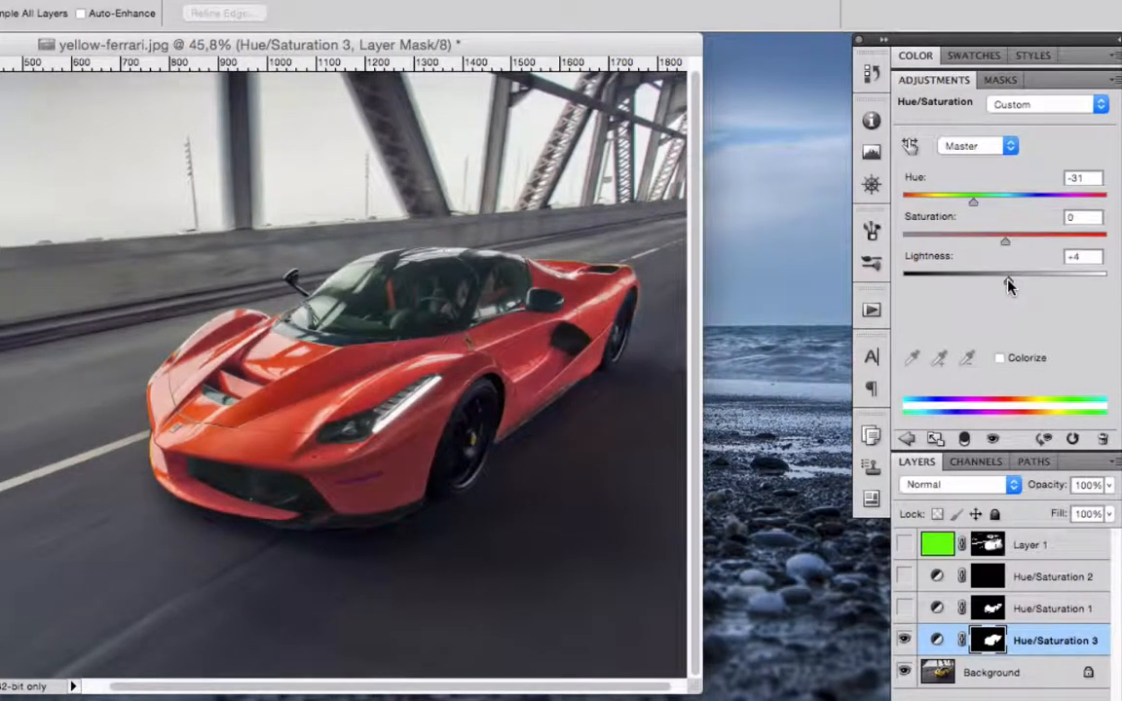
pyautogui.click(1087, 258)
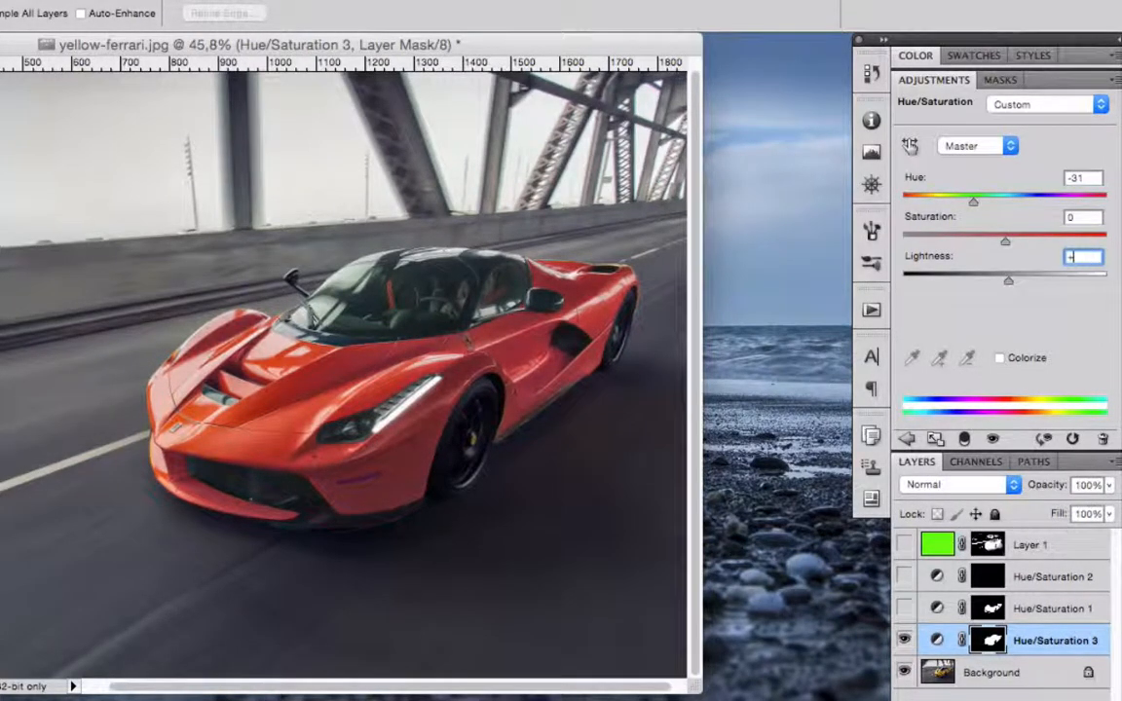
pyautogui.write('0')
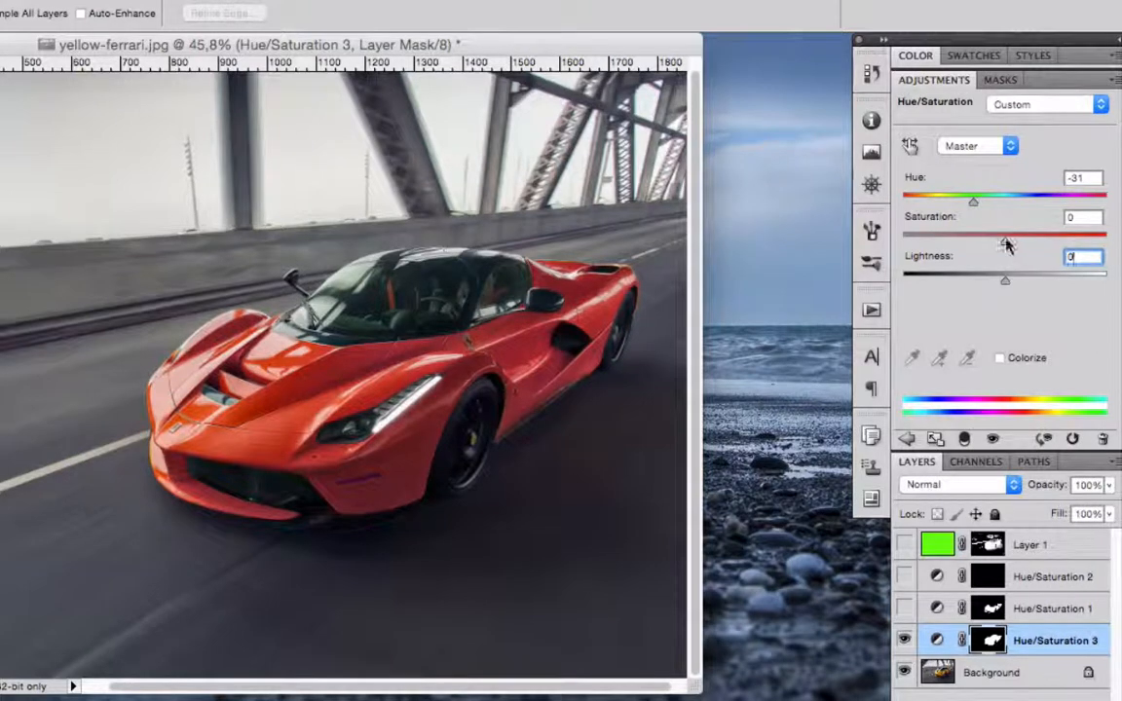
pyautogui.moveTo(1006, 241)
pyautogui.mouseDown()
pyautogui.moveTo(1040, 247)
pyautogui.moveTo(946, 255)
pyautogui.moveTo(1022, 251)
pyautogui.mouseUp()
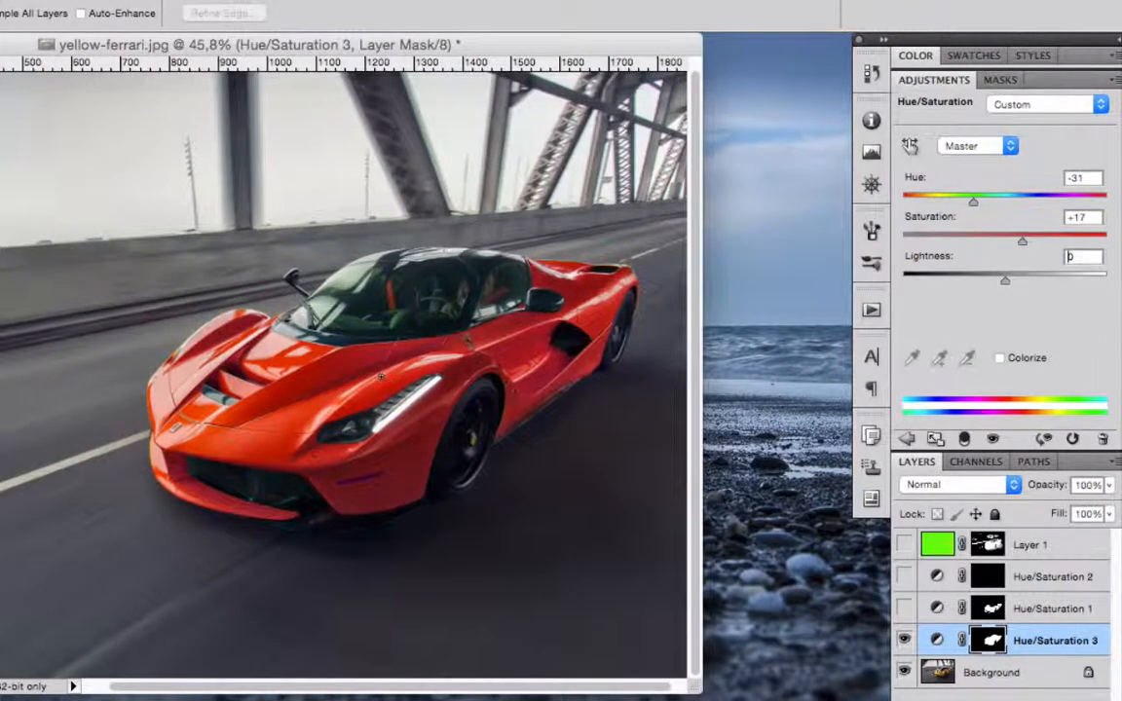
# Paint black on the Hue/Saturation 3 mask with a size 9 brush along the body ridge beside the windshield base
pyautogui.scroll(5, 381, 376)
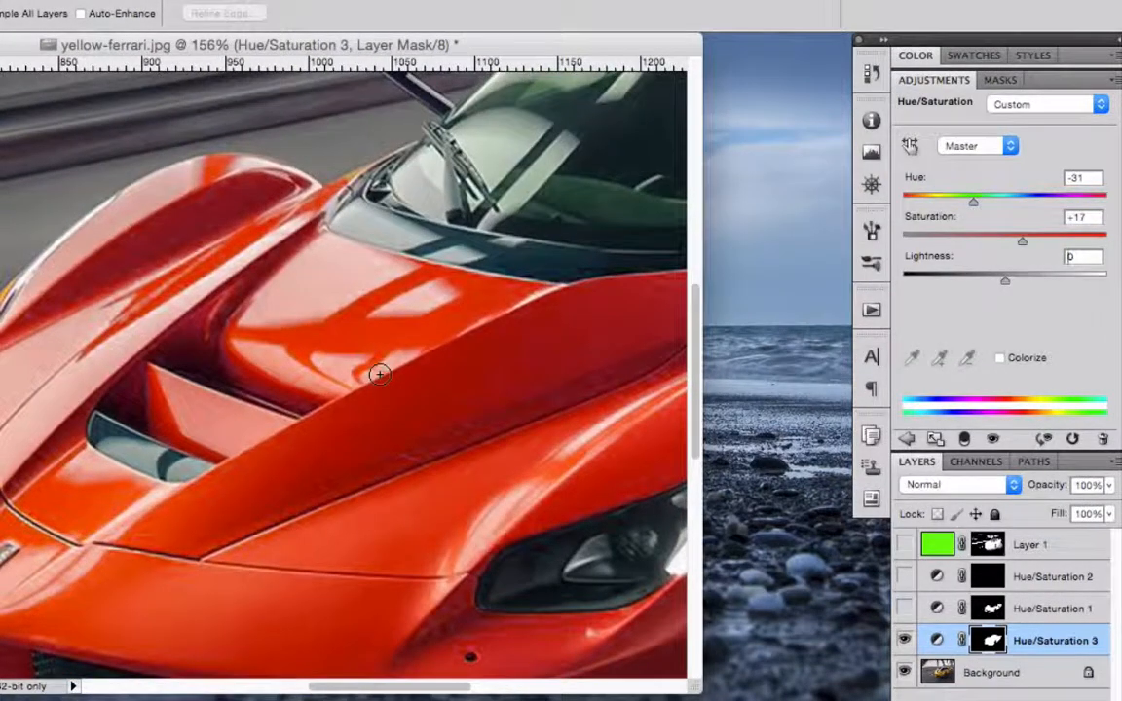
pyautogui.scroll(2, 358, 207)
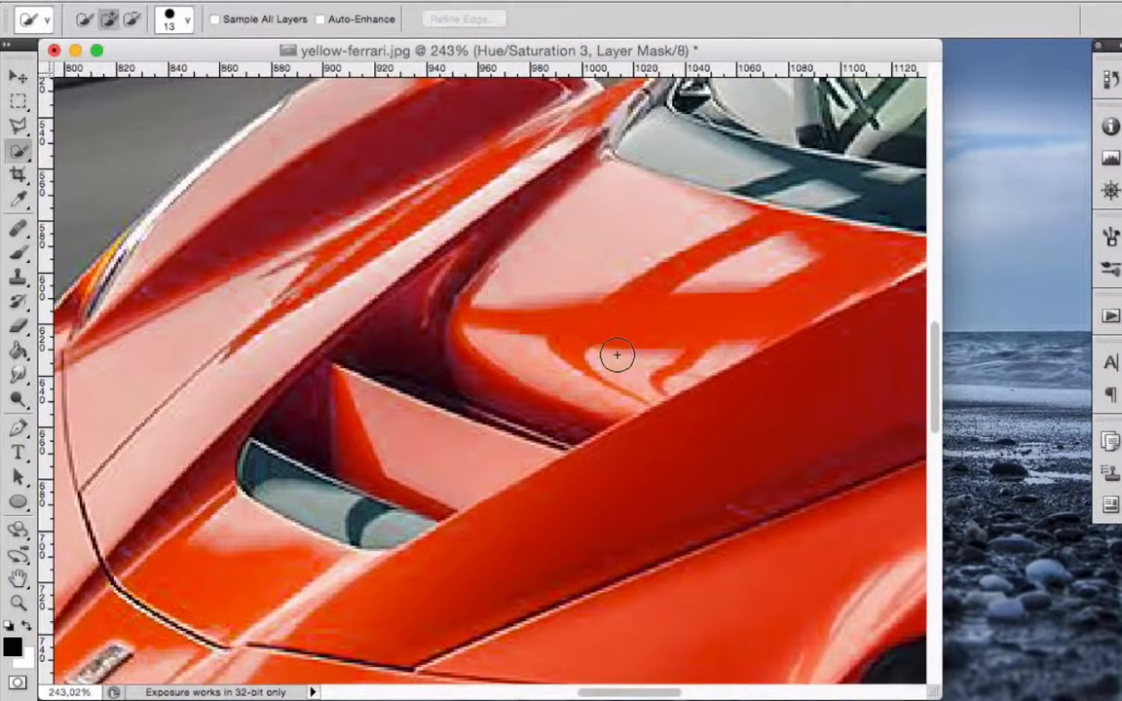
pyautogui.moveTo(939, 362); pyautogui.dragTo(936, 331)
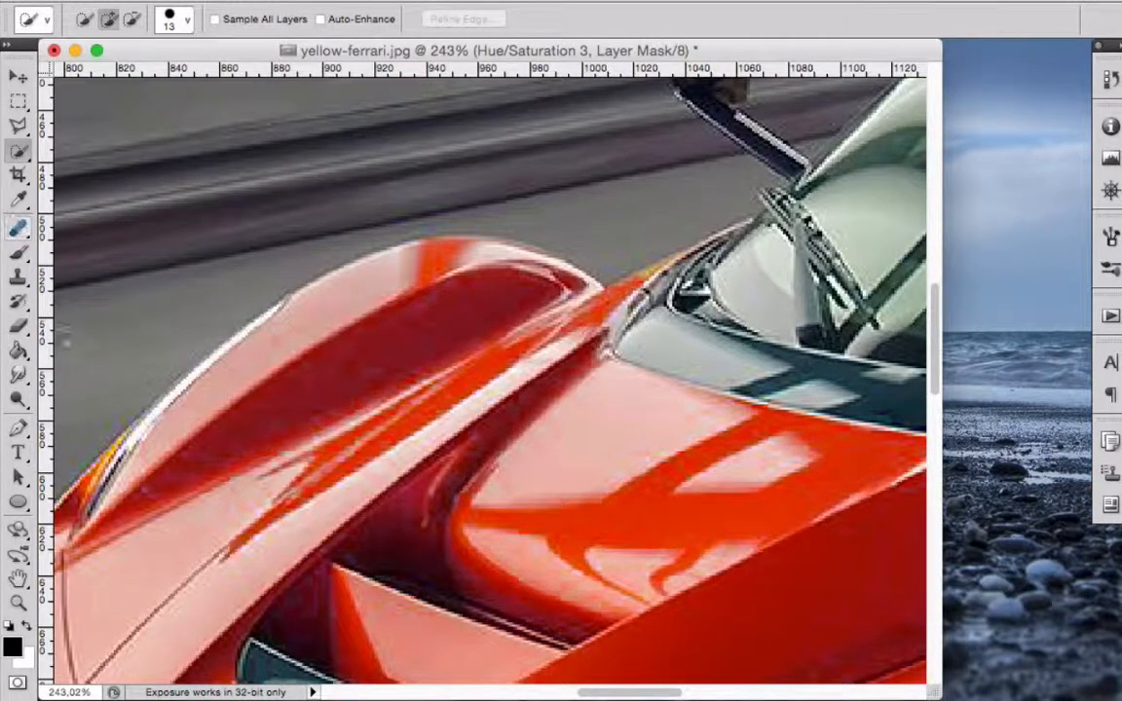
pyautogui.press('b')
pyautogui.press('[')
pyautogui.press('[')
pyautogui.press('[')
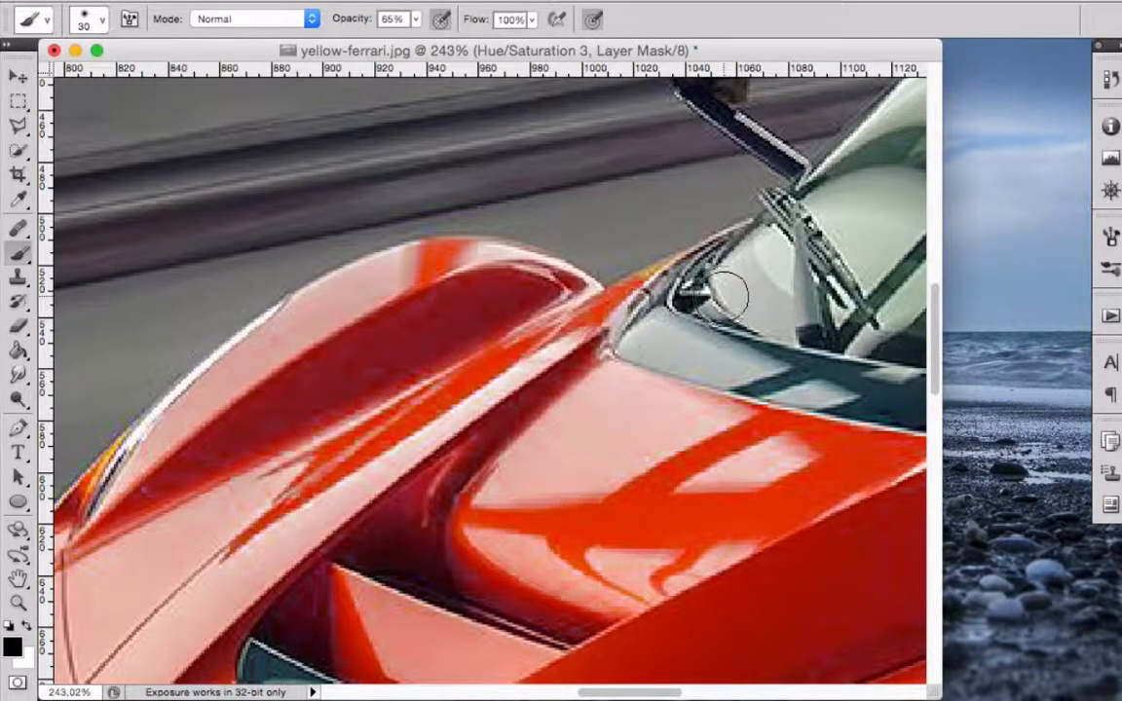
pyautogui.moveTo(643, 273)
pyautogui.mouseDown()
pyautogui.moveTo(677, 251)
pyautogui.moveTo(618, 285)
pyautogui.moveTo(512, 386)
pyautogui.moveTo(645, 272)
pyautogui.moveTo(501, 375)
pyautogui.moveTo(608, 290)
pyautogui.moveTo(483, 359)
pyautogui.mouseUp()
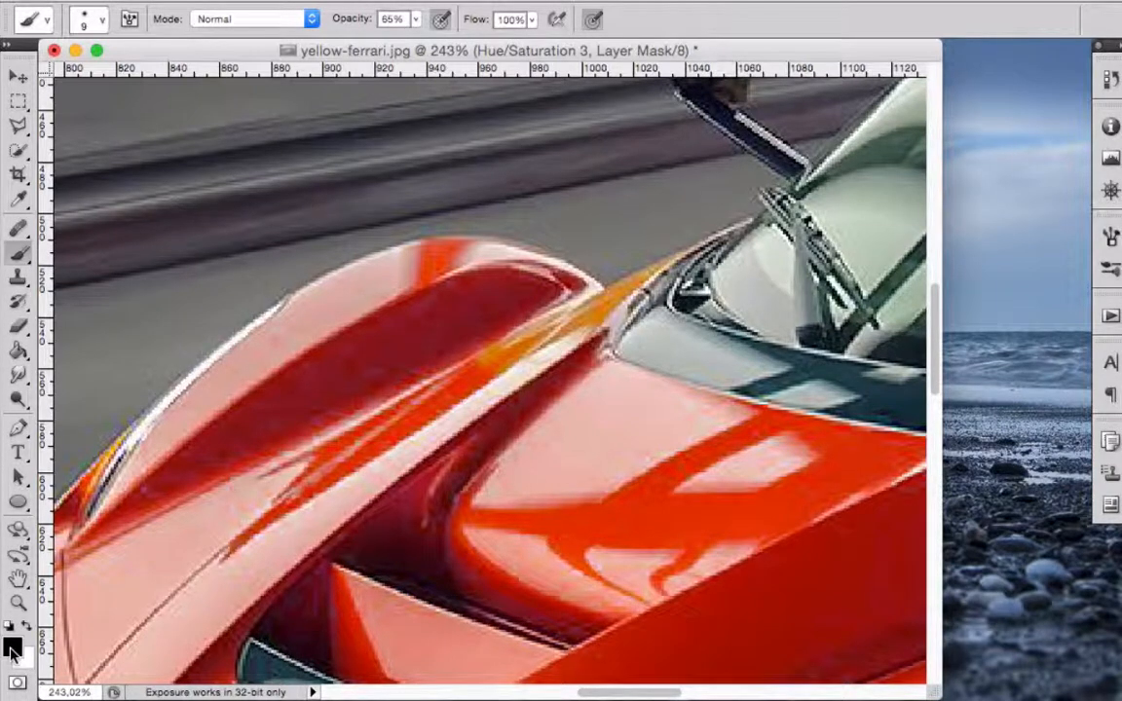
# Paint the ridge beside the windshield back to red with white on the mask, and set the brush opacity to 100%
pyautogui.press('x')
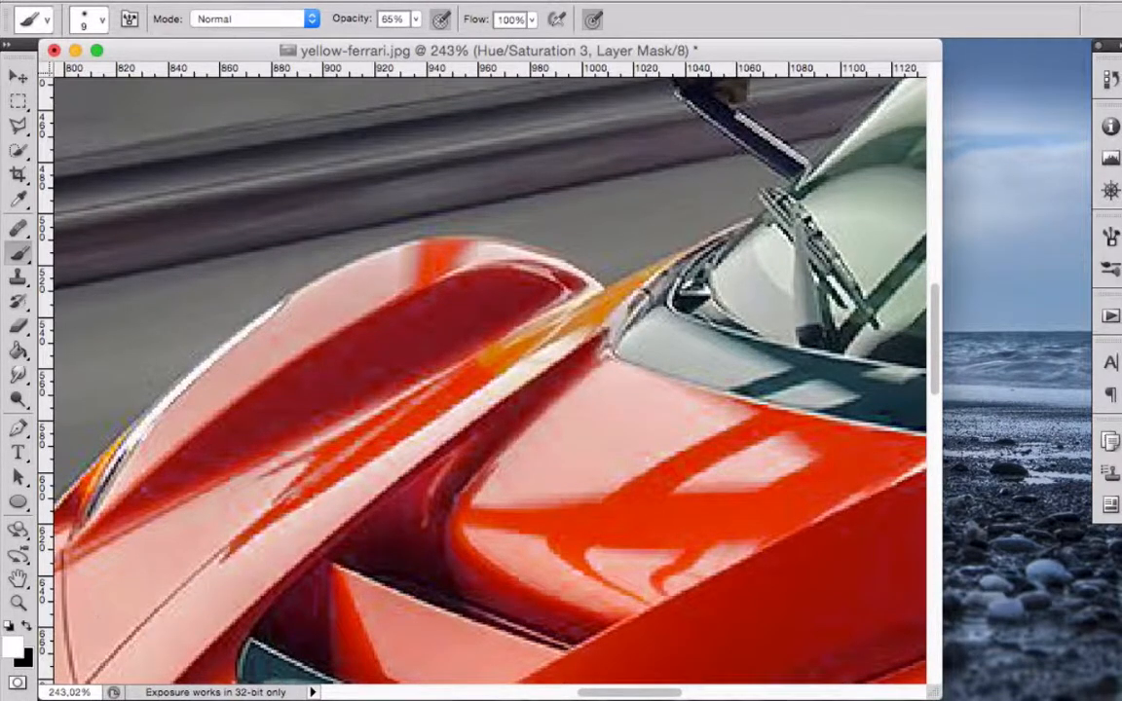
pyautogui.moveTo(554, 297)
pyautogui.mouseDown()
pyautogui.moveTo(545, 293)
pyautogui.moveTo(560, 273)
pyautogui.moveTo(576, 295)
pyautogui.moveTo(473, 310)
pyautogui.moveTo(471, 320)
pyautogui.mouseUp()
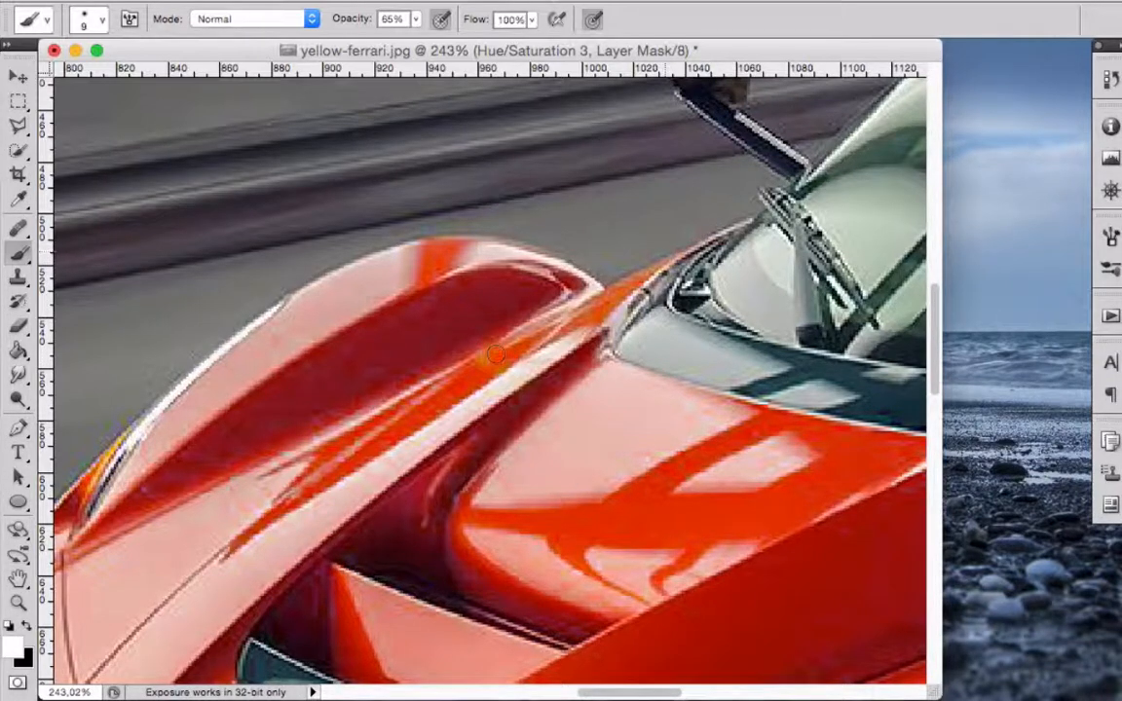
pyautogui.click(415, 18)
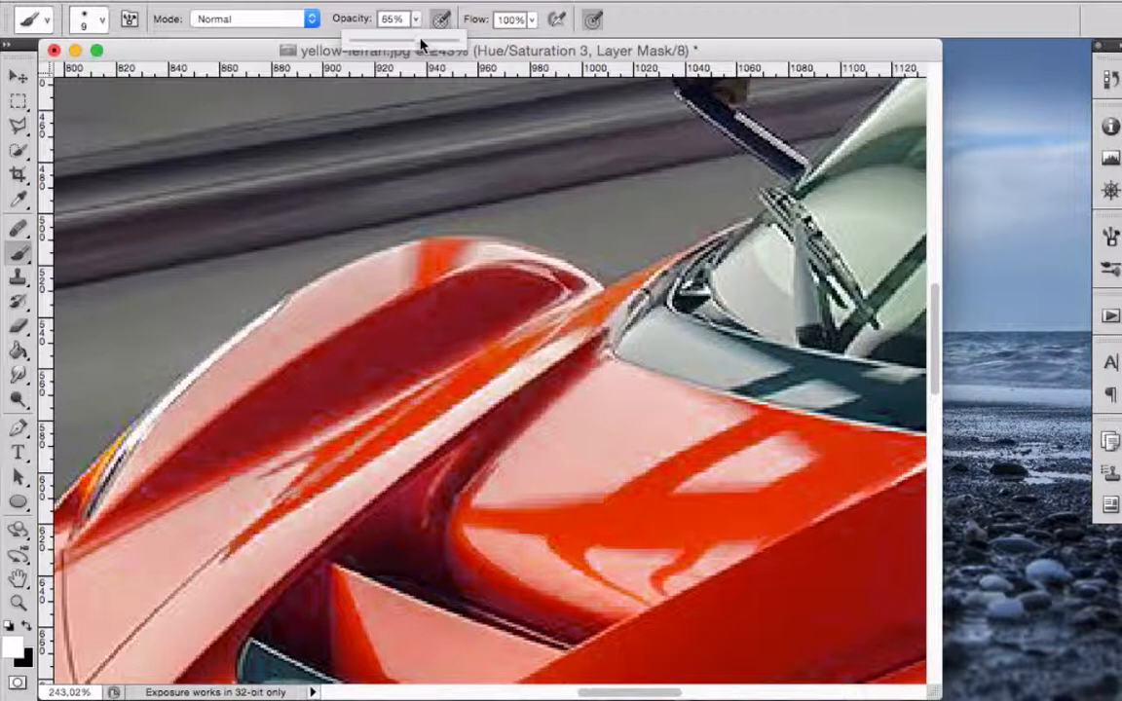
pyautogui.moveTo(453, 44); pyautogui.dragTo(459, 43)
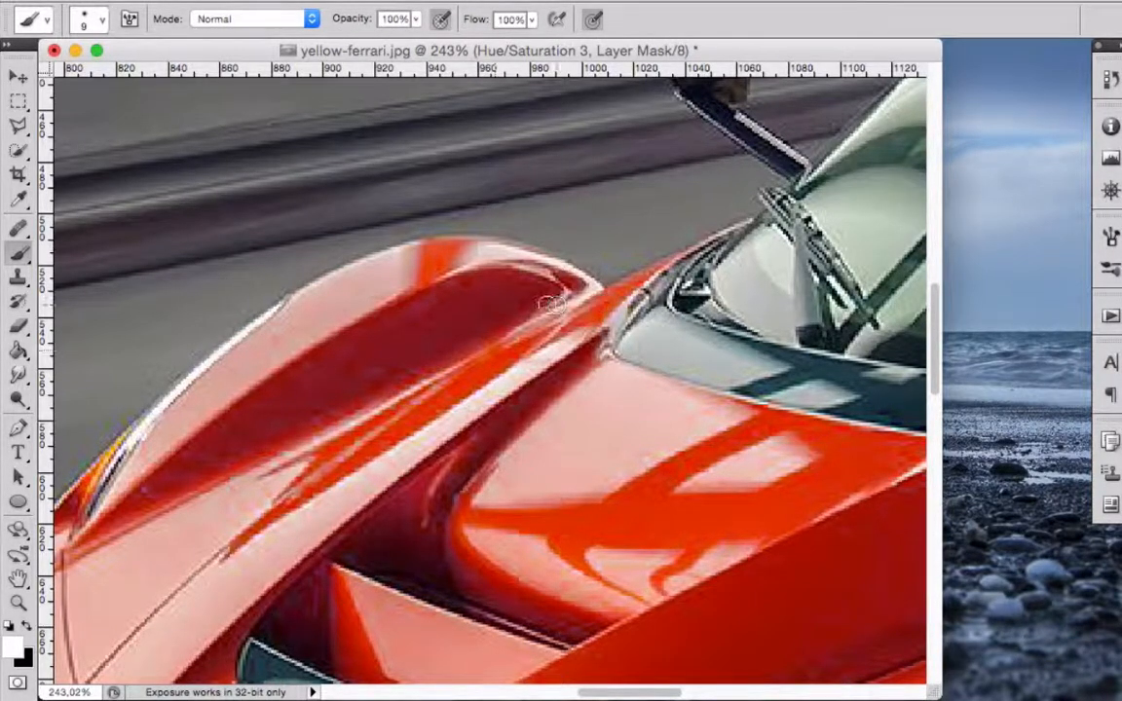
# Paint white on the mask over the leftover yellow fringe along the front bumper's outer edge
pyautogui.hscroll(15, 631, 411)
pyautogui.scroll(-5, 631, 411)
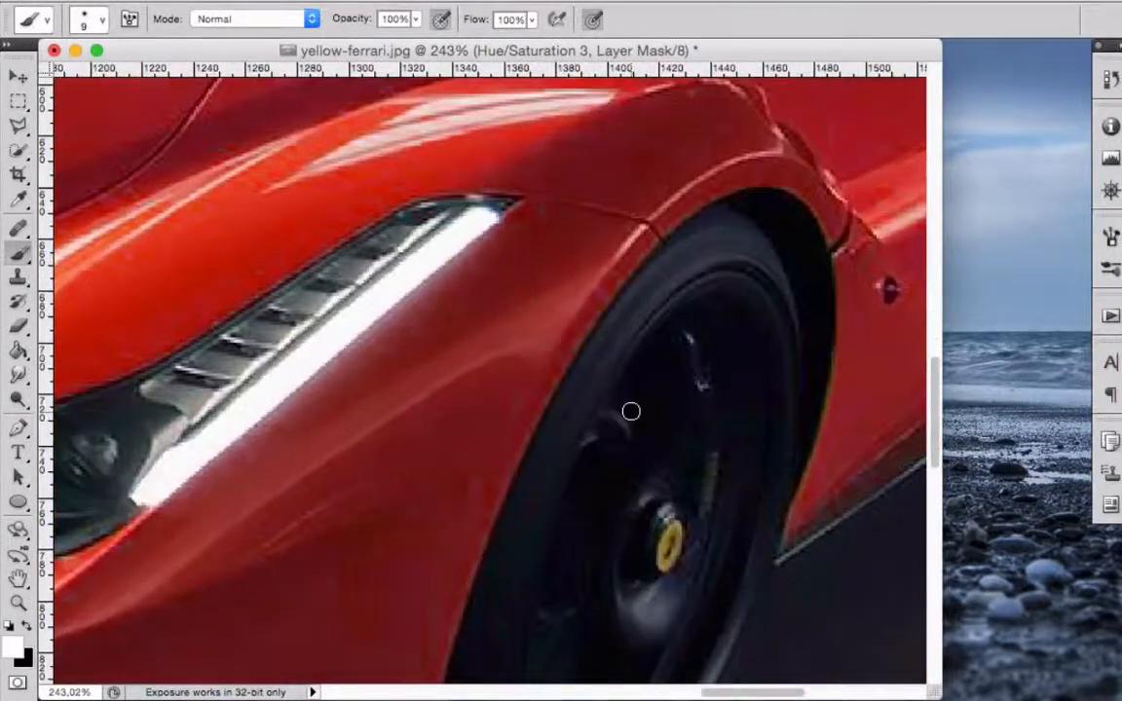
pyautogui.hscroll(3, 631, 411)
pyautogui.scroll(-5, 631, 411)
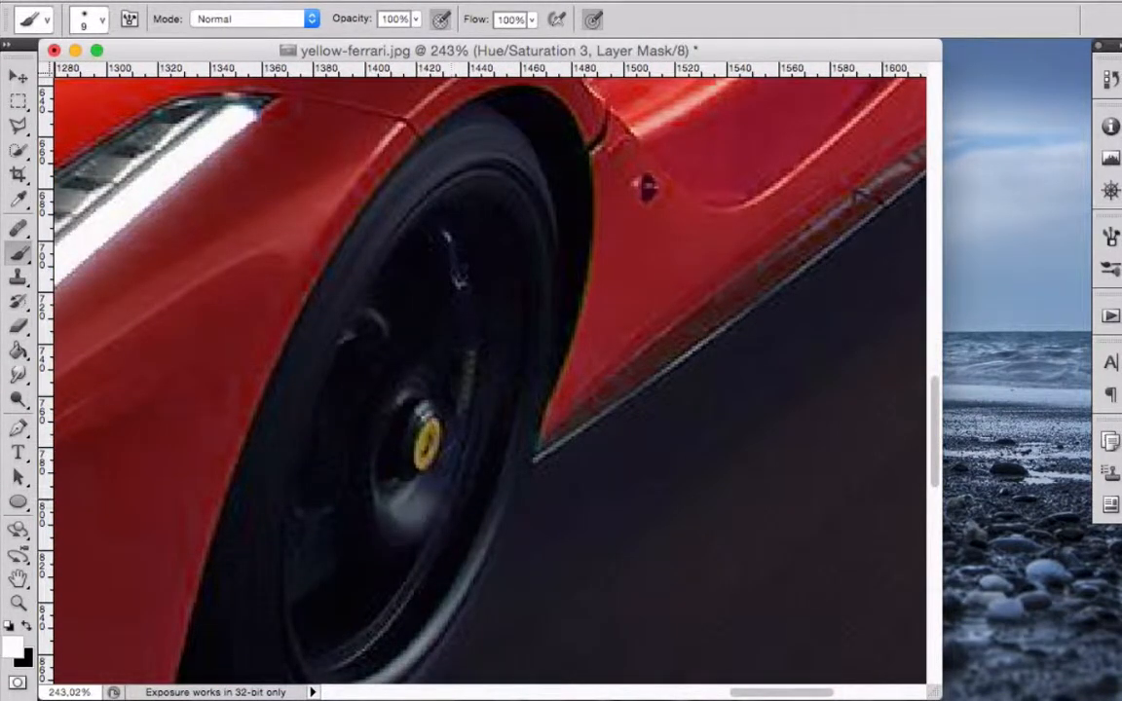
pyautogui.hscroll(-20, 469, 481)
pyautogui.scroll(8, 468, 481)
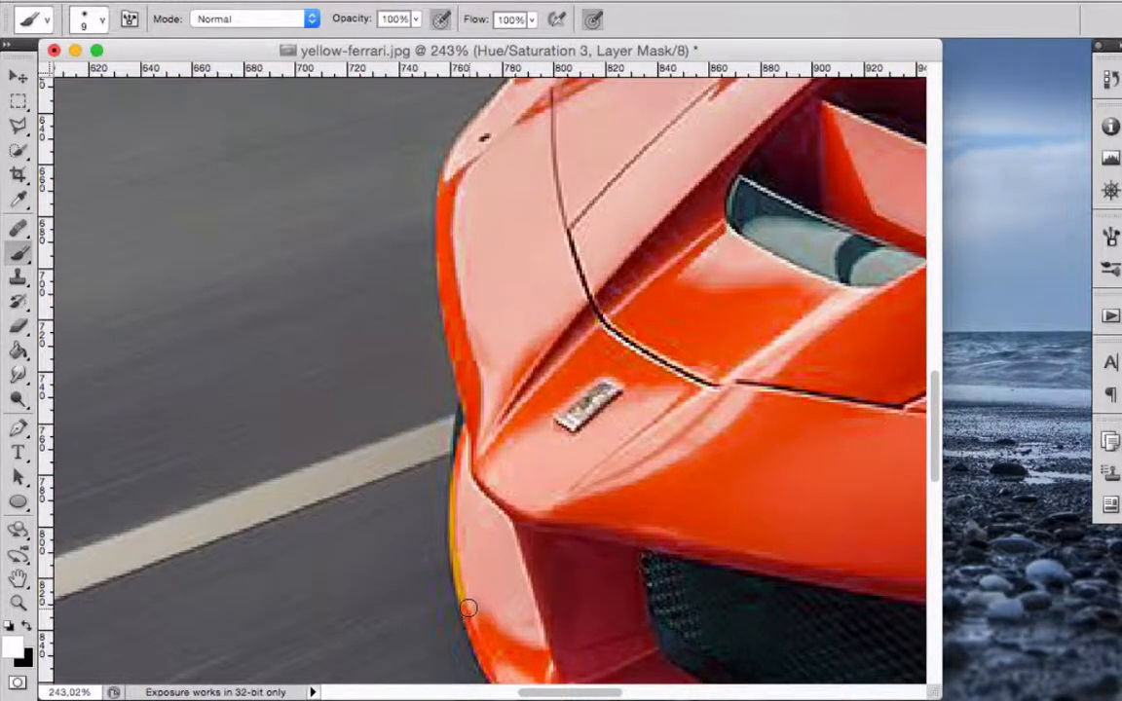
pyautogui.moveTo(468, 609)
pyautogui.mouseDown()
pyautogui.moveTo(460, 506)
pyautogui.moveTo(458, 545)
pyautogui.moveTo(465, 440)
pyautogui.mouseUp()
pyautogui.hscroll(10, 488, 546)
pyautogui.scroll(-8, 488, 545)
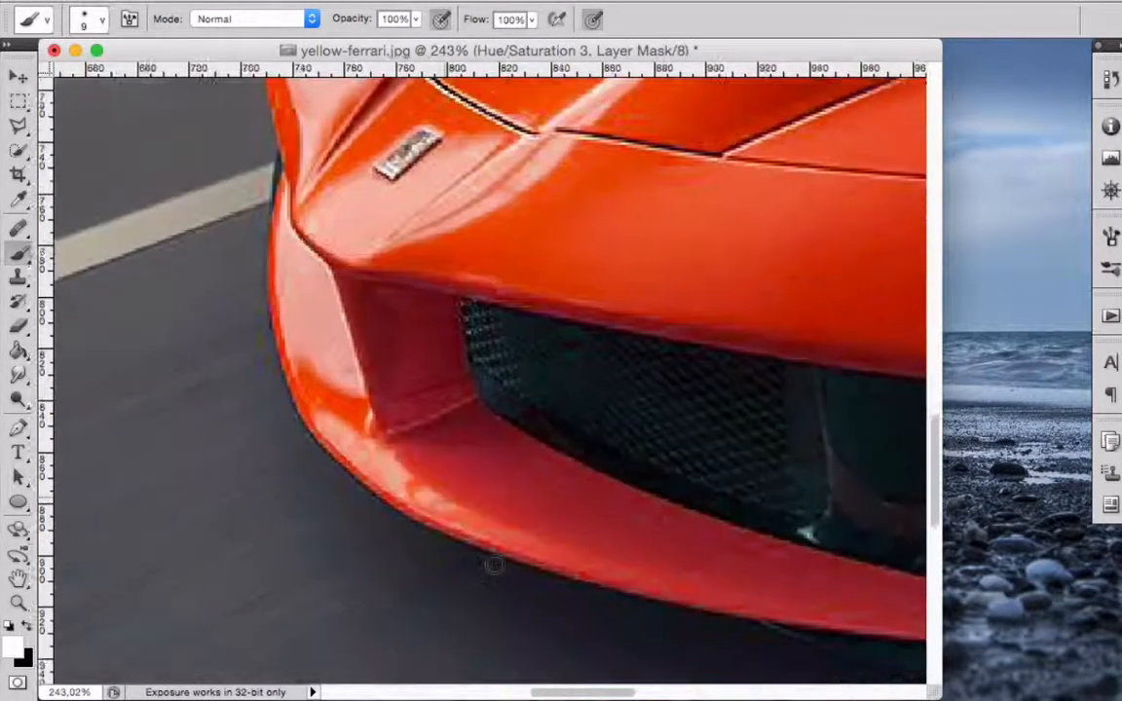
pyautogui.hscroll(10, 495, 565)
pyautogui.scroll(-4, 494, 565)
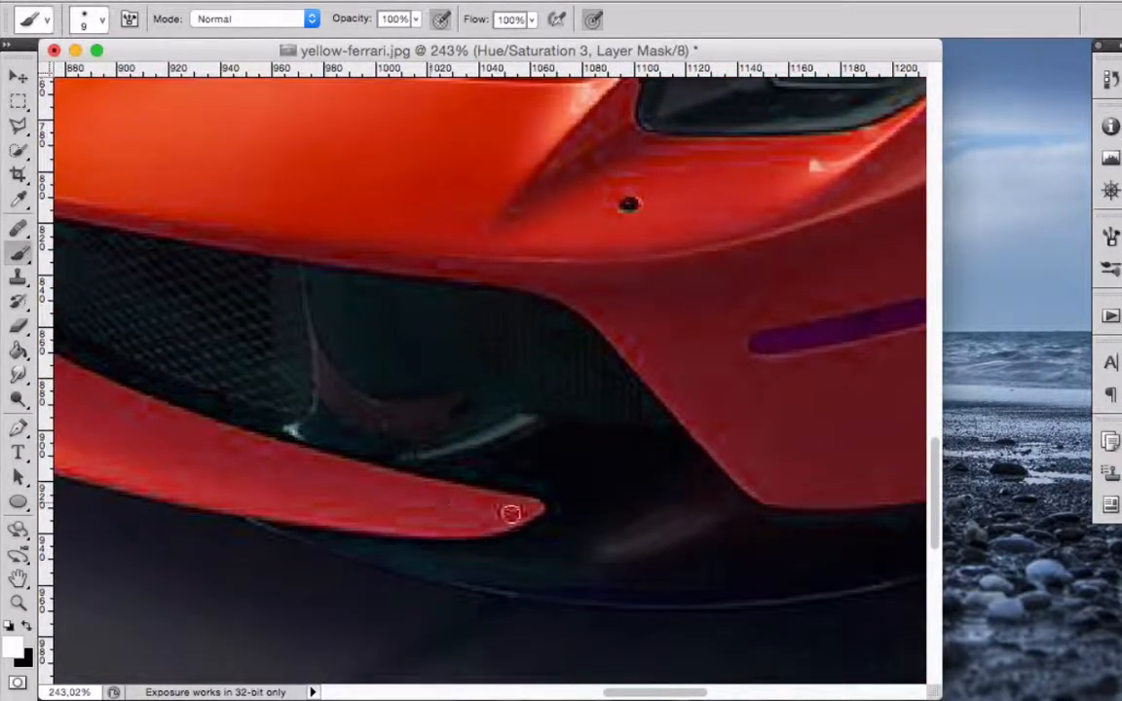
# Paint white on the mask over the yellow fringe above the rear air intake and along the rear fender's outer edge
pyautogui.hscroll(15, 536, 510)
pyautogui.hscroll(20, 536, 510)
pyautogui.scroll(12, 535, 510)
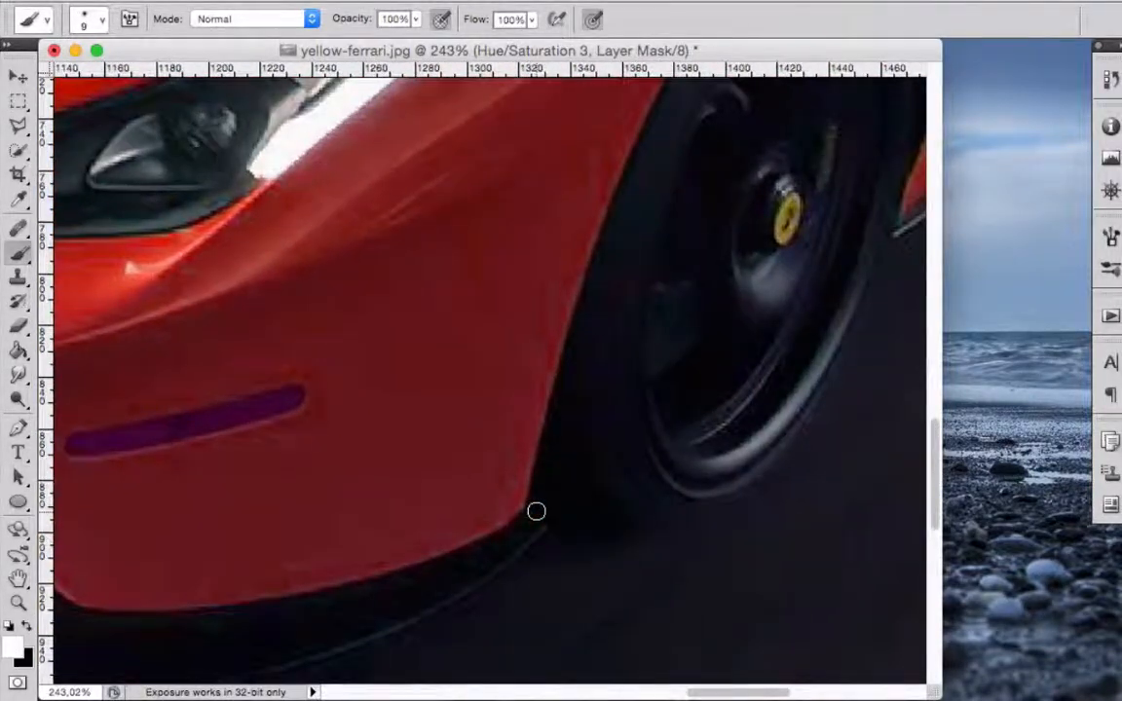
pyautogui.scroll(-10, 535, 510)
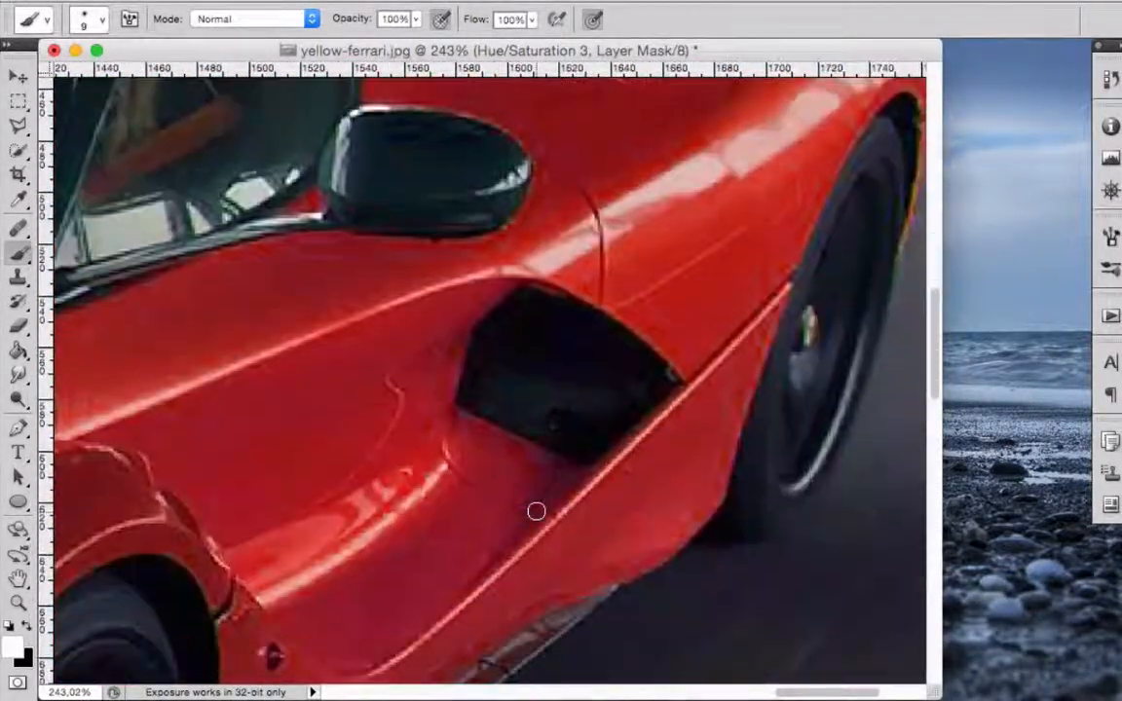
pyautogui.scroll(9, 536, 510)
pyautogui.hscroll(10, 536, 510)
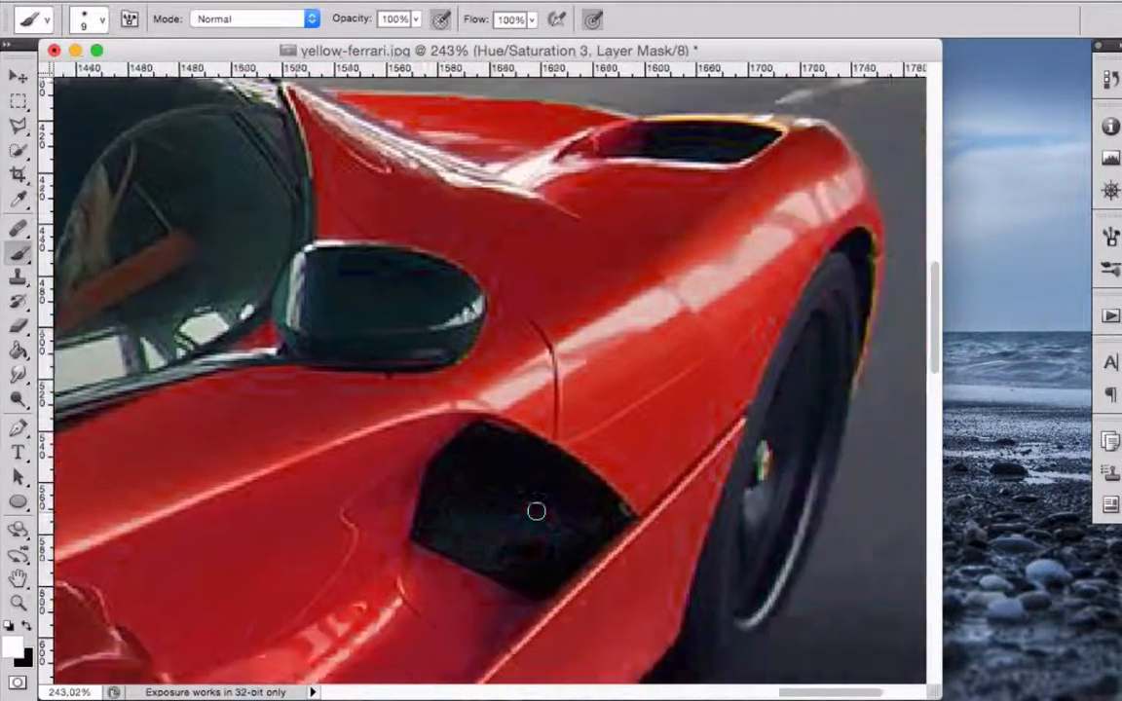
pyautogui.scroll(12, 536, 511)
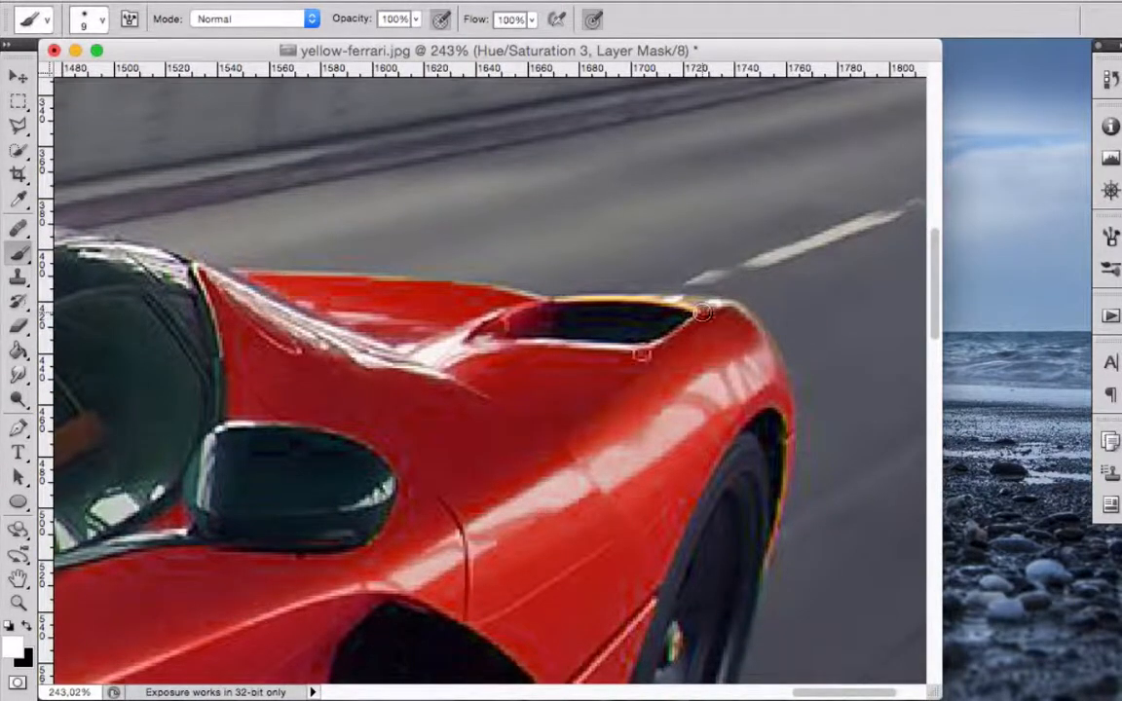
pyautogui.moveTo(697, 313)
pyautogui.mouseDown()
pyautogui.moveTo(625, 303)
pyautogui.moveTo(691, 299)
pyautogui.moveTo(549, 301)
pyautogui.moveTo(741, 322)
pyautogui.moveTo(777, 349)
pyautogui.moveTo(788, 449)
pyautogui.moveTo(765, 554)
pyautogui.moveTo(789, 434)
pyautogui.moveTo(785, 534)
pyautogui.mouseUp()
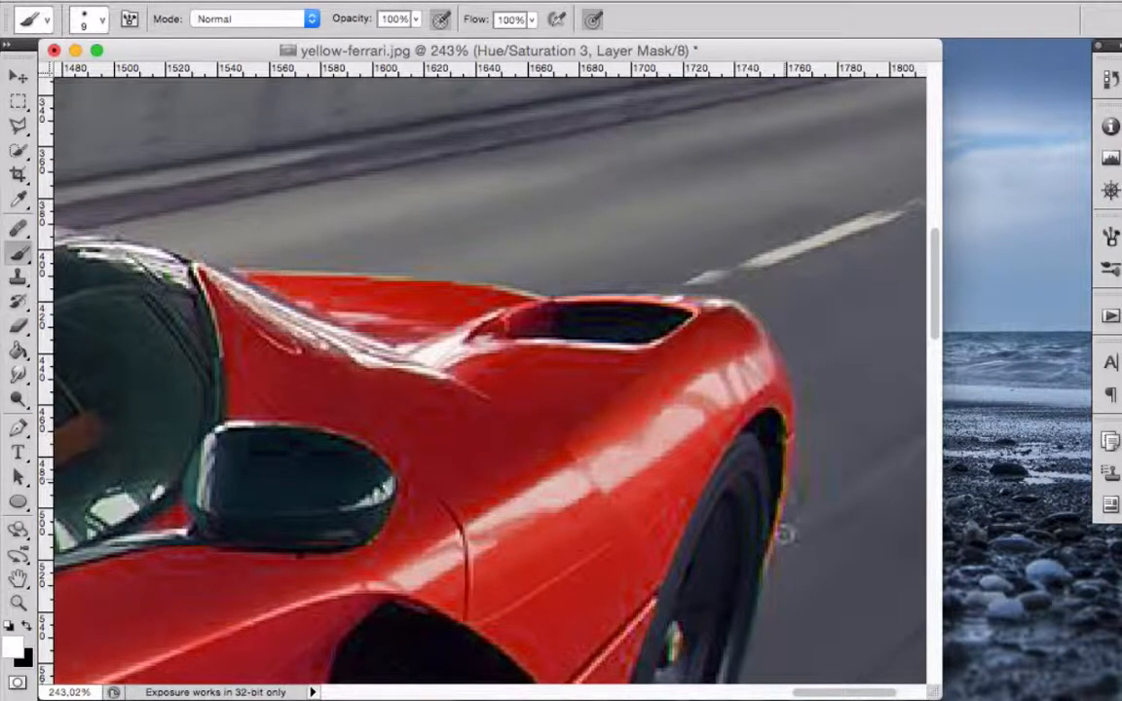
pyautogui.moveTo(789, 456)
pyautogui.mouseDown()
pyautogui.moveTo(779, 398)
pyautogui.moveTo(727, 315)
pyautogui.moveTo(770, 344)
pyautogui.moveTo(714, 308)
pyautogui.mouseUp()
pyautogui.hscroll(-5, 408, 376)
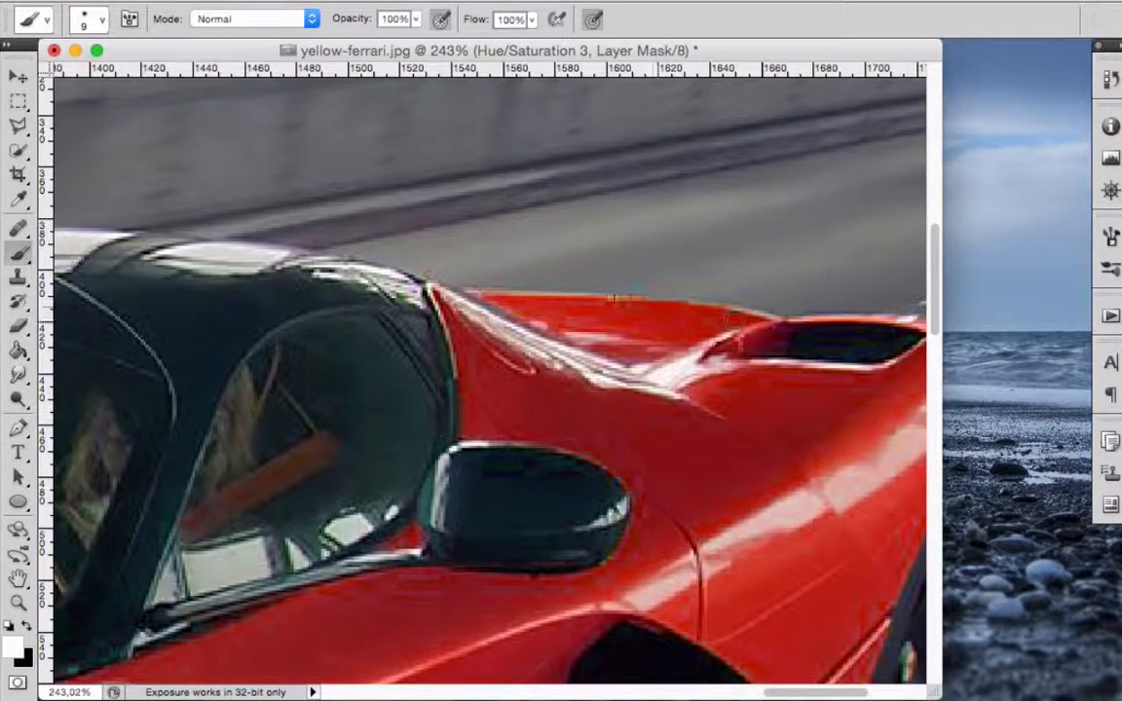
# Inspect the recoloured car's cabin, hood, headlight and front wheel area for details that should not be recoloured
pyautogui.hscroll(-10, 499, 348)
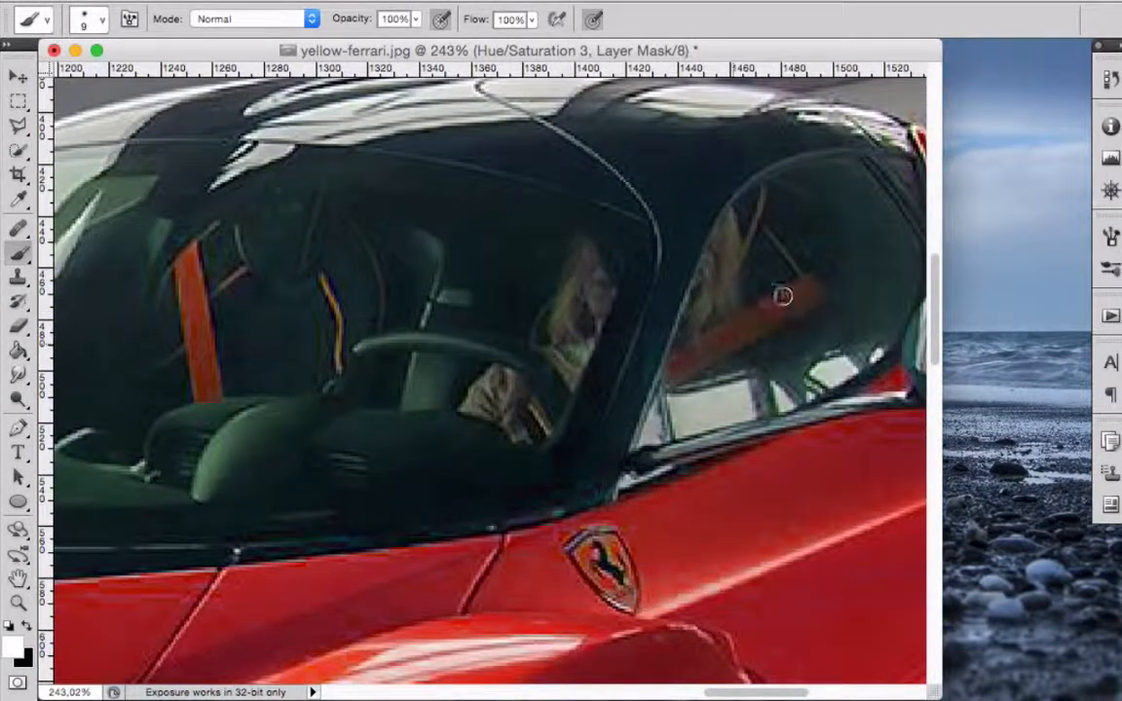
pyautogui.scroll(-6, 603, 380)
pyautogui.scroll(-2, 603, 379)
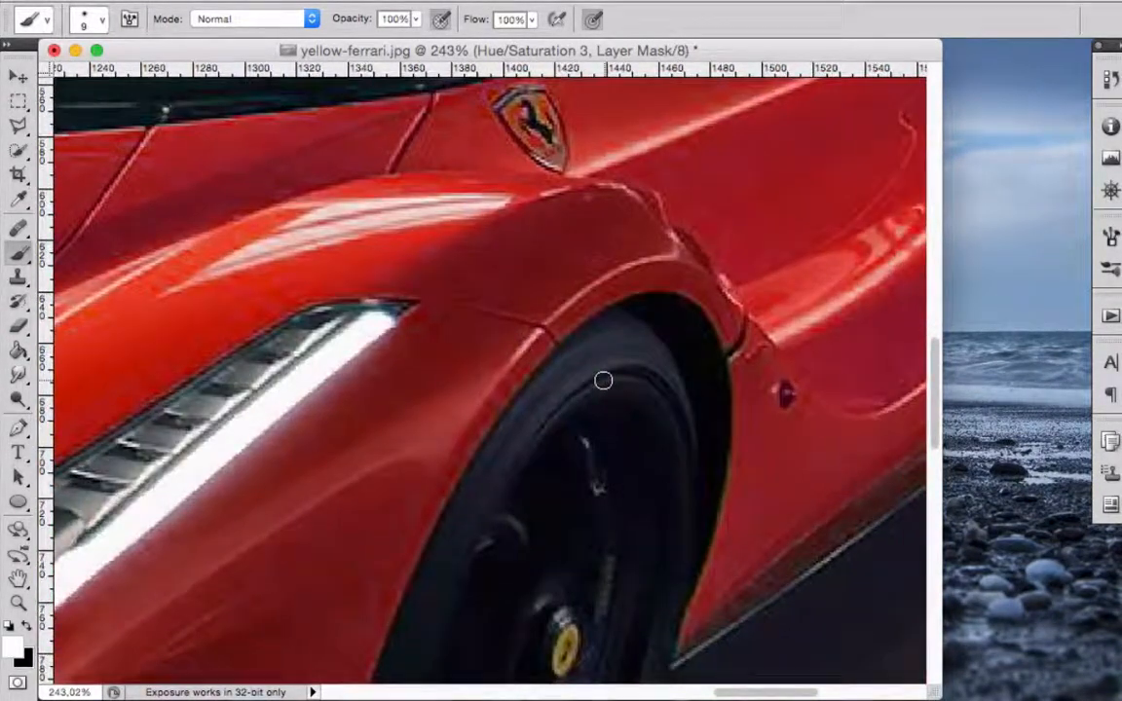
pyautogui.scroll(4, 603, 380)
pyautogui.hscroll(-5, 603, 380)
pyautogui.scroll(2, 651, 328)
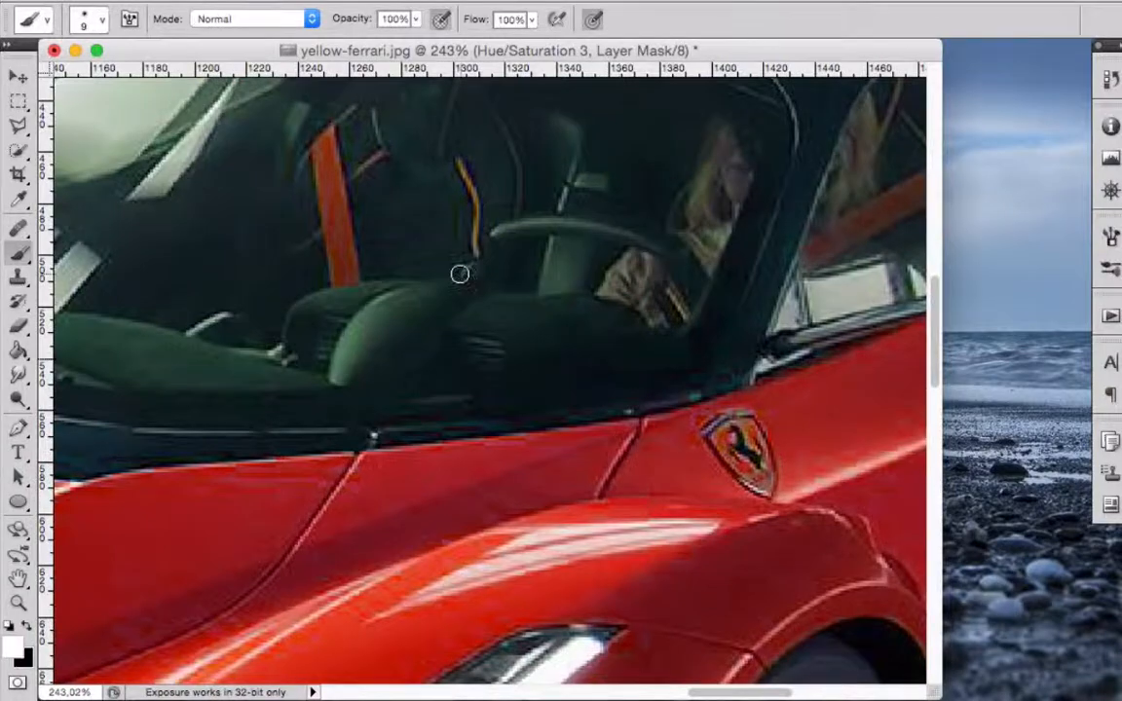
pyautogui.hscroll(-5, 365, 323)
pyautogui.hscroll(5, 366, 324)
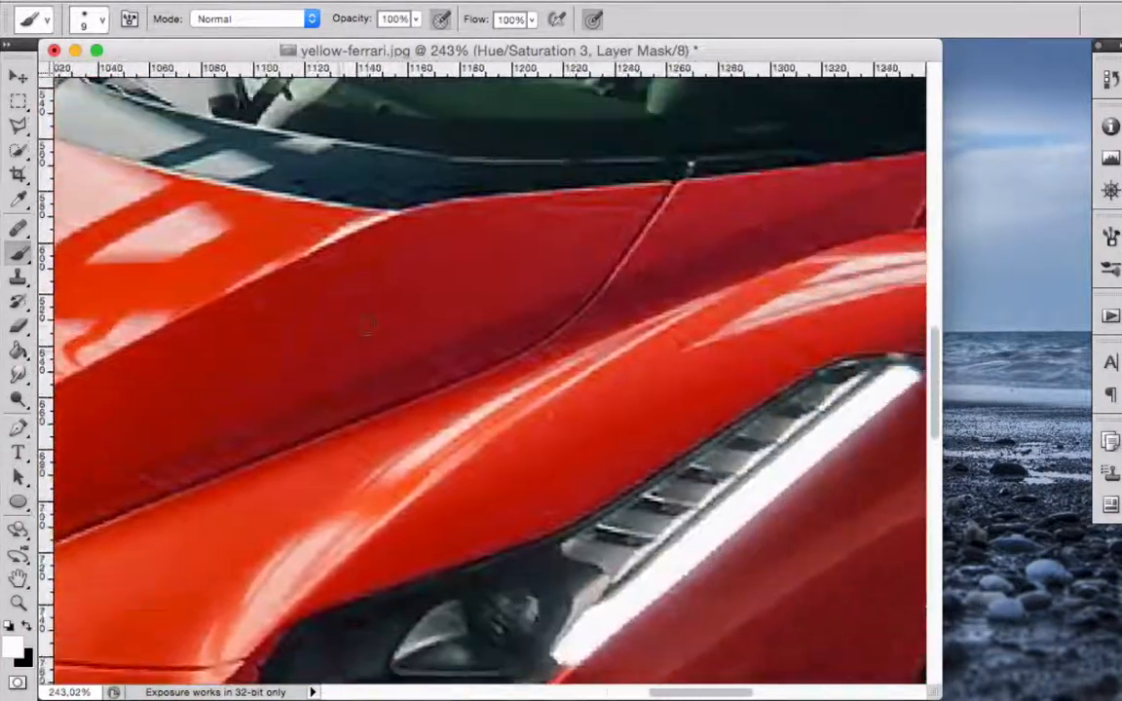
pyautogui.scroll(4, 366, 325)
pyautogui.scroll(-5, 366, 325)
pyautogui.hscroll(4, 366, 325)
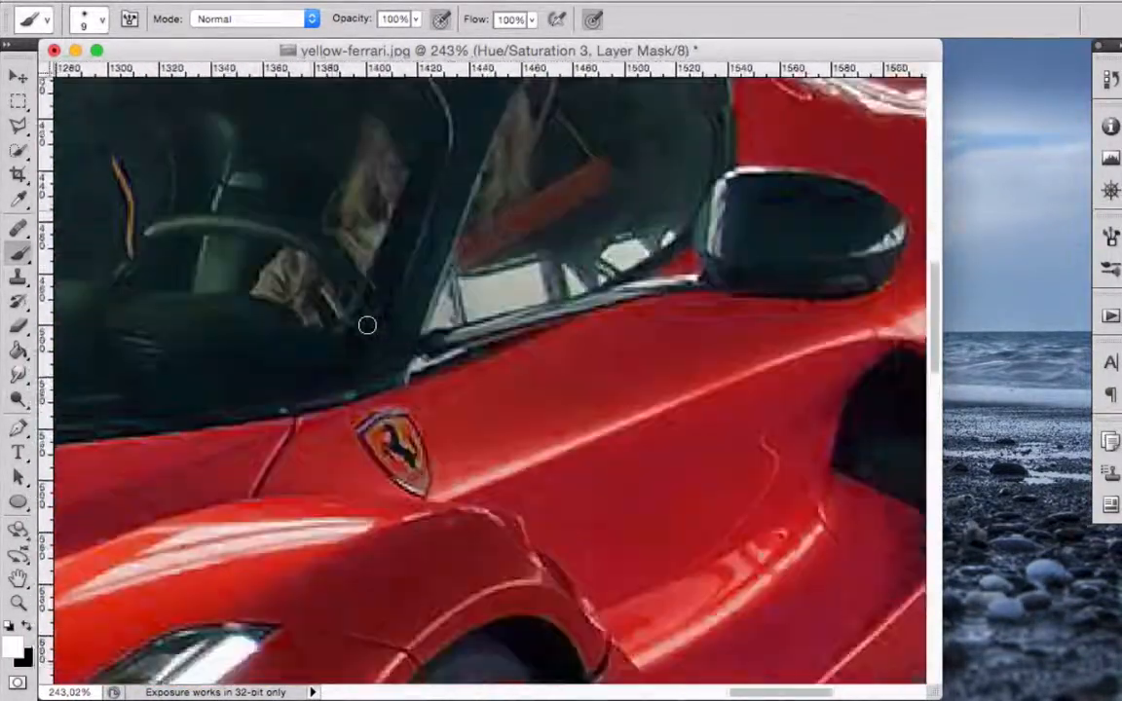
# Paint black on the Hue/Saturation 3 mask over the shield badge on the front fender to restore its yellow
pyautogui.hscroll(-1, 379, 337)
pyautogui.scroll(-1, 379, 337)
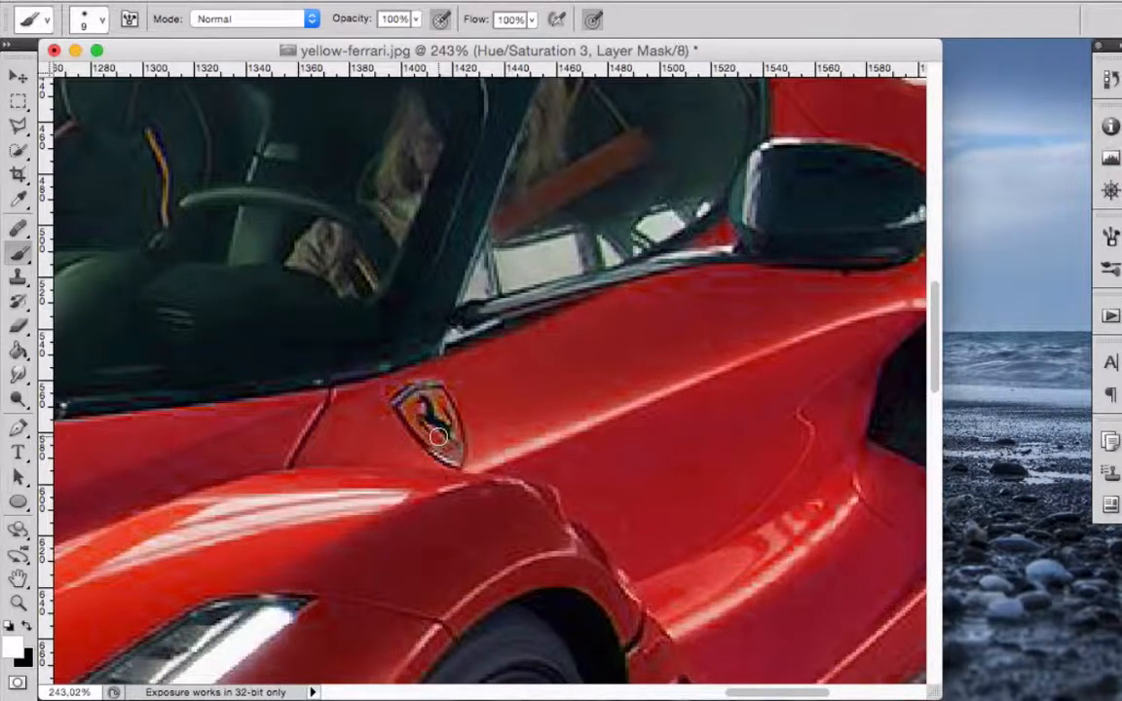
pyautogui.press('x')
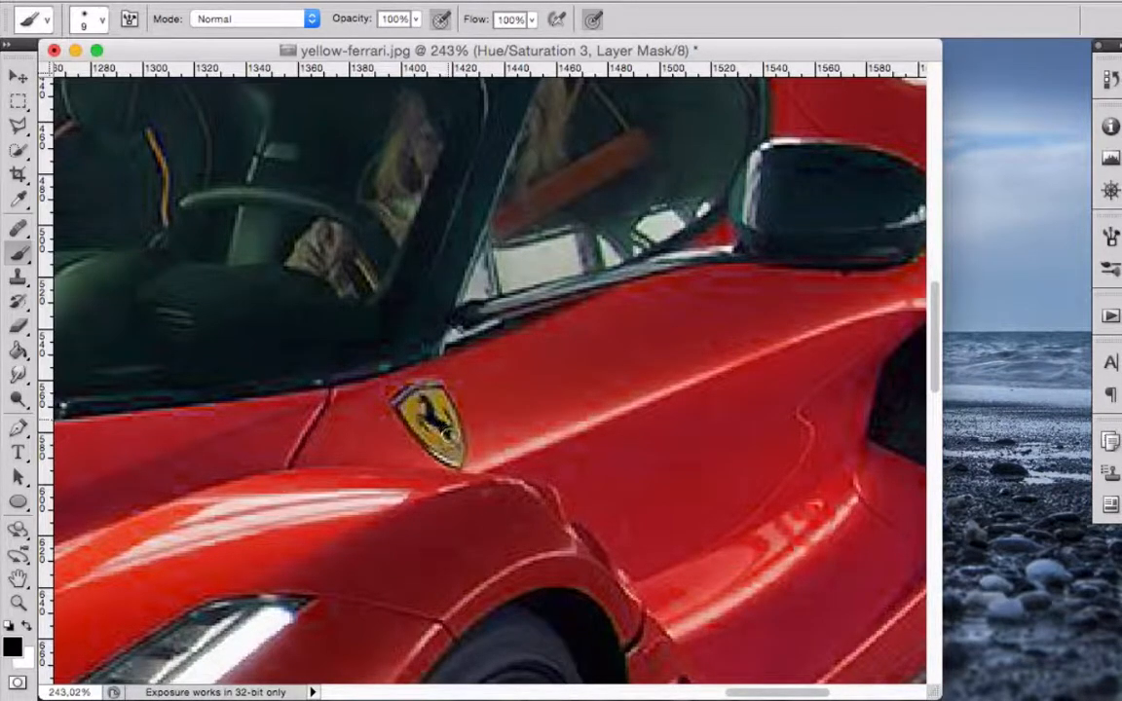
# Examine the front wheel, the car as a whole and the side marker on the front bumper for wrong colours
pyautogui.scroll(-8, 610, 435)
pyautogui.scroll(3, 610, 435)
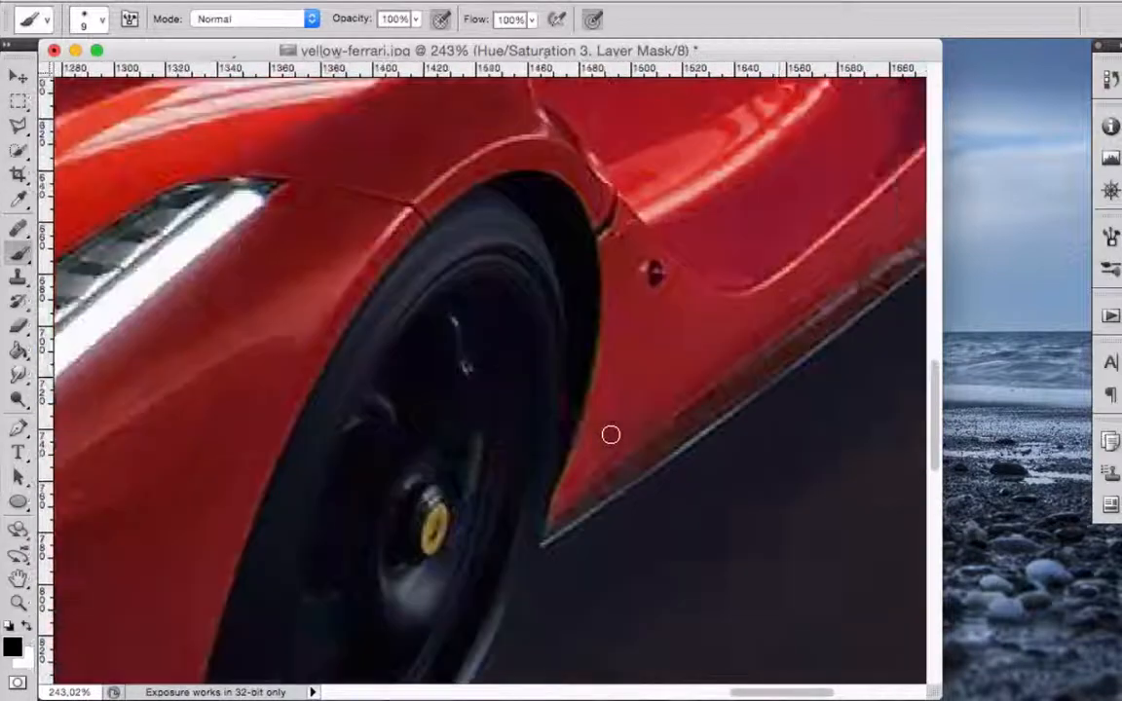
pyautogui.scroll(-10, 611, 436)
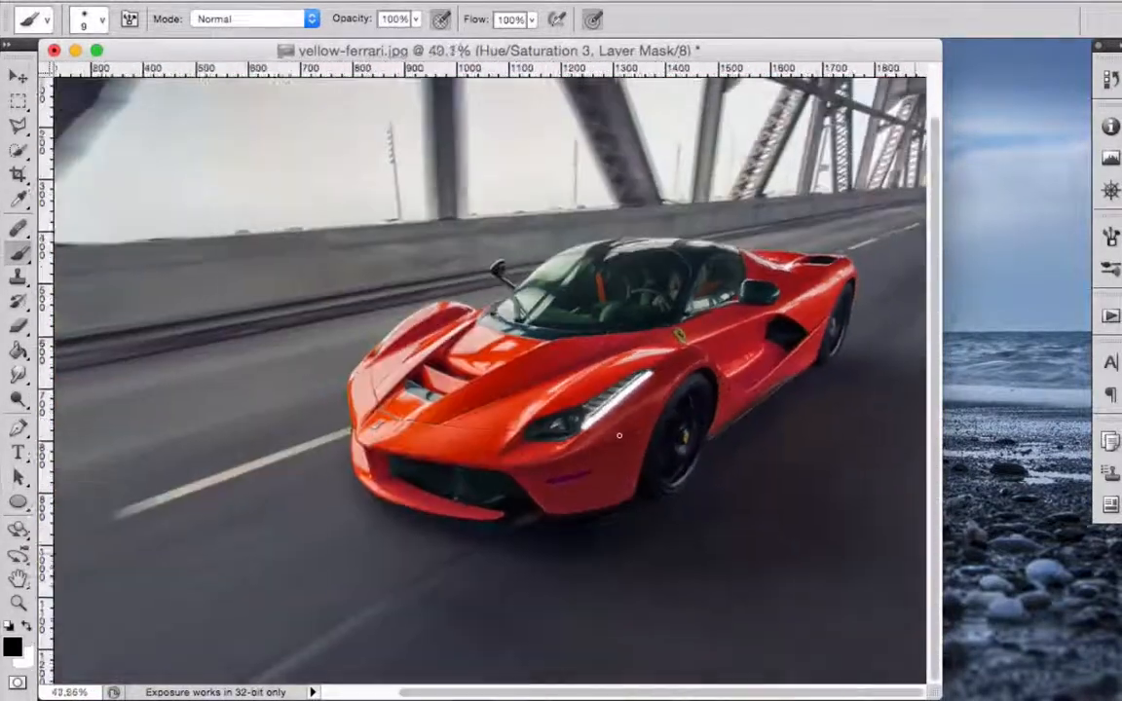
pyautogui.scroll(-5, 619, 435)
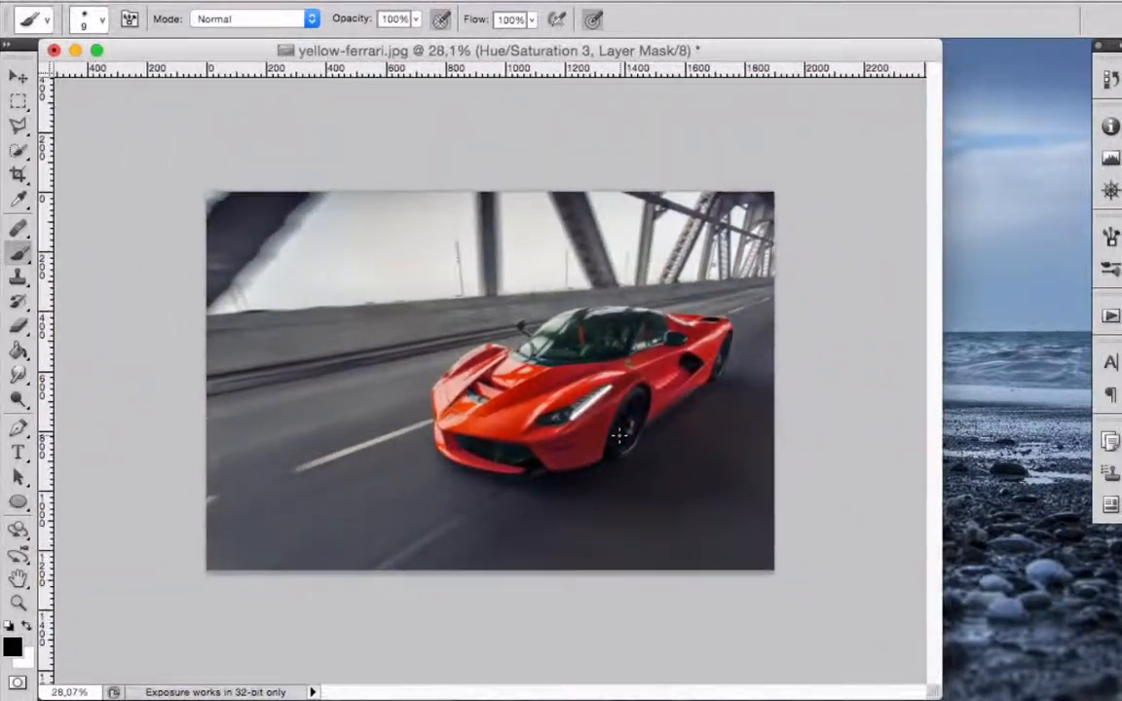
pyautogui.scroll(5, 510, 340)
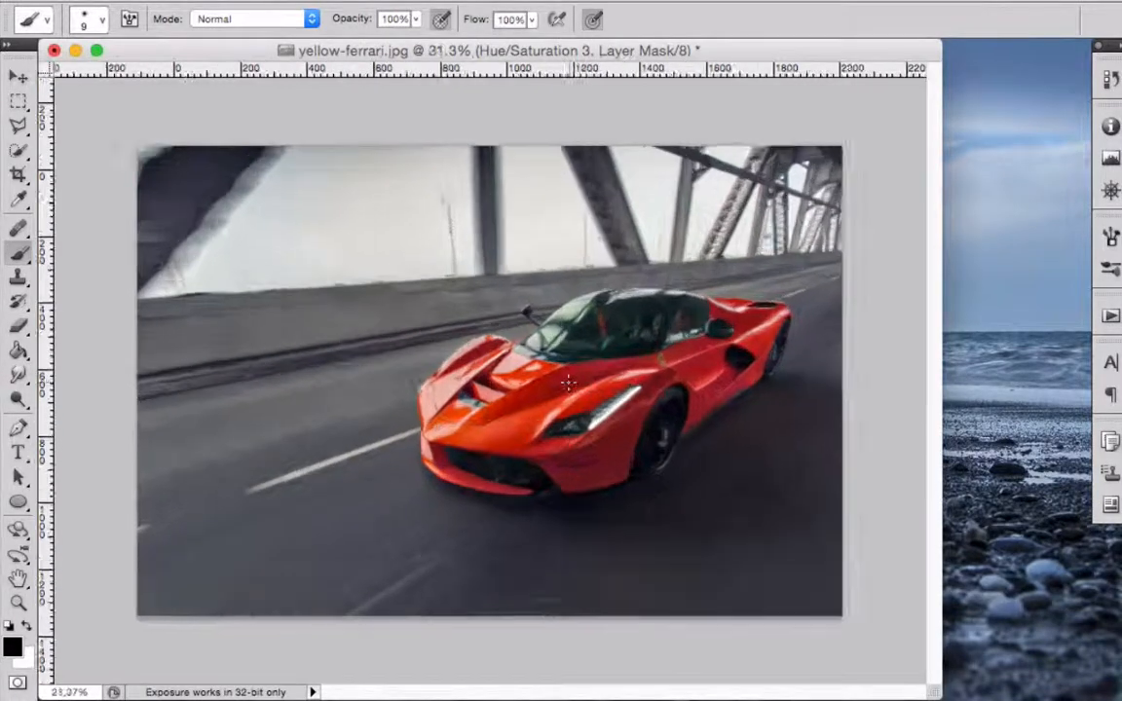
pyautogui.scroll(-5, 509, 340)
pyautogui.scroll(2, 509, 340)
pyautogui.scroll(5, 509, 340)
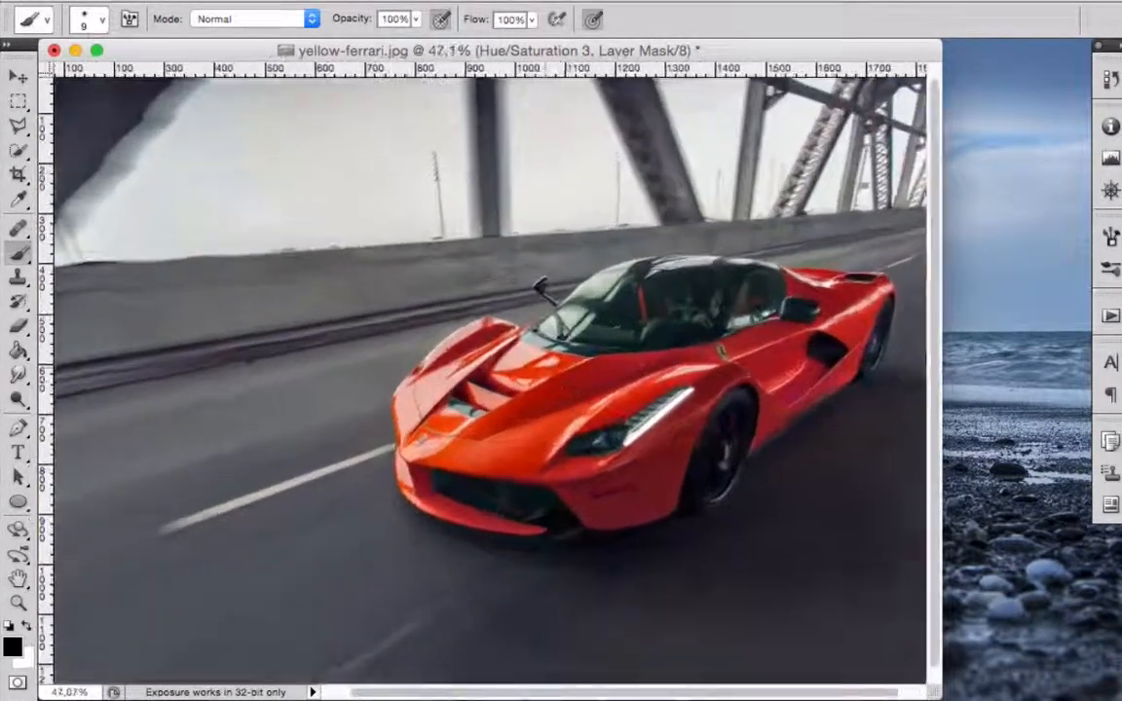
pyautogui.scroll(-3, 568, 383)
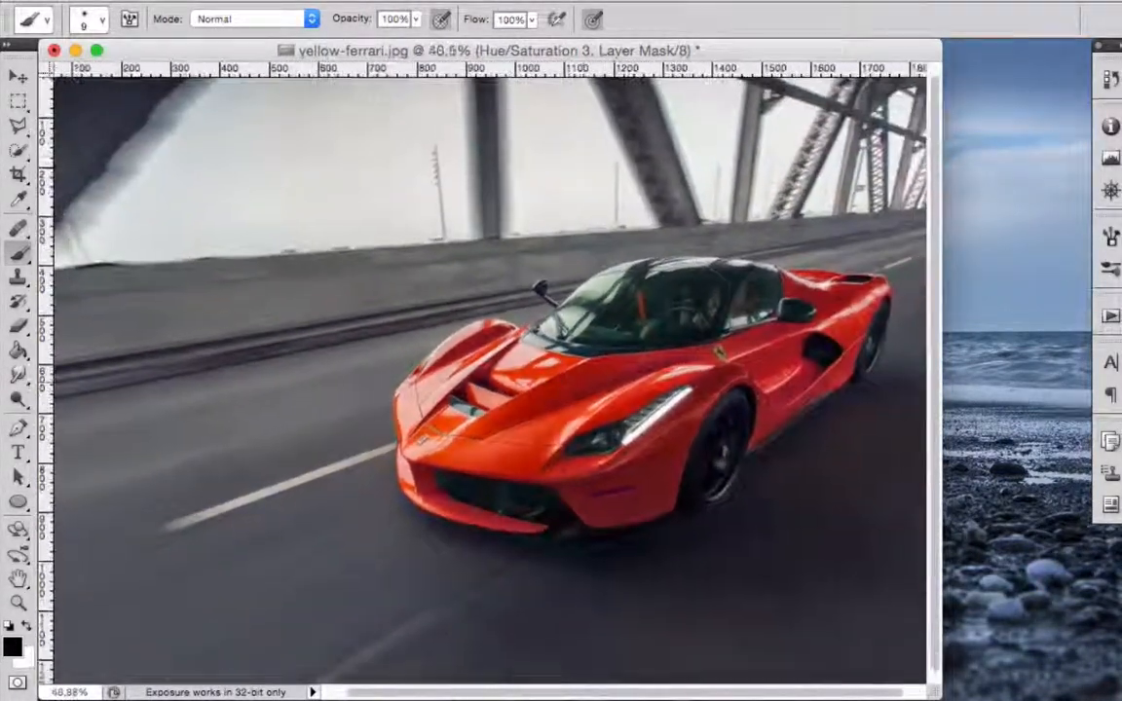
pyautogui.scroll(5, 568, 383)
pyautogui.scroll(-5, 568, 383)
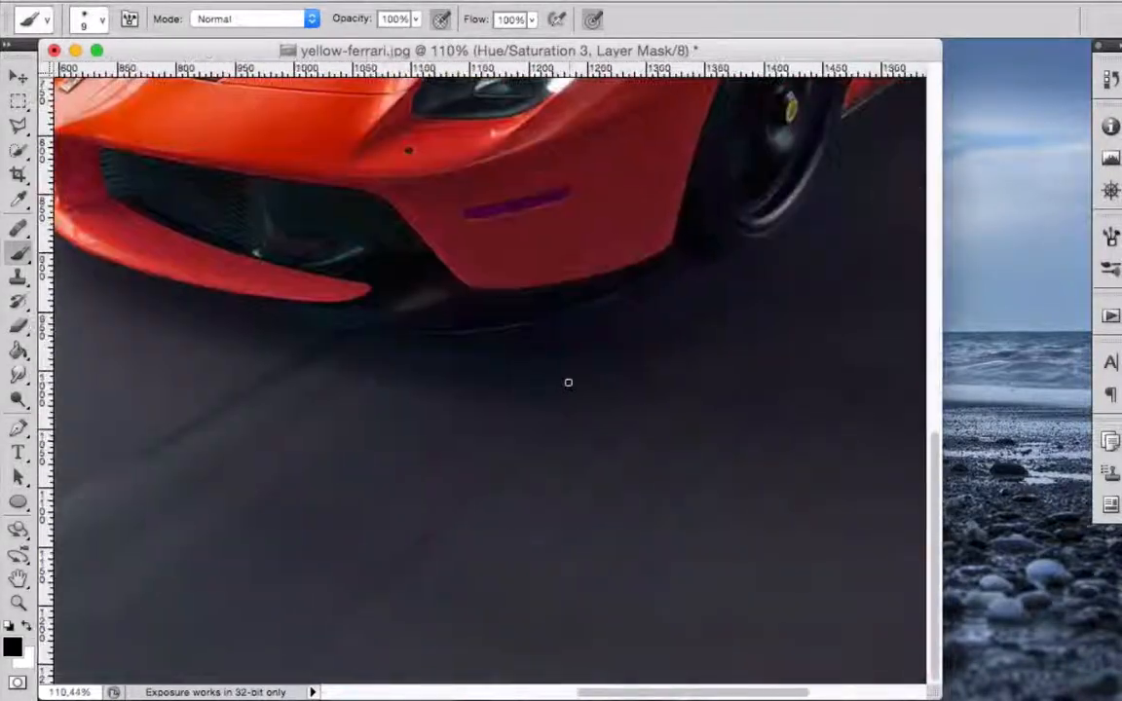
pyautogui.scroll(3, 567, 382)
pyautogui.scroll(4, 527, 452)
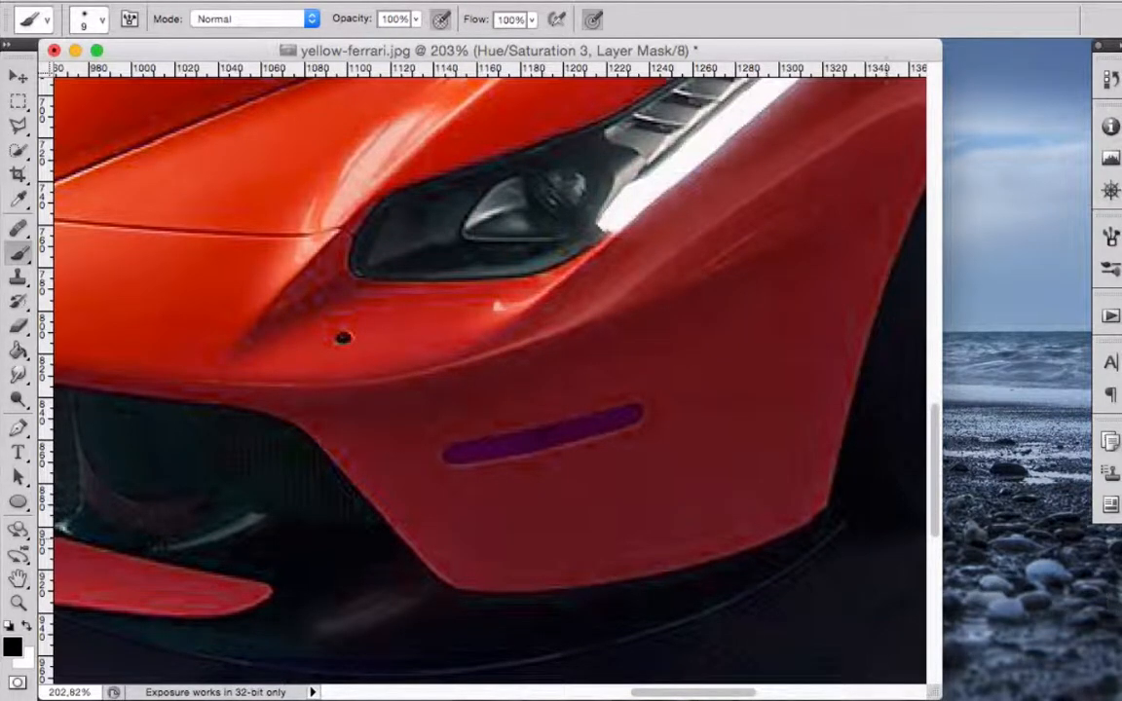
# Hide Hue/Saturation 3 and select the side marker on the Background layer with the Magic Wand at tolerance 22
pyautogui.press('super+i')
pyautogui.press('super+i')
pyautogui.press('super+i')
pyautogui.press('super+i')
pyautogui.press('super+i')
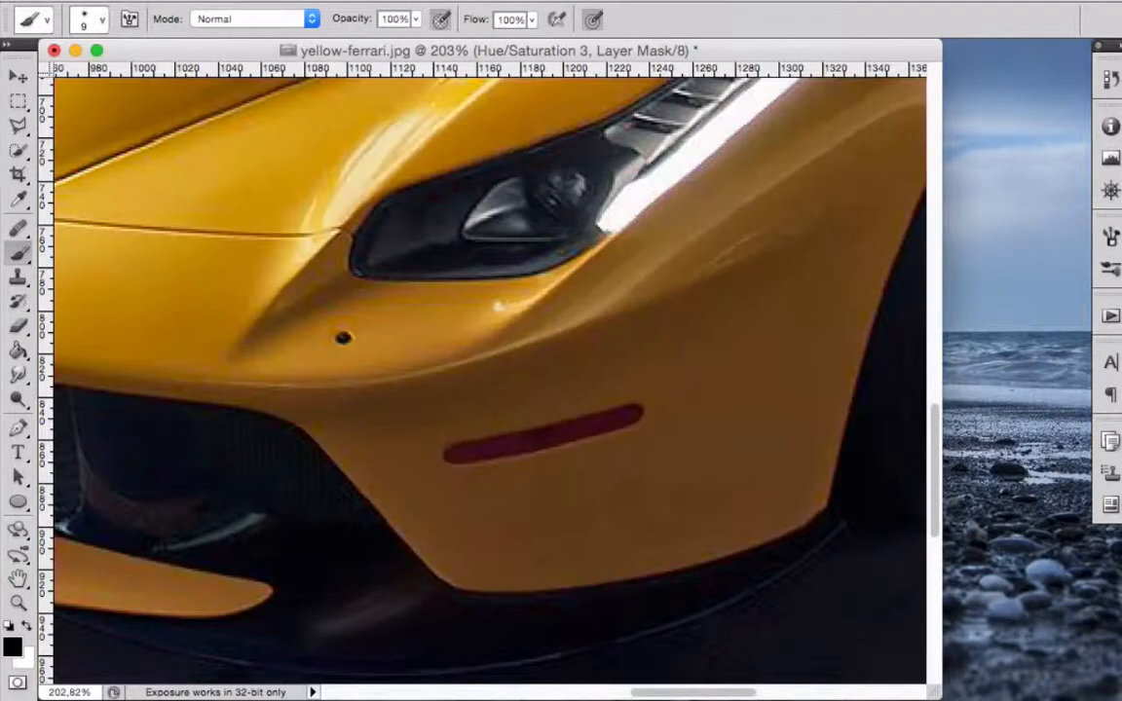
pyautogui.hotkey('alt', '[')
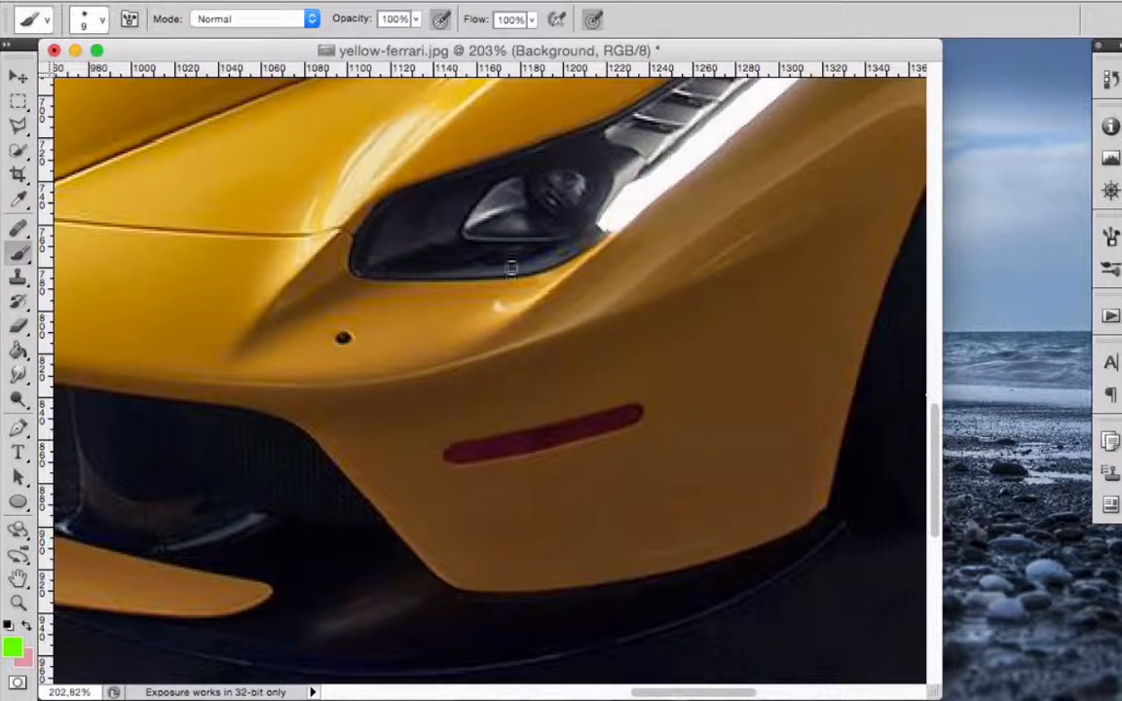
pyautogui.click(19, 125)
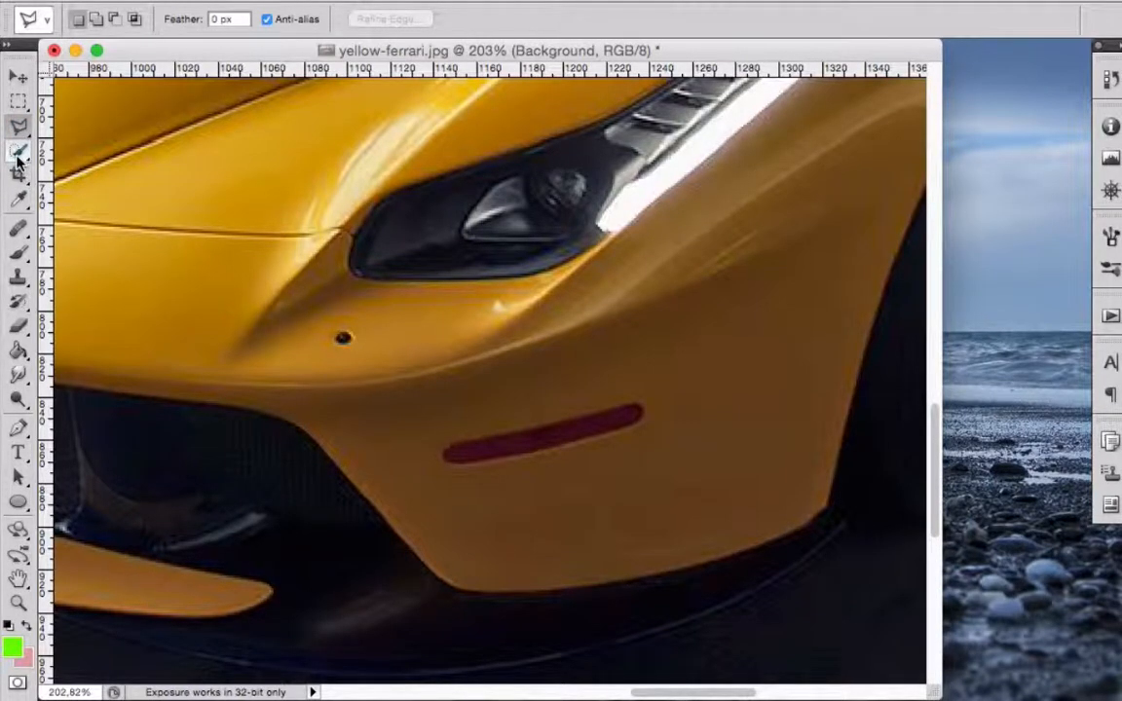
pyautogui.moveTo(18, 153); pyautogui.dragTo(78, 167)
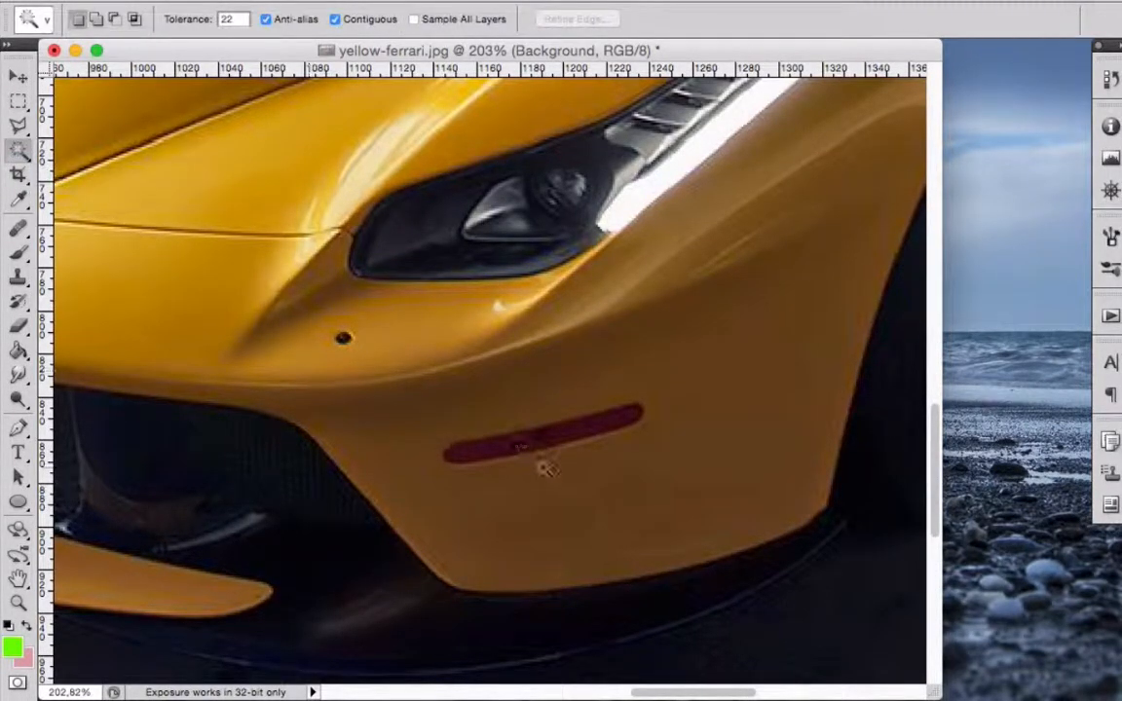
pyautogui.click(526, 440)
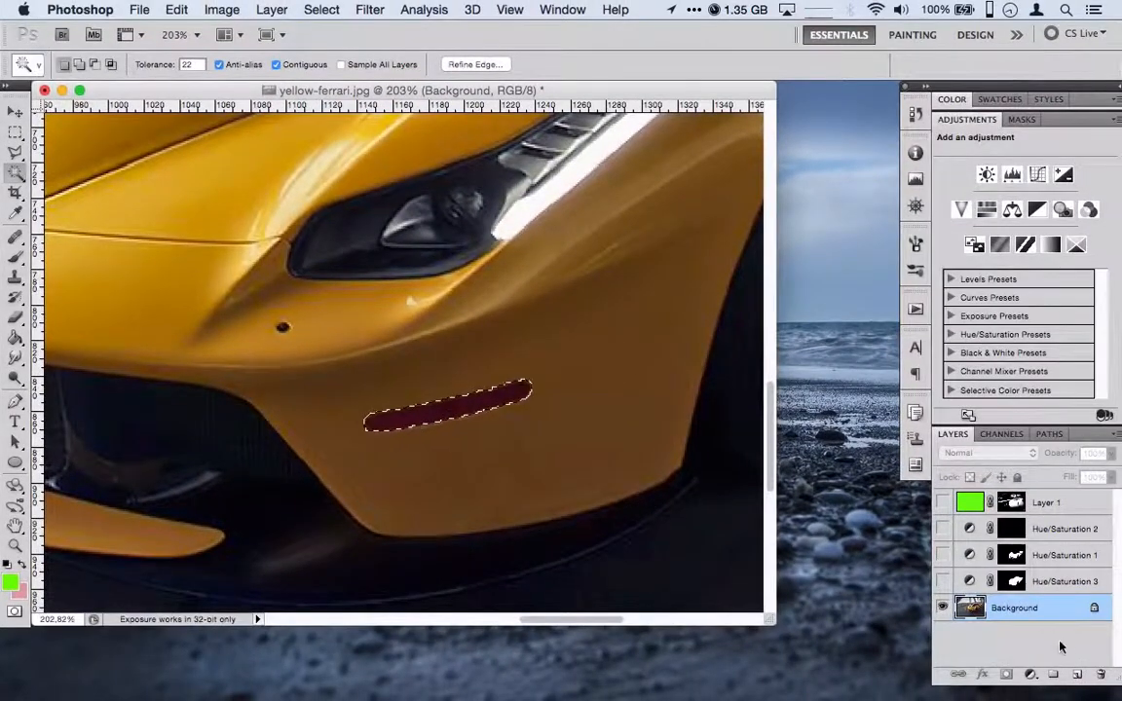
# Add a Hue/Saturation adjustment layer masked to the selected side marker, directly above Hue/Saturation 3
pyautogui.click(1038, 580)
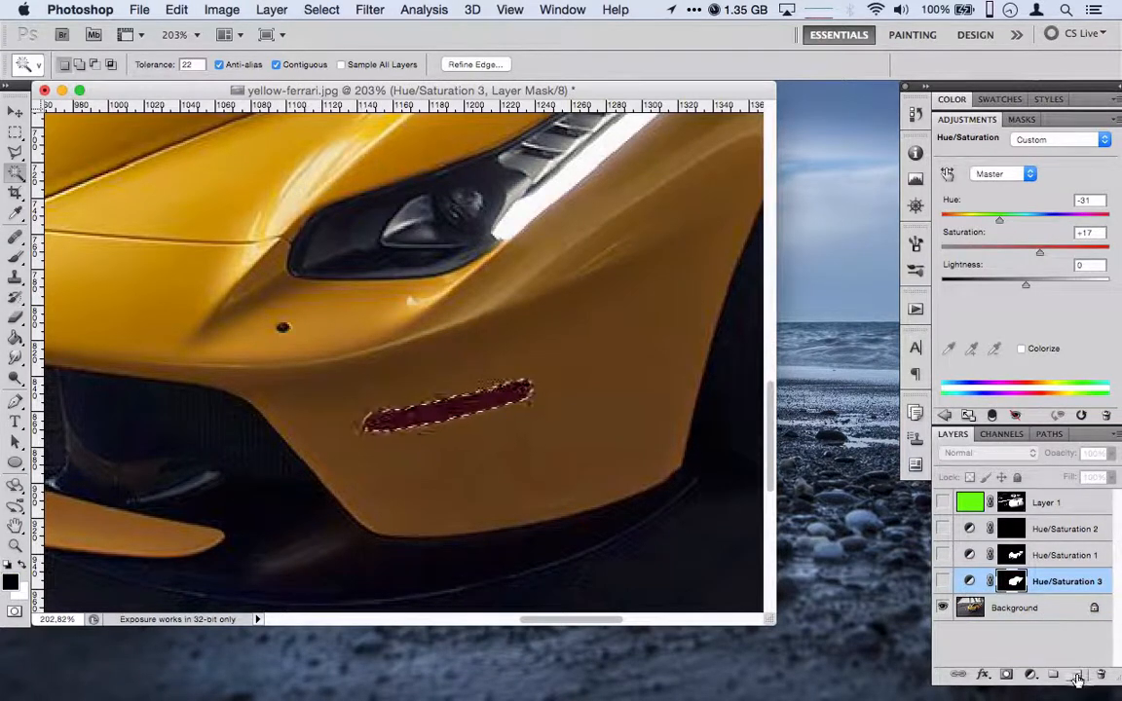
pyautogui.click(1031, 674)
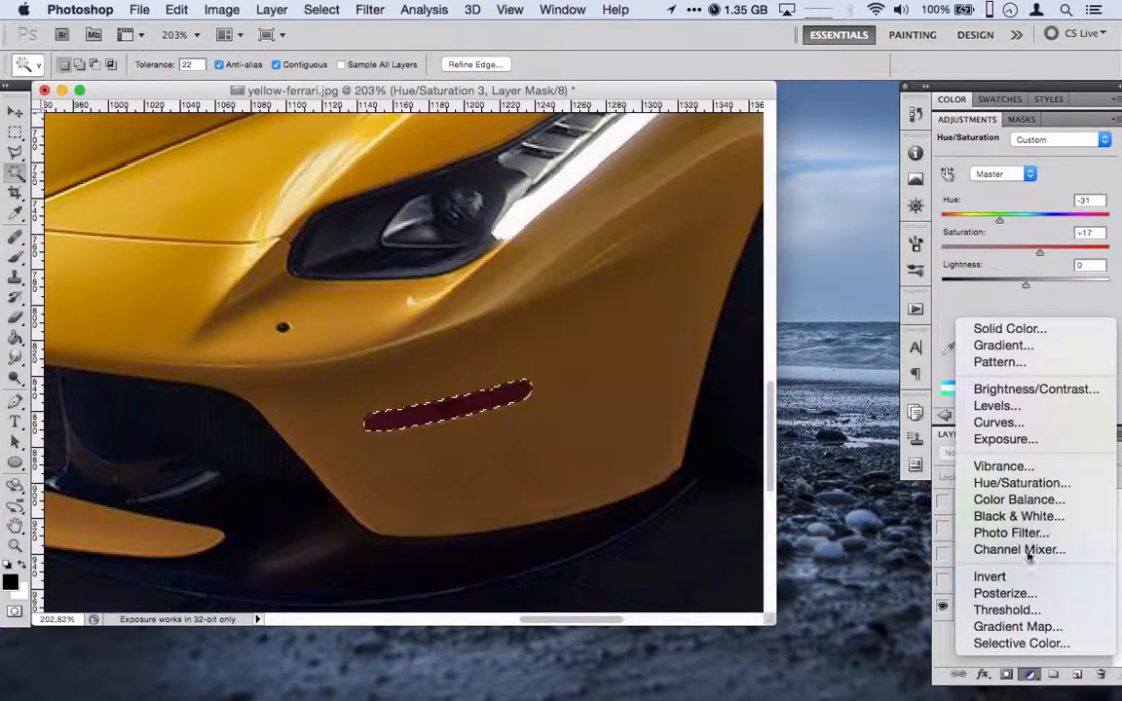
pyautogui.click(1022, 483)
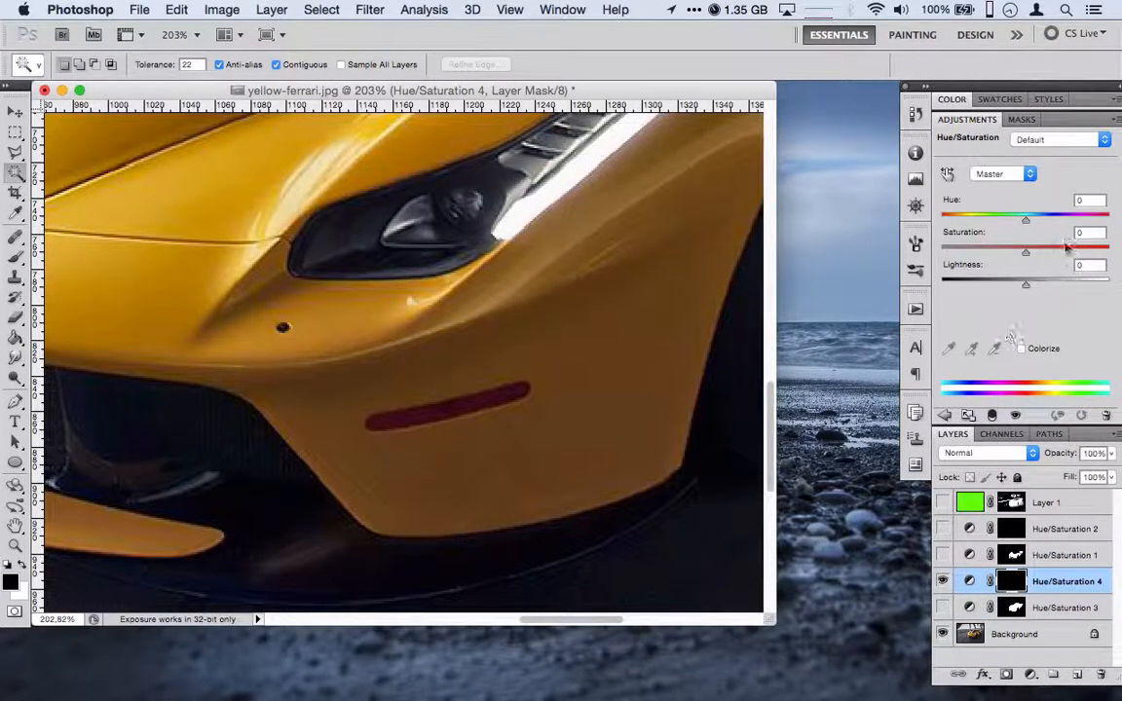
# Show Hue/Saturation 3 again and set the side marker's adjustment layer to Hue +26 and Saturation +40
pyautogui.click(942, 607)
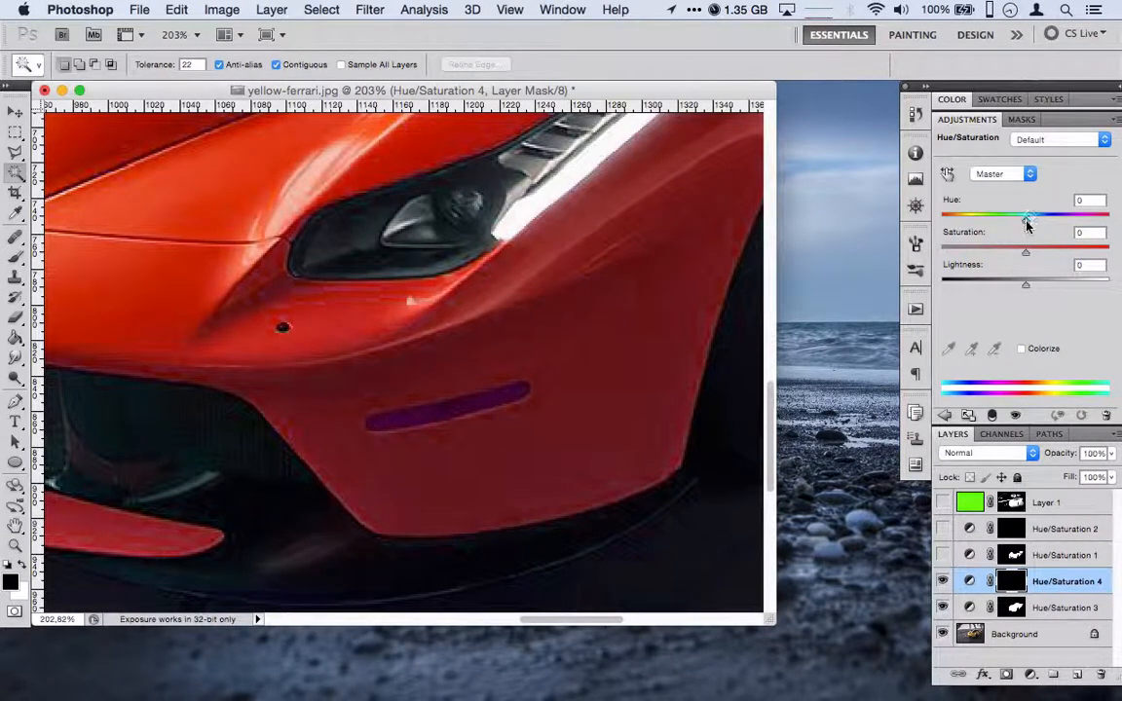
pyautogui.moveTo(1026, 224)
pyautogui.mouseDown()
pyautogui.moveTo(982, 221)
pyautogui.moveTo(1111, 231)
pyautogui.moveTo(1039, 233)
pyautogui.moveTo(989, 220)
pyautogui.moveTo(1047, 224)
pyautogui.moveTo(994, 252)
pyautogui.moveTo(1055, 263)
pyautogui.mouseUp()
pyautogui.scroll(-6, 550, 454)
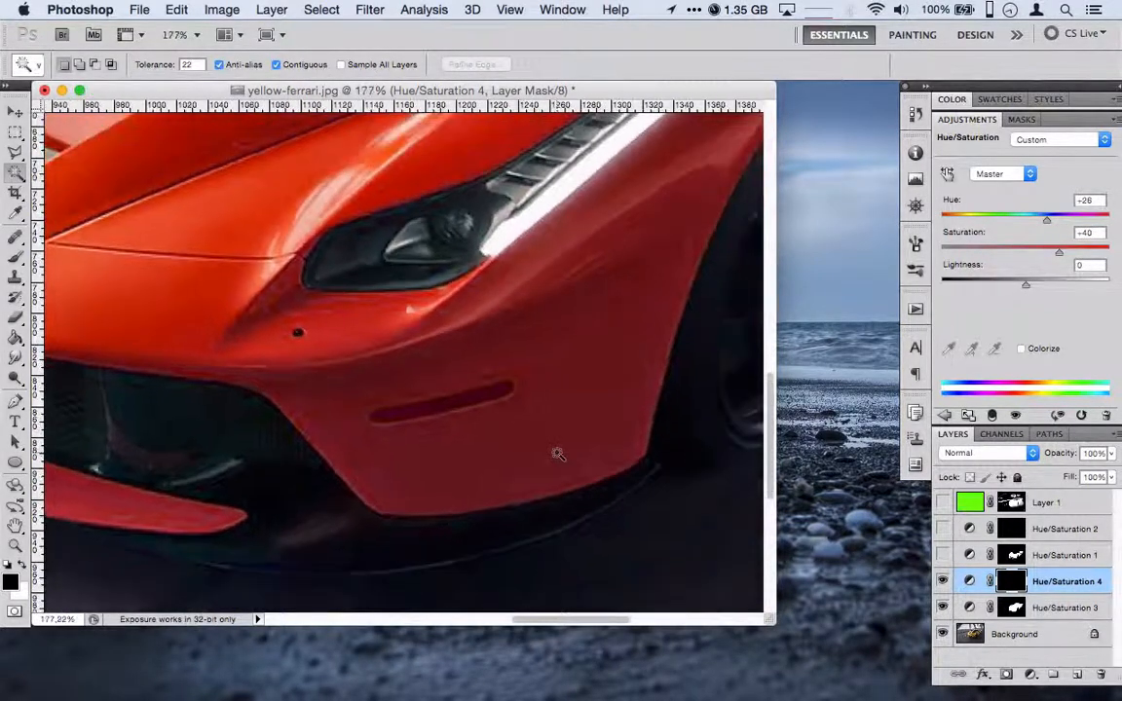
# Review the recoloured car as a whole and up close around the roof, side, front wheel and bumper
pyautogui.scroll(-2, 557, 454)
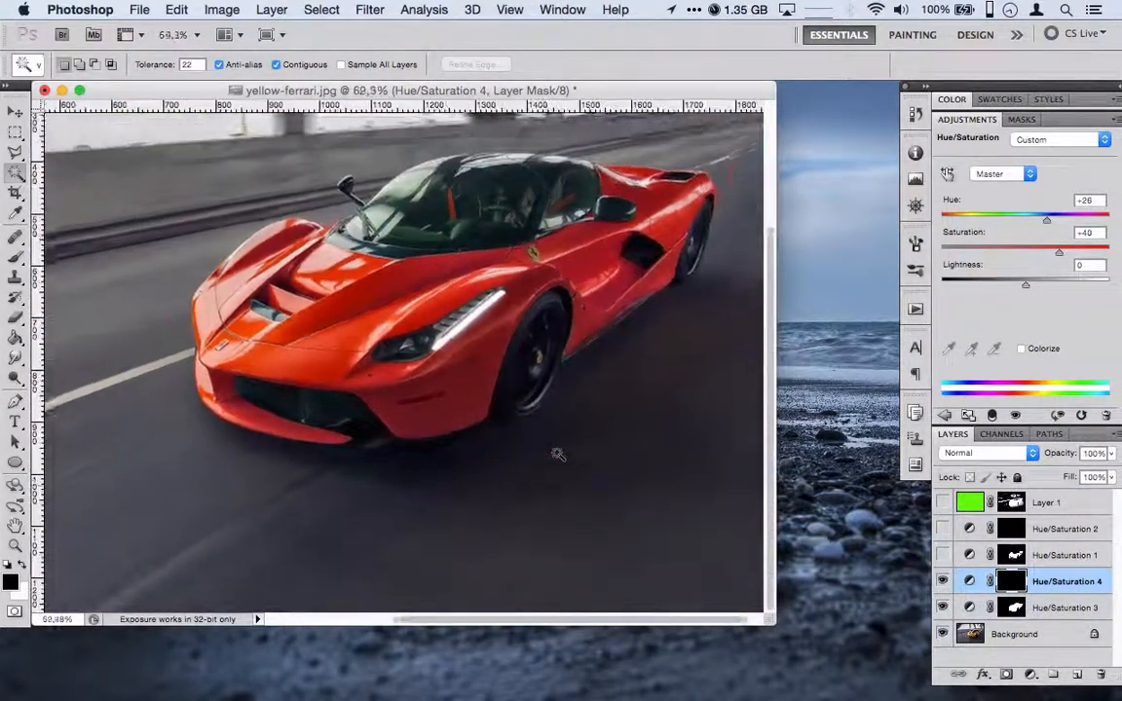
pyautogui.scroll(-2, 557, 454)
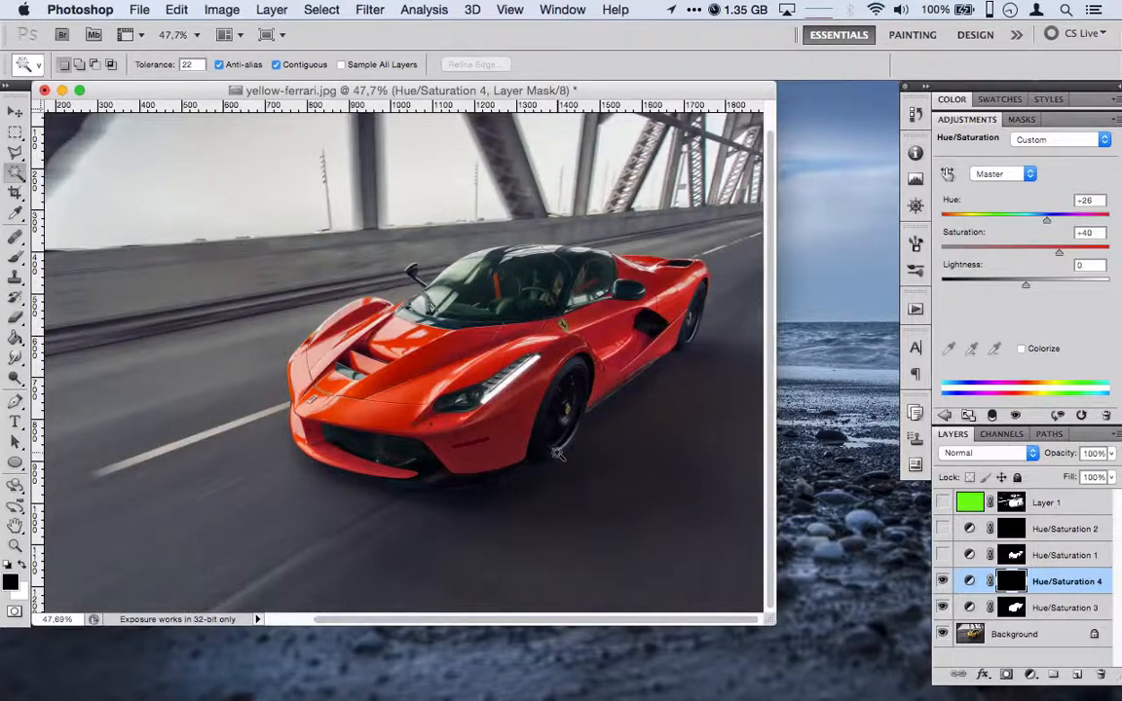
pyautogui.scroll(-4, 558, 454)
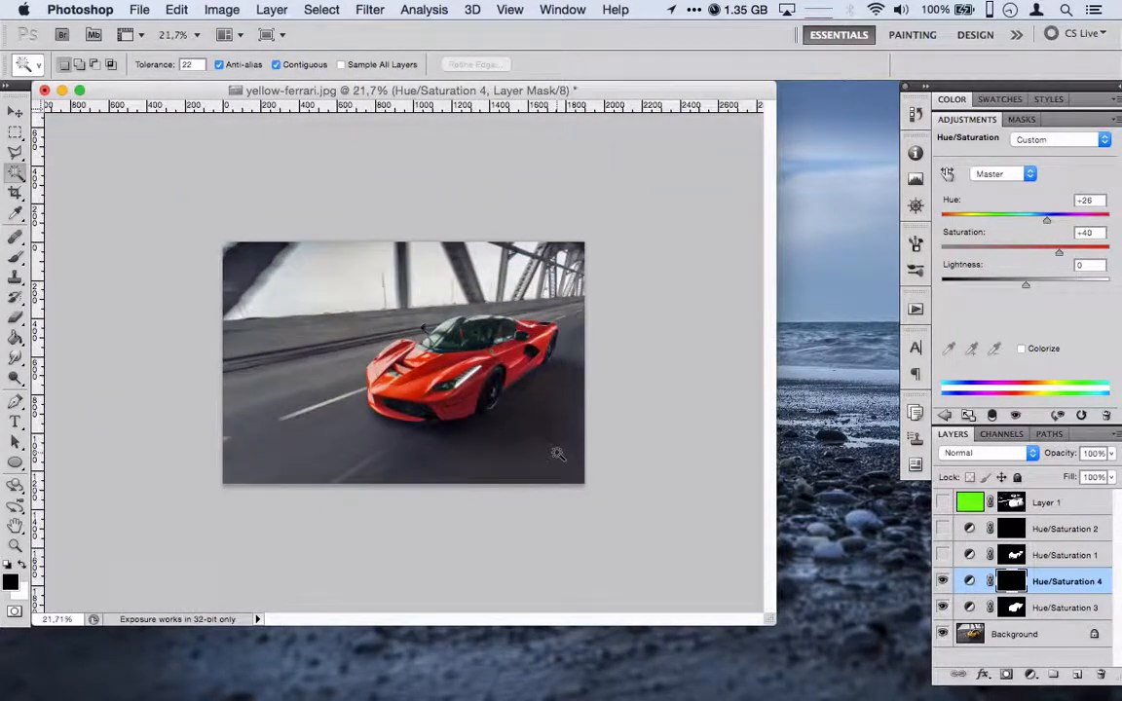
pyautogui.scroll(6, 557, 453)
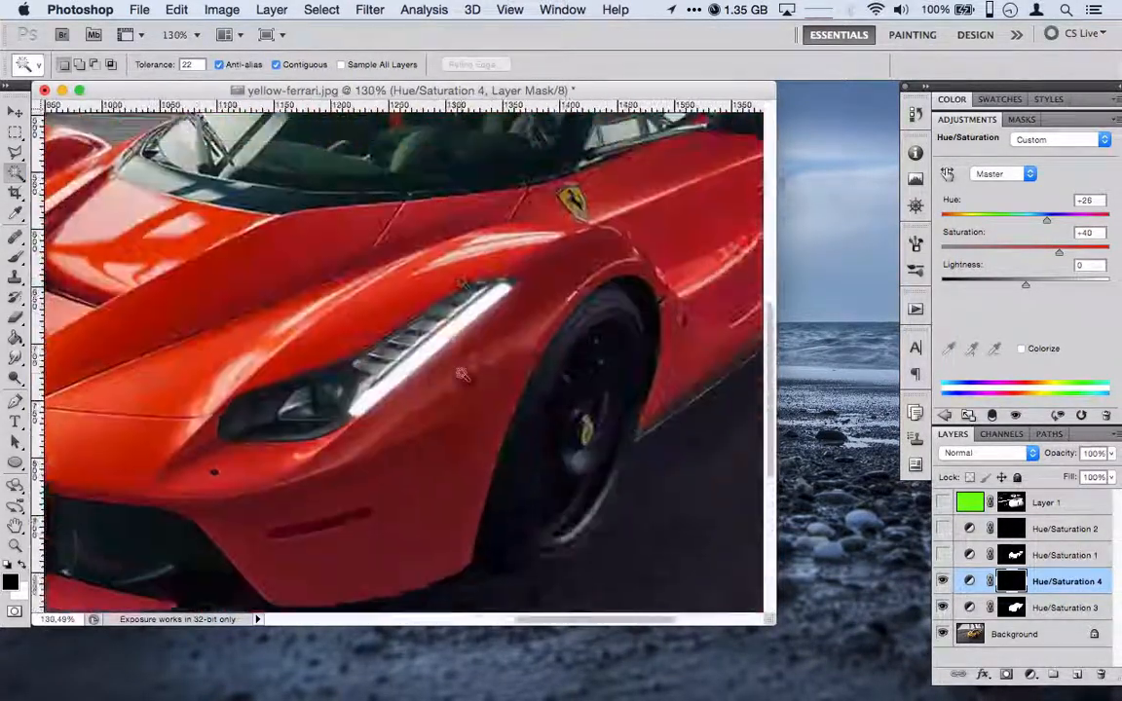
pyautogui.hscroll(5, 462, 373)
pyautogui.scroll(3, 462, 373)
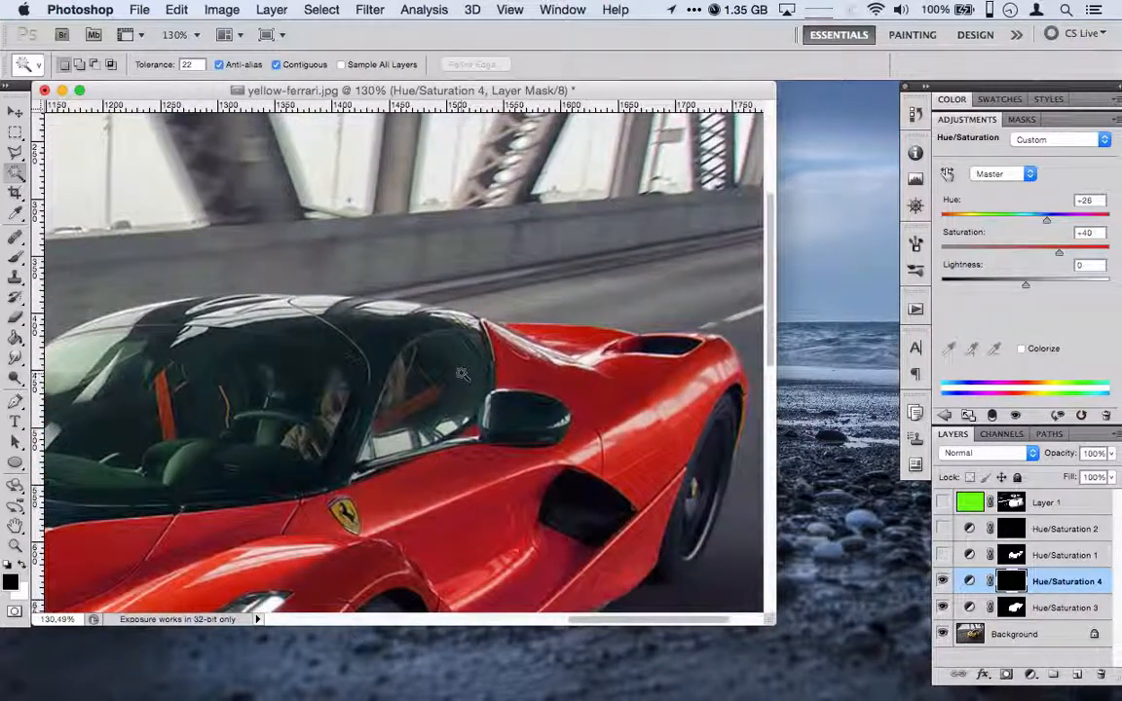
pyautogui.scroll(-3, 463, 373)
pyautogui.hscroll(-3, 463, 373)
pyautogui.hscroll(-3, 463, 373)
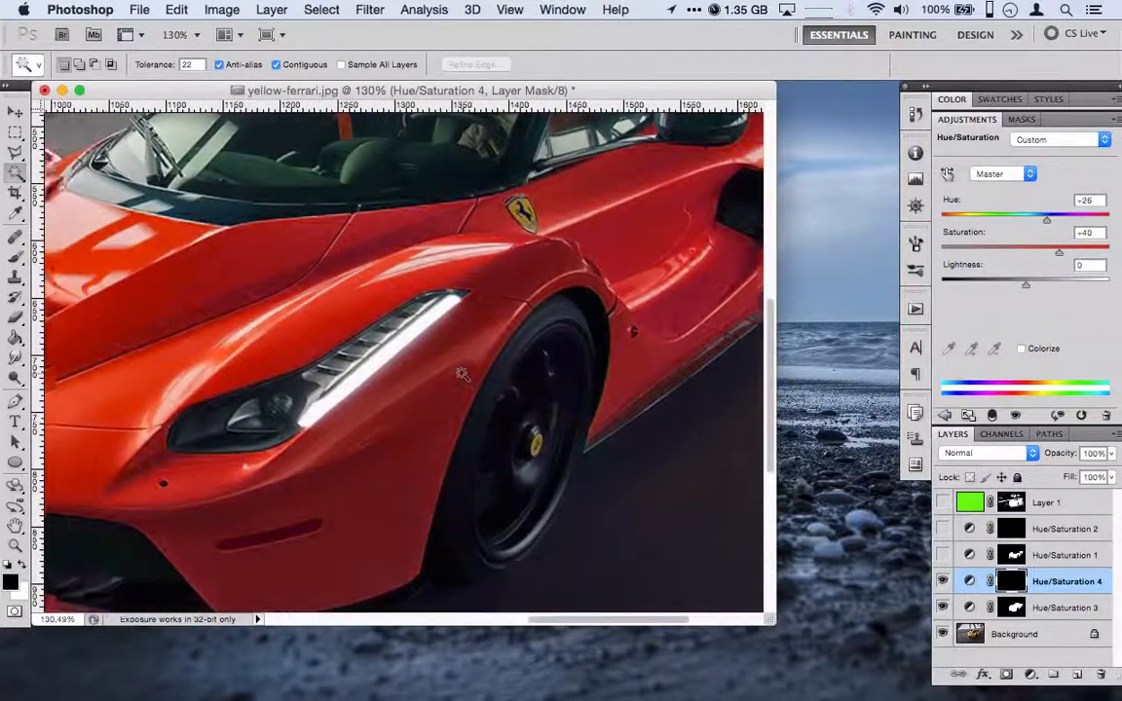
pyautogui.scroll(-5, 477, 382)
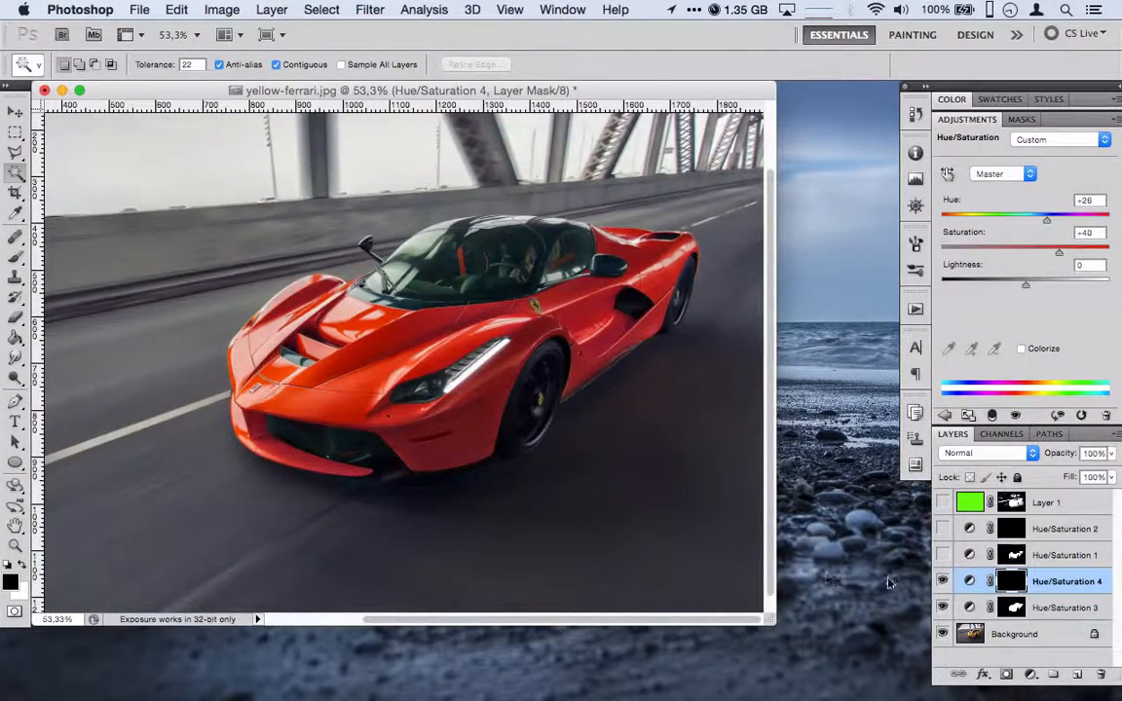
# Hide the Hue/Saturation 4 and Hue/Saturation 3 layers to compare the result with the original yellow car
pyautogui.click(941, 582)
pyautogui.click(941, 608)
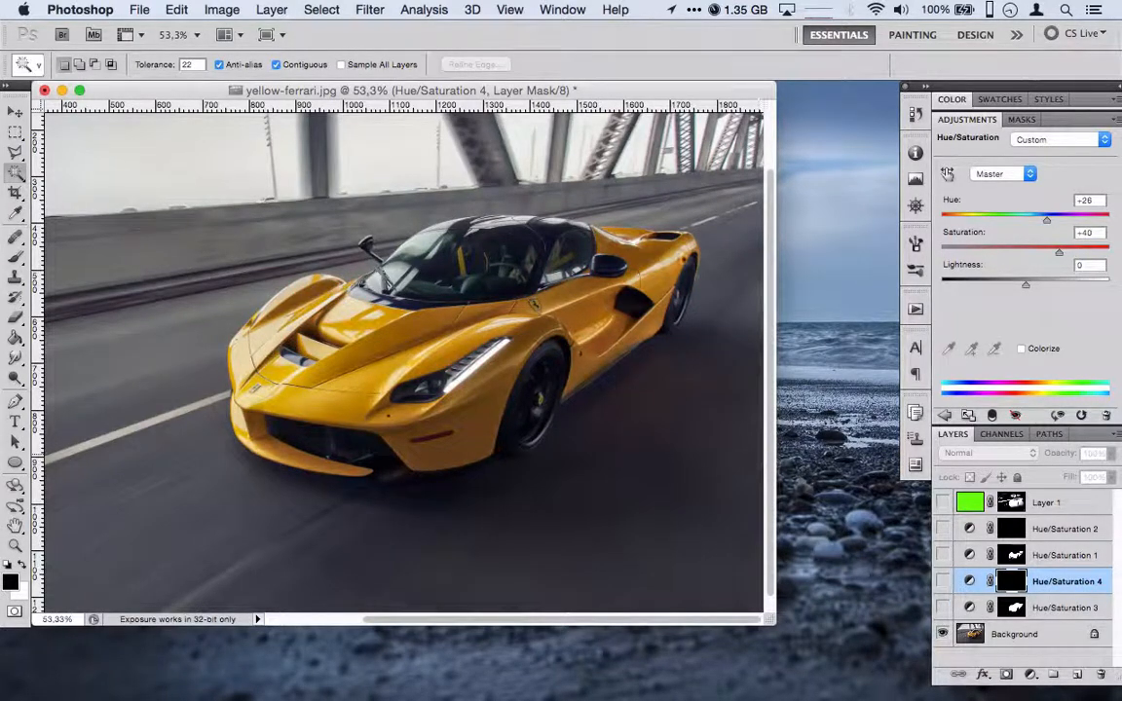
pyautogui.scroll(-3, 509, 499)
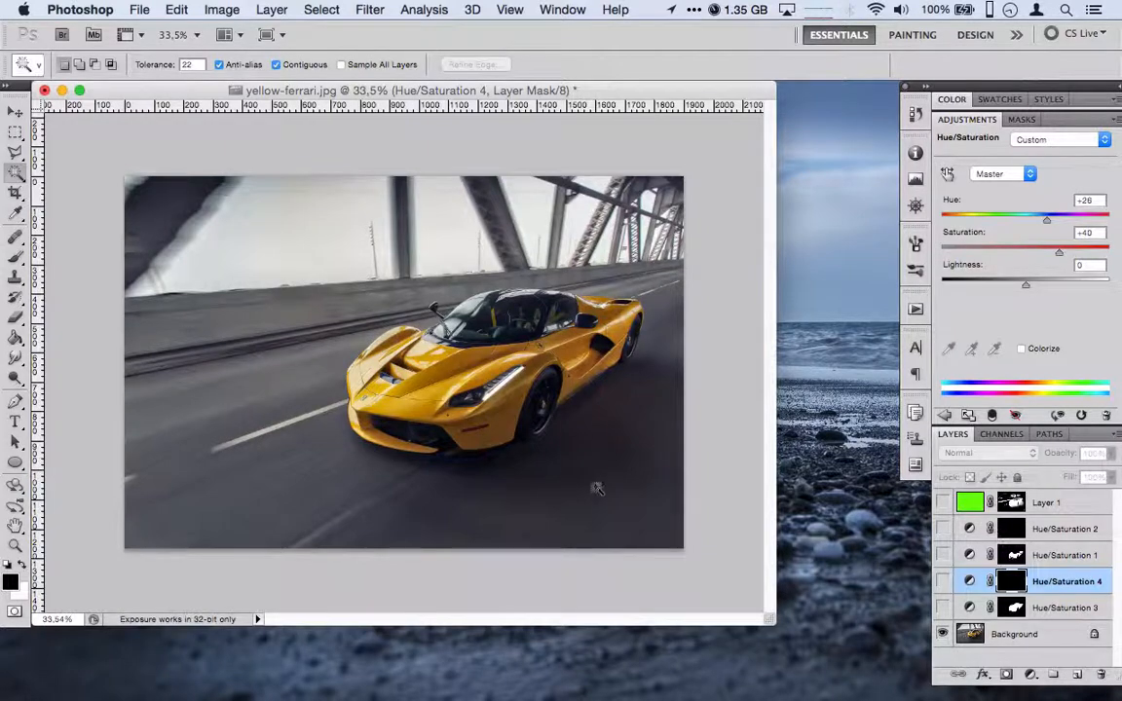
pyautogui.scroll(3, 574, 406)
pyautogui.scroll(-5, 575, 407)
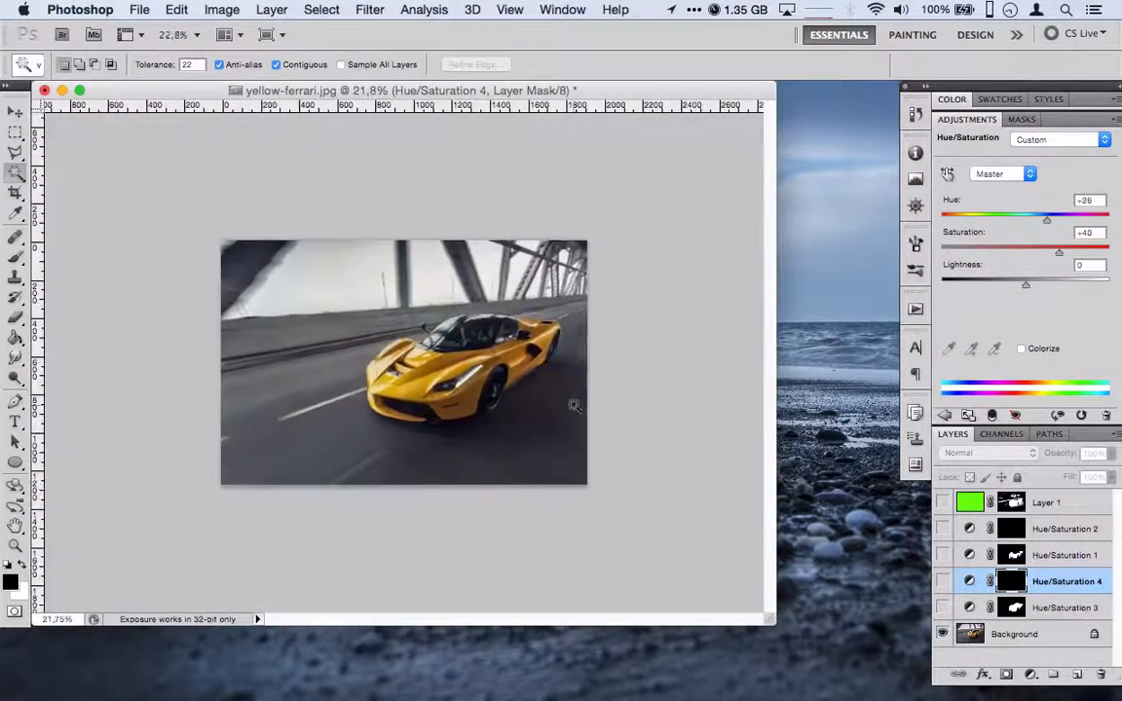
# Add a new empty layer directly above Layer 1
pyautogui.scroll(1, 575, 406)
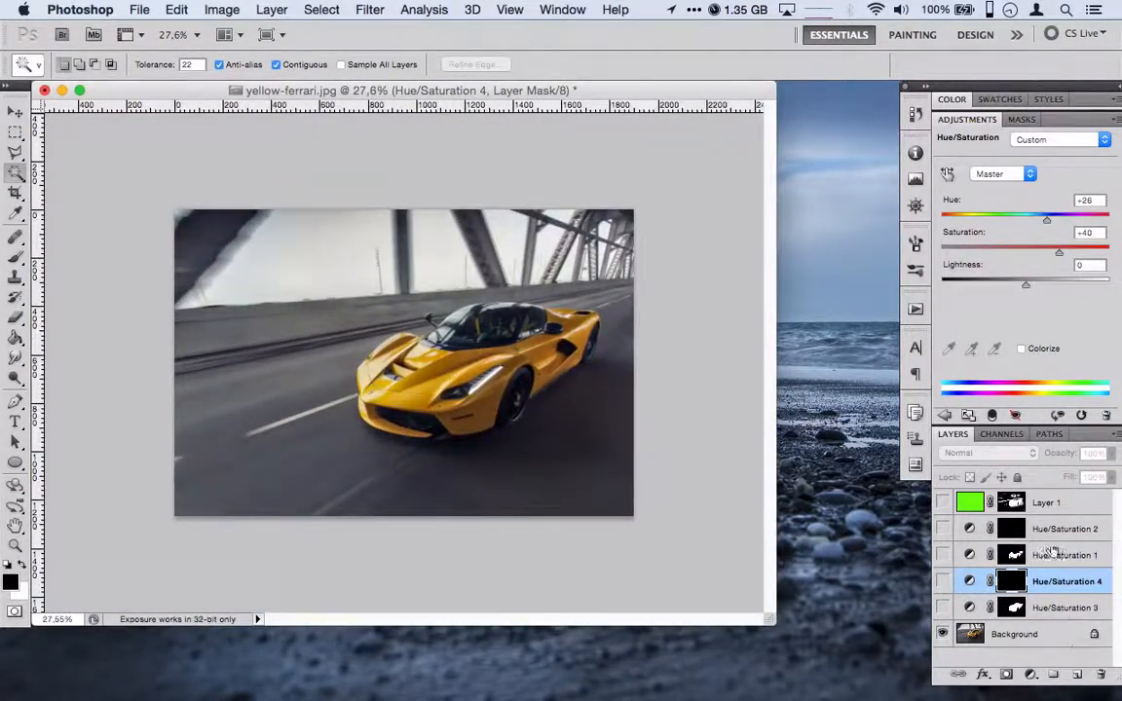
pyautogui.click(1056, 504)
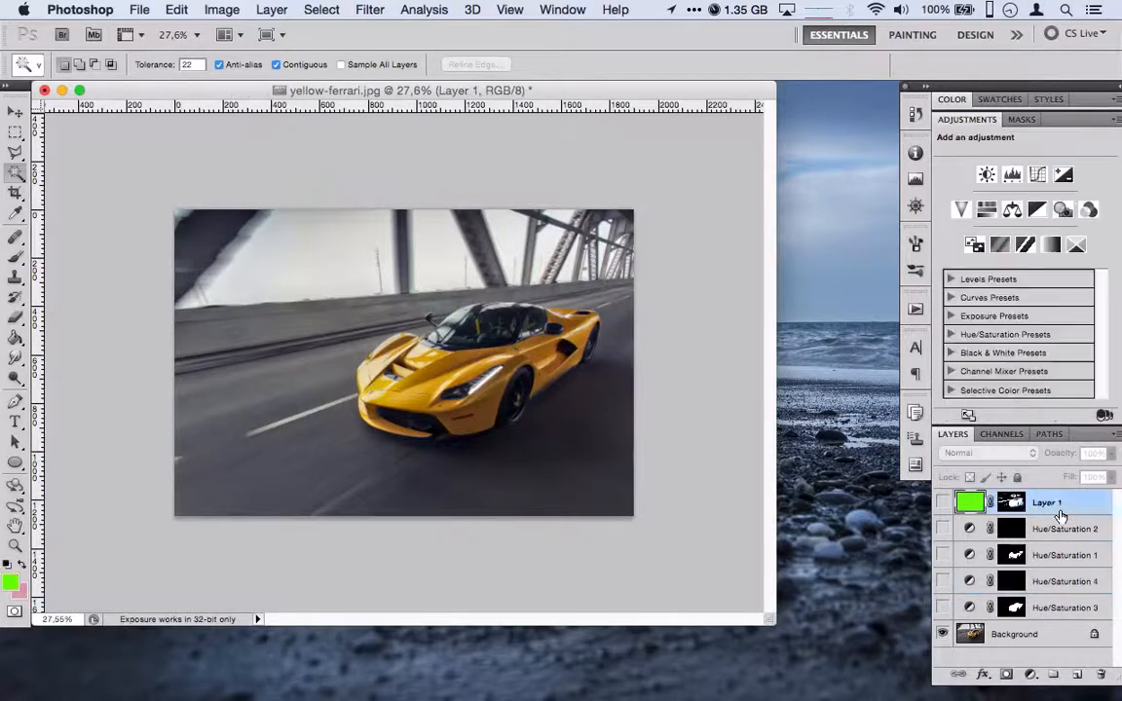
pyautogui.click(1076, 676)
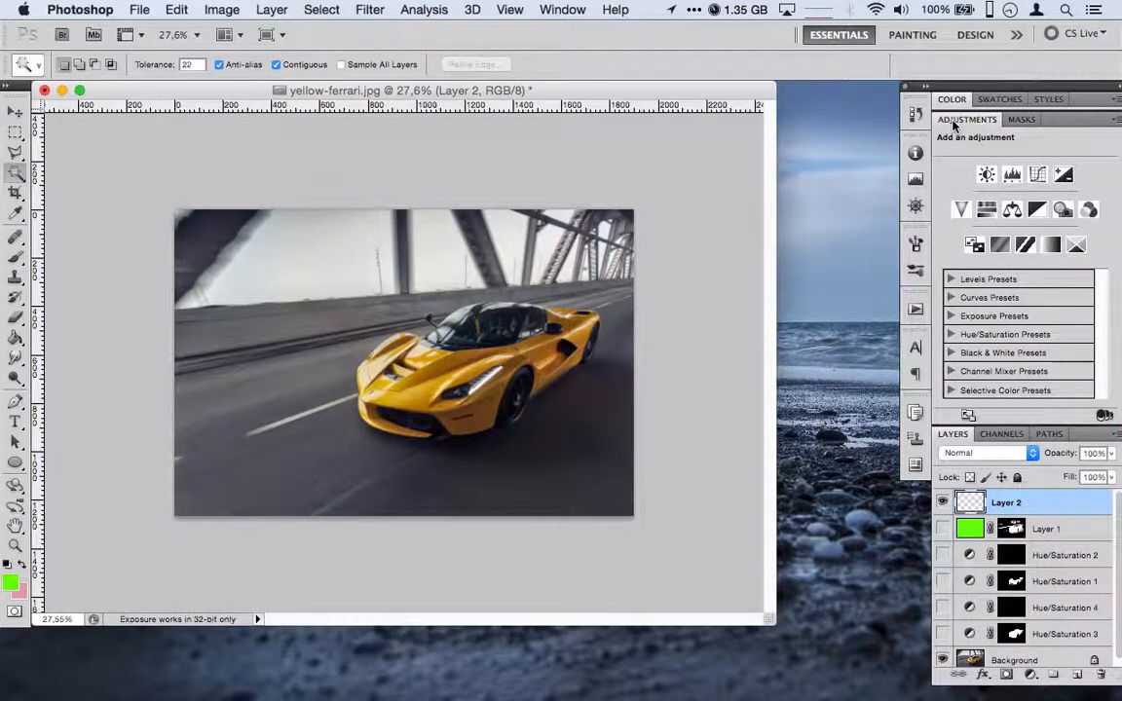
# Pick pure red (ff0000), make it the foreground colour and fill the new Layer 2 with the Paint Bucket
pyautogui.click(14, 338)
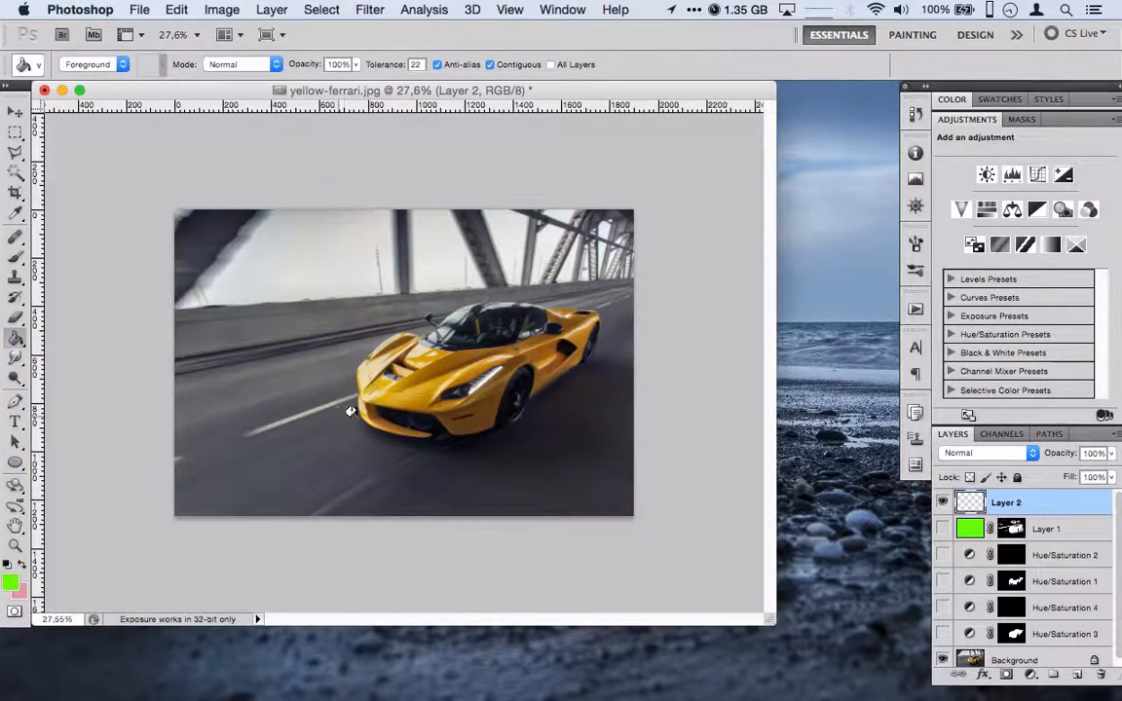
pyautogui.click(19, 592)
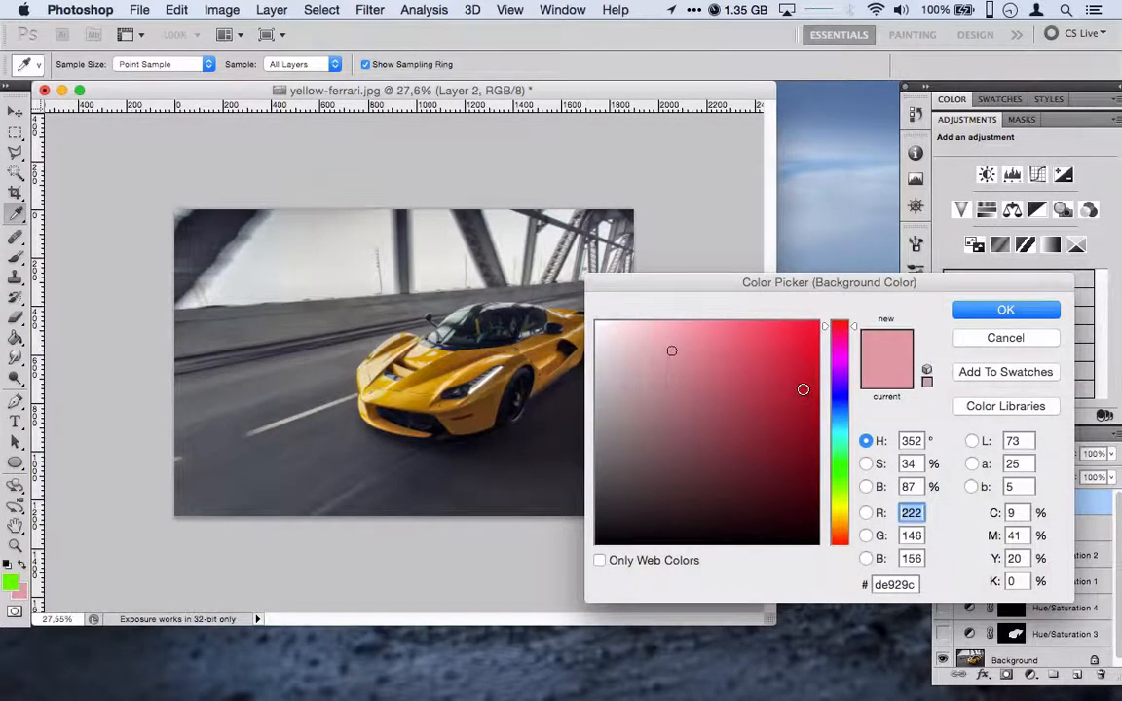
pyautogui.moveTo(838, 524); pyautogui.dragTo(840, 548)
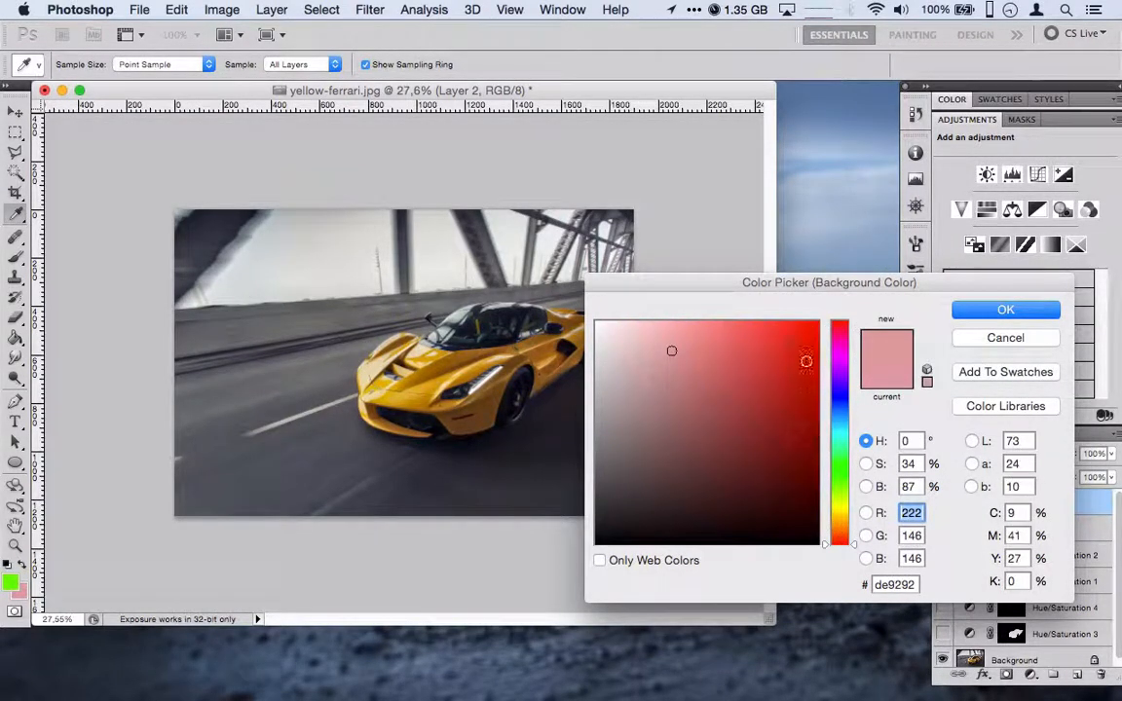
pyautogui.moveTo(806, 357); pyautogui.dragTo(820, 294)
pyautogui.click(1005, 310)
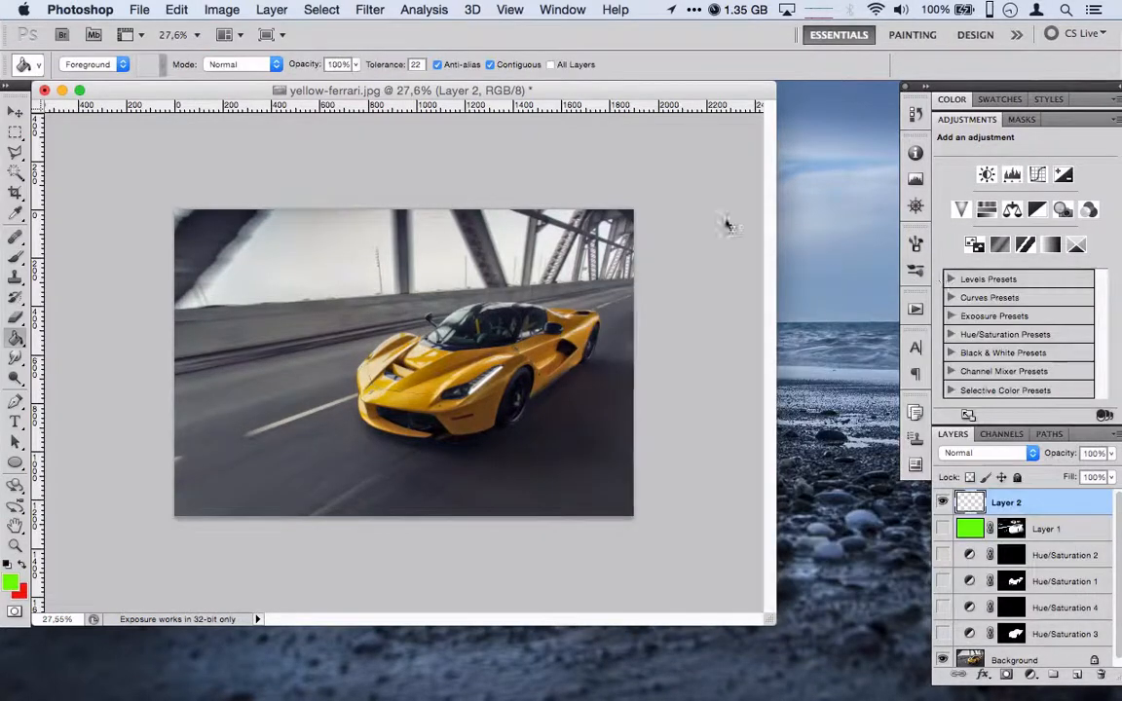
pyautogui.press('x')
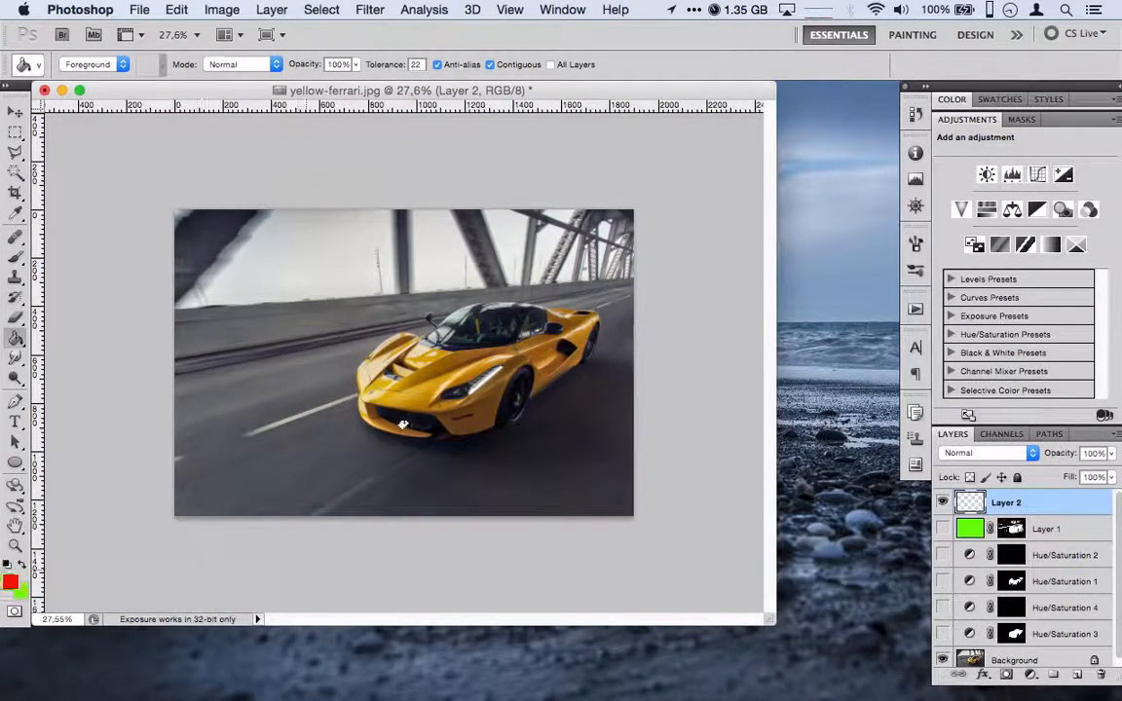
pyautogui.click(414, 334)
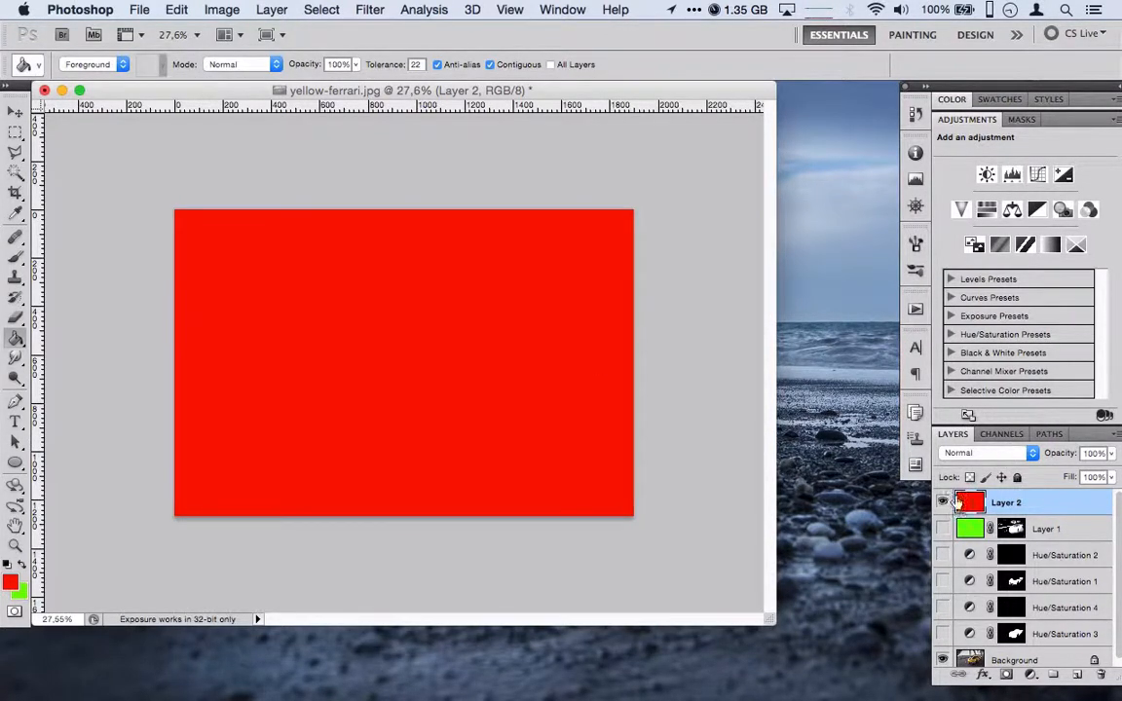
# Set Layer 2's blend mode to Hue and inspect the recoloured car up close around the headlight, badge and windscreen
pyautogui.click(984, 455)
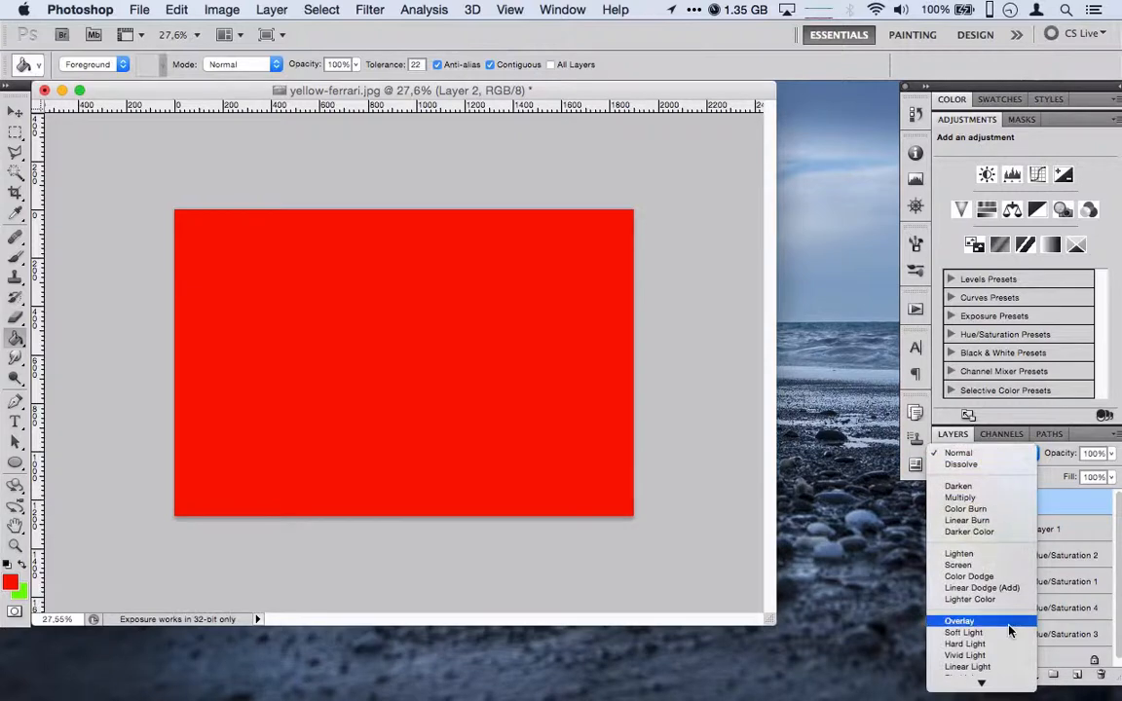
pyautogui.click(951, 649)
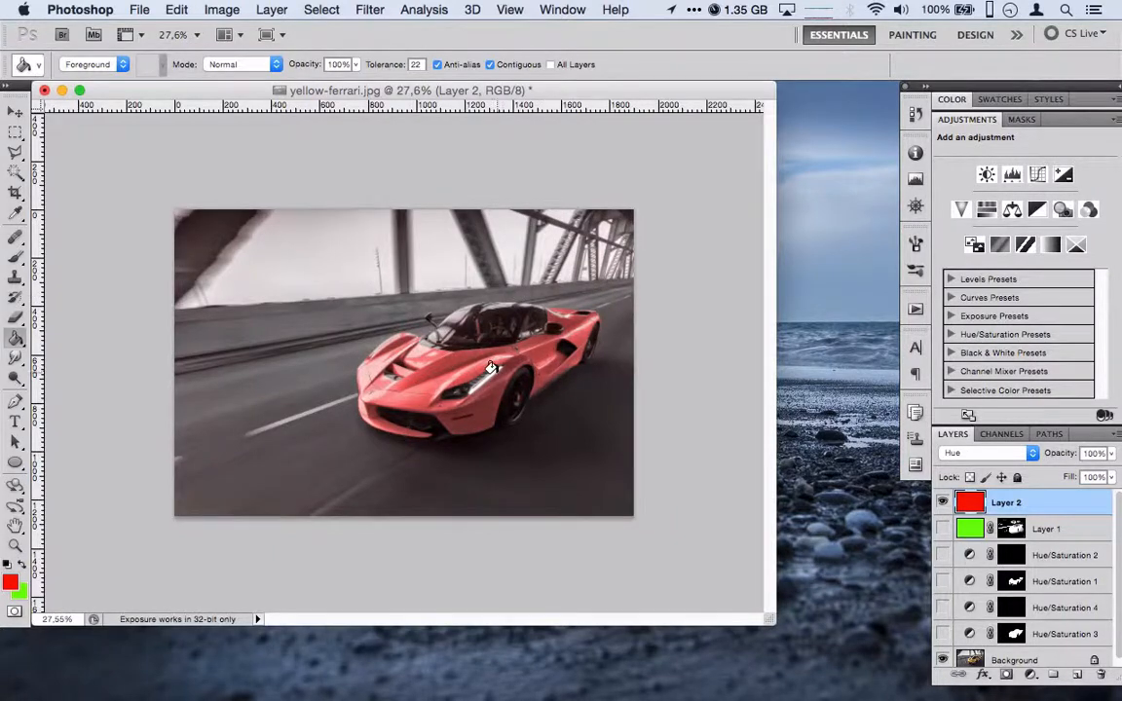
pyautogui.scroll(5, 491, 367)
pyautogui.hscroll(5, 491, 367)
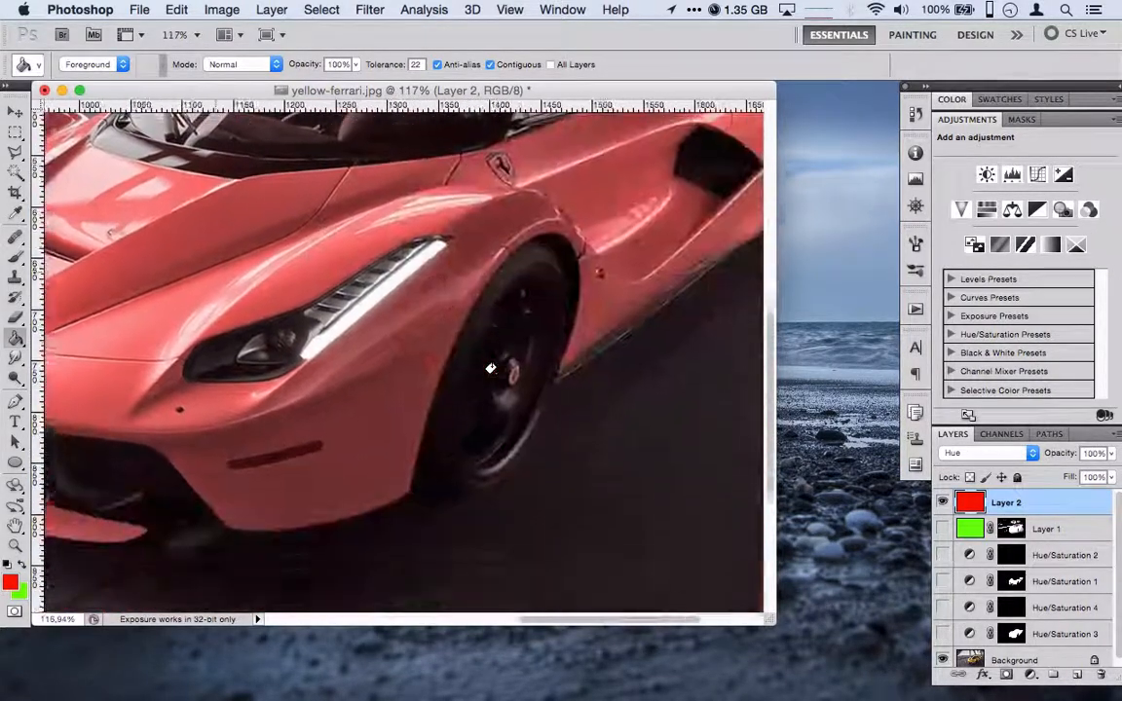
pyautogui.scroll(5, 491, 367)
pyautogui.hscroll(-4, 491, 367)
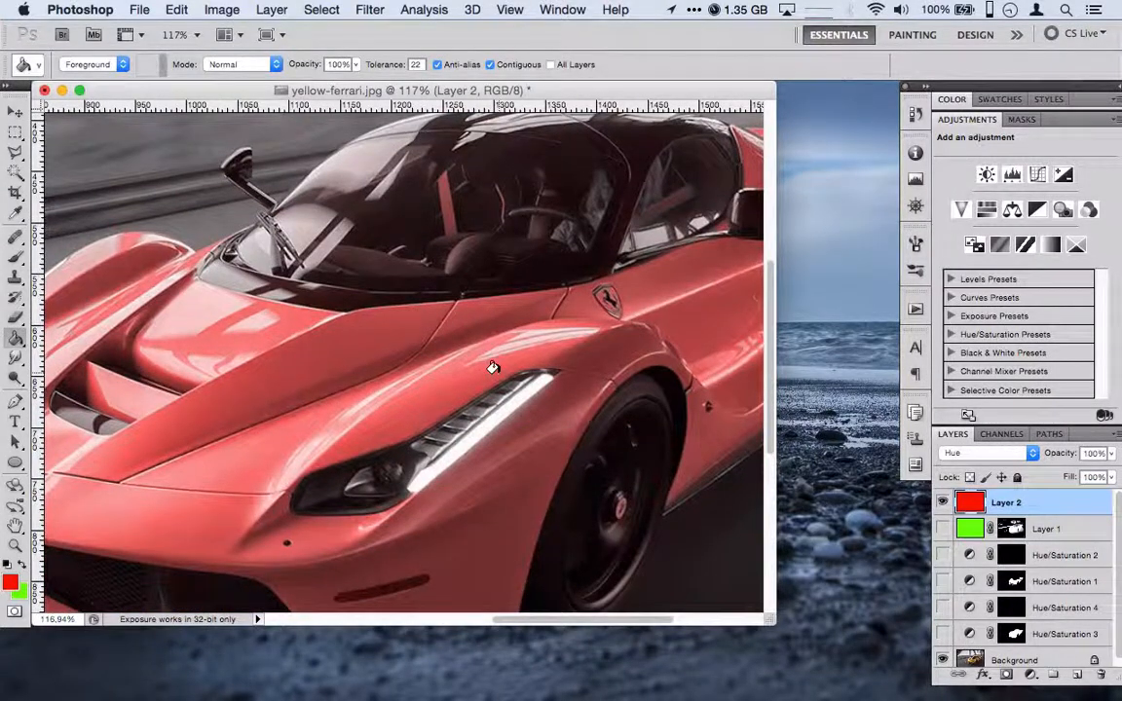
pyautogui.hotkey('ctrl', 'l')
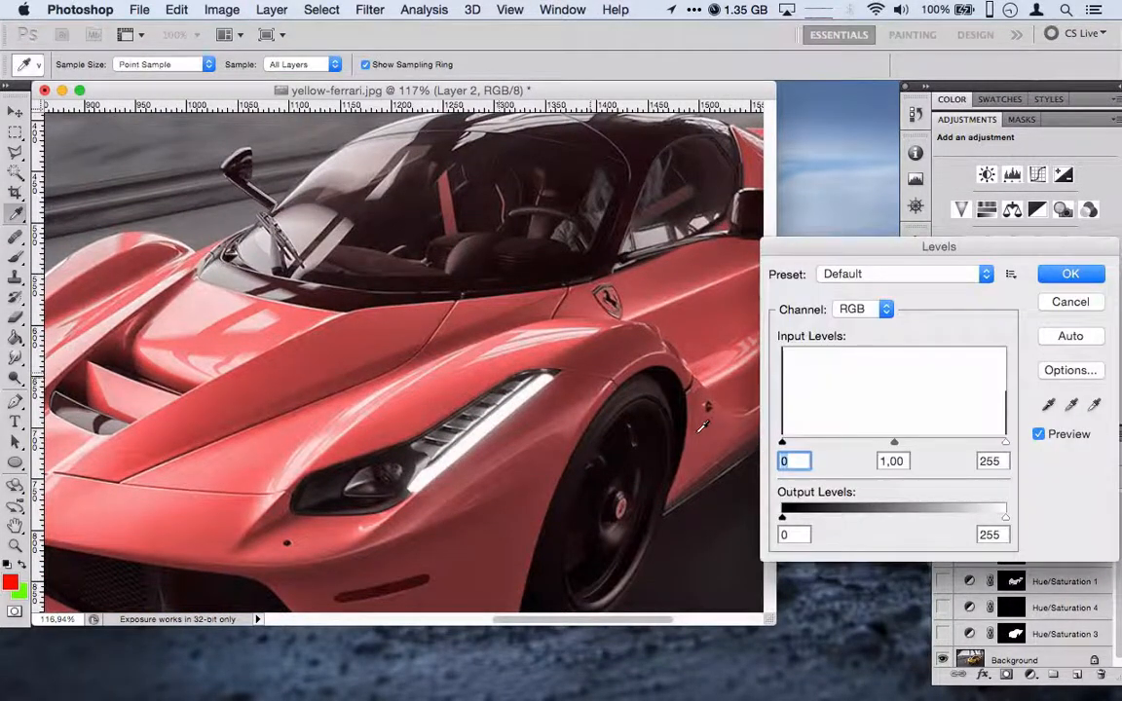
pyautogui.press('Escape')
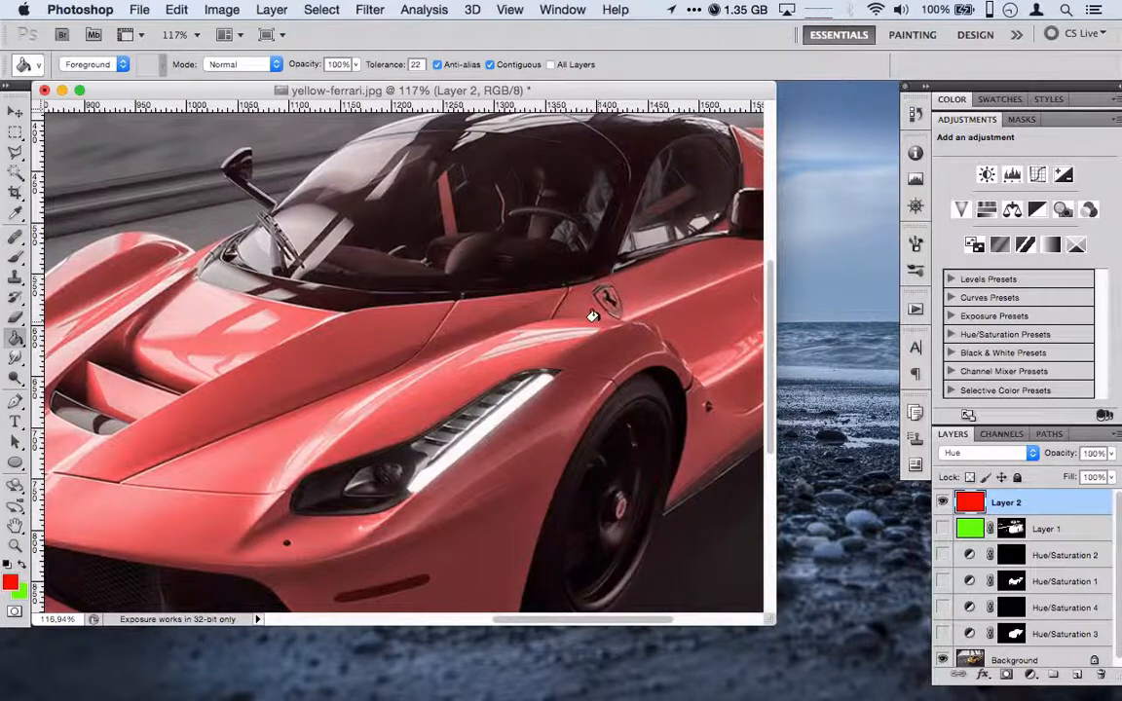
pyautogui.hotkey('ctrl', 'u')
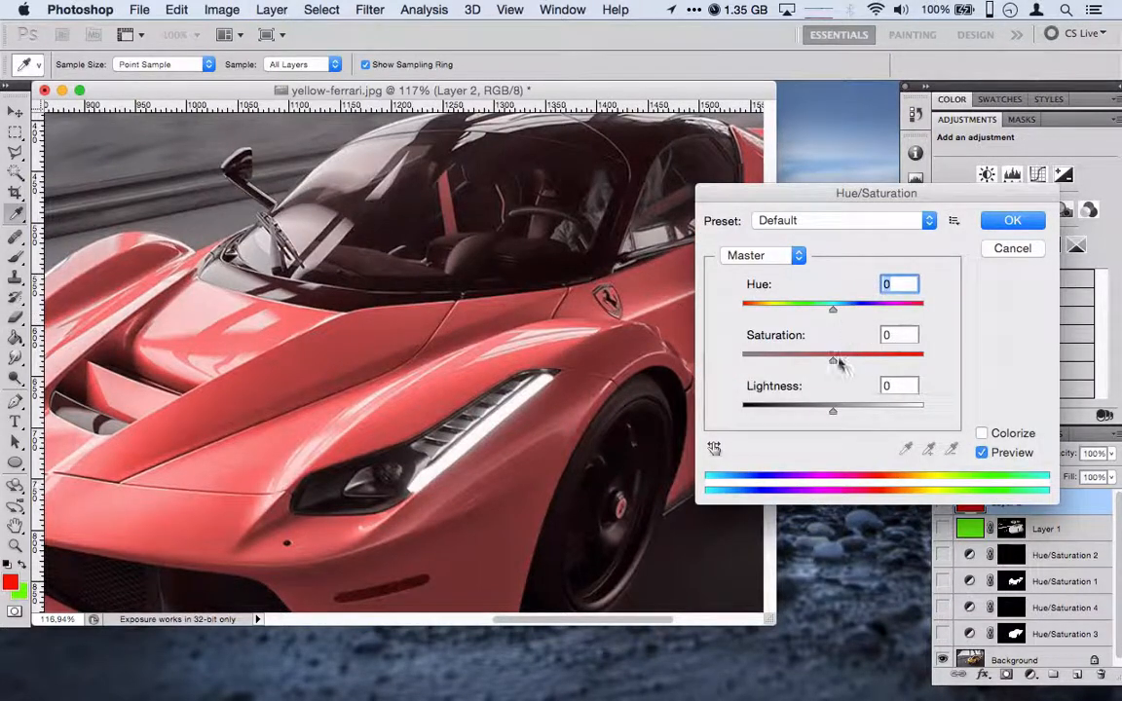
pyautogui.moveTo(832, 362)
pyautogui.mouseDown()
pyautogui.moveTo(878, 364)
pyautogui.moveTo(793, 363)
pyautogui.moveTo(866, 360)
pyautogui.moveTo(839, 361)
pyautogui.mouseUp()
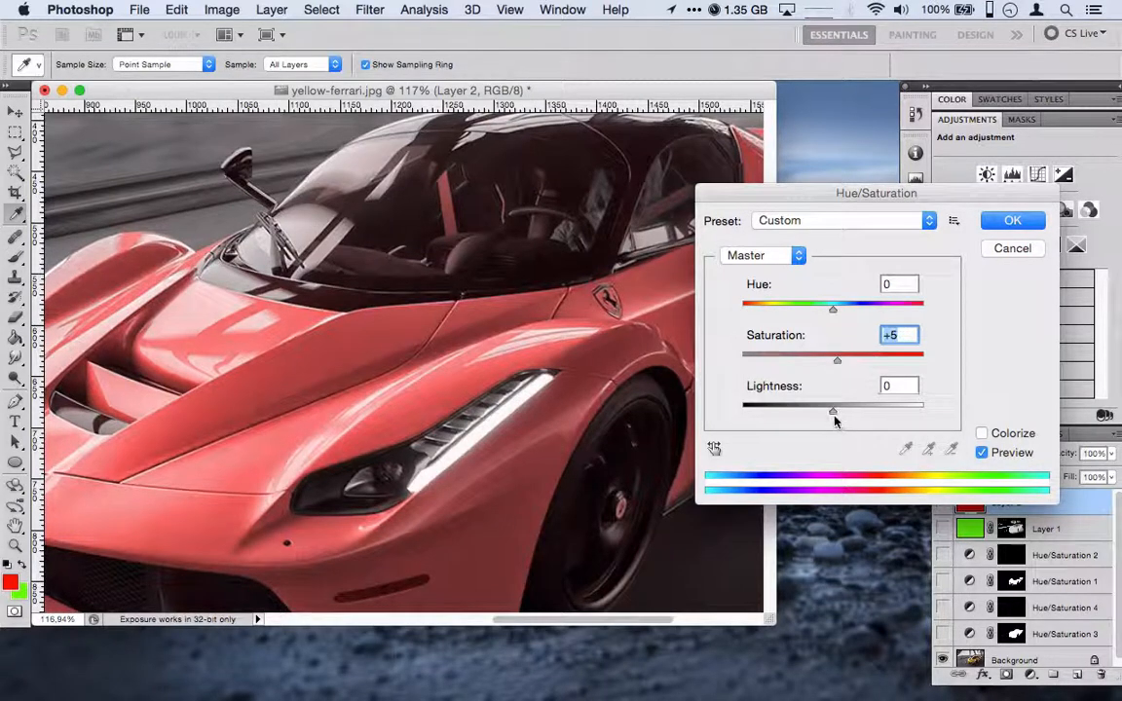
pyautogui.moveTo(835, 411); pyautogui.dragTo(806, 411)
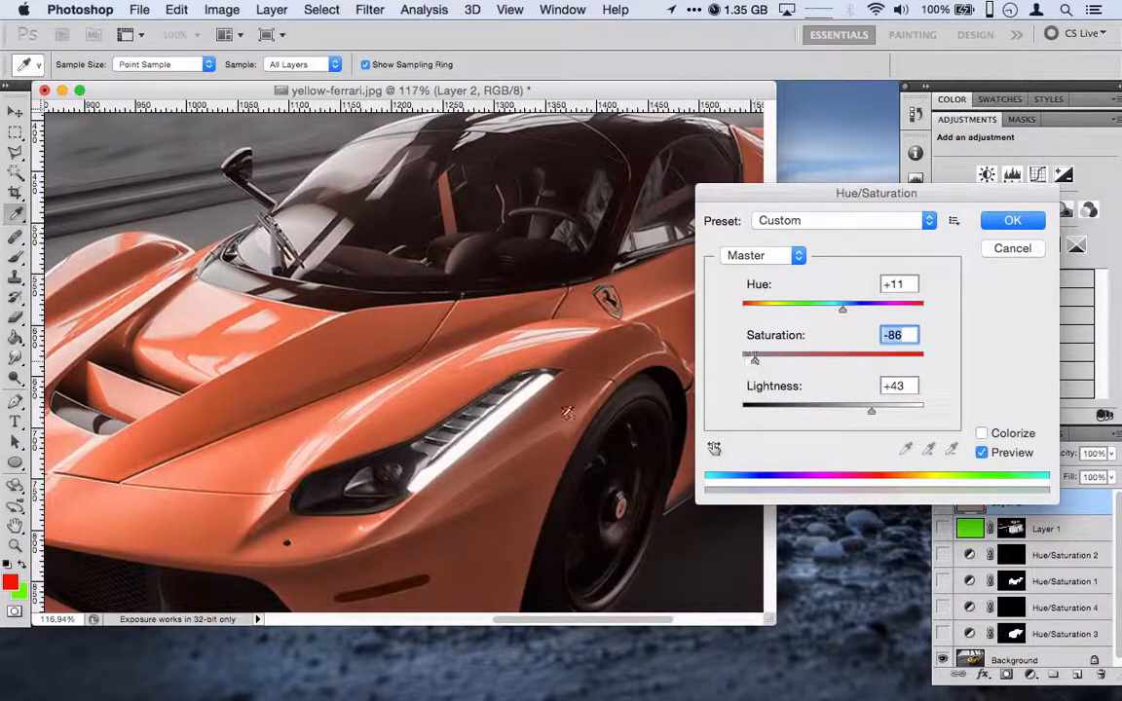
pyautogui.click(1013, 248)
# Set the foreground colour to dark red 601107 and refill Layer 2 with it
pyautogui.scroll(-10, 430, 464)
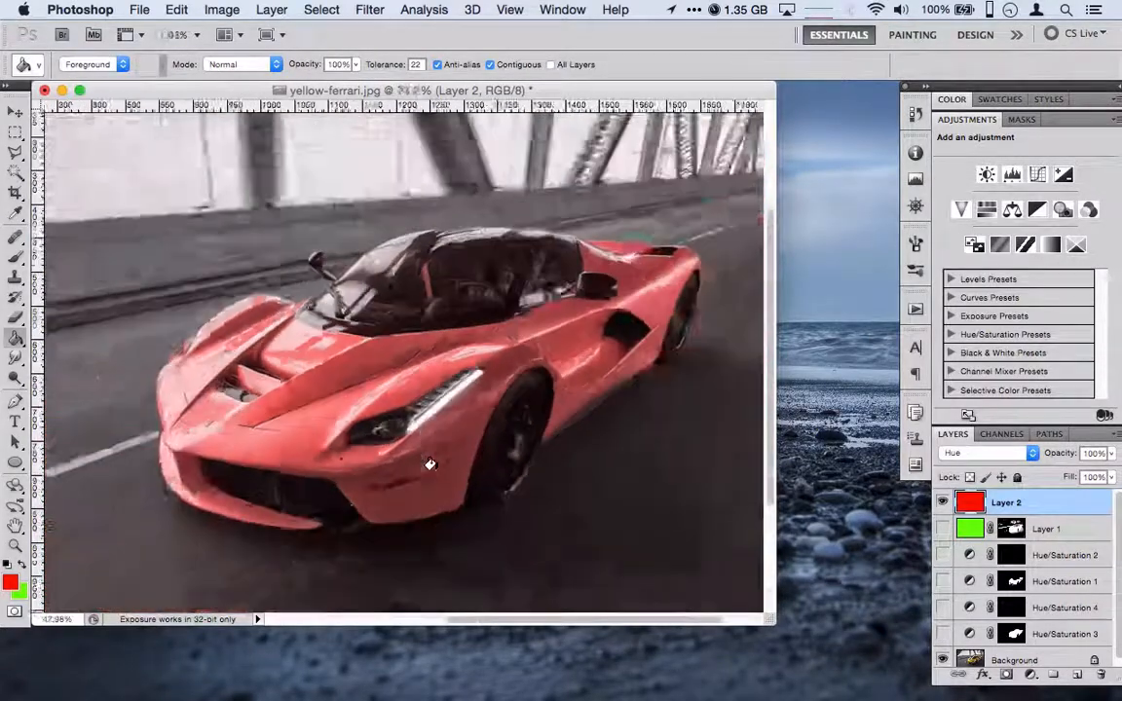
pyautogui.scroll(3, 430, 463)
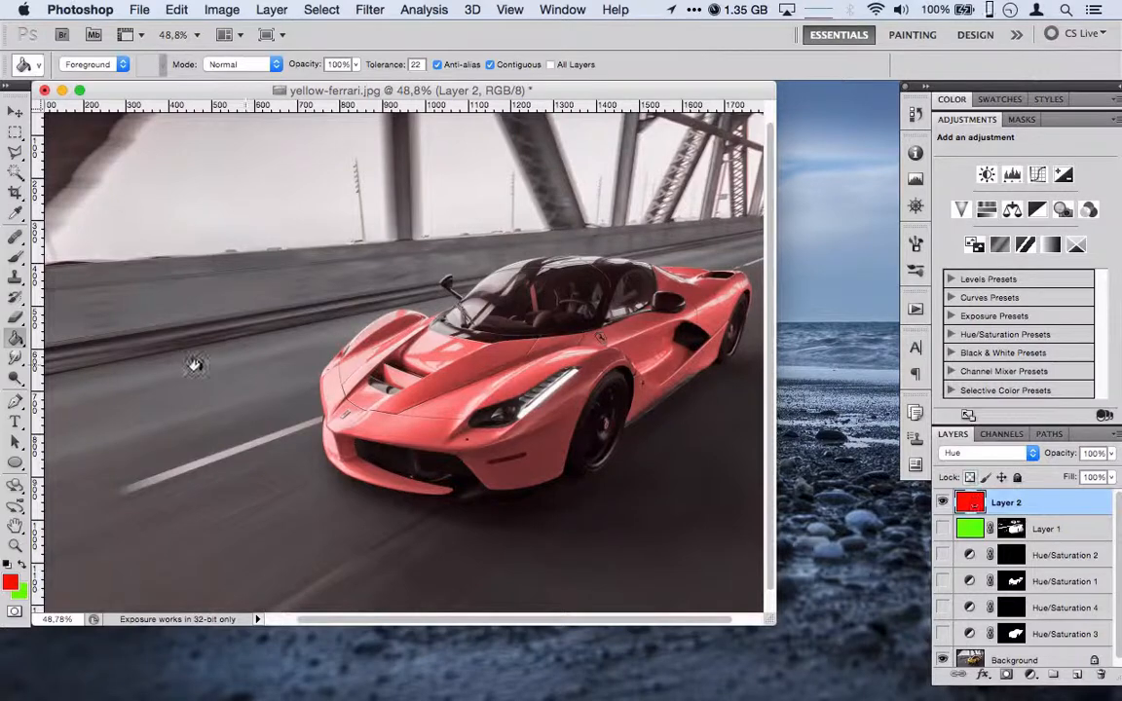
pyautogui.click(10, 582)
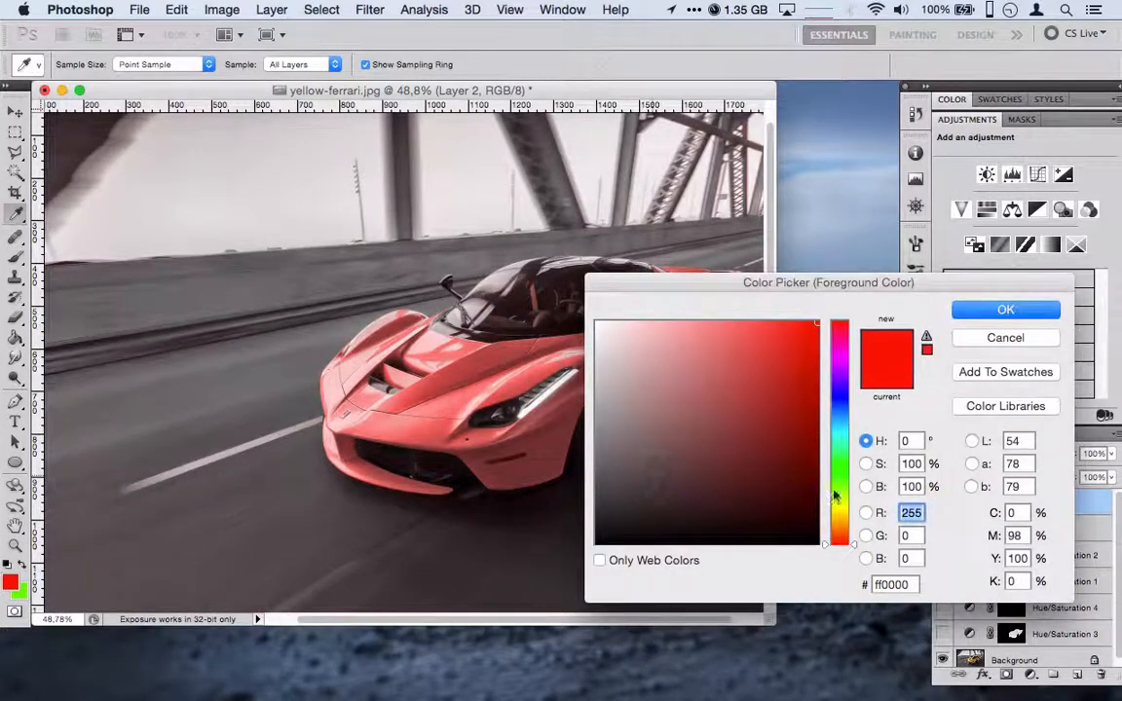
pyautogui.click(844, 339)
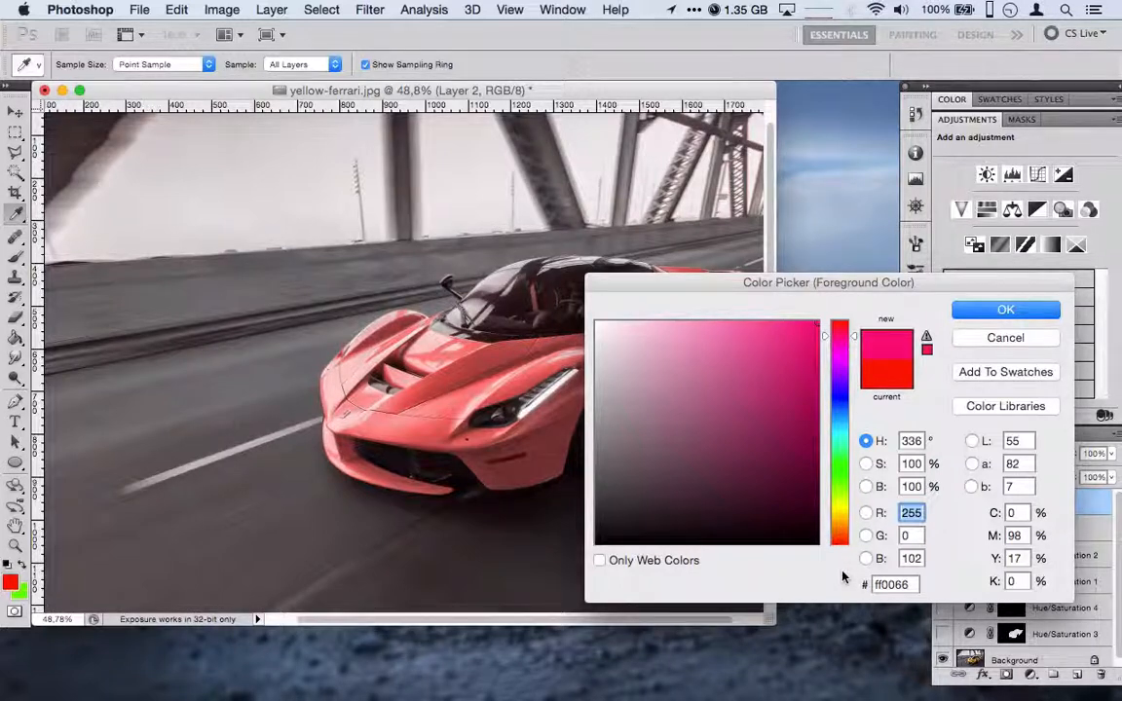
pyautogui.click(843, 541)
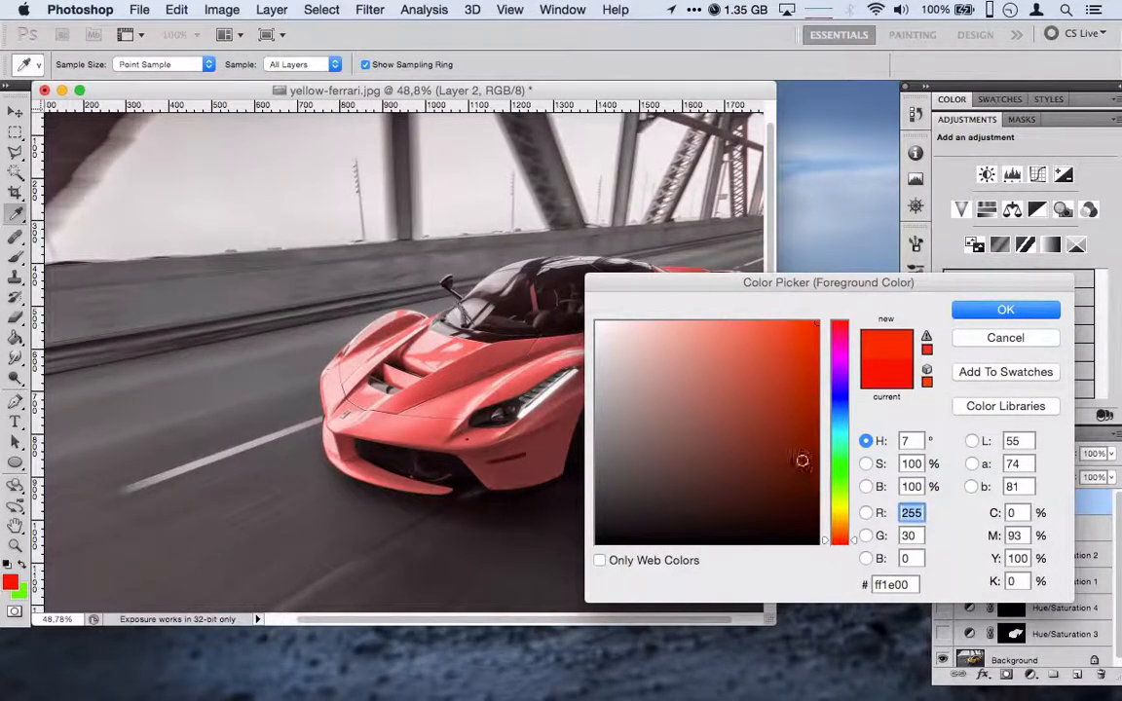
pyautogui.click(805, 458)
pyautogui.click(999, 307)
pyautogui.press('g')
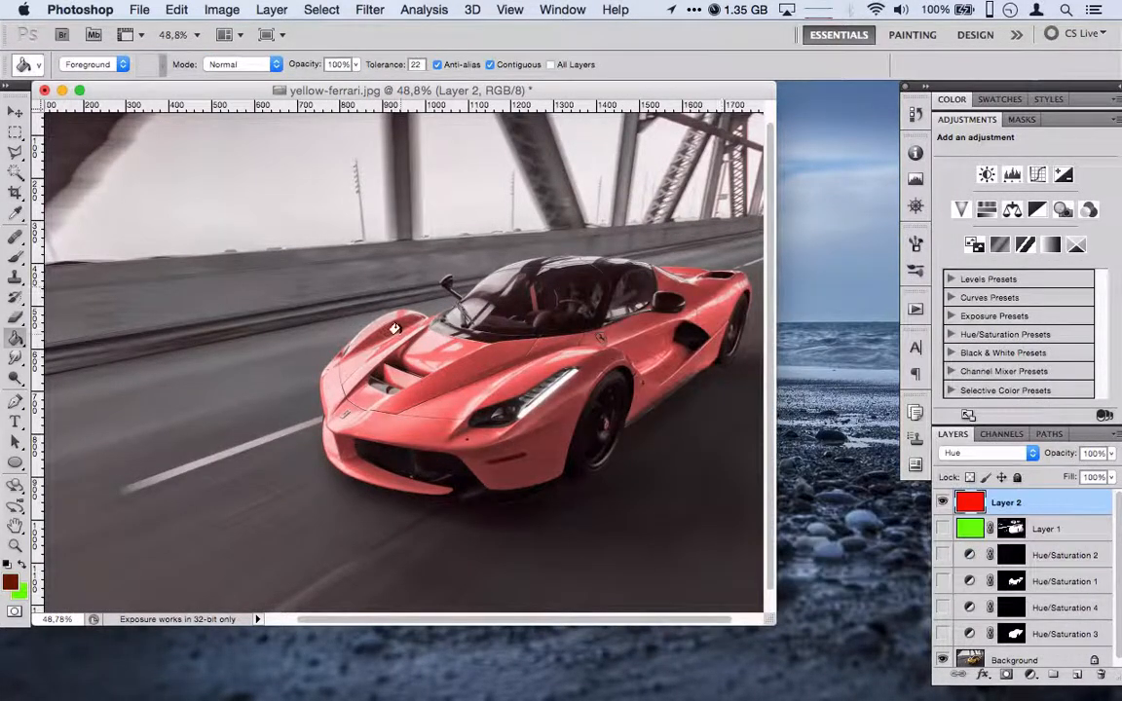
pyautogui.click(396, 328)
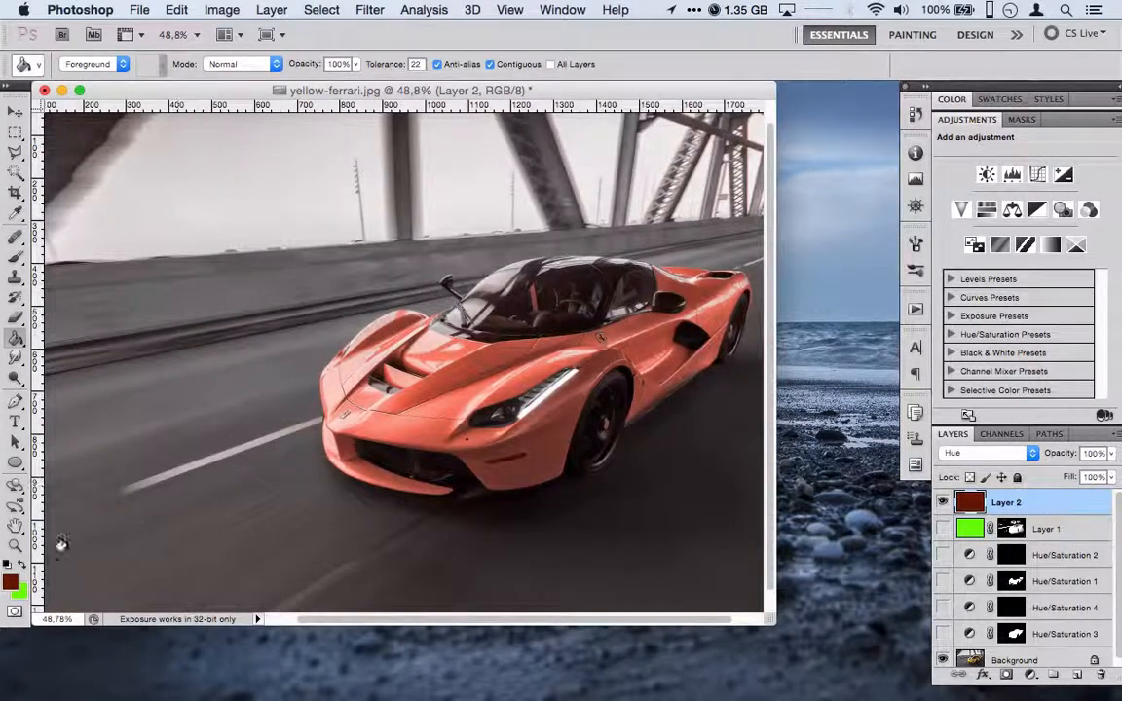
# Set the foreground colour to red db0c0c and refill Layer 2 with it
pyautogui.click(9, 584)
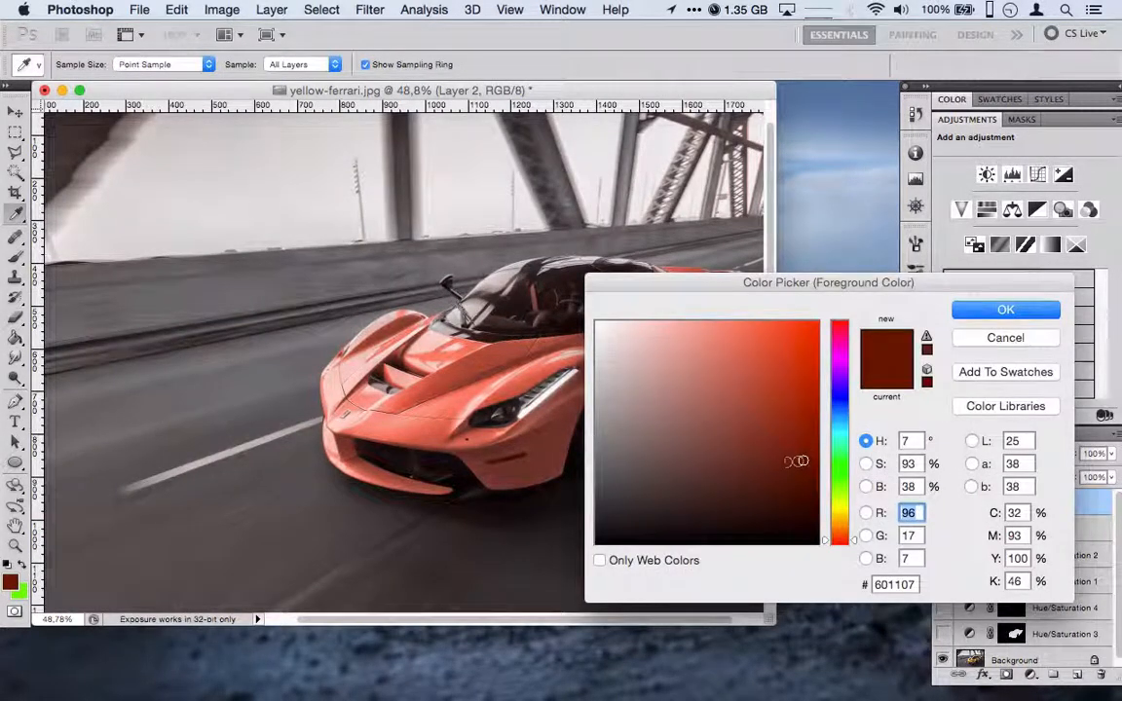
pyautogui.moveTo(791, 460)
pyautogui.mouseDown()
pyautogui.moveTo(763, 404)
pyautogui.moveTo(692, 455)
pyautogui.moveTo(686, 400)
pyautogui.moveTo(786, 408)
pyautogui.moveTo(802, 469)
pyautogui.moveTo(793, 370)
pyautogui.moveTo(806, 352)
pyautogui.mouseUp()
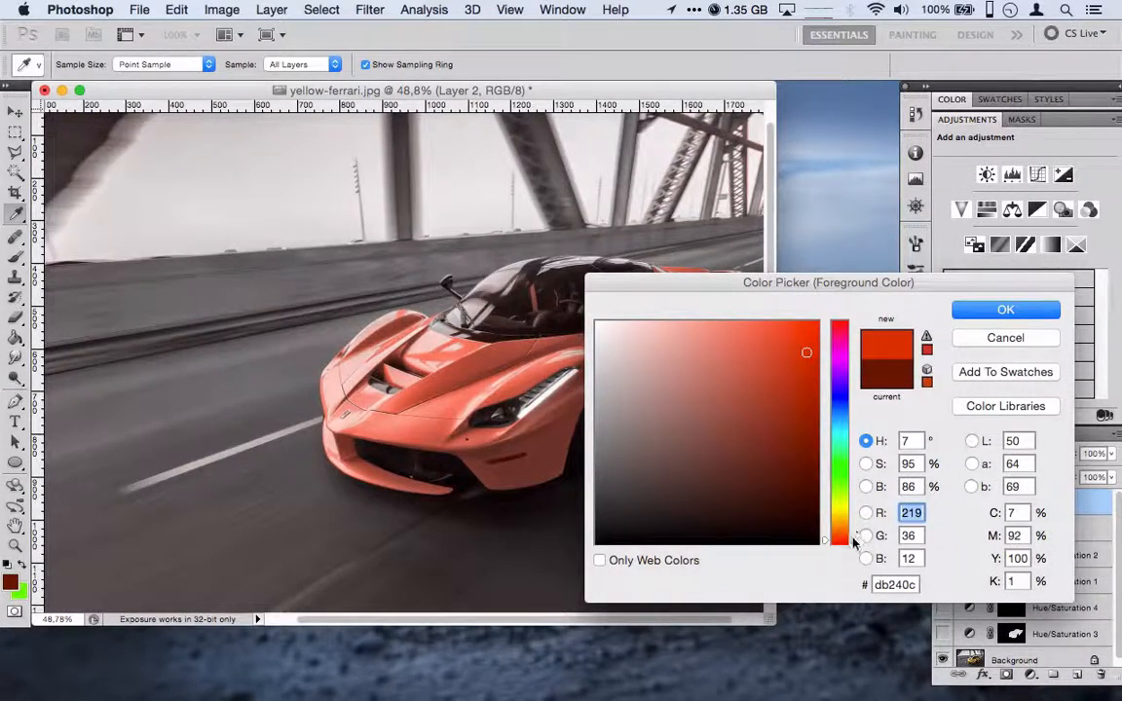
pyautogui.moveTo(855, 542); pyautogui.dragTo(854, 555)
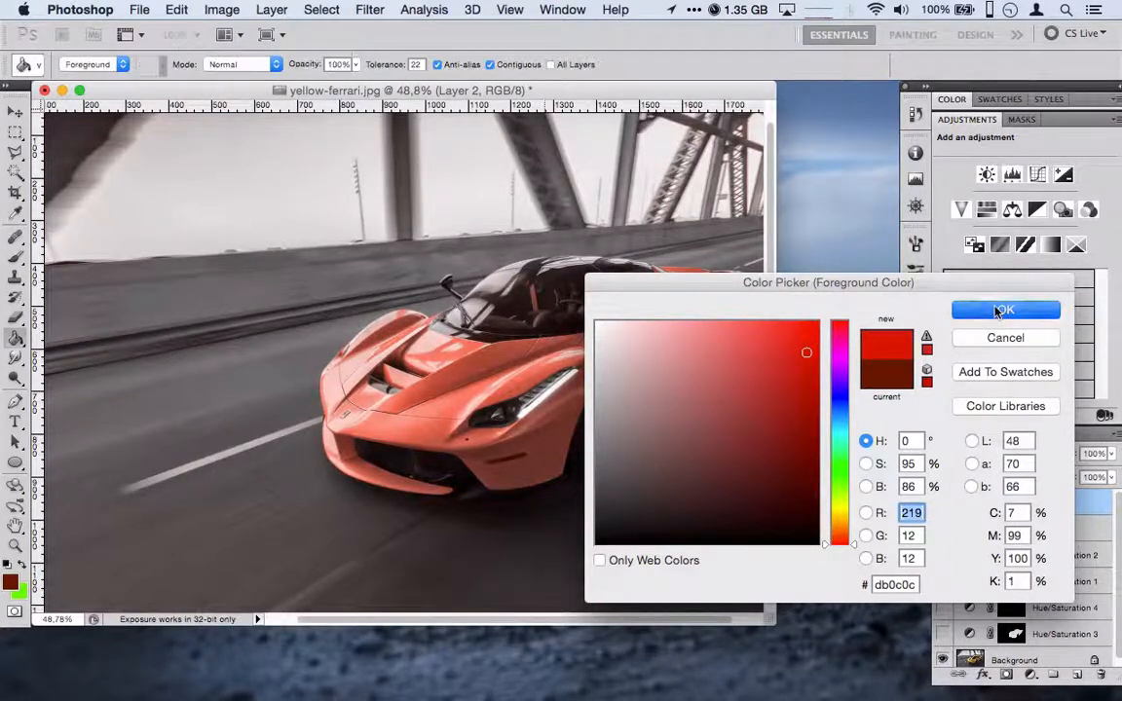
pyautogui.click(999, 311)
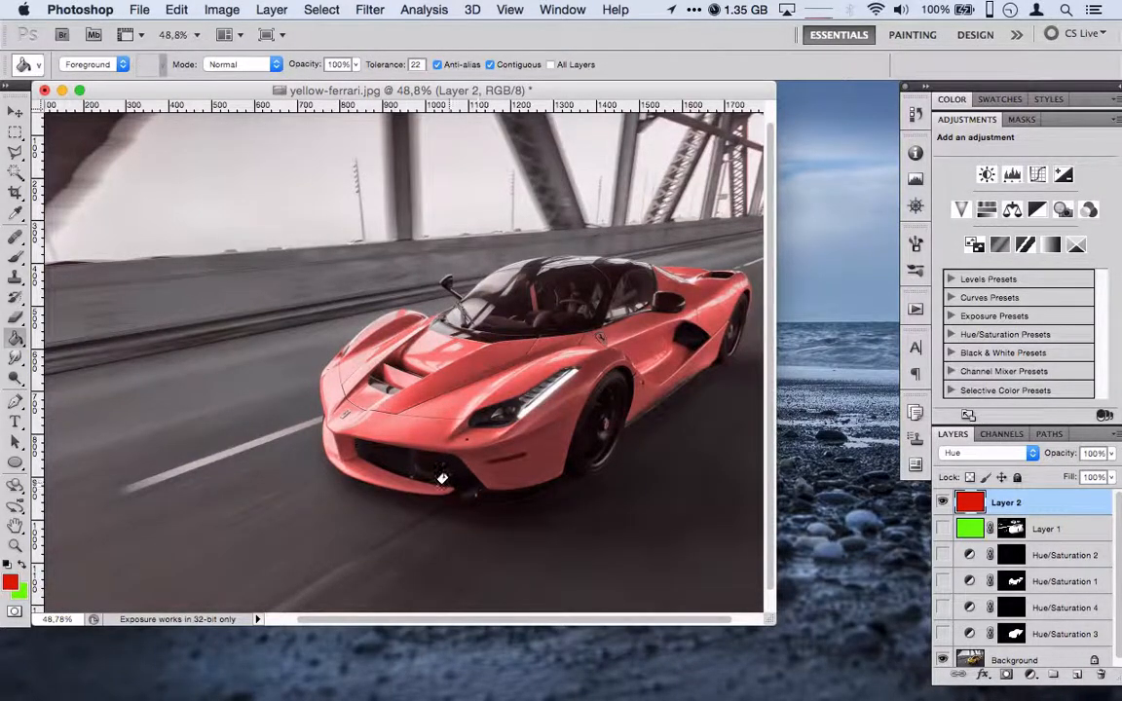
# Hide Layer 2 and show Hue/Saturation 3, briefly showing Layer 2 again to compare the two recolouring methods
pyautogui.scroll(-3, 444, 473)
pyautogui.scroll(3, 446, 468)
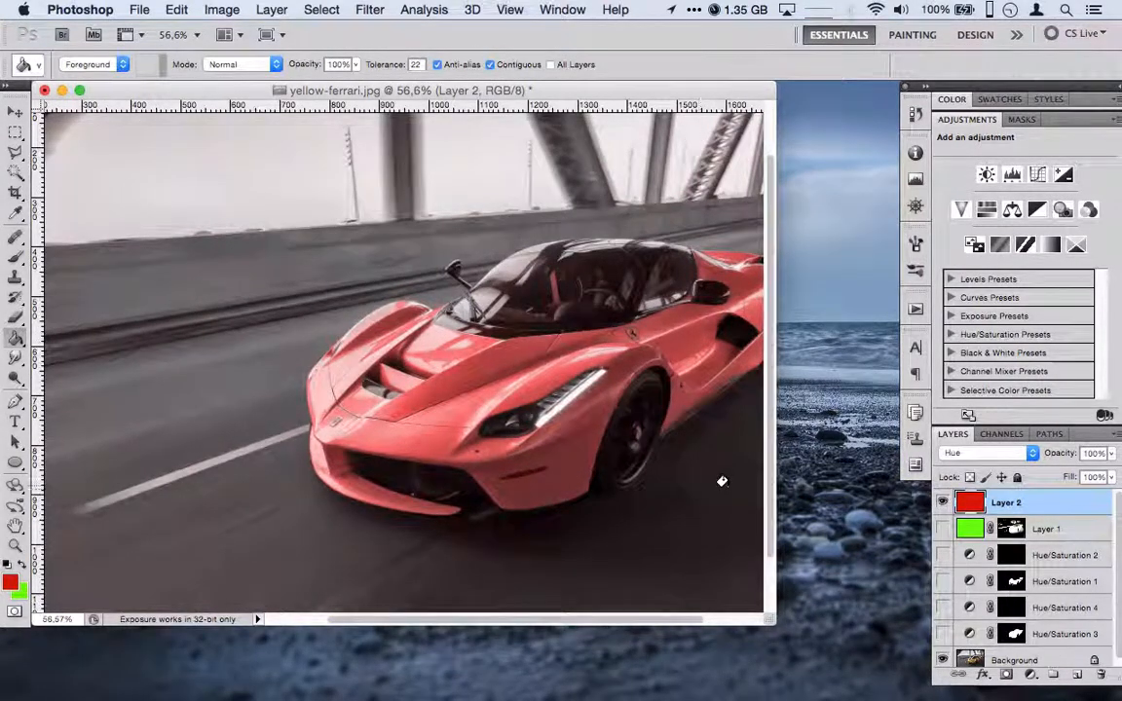
pyautogui.scroll(-2, 586, 470)
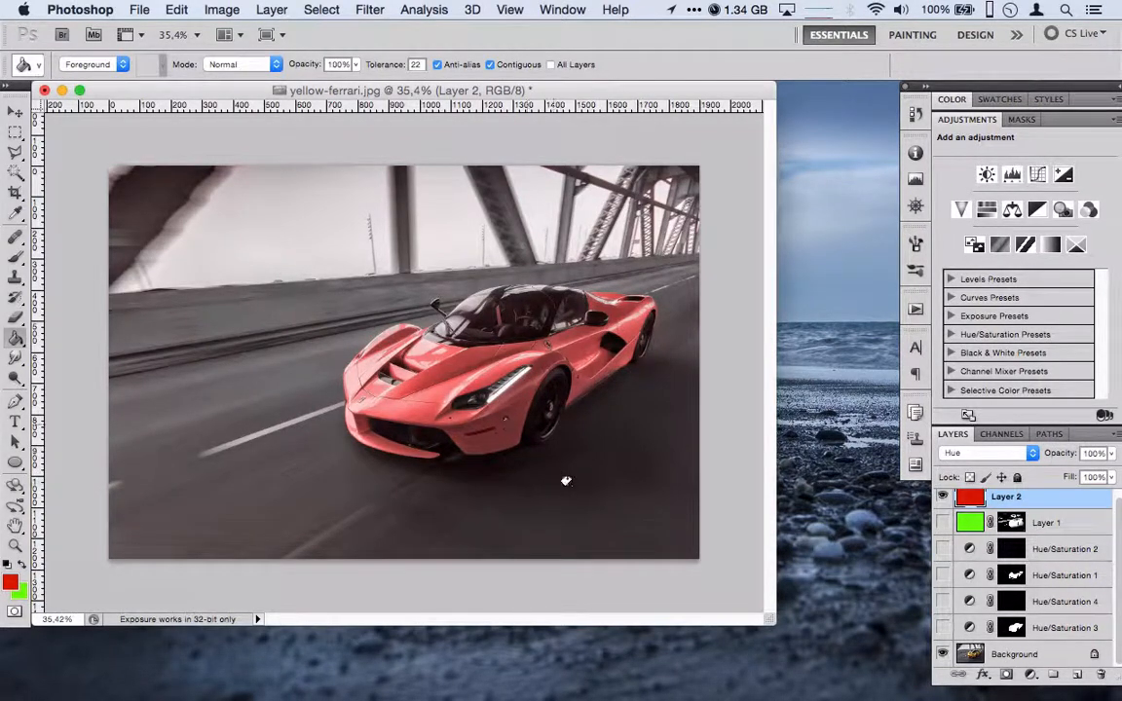
pyautogui.click(942, 497)
pyautogui.click(942, 523)
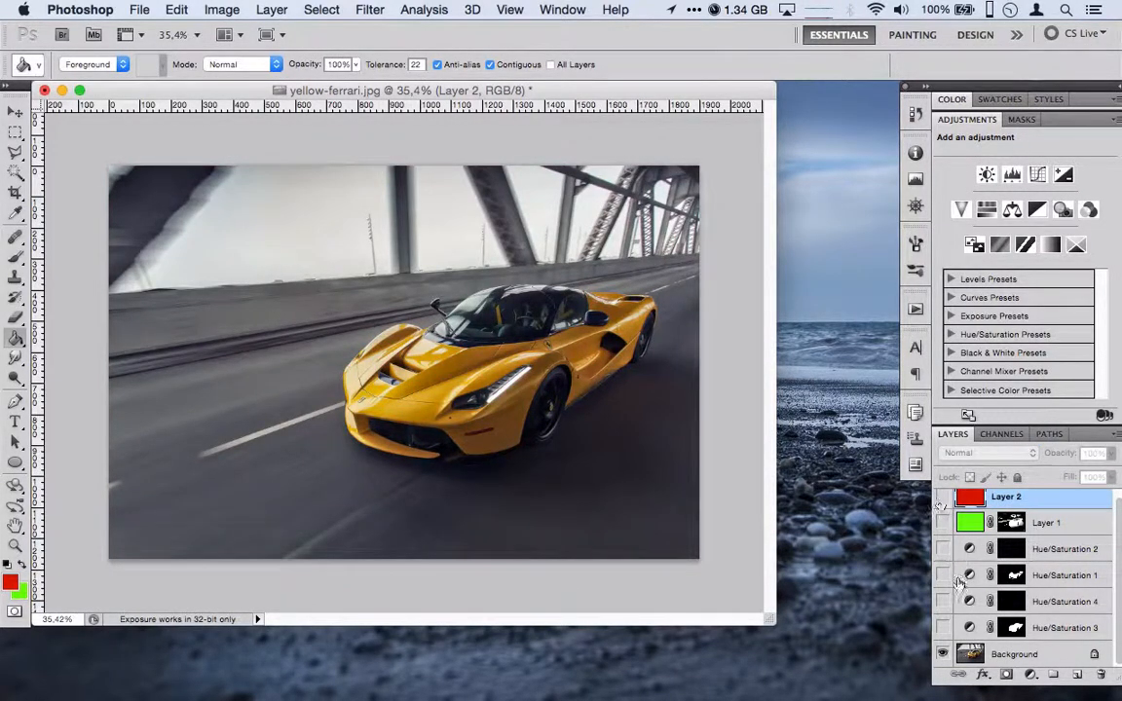
pyautogui.click(942, 628)
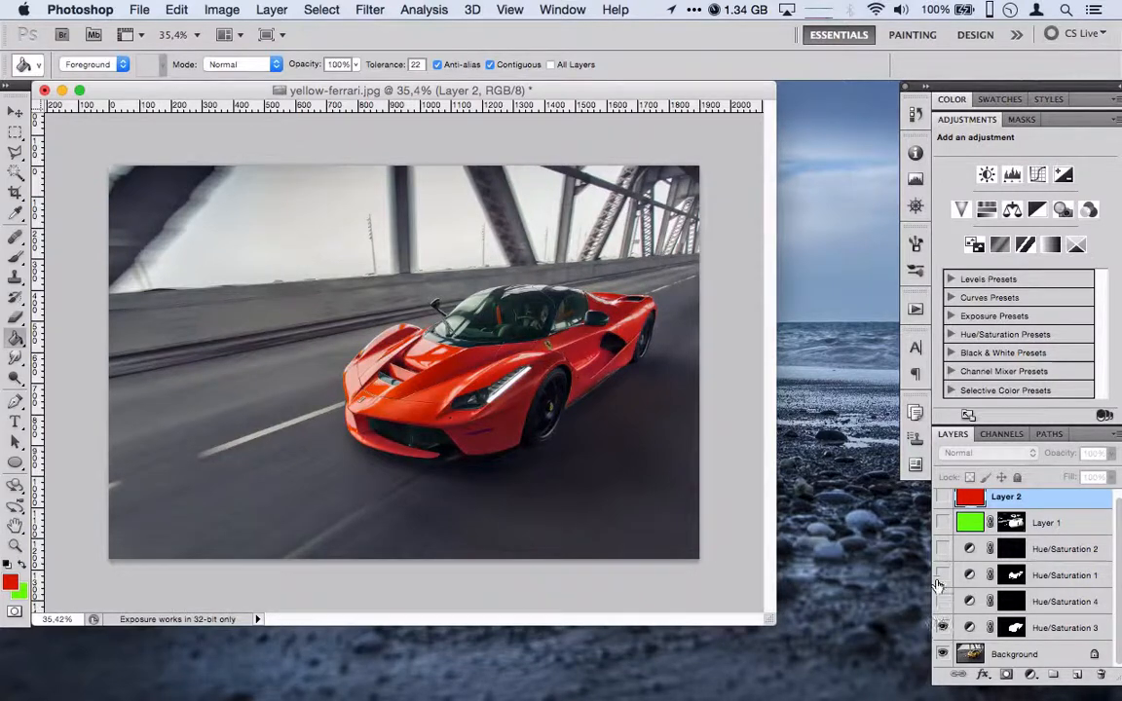
pyautogui.click(941, 498)
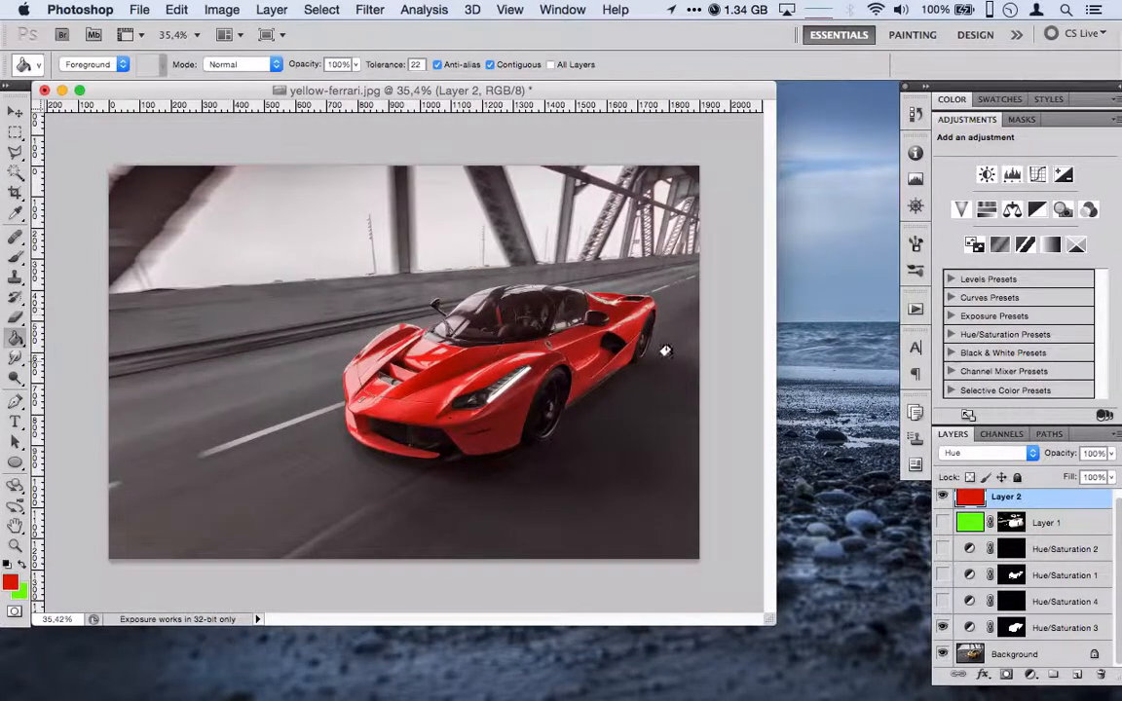
pyautogui.click(944, 497)
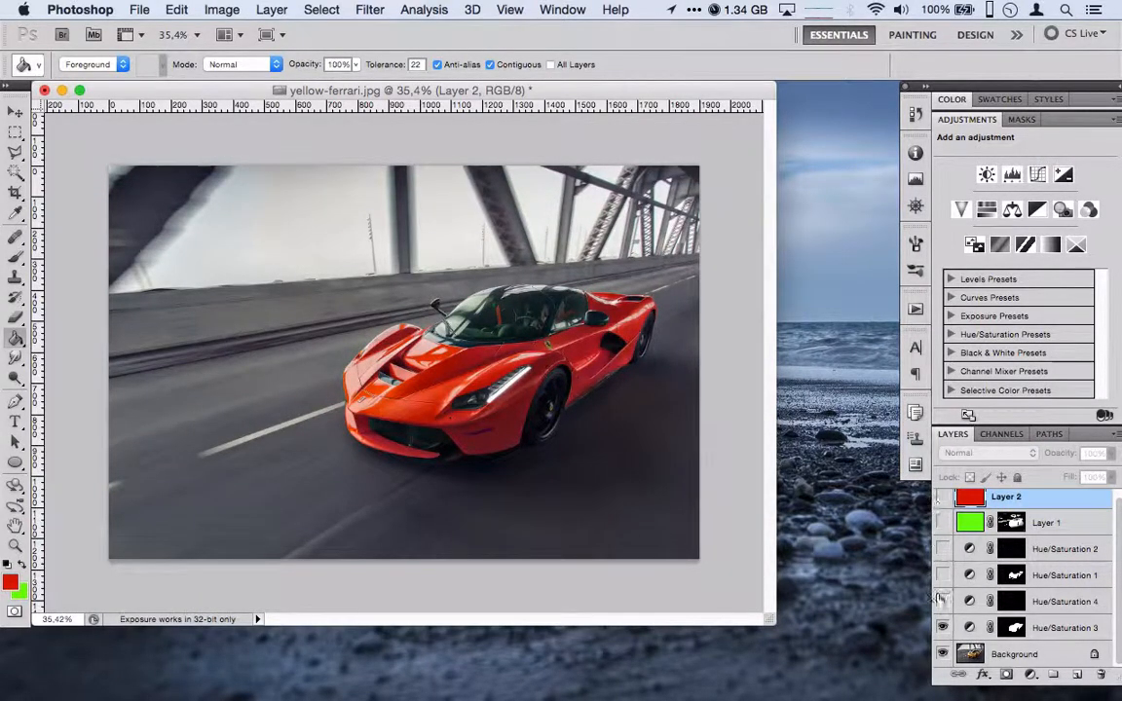
# Hide the Hue/Saturation 3 layer and show Layer 2 again
pyautogui.click(941, 626)
pyautogui.click(943, 497)
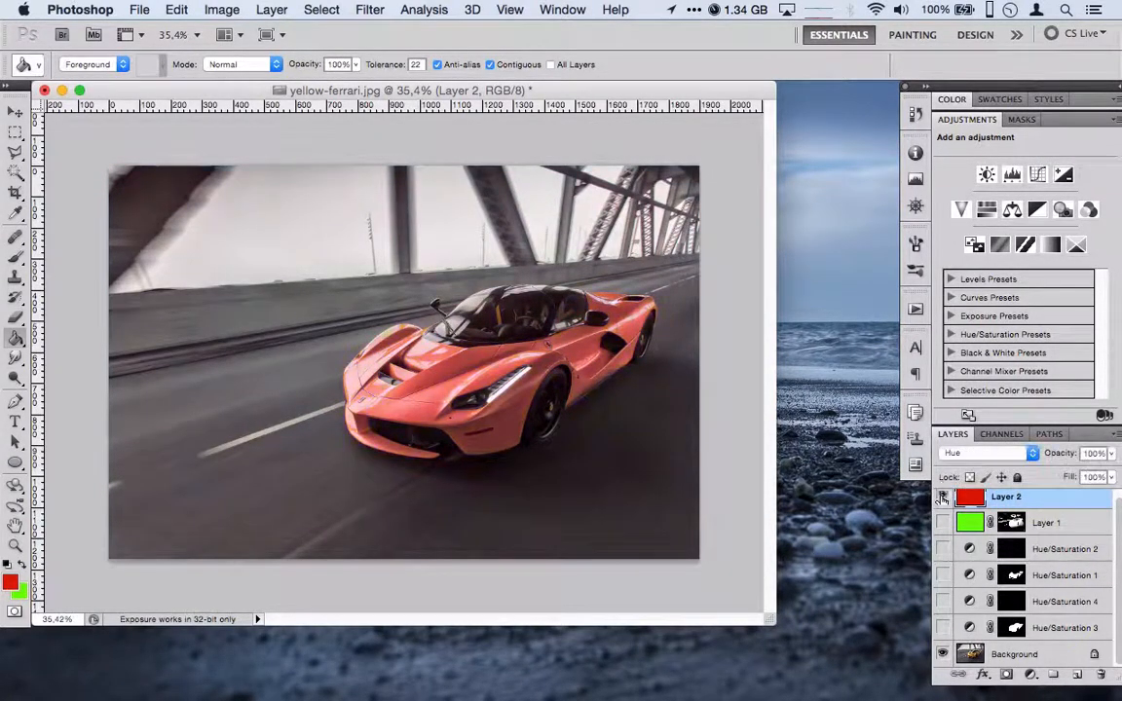
# Preview Layer 2 with its hue shifted to -41 and +123 using Hue/Saturation, and discard the adjustment
pyautogui.press('super+u')
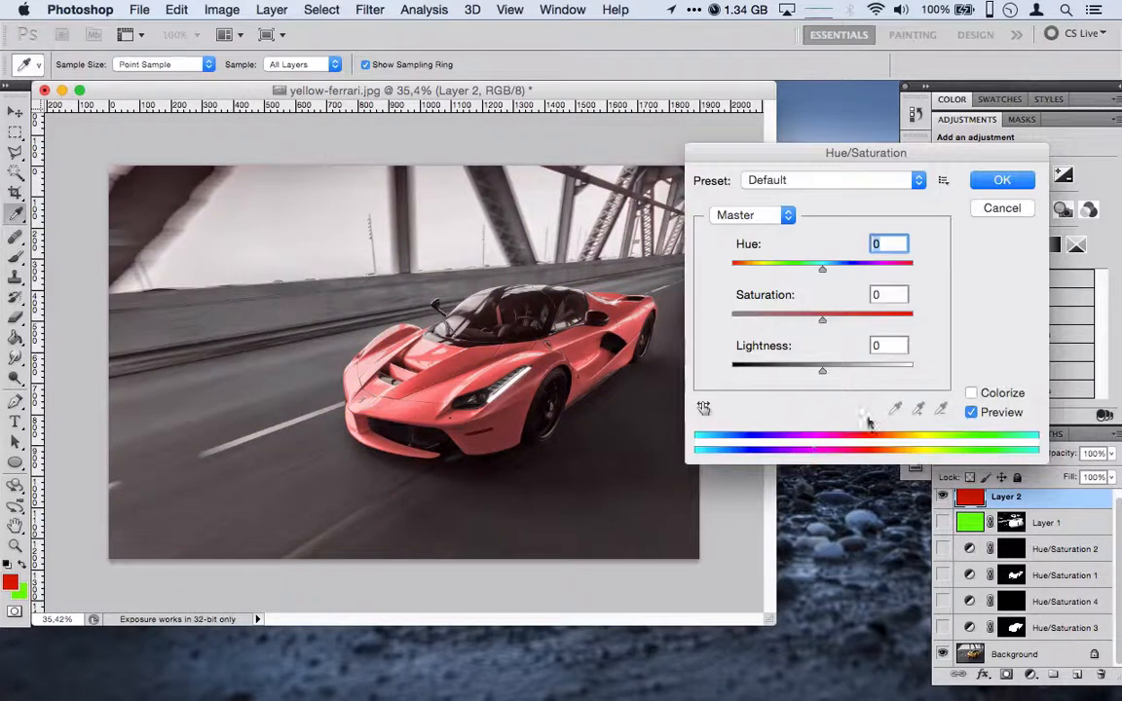
pyautogui.moveTo(825, 166); pyautogui.dragTo(893, 148)
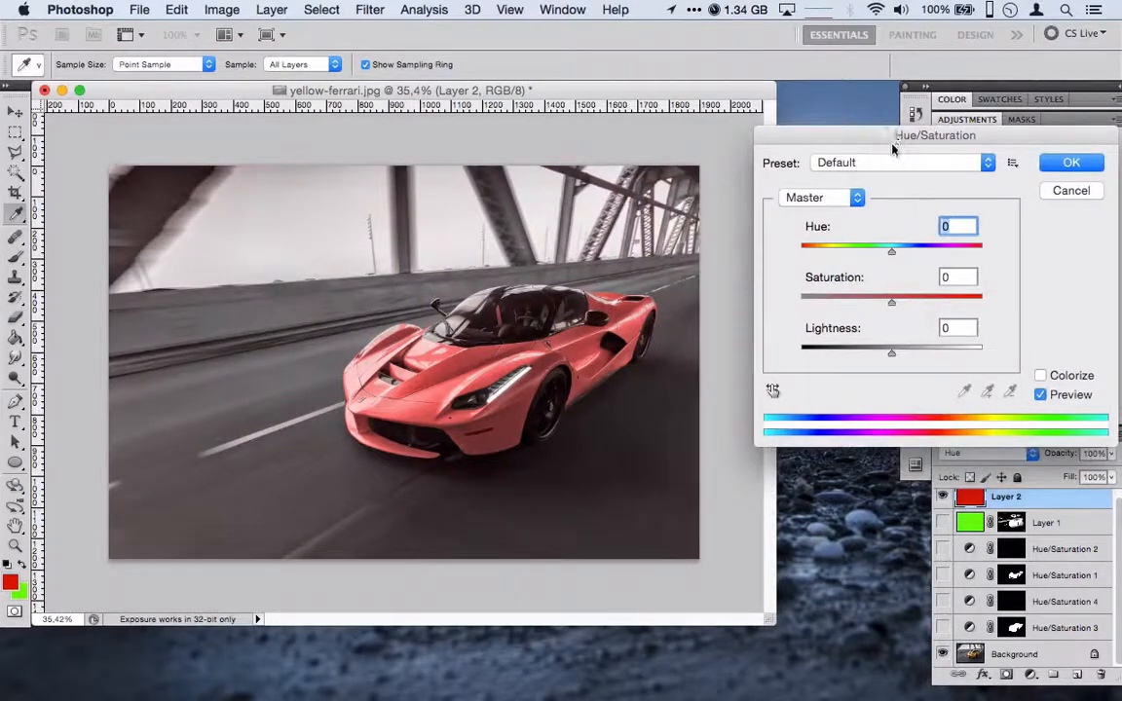
pyautogui.moveTo(891, 253); pyautogui.dragTo(857, 254)
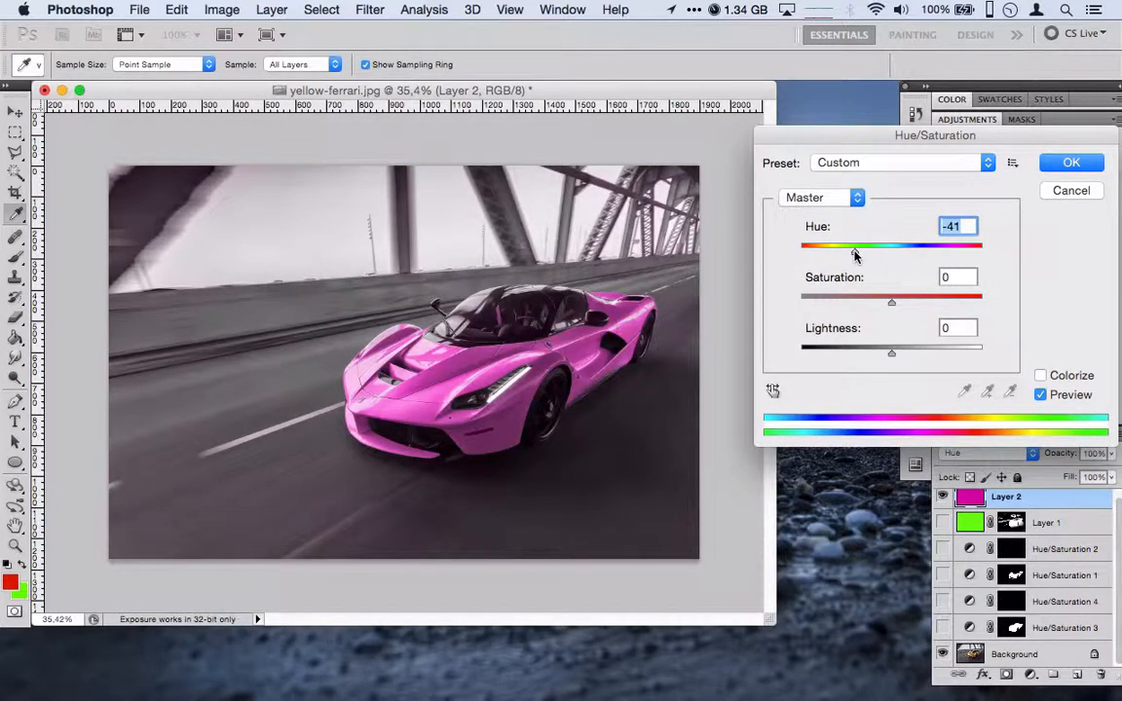
pyautogui.moveTo(855, 255); pyautogui.dragTo(962, 251)
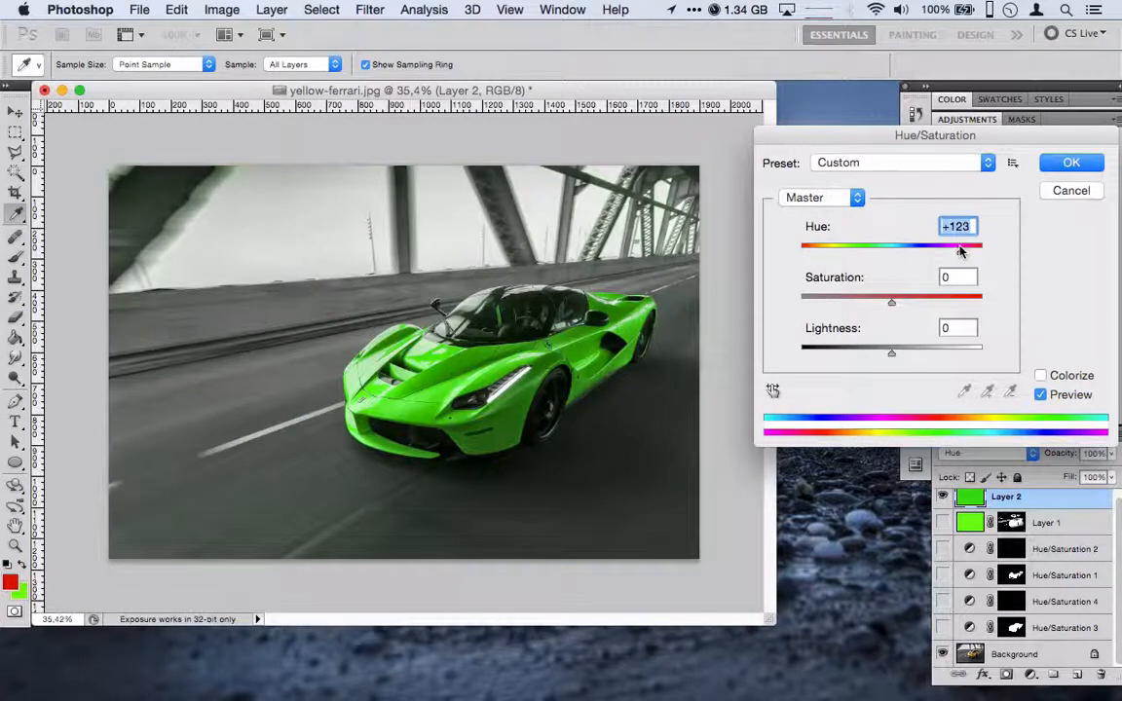
pyautogui.moveTo(961, 252); pyautogui.dragTo(892, 251)
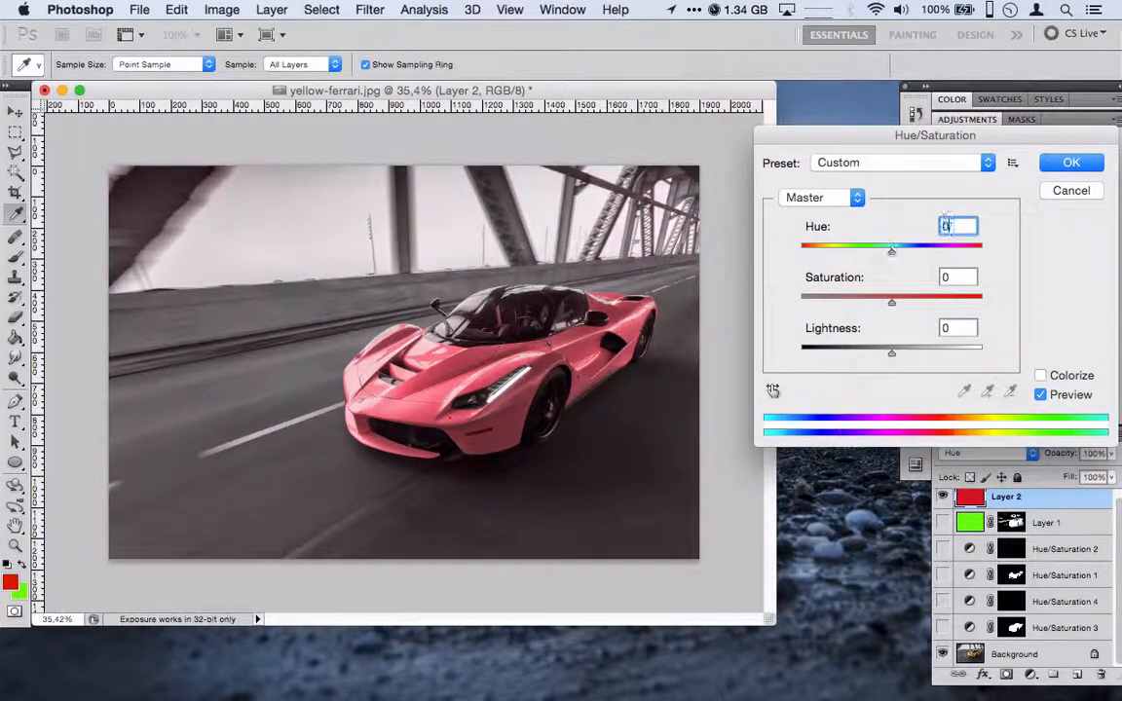
pyautogui.click(1064, 194)
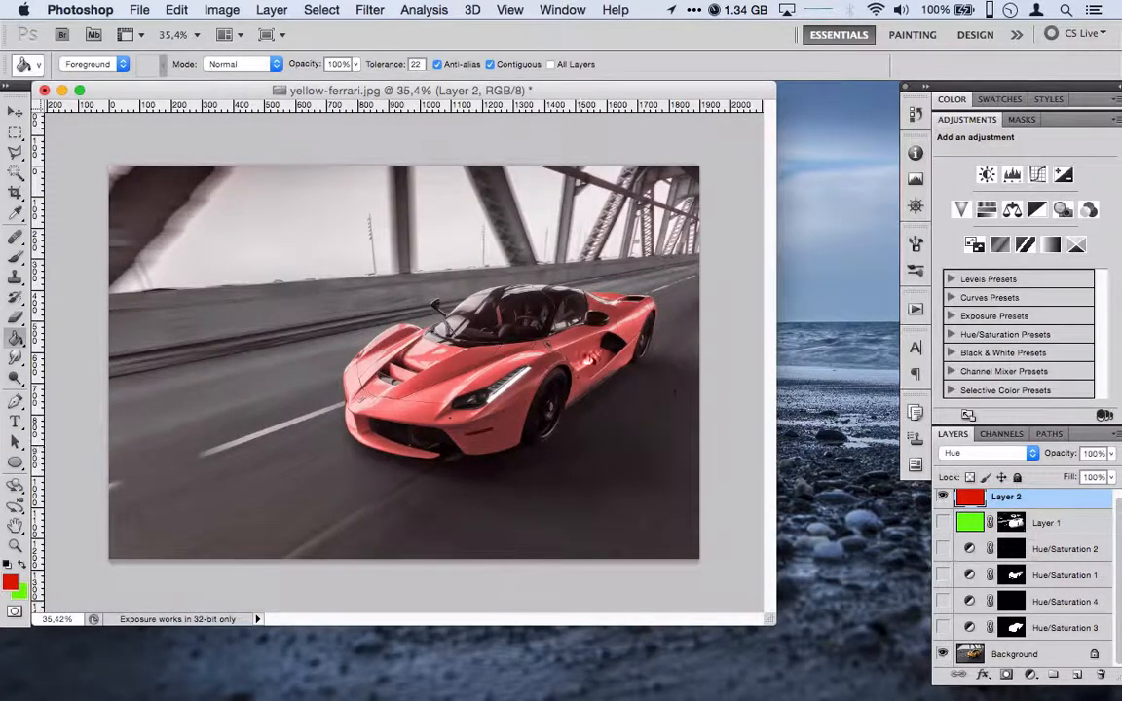
pyautogui.scroll(10, 573, 428)
pyautogui.scroll(-9, 573, 428)
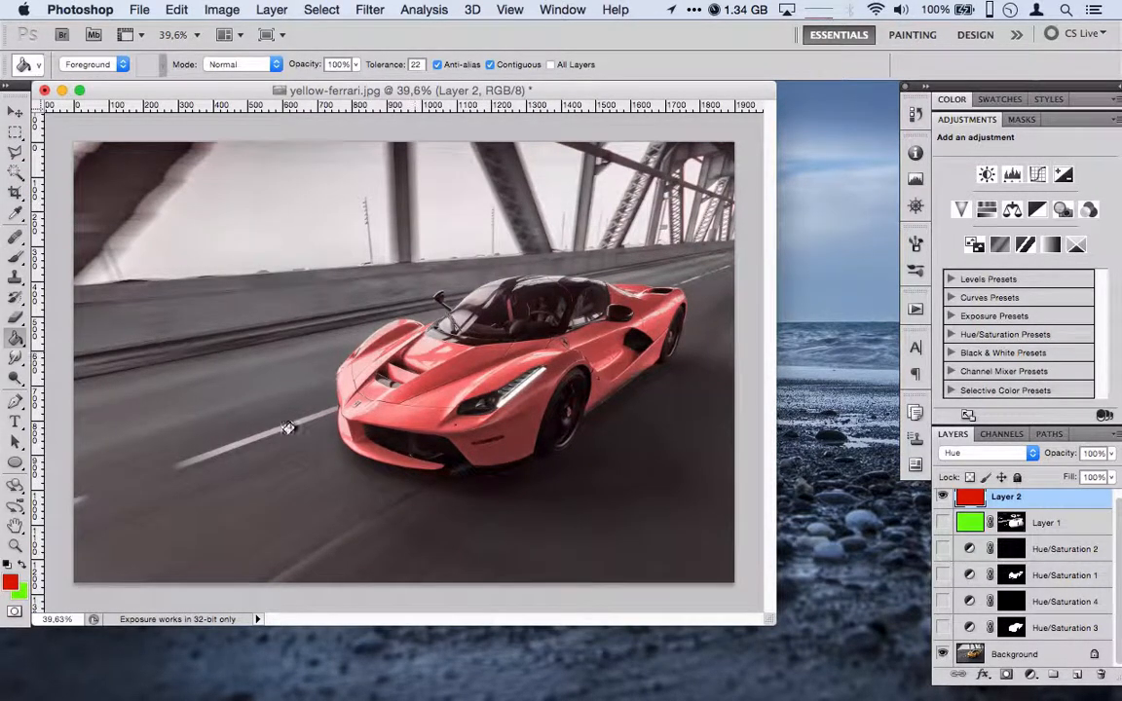
pyautogui.scroll(-4, 504, 468)
pyautogui.scroll(2, 503, 465)
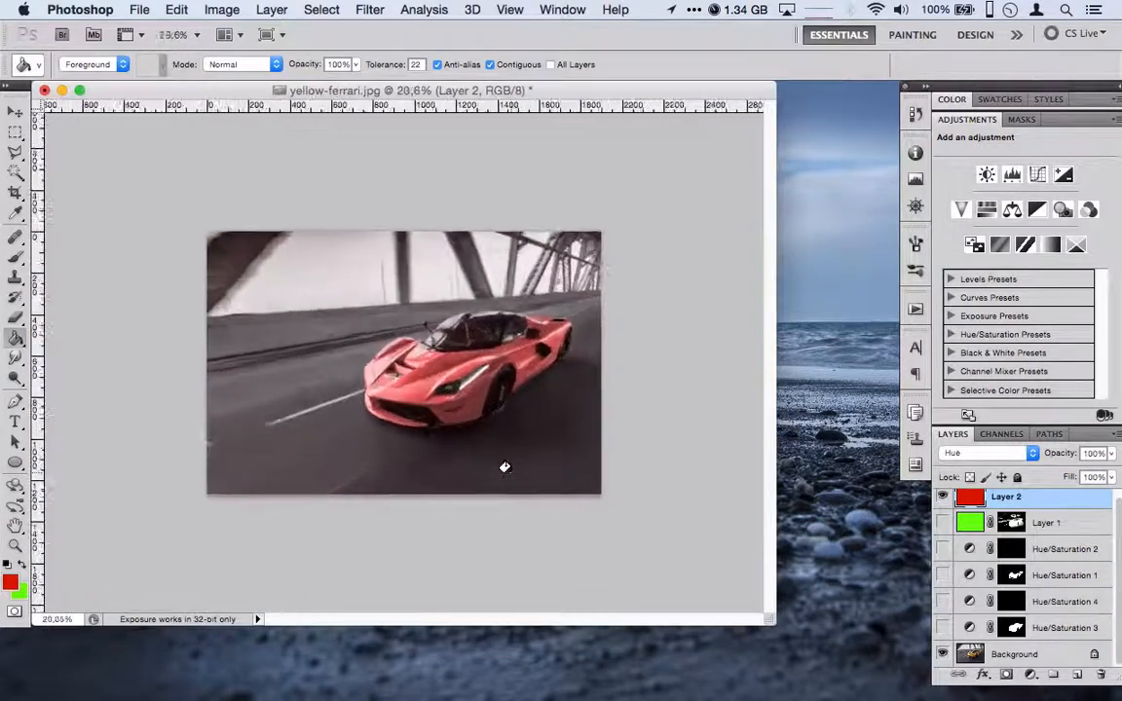
pyautogui.scroll(3, 570, 456)
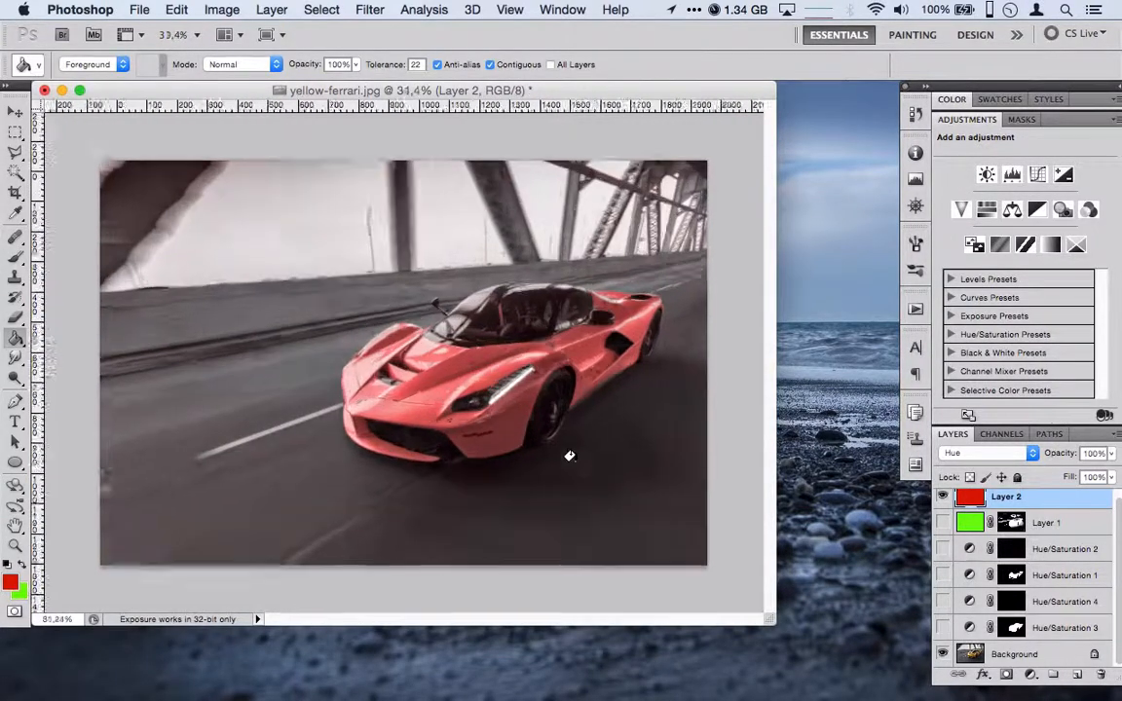
pyautogui.scroll(-3, 569, 455)
pyautogui.scroll(1, 567, 453)
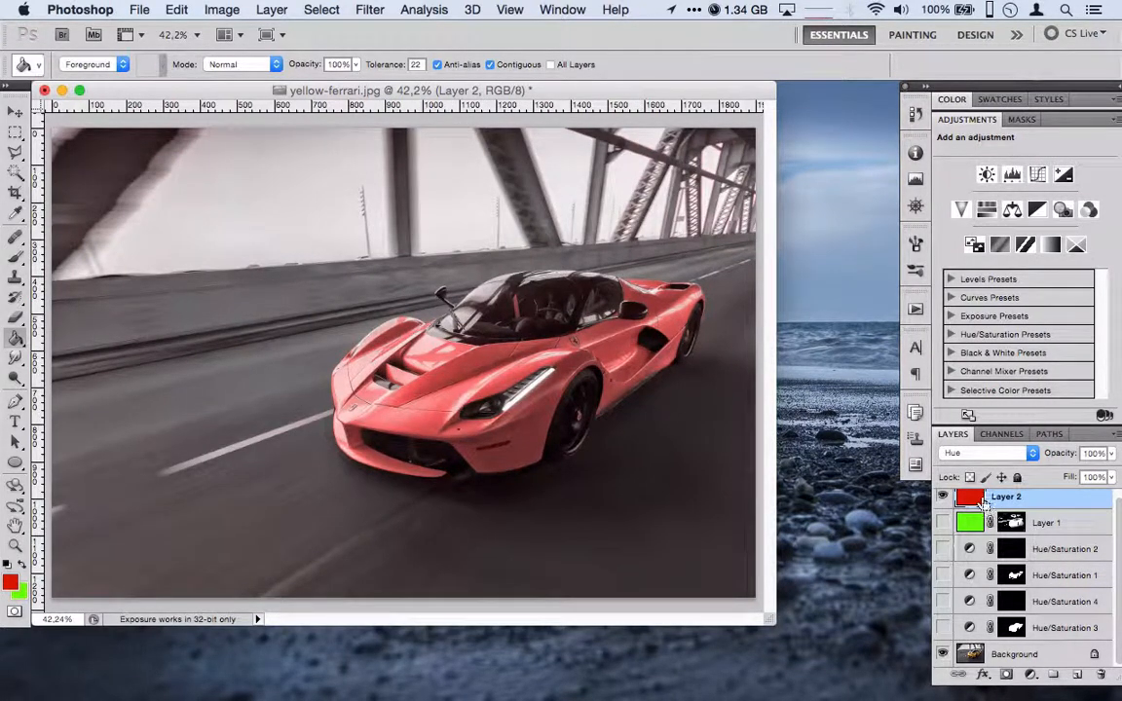
# Preview a green version of the car by shifting Layer 2's hue to +92, and discard the change
pyautogui.press('super+u')
pyautogui.moveTo(893, 257); pyautogui.dragTo(951, 253)
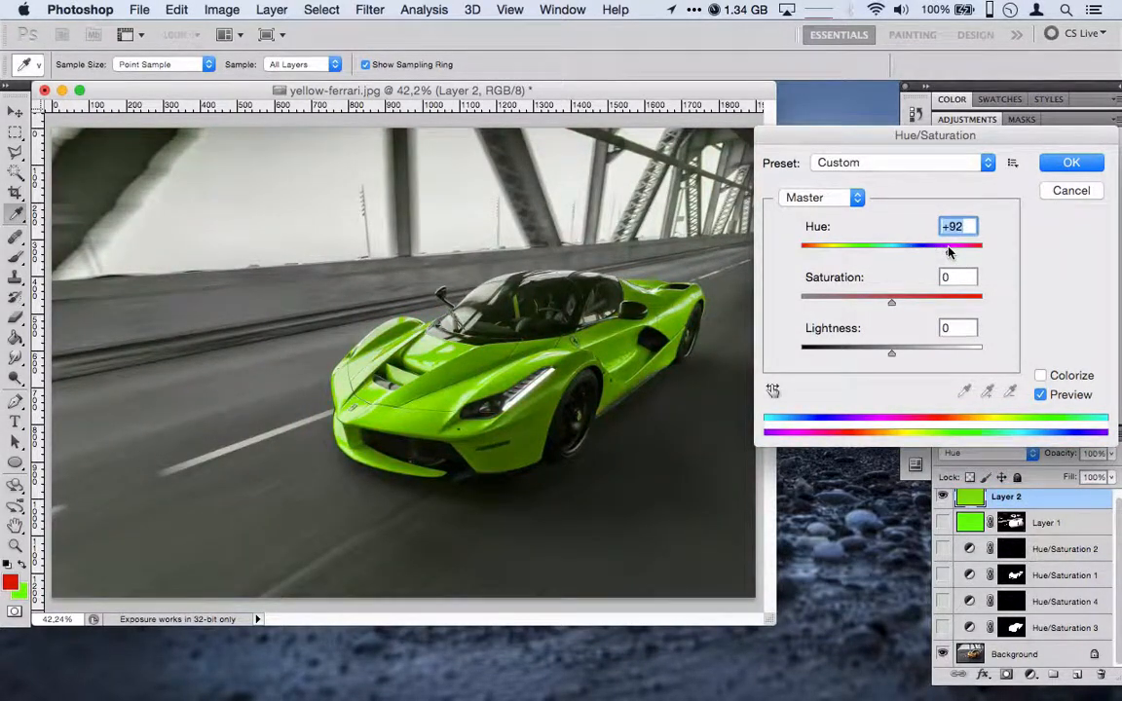
pyautogui.write('0')
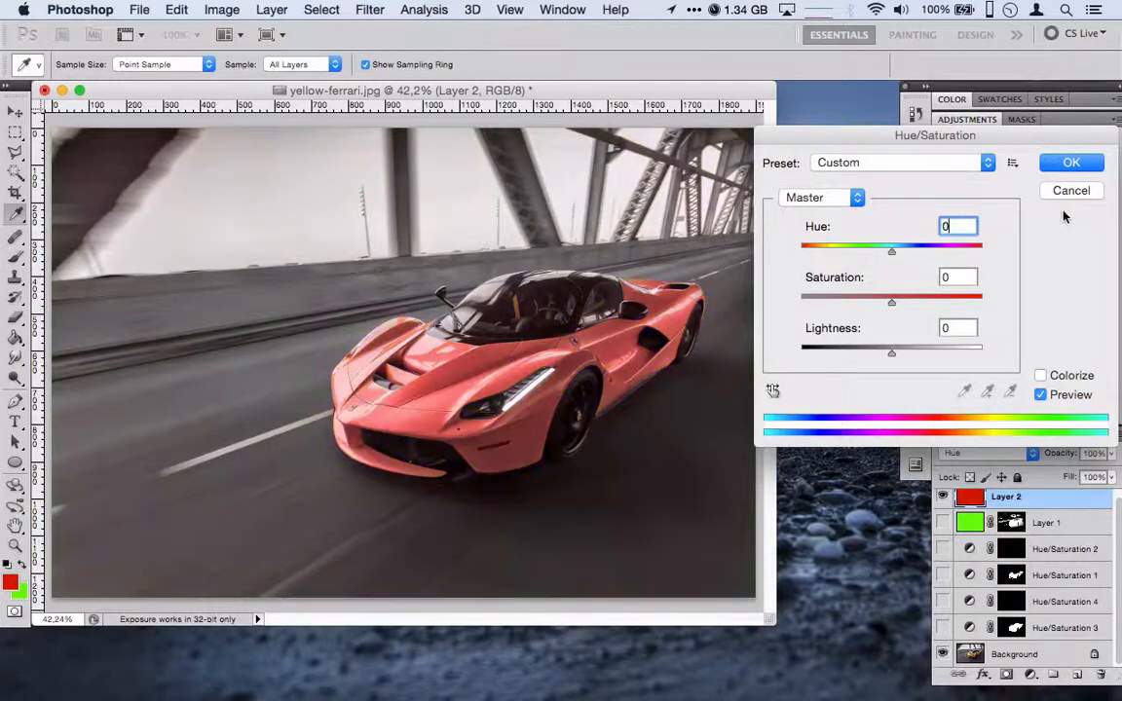
pyautogui.click(1066, 191)
# Try to select the road beside the car with the Magic Wand while Layer 2 is active
pyautogui.scroll(-5, 492, 401)
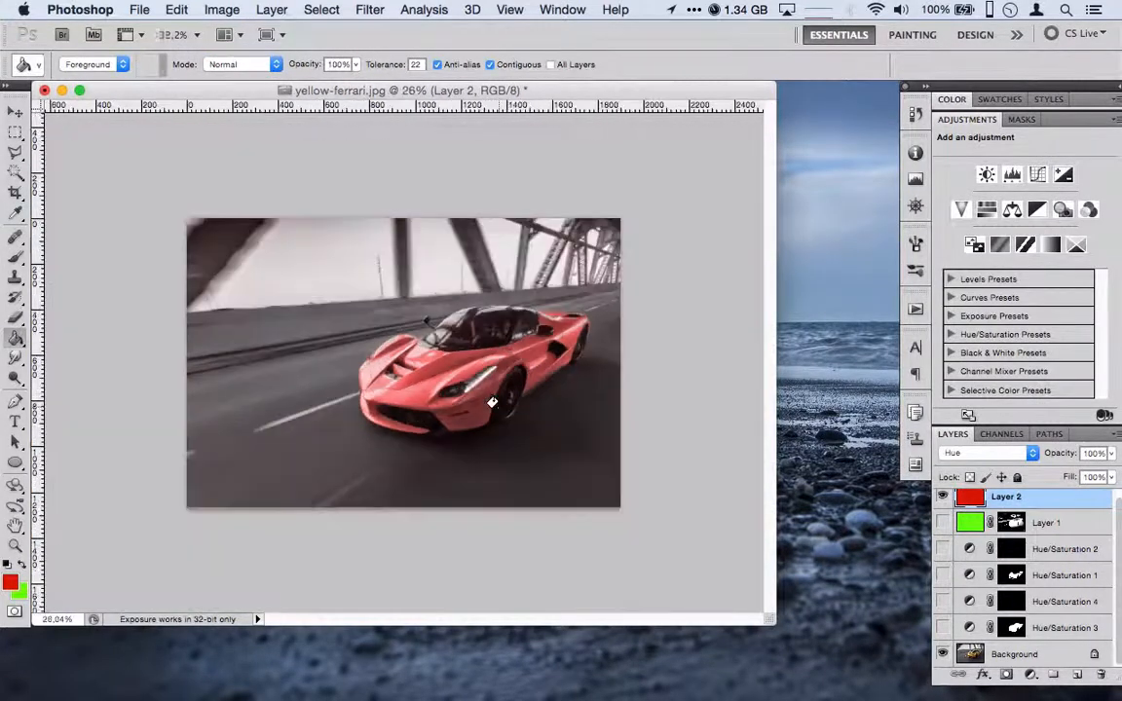
pyautogui.scroll(3, 492, 401)
pyautogui.scroll(-1, 492, 401)
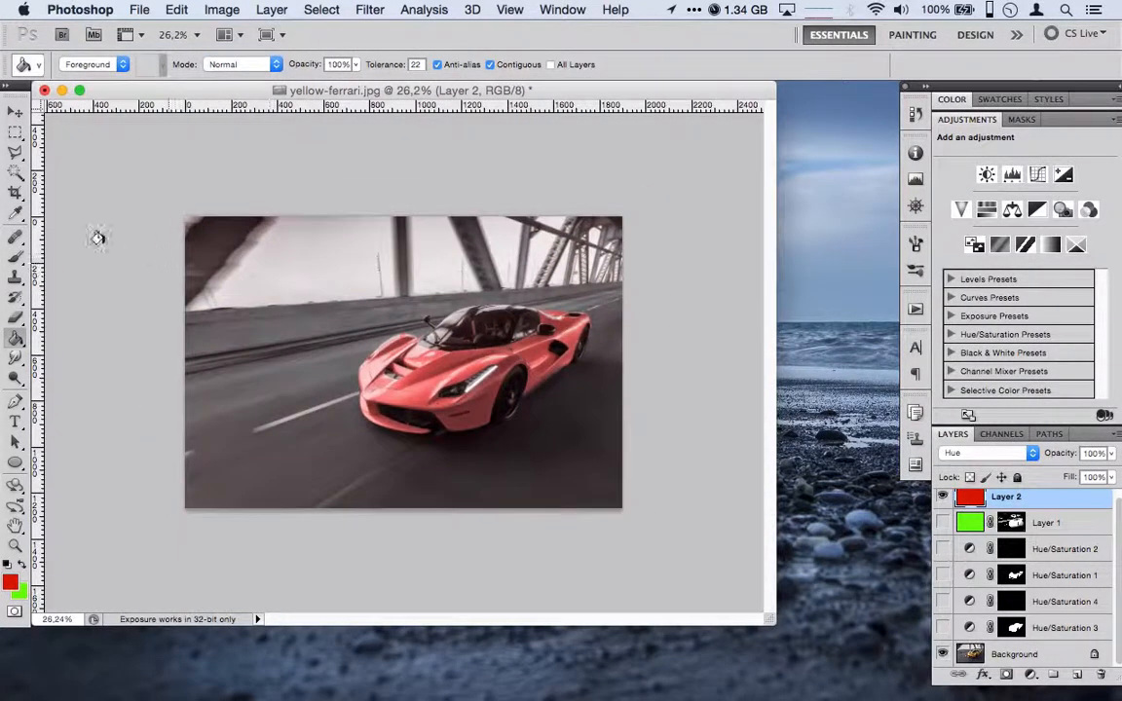
pyautogui.click(15, 171)
pyautogui.click(291, 362)
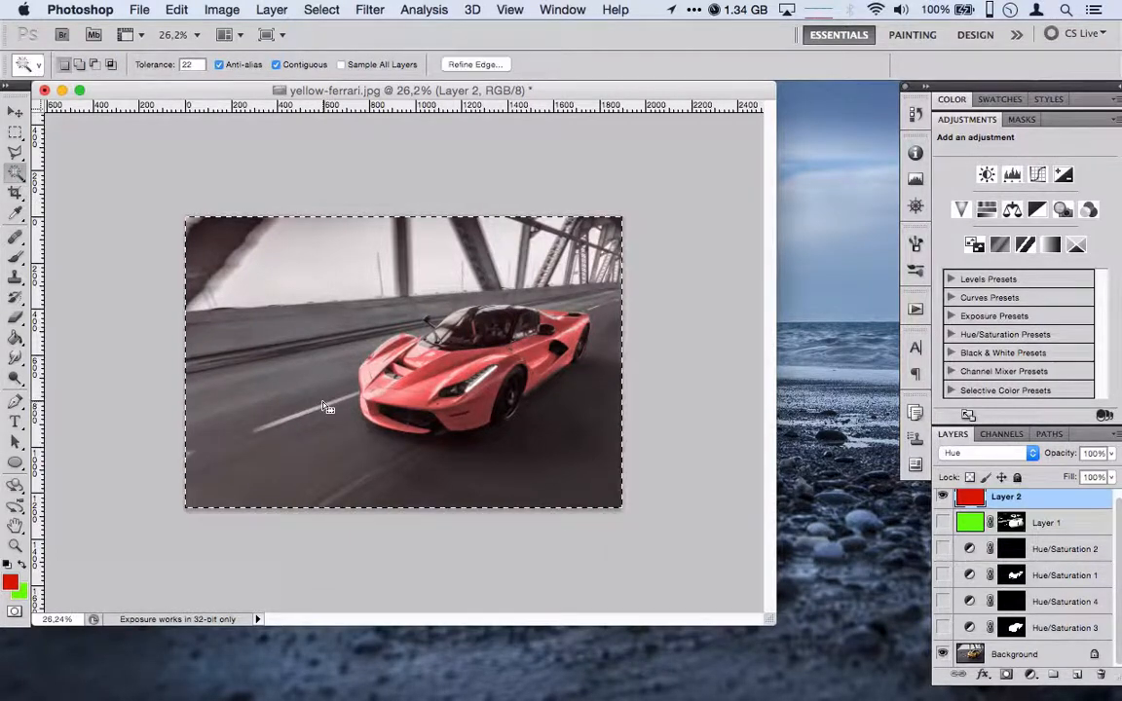
# Select the road, barrier and sky around the car on the Background layer with the Magic Wand, and make Layer 2 active
pyautogui.click(1052, 655)
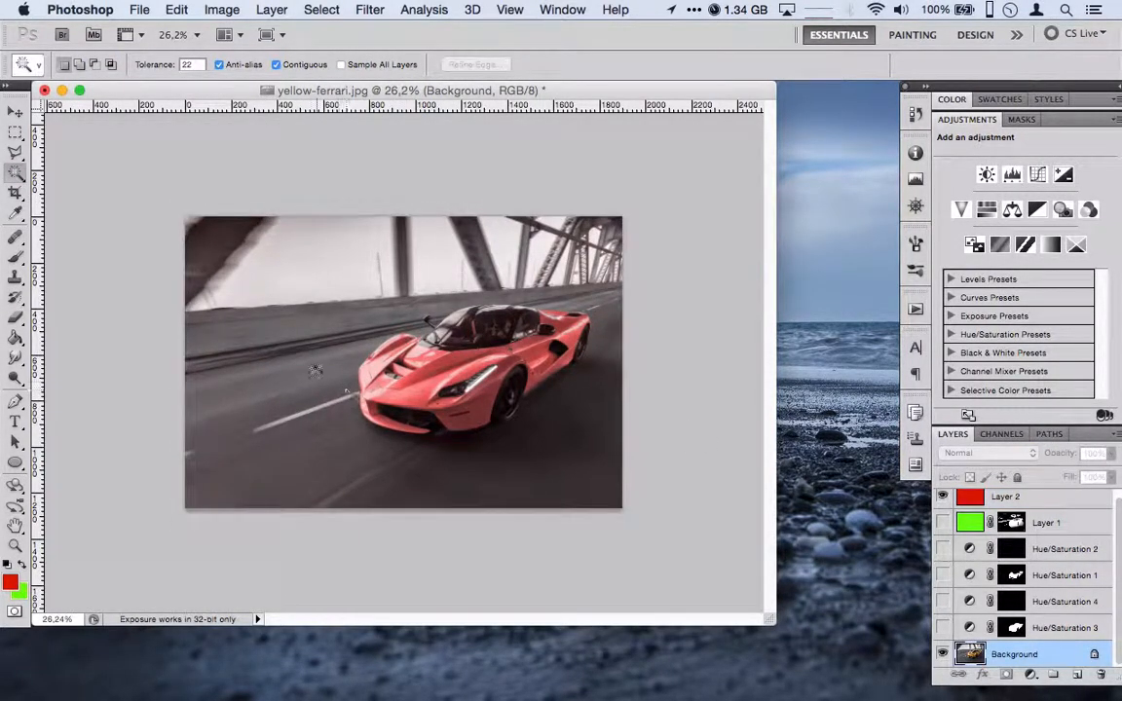
pyautogui.click(320, 372)
pyautogui.keyDown('shift'); pyautogui.click(295, 276); pyautogui.keyUp('shift')
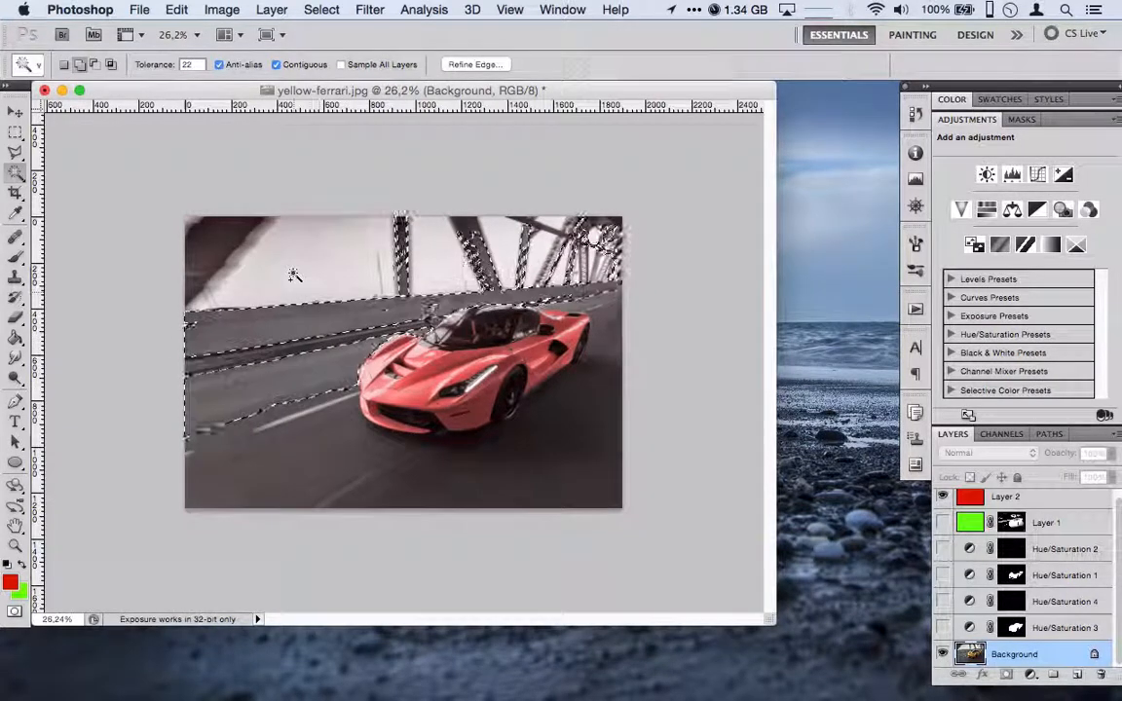
pyautogui.click(346, 471)
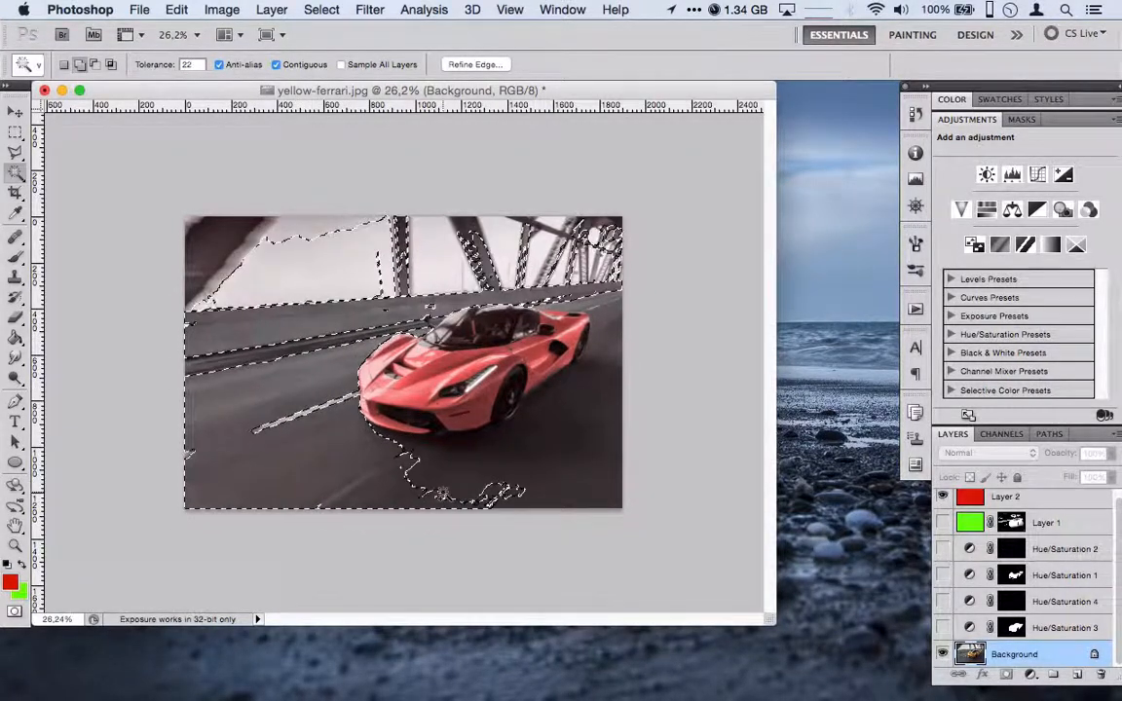
pyautogui.click(624, 328)
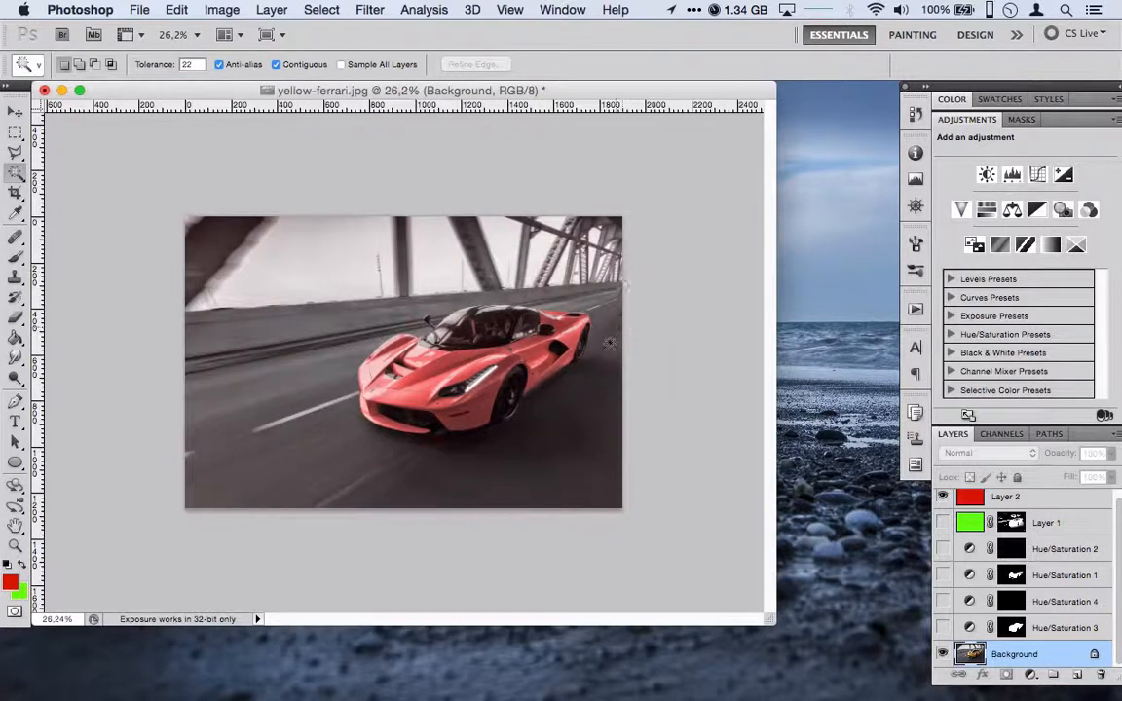
pyautogui.click(587, 396)
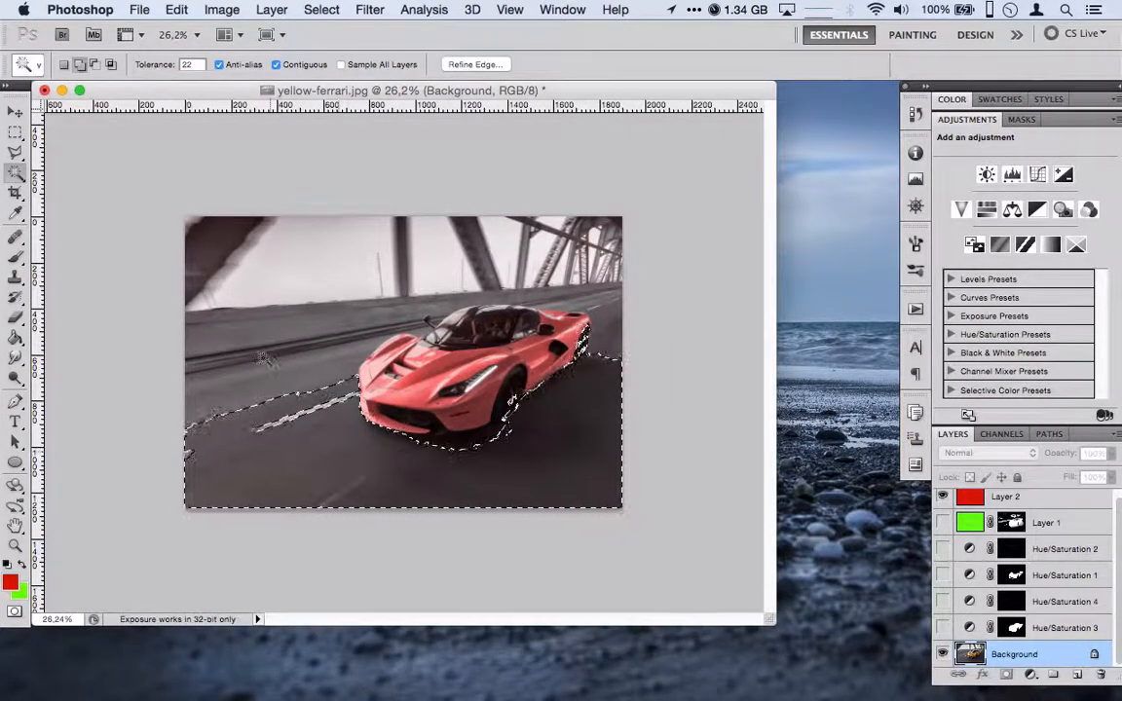
pyautogui.click(380, 288)
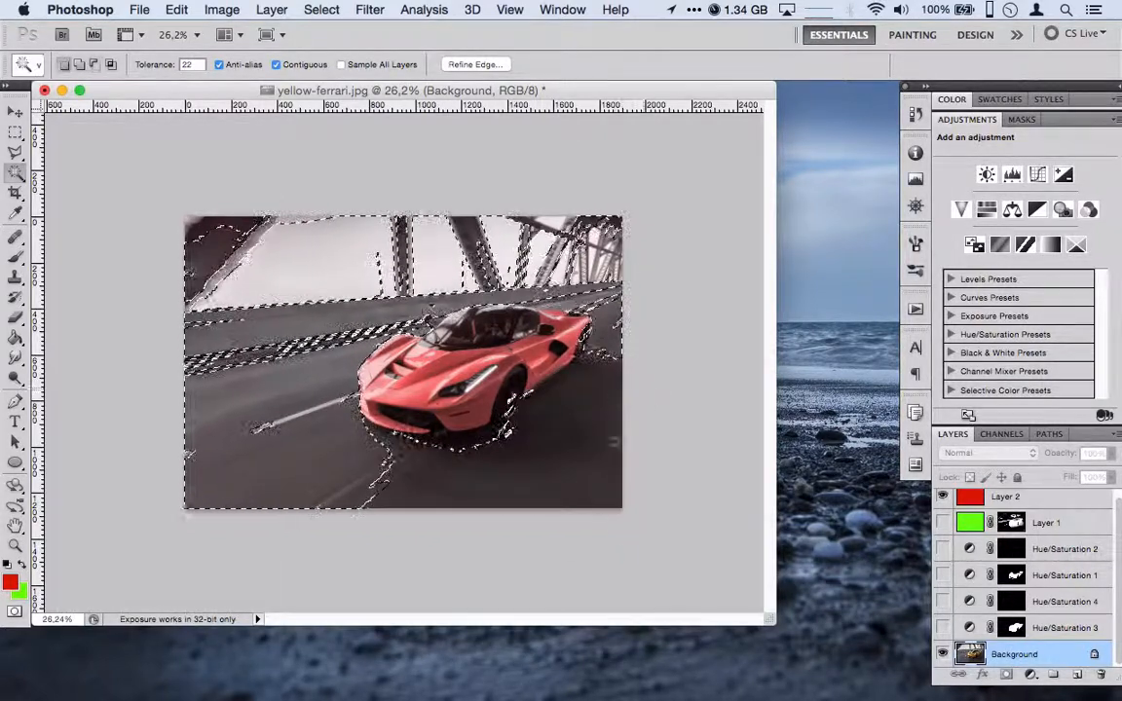
pyautogui.press('super+d')
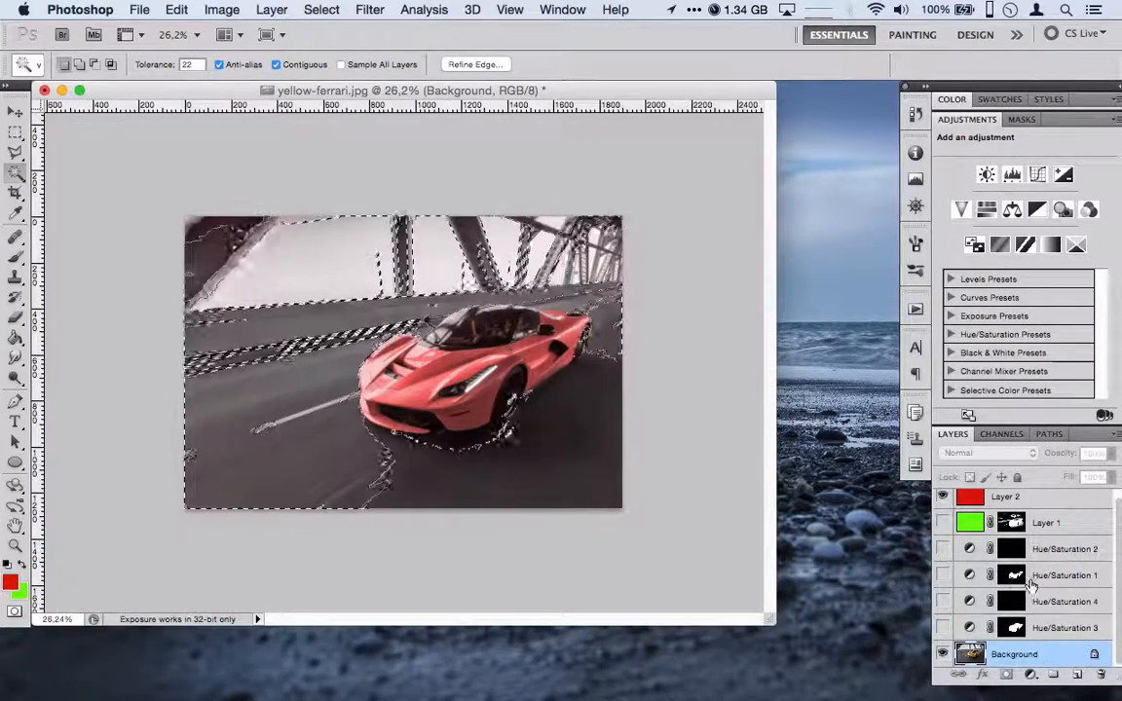
pyautogui.click(1053, 501)
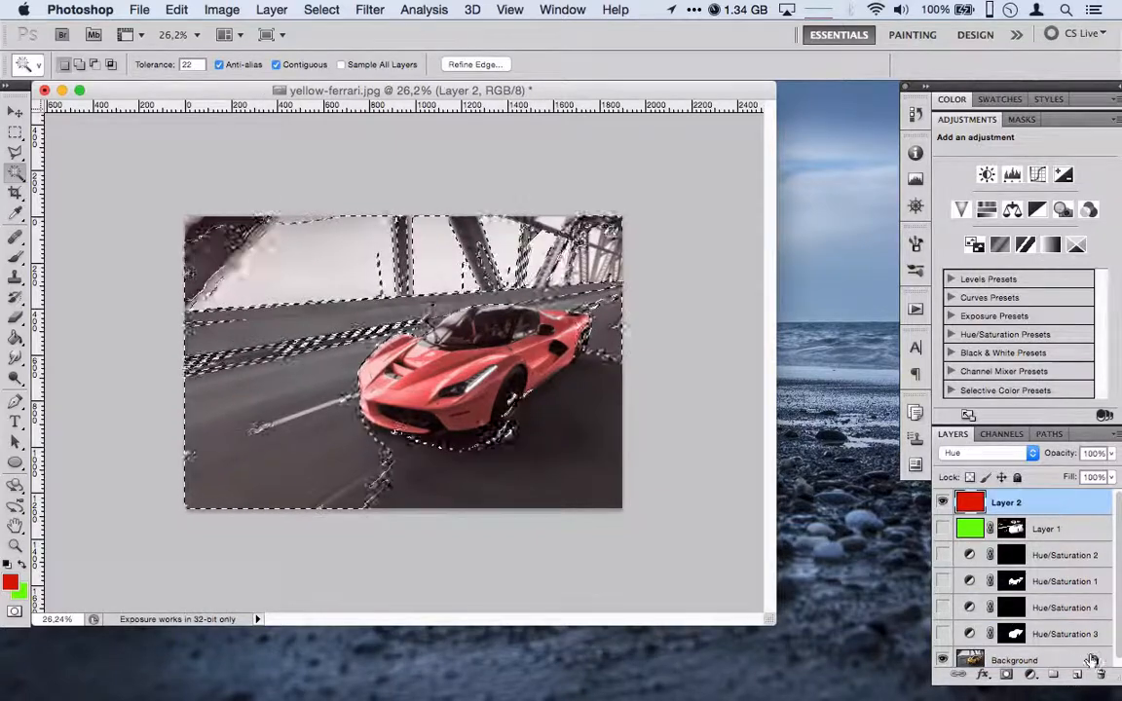
# Try masking Layer 2 with the selection of the car's surroundings, compare the layer hidden and shown, and undo the mask
pyautogui.click(1031, 674)
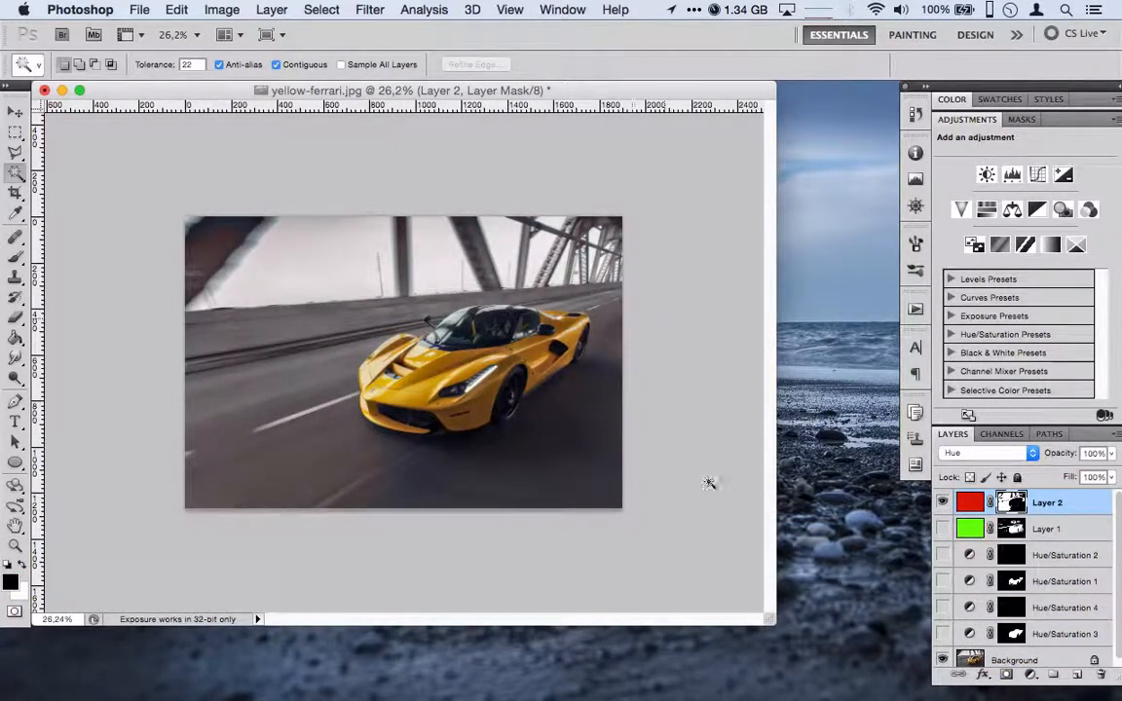
pyautogui.scroll(1, 426, 357)
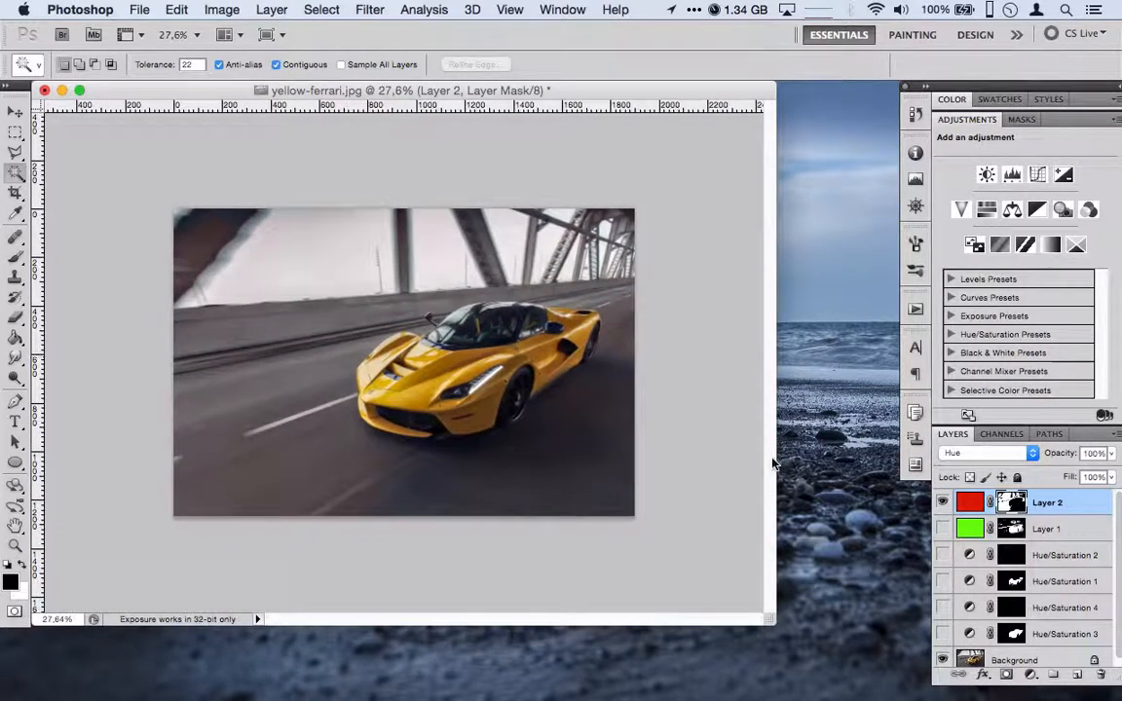
pyautogui.scroll(4, 614, 405)
pyautogui.scroll(-5, 511, 407)
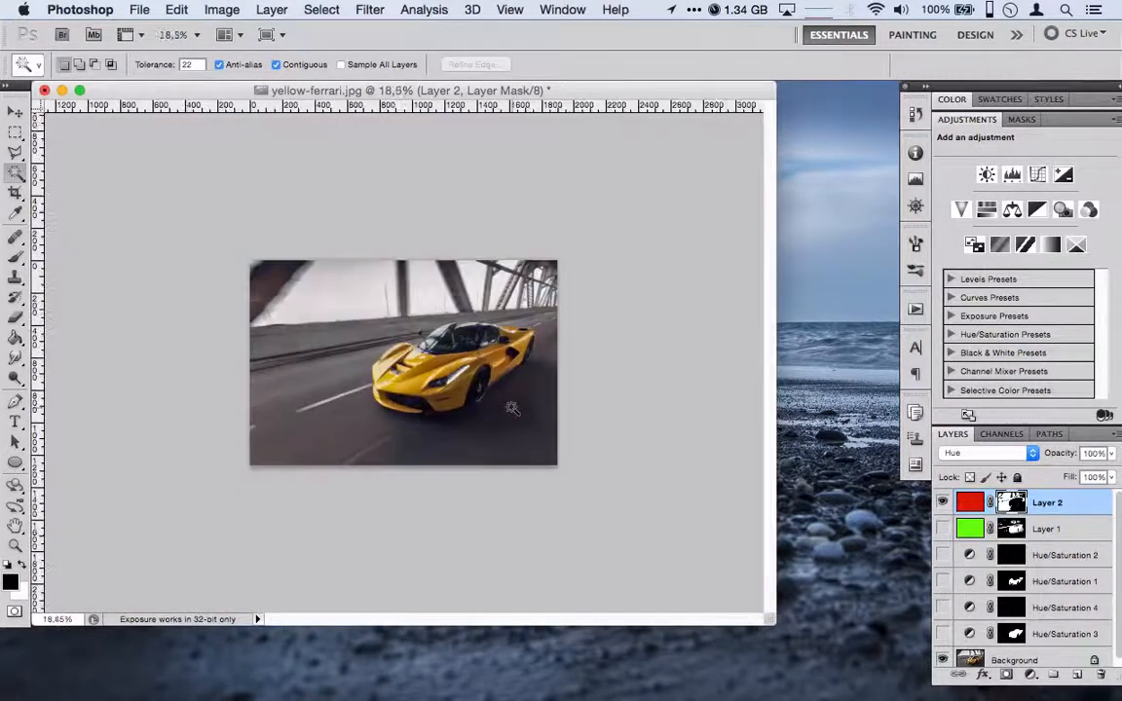
pyautogui.scroll(1, 512, 409)
pyautogui.scroll(1, 512, 407)
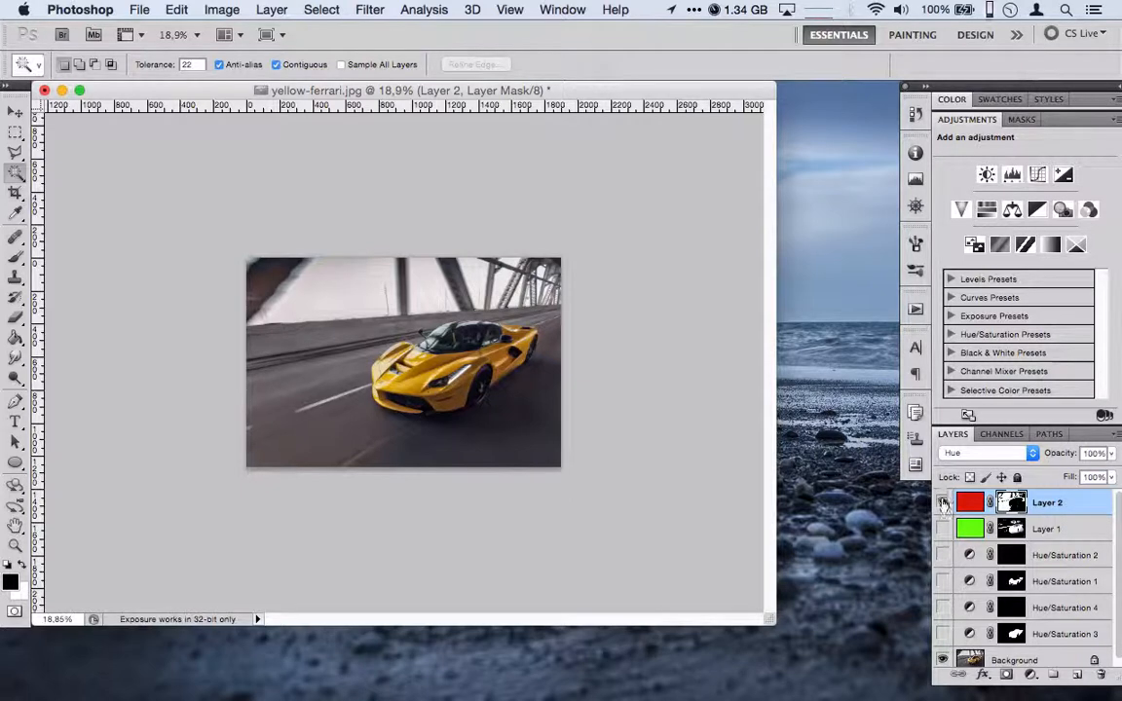
pyautogui.click(943, 503)
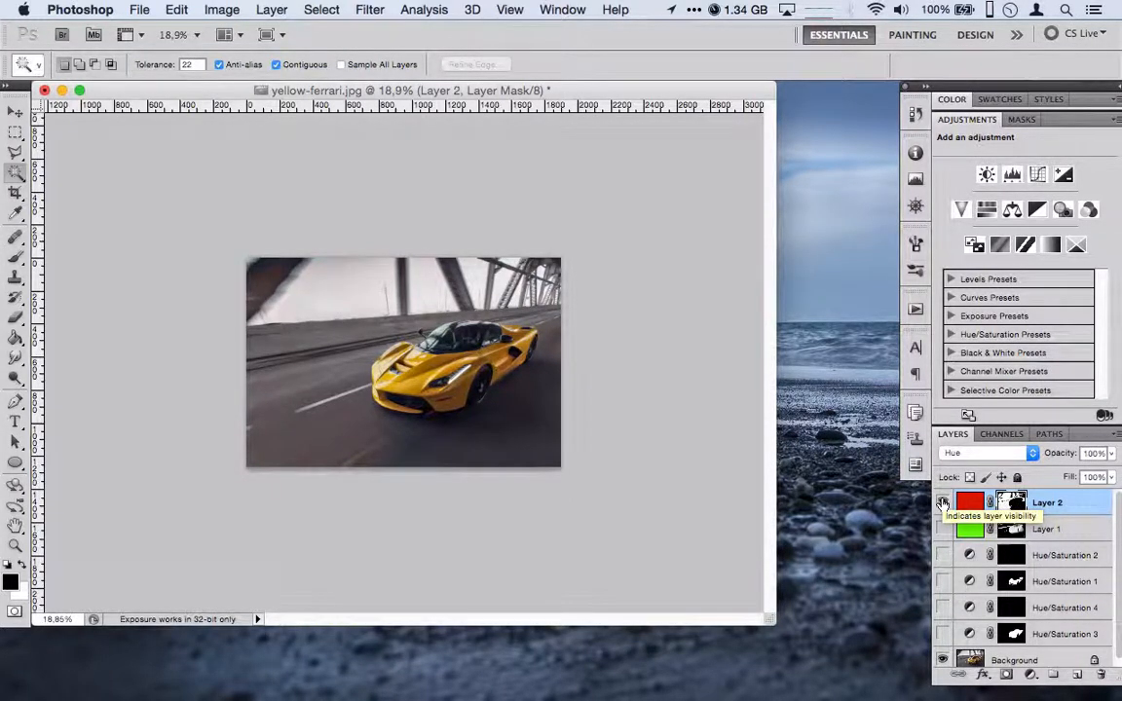
pyautogui.click(943, 502)
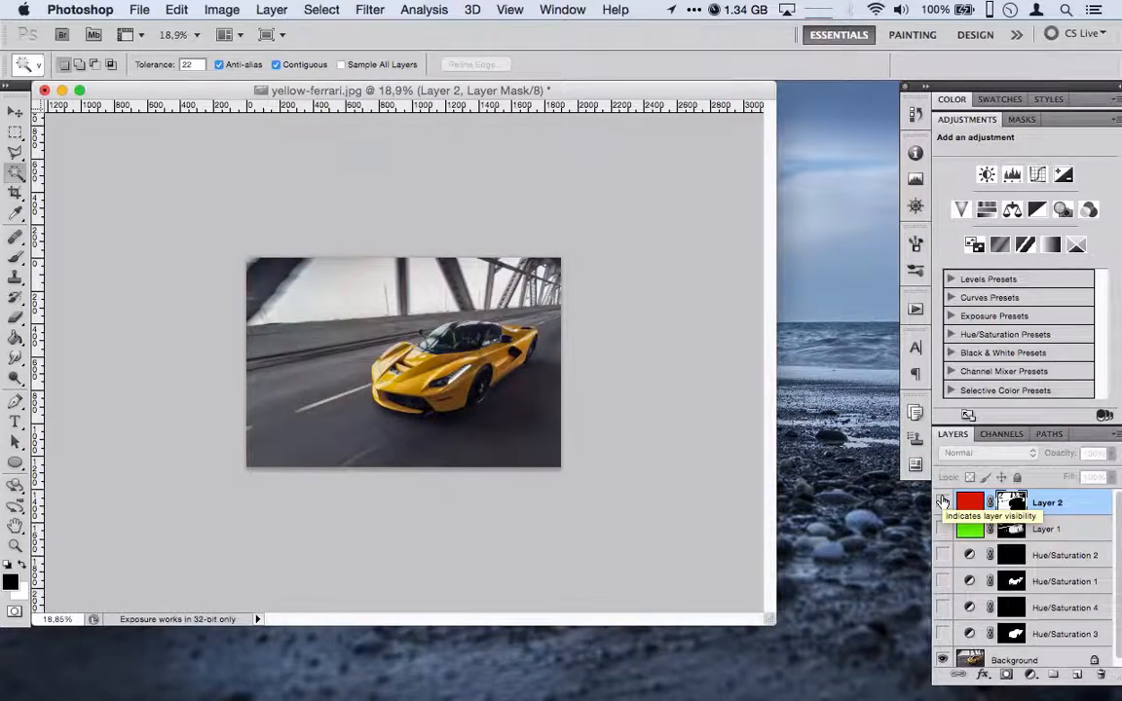
pyautogui.press('super+z')
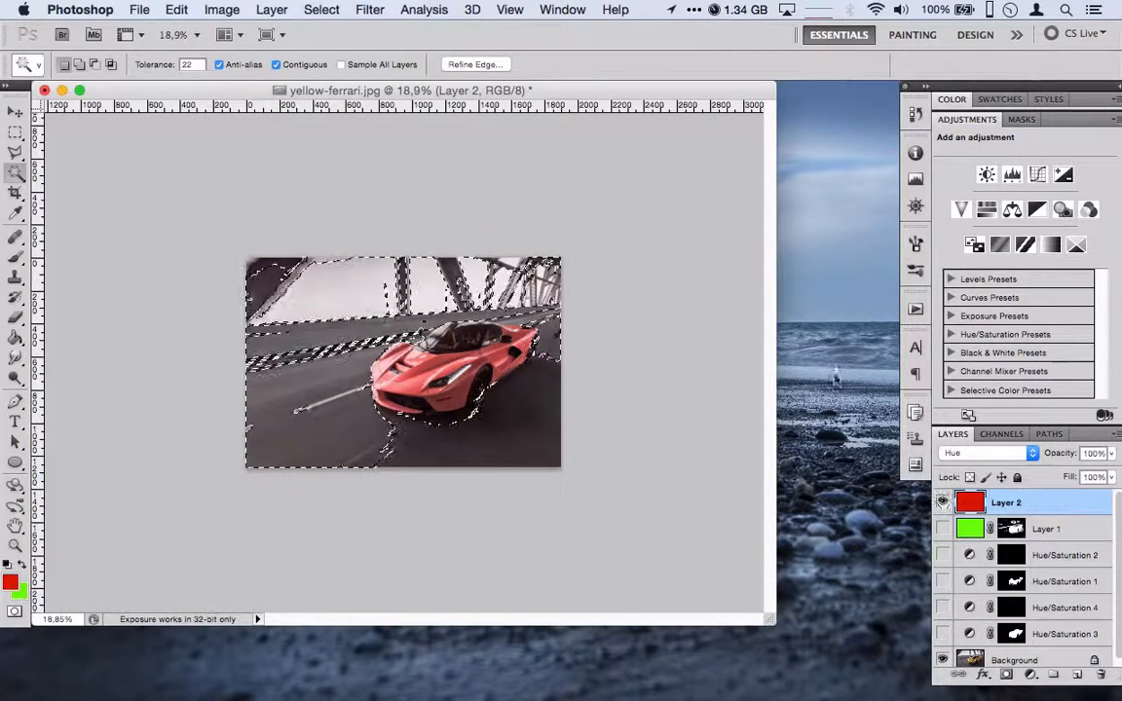
# Invert the selection, add it to Layer 2 as a layer mask, and check the masked car up close
pyautogui.click(321, 10)
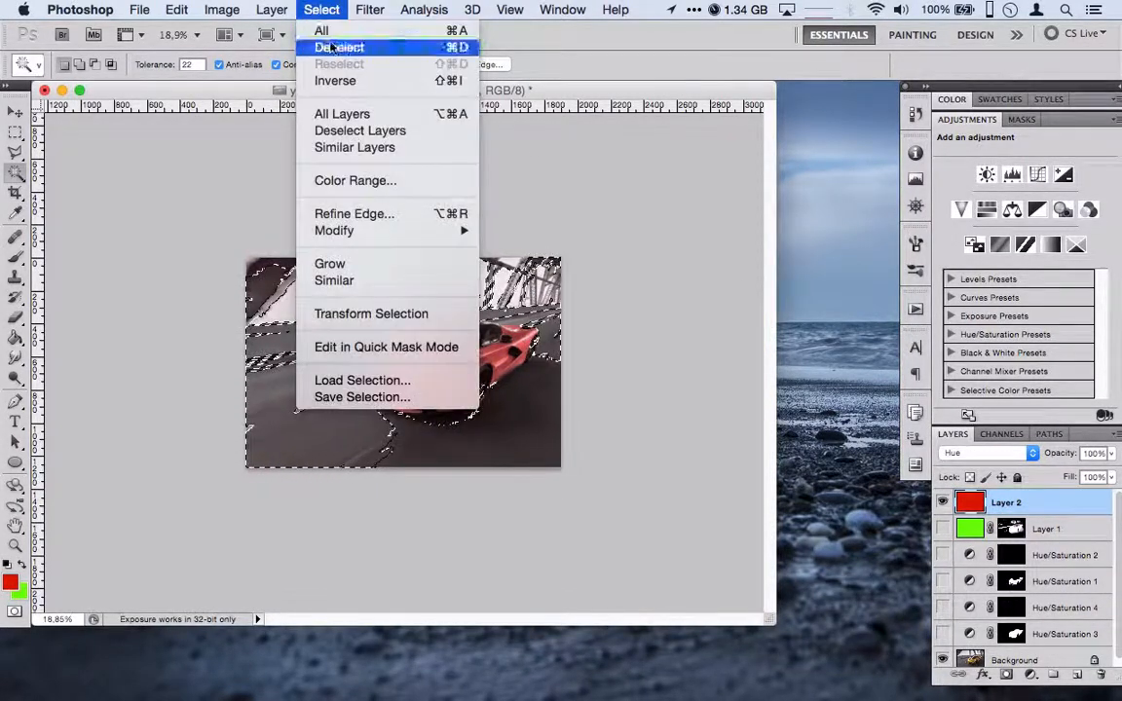
pyautogui.click(333, 82)
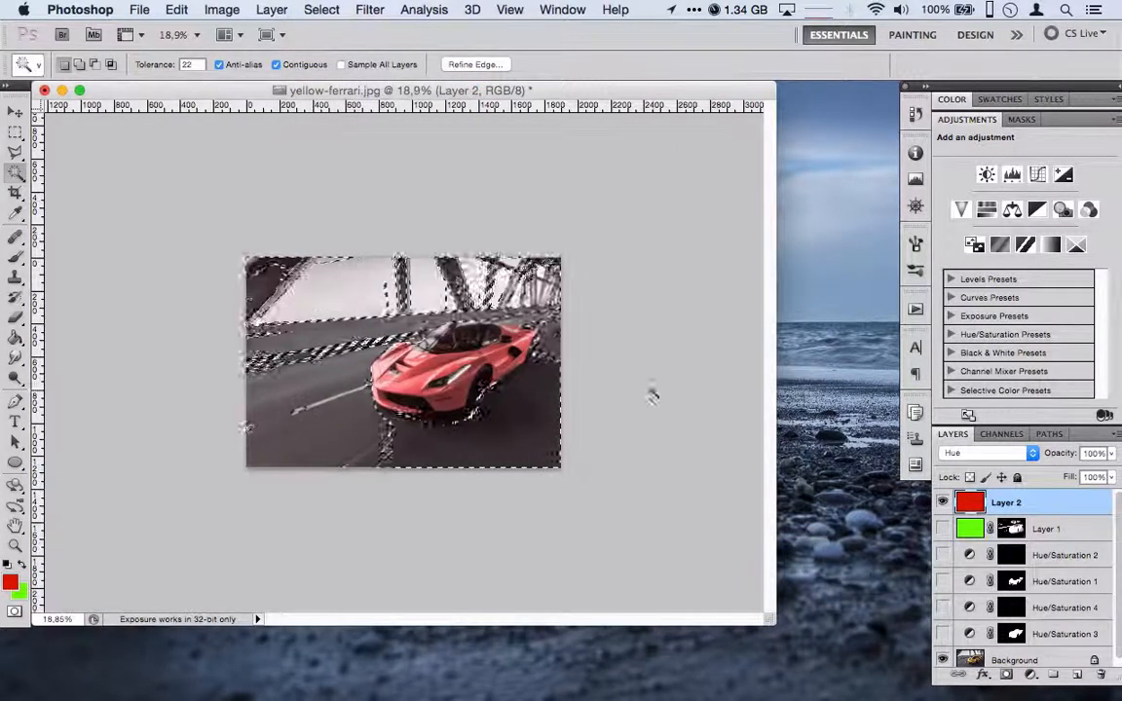
pyautogui.click(1006, 674)
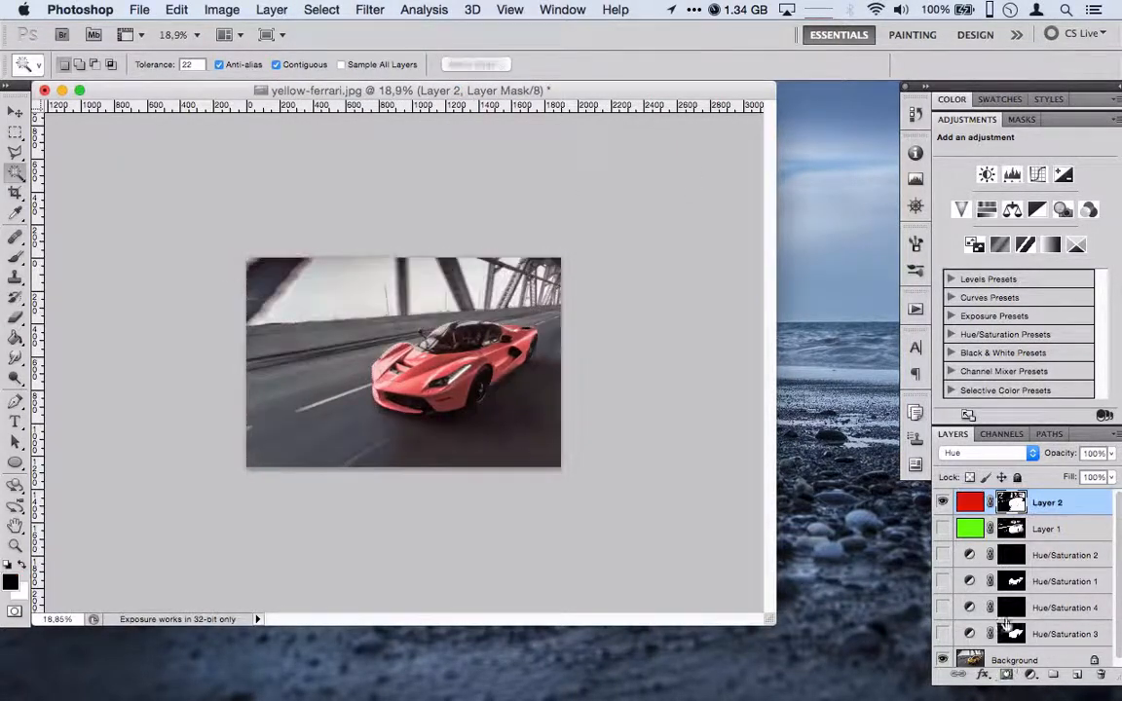
pyautogui.scroll(8, 451, 366)
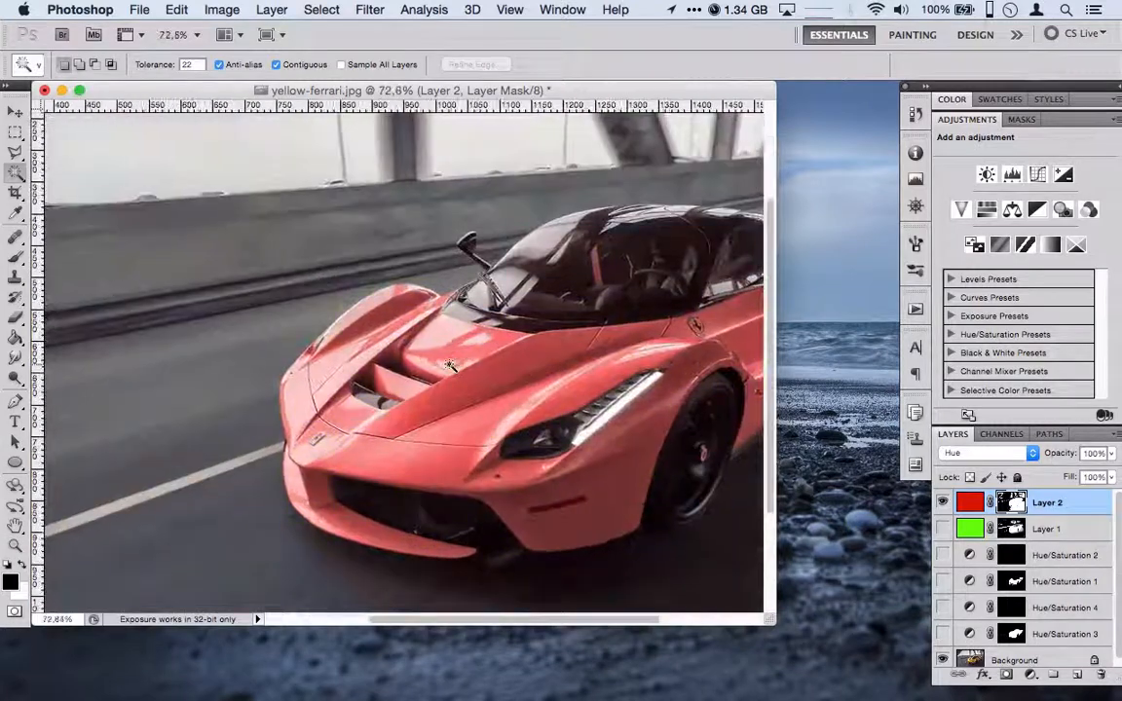
# Paint black with a 300 px brush on Layer 2's mask over the bridge girders and sky behind the car
pyautogui.scroll(-6, 451, 366)
pyautogui.scroll(2, 451, 366)
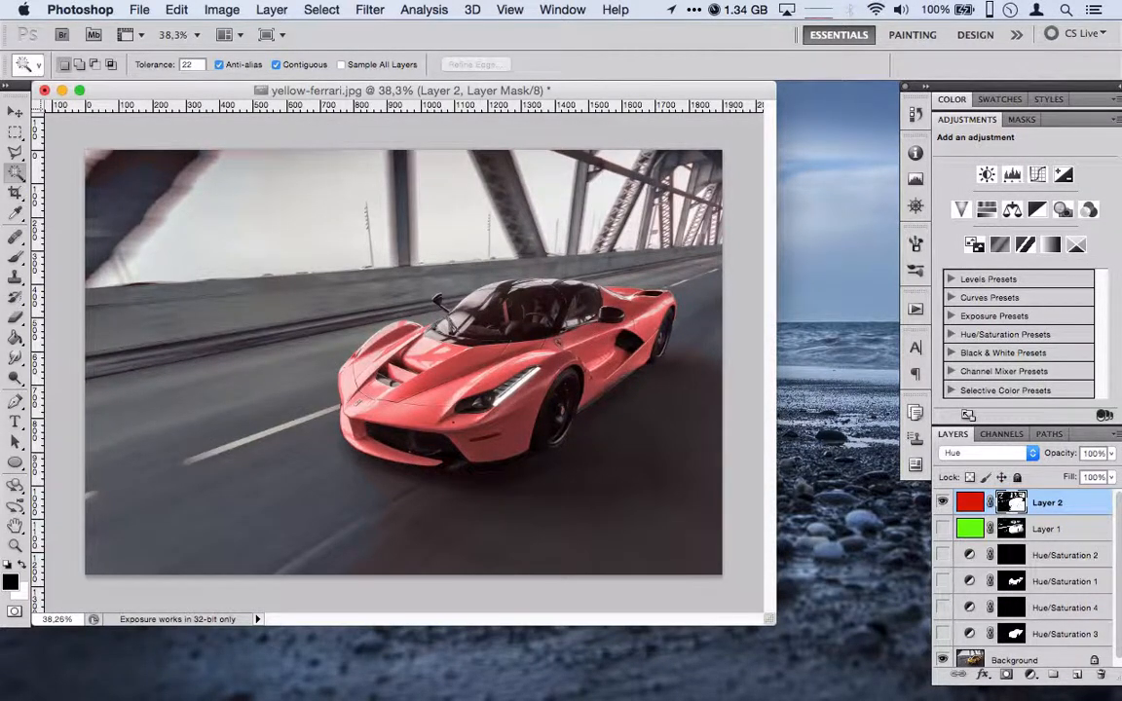
pyautogui.press('b')
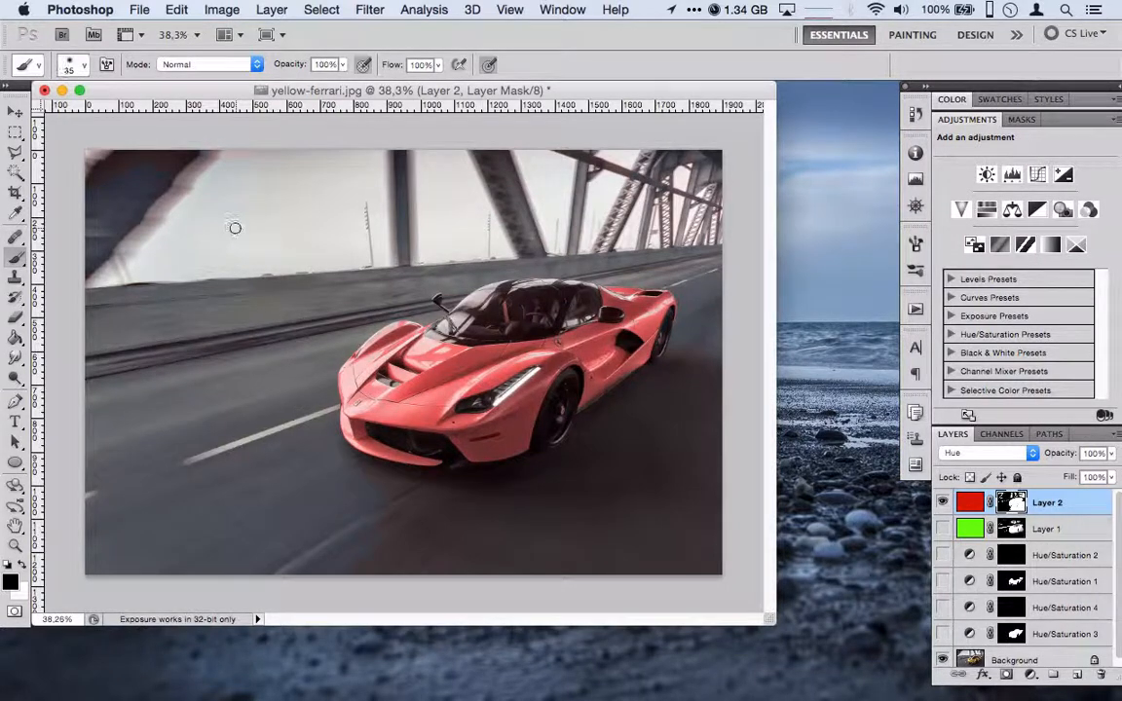
pyautogui.press(']')
pyautogui.press(']')
pyautogui.press(']')
pyautogui.press(']')
pyautogui.press(']')
pyautogui.moveTo(235, 227)
pyautogui.mouseDown()
pyautogui.moveTo(158, 203)
pyautogui.moveTo(192, 169)
pyautogui.moveTo(146, 148)
pyautogui.mouseUp()
pyautogui.moveTo(715, 193); pyautogui.dragTo(619, 202)
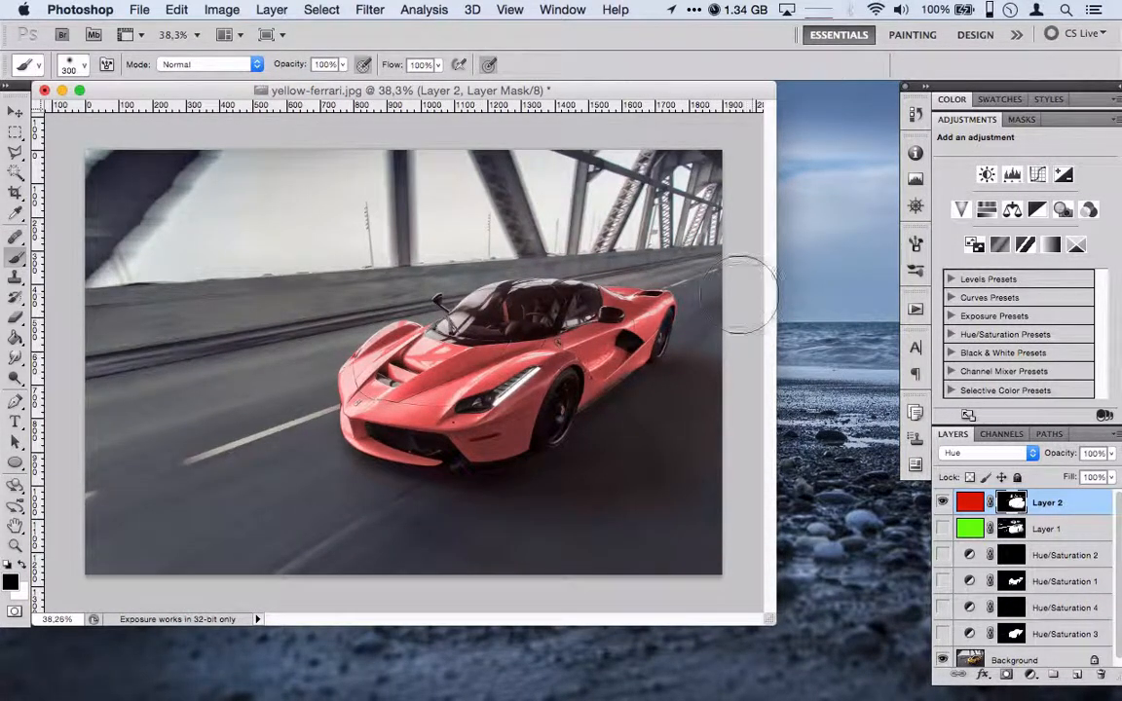
# Paint the front wheel, including its tyre and hub badge, out of Layer 2's mask with a smaller black brush
pyautogui.scroll(6, 475, 427)
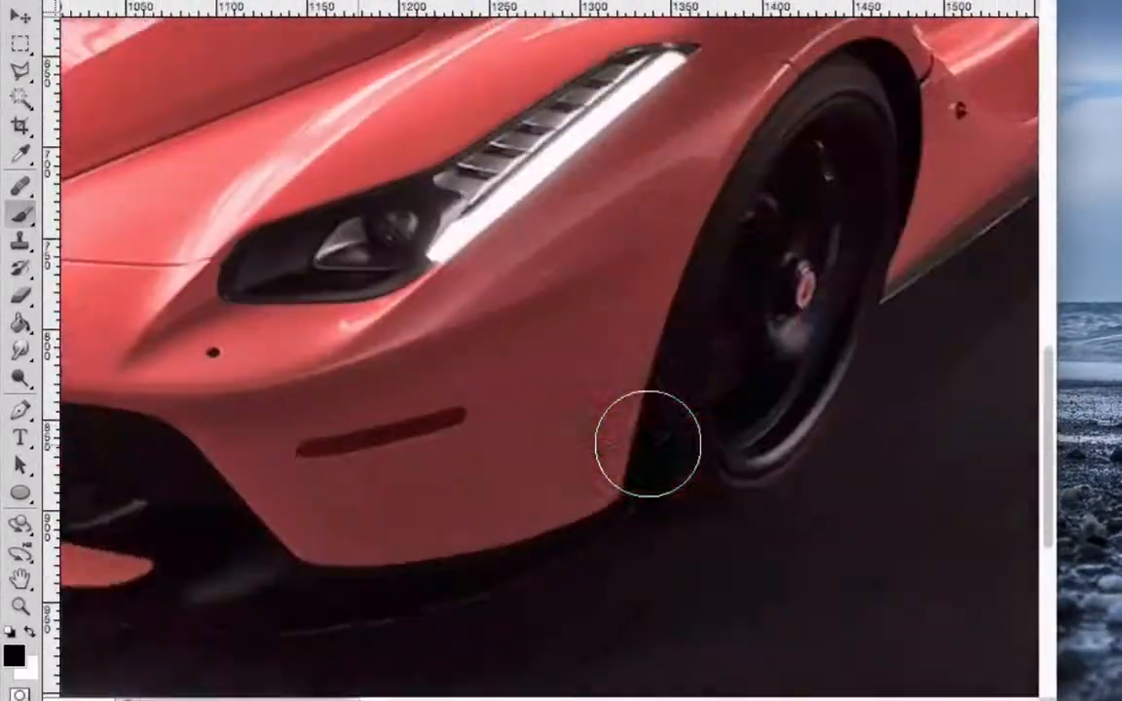
pyautogui.scroll(5, 648, 444)
pyautogui.hscroll(6, 648, 444)
pyautogui.scroll(-1, 647, 444)
pyautogui.press(']')
pyautogui.press(']')
pyautogui.press(']')
pyautogui.press(']')
pyautogui.press(']')
pyautogui.press(']')
pyautogui.press(']')
pyautogui.press(']')
pyautogui.press(']')
pyautogui.press('[')
pyautogui.press('[')
pyautogui.press('[')
pyautogui.press('[')
pyautogui.press('[')
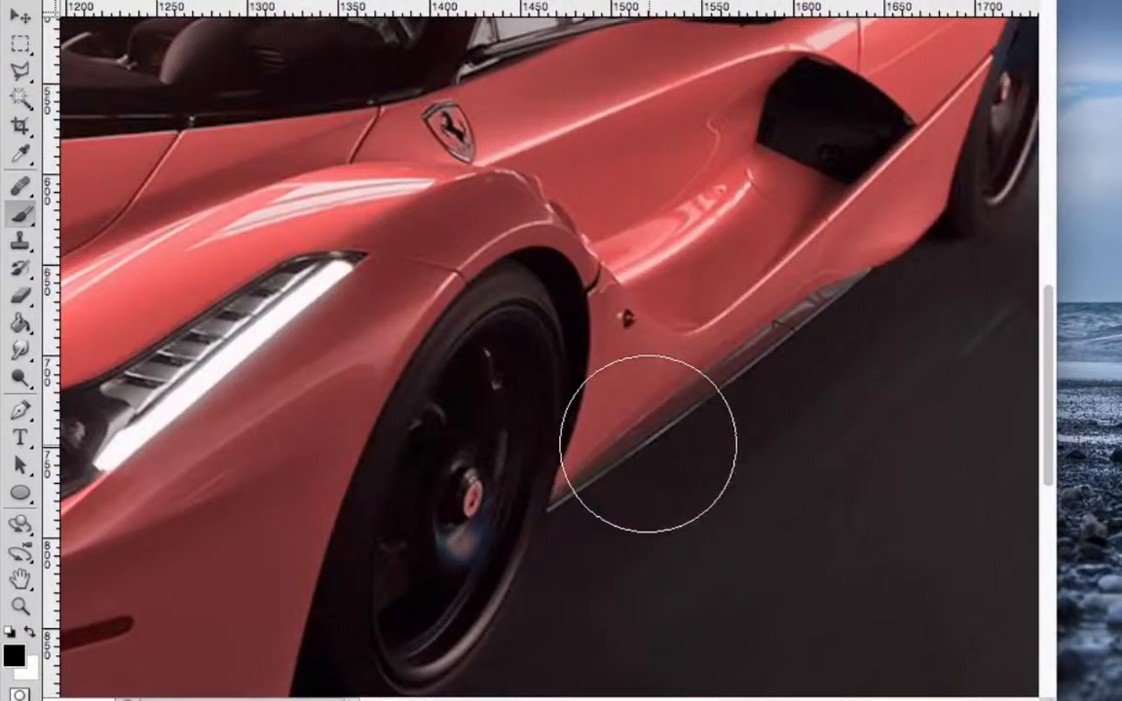
pyautogui.press('[')
pyautogui.press('[')
pyautogui.press('[')
pyautogui.press('[')
pyautogui.press('[')
pyautogui.press('[')
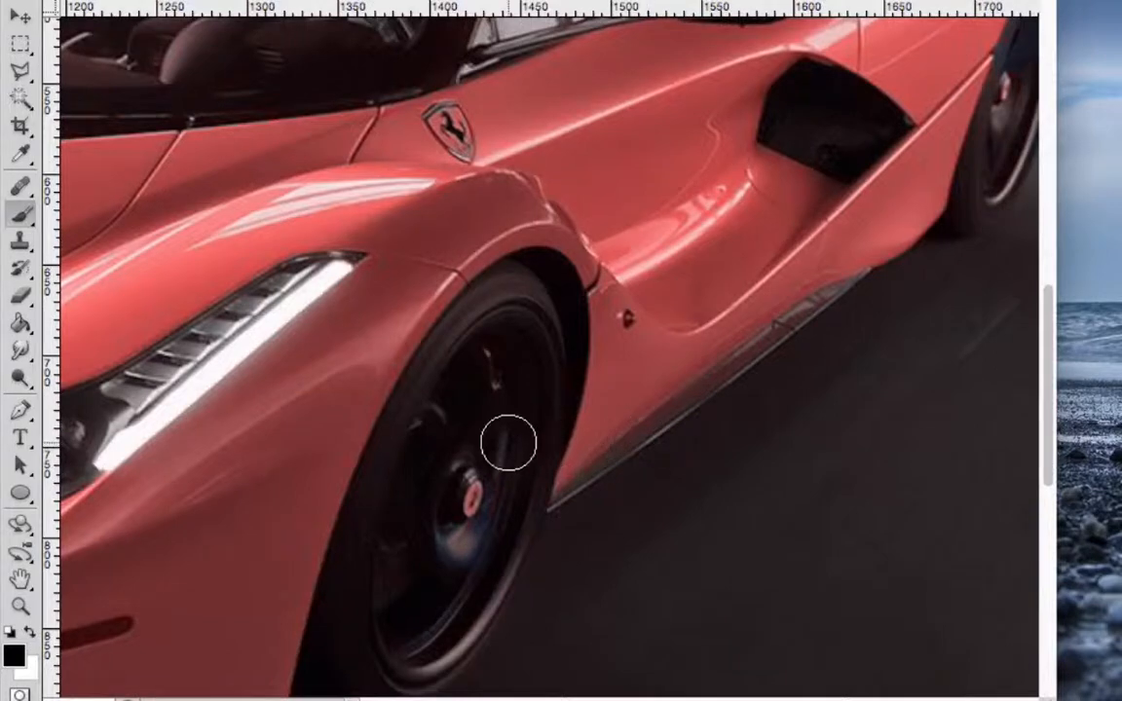
pyautogui.moveTo(508, 443)
pyautogui.mouseDown()
pyautogui.moveTo(483, 487)
pyautogui.moveTo(512, 358)
pyautogui.moveTo(446, 470)
pyautogui.moveTo(519, 310)
pyautogui.moveTo(495, 338)
pyautogui.moveTo(479, 330)
pyautogui.moveTo(512, 294)
pyautogui.moveTo(446, 367)
pyautogui.moveTo(403, 488)
pyautogui.moveTo(393, 619)
pyautogui.moveTo(407, 651)
pyautogui.moveTo(471, 588)
pyautogui.moveTo(503, 532)
pyautogui.moveTo(456, 629)
pyautogui.moveTo(428, 656)
pyautogui.moveTo(518, 469)
pyautogui.moveTo(532, 381)
pyautogui.moveTo(571, 297)
pyautogui.moveTo(524, 351)
pyautogui.moveTo(505, 431)
pyautogui.moveTo(520, 420)
pyautogui.moveTo(525, 371)
pyautogui.moveTo(449, 441)
pyautogui.moveTo(429, 521)
pyautogui.mouseUp()
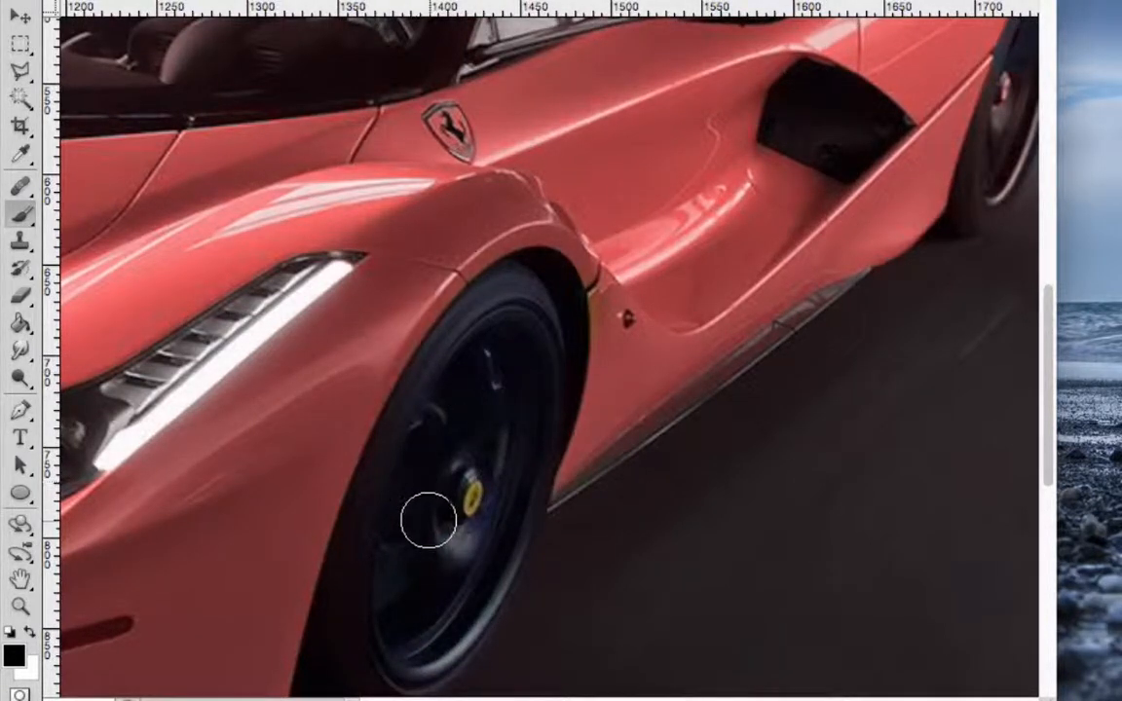
# Paint the rear wheel and its hub out of Layer 2's mask with a fine black brush
pyautogui.scroll(-10, 399, 648)
pyautogui.scroll(4, 398, 648)
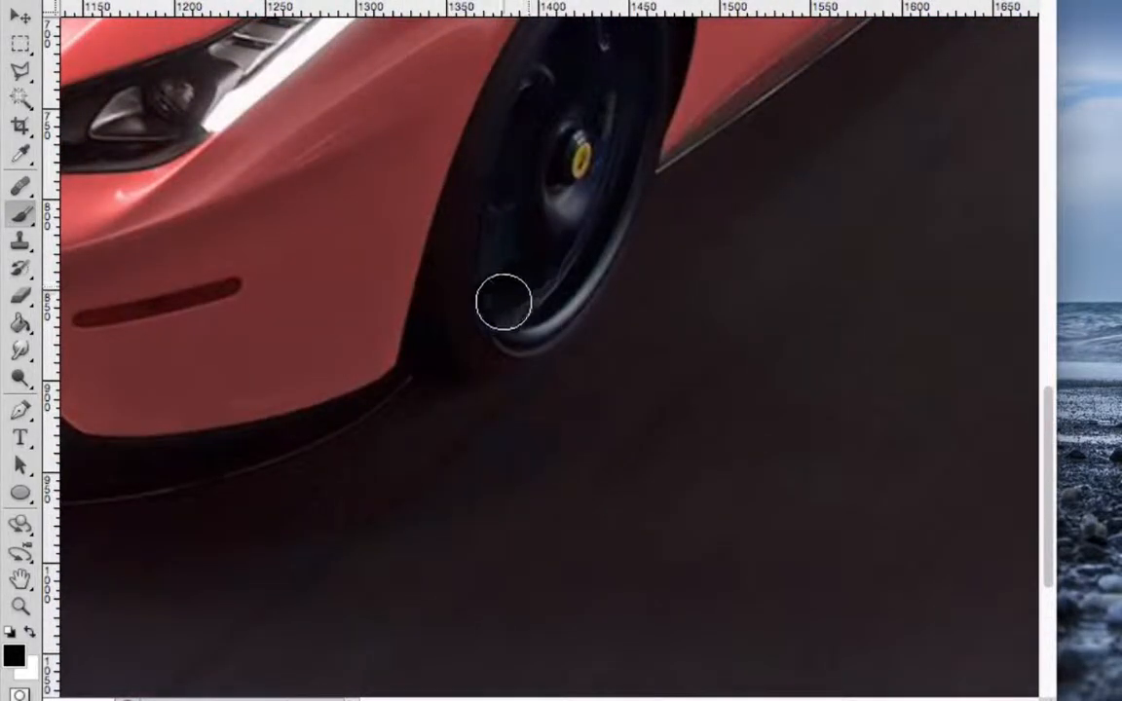
pyautogui.hscroll(10, 477, 323)
pyautogui.scroll(1, 668, 292)
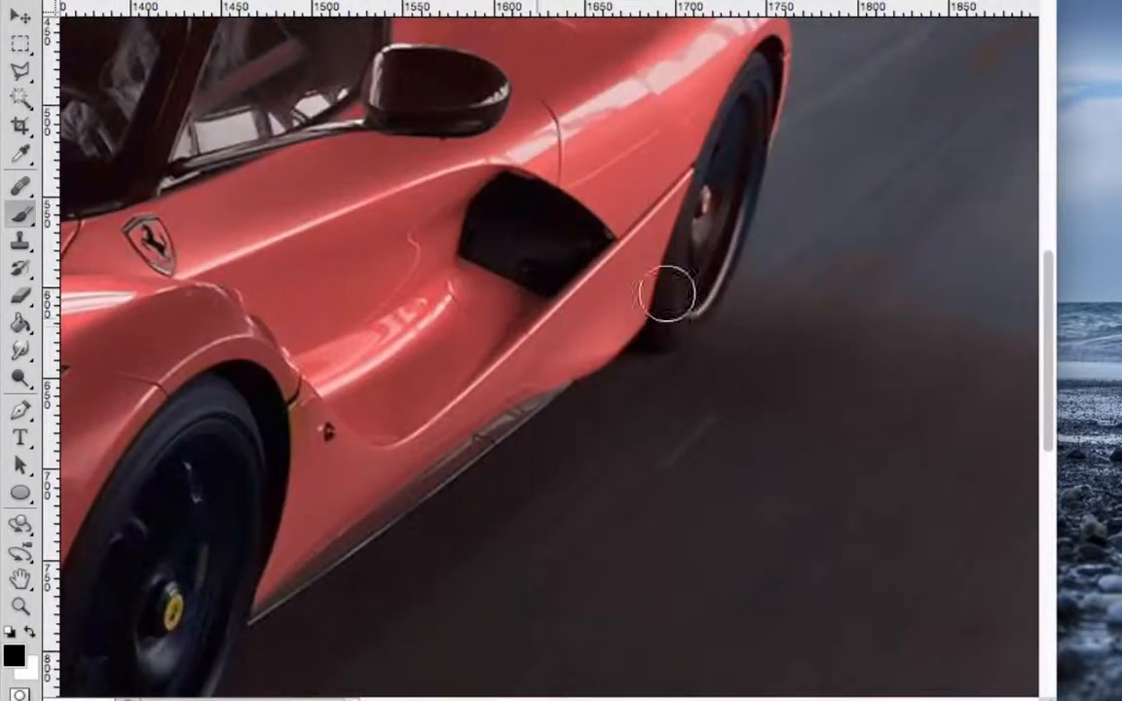
pyautogui.hscroll(5, 721, 188)
pyautogui.scroll(5, 721, 188)
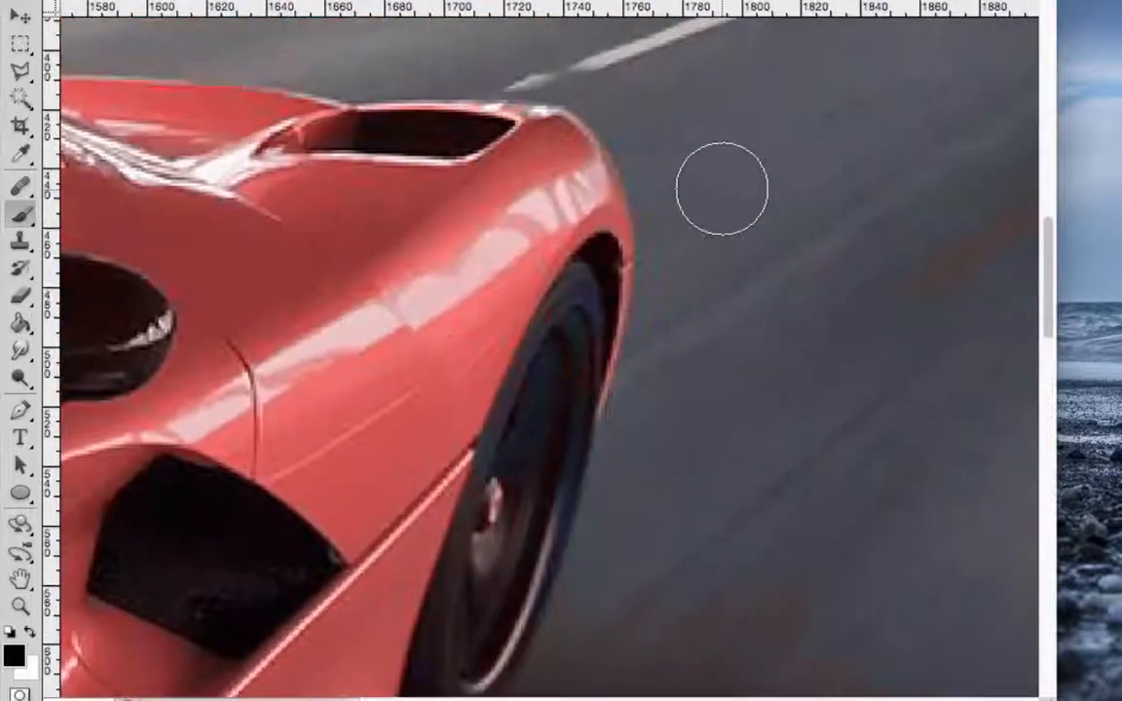
pyautogui.scroll(-5, 691, 200)
pyautogui.hscroll(-1, 691, 200)
pyautogui.press('[')
pyautogui.press('[')
pyautogui.press('[')
pyautogui.press('[')
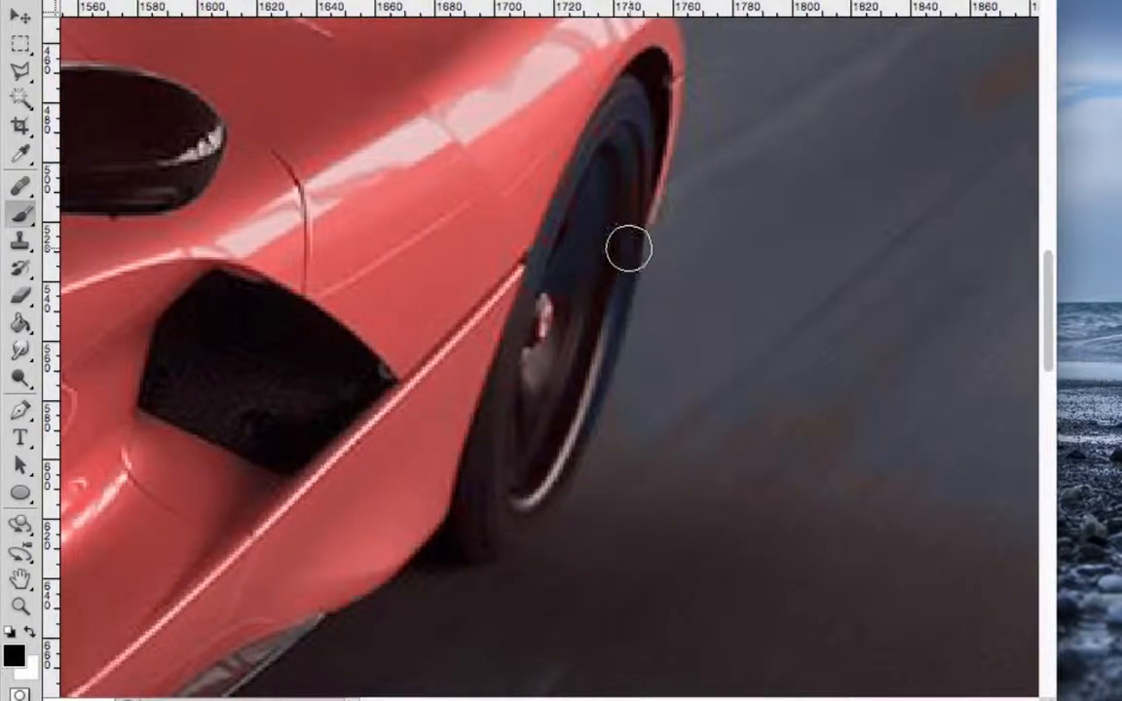
pyautogui.moveTo(628, 177)
pyautogui.mouseDown()
pyautogui.moveTo(627, 229)
pyautogui.moveTo(646, 173)
pyautogui.moveTo(606, 283)
pyautogui.moveTo(622, 113)
pyautogui.moveTo(567, 199)
pyautogui.moveTo(628, 98)
pyautogui.moveTo(522, 322)
pyautogui.moveTo(521, 395)
pyautogui.moveTo(561, 288)
pyautogui.moveTo(539, 431)
pyautogui.moveTo(583, 256)
pyautogui.moveTo(522, 427)
pyautogui.moveTo(521, 499)
pyautogui.moveTo(564, 382)
pyautogui.moveTo(520, 527)
pyautogui.moveTo(569, 413)
pyautogui.moveTo(587, 399)
pyautogui.moveTo(557, 488)
pyautogui.moveTo(521, 525)
pyautogui.moveTo(504, 523)
pyautogui.moveTo(517, 367)
pyautogui.moveTo(486, 472)
pyautogui.moveTo(509, 360)
pyautogui.moveTo(463, 526)
pyautogui.moveTo(468, 516)
pyautogui.moveTo(477, 528)
pyautogui.moveTo(499, 500)
pyautogui.moveTo(521, 354)
pyautogui.moveTo(554, 303)
pyautogui.moveTo(549, 369)
pyautogui.moveTo(576, 338)
pyautogui.moveTo(568, 382)
pyautogui.moveTo(640, 174)
pyautogui.moveTo(576, 436)
pyautogui.moveTo(526, 522)
pyautogui.mouseUp()
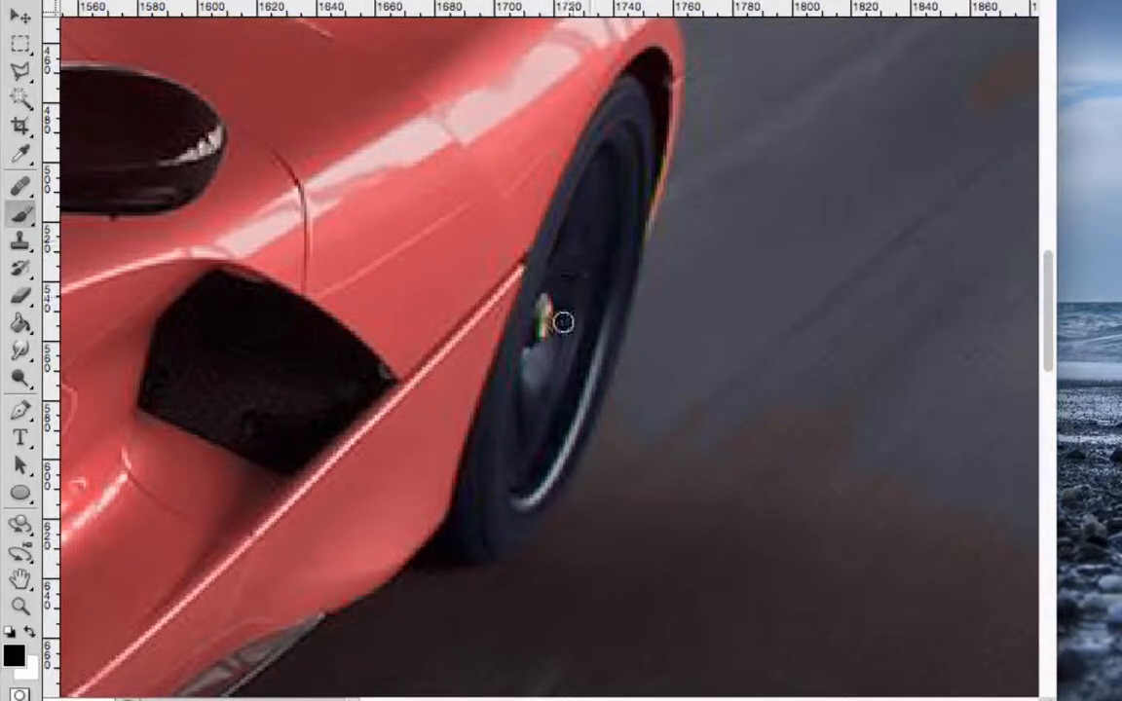
pyautogui.scroll(-1, 580, 233)
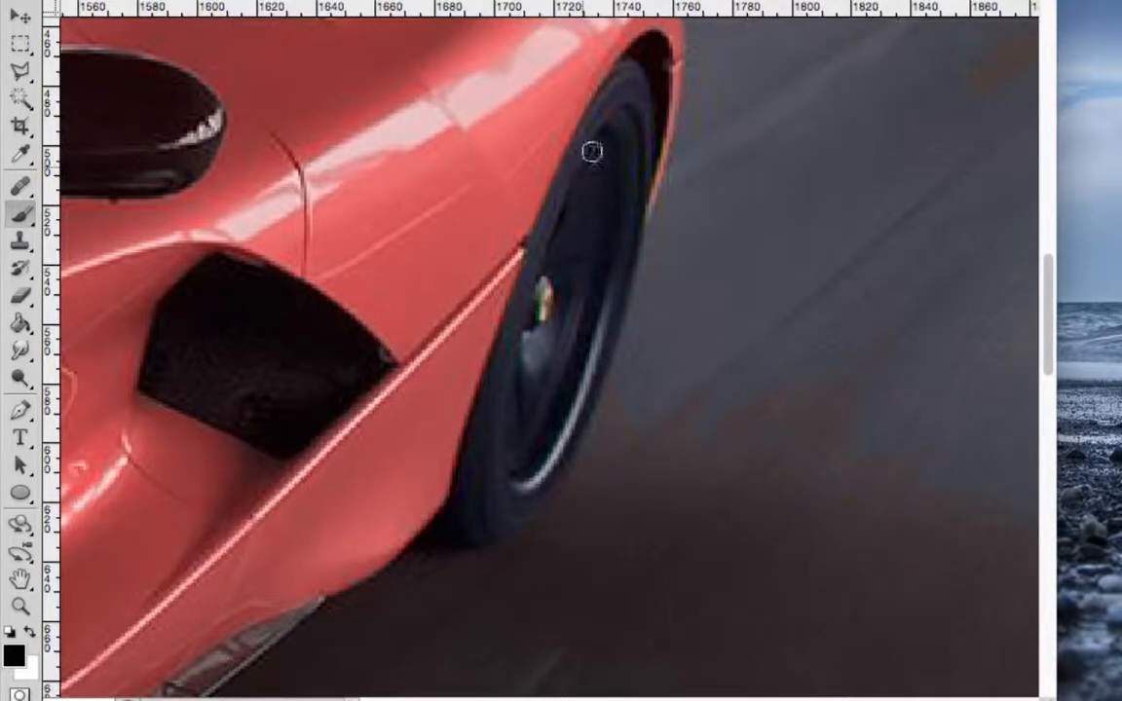
# Try masking the windshield and interior out of Layer 2 with a black 35 px brush at 100% opacity
pyautogui.scroll(-7, 581, 374)
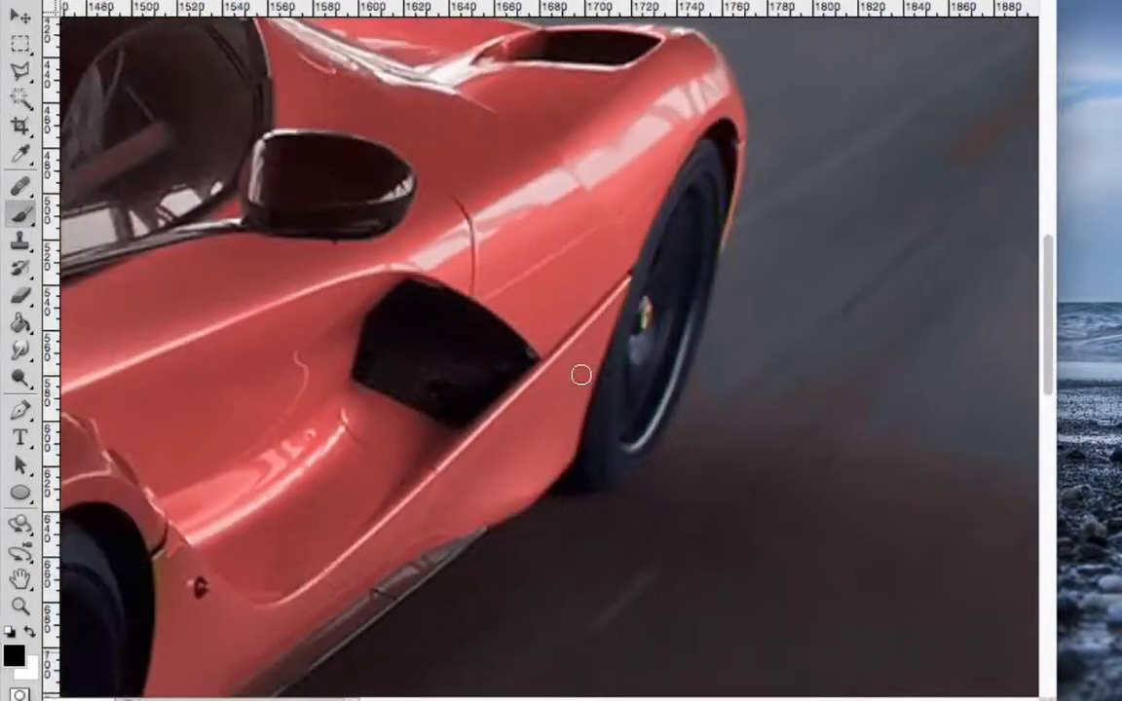
pyautogui.scroll(2, 581, 375)
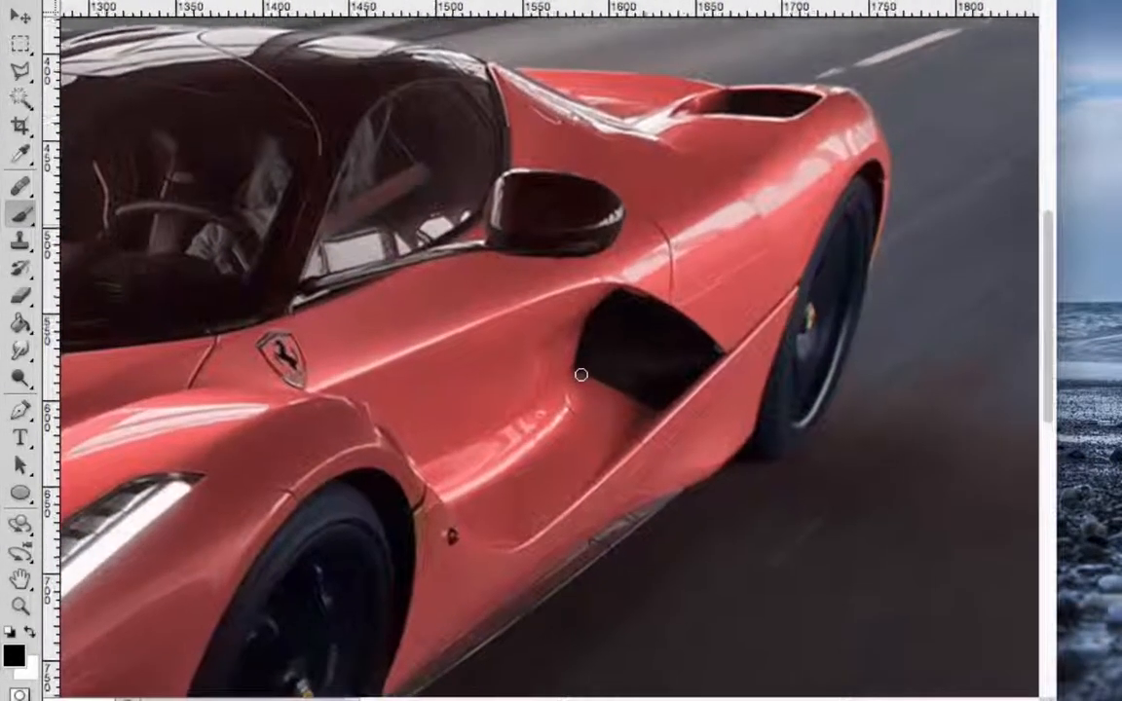
pyautogui.scroll(-2, 581, 375)
pyautogui.scroll(5, 581, 375)
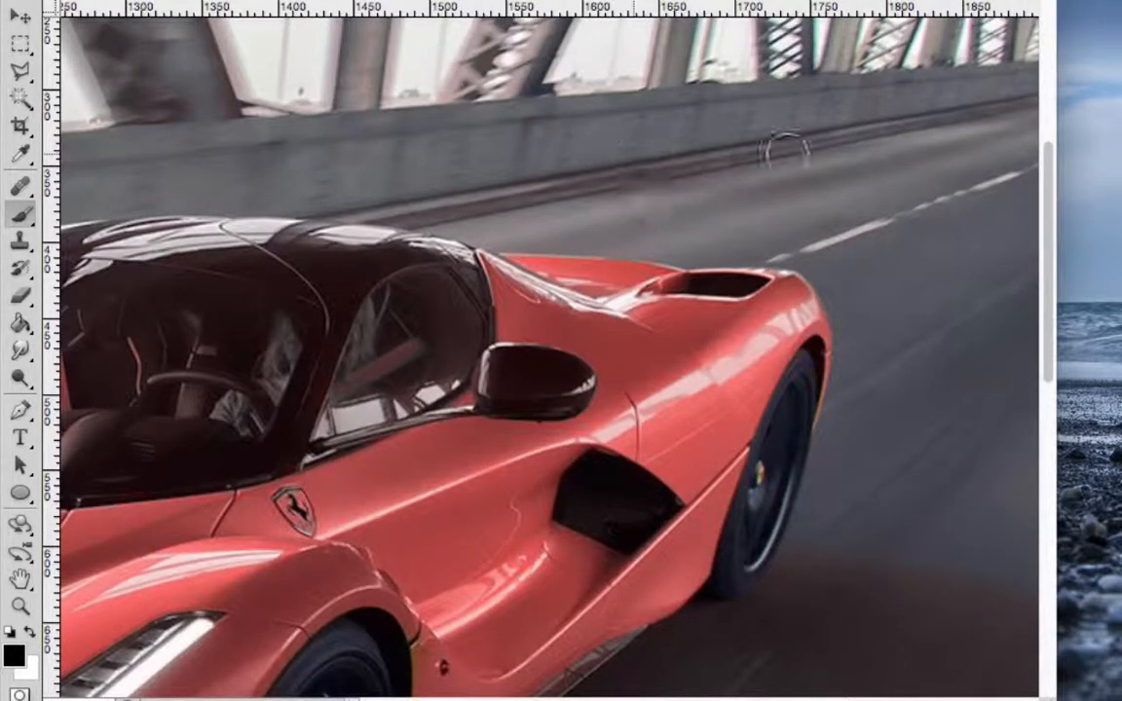
pyautogui.hscroll(-10, 338, 266)
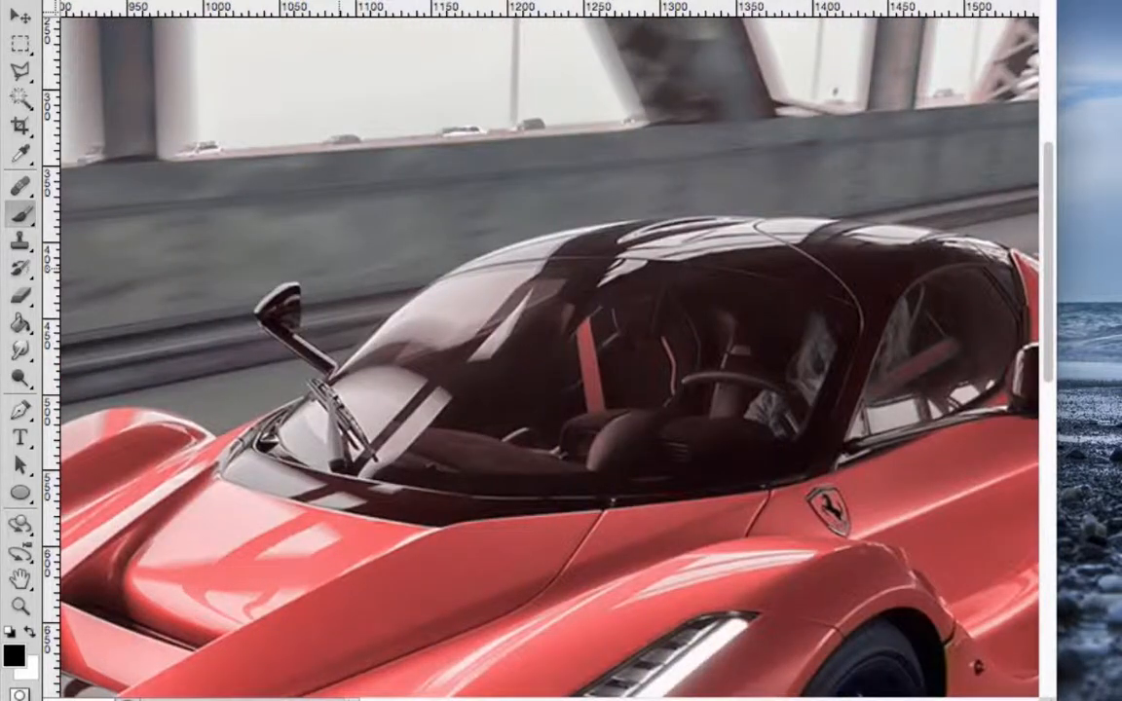
pyautogui.moveTo(826, 438)
pyautogui.mouseDown()
pyautogui.moveTo(873, 282)
pyautogui.moveTo(813, 437)
pyautogui.moveTo(755, 465)
pyautogui.moveTo(567, 489)
pyautogui.moveTo(457, 484)
pyautogui.moveTo(376, 469)
pyautogui.moveTo(307, 418)
pyautogui.moveTo(607, 443)
pyautogui.moveTo(771, 435)
pyautogui.moveTo(685, 431)
pyautogui.moveTo(650, 275)
pyautogui.moveTo(673, 431)
pyautogui.moveTo(636, 315)
pyautogui.moveTo(638, 433)
pyautogui.moveTo(629, 274)
pyautogui.moveTo(560, 316)
pyautogui.moveTo(544, 424)
pyautogui.moveTo(598, 271)
pyautogui.moveTo(478, 380)
pyautogui.moveTo(558, 273)
pyautogui.moveTo(501, 266)
pyautogui.moveTo(770, 266)
pyautogui.moveTo(690, 279)
pyautogui.moveTo(798, 310)
pyautogui.moveTo(745, 358)
pyautogui.moveTo(785, 350)
pyautogui.moveTo(767, 424)
pyautogui.moveTo(769, 344)
pyautogui.moveTo(693, 418)
pyautogui.moveTo(757, 285)
pyautogui.moveTo(643, 363)
pyautogui.moveTo(654, 296)
pyautogui.moveTo(583, 320)
pyautogui.mouseUp()
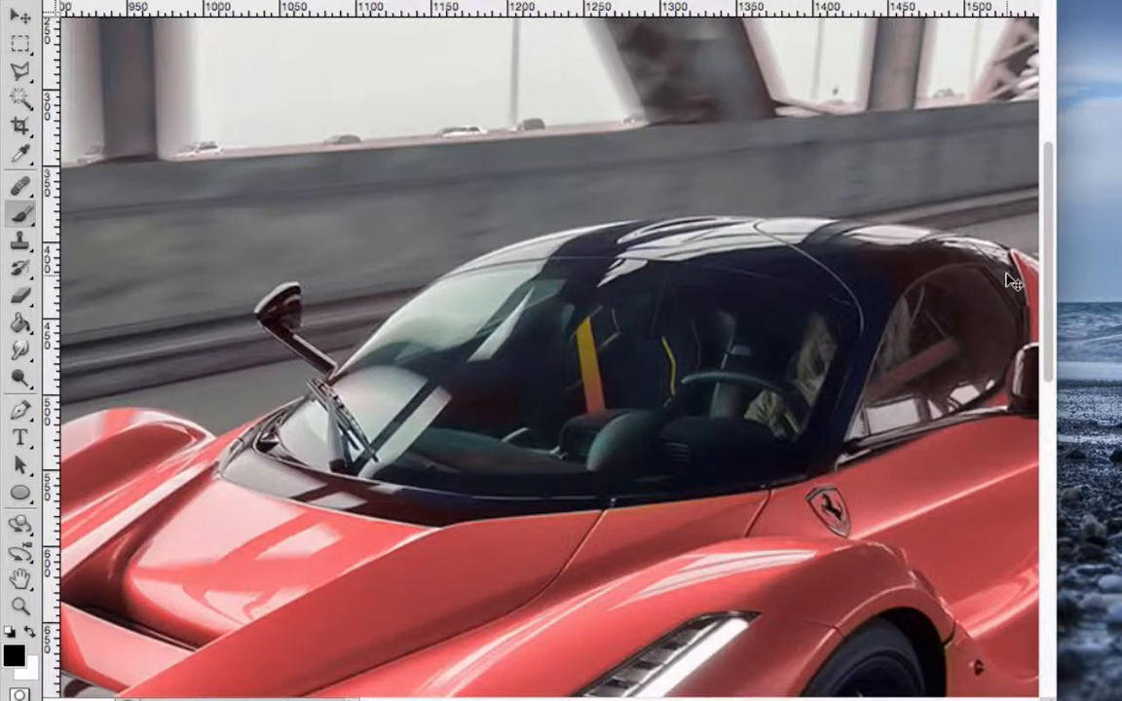
pyautogui.moveTo(645, 445)
pyautogui.mouseDown()
pyautogui.moveTo(750, 393)
pyautogui.moveTo(827, 414)
pyautogui.moveTo(725, 394)
pyautogui.moveTo(711, 413)
pyautogui.moveTo(638, 380)
pyautogui.mouseUp()
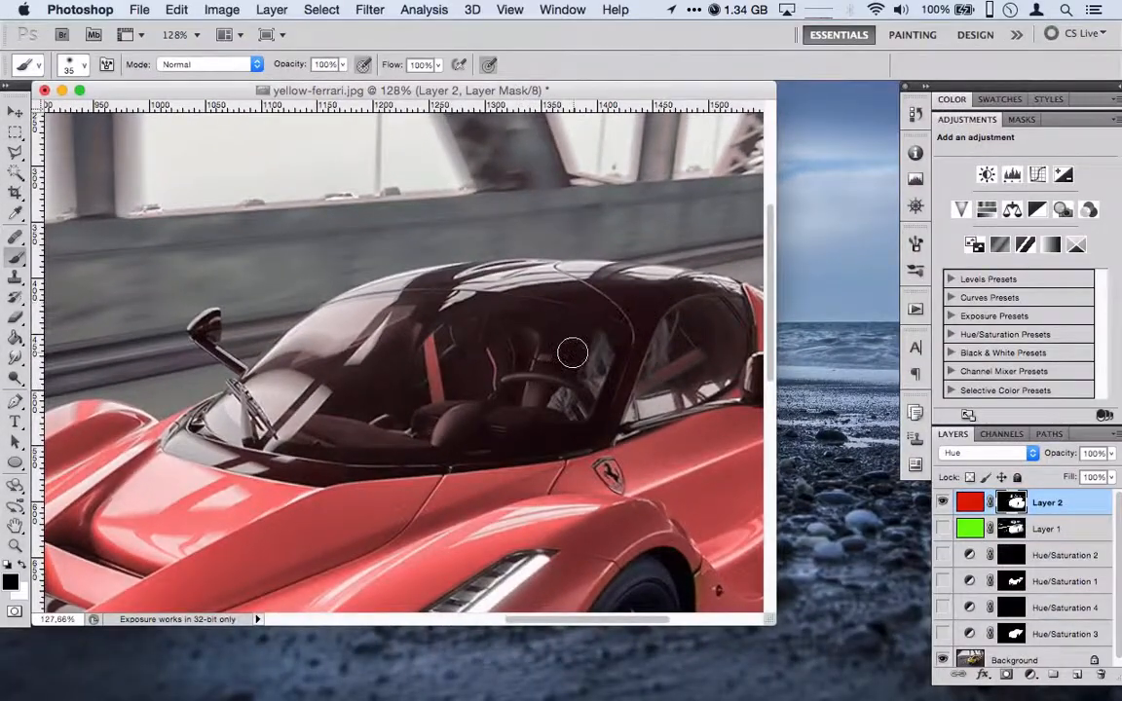
# Try masking the windshield and interior on Layer 2 with the black brush at 67% opacity
pyautogui.hscroll(5, 572, 353)
pyautogui.scroll(-2, 573, 353)
pyautogui.hscroll(-3, 573, 353)
pyautogui.scroll(2, 573, 352)
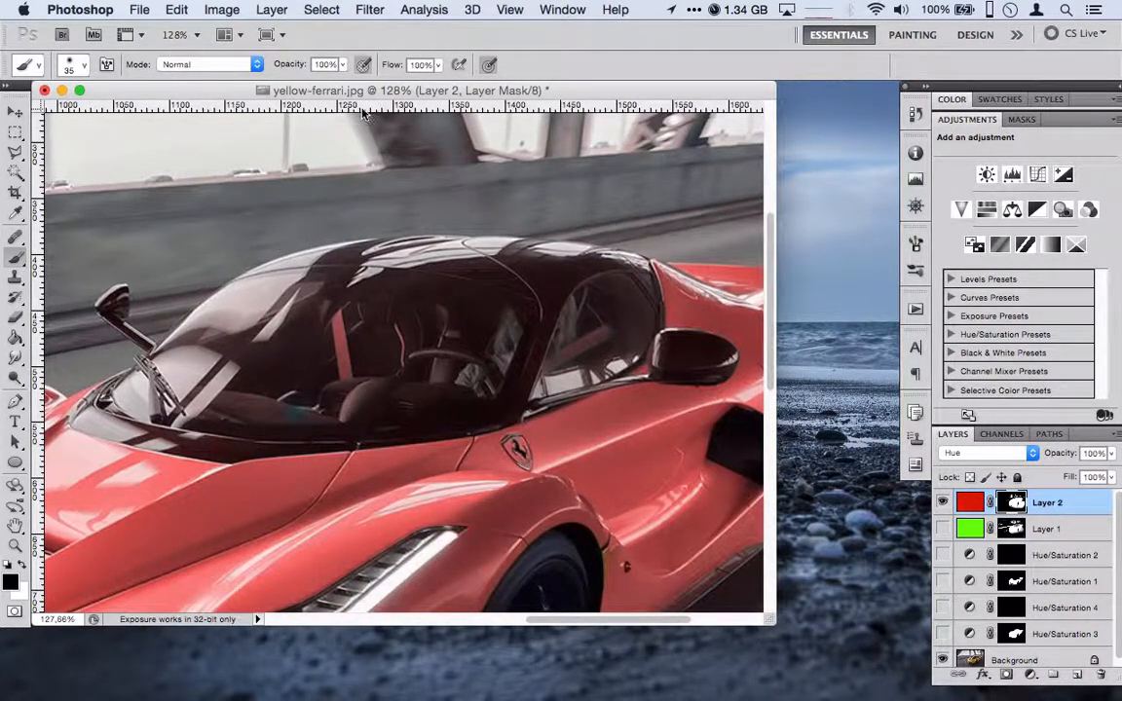
pyautogui.moveTo(343, 64); pyautogui.dragTo(285, 72)
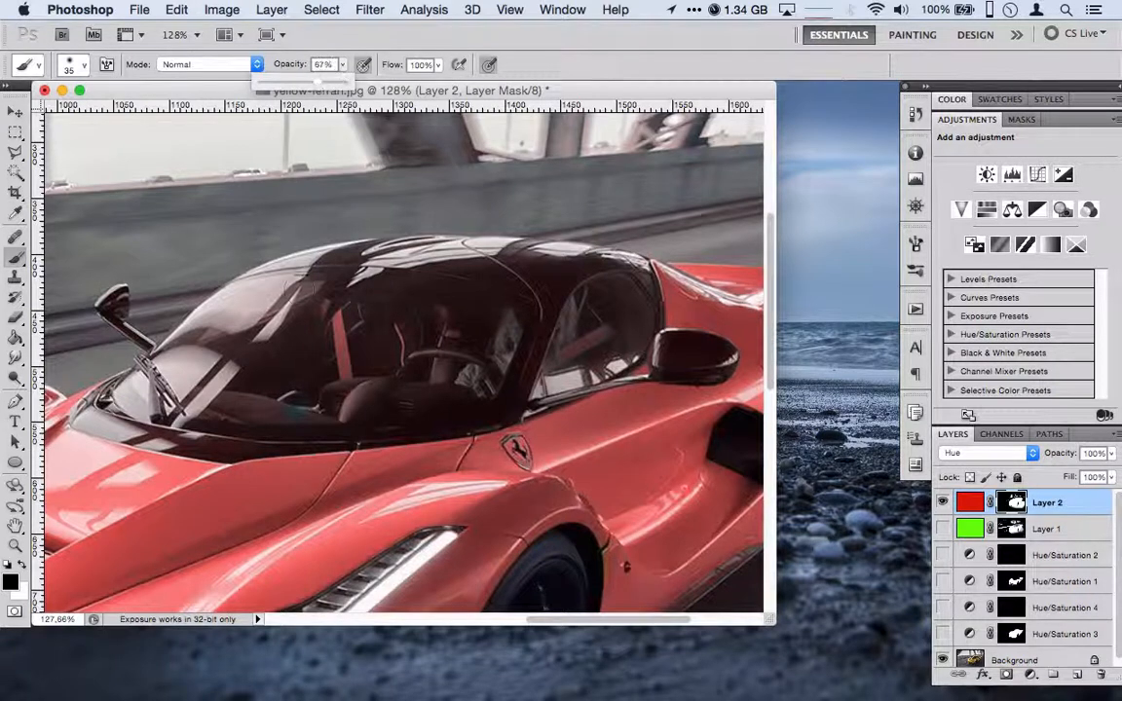
pyautogui.moveTo(289, 353)
pyautogui.mouseDown()
pyautogui.moveTo(300, 401)
pyautogui.moveTo(255, 366)
pyautogui.moveTo(271, 418)
pyautogui.mouseUp()
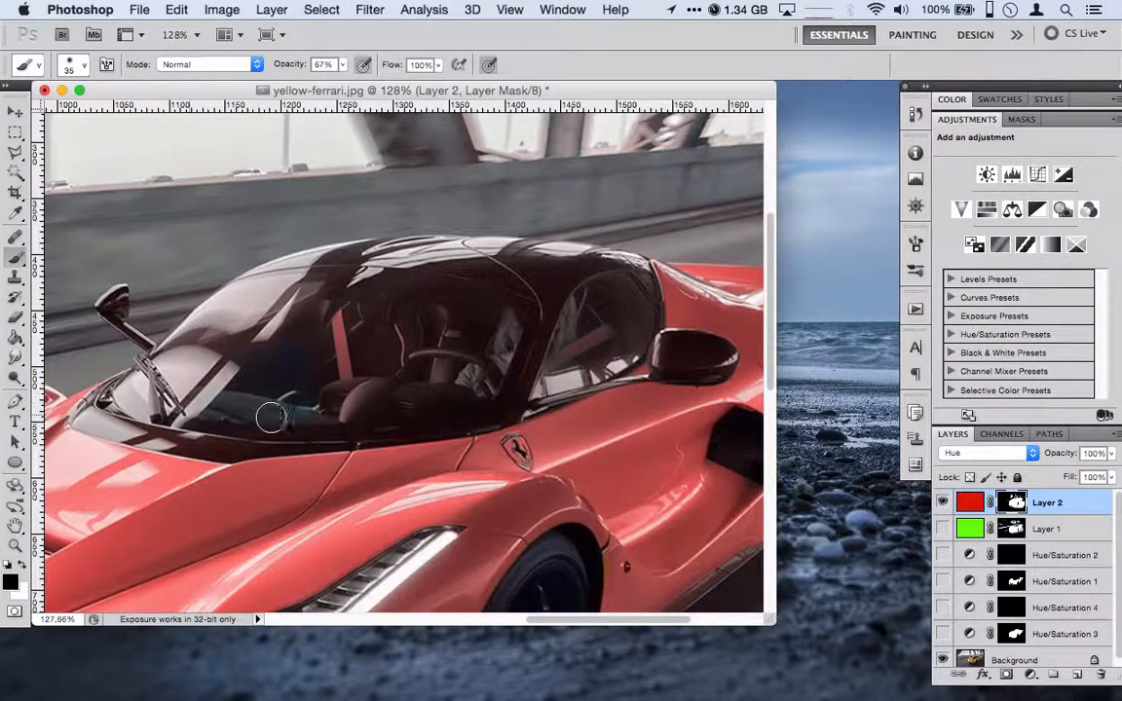
pyautogui.moveTo(385, 417)
pyautogui.mouseDown()
pyautogui.moveTo(408, 400)
pyautogui.moveTo(375, 356)
pyautogui.moveTo(355, 351)
pyautogui.mouseUp()
# Restore Layer 2's tint on the windshield by painting its mask white, raising the brush opacity to 100%
pyautogui.moveTo(434, 299)
pyautogui.mouseDown()
pyautogui.moveTo(397, 420)
pyautogui.moveTo(371, 390)
pyautogui.moveTo(333, 409)
pyautogui.moveTo(323, 398)
pyautogui.moveTo(359, 403)
pyautogui.moveTo(279, 406)
pyautogui.moveTo(434, 389)
pyautogui.moveTo(562, 358)
pyautogui.moveTo(345, 413)
pyautogui.moveTo(308, 400)
pyautogui.mouseUp()
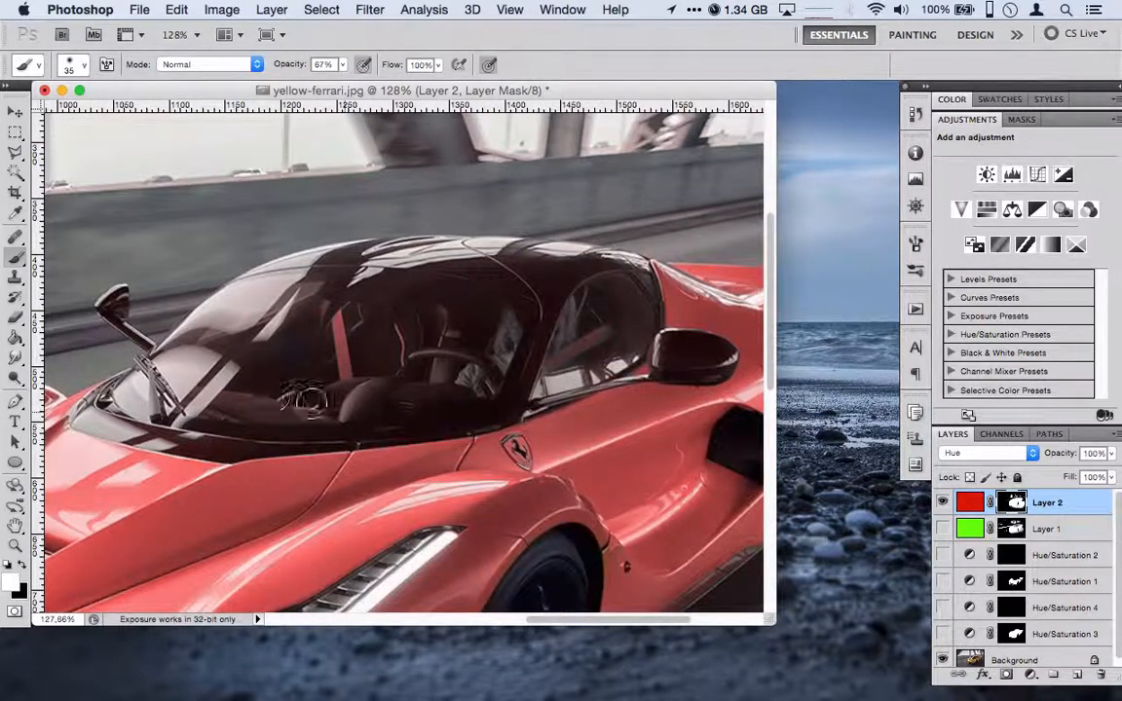
pyautogui.click(342, 65)
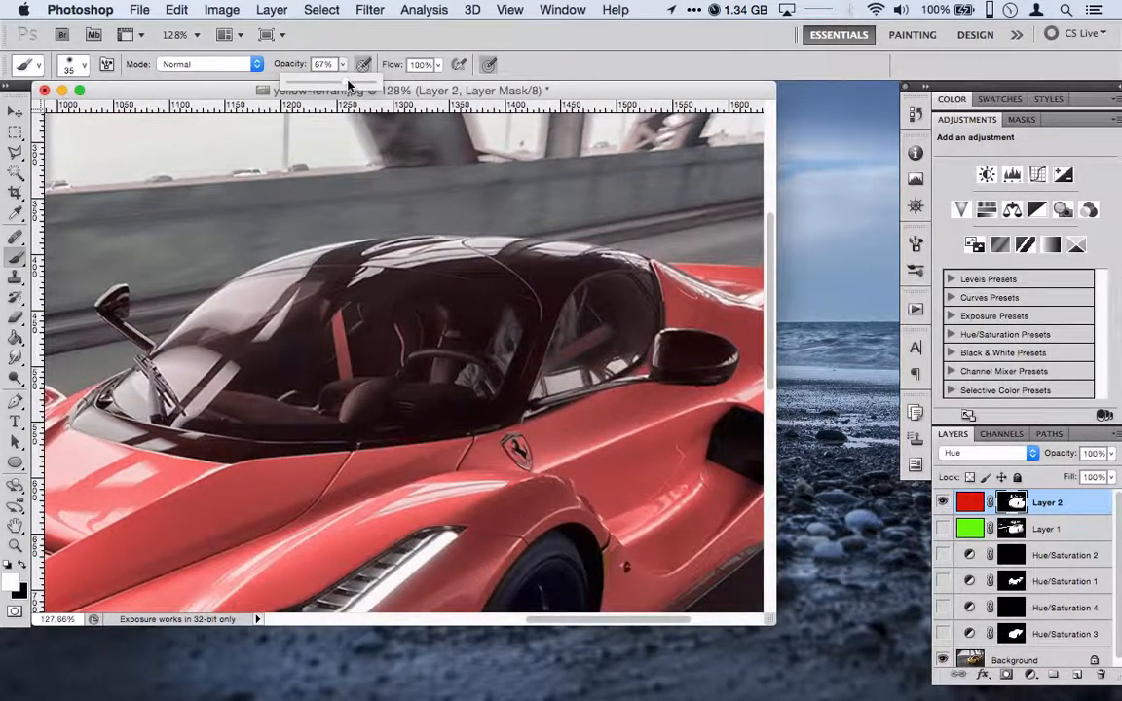
pyautogui.moveTo(316, 412)
pyautogui.mouseDown()
pyautogui.moveTo(263, 375)
pyautogui.moveTo(385, 354)
pyautogui.moveTo(448, 310)
pyautogui.moveTo(516, 318)
pyautogui.moveTo(523, 260)
pyautogui.moveTo(594, 351)
pyautogui.moveTo(511, 278)
pyautogui.moveTo(526, 370)
pyautogui.mouseUp()
pyautogui.hscroll(10, 526, 371)
pyautogui.scroll(2, 526, 371)
pyautogui.hscroll(-15, 526, 371)
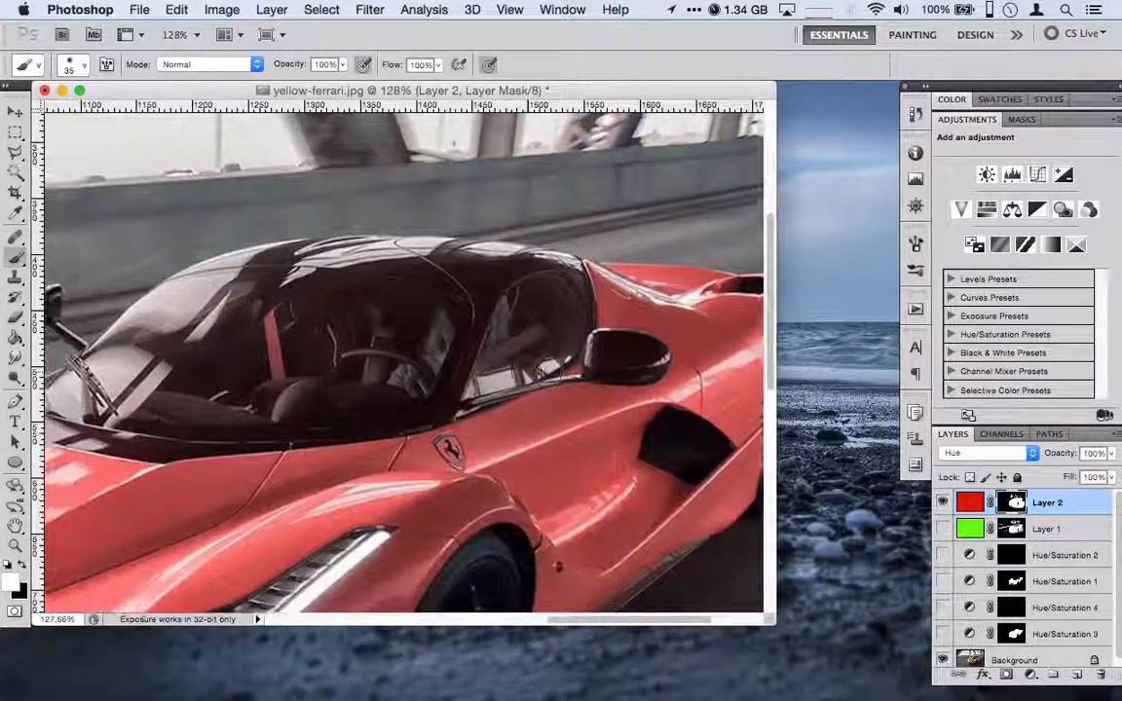
# Lightly mask the windshield, side window and roof on Layer 2 with a black brush at 13% opacity
pyautogui.hscroll(5, 523, 371)
pyautogui.scroll(-2, 523, 371)
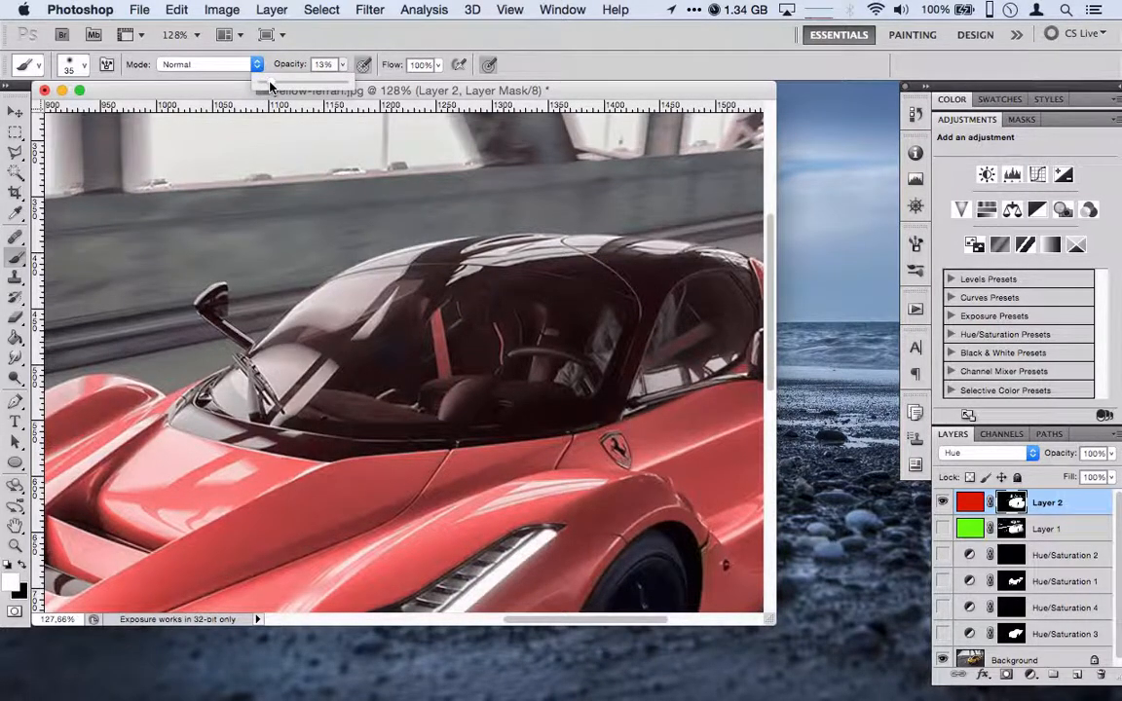
pyautogui.press('x')
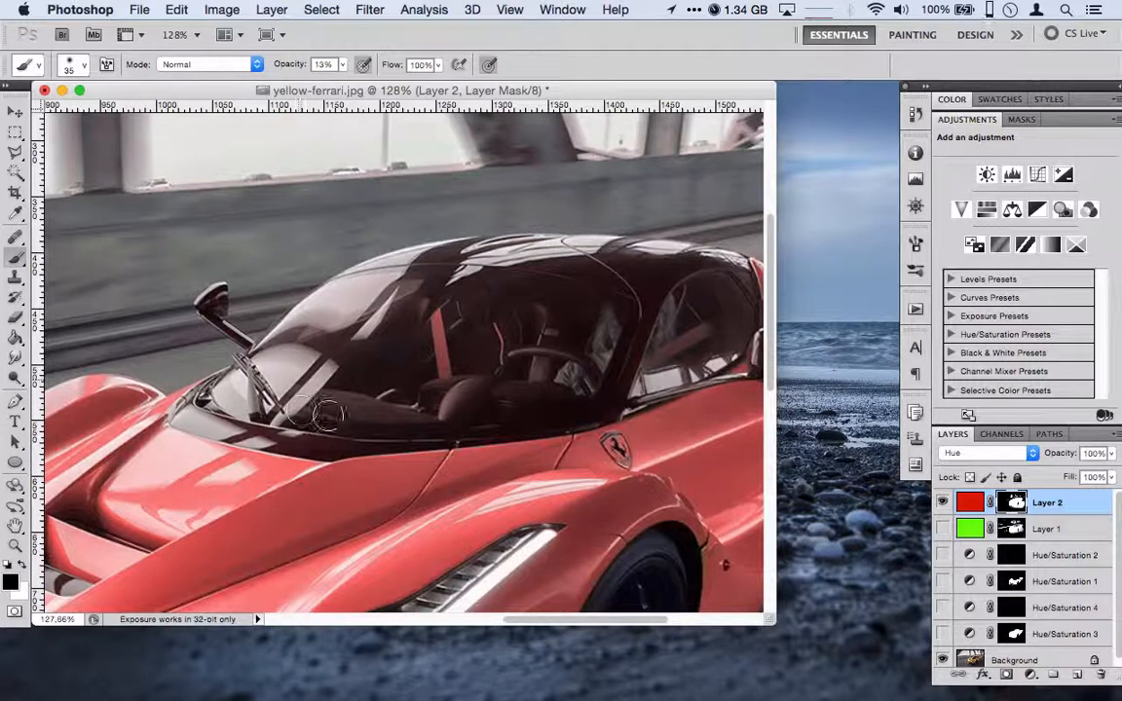
pyautogui.moveTo(407, 328); pyautogui.dragTo(385, 388)
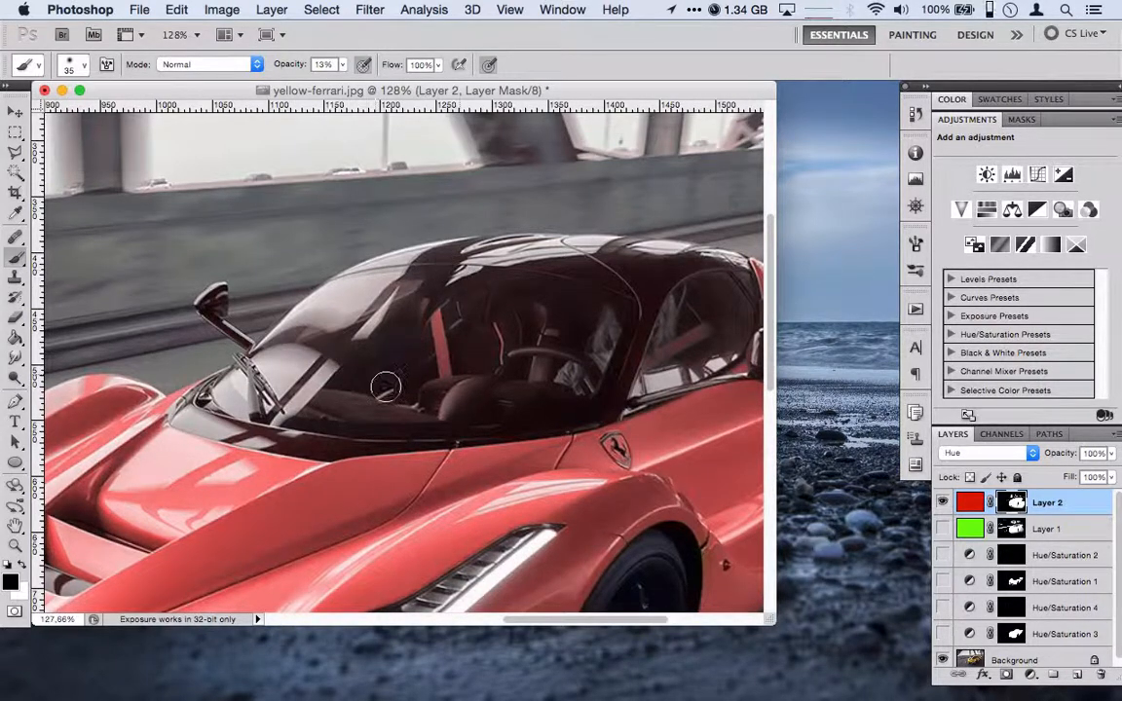
pyautogui.moveTo(477, 276)
pyautogui.mouseDown()
pyautogui.moveTo(472, 394)
pyautogui.moveTo(505, 290)
pyautogui.moveTo(498, 376)
pyautogui.moveTo(545, 348)
pyautogui.moveTo(522, 399)
pyautogui.moveTo(563, 397)
pyautogui.moveTo(625, 305)
pyautogui.moveTo(599, 405)
pyautogui.moveTo(631, 333)
pyautogui.moveTo(676, 276)
pyautogui.moveTo(705, 281)
pyautogui.moveTo(653, 382)
pyautogui.moveTo(707, 299)
pyautogui.mouseUp()
pyautogui.moveTo(723, 343)
pyautogui.mouseDown()
pyautogui.moveTo(650, 243)
pyautogui.moveTo(492, 240)
pyautogui.moveTo(443, 258)
pyautogui.mouseUp()
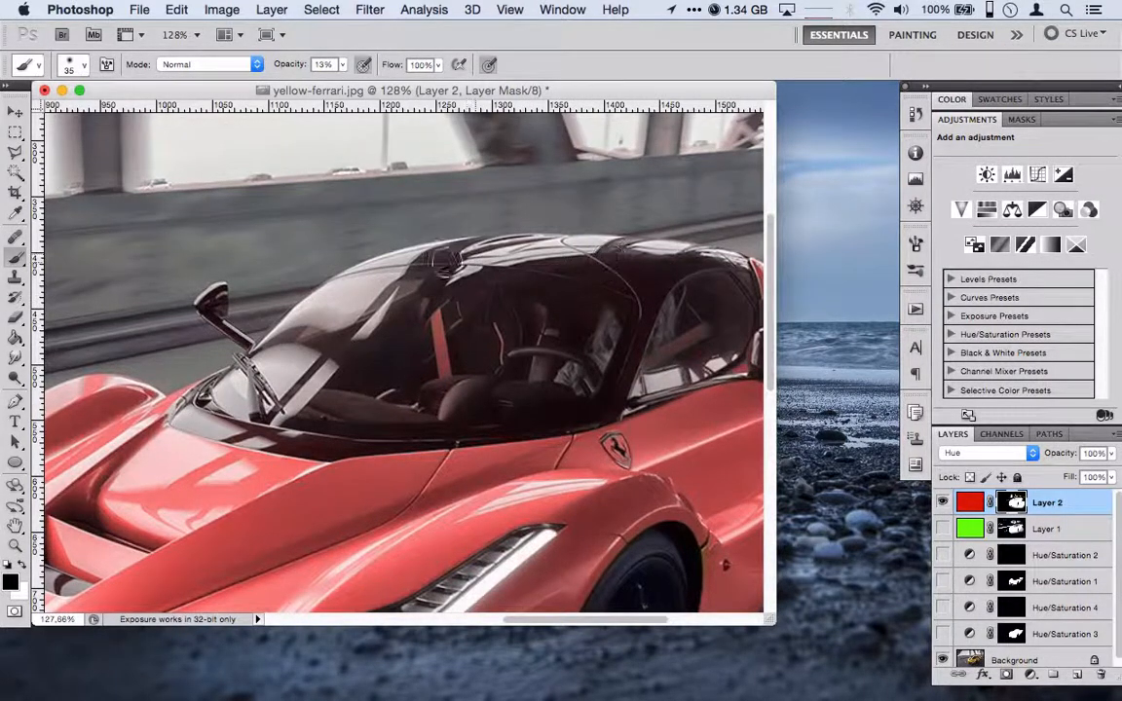
# Compare the windshield and interior up close with Layer 2 hidden and shown
pyautogui.scroll(5, 355, 337)
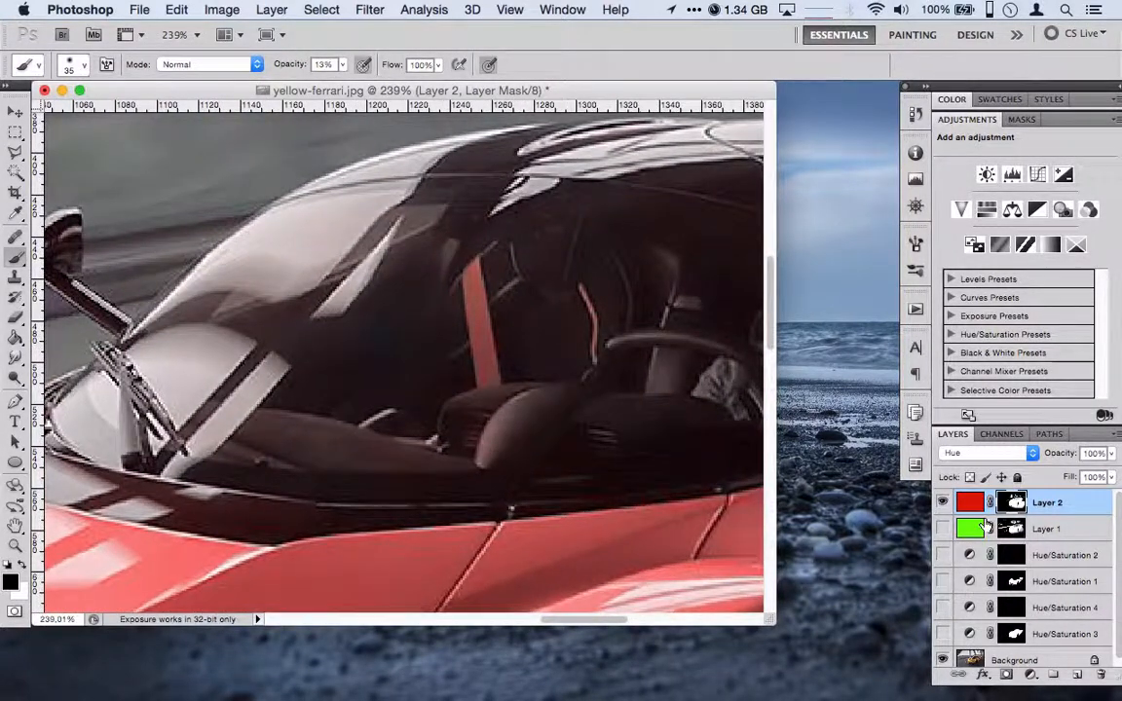
pyautogui.click(944, 507)
pyautogui.click(945, 508)
pyautogui.click(945, 508)
pyautogui.click(945, 507)
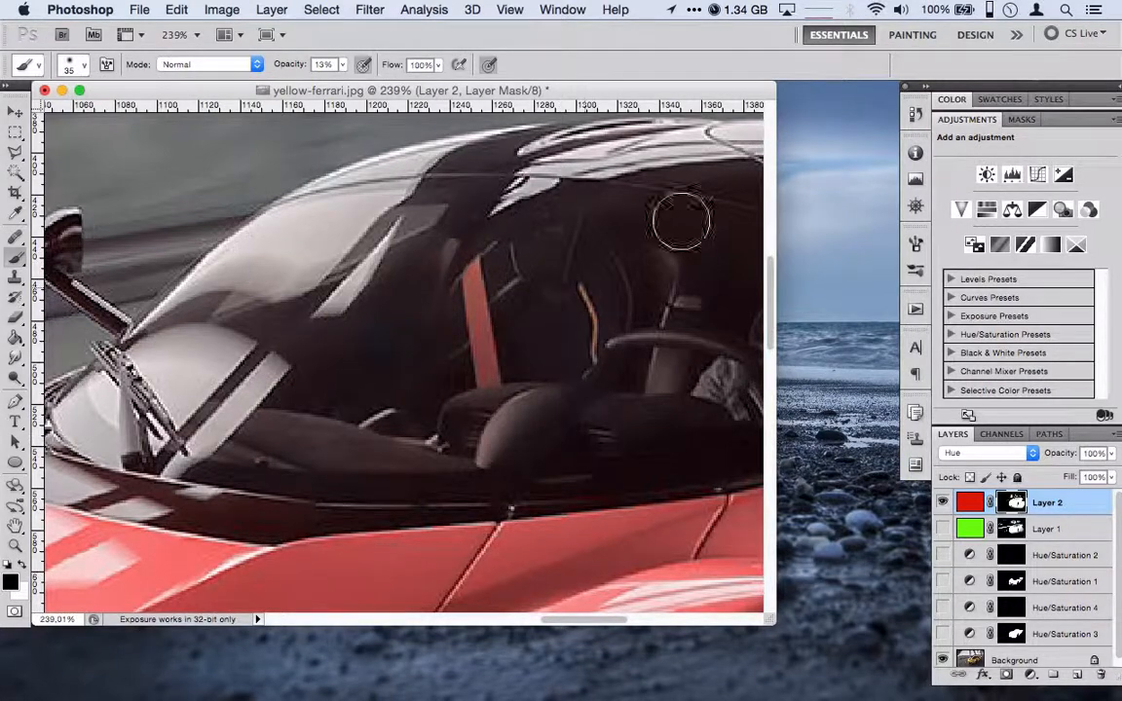
# Softly mask the interior behind the side window on Layer 2 at 13% brush opacity, and check the whole car
pyautogui.hscroll(5, 718, 222)
pyautogui.hscroll(10, 718, 223)
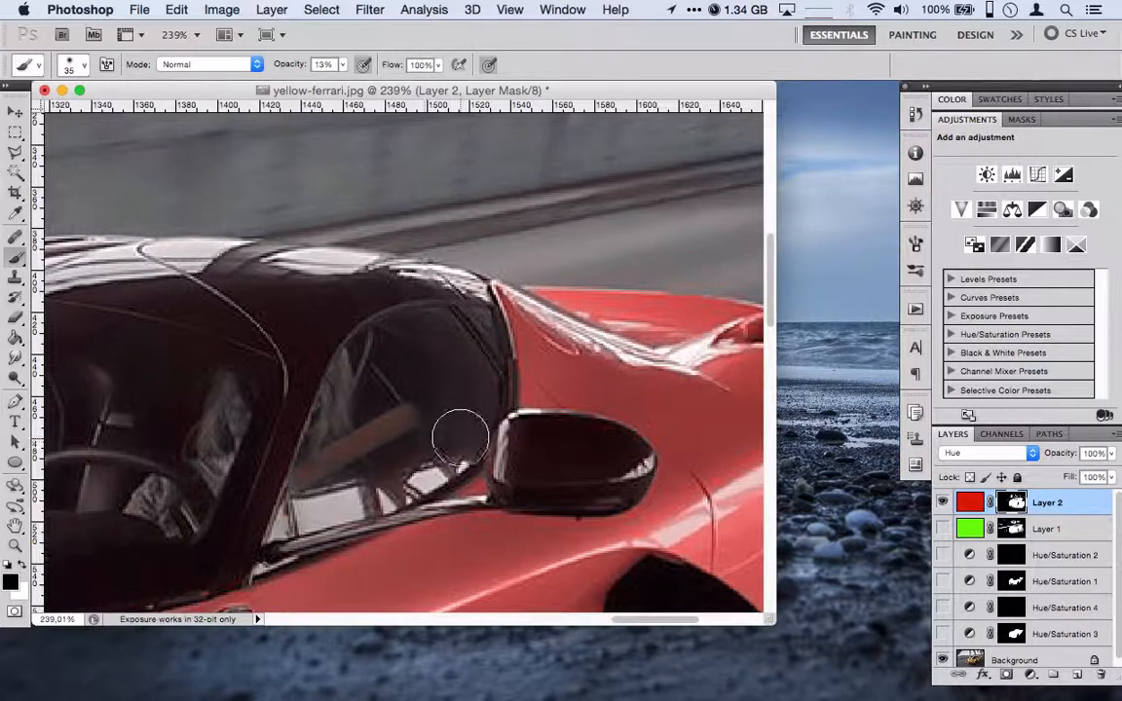
pyautogui.hscroll(-10, 208, 320)
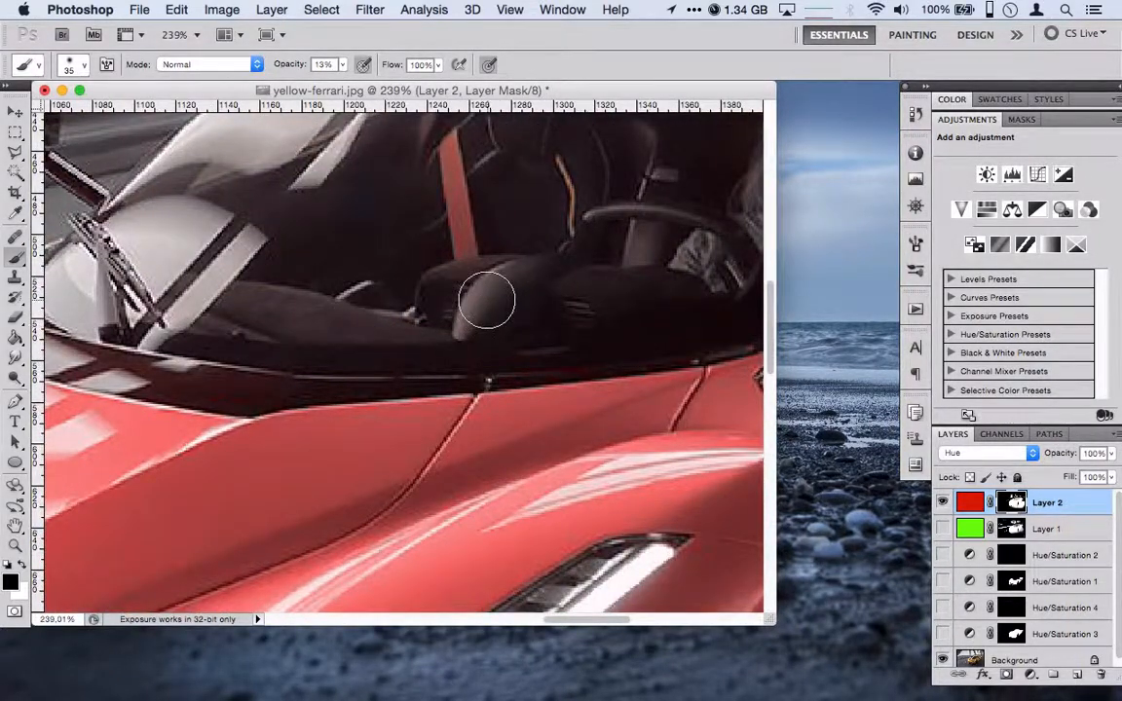
pyautogui.scroll(-5, 487, 300)
pyautogui.scroll(-5, 487, 300)
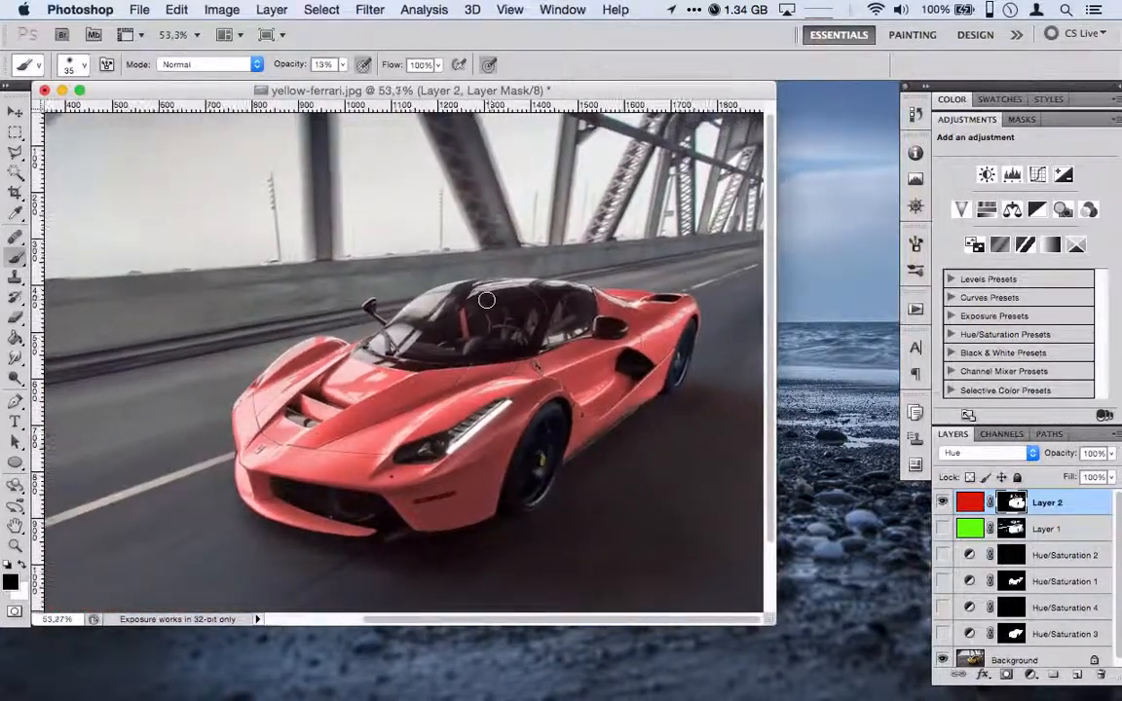
pyautogui.scroll(-3, 609, 388)
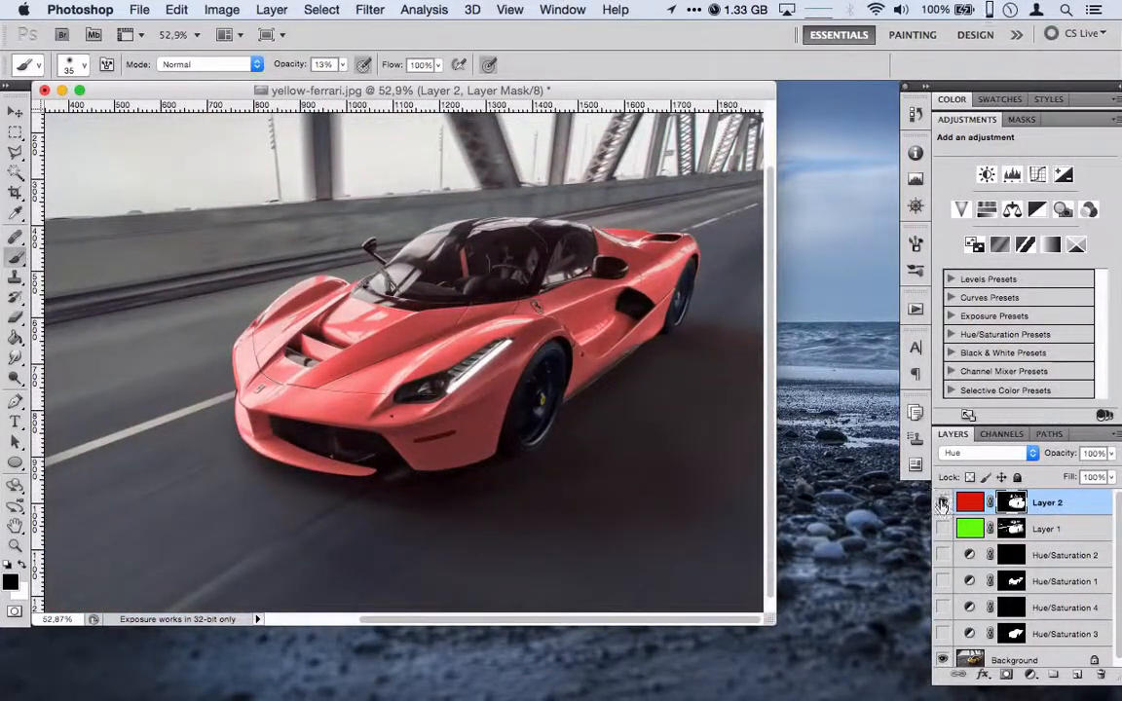
# Compare the whole car with Layer 2 hidden and shown
pyautogui.click(943, 503)
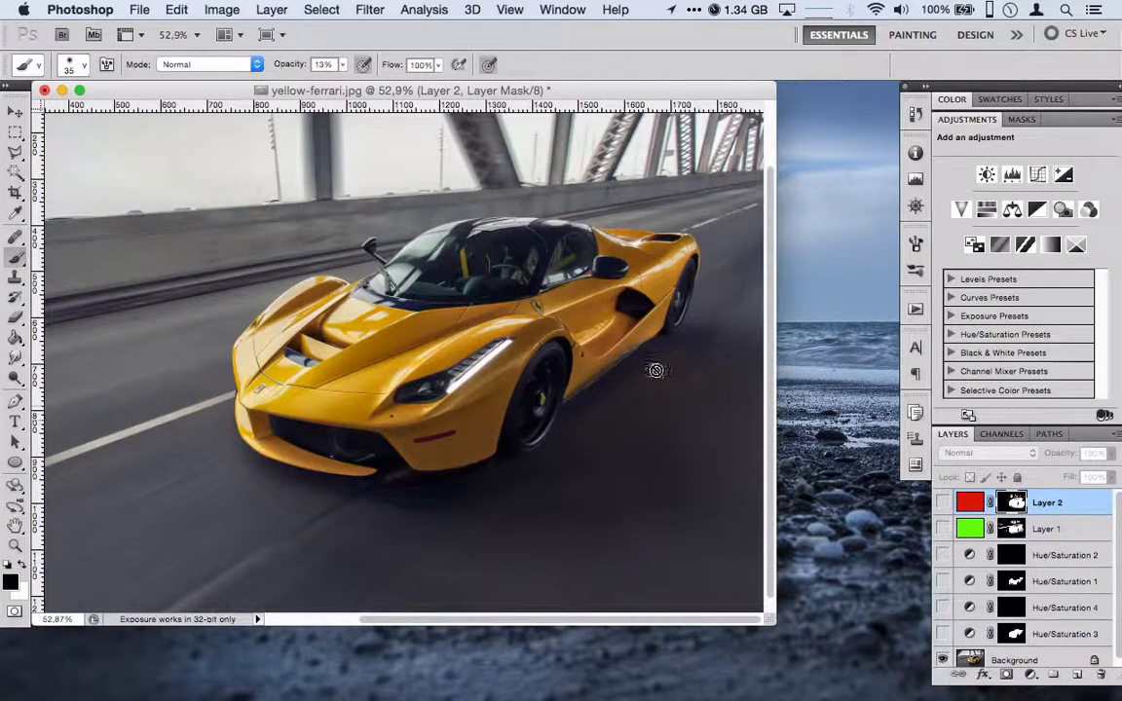
pyautogui.click(942, 502)
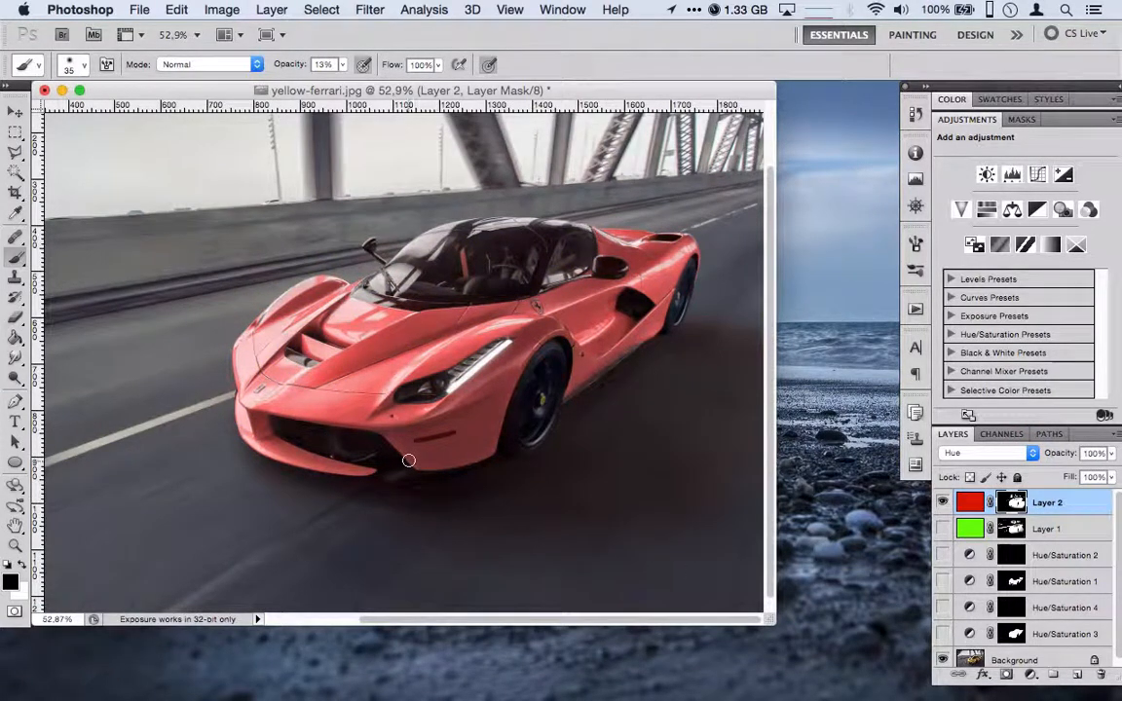
# Softly mask Layer 2's tint on the road beside the car with a 175 px black brush at 27% opacity
pyautogui.press(']')
pyautogui.press(']')
pyautogui.press(']')
pyautogui.press(']')
pyautogui.press(']')
pyautogui.press(']')
pyautogui.press(']')
pyautogui.press(']')
pyautogui.press(']')
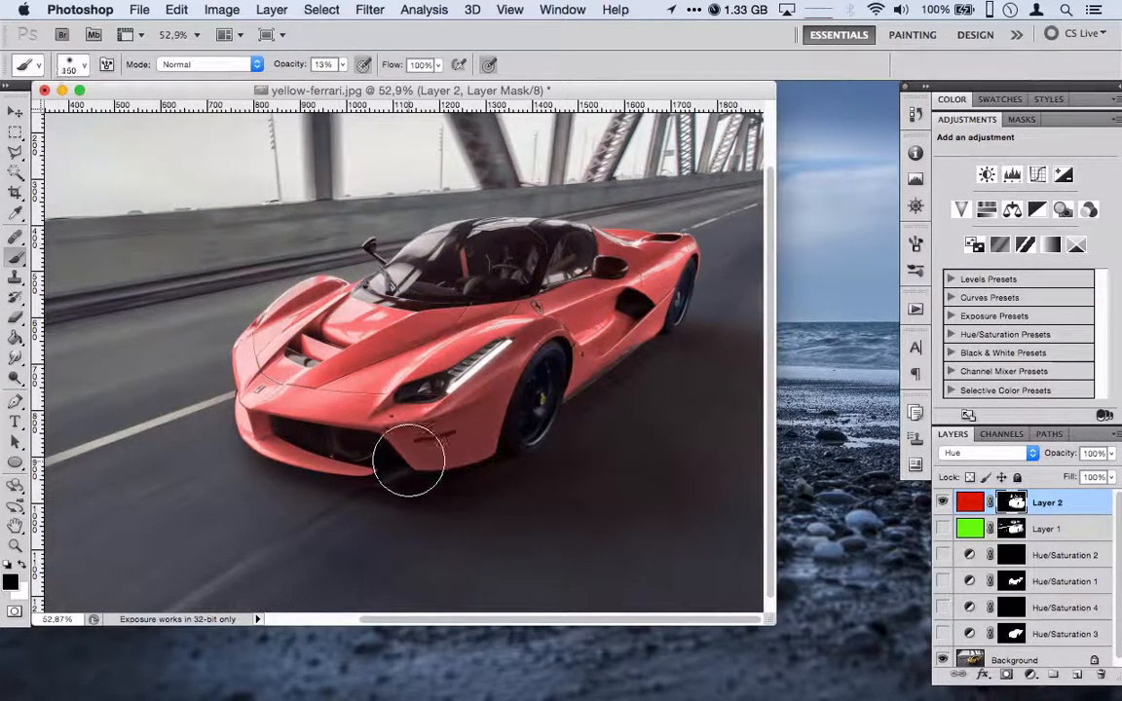
pyautogui.press(']')
pyautogui.press(']')
pyautogui.press(']')
pyautogui.press(']')
pyautogui.press(']')
pyautogui.press(']')
pyautogui.press('[')
pyautogui.press('[')
pyautogui.press('[')
pyautogui.press('[')
pyautogui.press('[')
pyautogui.press('[')
pyautogui.press('[')
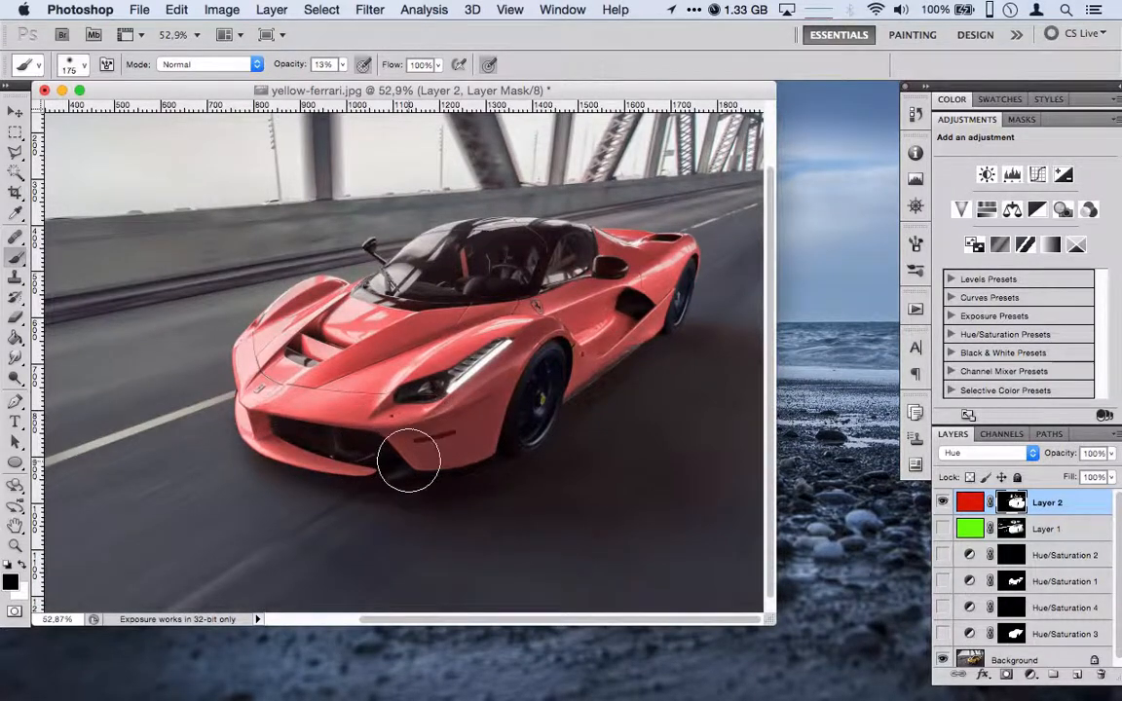
pyautogui.click(342, 64)
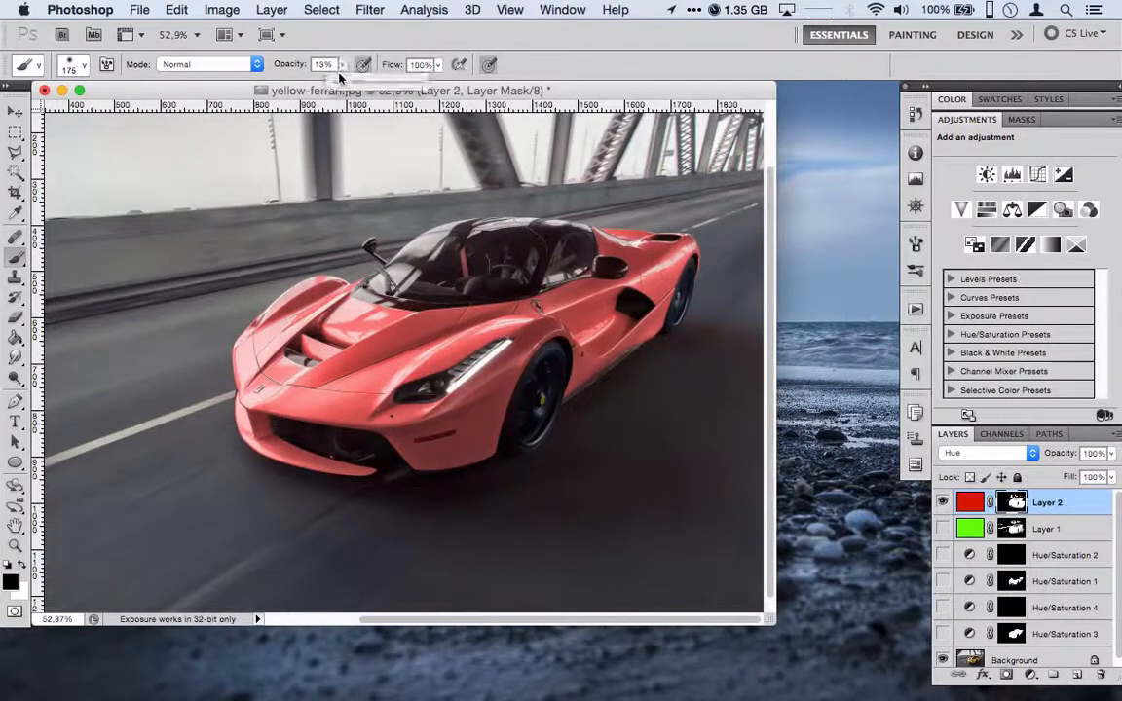
pyautogui.moveTo(356, 86); pyautogui.dragTo(360, 86)
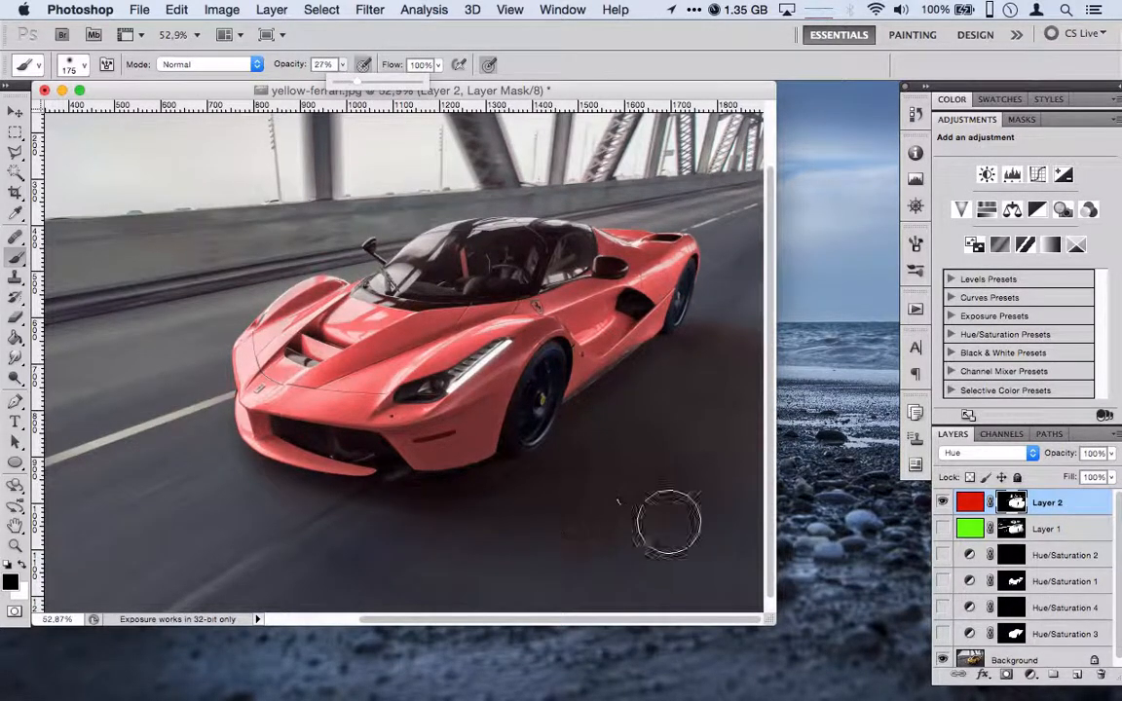
pyautogui.moveTo(668, 522)
pyautogui.mouseDown()
pyautogui.moveTo(562, 560)
pyautogui.moveTo(685, 446)
pyautogui.moveTo(517, 543)
pyautogui.moveTo(638, 471)
pyautogui.moveTo(760, 460)
pyautogui.moveTo(636, 528)
pyautogui.moveTo(647, 456)
pyautogui.moveTo(729, 363)
pyautogui.moveTo(609, 438)
pyautogui.moveTo(709, 350)
pyautogui.moveTo(726, 319)
pyautogui.moveTo(721, 540)
pyautogui.moveTo(653, 596)
pyautogui.moveTo(687, 495)
pyautogui.moveTo(566, 520)
pyautogui.moveTo(691, 481)
pyautogui.moveTo(610, 510)
pyautogui.moveTo(562, 510)
pyautogui.moveTo(666, 479)
pyautogui.moveTo(525, 496)
pyautogui.moveTo(658, 445)
pyautogui.moveTo(733, 468)
pyautogui.moveTo(687, 519)
pyautogui.moveTo(730, 468)
pyautogui.mouseUp()
# Hide and show Layer 2 twice to check the red tint on the road against the original photo
pyautogui.click(942, 502)
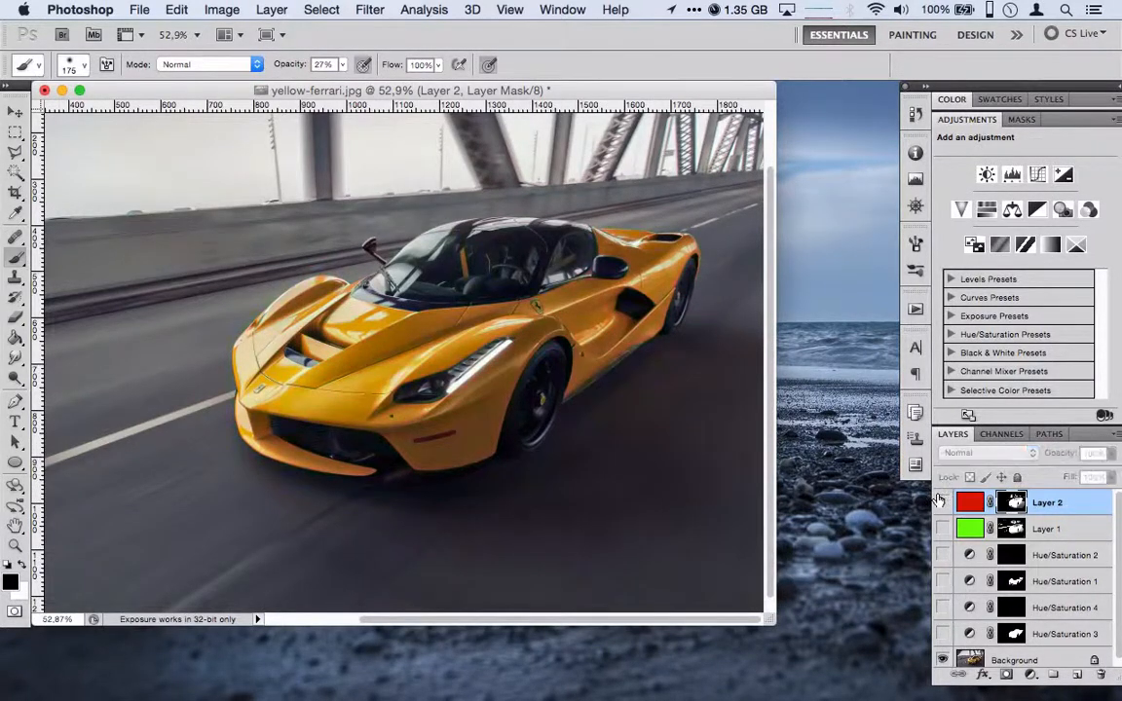
pyautogui.click(941, 502)
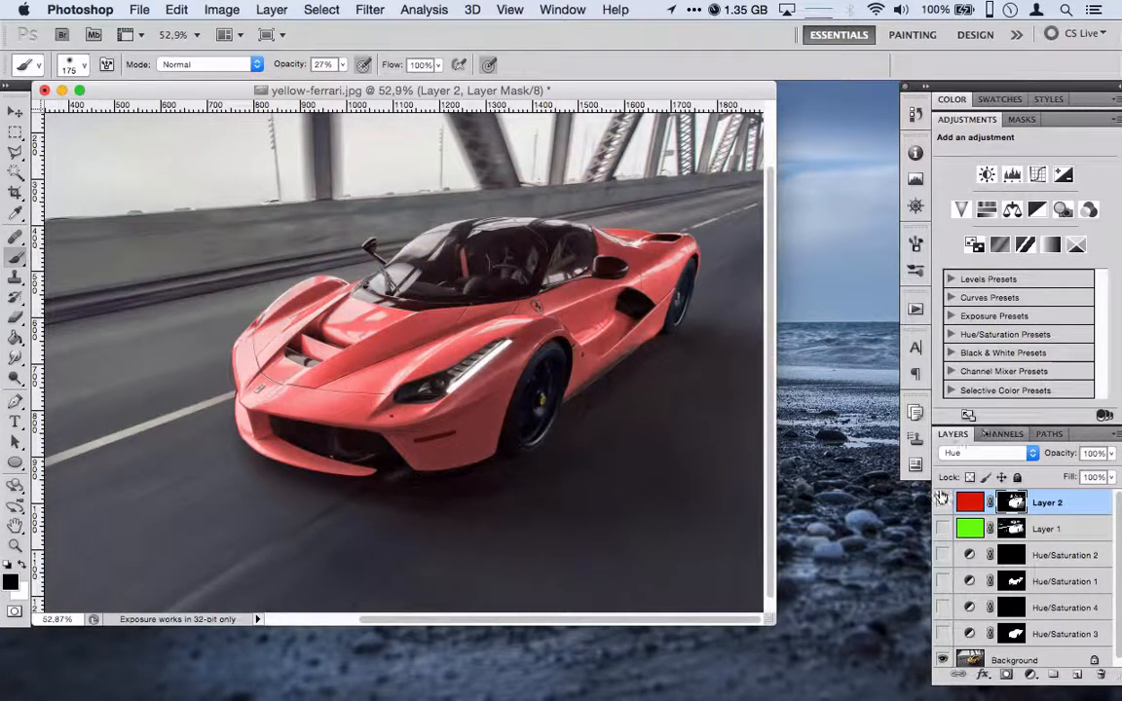
pyautogui.click(941, 501)
pyautogui.click(942, 501)
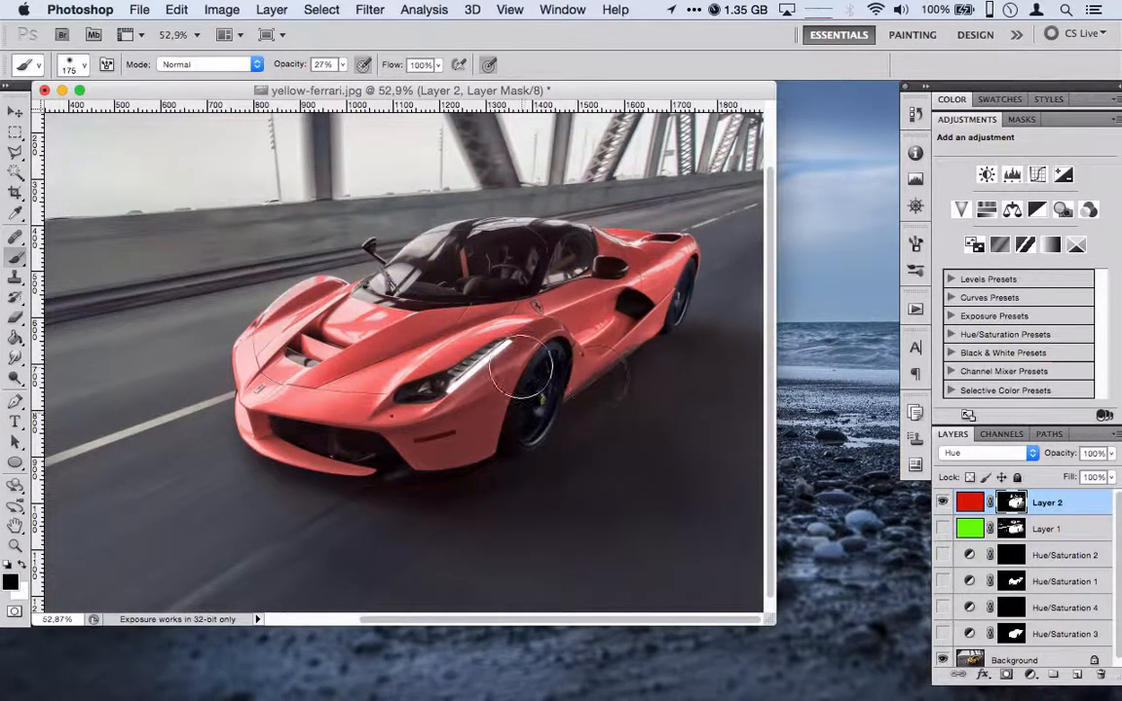
# Change Layer 2's blend mode to Color
pyautogui.scroll(-2, 410, 269)
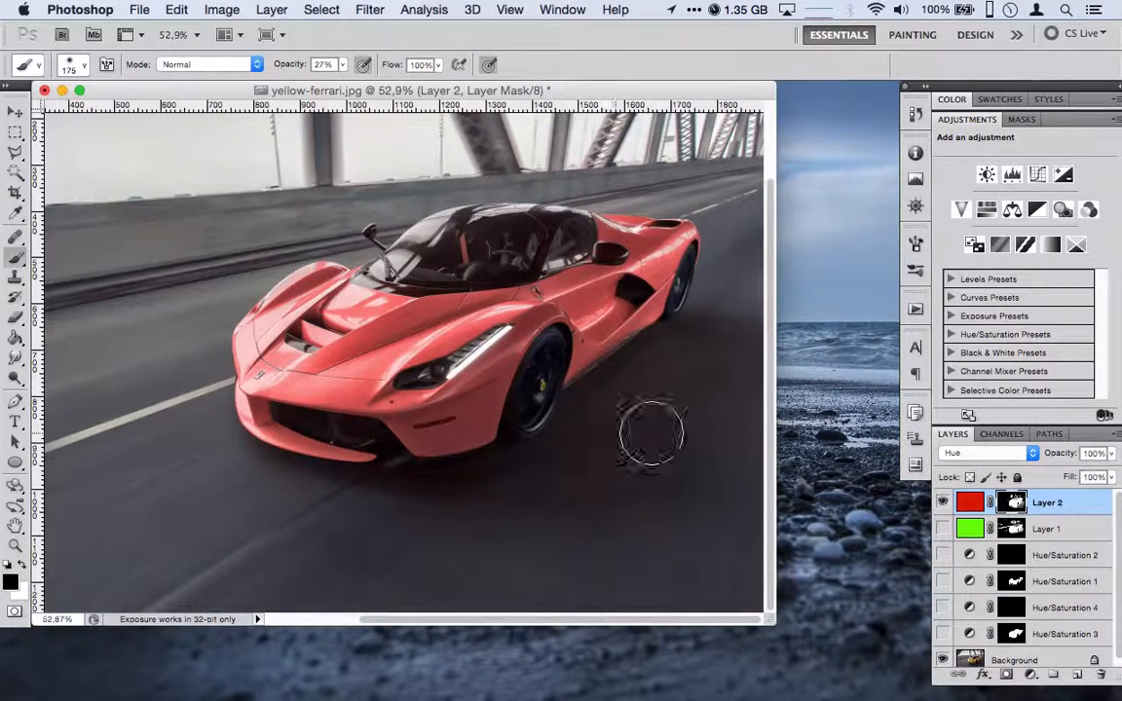
pyautogui.click(952, 456)
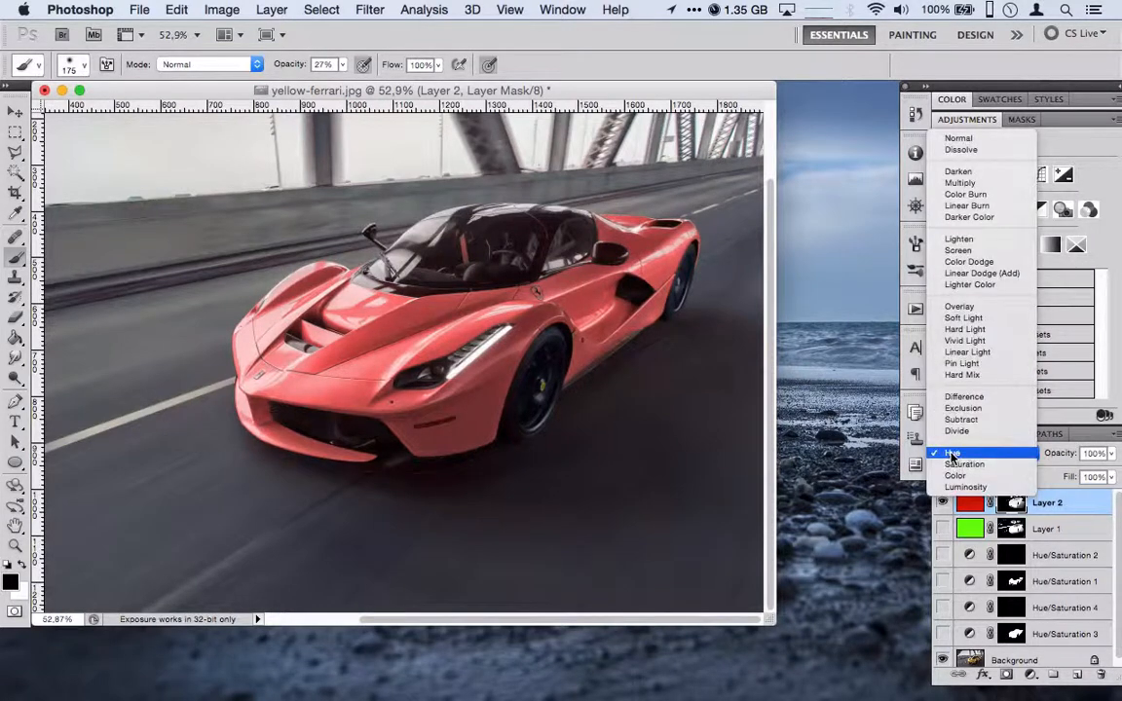
pyautogui.click(955, 476)
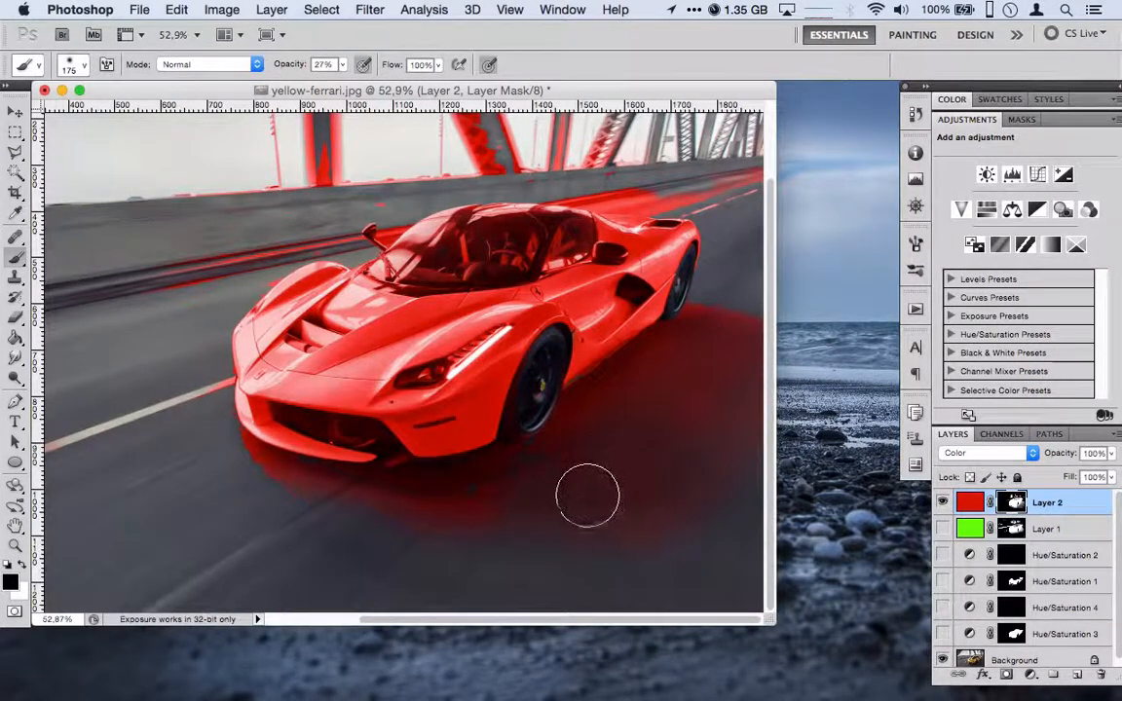
# Mask the red spill beside the bridge pillar and at the near end of the lane line with the 27% brush
pyautogui.scroll(-10, 571, 468)
pyautogui.scroll(10, 575, 471)
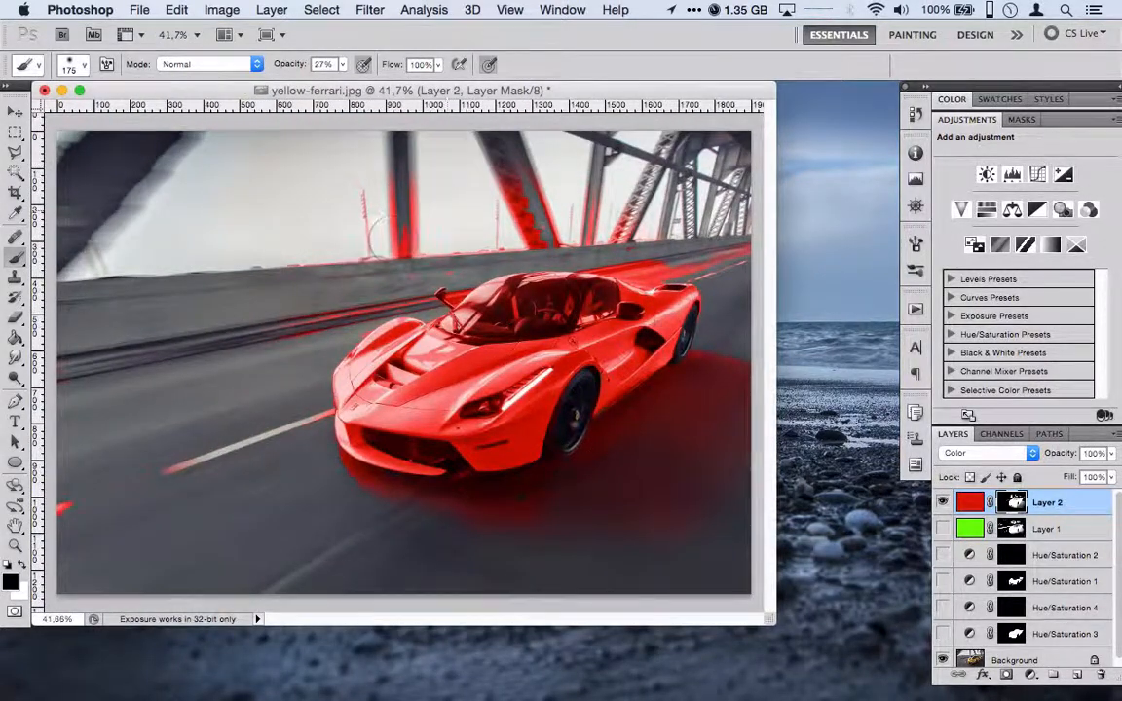
pyautogui.moveTo(376, 226); pyautogui.dragTo(438, 228)
pyautogui.moveTo(171, 509); pyautogui.dragTo(188, 473)
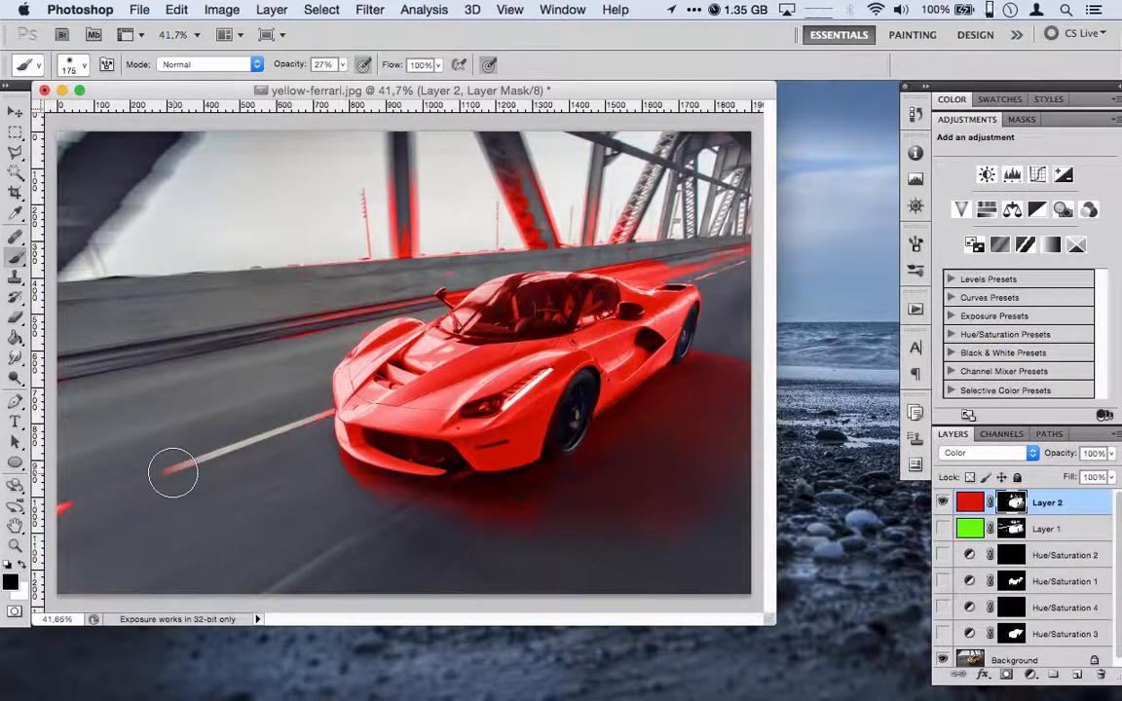
pyautogui.moveTo(171, 475); pyautogui.dragTo(174, 494)
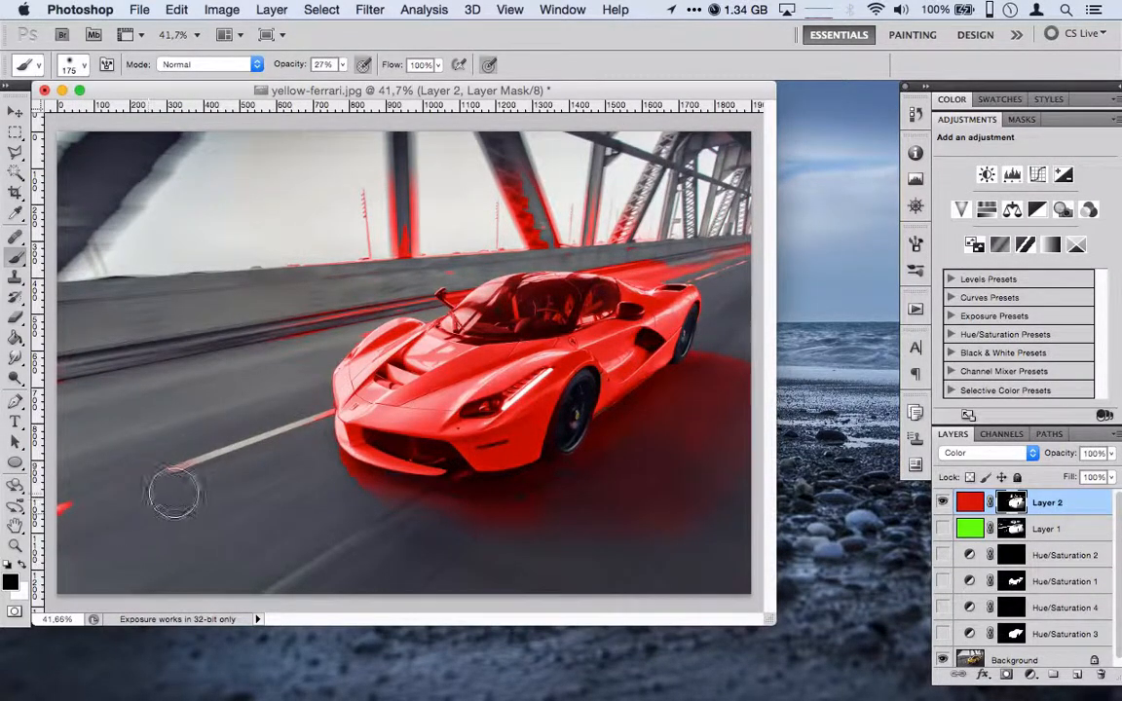
# Raise the brush opacity to 100% and mask the red spill off the lane line, bridge pillars, barrier and road
pyautogui.click(341, 64)
pyautogui.moveTo(389, 84); pyautogui.dragTo(417, 84)
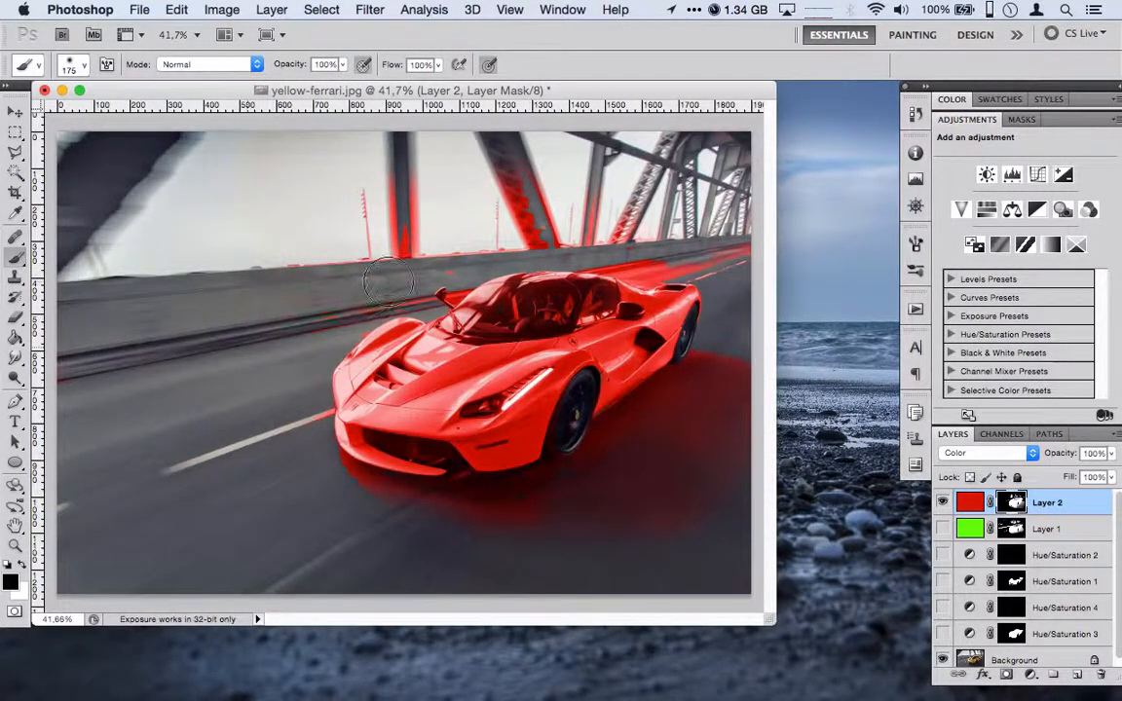
pyautogui.moveTo(255, 212)
pyautogui.mouseDown()
pyautogui.moveTo(444, 206)
pyautogui.moveTo(679, 214)
pyautogui.moveTo(746, 245)
pyautogui.moveTo(710, 234)
pyautogui.moveTo(632, 252)
pyautogui.moveTo(588, 224)
pyautogui.moveTo(449, 234)
pyautogui.moveTo(459, 236)
pyautogui.moveTo(366, 220)
pyautogui.moveTo(412, 165)
pyautogui.mouseUp()
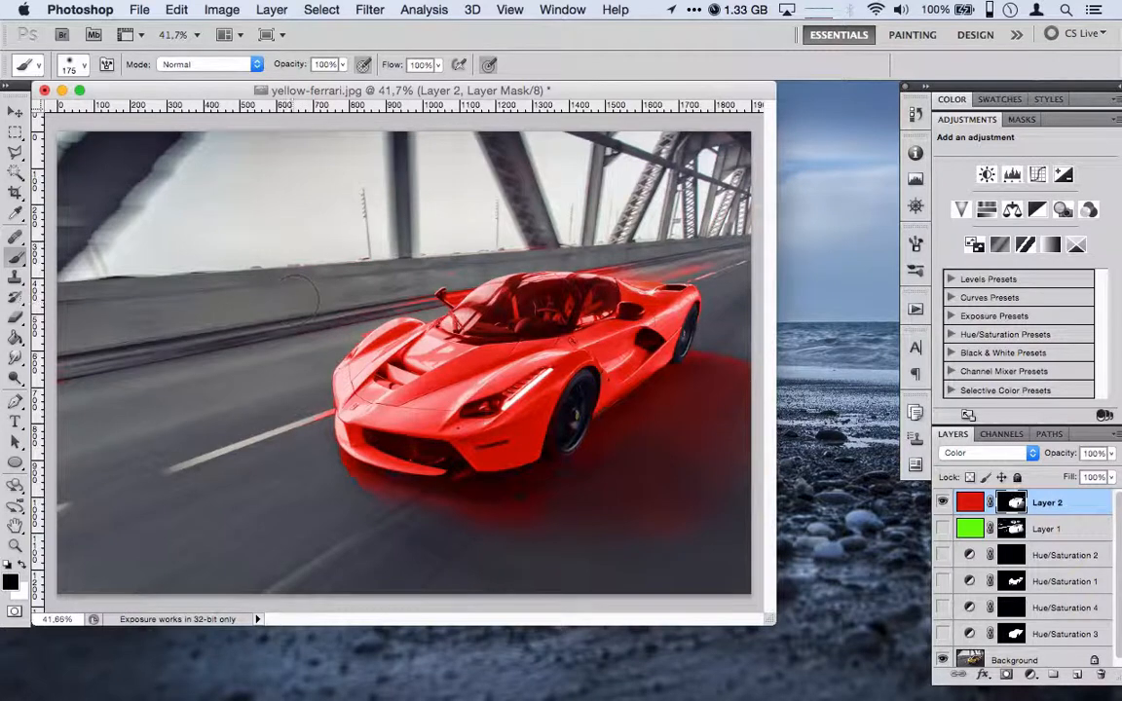
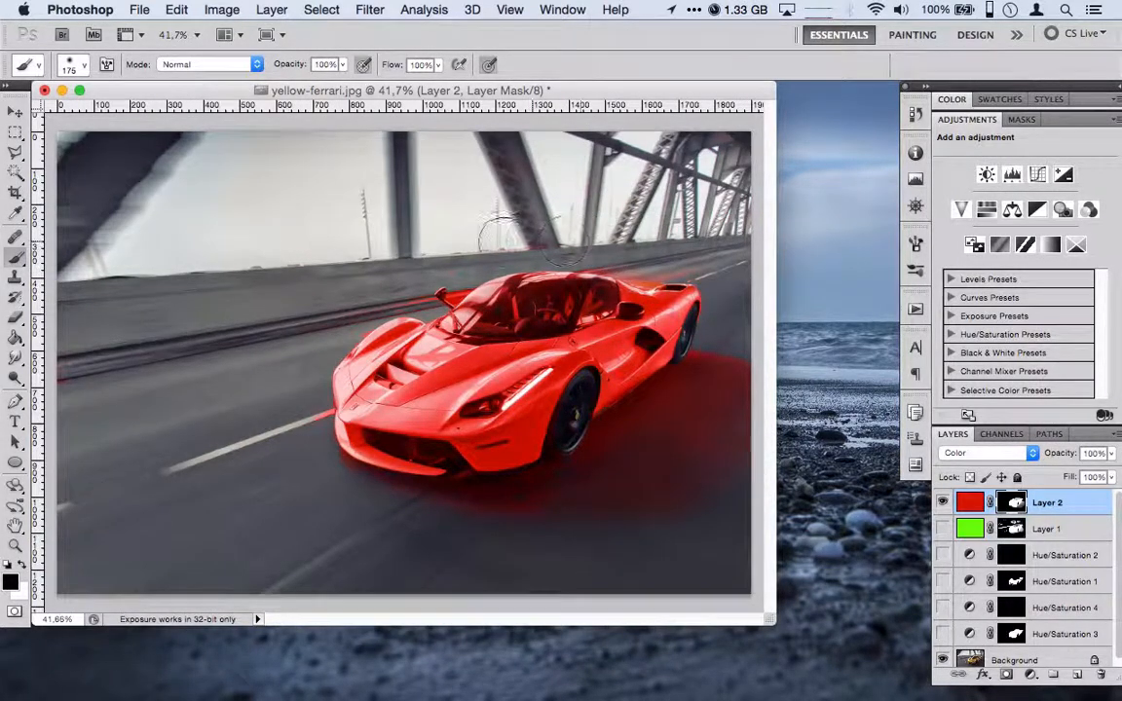
# Mask the red spill on the lane line and road along the car's front fender, working up close
pyautogui.scroll(5, 398, 355)
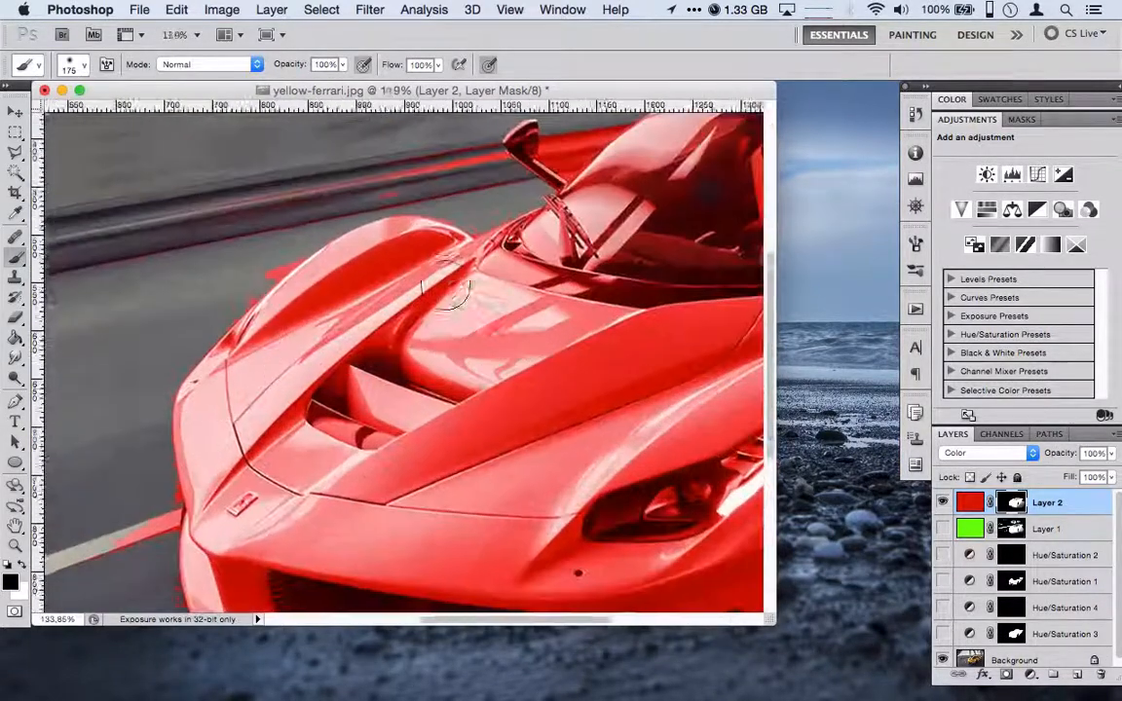
pyautogui.moveTo(114, 560)
pyautogui.mouseDown()
pyautogui.moveTo(113, 475)
pyautogui.moveTo(105, 488)
pyautogui.moveTo(121, 470)
pyautogui.mouseUp()
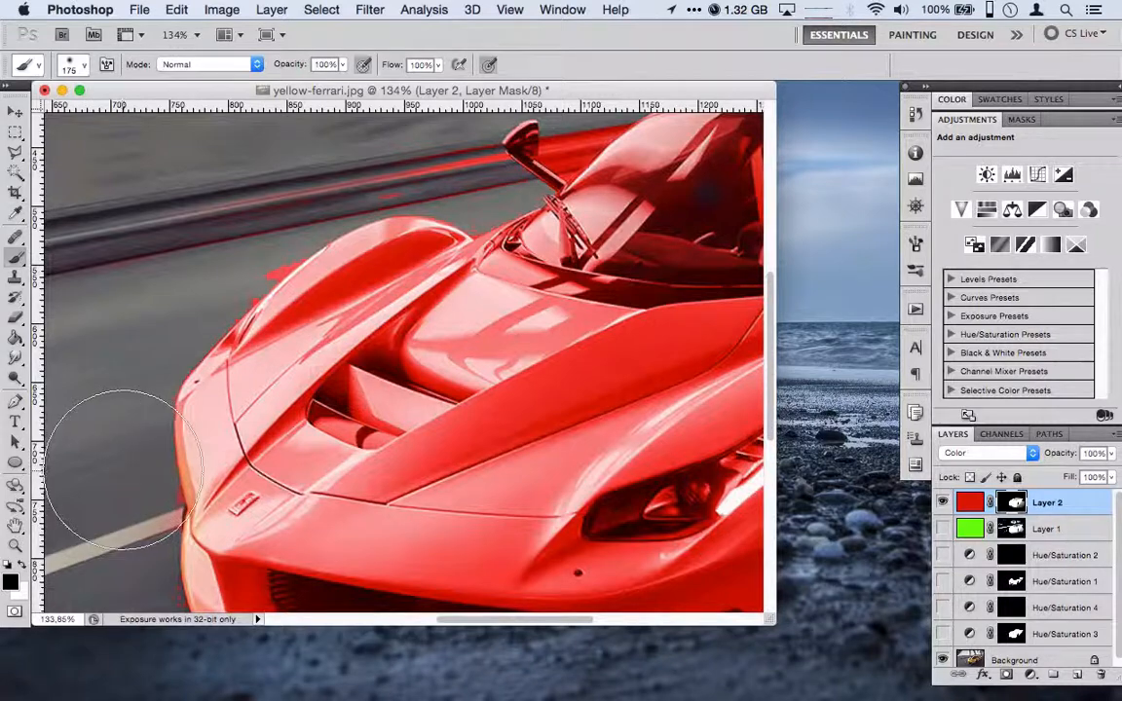
pyautogui.scroll(-2, 114, 468)
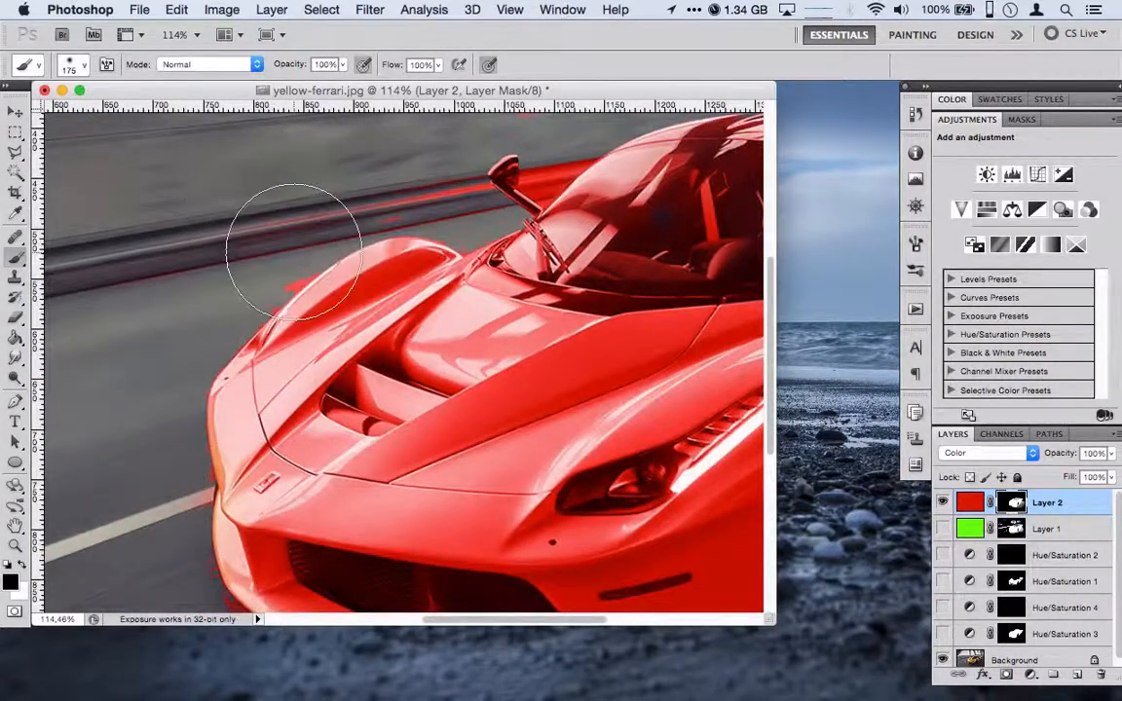
# Reduce the brush to 35 px and mask the red spill off the guardrail and road behind the windshield and front fender on Layer 2
pyautogui.scroll(3, 502, 166)
pyautogui.scroll(-3, 516, 180)
pyautogui.hscroll(-4, 516, 180)
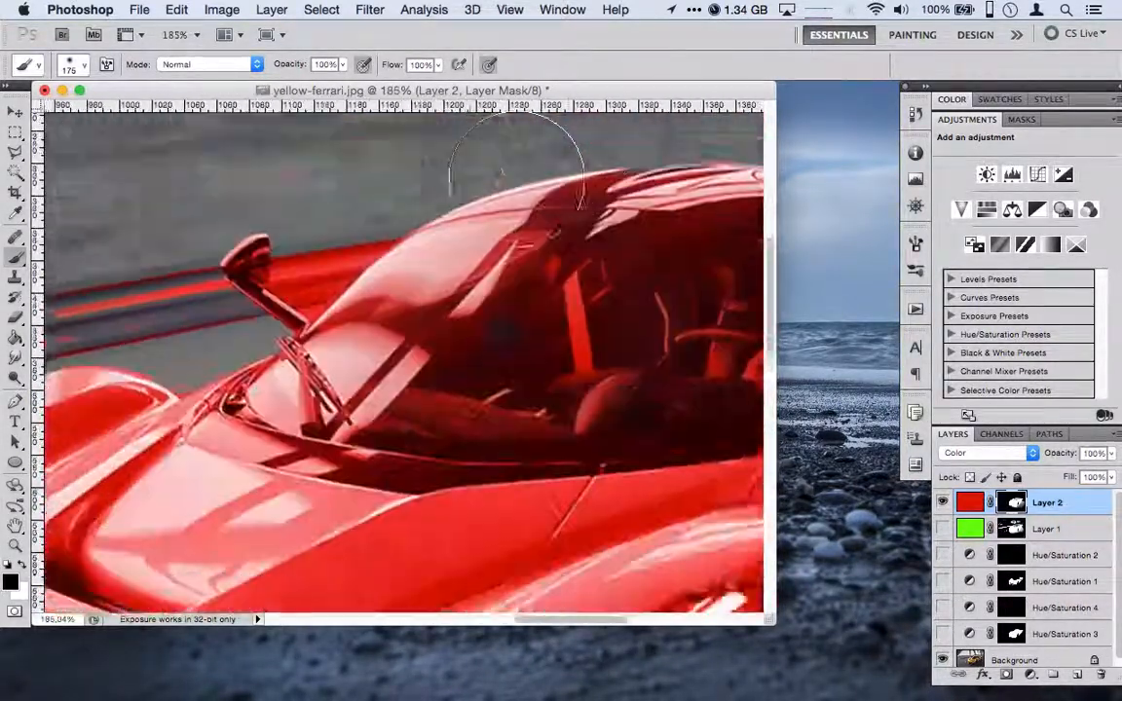
pyautogui.press('[')
pyautogui.press('[')
pyautogui.press('[')
pyautogui.press('[')
pyautogui.press('[')
pyautogui.press('[')
pyautogui.press('[')
pyautogui.press('[')
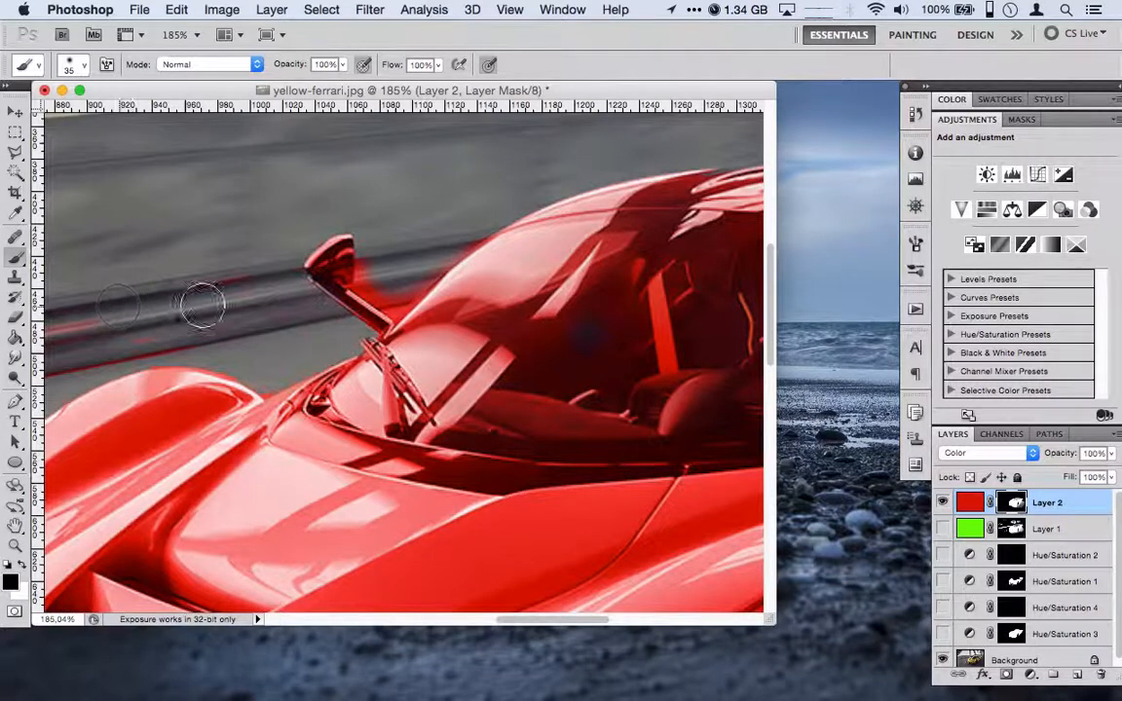
pyautogui.hscroll(-5, 210, 301)
pyautogui.scroll(-1, 211, 301)
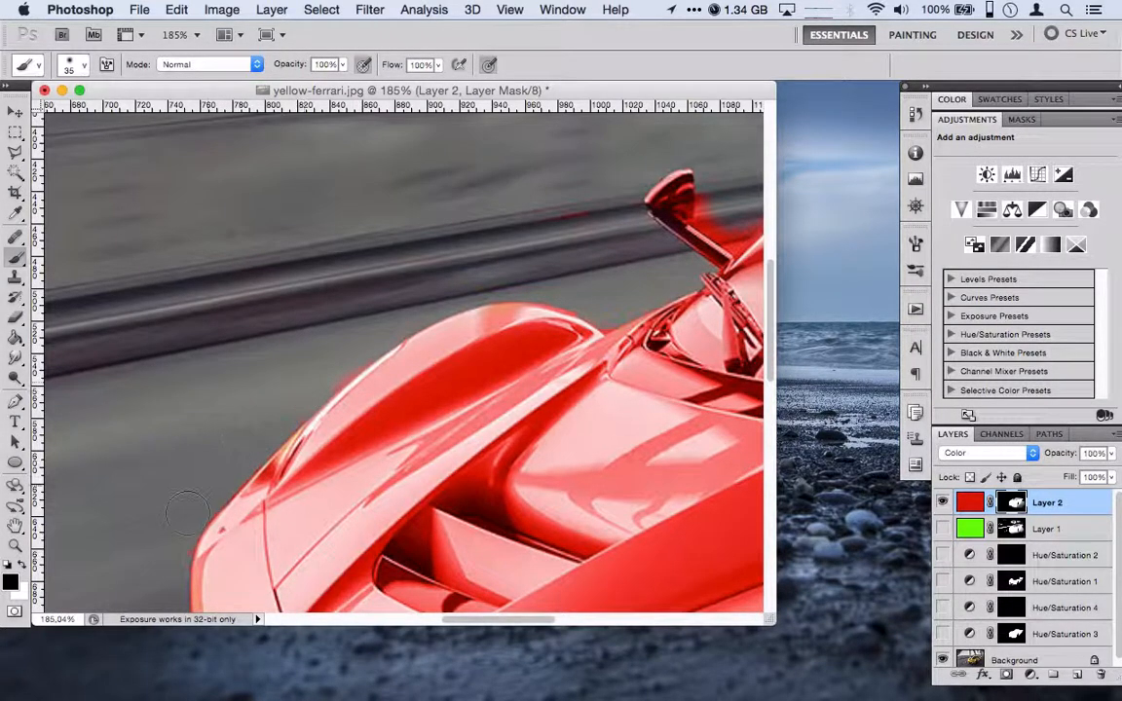
# Paint black on Layer 2's mask over the front wheel to remove the red tint from its tire and rim
pyautogui.hscroll(10, 258, 392)
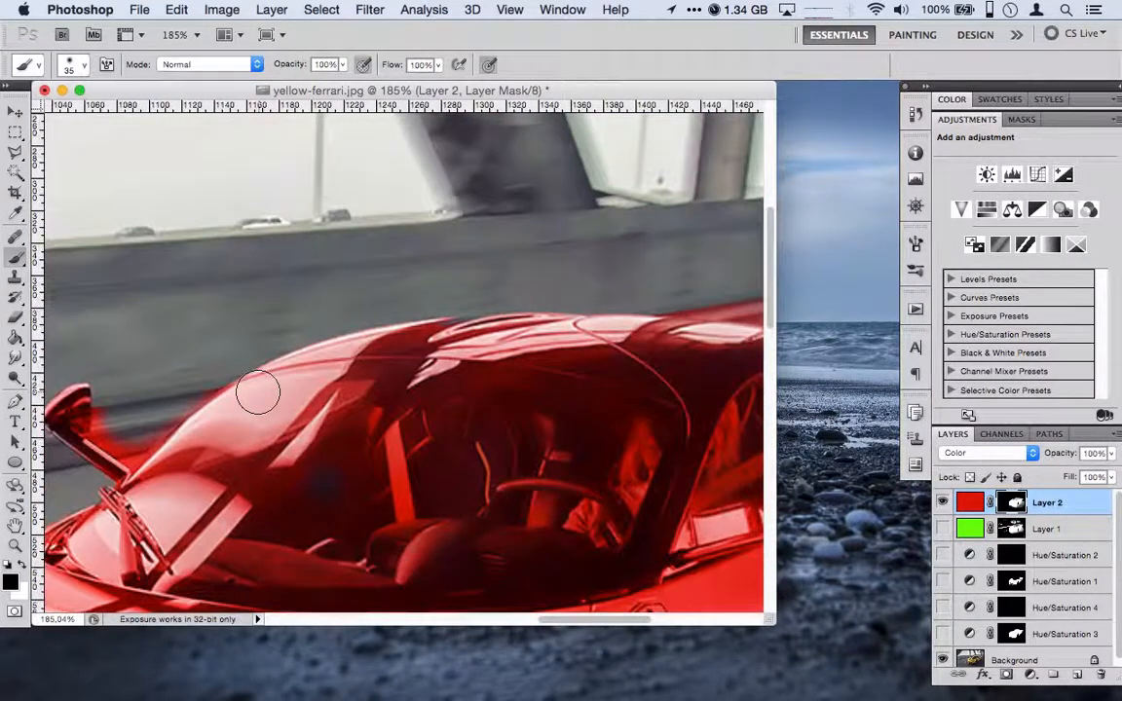
pyautogui.scroll(-5, 257, 392)
pyautogui.hscroll(-5, 257, 393)
pyautogui.scroll(-8, 258, 393)
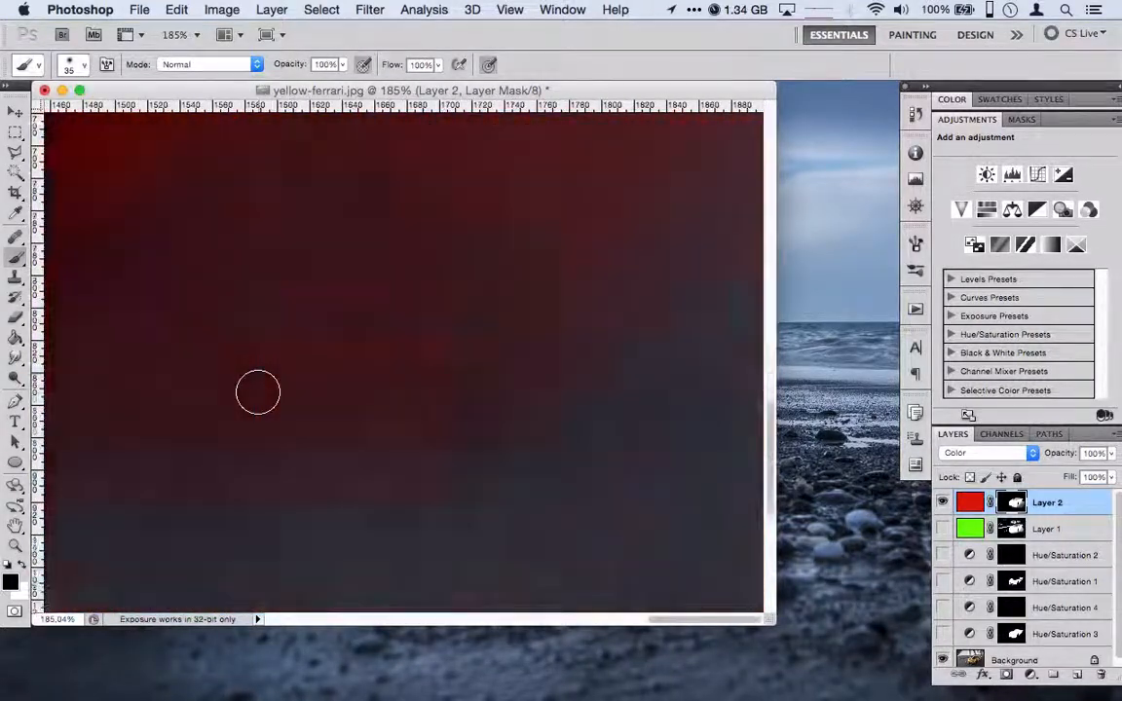
pyautogui.scroll(3, 257, 392)
pyautogui.scroll(10, 257, 392)
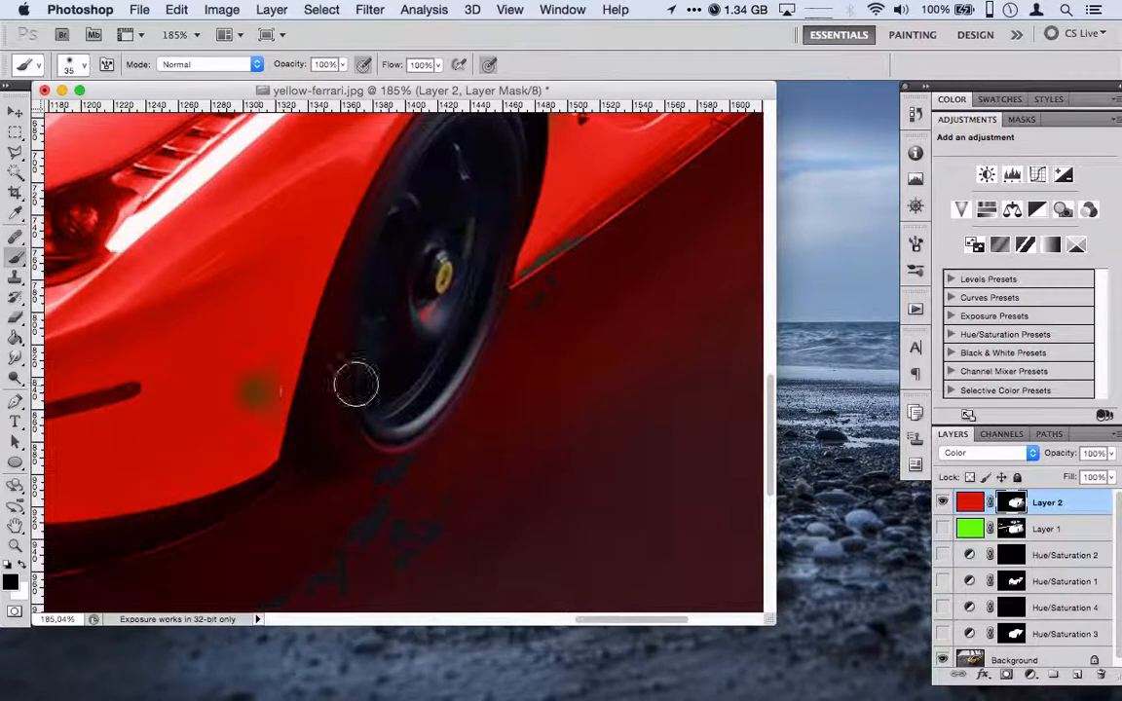
pyautogui.moveTo(367, 397)
pyautogui.mouseDown()
pyautogui.moveTo(373, 298)
pyautogui.moveTo(336, 412)
pyautogui.moveTo(369, 281)
pyautogui.moveTo(342, 371)
pyautogui.moveTo(383, 434)
pyautogui.moveTo(362, 440)
pyautogui.moveTo(406, 425)
pyautogui.moveTo(473, 317)
pyautogui.moveTo(428, 399)
pyautogui.moveTo(382, 441)
pyautogui.moveTo(361, 440)
pyautogui.moveTo(345, 379)
pyautogui.moveTo(410, 201)
pyautogui.moveTo(366, 279)
pyautogui.moveTo(376, 236)
pyautogui.moveTo(413, 172)
pyautogui.moveTo(419, 205)
pyautogui.moveTo(474, 261)
pyautogui.moveTo(469, 229)
pyautogui.moveTo(404, 292)
pyautogui.moveTo(451, 233)
pyautogui.moveTo(357, 370)
pyautogui.moveTo(397, 287)
pyautogui.moveTo(429, 247)
pyautogui.moveTo(459, 237)
pyautogui.mouseUp()
# Mask the red tint off the rear wheel and the road directly beside it
pyautogui.scroll(5, 415, 171)
pyautogui.hscroll(10, 460, 237)
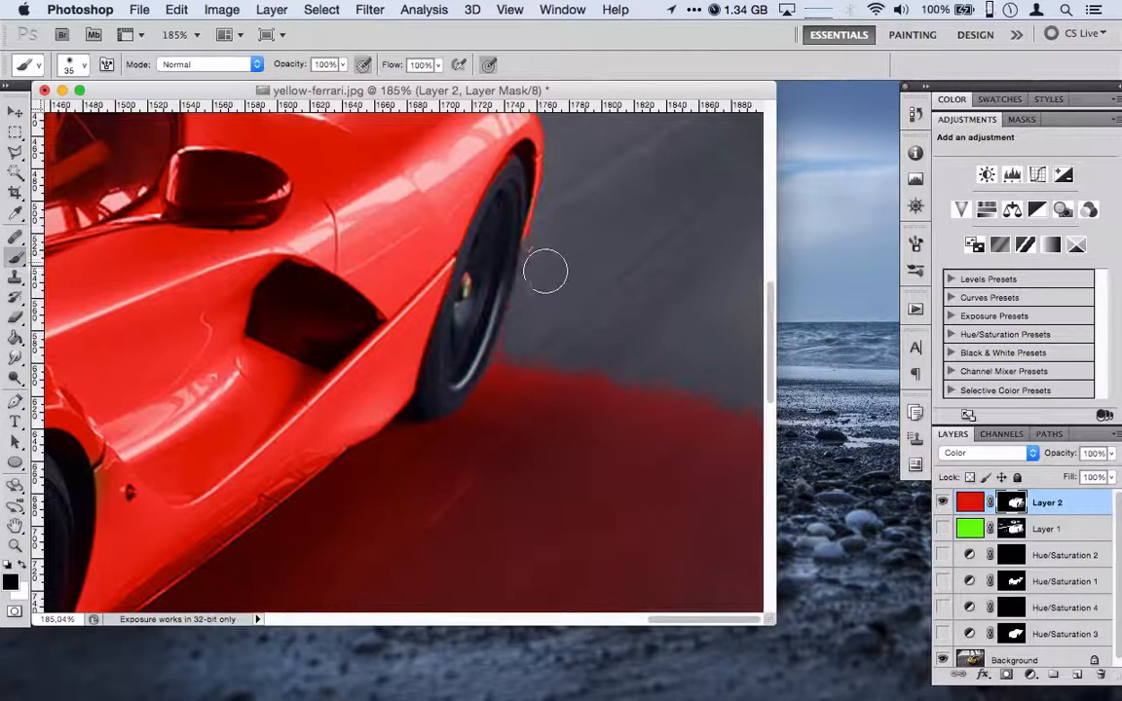
pyautogui.moveTo(542, 333)
pyautogui.mouseDown()
pyautogui.moveTo(513, 350)
pyautogui.moveTo(716, 390)
pyautogui.moveTo(521, 351)
pyautogui.moveTo(513, 362)
pyautogui.moveTo(566, 323)
pyautogui.moveTo(518, 368)
pyautogui.moveTo(514, 352)
pyautogui.mouseUp()
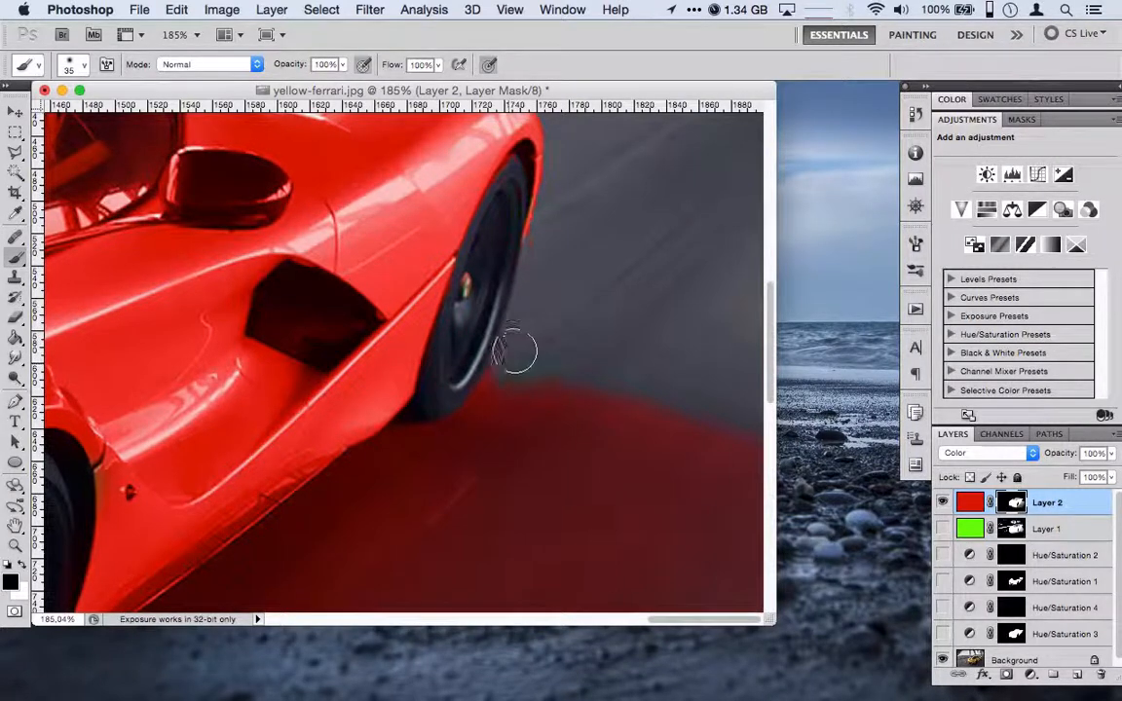
# Clean the red spill off the guardrail and road behind the roof and rear fender, touching up the body edge with white
pyautogui.scroll(5, 530, 324)
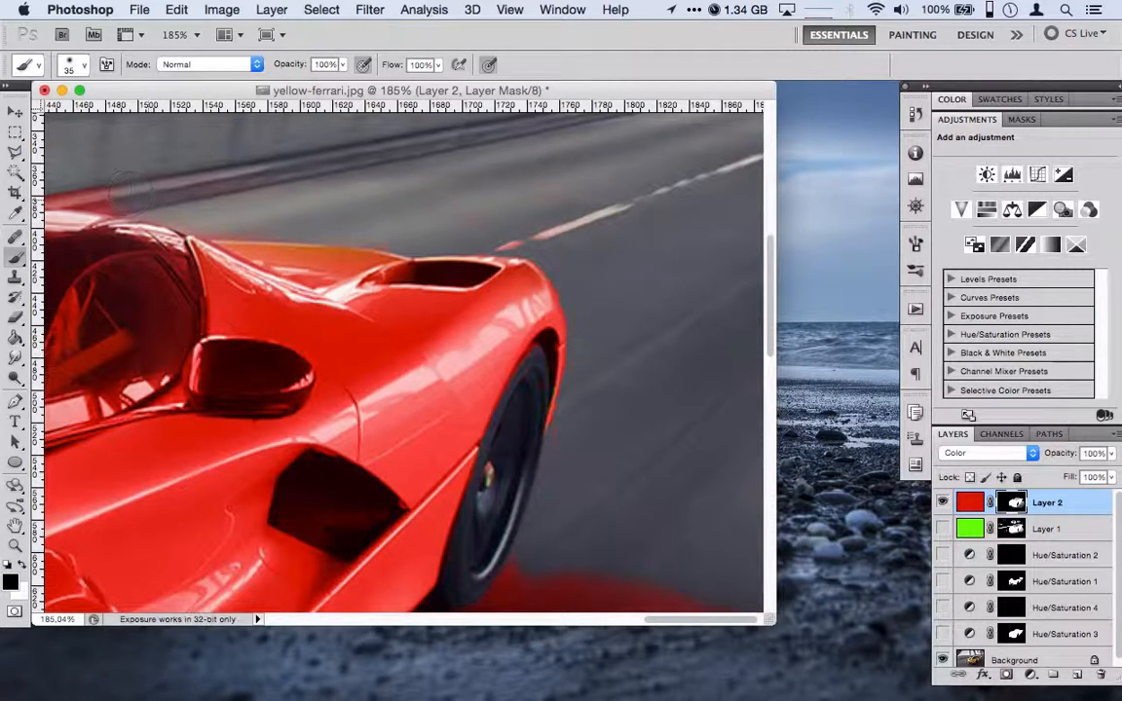
pyautogui.hscroll(-5, 113, 190)
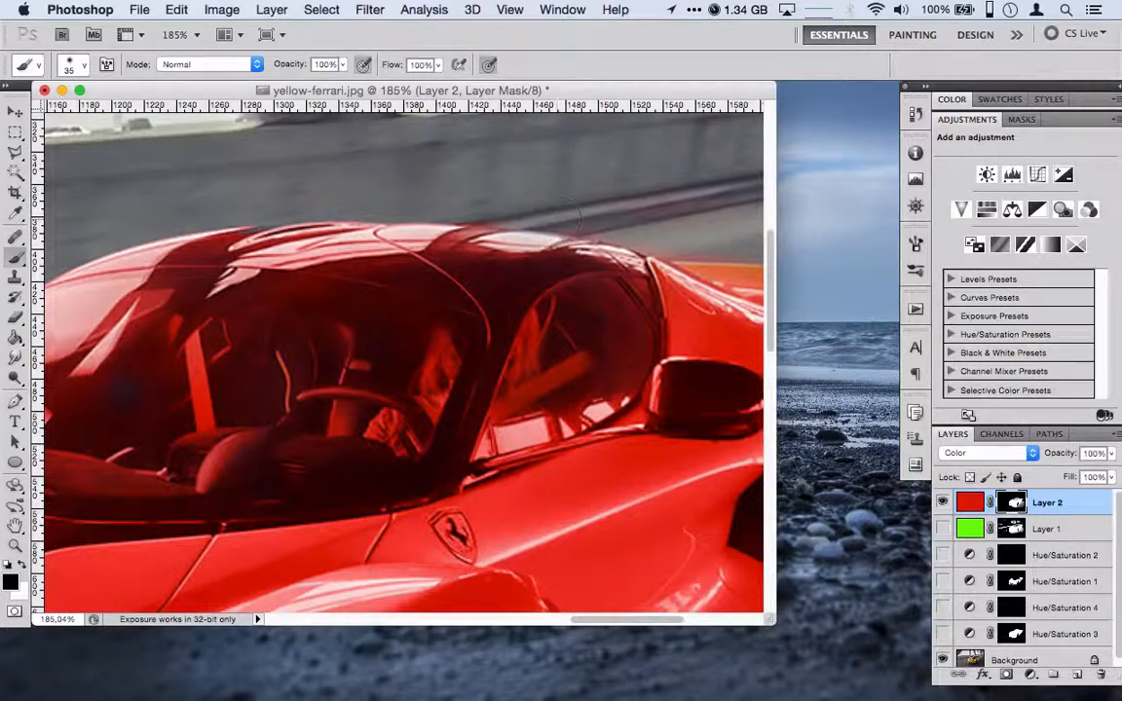
pyautogui.hscroll(5, 575, 216)
pyautogui.scroll(5, 575, 216)
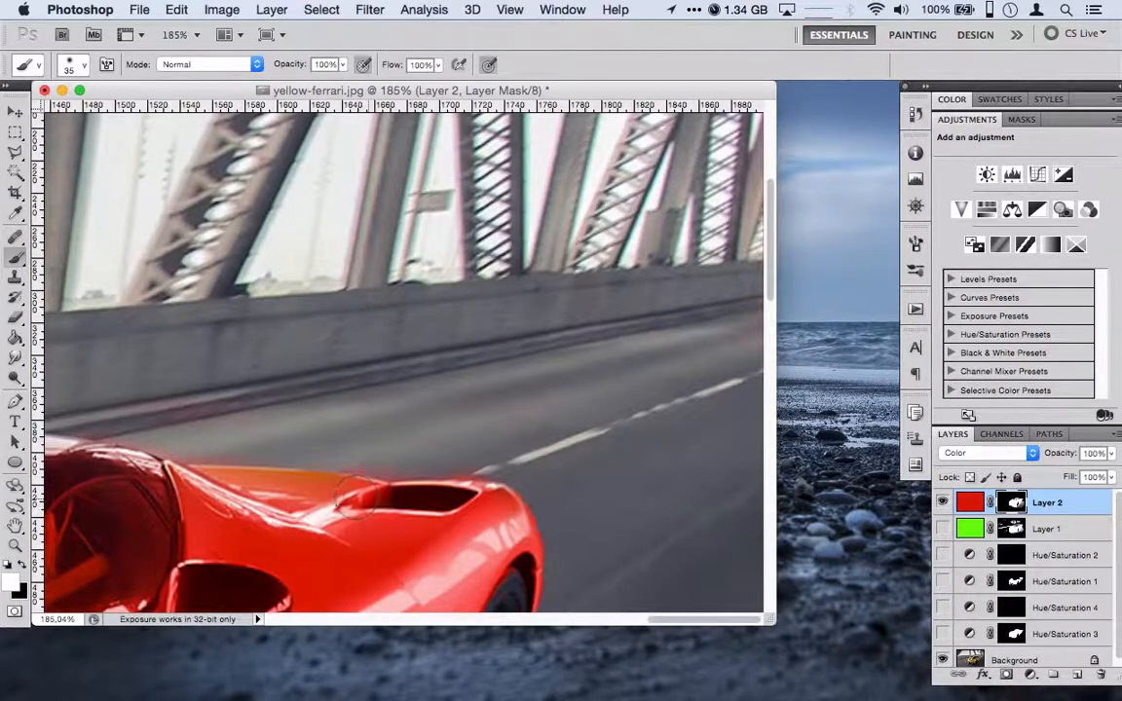
pyautogui.press('x')
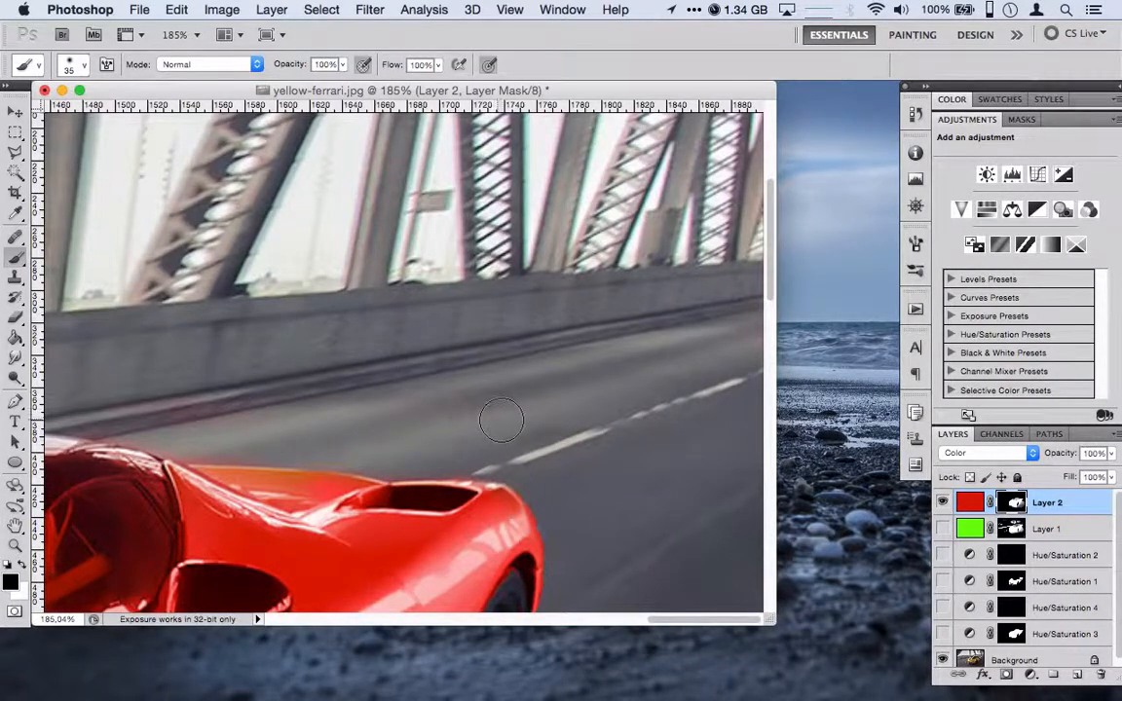
# Set the mask brush to 125 px in Normal mode with 29% opacity and black as the painting color
pyautogui.scroll(-10, 502, 421)
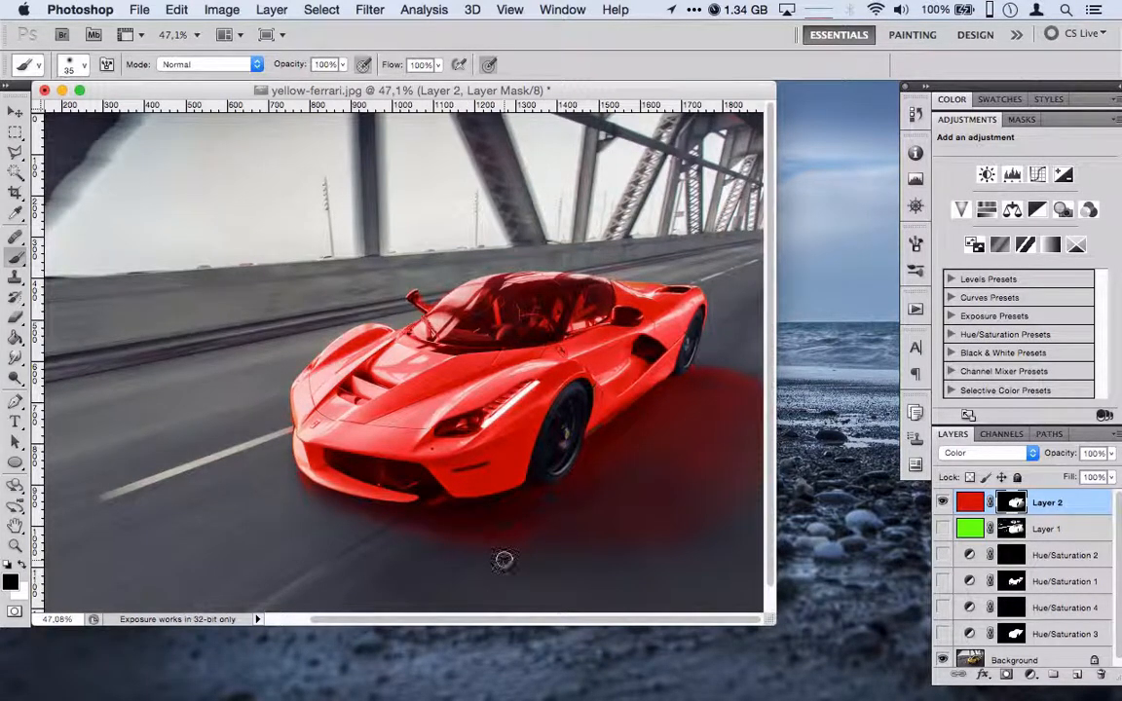
pyautogui.press(']')
pyautogui.press(']')
pyautogui.press(']')
pyautogui.press(']')
pyautogui.press(']')
pyautogui.press(']')
pyautogui.press(']')
pyautogui.press(']')
pyautogui.press(']')
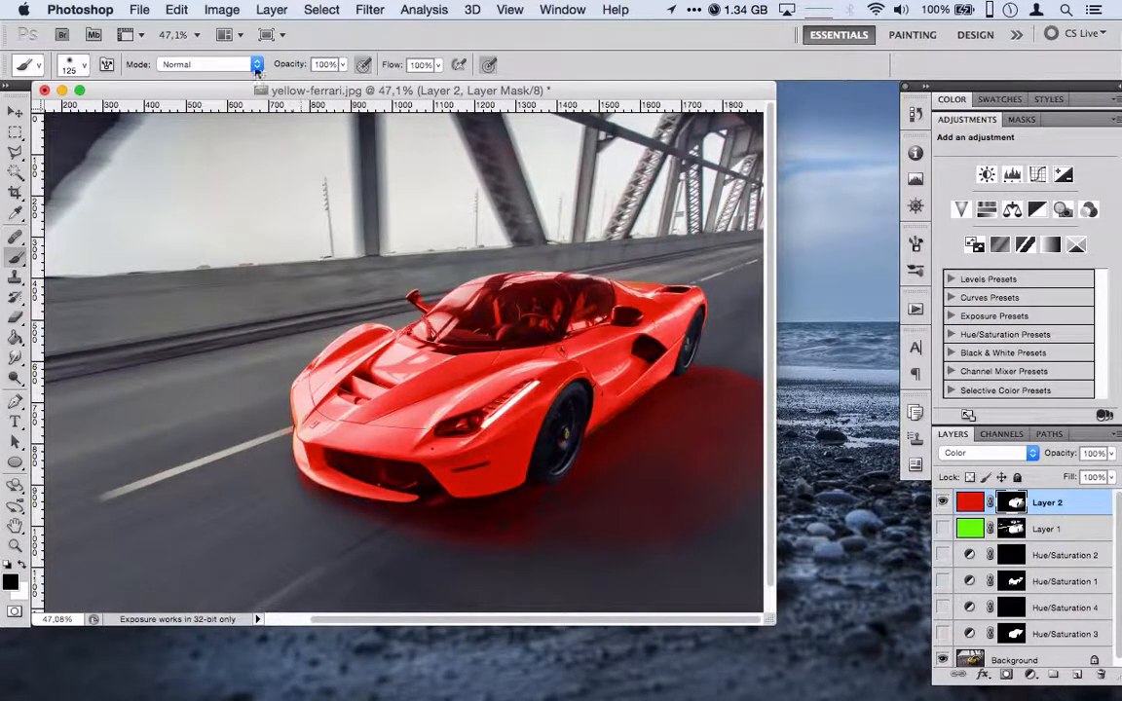
pyautogui.click(258, 64)
pyautogui.click(181, 66)
pyautogui.click(343, 65)
# Fade the red cast on the road alongside the car and beneath the front bumper with the low-opacity brush
pyautogui.scroll(-2, 688, 532)
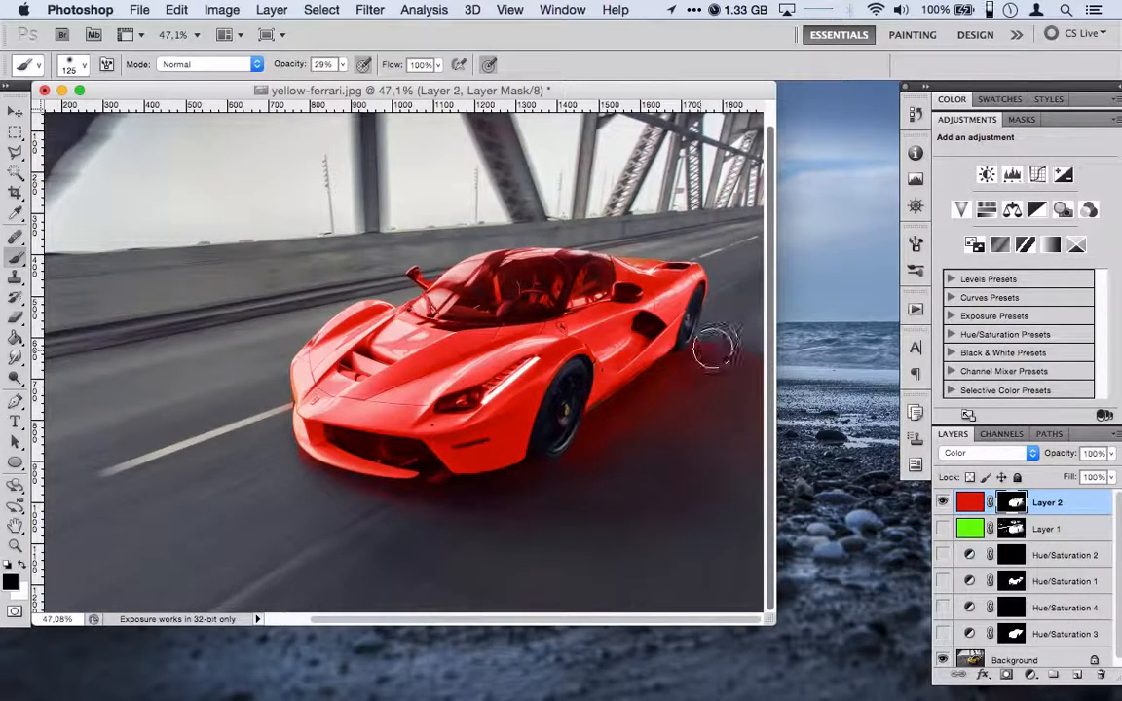
pyautogui.scroll(5, 706, 346)
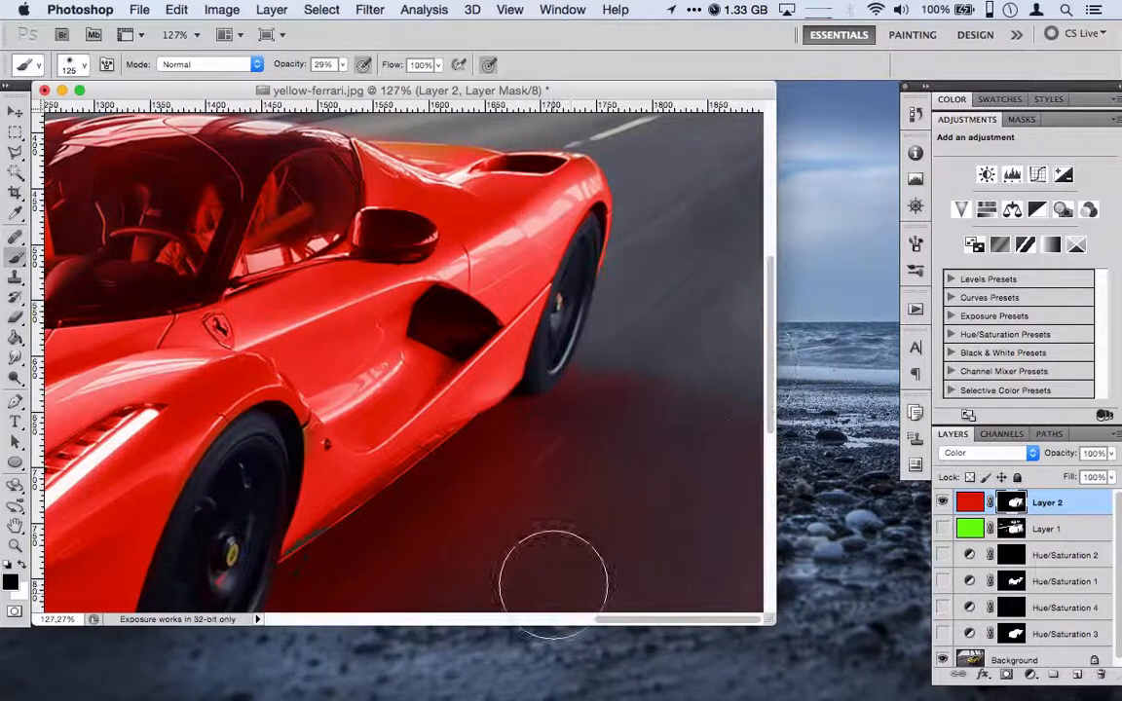
pyautogui.scroll(-5, 574, 570)
pyautogui.scroll(-3, 629, 552)
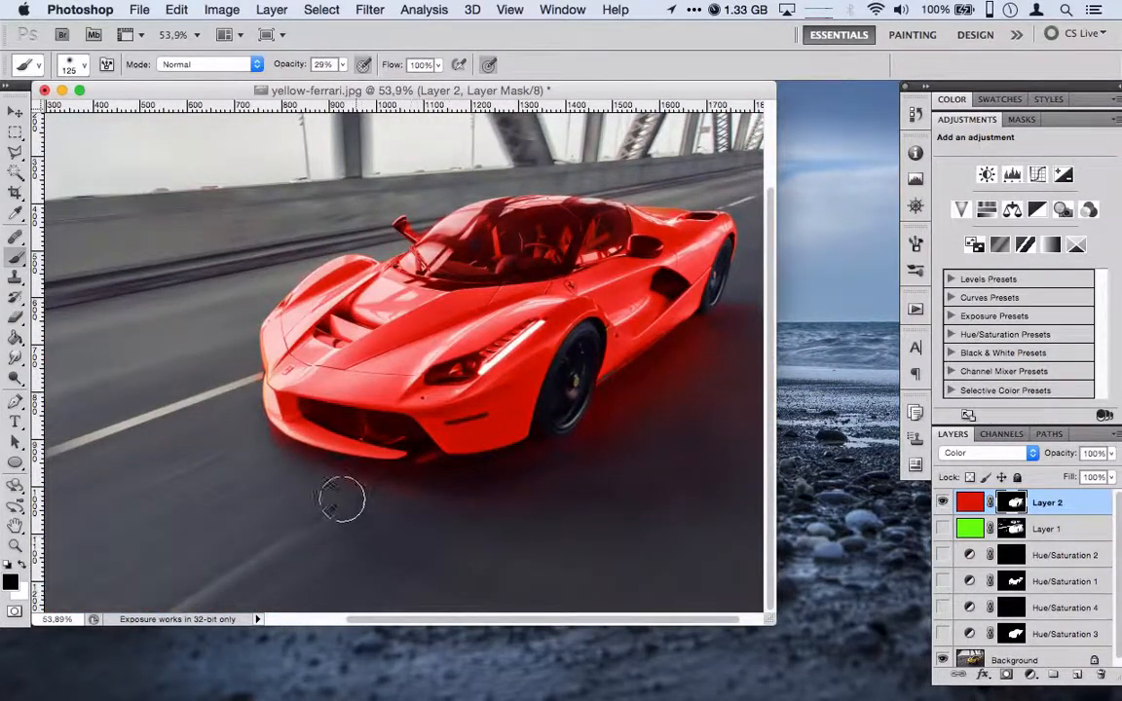
pyautogui.scroll(5, 338, 498)
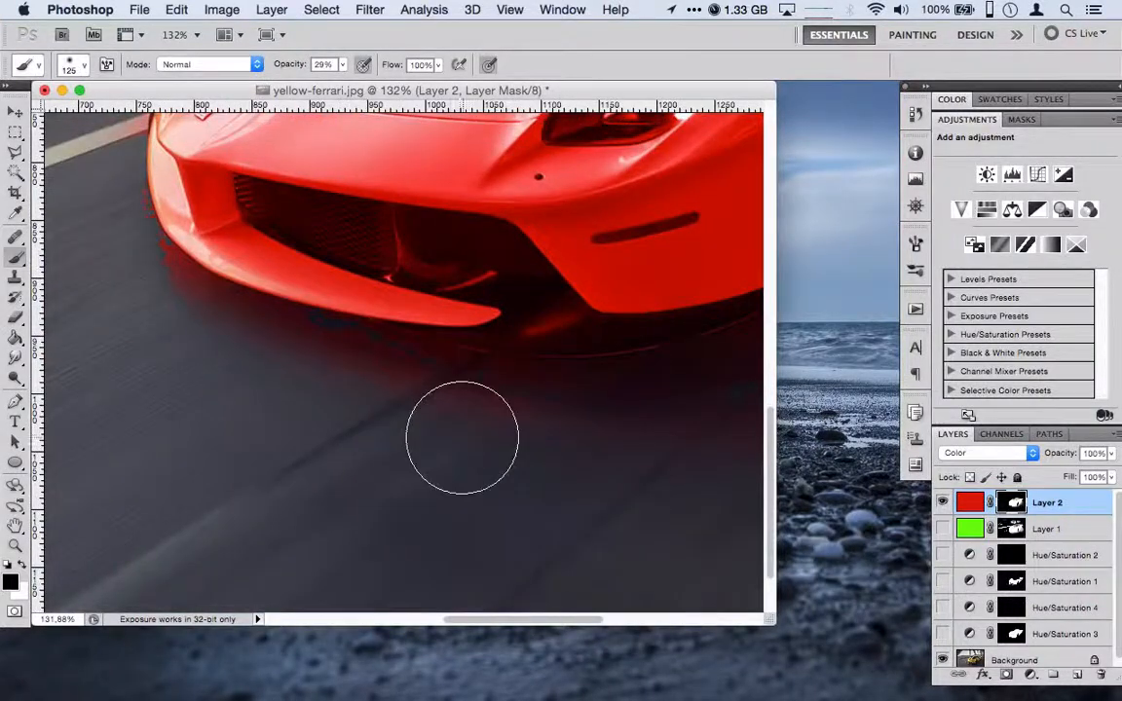
pyautogui.moveTo(124, 297)
pyautogui.mouseDown()
pyautogui.moveTo(165, 312)
pyautogui.moveTo(105, 254)
pyautogui.moveTo(160, 304)
pyautogui.moveTo(100, 221)
pyautogui.moveTo(109, 275)
pyautogui.mouseUp()
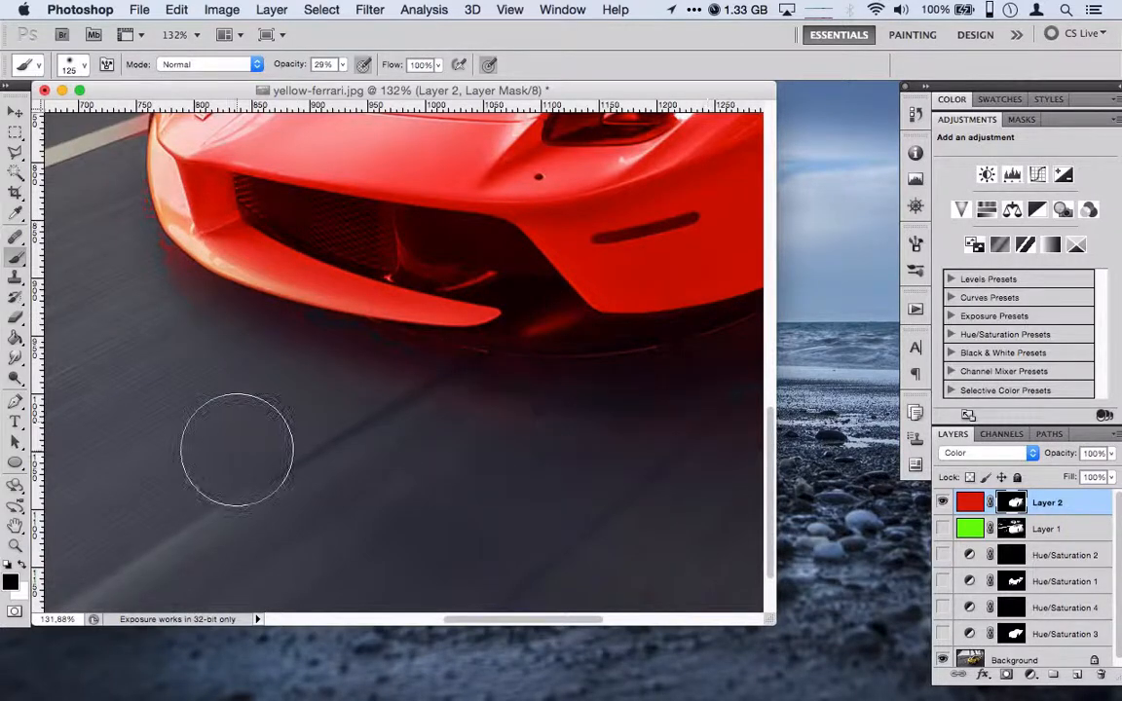
pyautogui.scroll(5, 218, 440)
pyautogui.hscroll(-3, 218, 439)
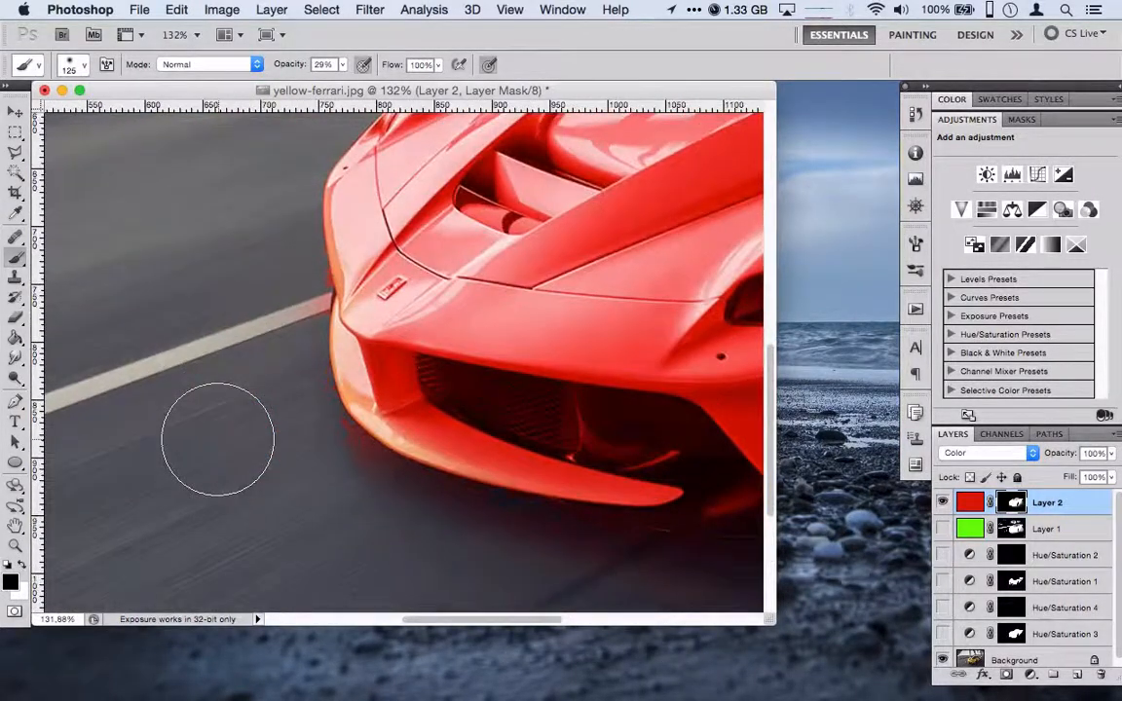
# Set the brush to 100% opacity and 45 px and mask the remaining red fringe along the outer edge of the front bumper and fender
pyautogui.click(342, 64)
pyautogui.moveTo(347, 83); pyautogui.dragTo(432, 86)
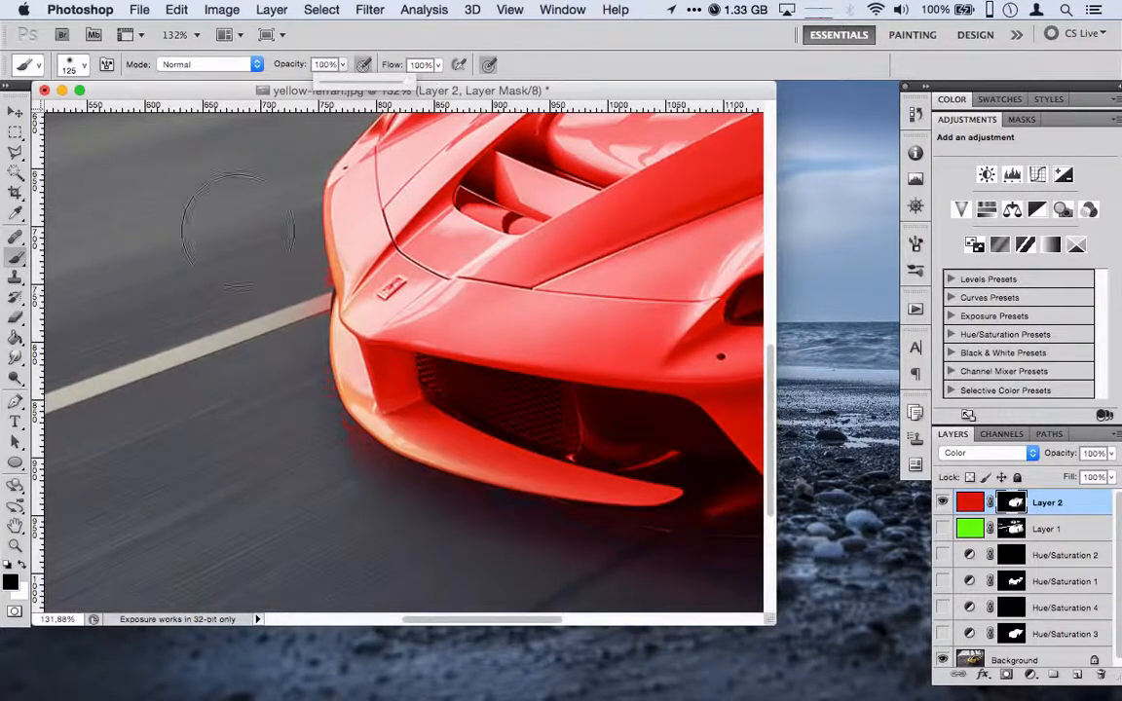
pyautogui.press('[')
pyautogui.press('[')
pyautogui.press('[')
pyautogui.press('[')
pyautogui.press('[')
pyautogui.press('[')
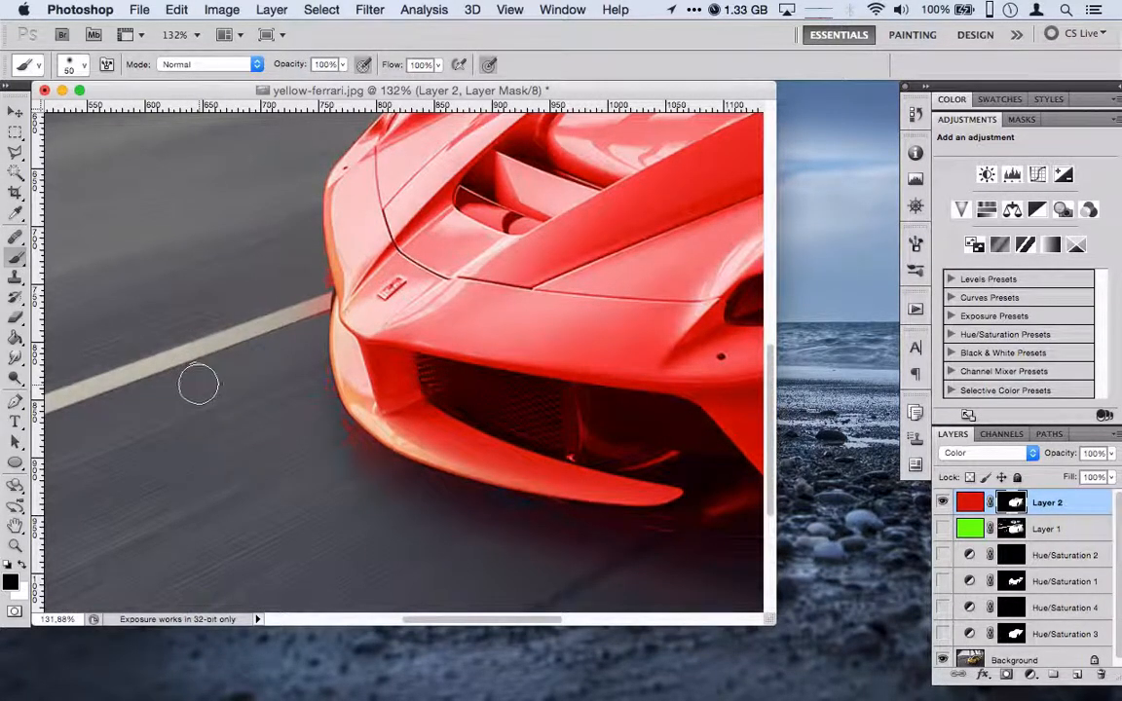
pyautogui.press('[')
pyautogui.moveTo(353, 474)
pyautogui.mouseDown()
pyautogui.moveTo(316, 414)
pyautogui.moveTo(342, 445)
pyautogui.moveTo(302, 347)
pyautogui.mouseUp()
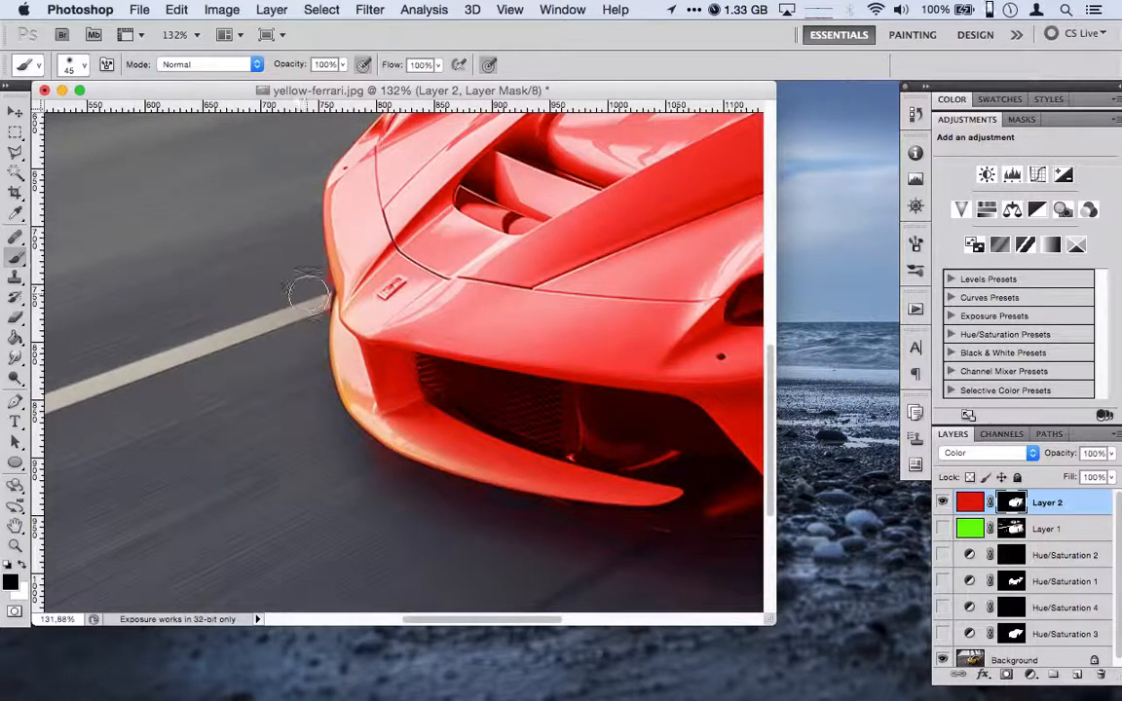
pyautogui.moveTo(313, 293)
pyautogui.mouseDown()
pyautogui.moveTo(300, 167)
pyautogui.moveTo(299, 183)
pyautogui.moveTo(313, 156)
pyautogui.mouseUp()
# Mask the red out of the front grille, reducing the brush to 30 px and 20 px for its corners and edges
pyautogui.scroll(6, 304, 266)
pyautogui.hscroll(2, 304, 266)
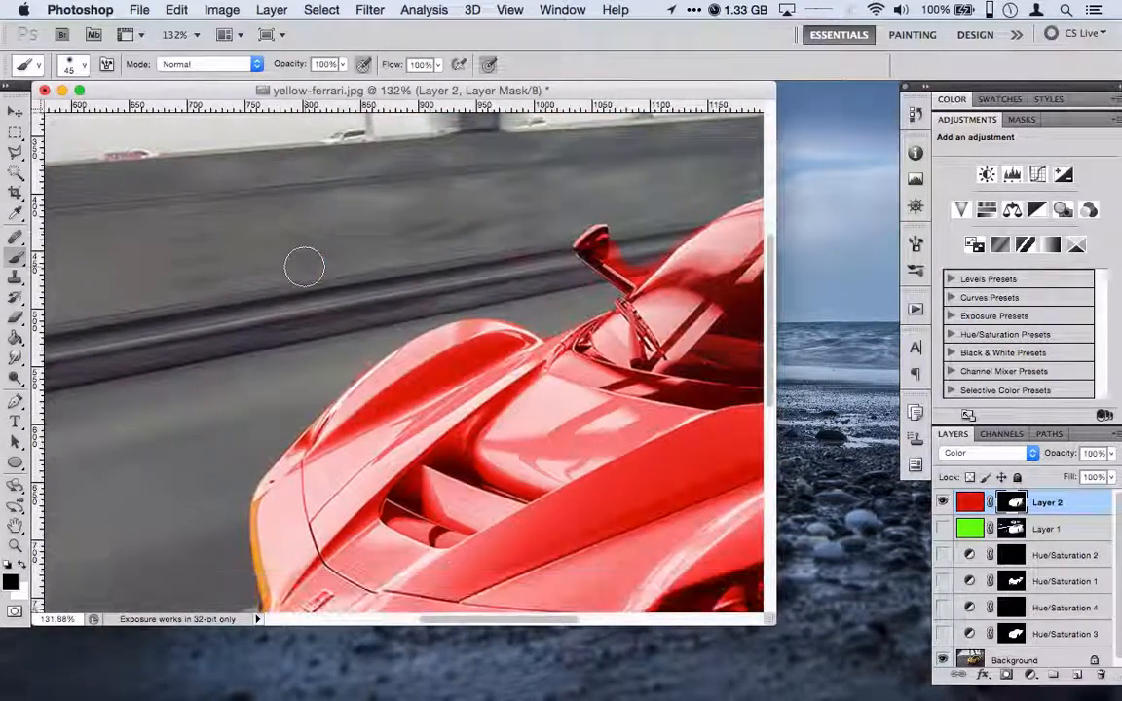
pyautogui.scroll(-6, 304, 266)
pyautogui.scroll(-5, 304, 266)
pyautogui.hscroll(3, 304, 266)
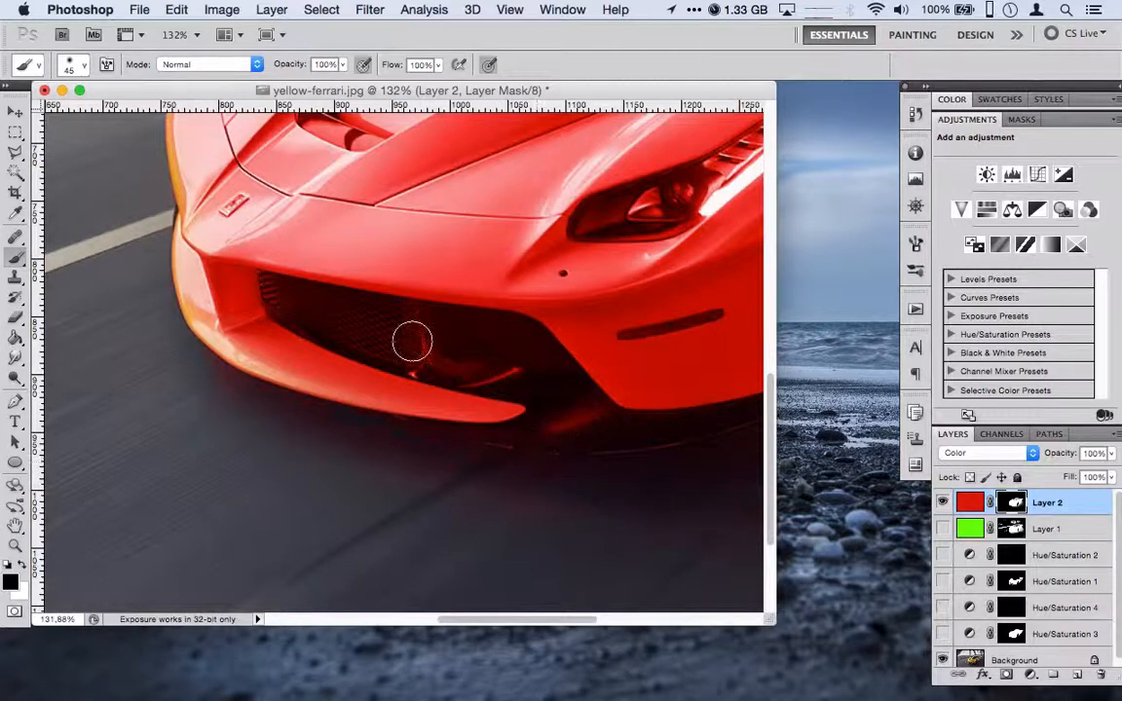
pyautogui.moveTo(419, 343)
pyautogui.mouseDown()
pyautogui.moveTo(374, 339)
pyautogui.moveTo(423, 339)
pyautogui.moveTo(393, 312)
pyautogui.moveTo(406, 317)
pyautogui.moveTo(273, 295)
pyautogui.moveTo(379, 342)
pyautogui.moveTo(530, 376)
pyautogui.moveTo(471, 338)
pyautogui.moveTo(517, 351)
pyautogui.moveTo(554, 381)
pyautogui.moveTo(514, 337)
pyautogui.moveTo(543, 370)
pyautogui.moveTo(427, 354)
pyautogui.moveTo(279, 301)
pyautogui.moveTo(231, 265)
pyautogui.mouseUp()
pyautogui.scroll(3, 293, 308)
pyautogui.press('[')
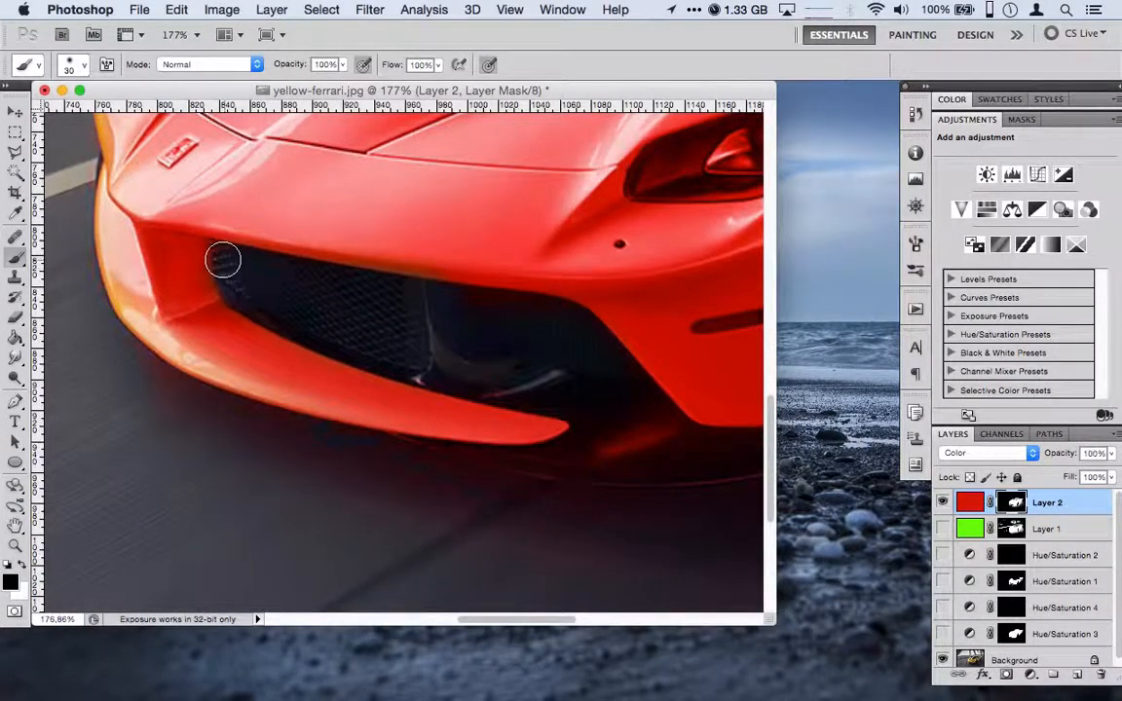
pyautogui.press('[')
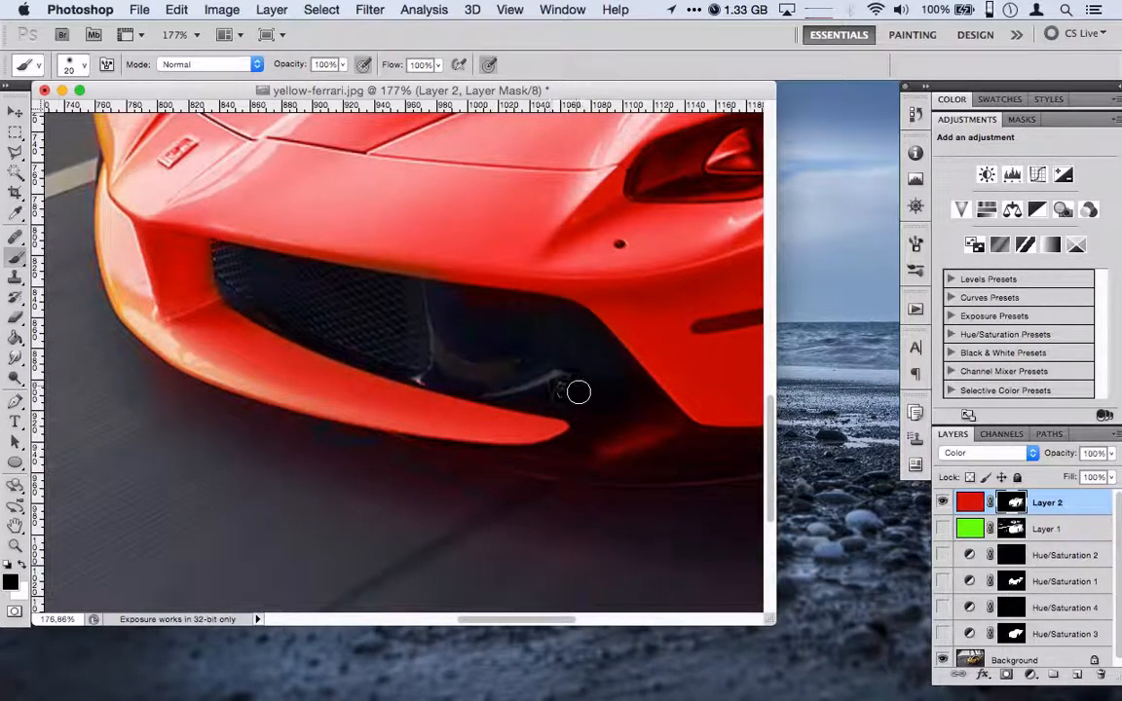
# Paint white with the 20 px brush on the Layer 2 mask to restore red along the outer edge of the fender and front bumper
pyautogui.scroll(-6, 321, 374)
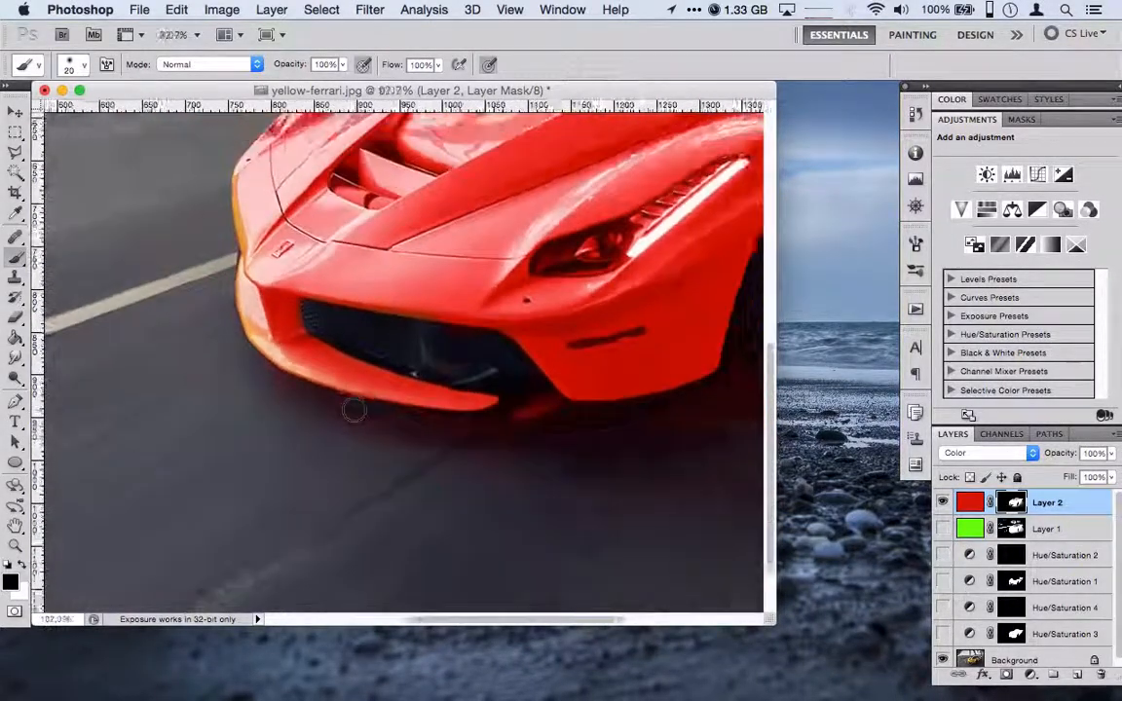
pyautogui.scroll(-2, 353, 410)
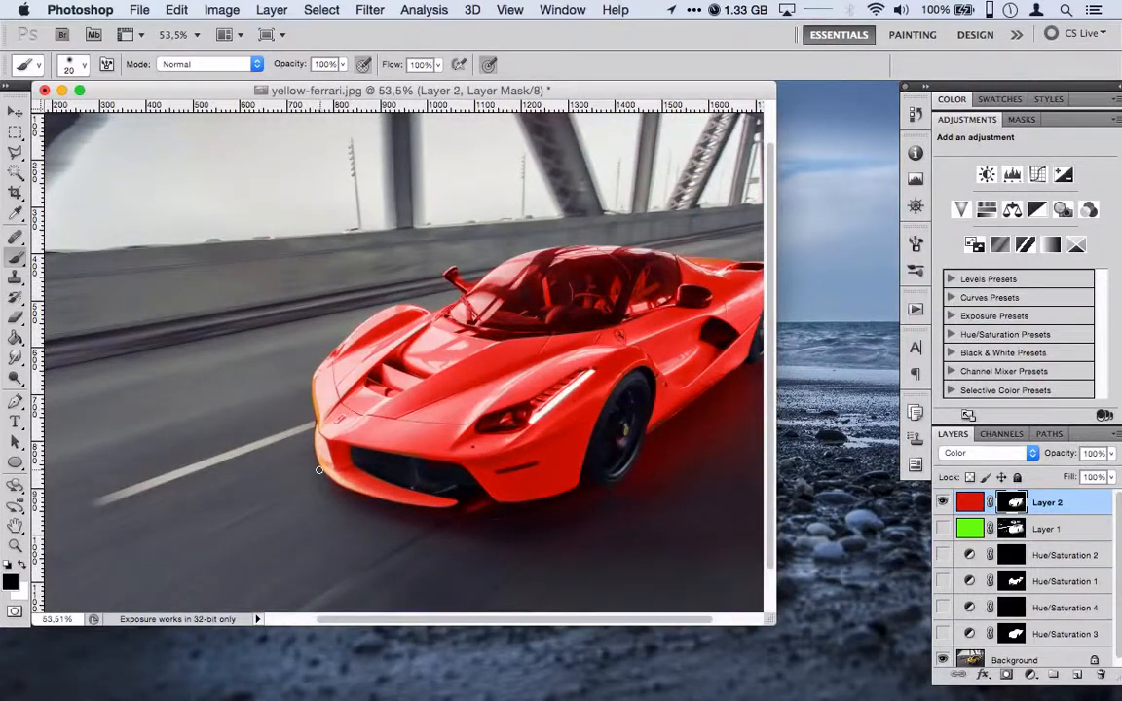
pyautogui.scroll(6, 319, 470)
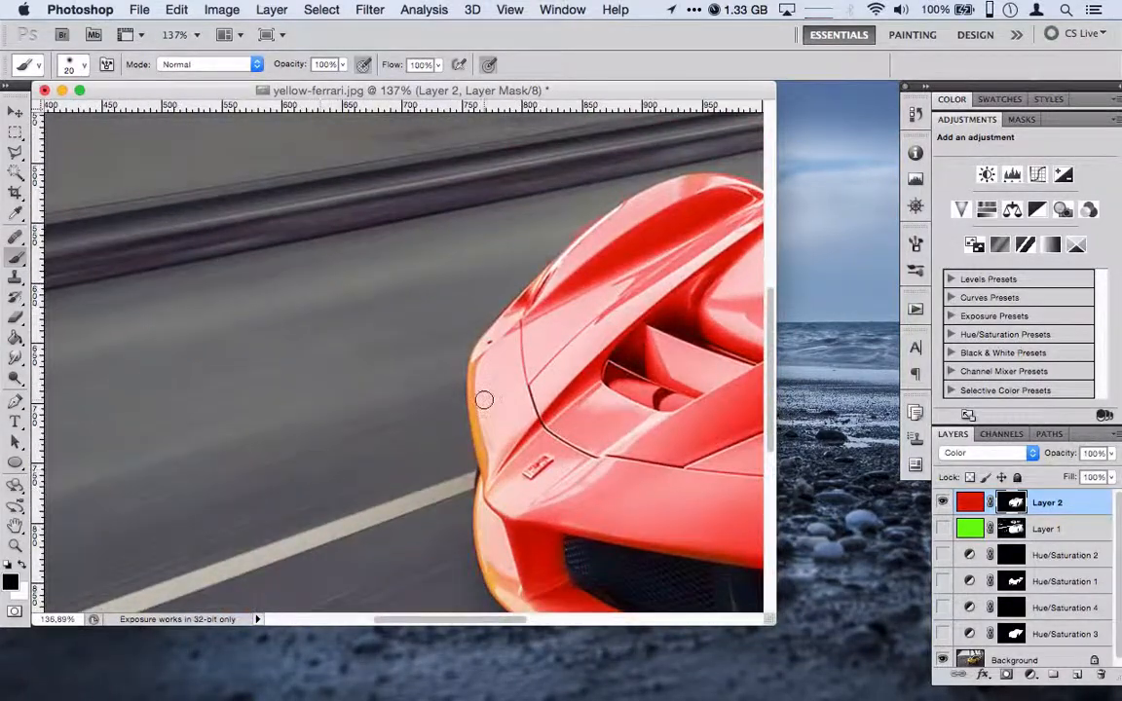
pyautogui.scroll(3, 484, 400)
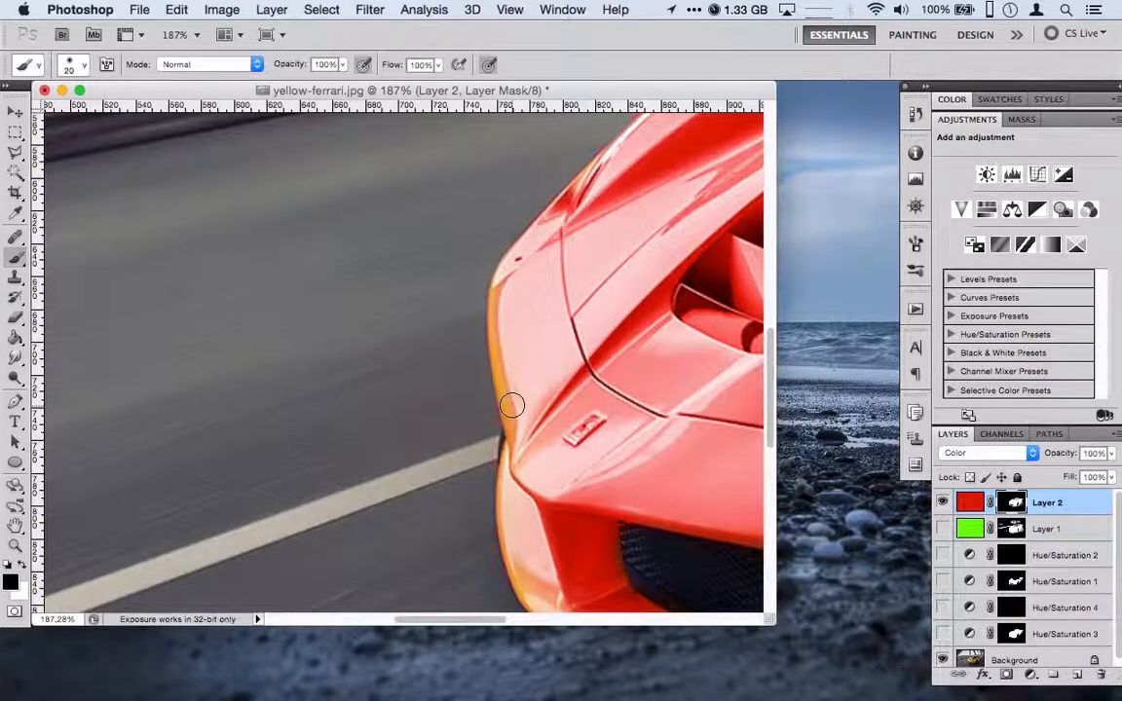
pyautogui.press('x')
pyautogui.moveTo(516, 418); pyautogui.dragTo(516, 380)
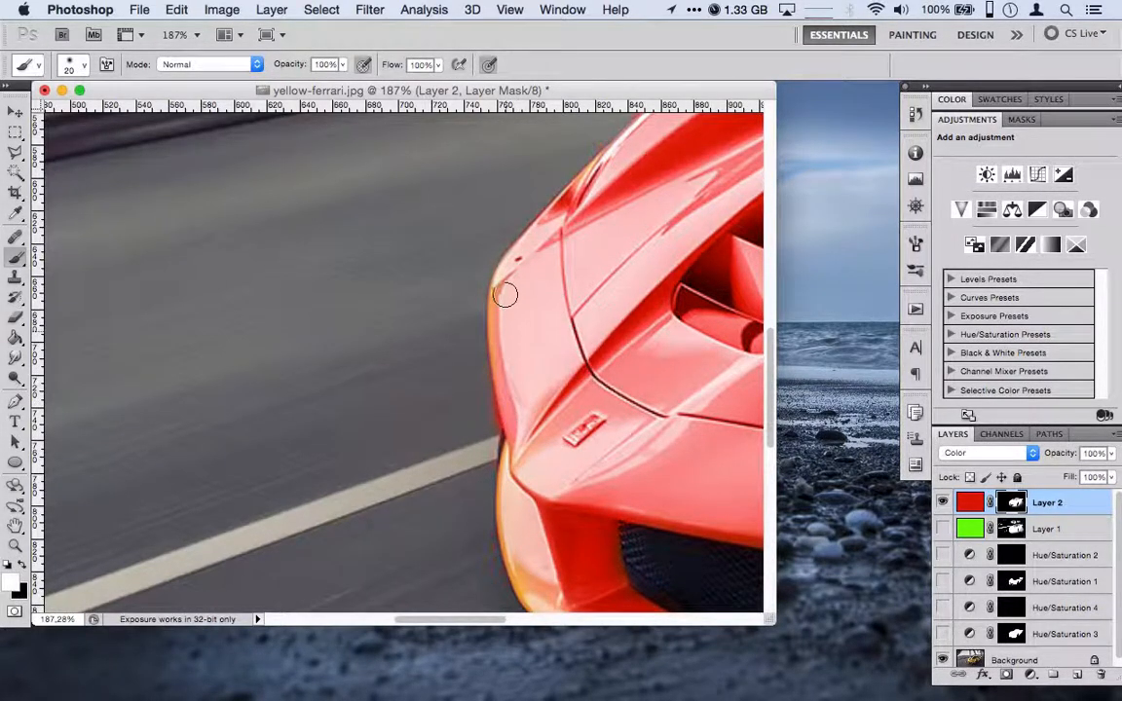
pyautogui.moveTo(499, 330); pyautogui.dragTo(511, 419)
pyautogui.moveTo(510, 499)
pyautogui.mouseDown()
pyautogui.moveTo(517, 459)
pyautogui.moveTo(510, 523)
pyautogui.moveTo(509, 494)
pyautogui.moveTo(527, 563)
pyautogui.mouseUp()
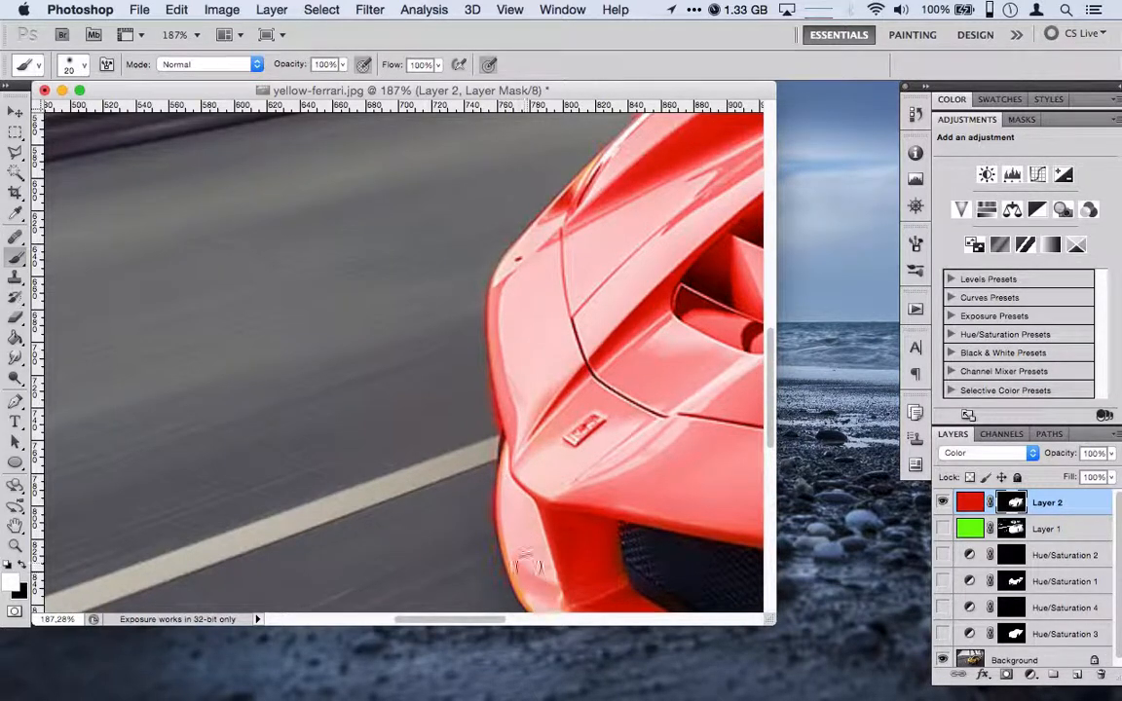
pyautogui.scroll(-5, 545, 587)
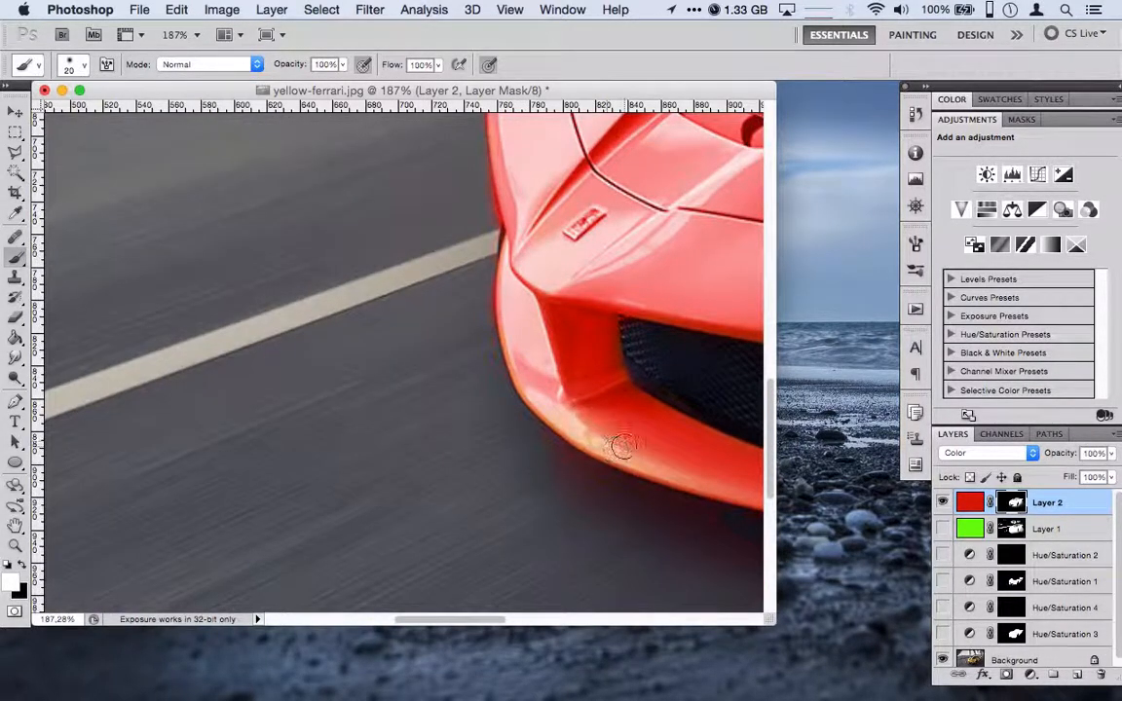
pyautogui.moveTo(619, 456); pyautogui.dragTo(526, 379)
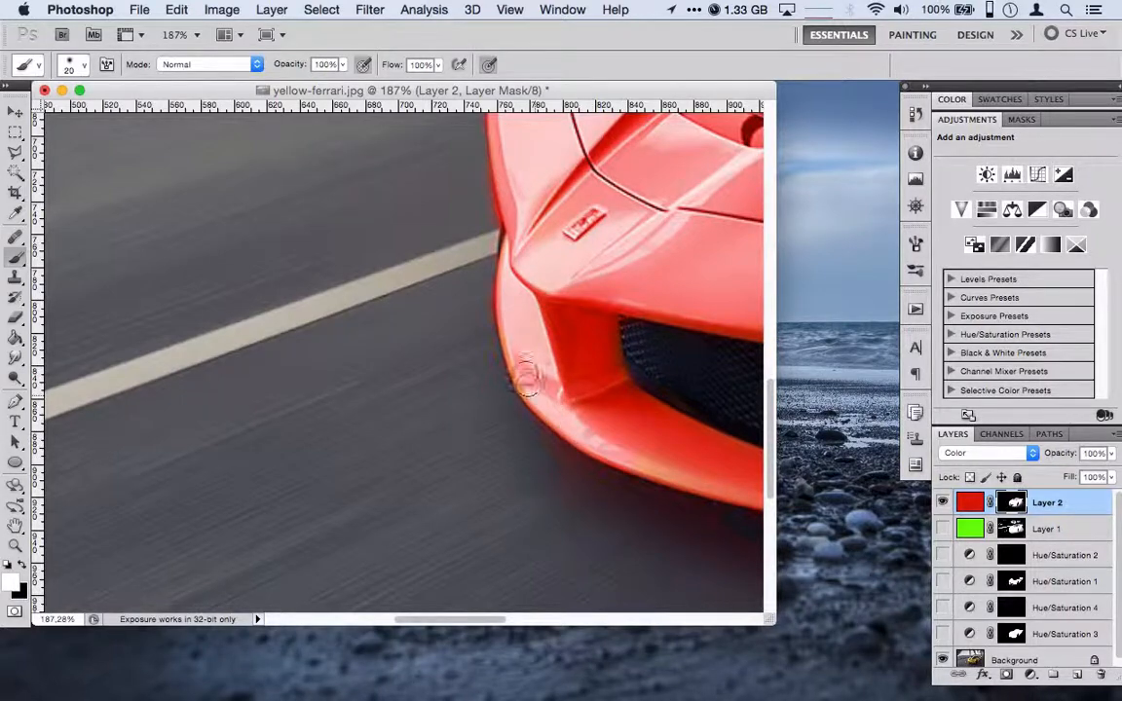
# Mask the red out of the Ferrari shield badge behind the front wheel arch using an 8 px black brush
pyautogui.hscroll(10, 689, 476)
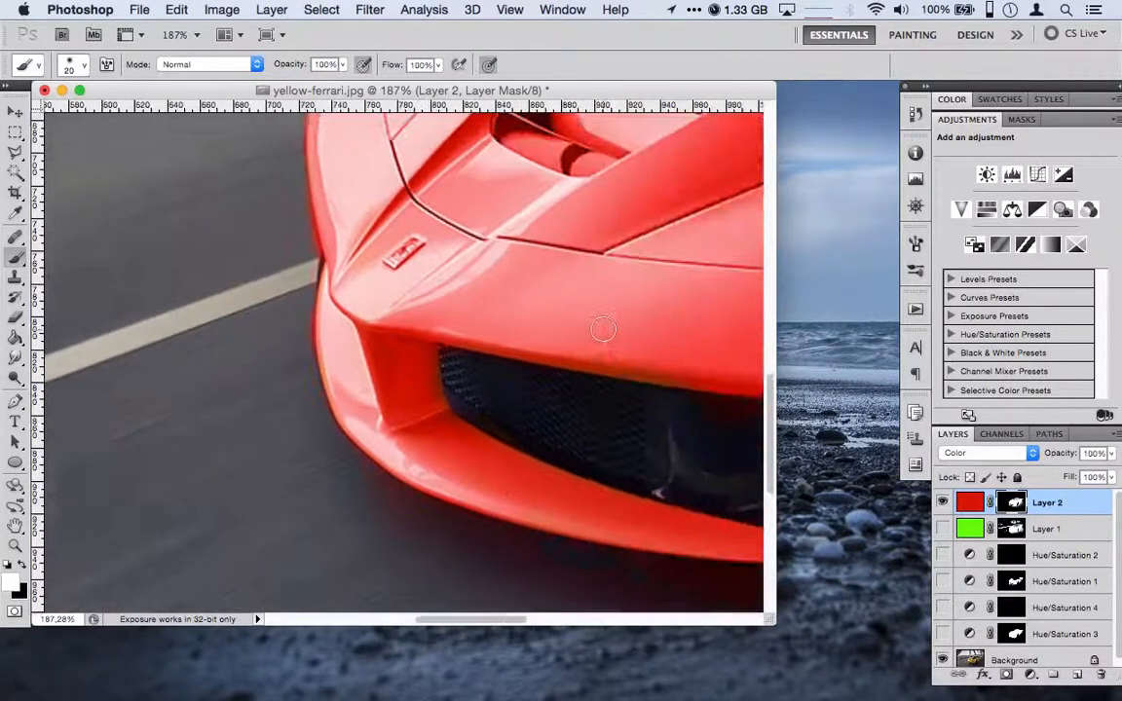
pyautogui.hscroll(6, 657, 231)
pyautogui.scroll(3, 658, 231)
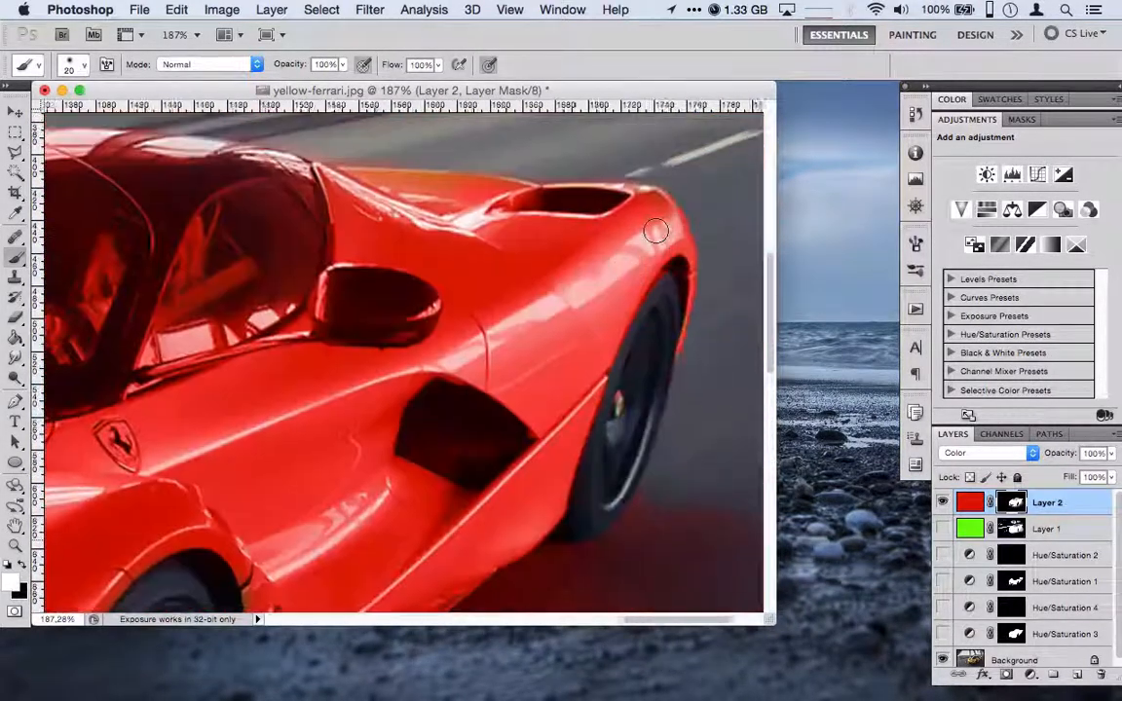
pyautogui.scroll(5, 217, 394)
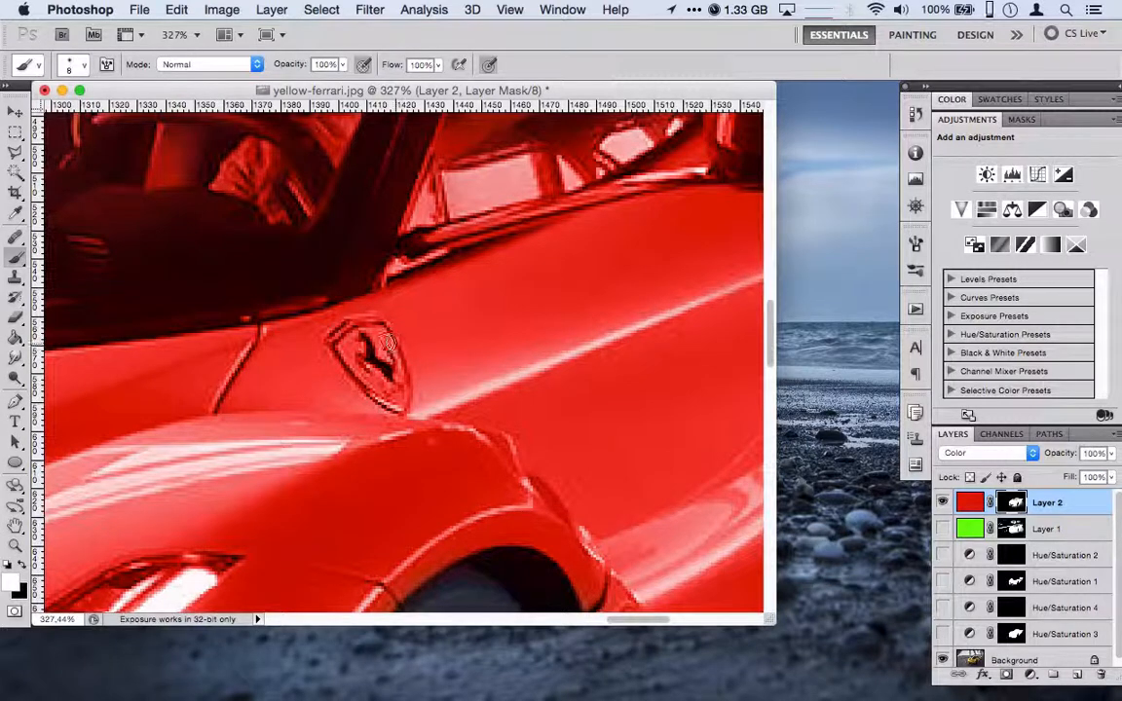
pyautogui.press('x')
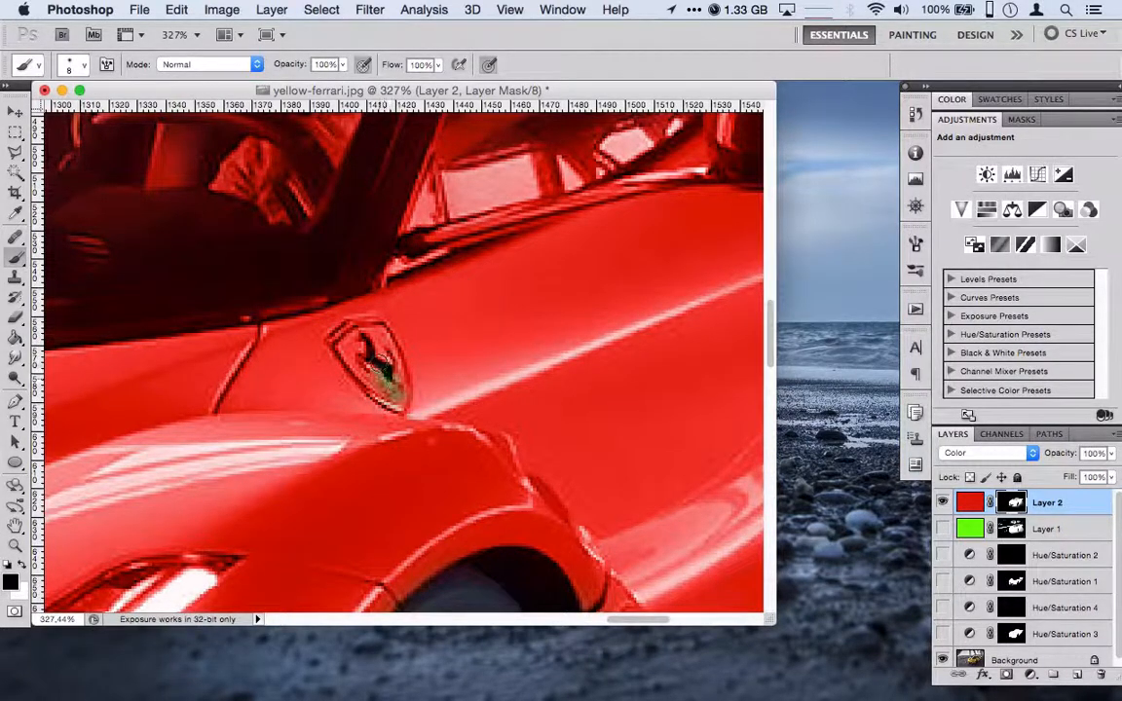
pyautogui.moveTo(343, 341)
pyautogui.mouseDown()
pyautogui.moveTo(329, 331)
pyautogui.moveTo(364, 345)
pyautogui.moveTo(360, 368)
pyautogui.mouseUp()
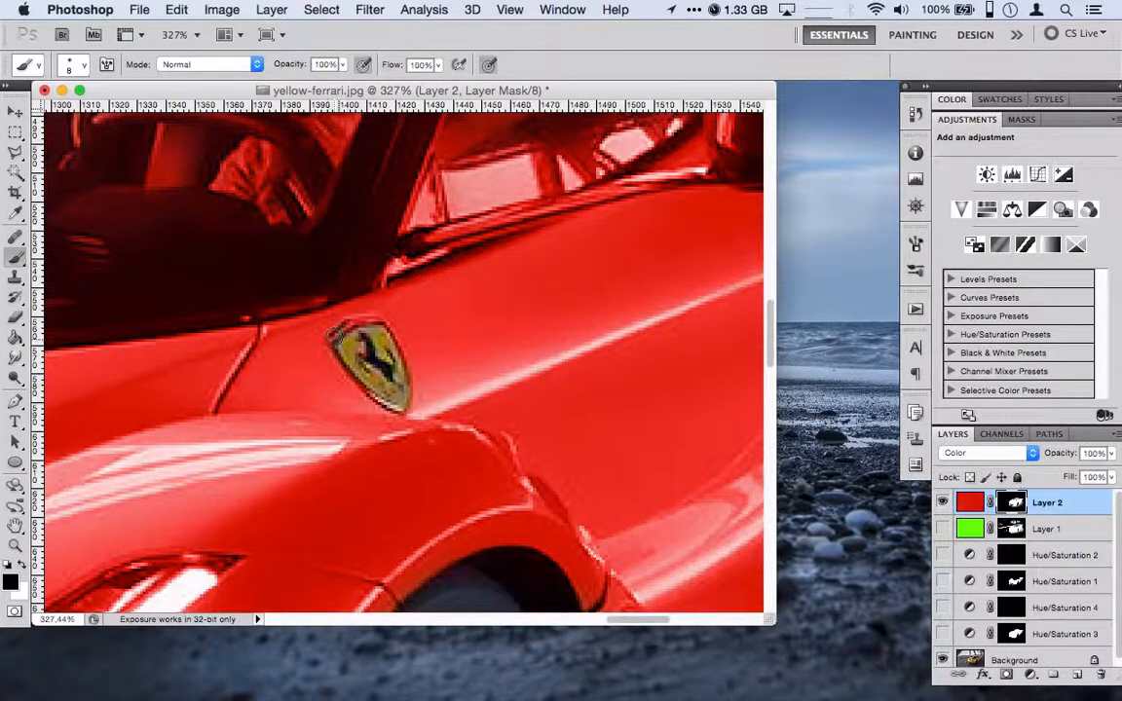
pyautogui.moveTo(336, 337); pyautogui.dragTo(380, 325)
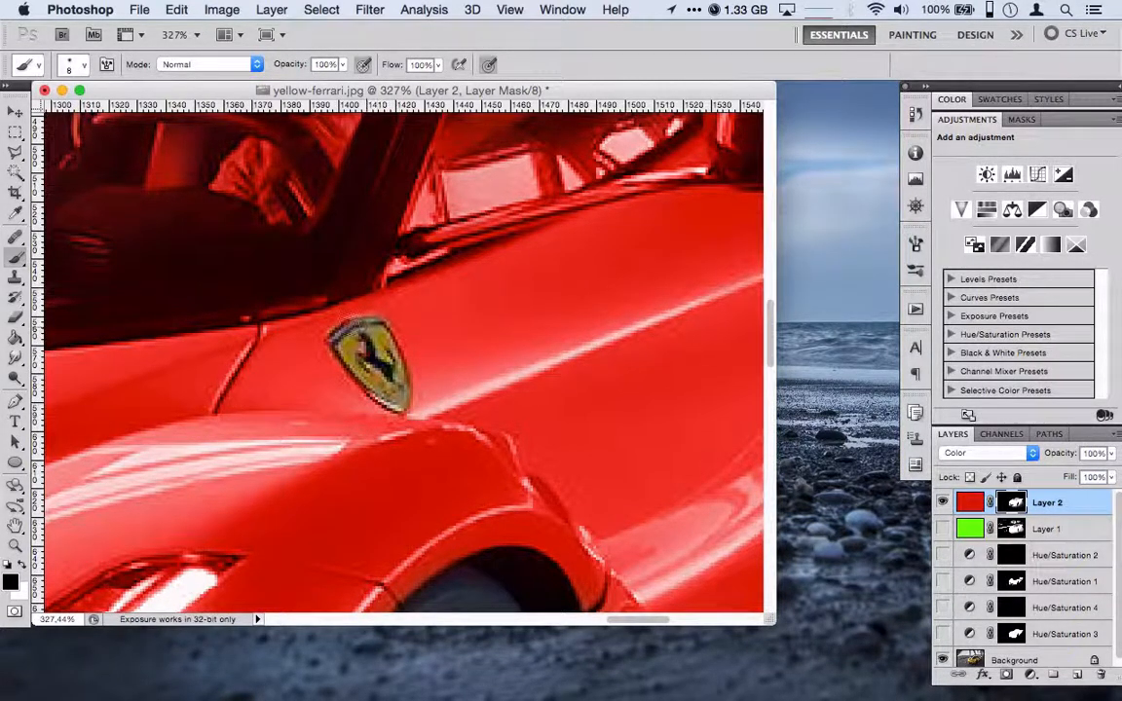
# Duplicate Layer 2 and set the copy's blend mode to Hue
pyautogui.press('super+minus')
pyautogui.press('super+minus')
pyautogui.press('super+minus')
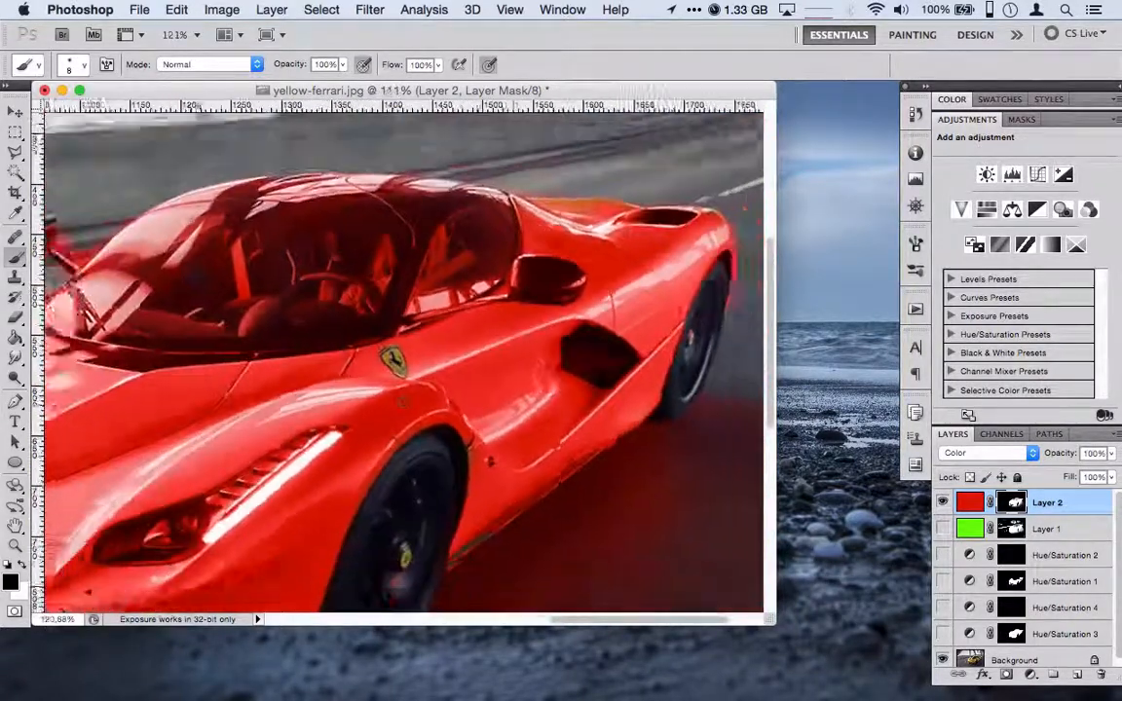
pyautogui.press('super+minus')
pyautogui.press('super+minus')
pyautogui.press('super+plus')
pyautogui.press('super+minus')
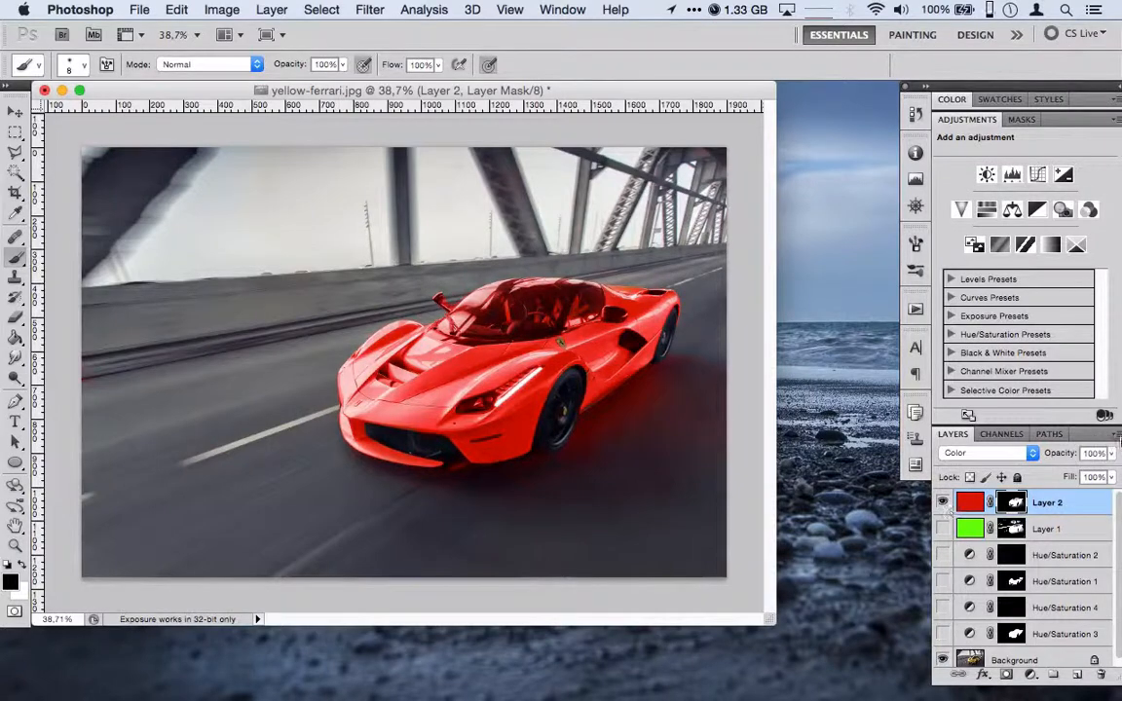
pyautogui.click(1118, 435)
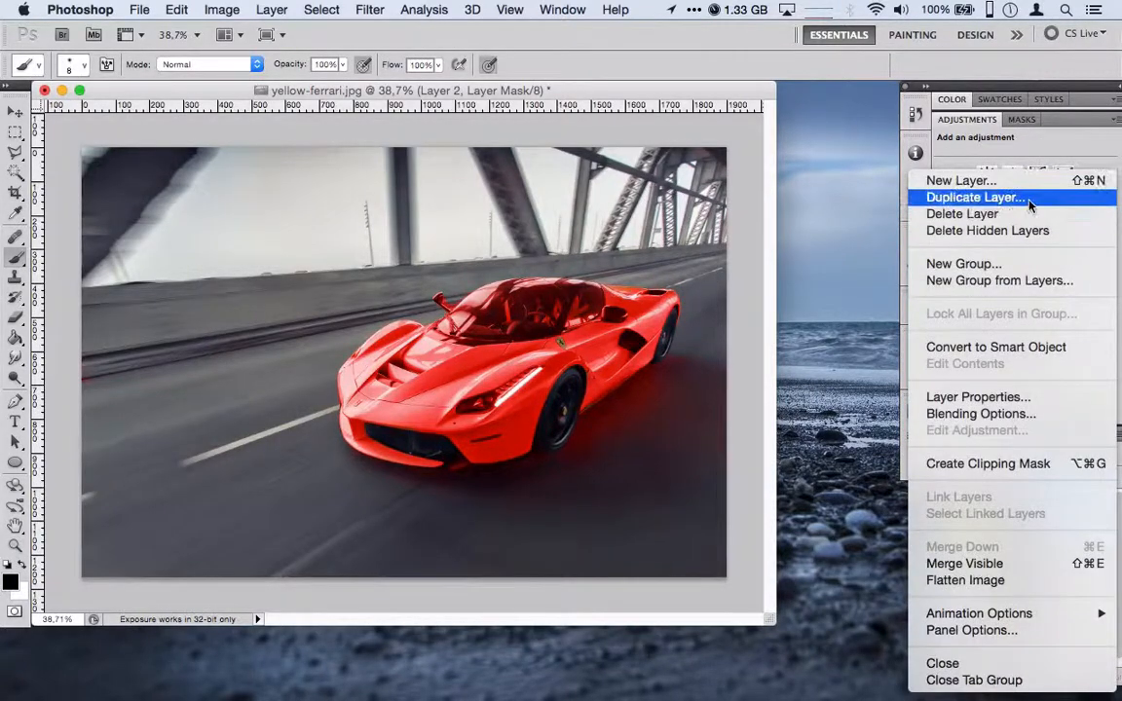
pyautogui.click(974, 197)
pyautogui.press('Return')
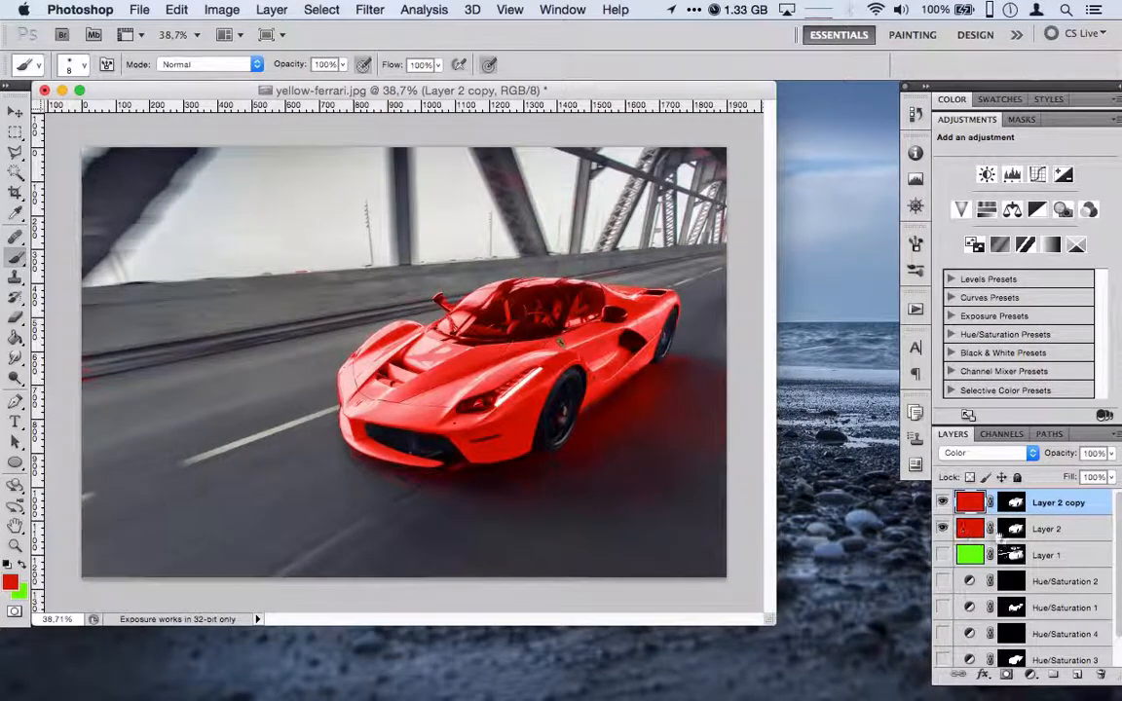
pyautogui.click(985, 454)
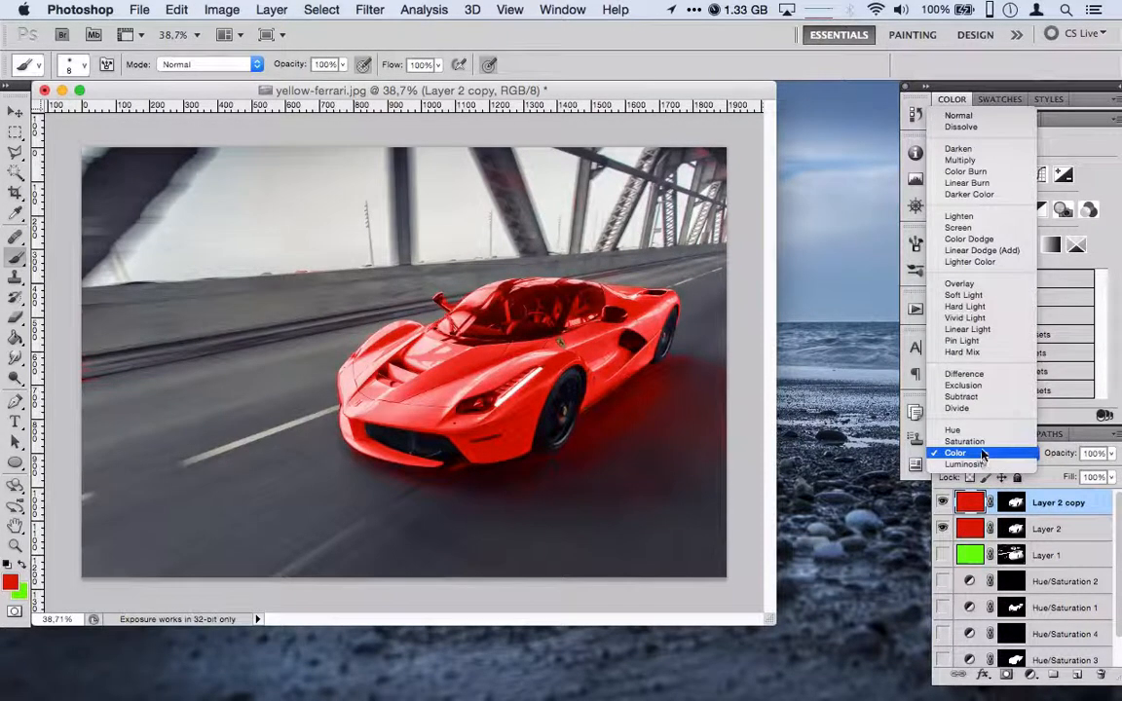
pyautogui.click(954, 430)
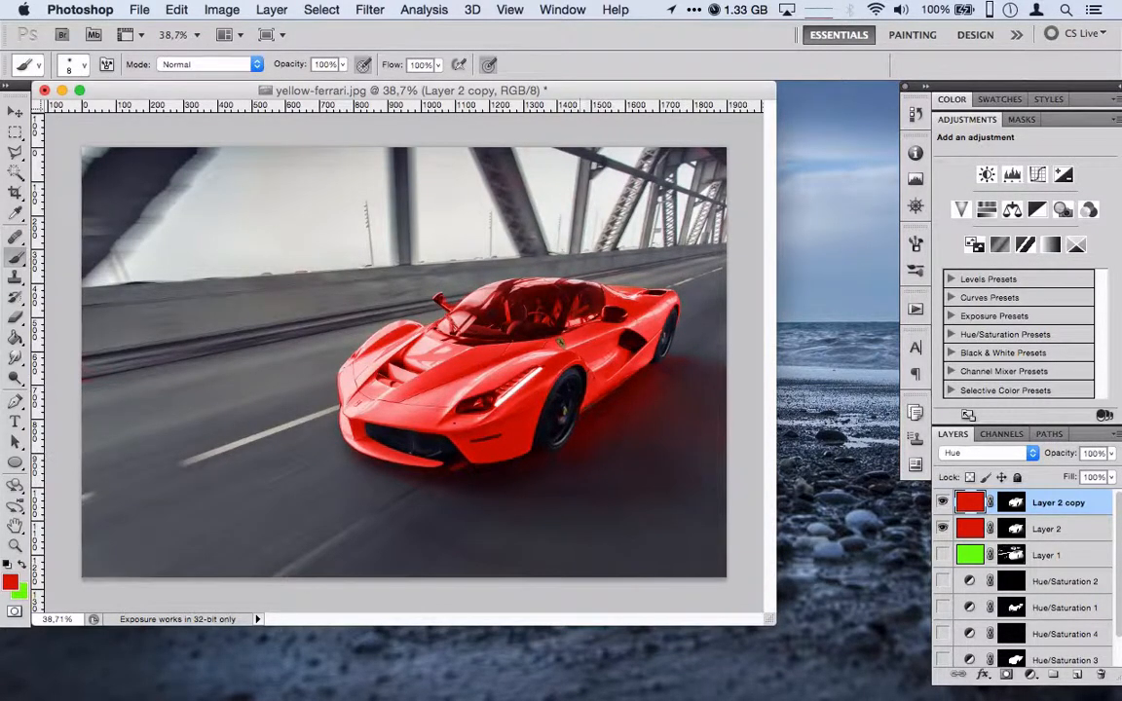
# Select Layer 2 and hide Layer 2 copy
pyautogui.scroll(6, 401, 363)
pyautogui.scroll(-3, 401, 362)
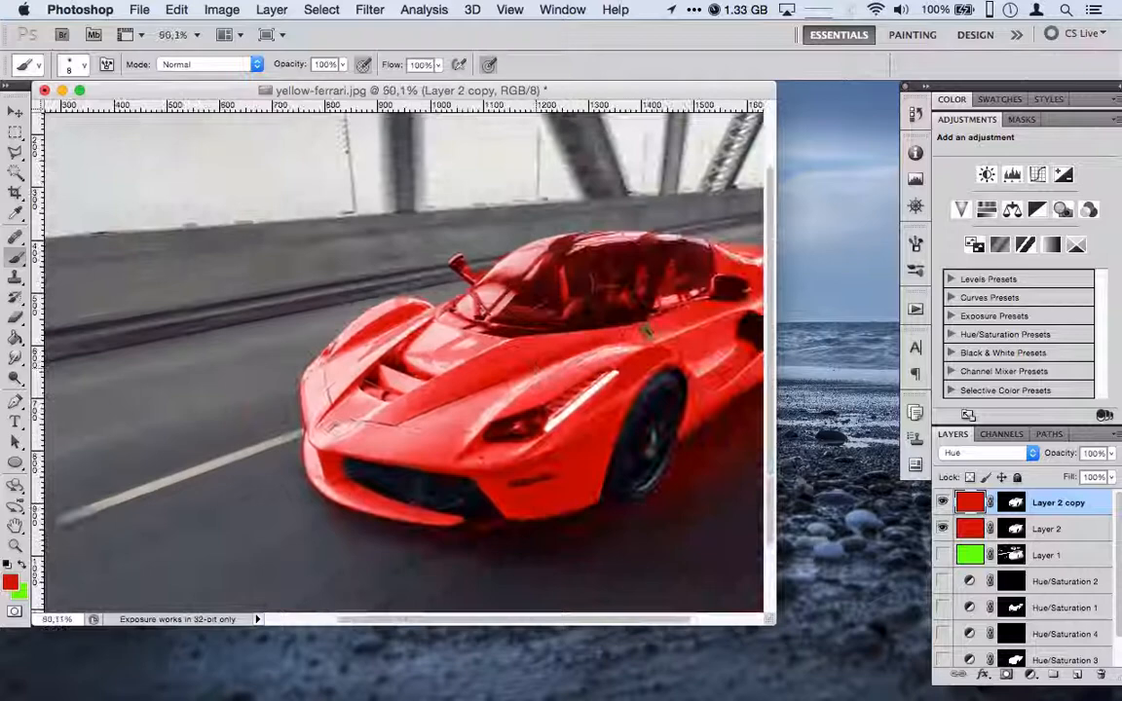
pyautogui.click(970, 529)
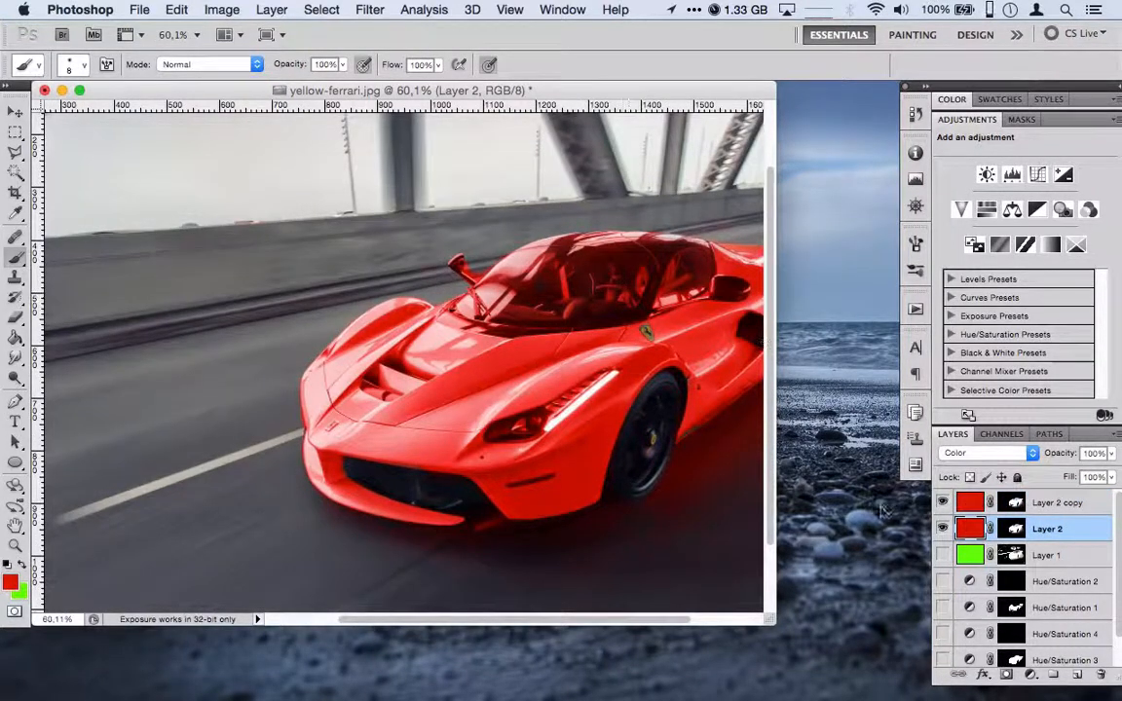
pyautogui.scroll(5, 620, 283)
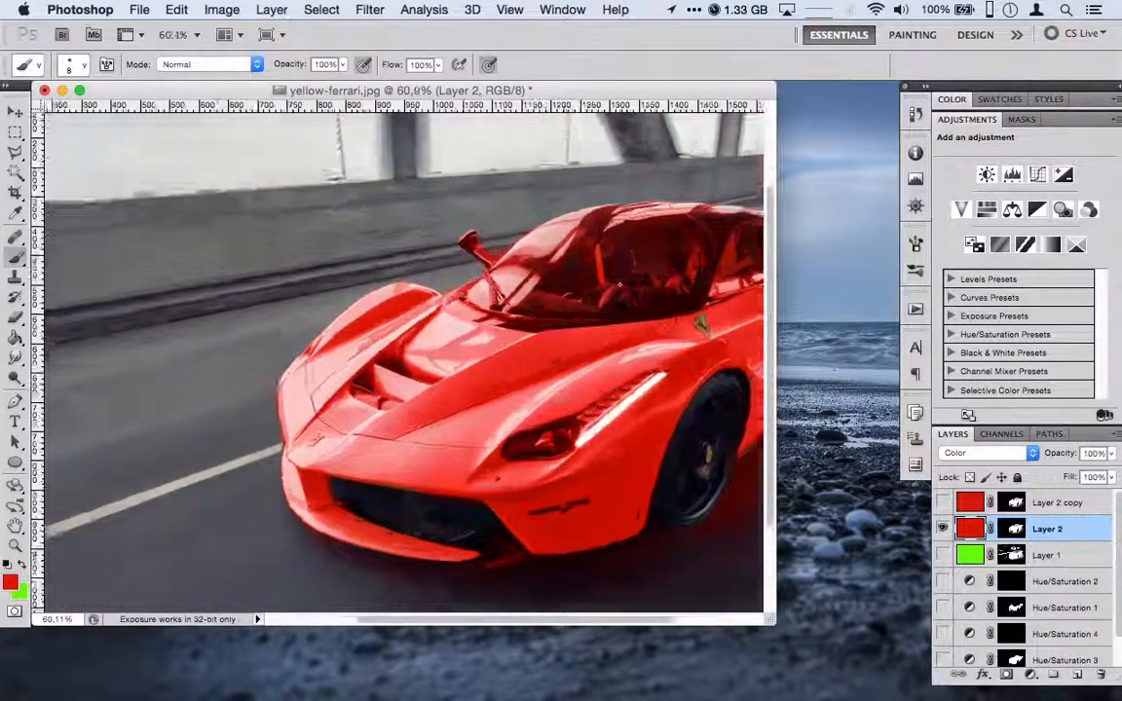
pyautogui.hscroll(6, 621, 284)
pyautogui.hscroll(-1, 621, 283)
pyautogui.hscroll(-3, 620, 283)
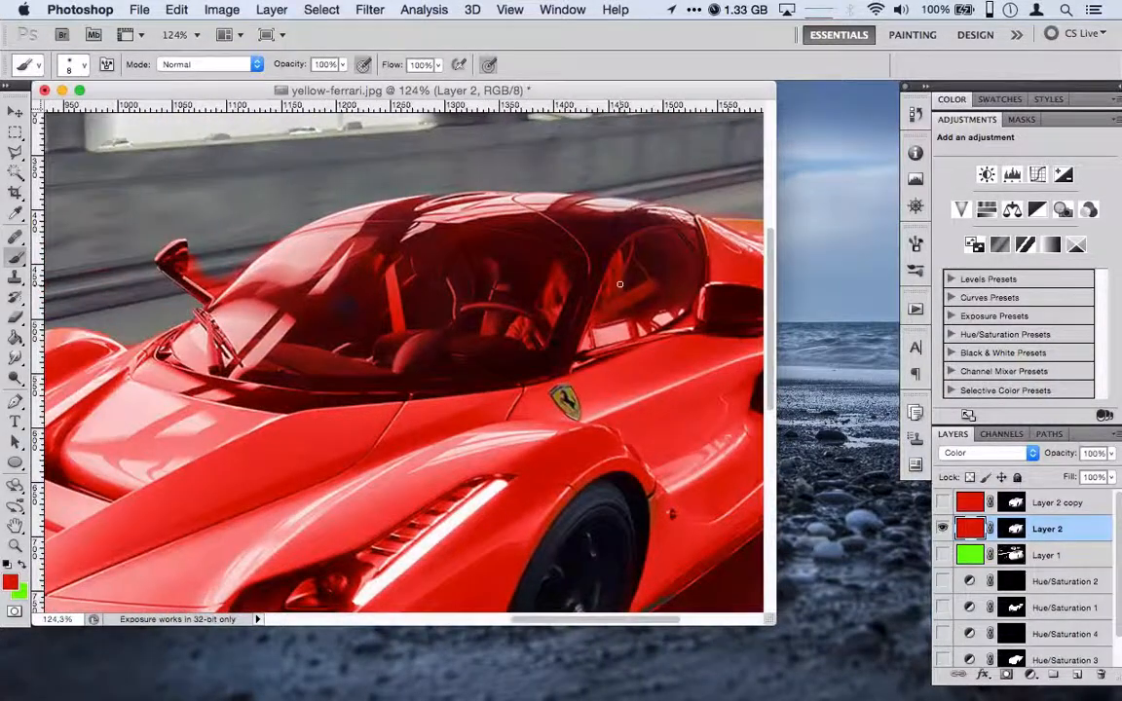
# Mask the red out of the windshield, side window, roof and far mirror on the Layer 2 mask with a 40 px black brush
pyautogui.press('v')
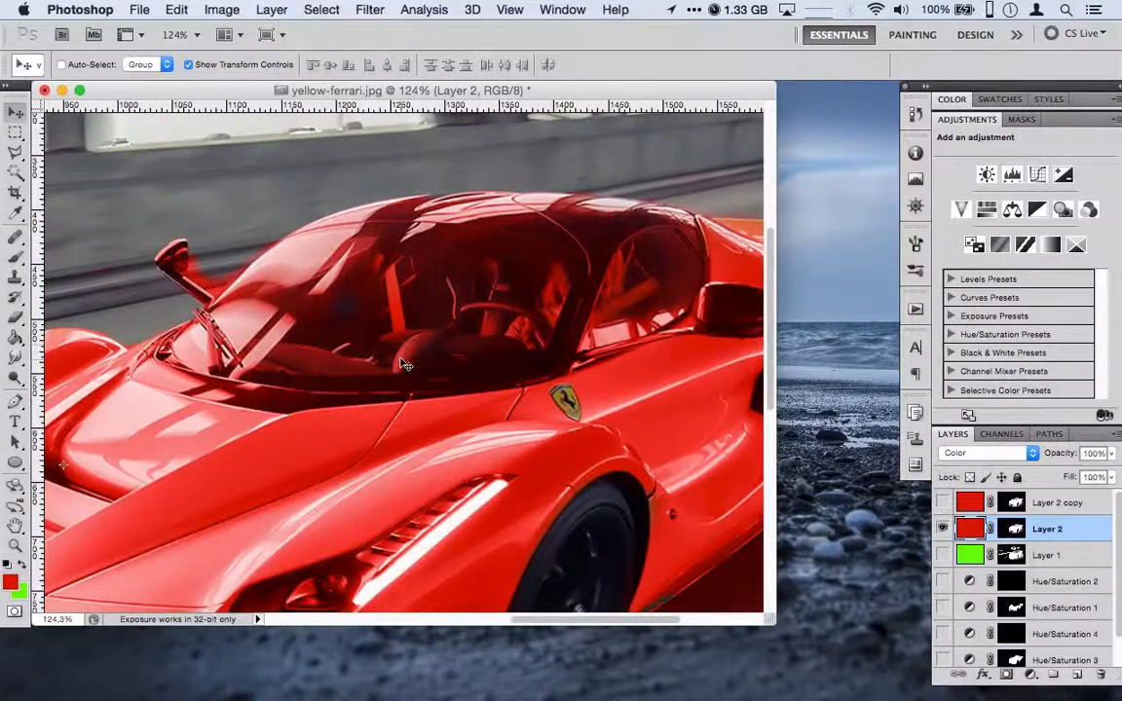
pyautogui.press('b')
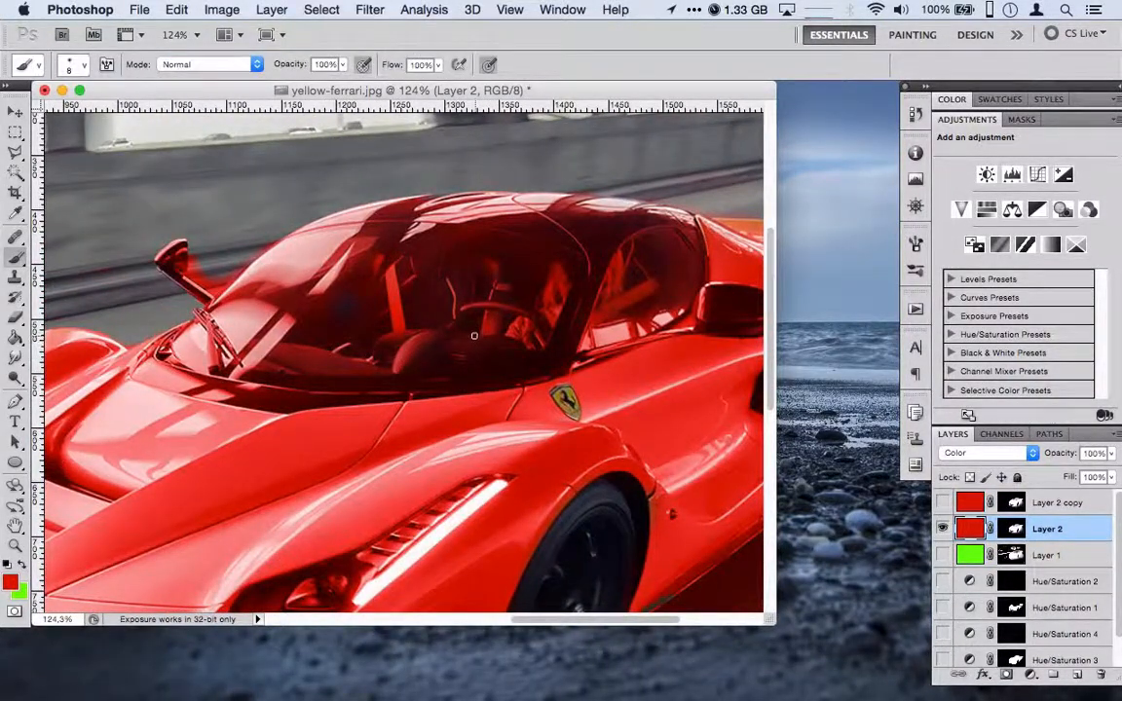
pyautogui.press(']')
pyautogui.press(']')
pyautogui.press(']')
pyautogui.press(']')
pyautogui.press(']')
pyautogui.click(1013, 529)
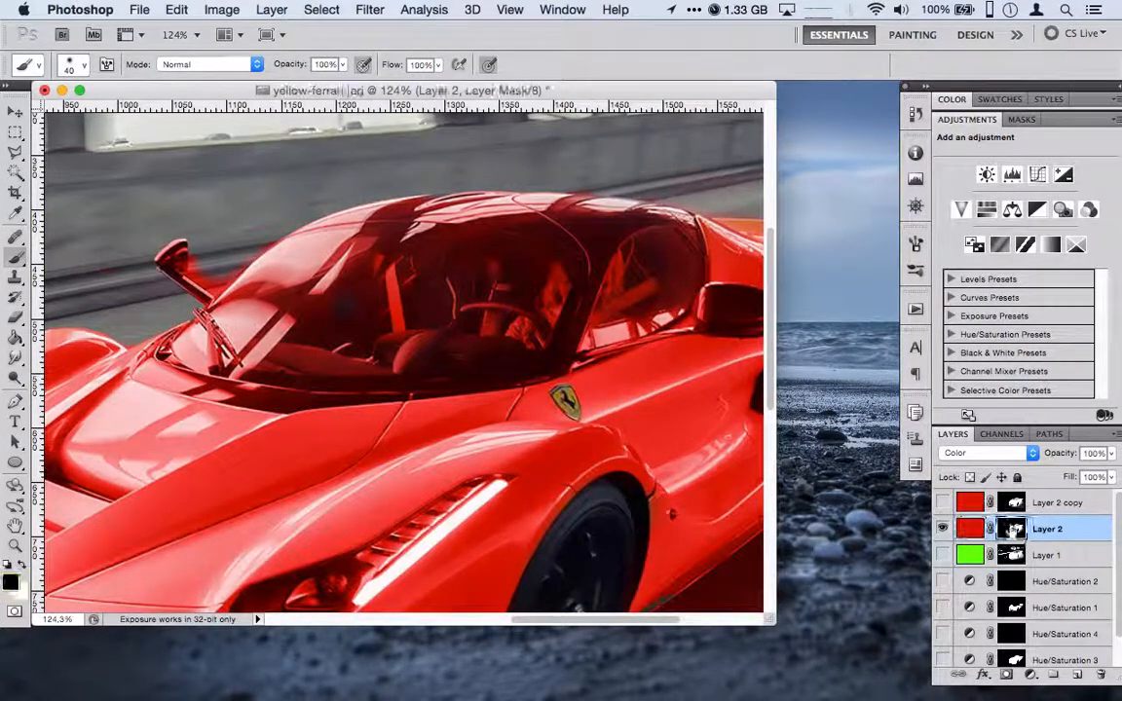
pyautogui.moveTo(538, 346)
pyautogui.mouseDown()
pyautogui.moveTo(451, 351)
pyautogui.moveTo(559, 312)
pyautogui.moveTo(551, 236)
pyautogui.moveTo(614, 210)
pyautogui.moveTo(575, 335)
pyautogui.moveTo(656, 253)
pyautogui.moveTo(581, 333)
pyautogui.moveTo(635, 310)
pyautogui.moveTo(675, 280)
pyautogui.moveTo(672, 220)
pyautogui.moveTo(683, 242)
pyautogui.moveTo(416, 208)
pyautogui.moveTo(606, 206)
pyautogui.moveTo(320, 211)
pyautogui.moveTo(367, 192)
pyautogui.moveTo(176, 259)
pyautogui.moveTo(453, 328)
pyautogui.moveTo(425, 258)
pyautogui.moveTo(465, 195)
pyautogui.mouseUp()
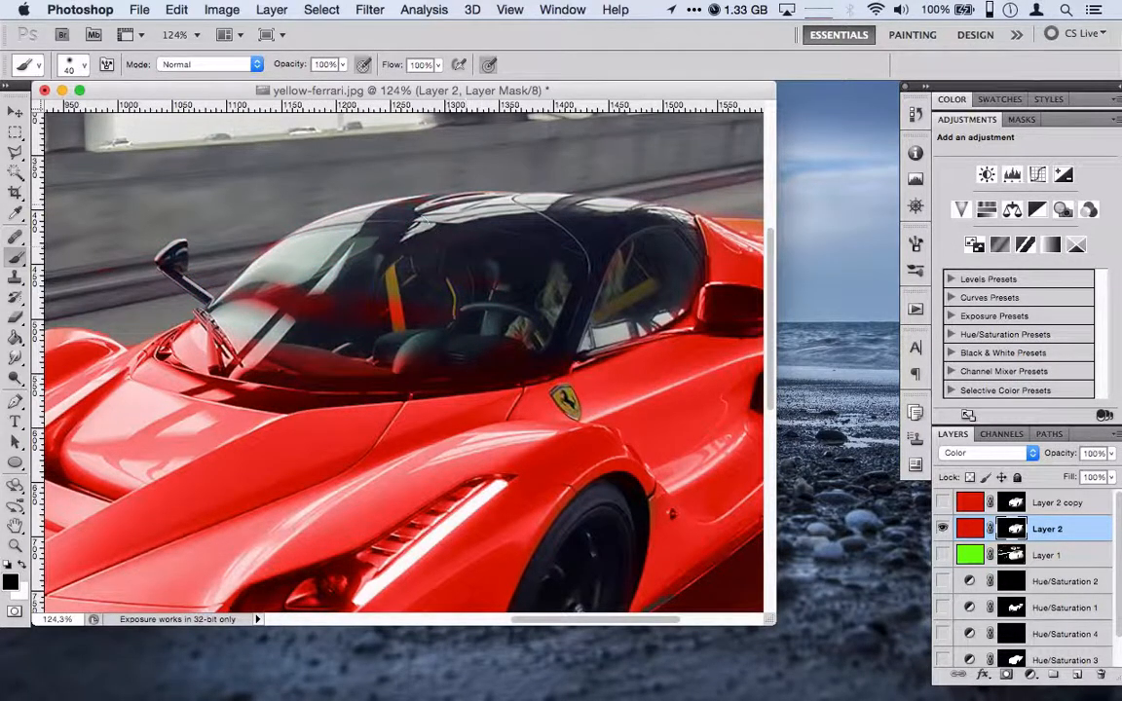
pyautogui.moveTo(576, 181)
pyautogui.mouseDown()
pyautogui.moveTo(656, 225)
pyautogui.moveTo(669, 301)
pyautogui.moveTo(511, 292)
pyautogui.moveTo(359, 363)
pyautogui.moveTo(200, 321)
pyautogui.moveTo(163, 297)
pyautogui.moveTo(199, 314)
pyautogui.moveTo(179, 336)
pyautogui.moveTo(153, 236)
pyautogui.moveTo(394, 332)
pyautogui.moveTo(350, 273)
pyautogui.mouseUp()
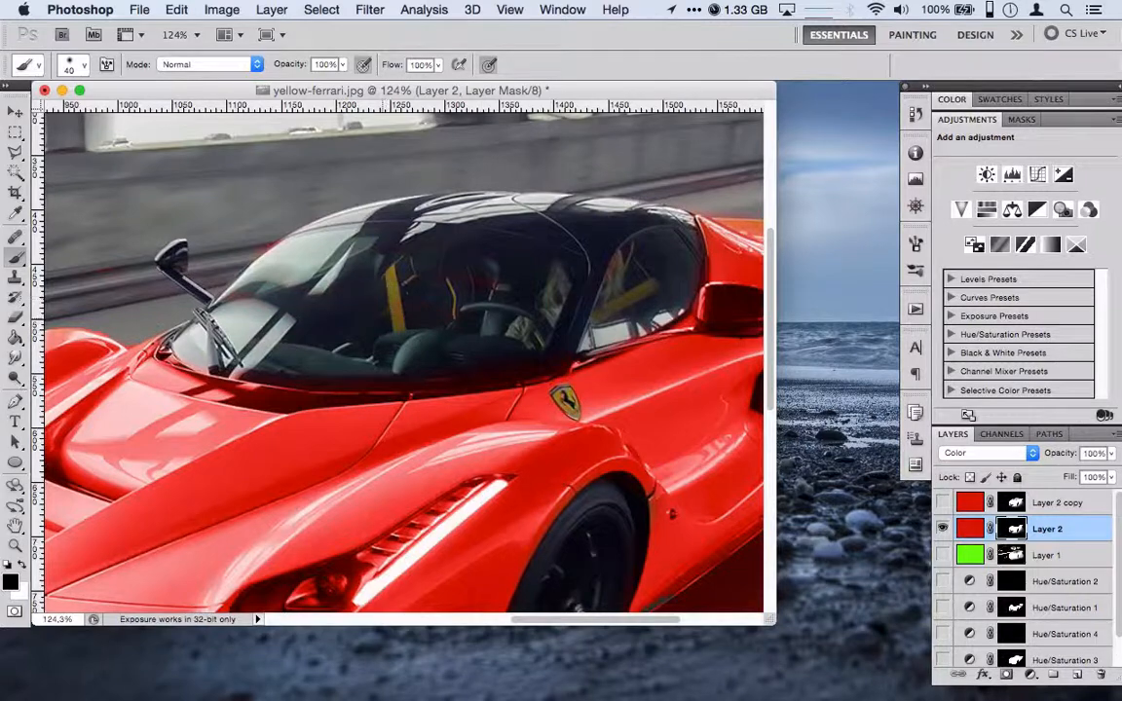
pyautogui.moveTo(256, 248)
pyautogui.mouseDown()
pyautogui.moveTo(414, 175)
pyautogui.moveTo(480, 233)
pyautogui.moveTo(492, 287)
pyautogui.moveTo(619, 241)
pyautogui.moveTo(457, 322)
pyautogui.moveTo(632, 261)
pyautogui.moveTo(522, 309)
pyautogui.mouseUp()
pyautogui.scroll(-5, 524, 306)
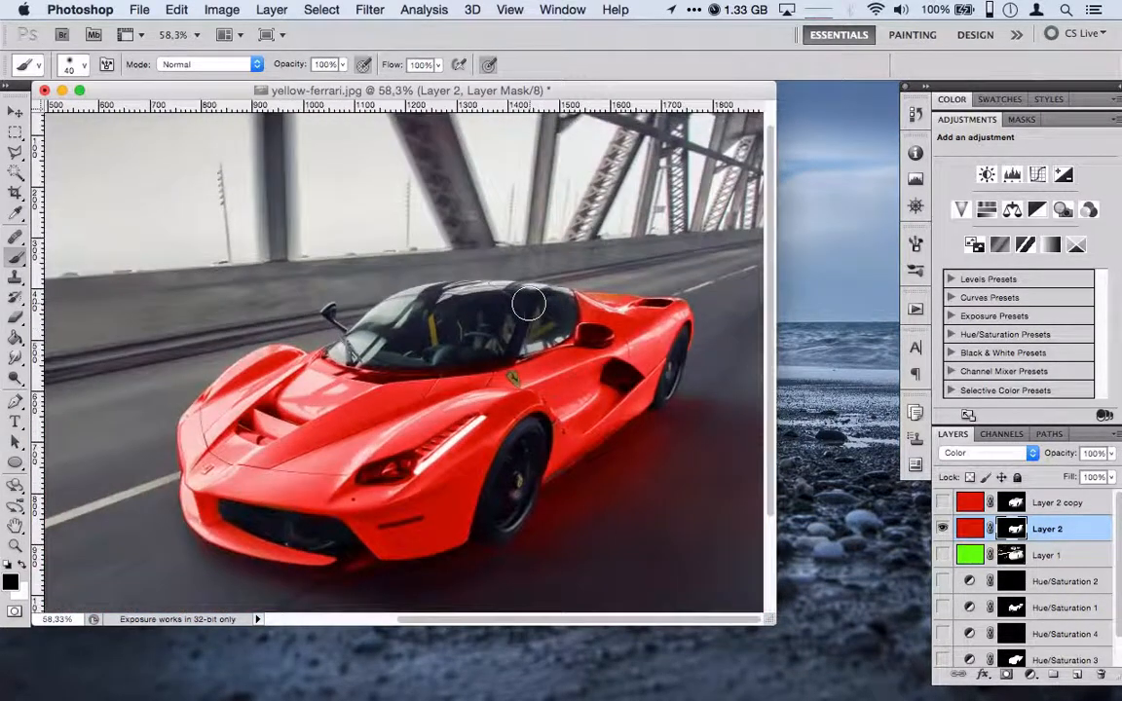
# Set the opacity of the Overlay-blended Layer 2 to 77%
pyautogui.scroll(-1, 528, 304)
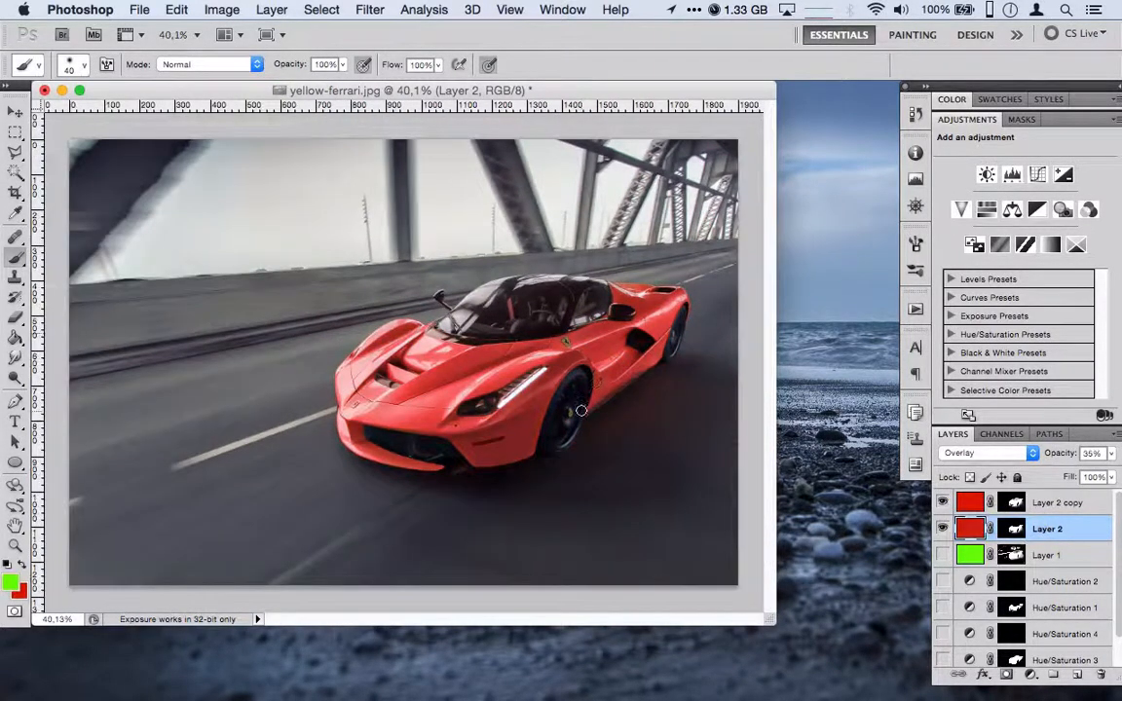
pyautogui.scroll(1, 581, 411)
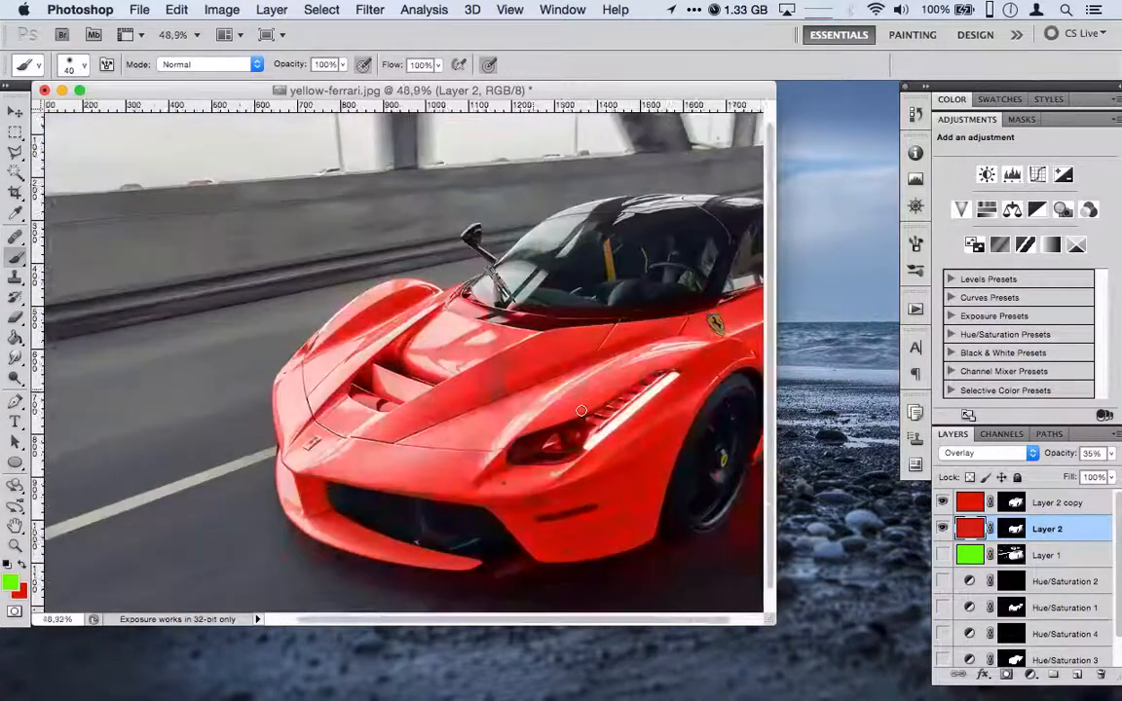
pyautogui.scroll(1, 580, 411)
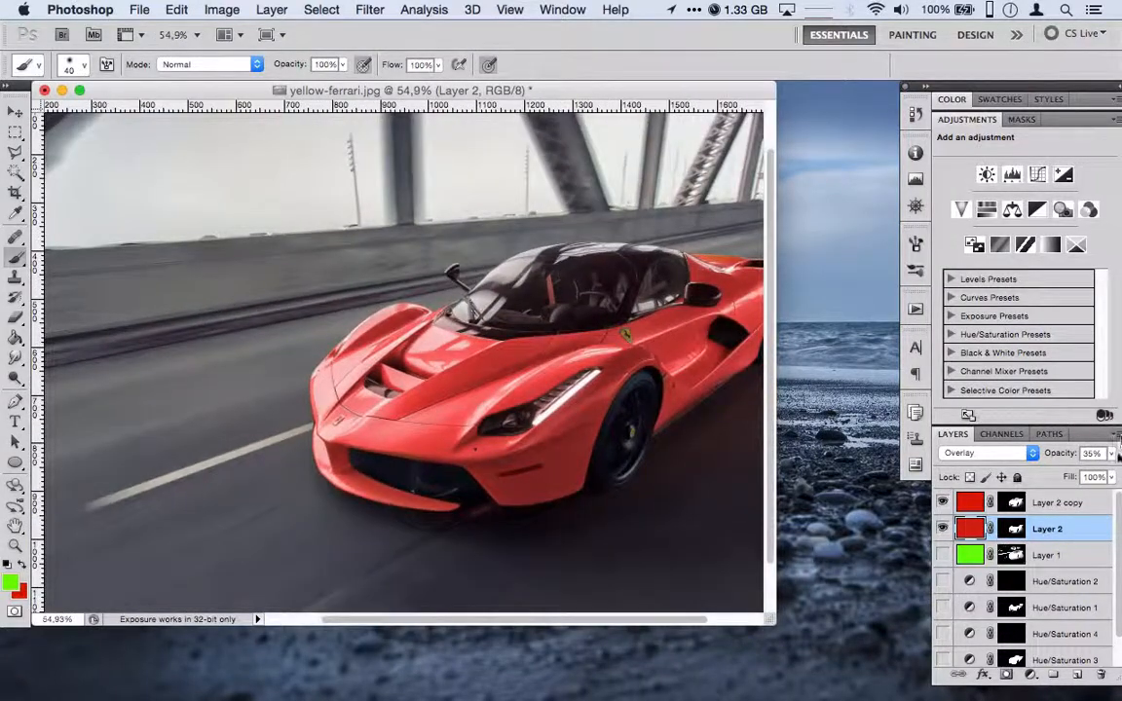
pyautogui.click(1111, 453)
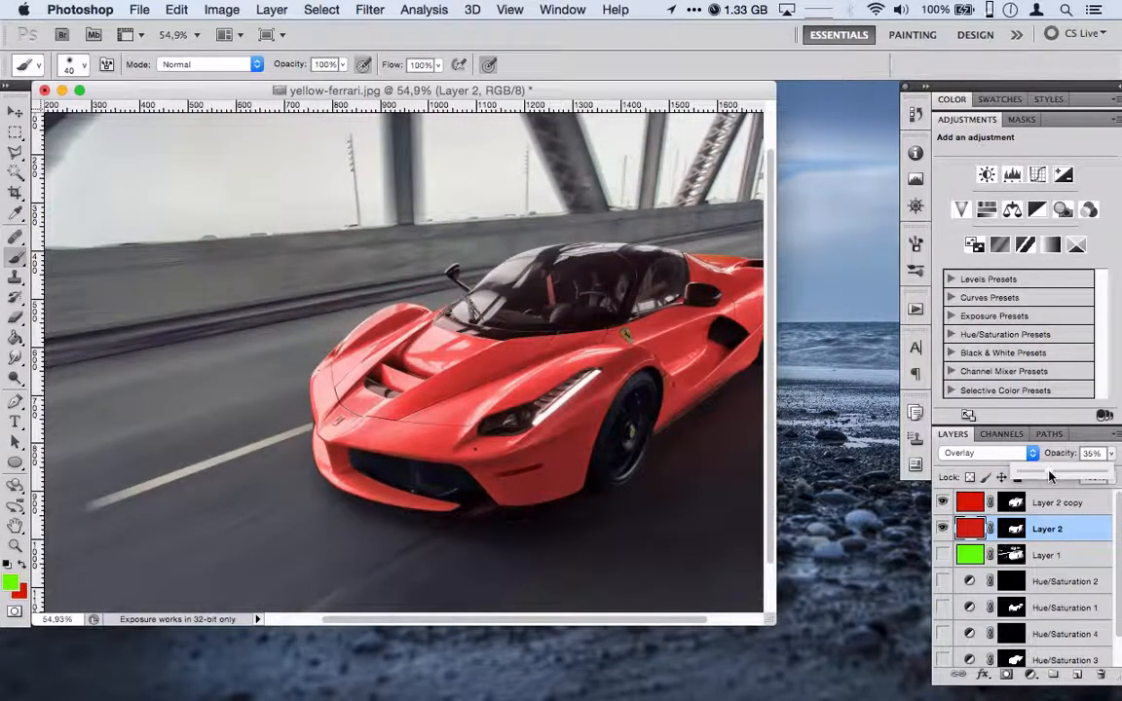
pyautogui.moveTo(1050, 474); pyautogui.dragTo(1086, 475)
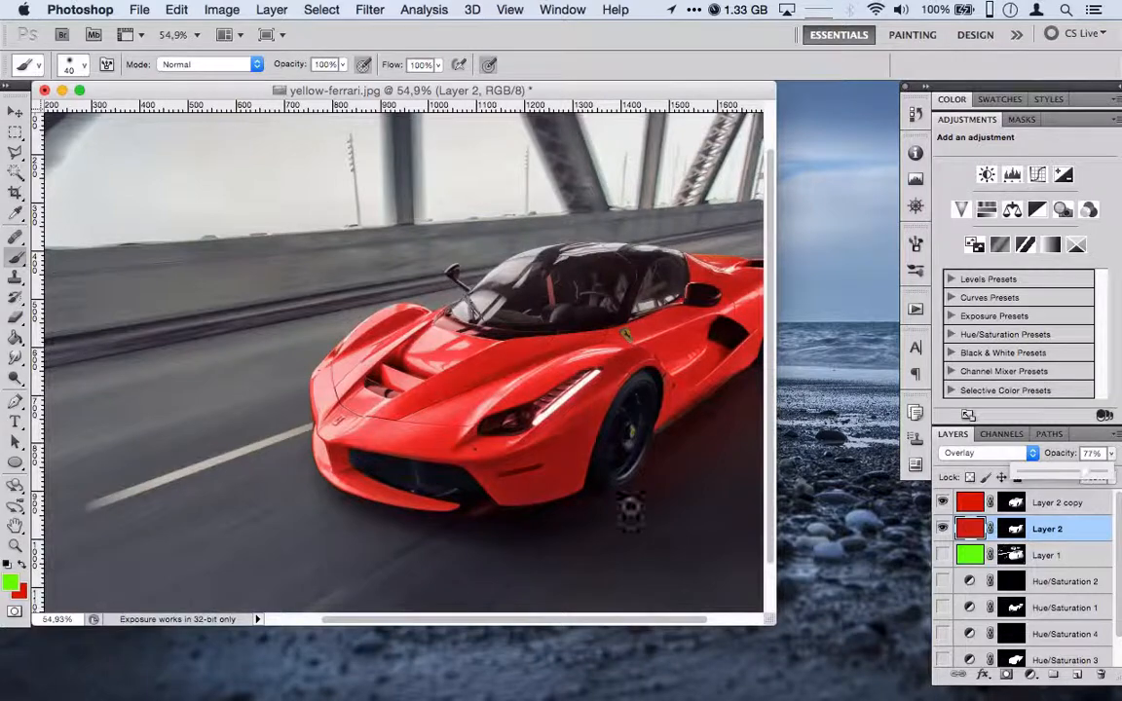
# Examine the red car's bodywork, wheels and surrounding road at several magnifications
pyautogui.scroll(-5, 643, 515)
pyautogui.scroll(4, 643, 514)
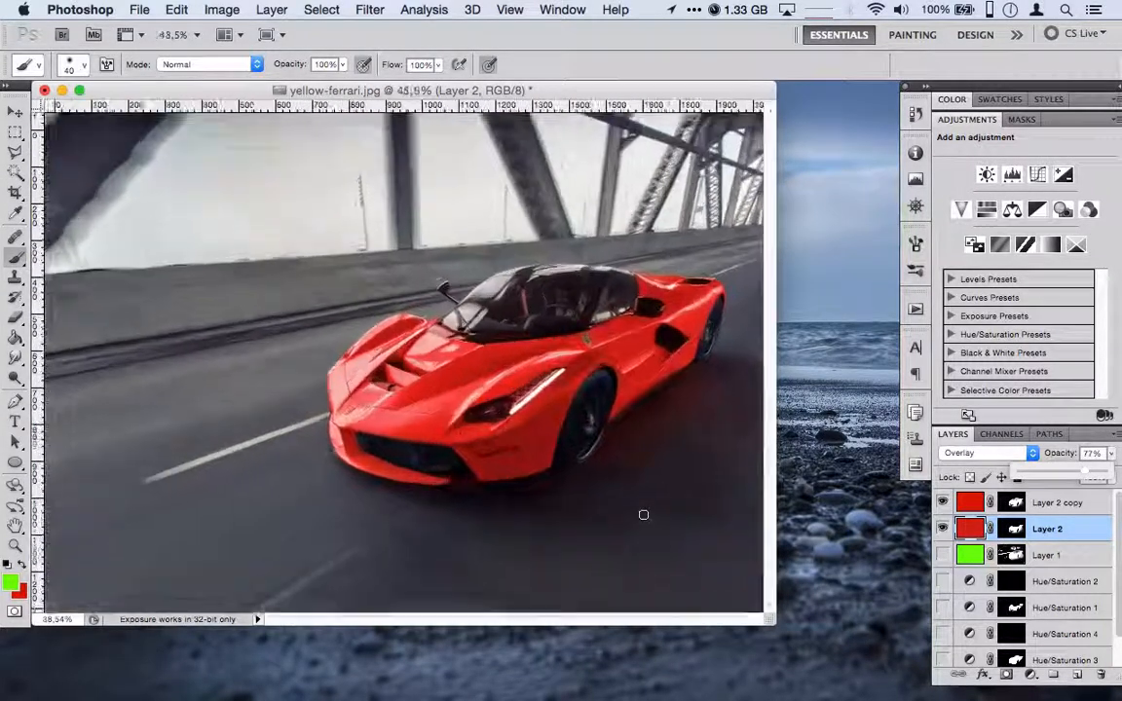
pyautogui.scroll(3, 643, 515)
pyautogui.hscroll(5, 604, 499)
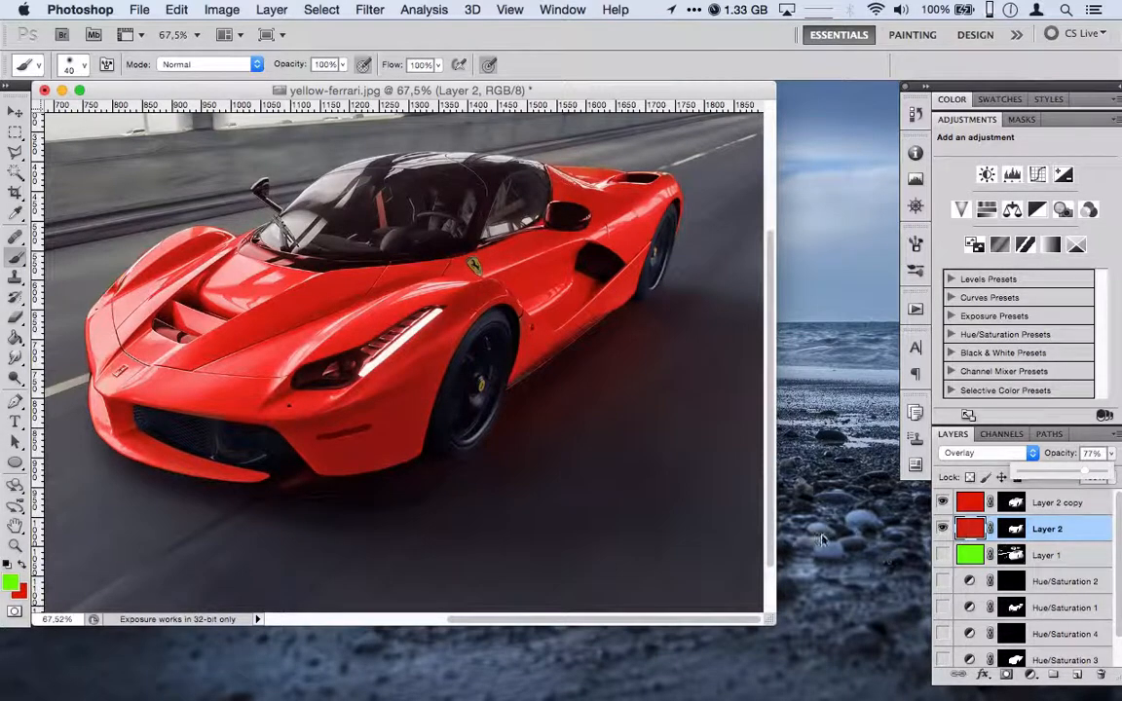
pyautogui.scroll(-3, 454, 496)
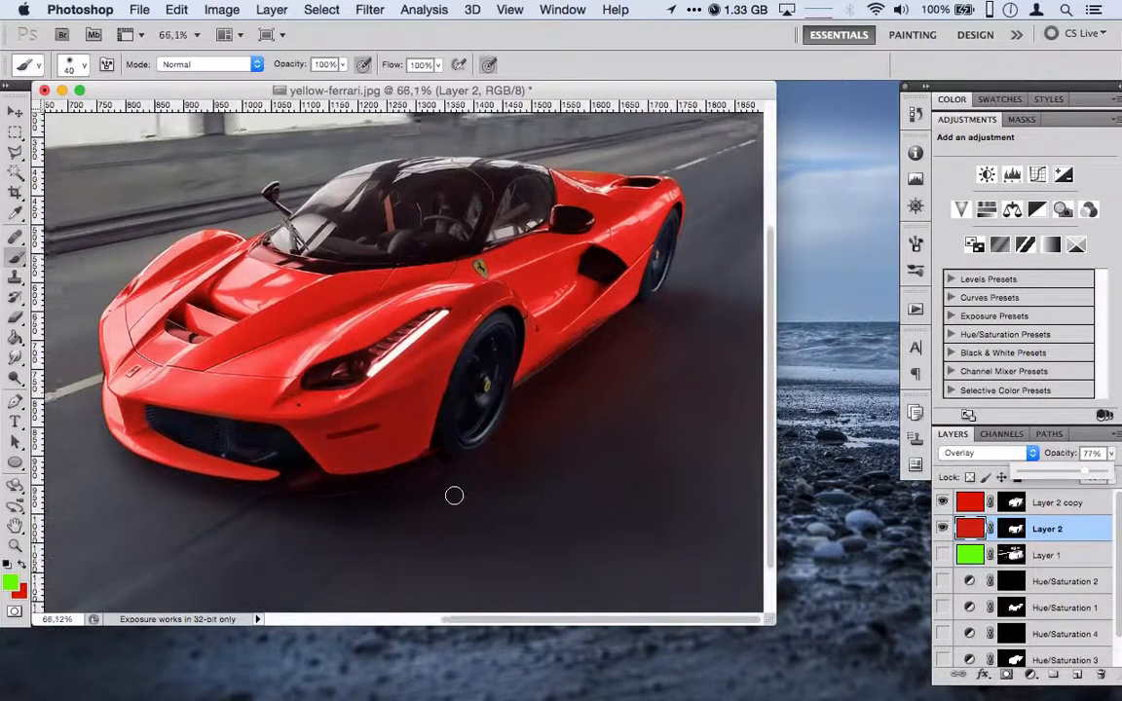
pyautogui.scroll(2, 454, 496)
pyautogui.scroll(-3, 454, 496)
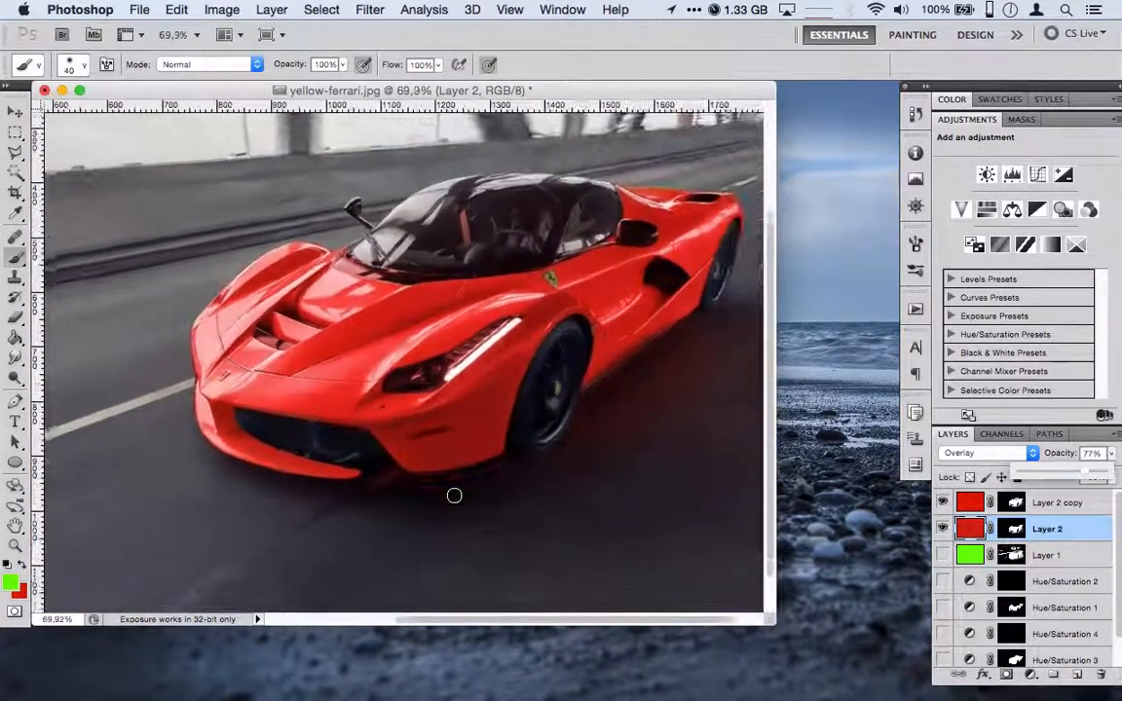
pyautogui.scroll(1, 565, 491)
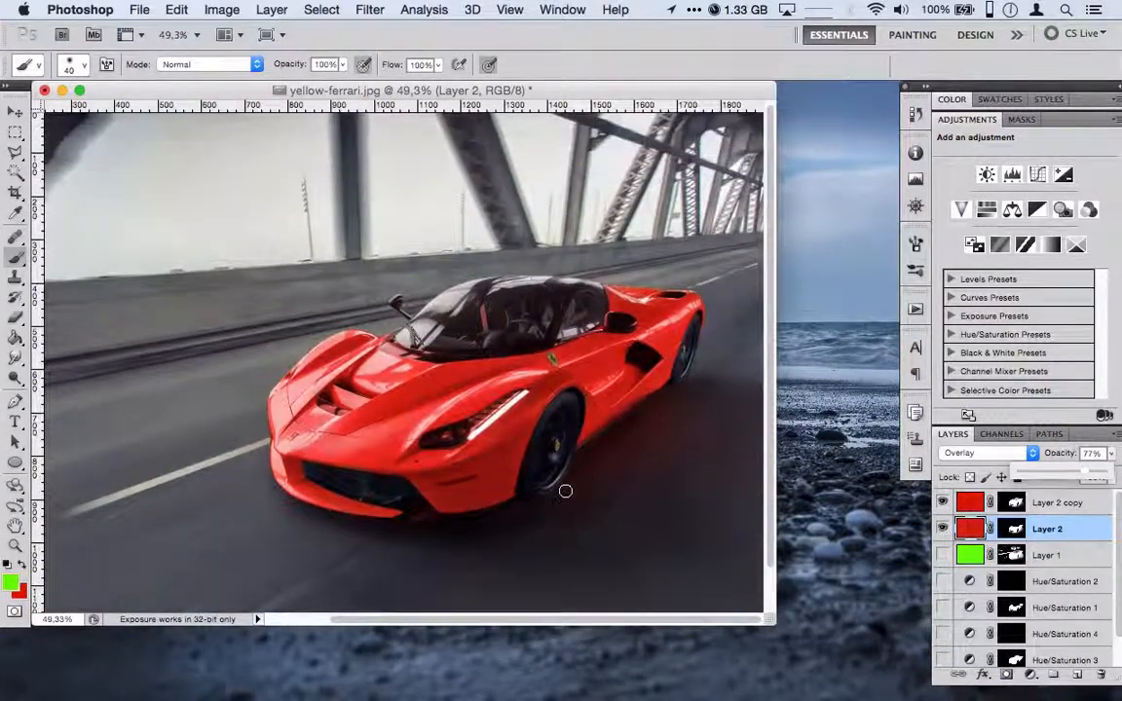
pyautogui.scroll(-2, 565, 491)
pyautogui.scroll(2, 565, 491)
pyautogui.scroll(-3, 575, 491)
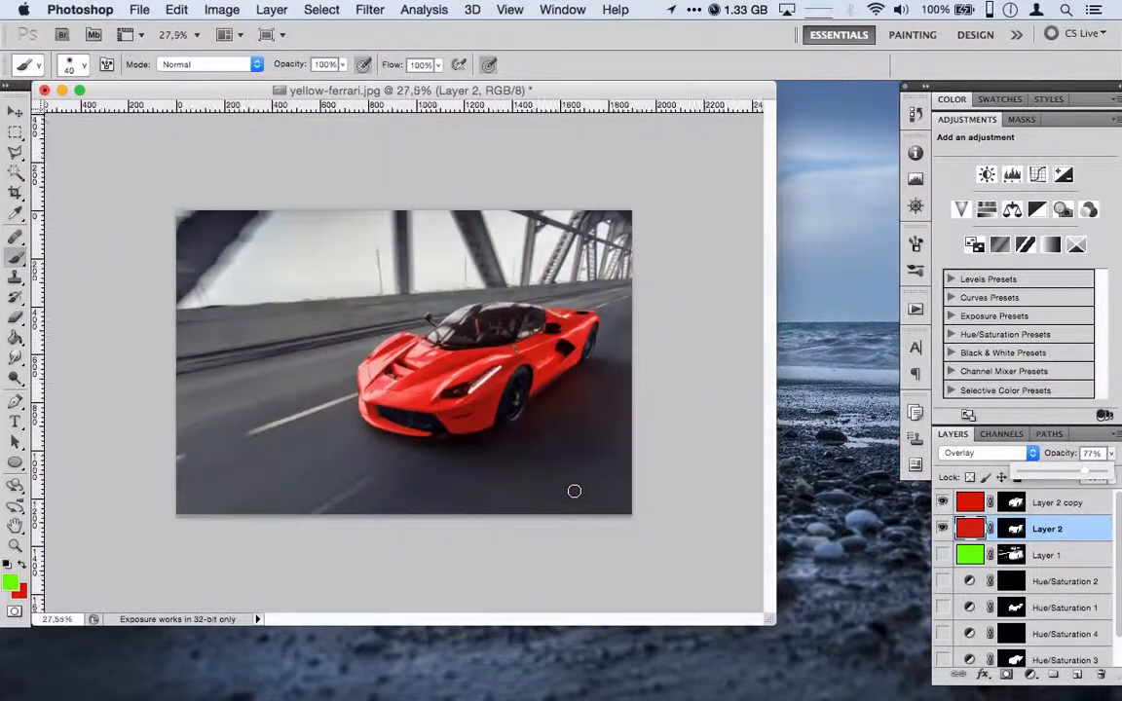
pyautogui.scroll(2, 575, 491)
pyautogui.scroll(-1, 589, 491)
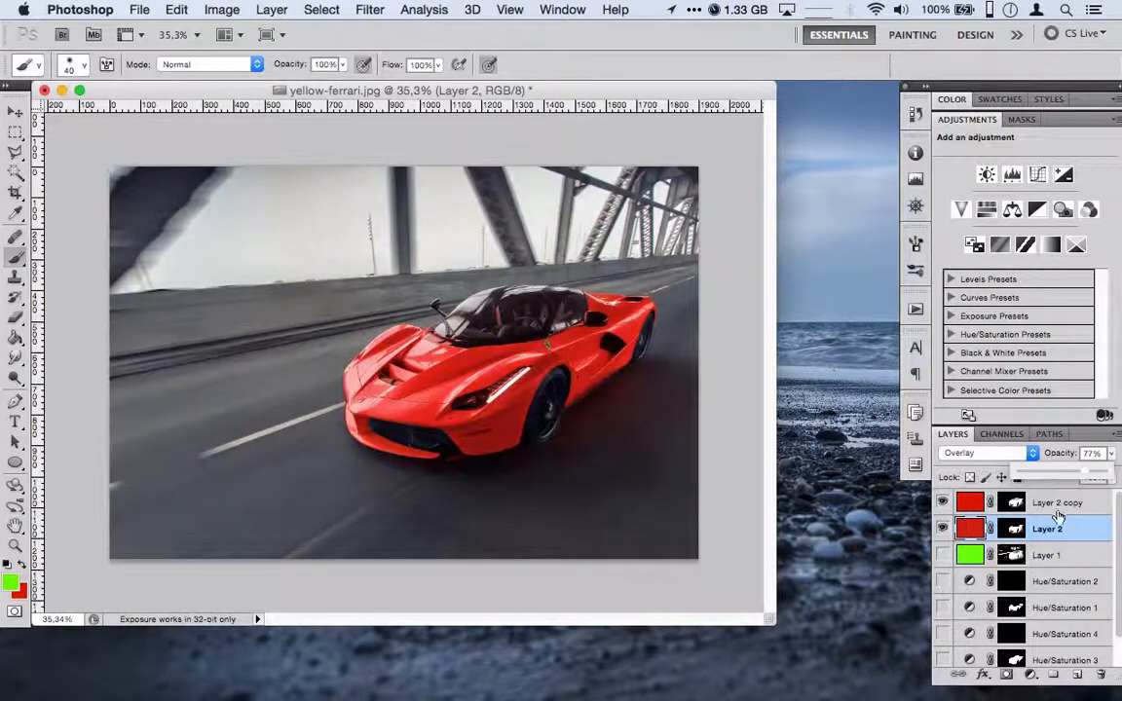
# Set the opacity of the Overlay-blended Layer 2 to 85%
pyautogui.moveTo(1088, 475)
pyautogui.mouseDown()
pyautogui.moveTo(1120, 479)
pyautogui.moveTo(1053, 474)
pyautogui.moveTo(1068, 473)
pyautogui.mouseUp()
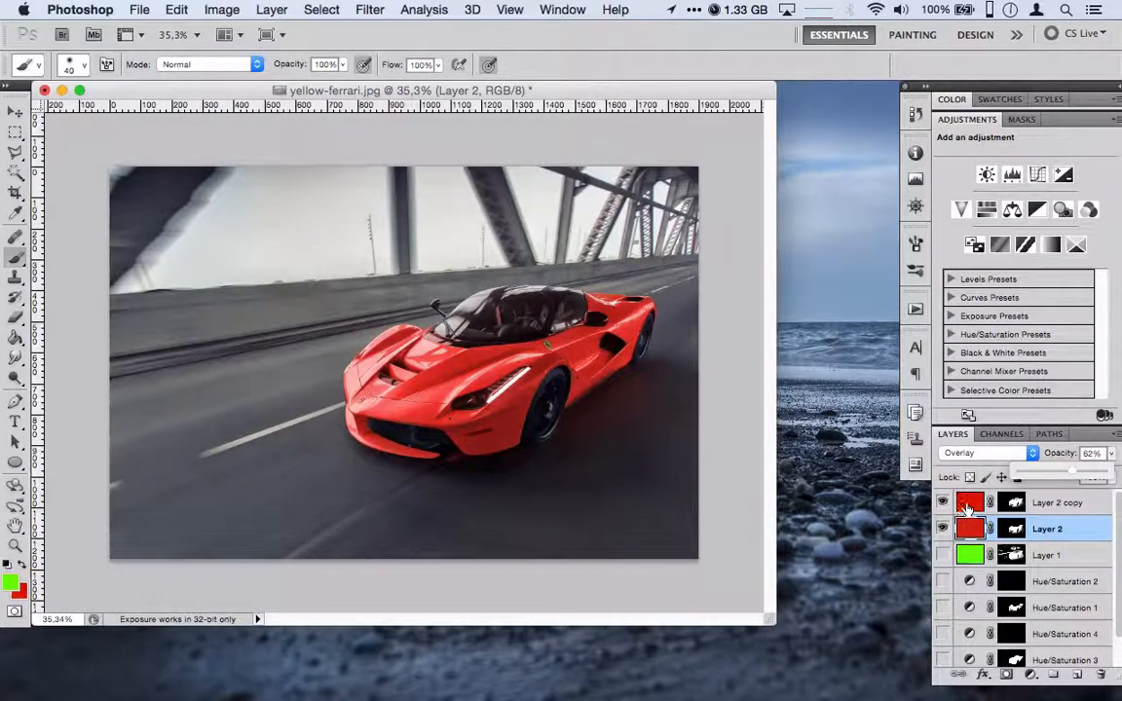
pyautogui.scroll(5, 546, 379)
pyautogui.scroll(-2, 546, 378)
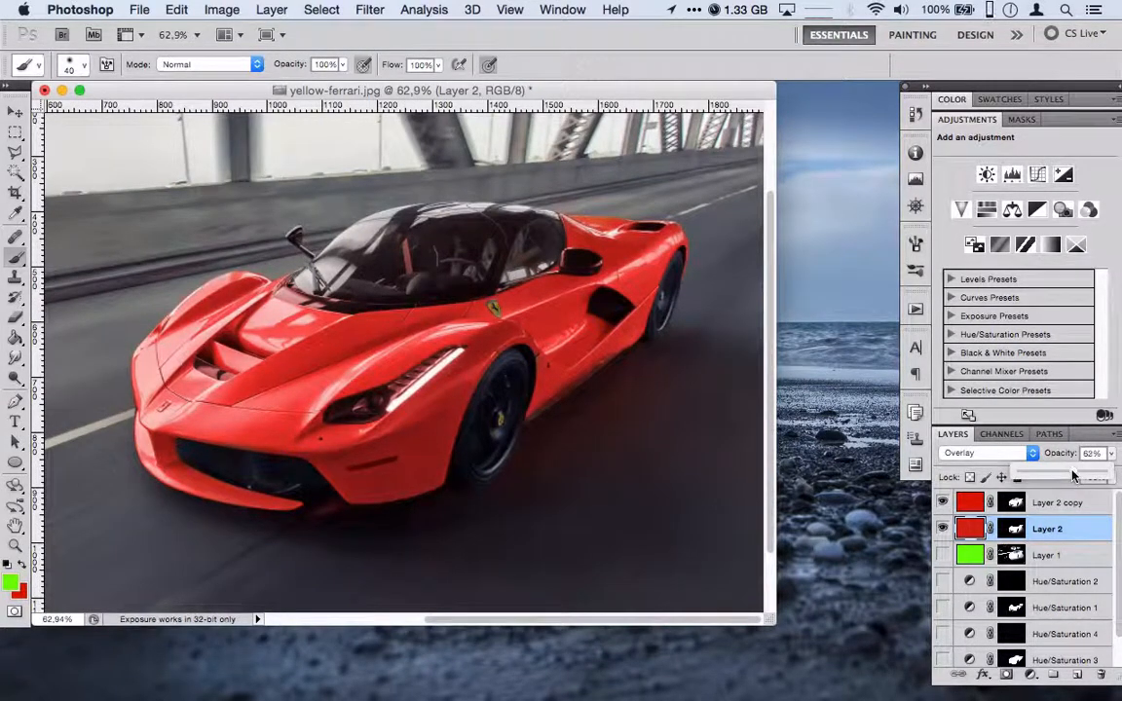
pyautogui.moveTo(1070, 474); pyautogui.dragTo(1093, 474)
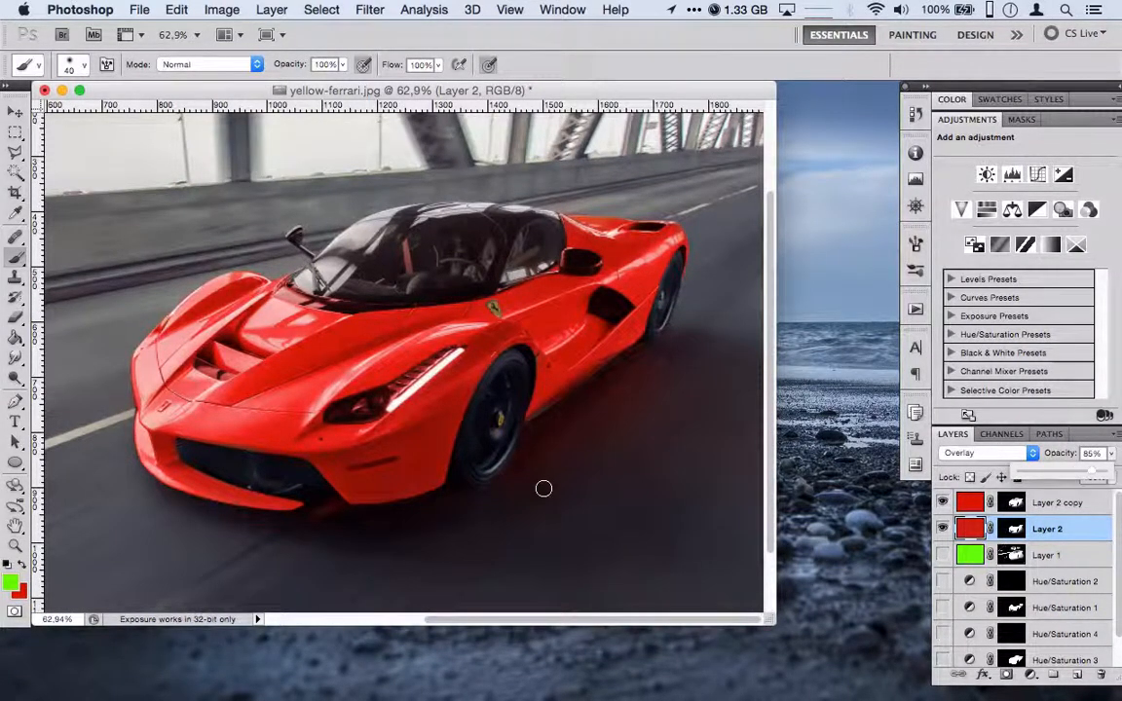
# Compare the red recolor with the original yellow car by hiding and reshowing Layer 2 copy and Layer 2
pyautogui.scroll(-2, 543, 488)
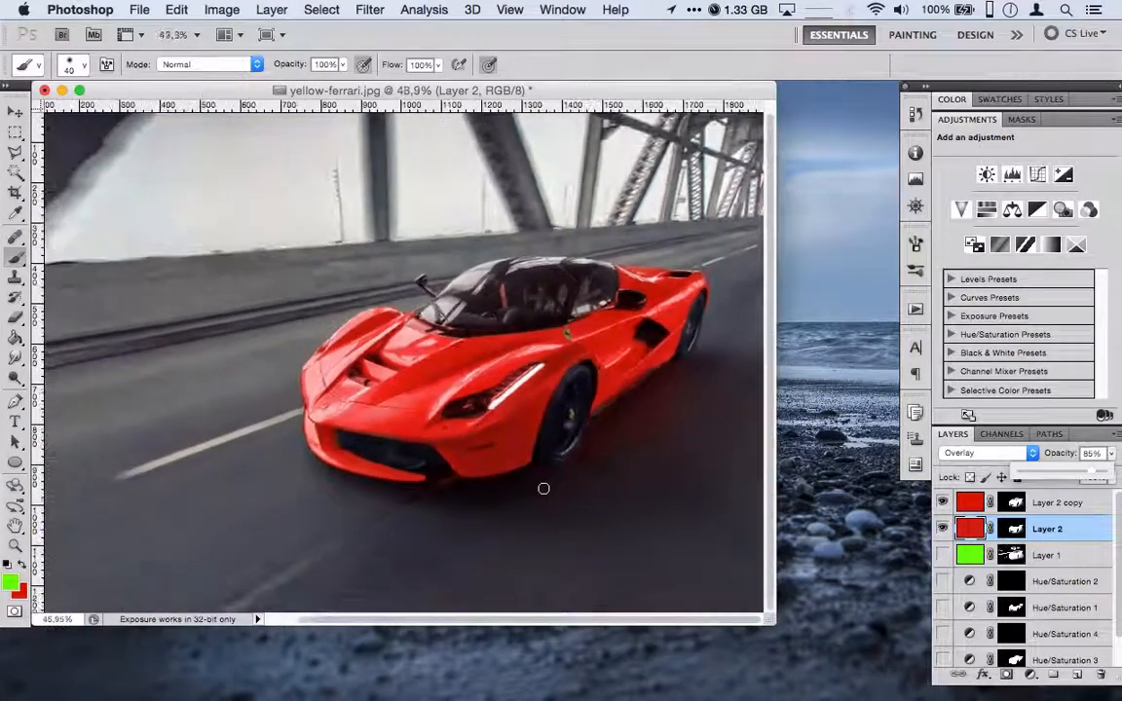
pyautogui.scroll(3, 544, 488)
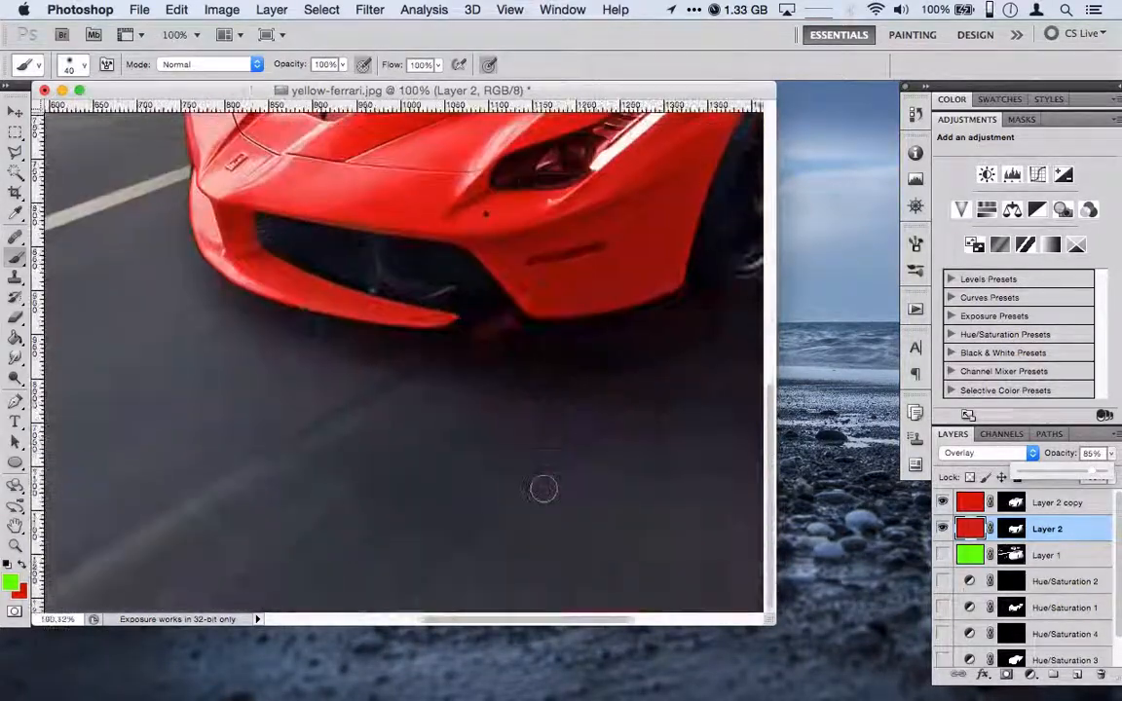
pyautogui.scroll(-2, 521, 403)
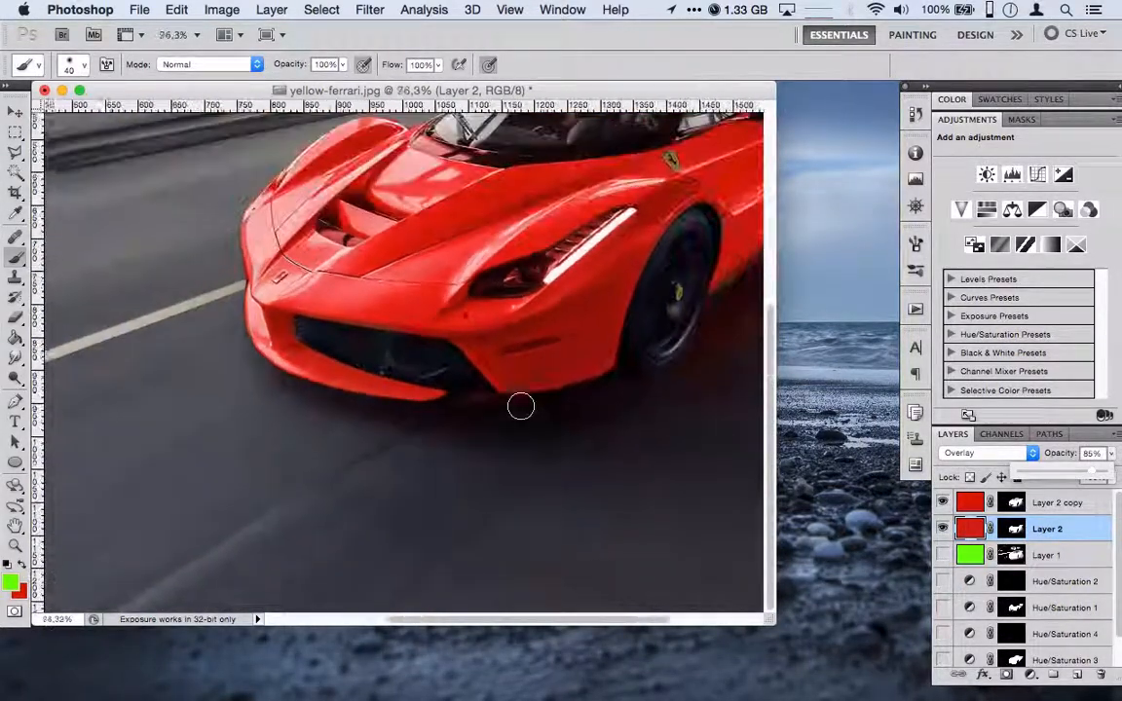
pyautogui.scroll(1, 523, 406)
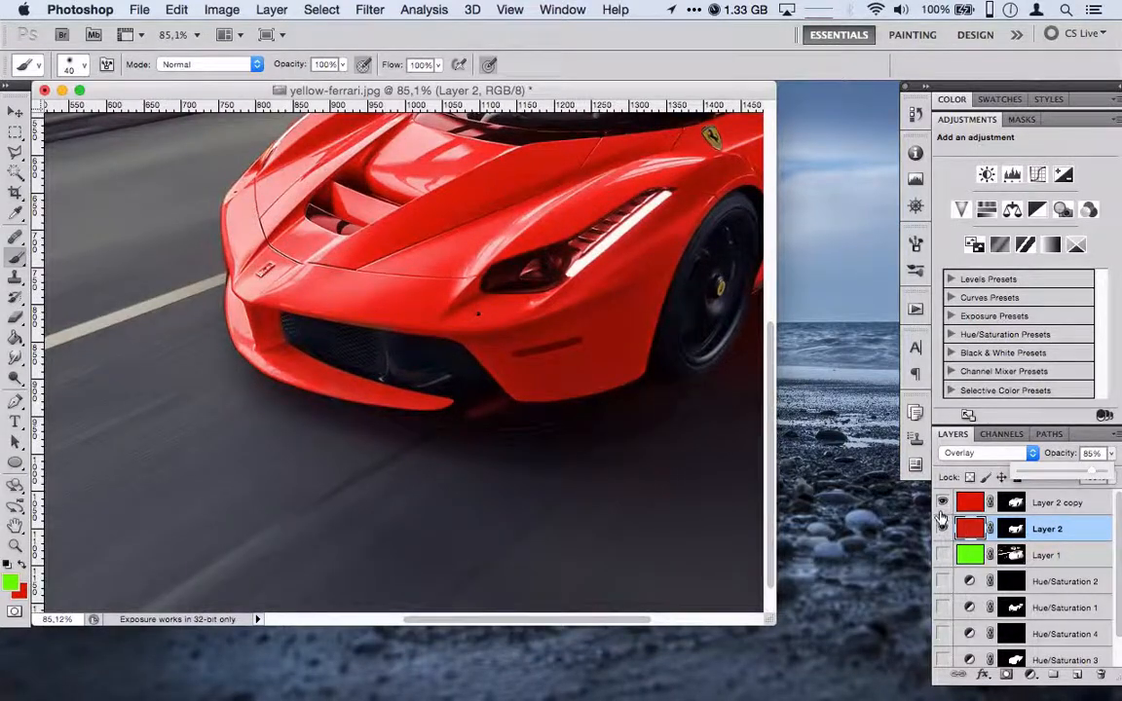
pyautogui.click(942, 503)
pyautogui.click(942, 527)
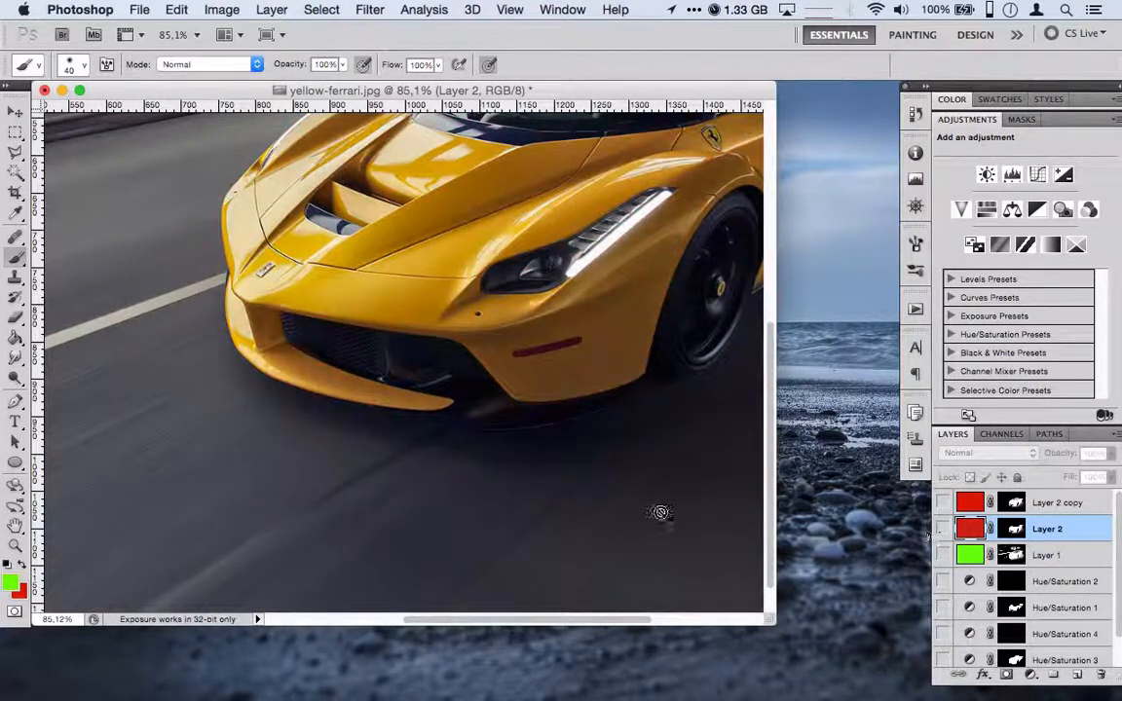
pyautogui.scroll(-2, 637, 516)
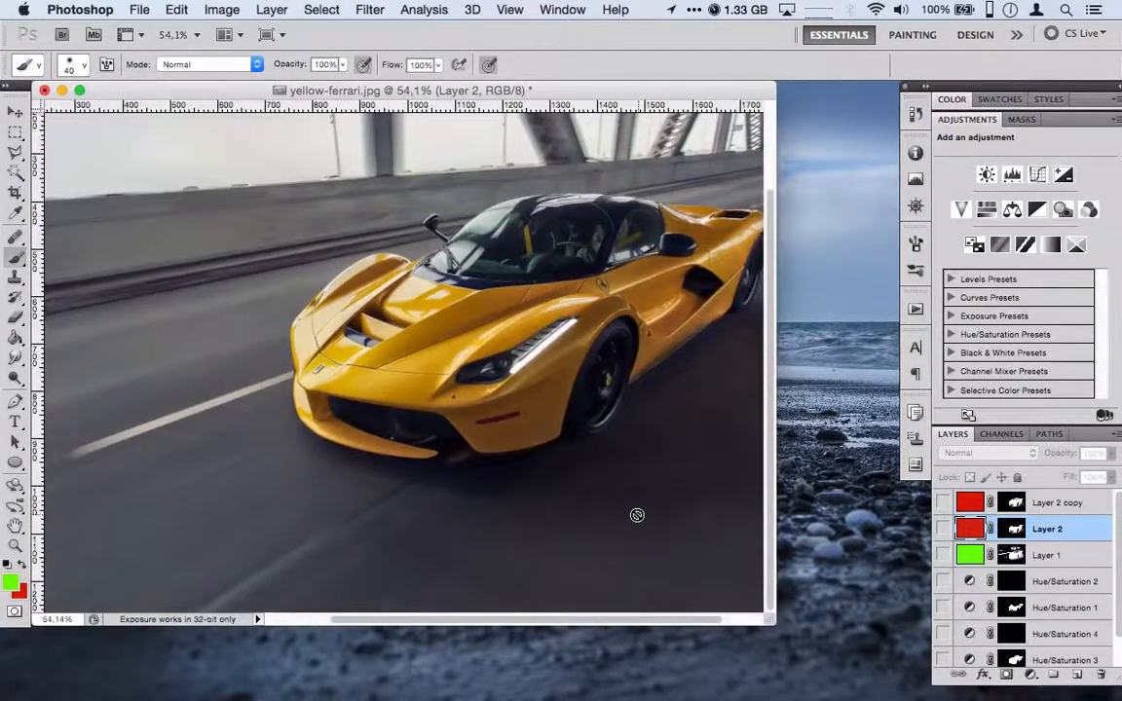
pyautogui.scroll(1, 637, 515)
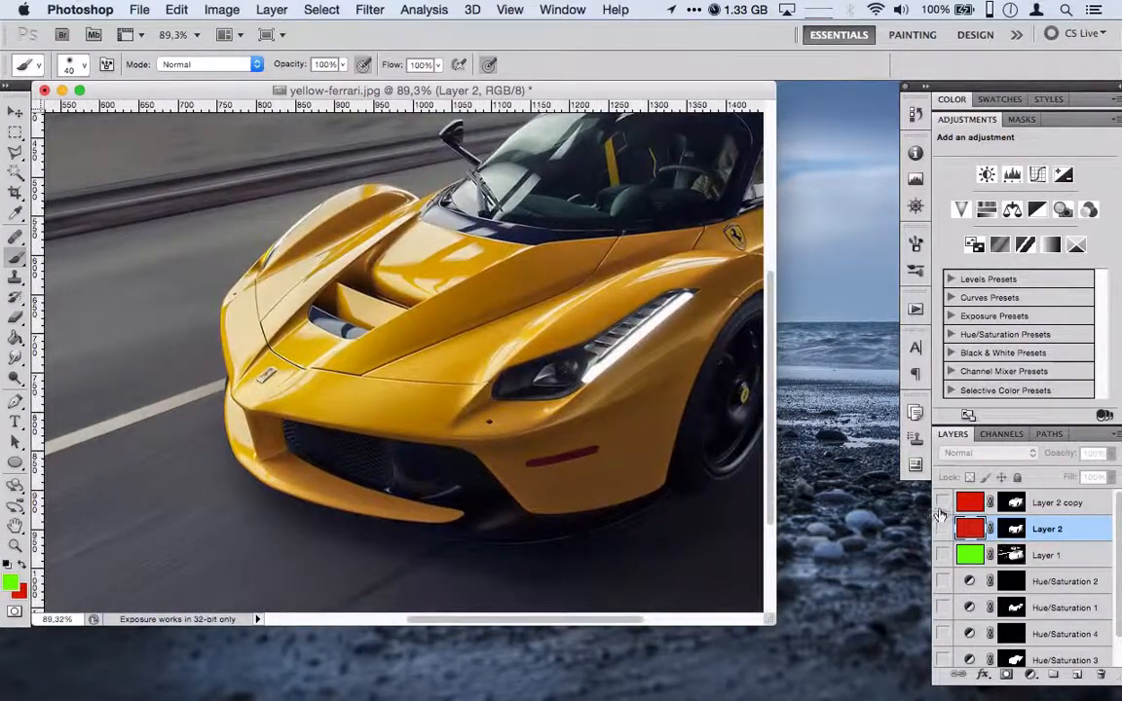
pyautogui.click(942, 504)
pyautogui.click(941, 531)
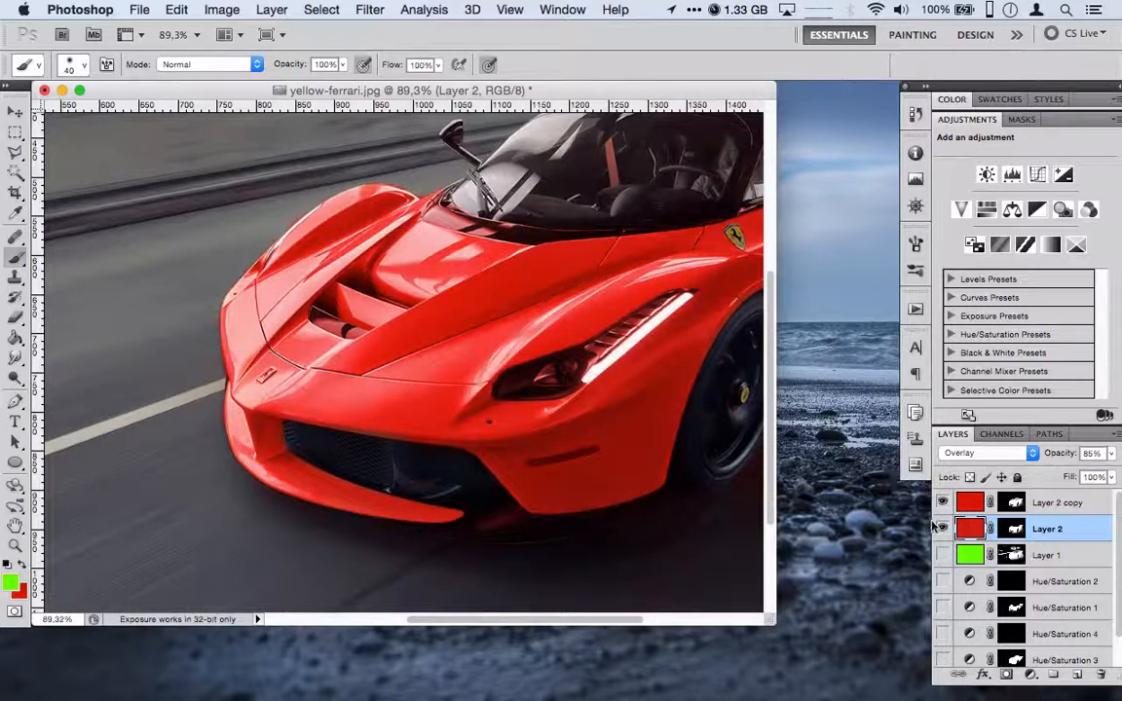
# Mask the red out of the front headlight on the Layer 2 mask with a 15 px black brush
pyautogui.click(1013, 529)
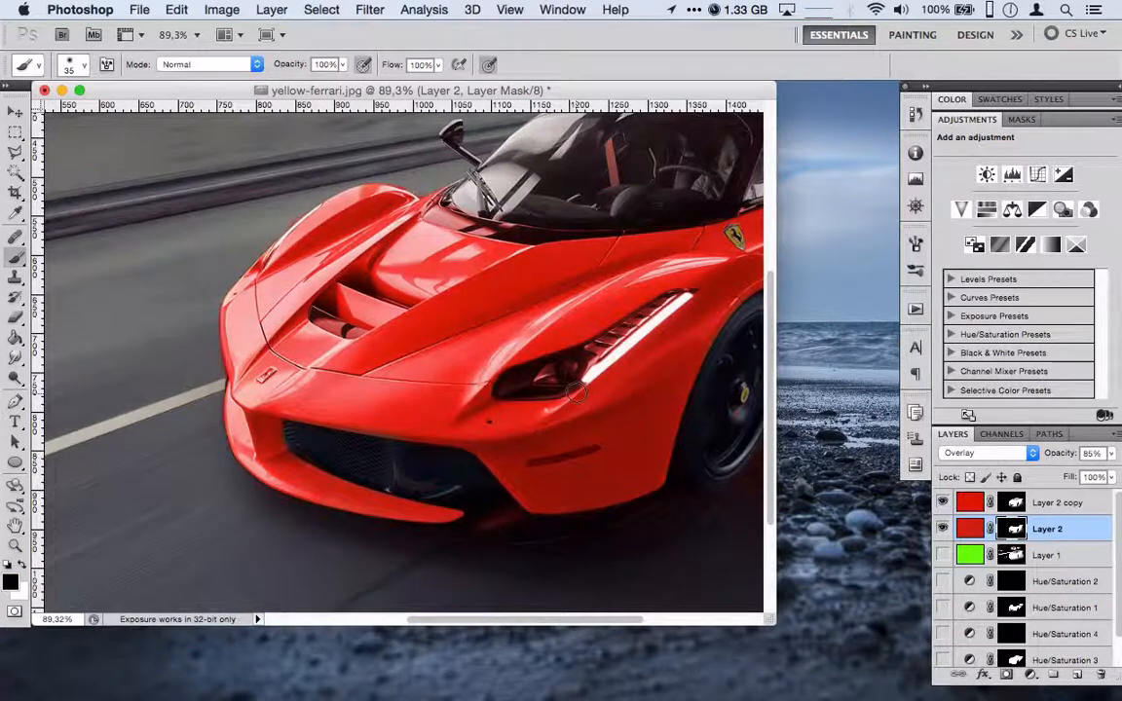
pyautogui.press('[')
pyautogui.press('[')
pyautogui.moveTo(575, 367); pyautogui.dragTo(648, 309)
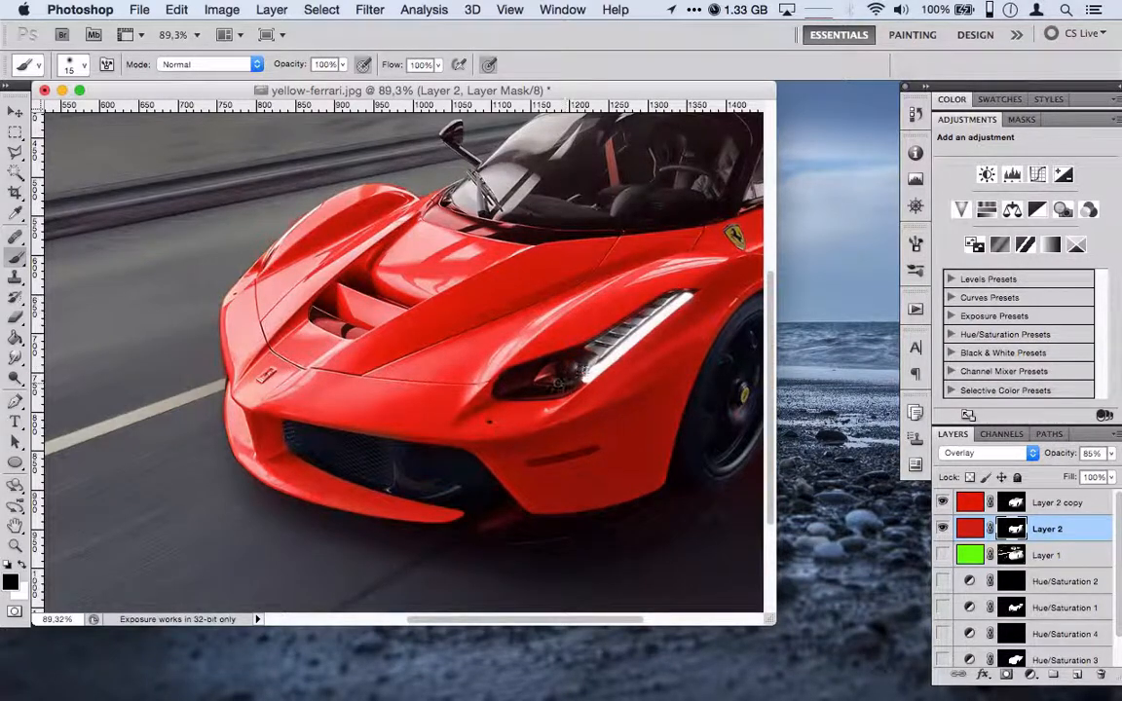
pyautogui.moveTo(583, 373)
pyautogui.mouseDown()
pyautogui.moveTo(522, 386)
pyautogui.moveTo(580, 357)
pyautogui.moveTo(541, 360)
pyautogui.moveTo(503, 386)
pyautogui.moveTo(545, 383)
pyautogui.moveTo(502, 393)
pyautogui.mouseUp()
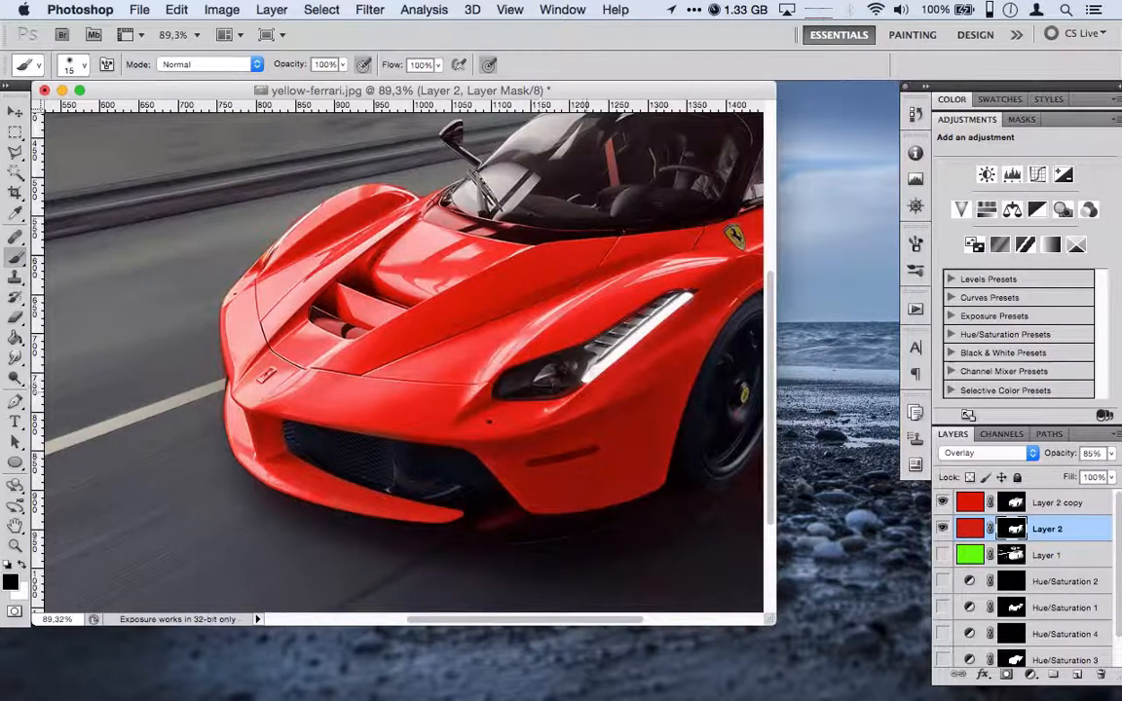
pyautogui.moveTo(533, 390); pyautogui.dragTo(515, 389)
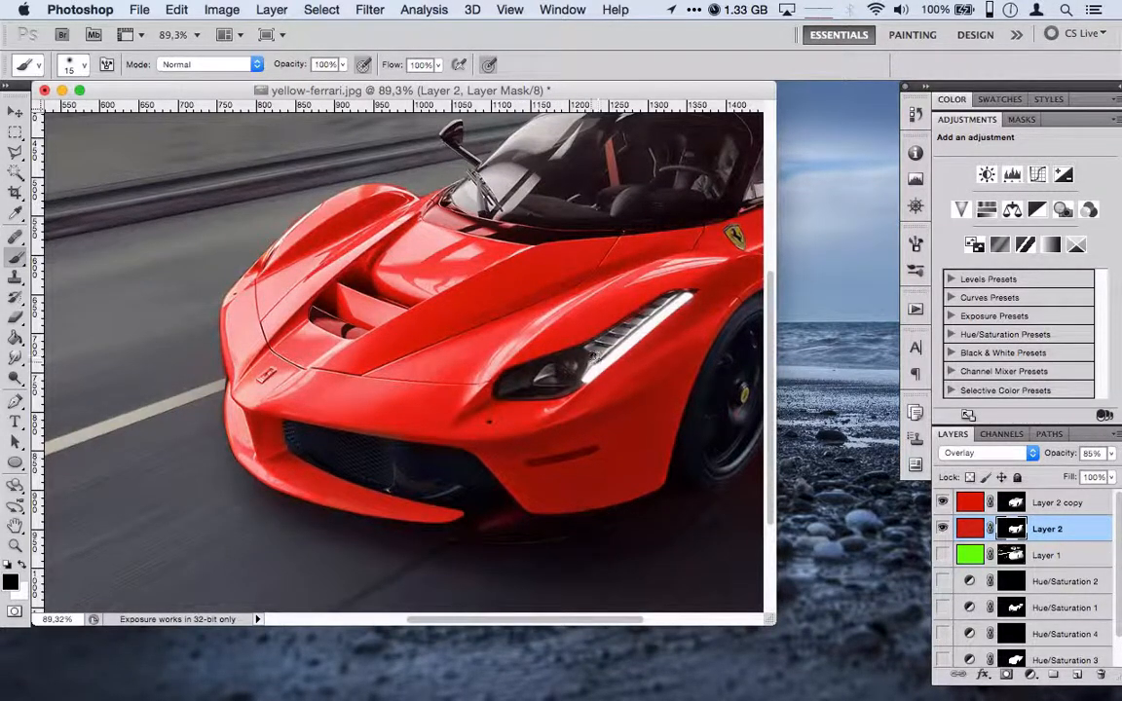
# Mask the red out of the small emblem on the car's nose on the Layer 2 mask with a 7 px black brush
pyautogui.scroll(5, 268, 427)
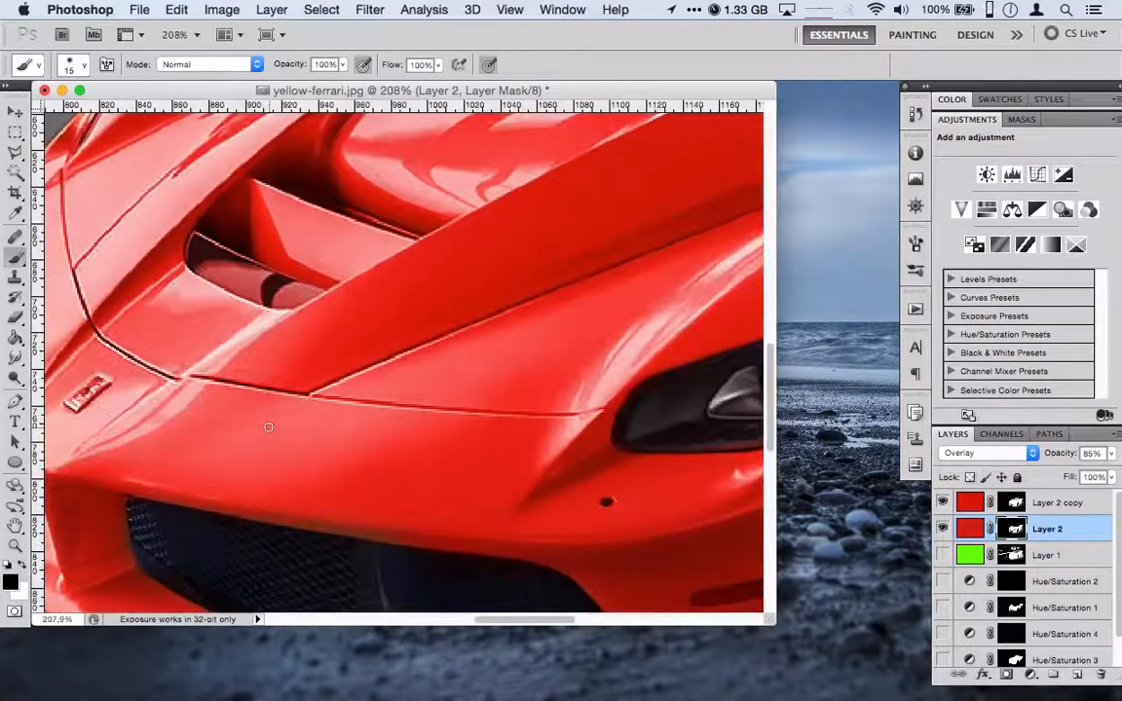
pyautogui.moveTo(124, 410)
pyautogui.mouseDown()
pyautogui.moveTo(82, 400)
pyautogui.moveTo(95, 385)
pyautogui.moveTo(73, 400)
pyautogui.moveTo(96, 382)
pyautogui.mouseUp()
pyautogui.scroll(-8, 403, 363)
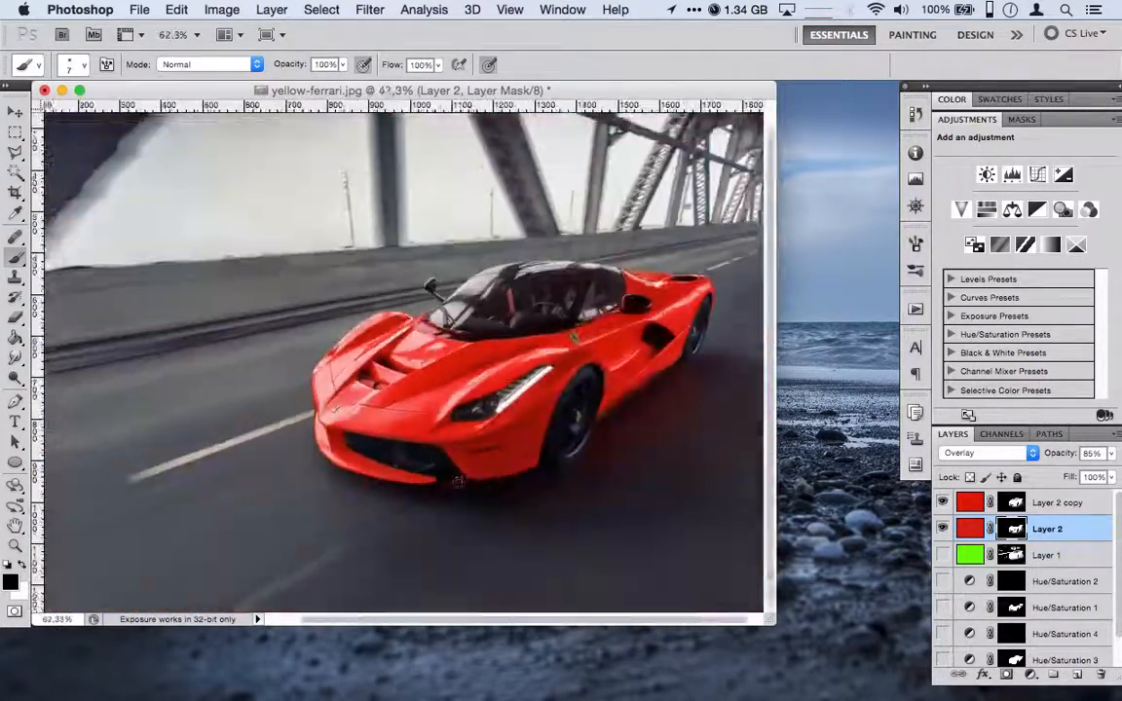
# Hide Layer 2 copy and Layer 2 and examine the original car's near side mirror, side window trim and door
pyautogui.scroll(2, 460, 476)
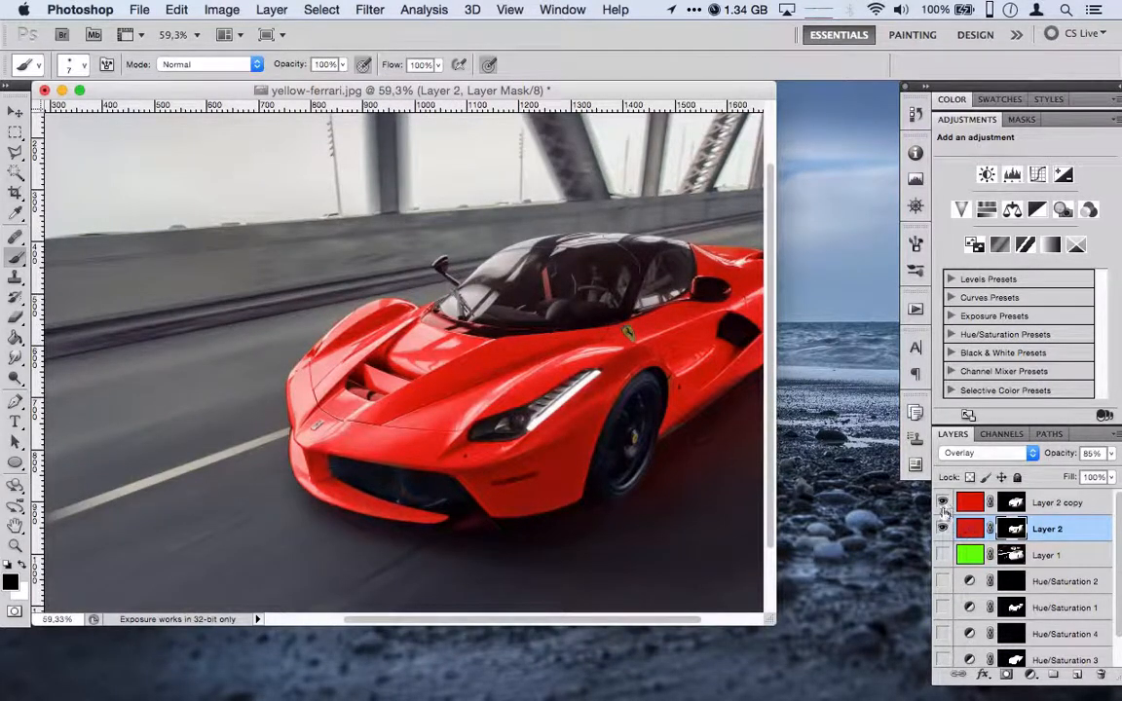
pyautogui.click(943, 503)
pyautogui.click(944, 529)
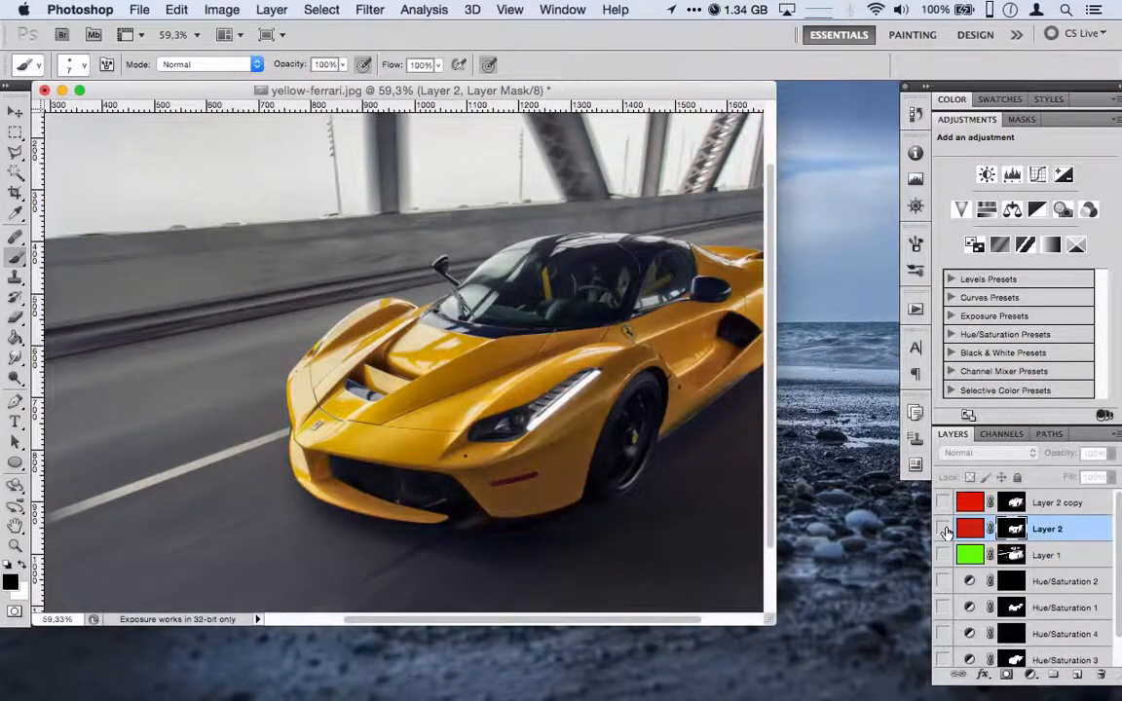
pyautogui.click(943, 529)
pyautogui.click(944, 529)
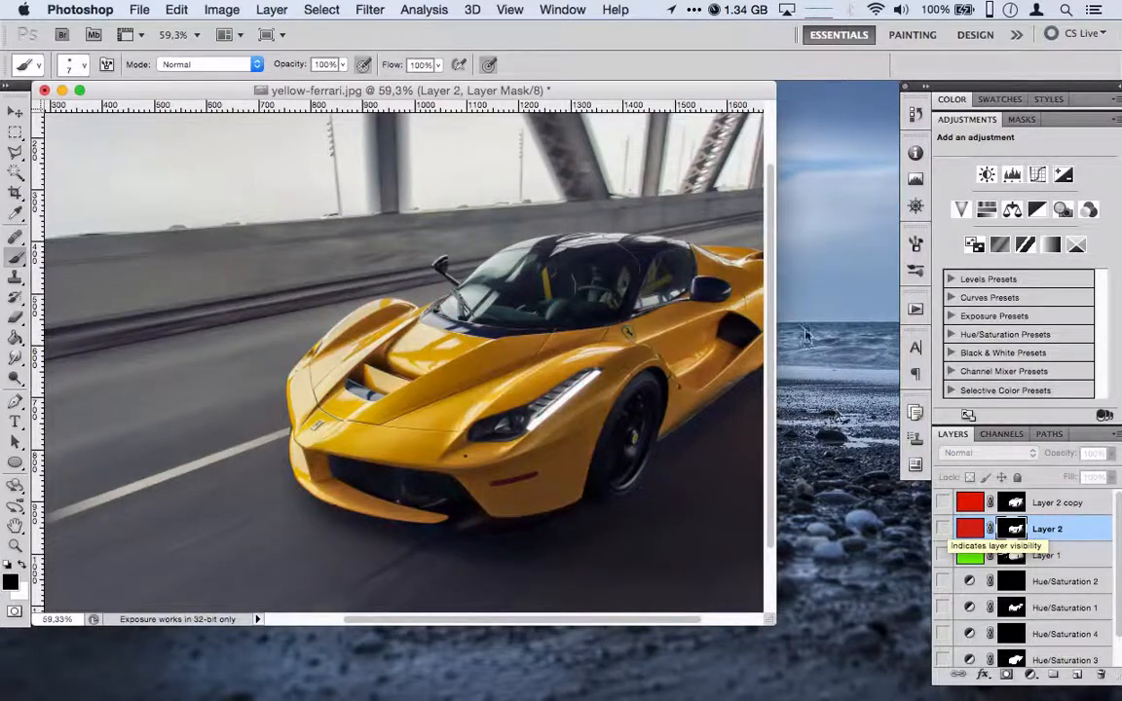
pyautogui.scroll(3, 693, 301)
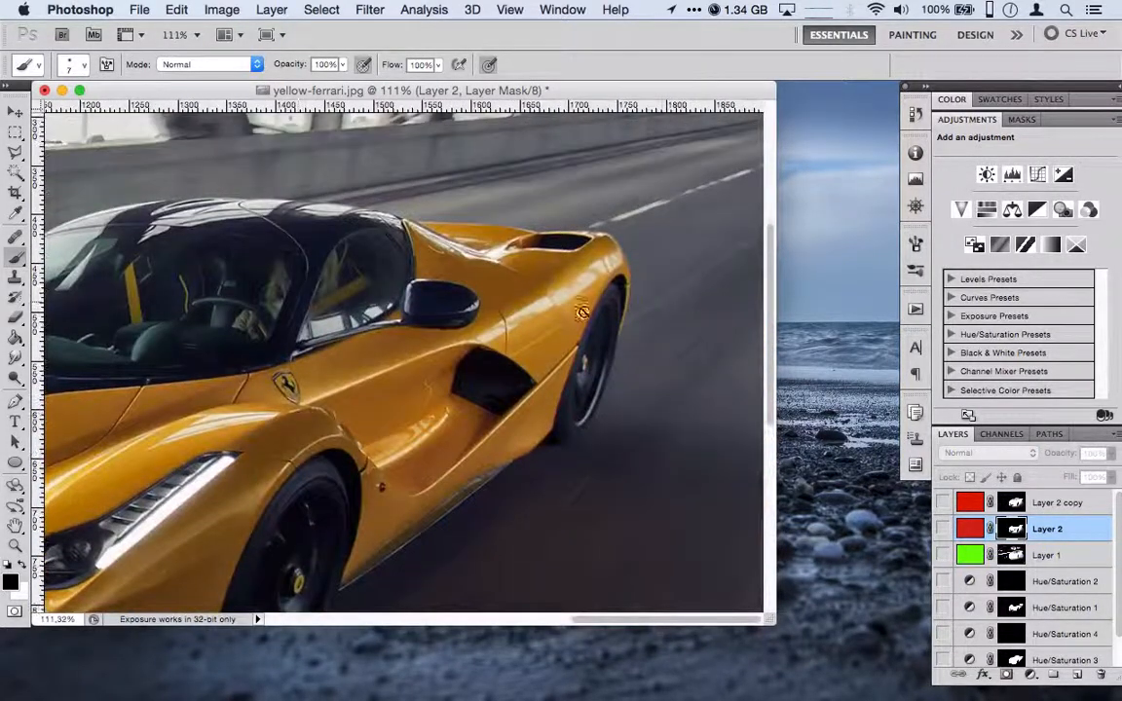
pyautogui.scroll(2, 427, 322)
pyautogui.scroll(-3, 426, 322)
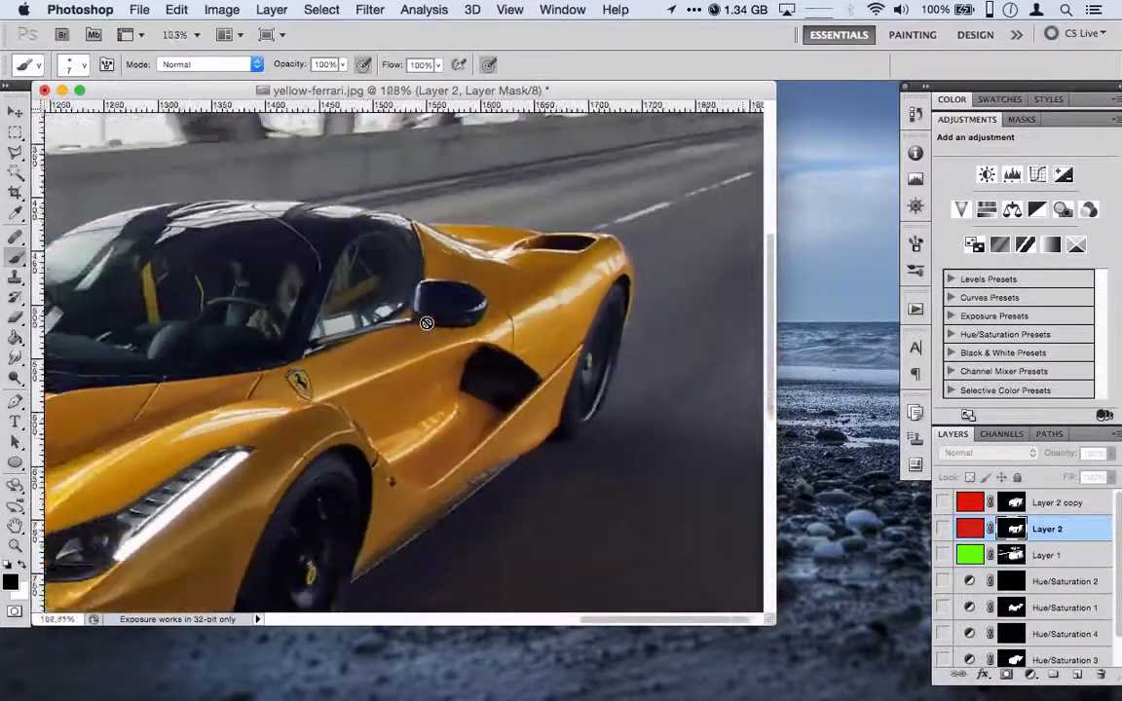
pyautogui.hscroll(-2, 426, 323)
pyautogui.scroll(3, 427, 322)
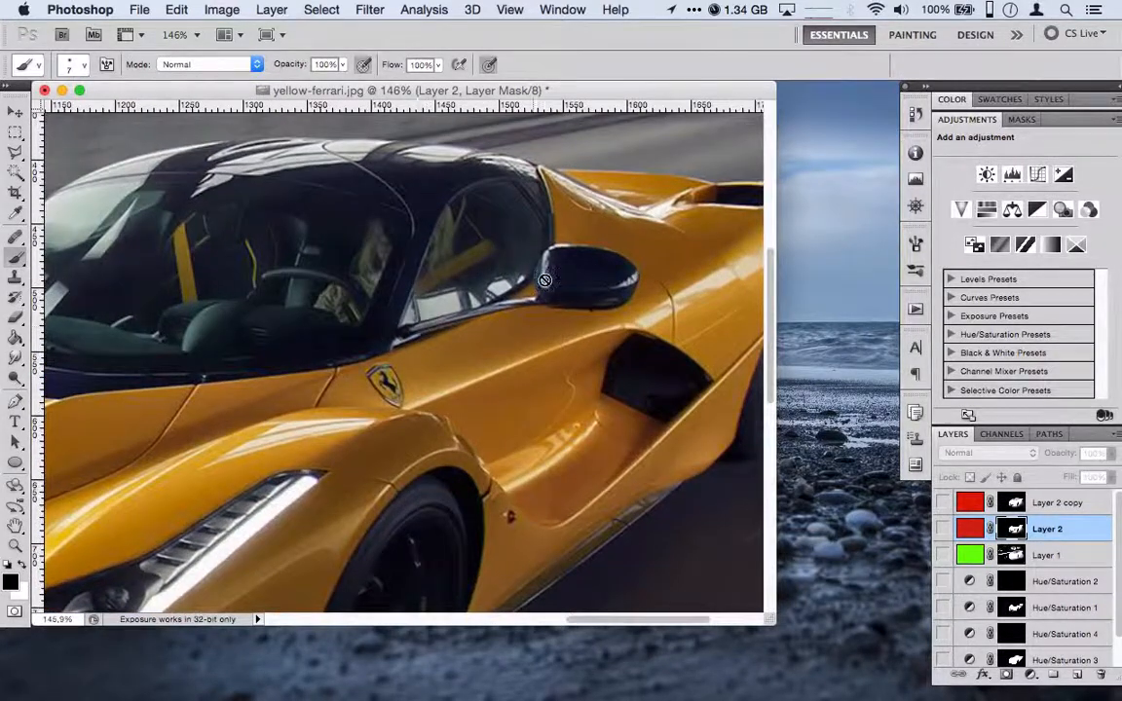
pyautogui.scroll(3, 544, 280)
pyautogui.scroll(-2, 545, 280)
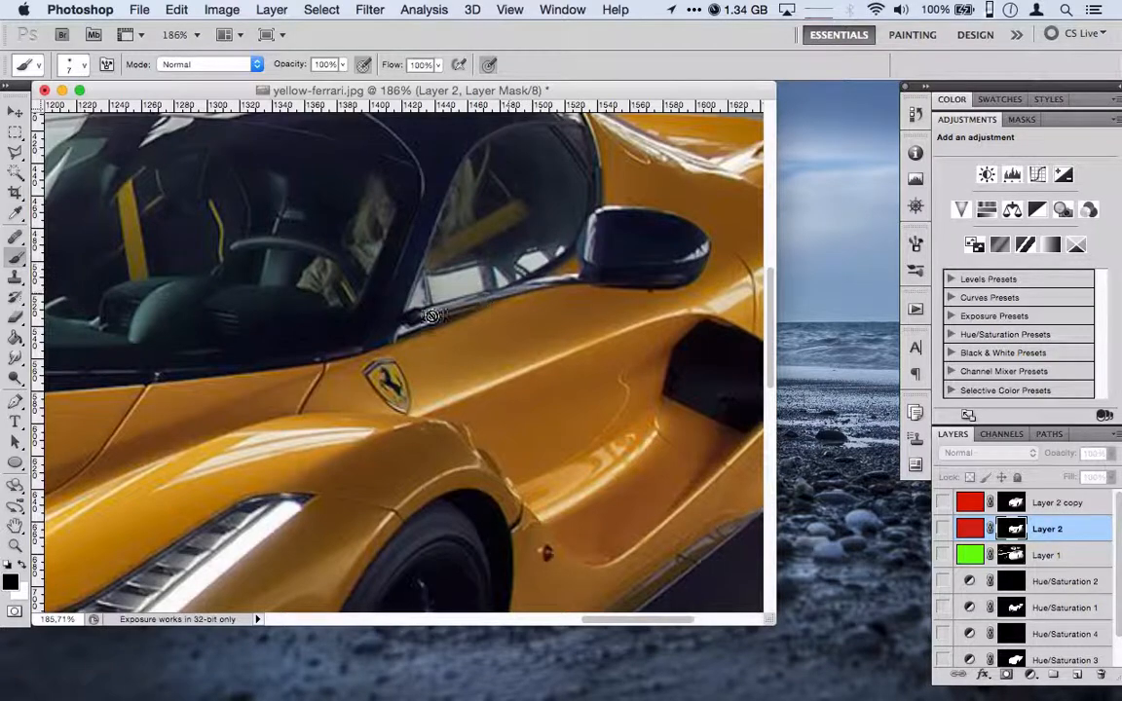
# Show both red layers and mask the red out of the near mirror and side window trim on the Layer 2 mask, using a 7 px black brush
pyautogui.hotkey('ctrl', 'z')
pyautogui.click(943, 502)
pyautogui.click(943, 529)
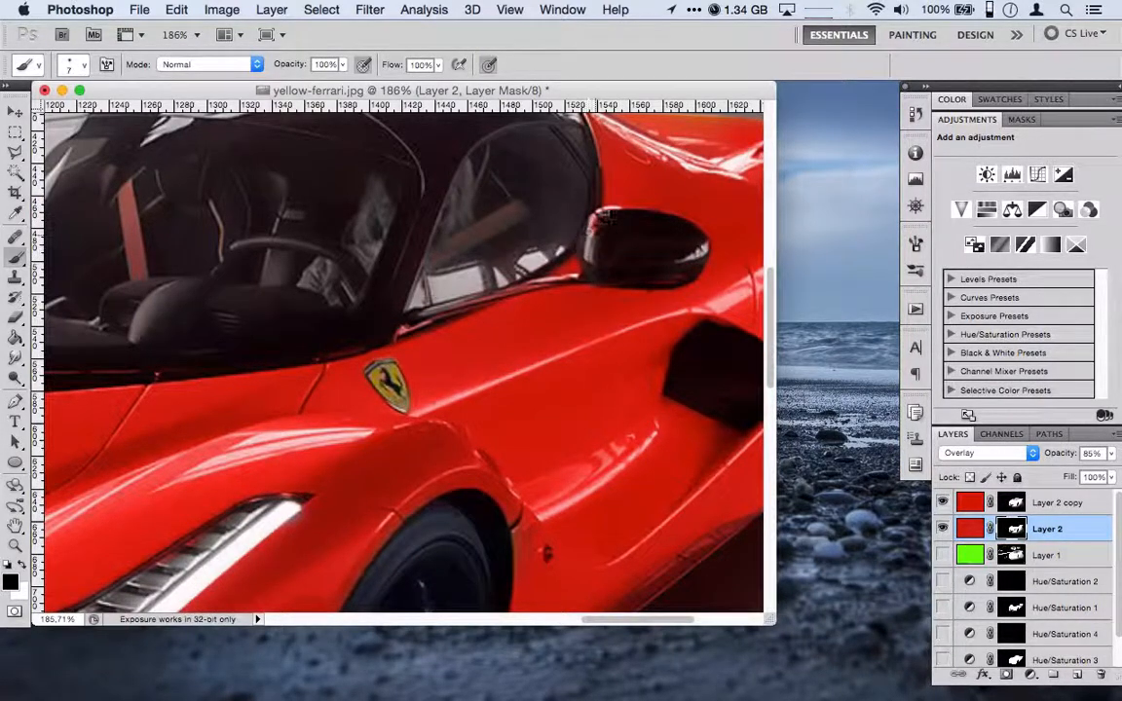
pyautogui.moveTo(598, 272)
pyautogui.mouseDown()
pyautogui.moveTo(522, 247)
pyautogui.moveTo(450, 259)
pyautogui.mouseUp()
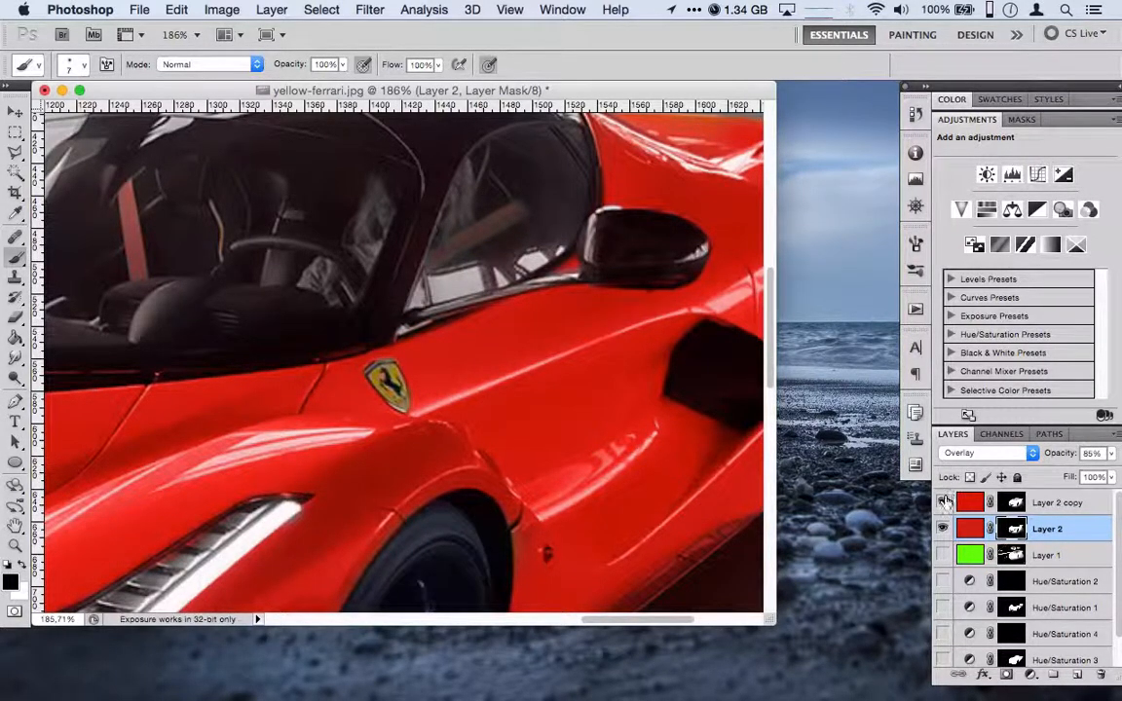
# Hide Layer 2 copy and Layer 2 and examine the original windshield, wipers and far mirror
pyautogui.click(944, 500)
pyautogui.click(943, 529)
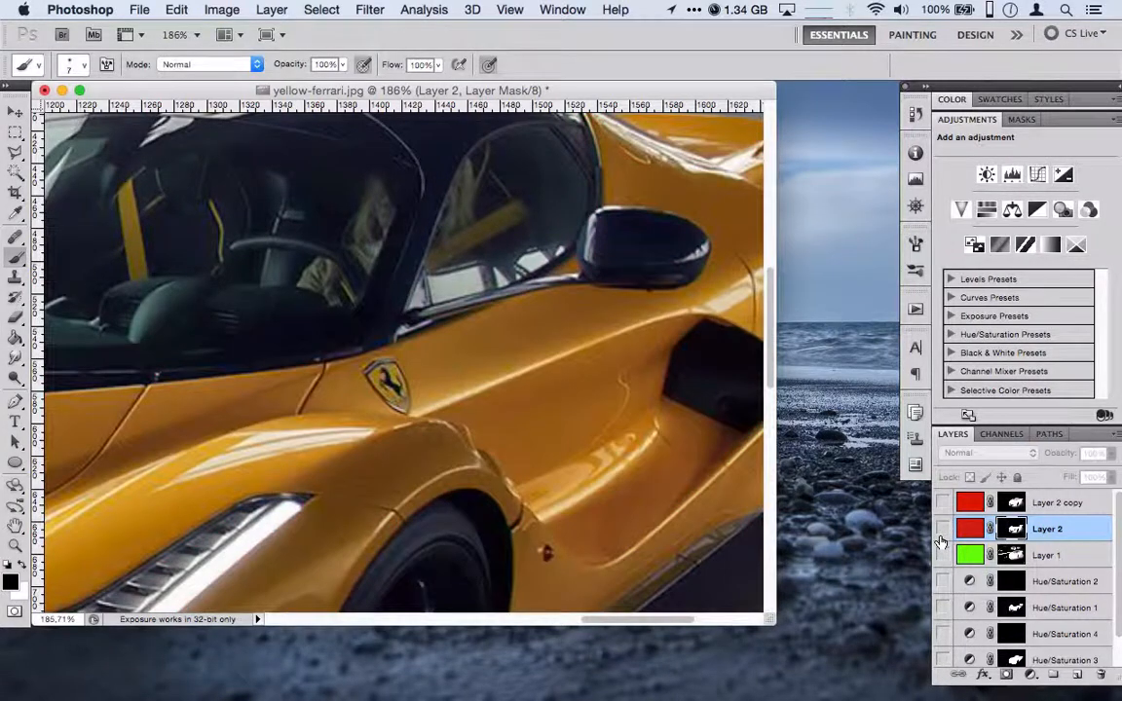
pyautogui.hscroll(-5, 570, 453)
pyautogui.scroll(2, 571, 453)
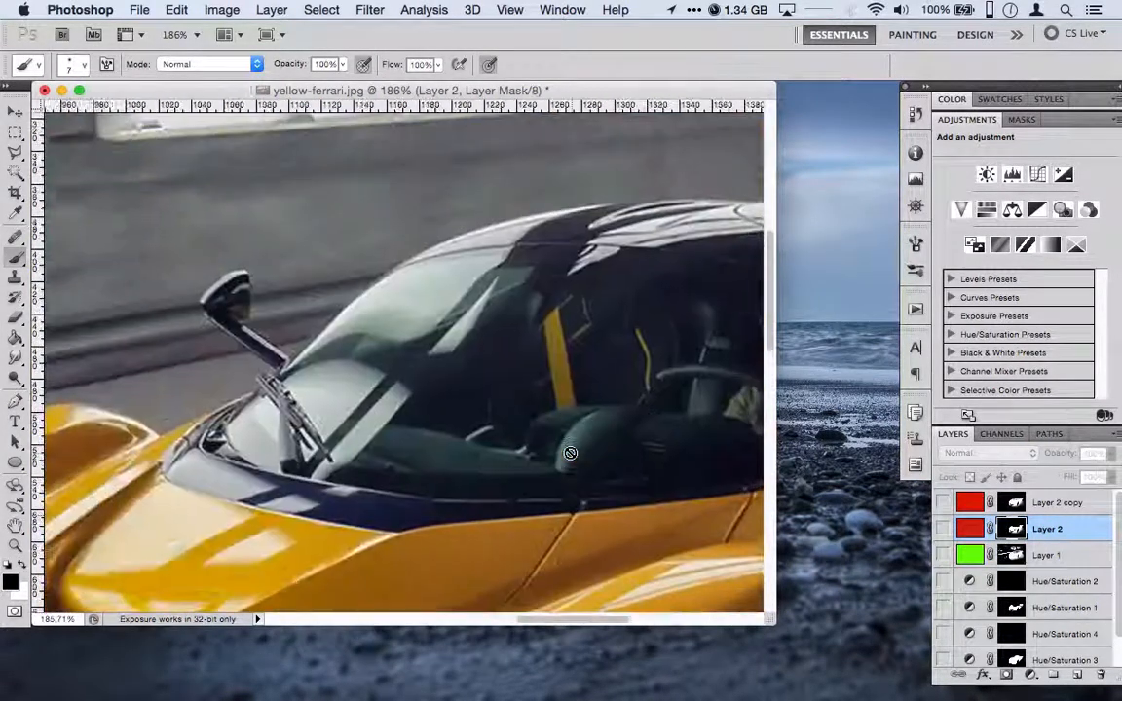
# Compare the tint of Layer 2 copy and Layer 2 separately against the original windshield, dark cowl panel and far fender
pyautogui.hscroll(3, 571, 453)
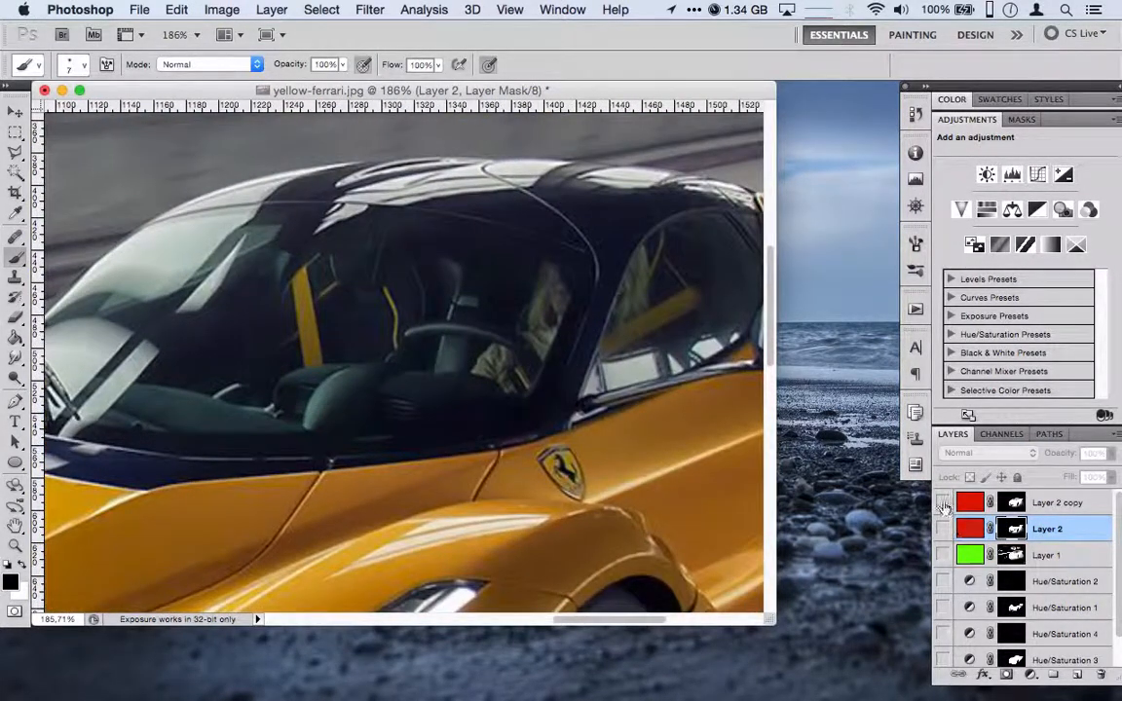
pyautogui.click(943, 502)
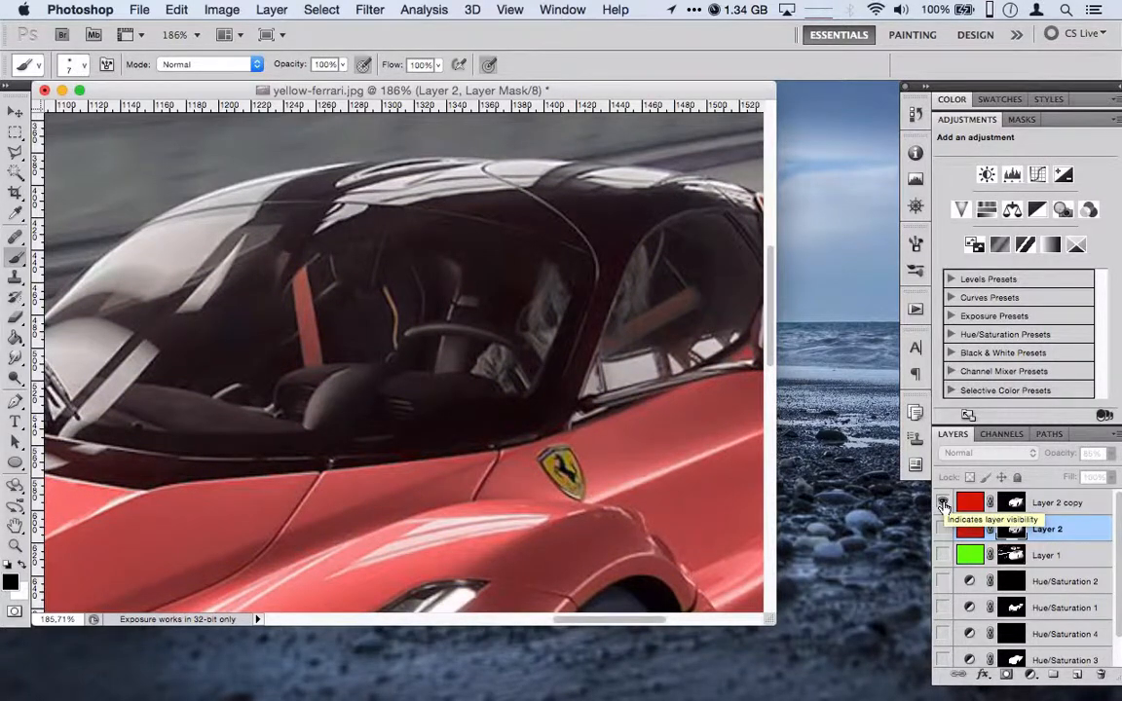
pyautogui.click(942, 503)
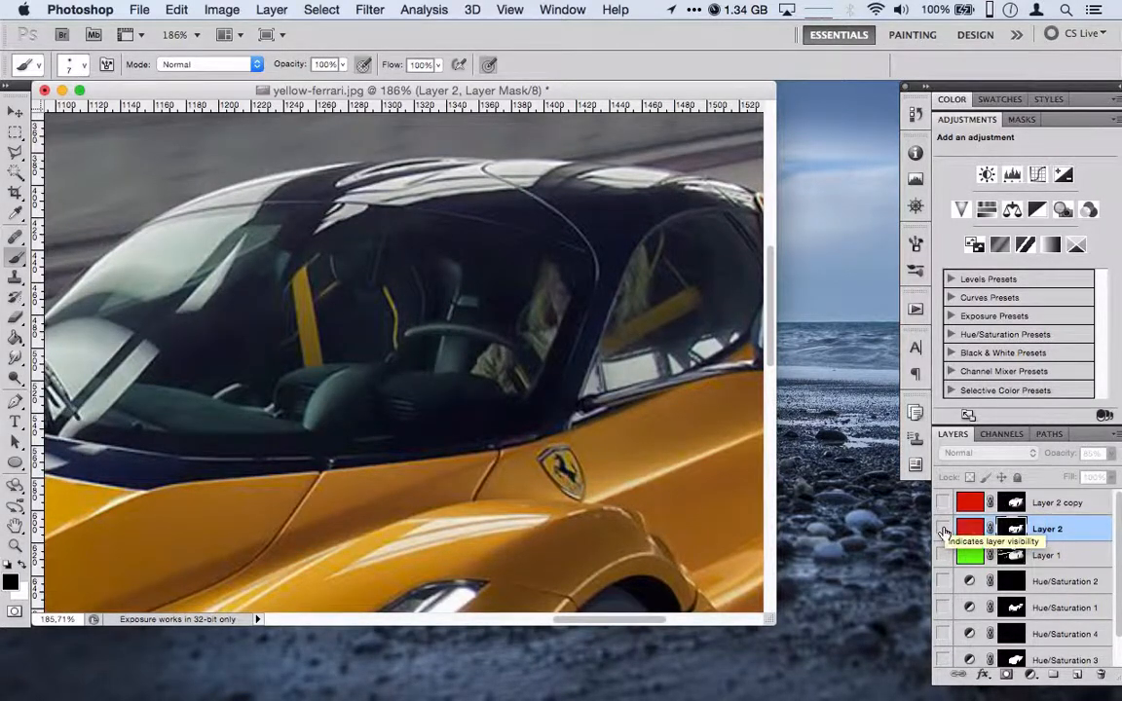
pyautogui.click(943, 529)
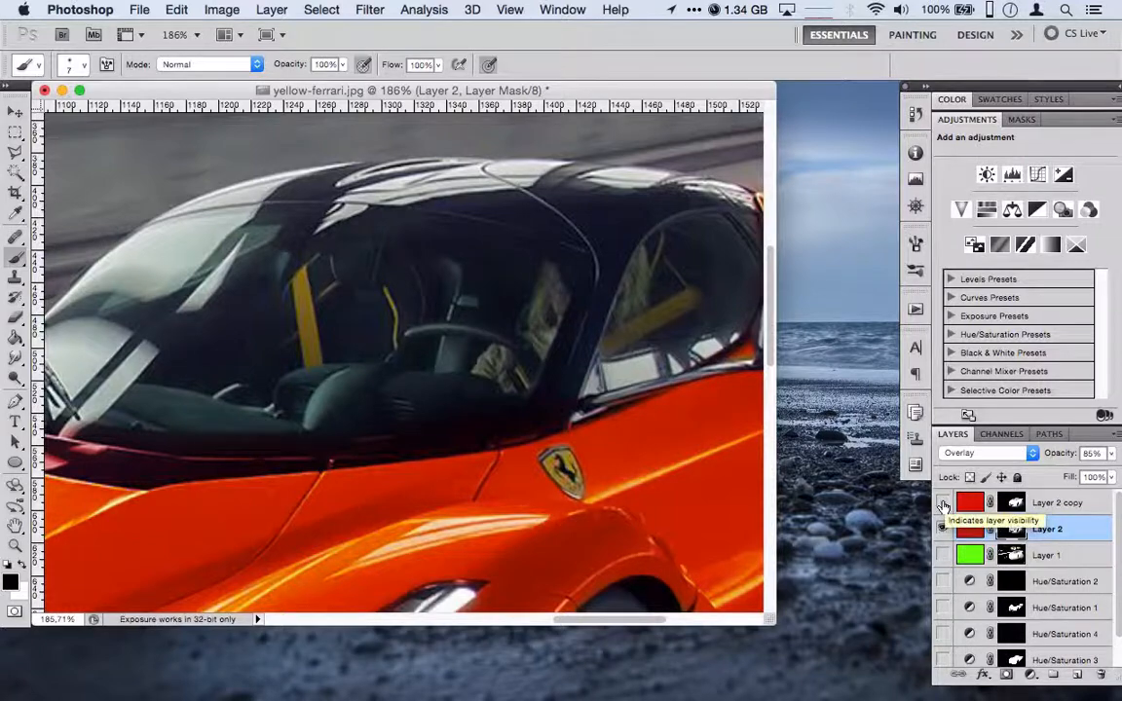
pyautogui.click(943, 503)
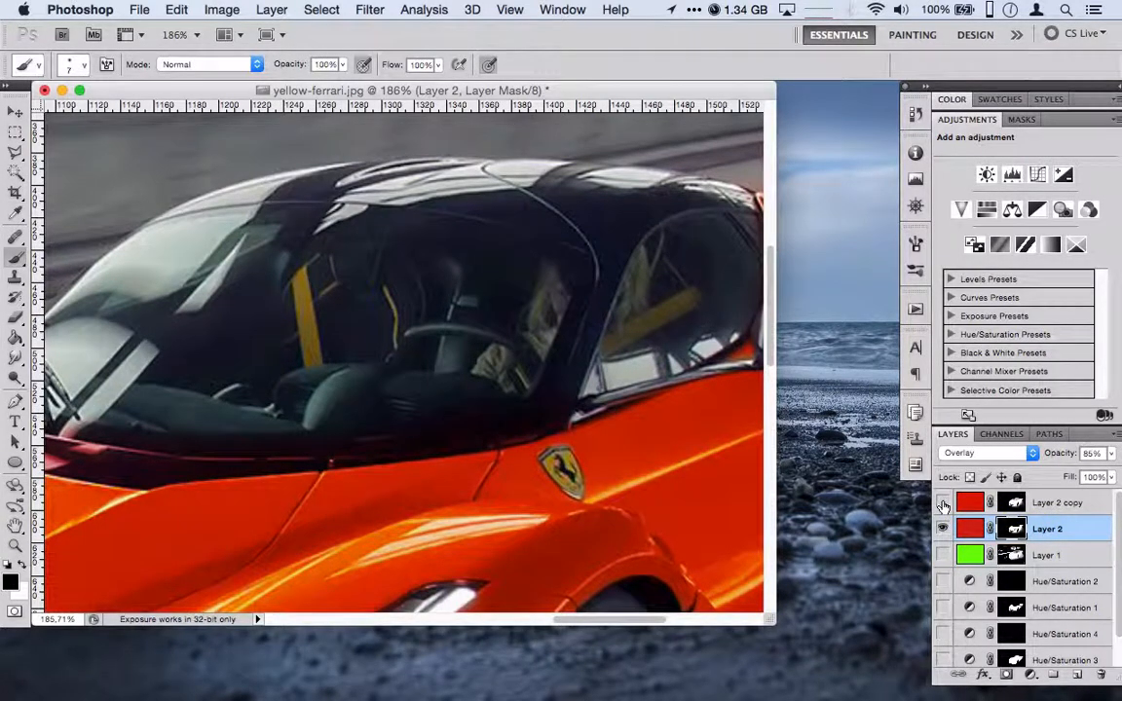
pyautogui.hscroll(-10, 575, 468)
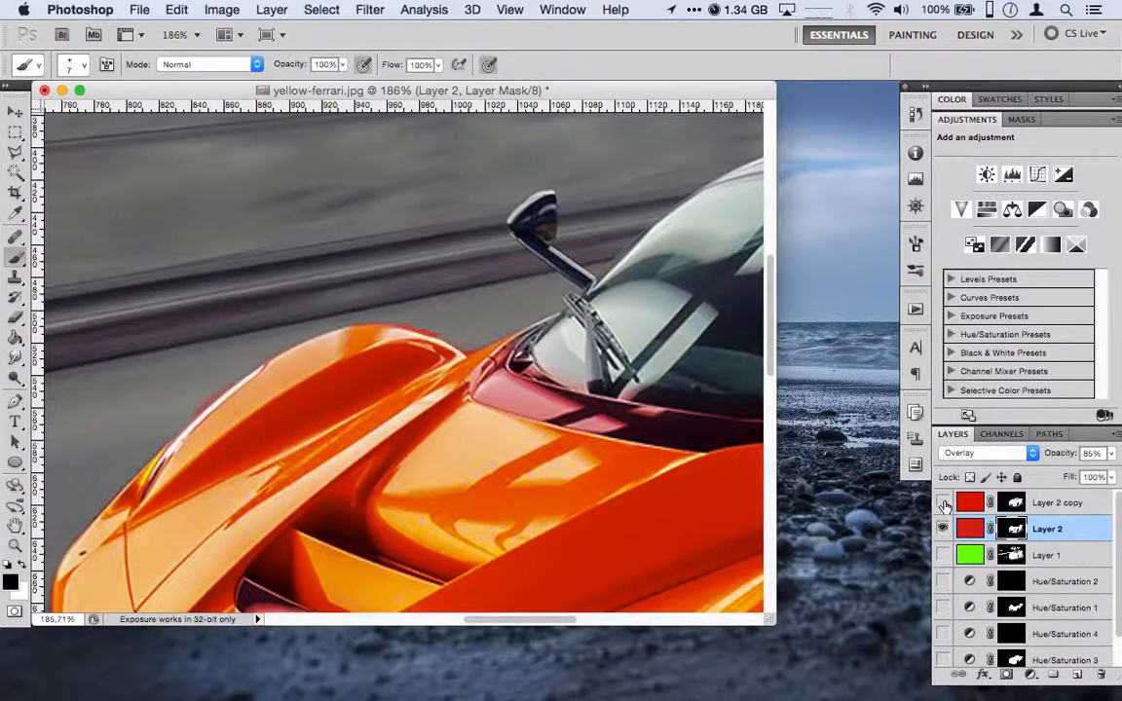
pyautogui.click(943, 529)
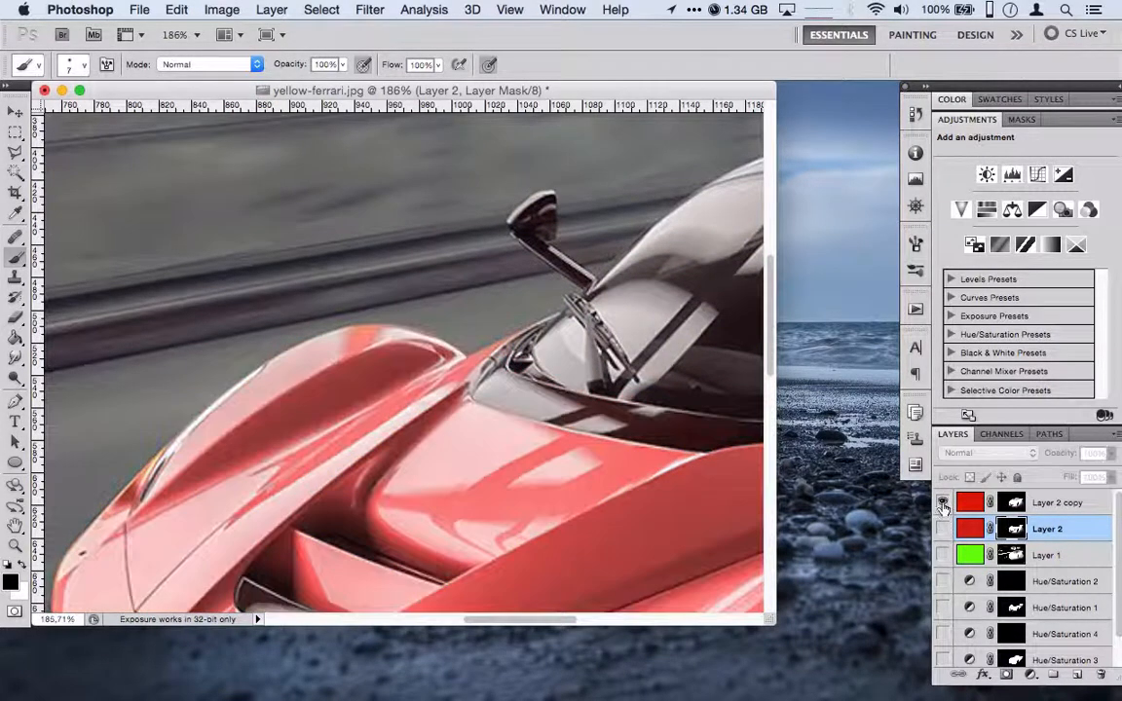
pyautogui.click(942, 502)
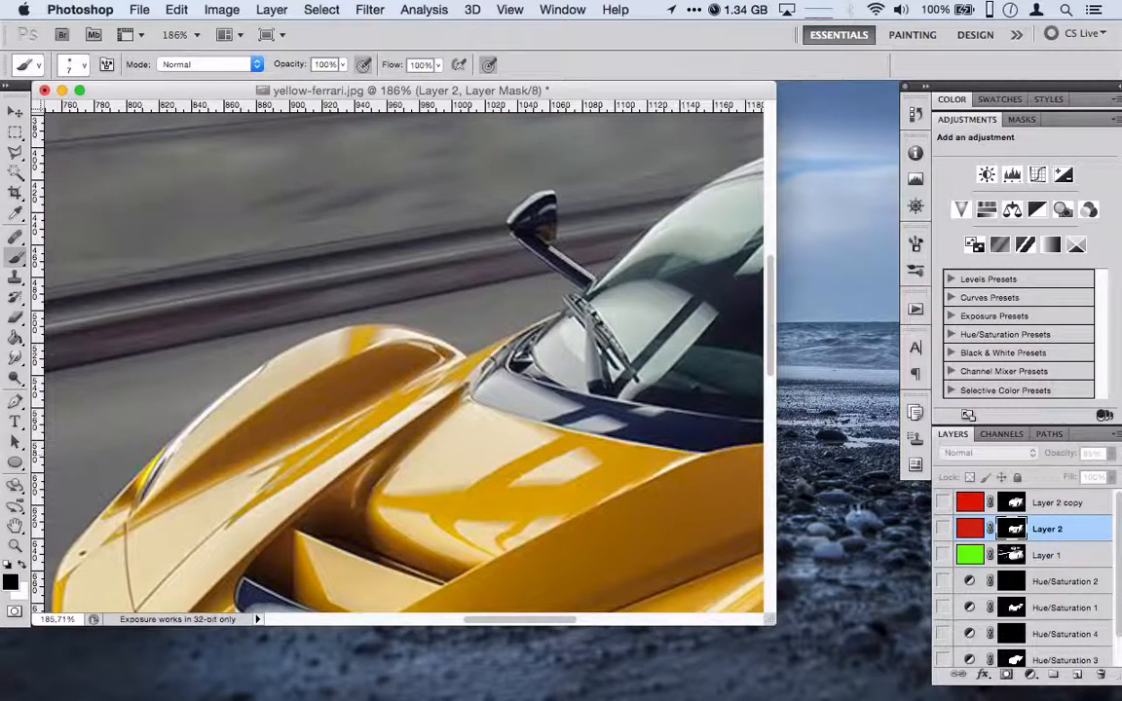
# Show both red layers and mask the red out of the dark cowl panel below the windshield on the Layer 2 mask with a 7 px black brush
pyautogui.click(943, 529)
pyautogui.click(943, 502)
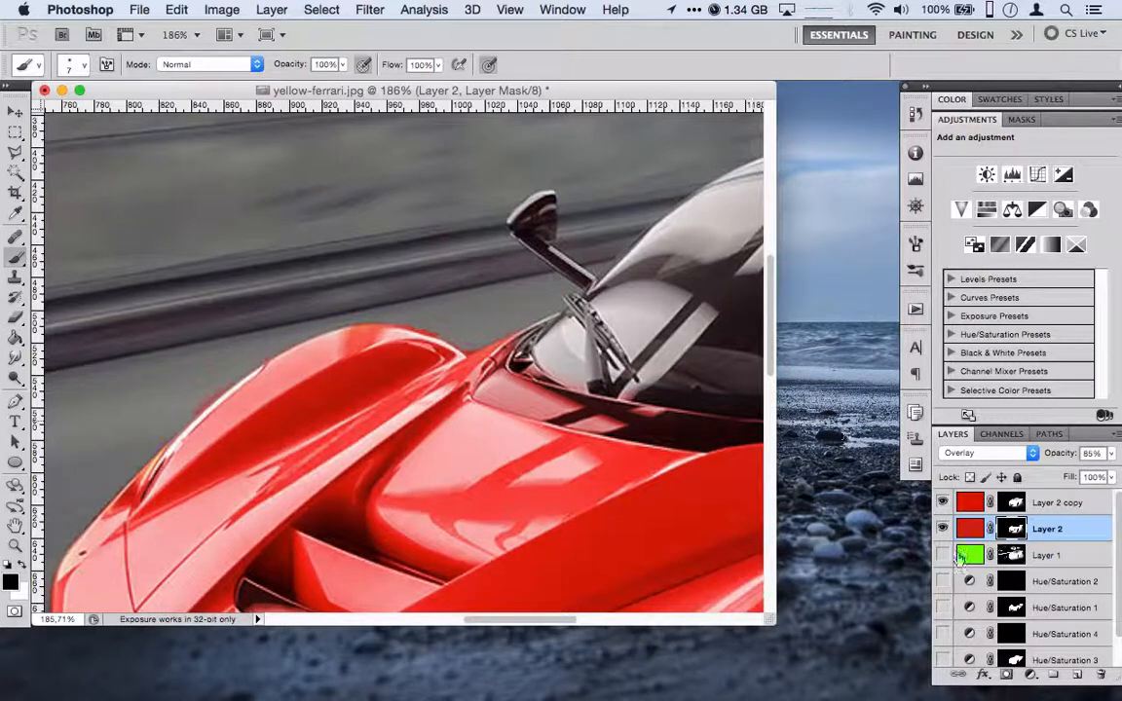
pyautogui.press('super+2')
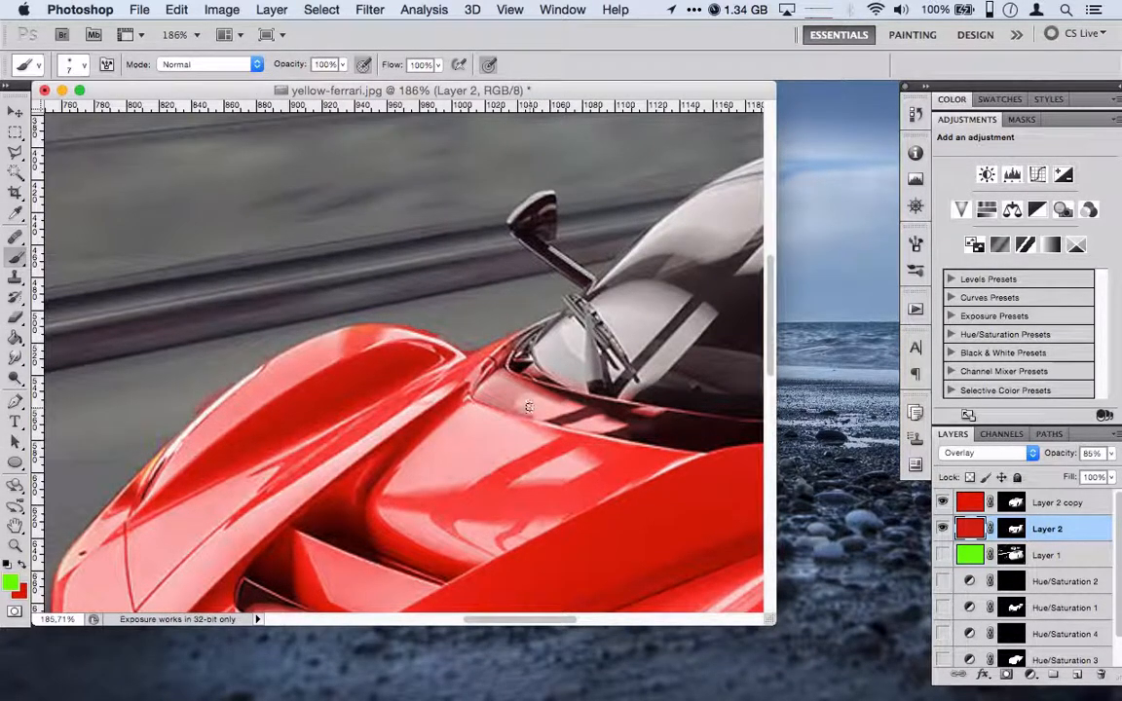
pyautogui.click(1016, 528)
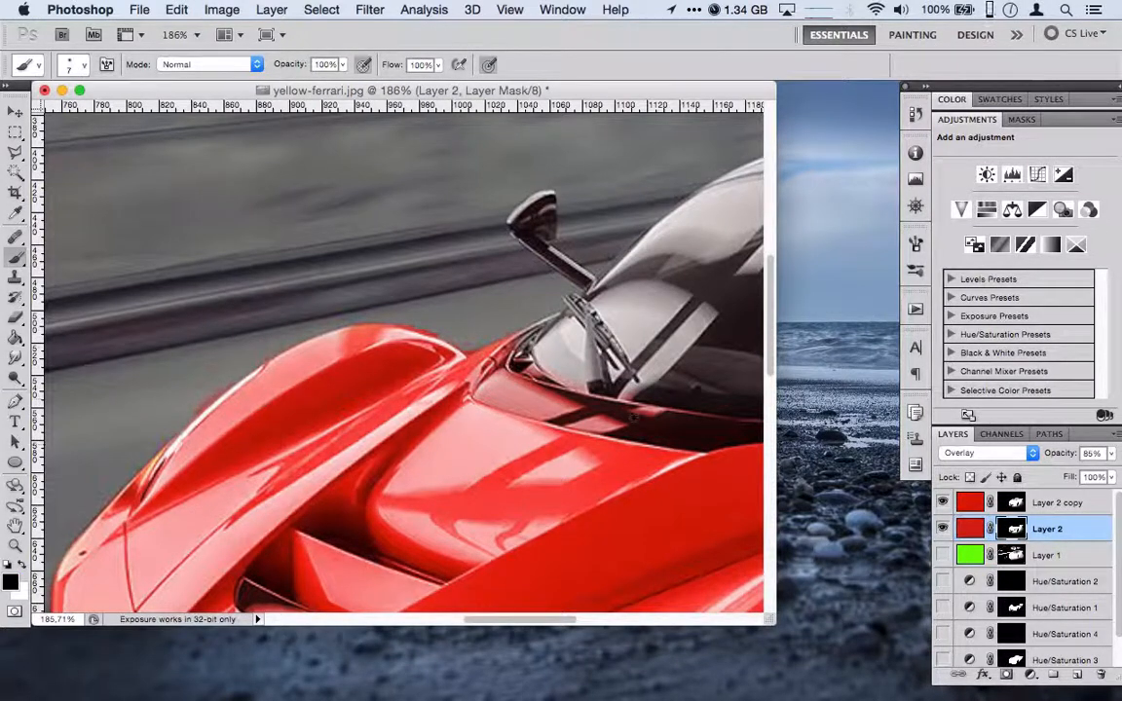
pyautogui.moveTo(518, 405)
pyautogui.mouseDown()
pyautogui.moveTo(585, 425)
pyautogui.moveTo(672, 421)
pyautogui.moveTo(610, 369)
pyautogui.mouseUp()
pyautogui.moveTo(523, 378)
pyautogui.mouseDown()
pyautogui.moveTo(544, 366)
pyautogui.moveTo(502, 384)
pyautogui.moveTo(513, 395)
pyautogui.moveTo(464, 341)
pyautogui.mouseUp()
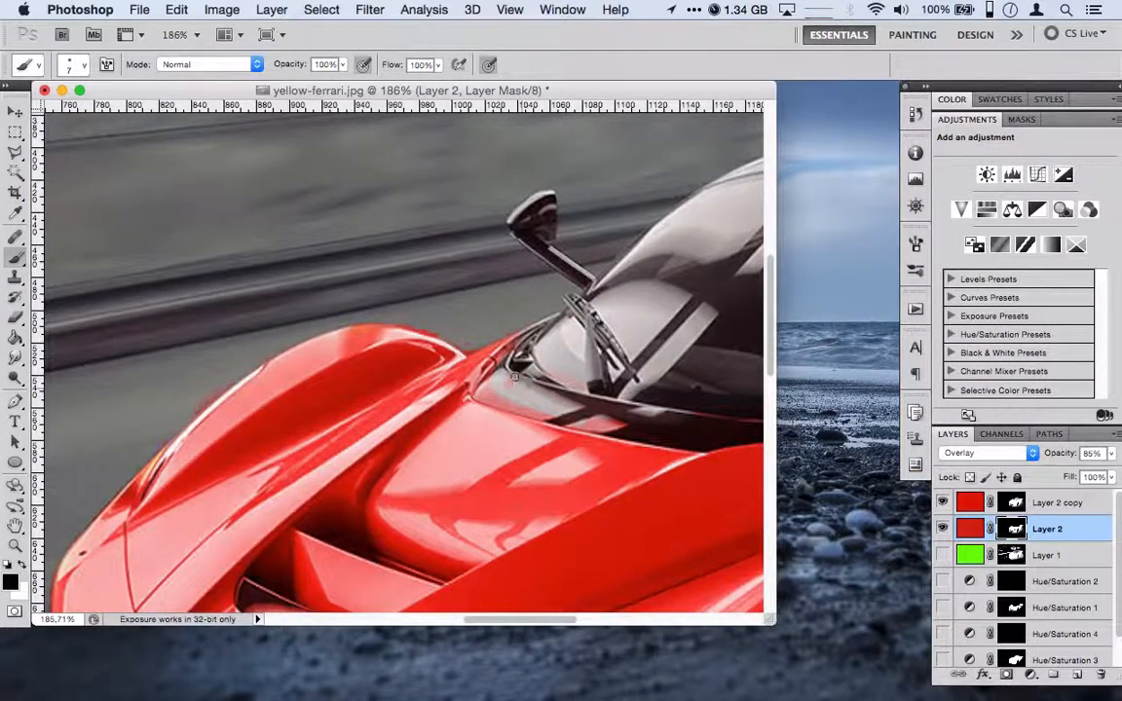
pyautogui.moveTo(625, 375); pyautogui.dragTo(648, 383)
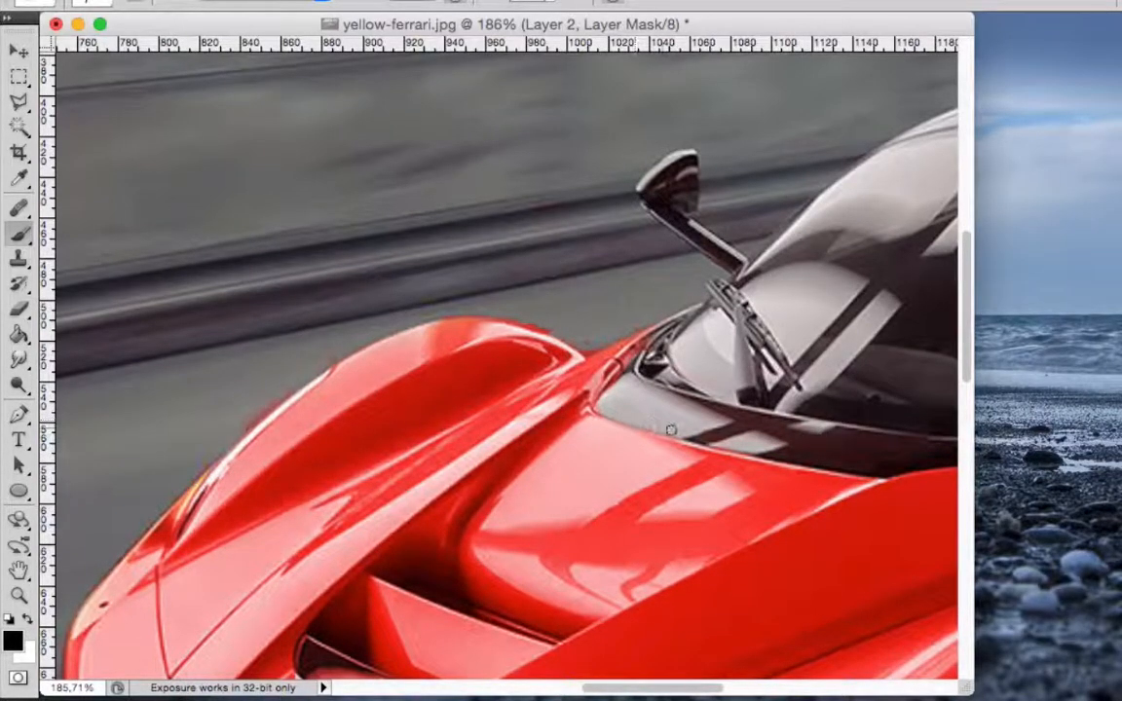
pyautogui.hscroll(5, 863, 458)
pyautogui.scroll(-1, 863, 457)
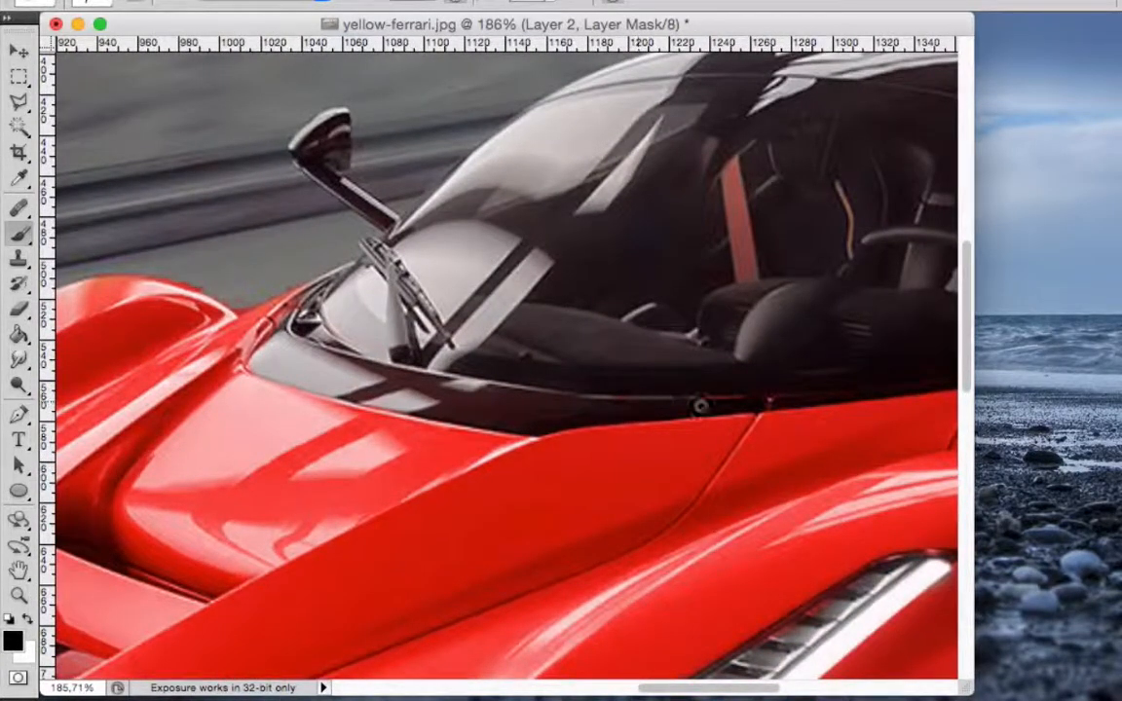
pyautogui.moveTo(742, 398); pyautogui.dragTo(799, 391)
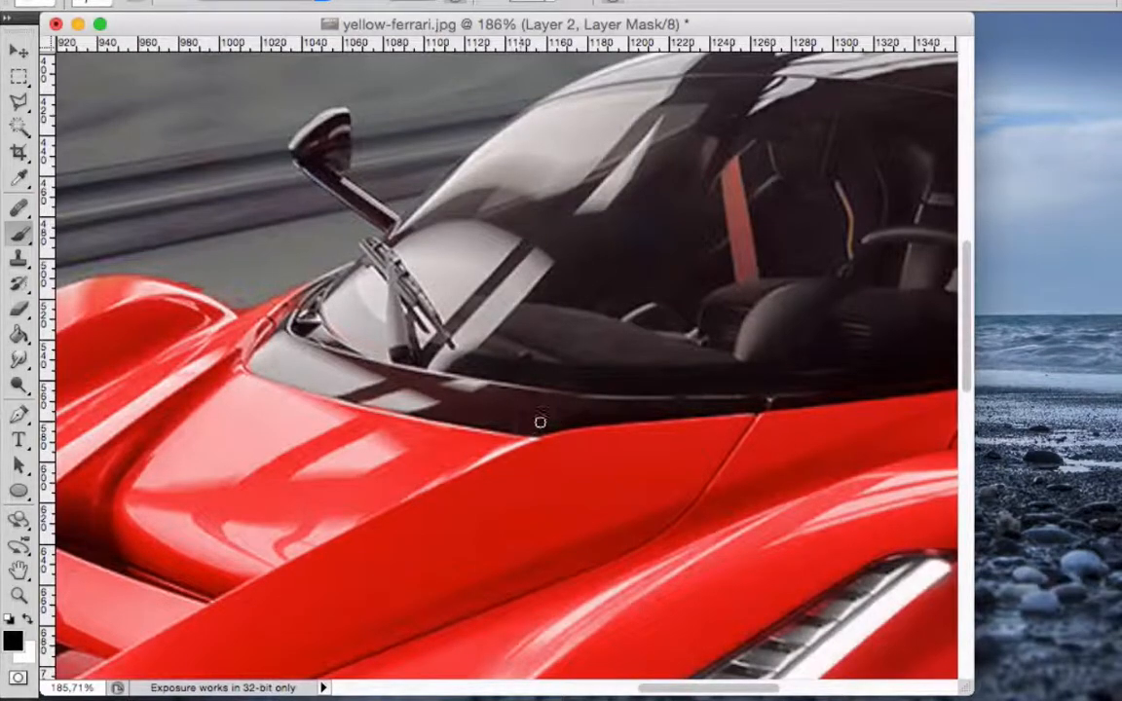
# Mask the red spill off the road along the far fender's upper edge on the Layer 2 mask with a 9 px black brush
pyautogui.hscroll(-10, 493, 293)
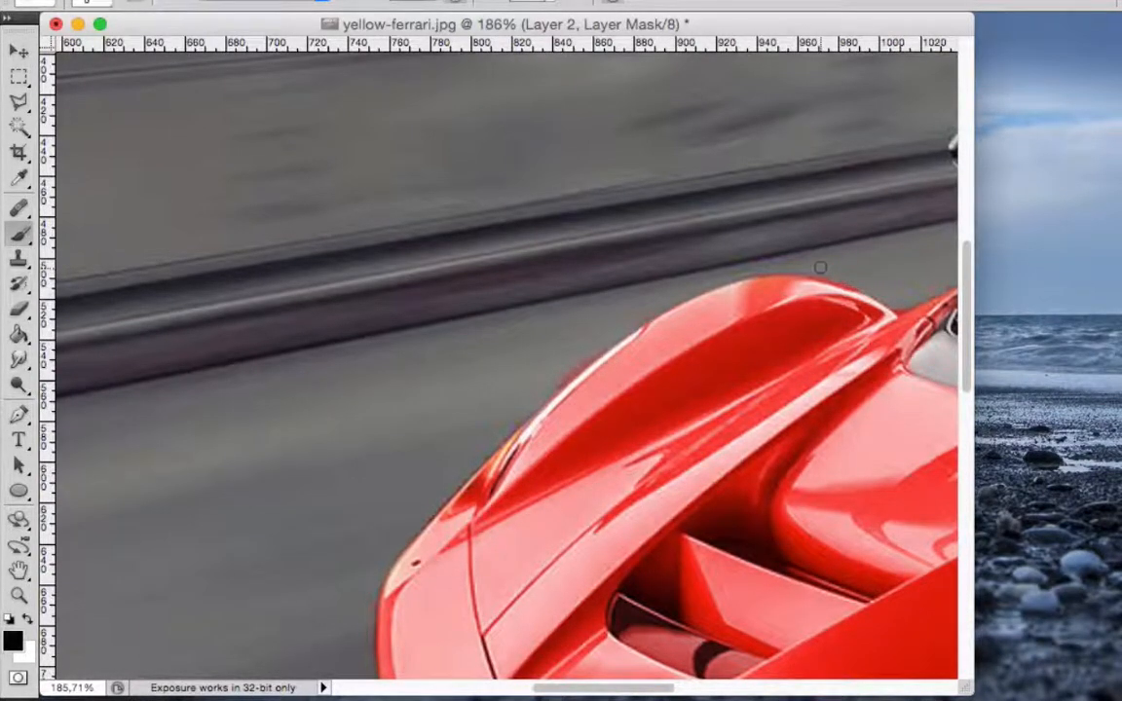
pyautogui.scroll(4, 847, 276)
pyautogui.hscroll(10, 846, 271)
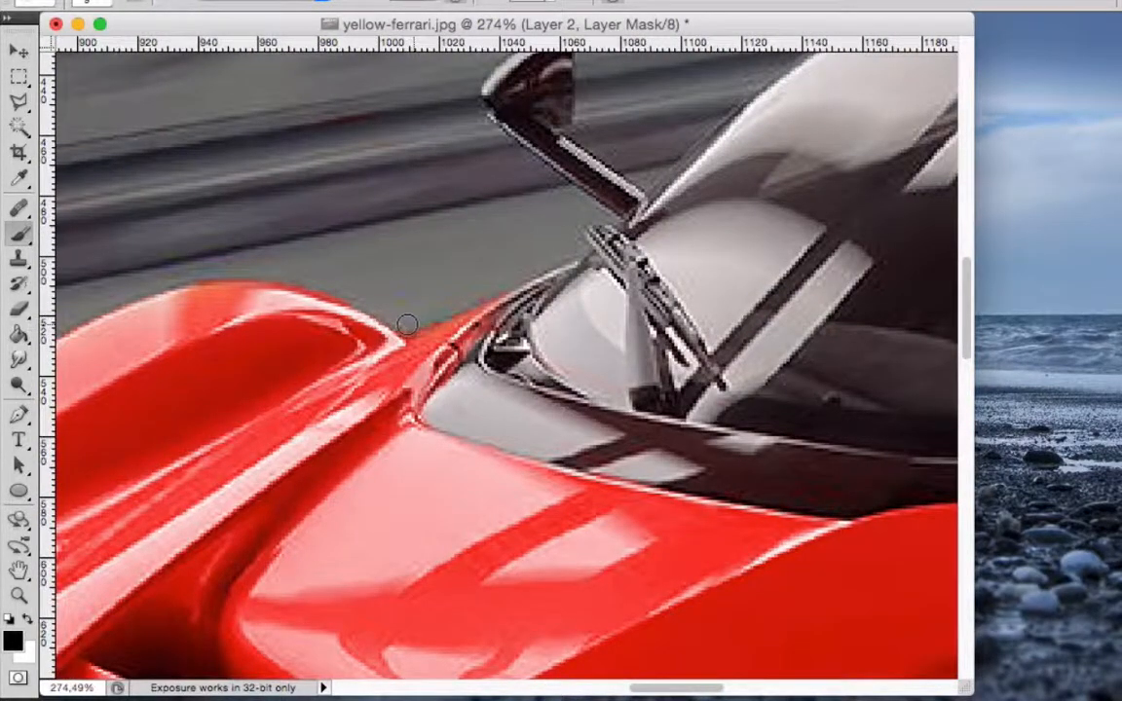
pyautogui.moveTo(407, 329); pyautogui.dragTo(456, 303)
pyautogui.moveTo(389, 316)
pyautogui.mouseDown()
pyautogui.moveTo(314, 284)
pyautogui.moveTo(196, 265)
pyautogui.mouseUp()
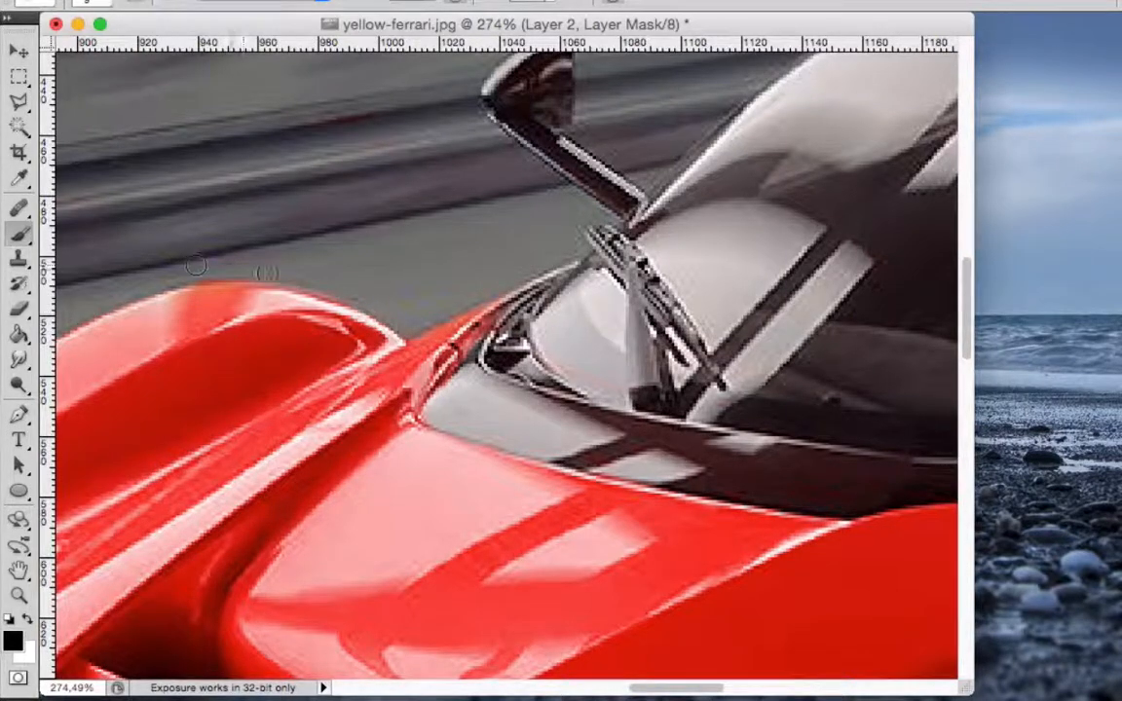
pyautogui.press('super+minus')
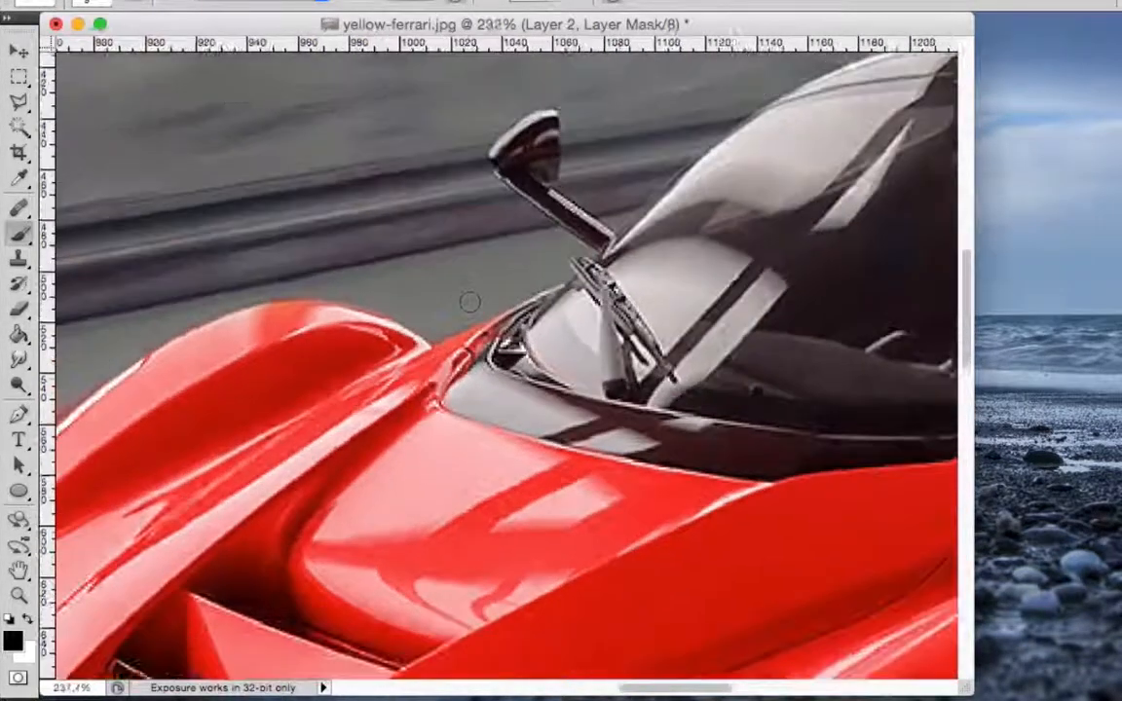
pyautogui.press('super+minus')
pyautogui.press('super+minus')
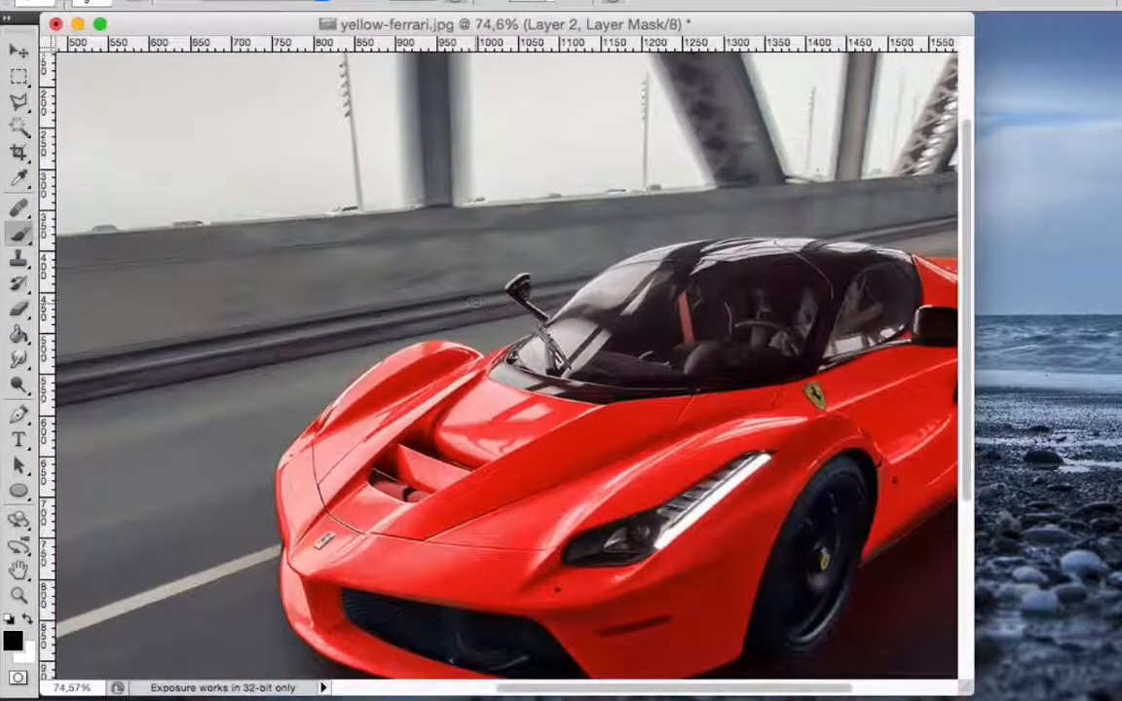
pyautogui.press('super+minus')
pyautogui.press('super+minus')
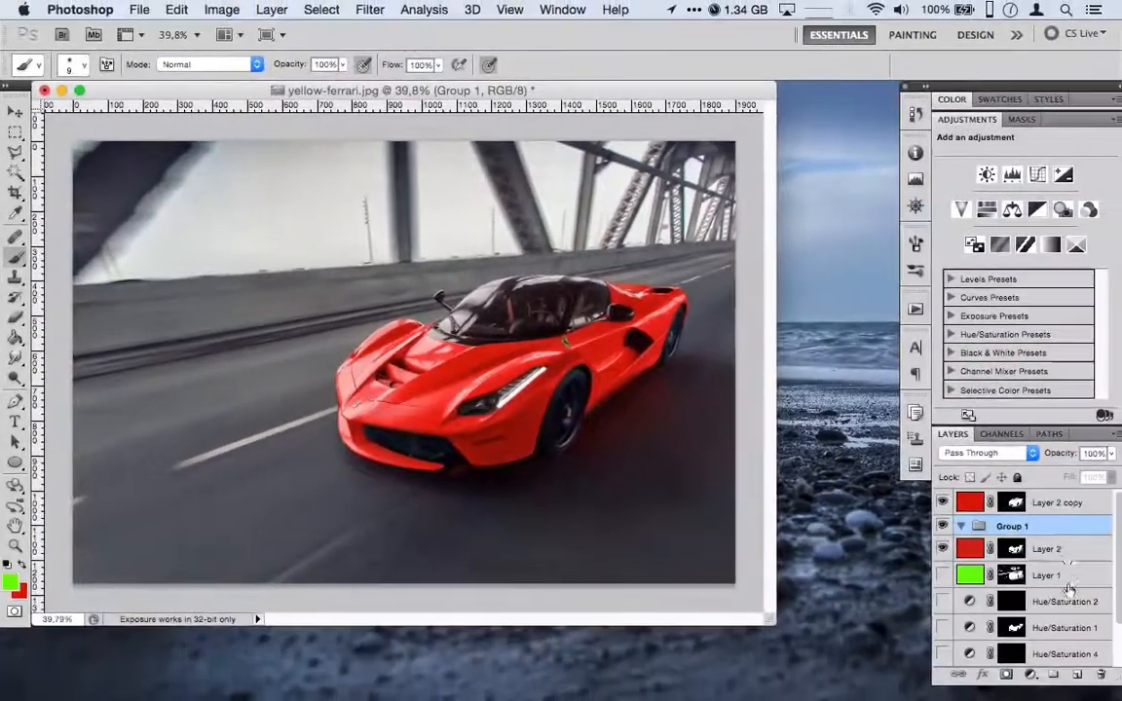
# Move Layer 2 copy and Layer 2 into a new layer group and toggle the group's visibility to compare with the original car
pyautogui.moveTo(976, 511); pyautogui.dragTo(989, 541)
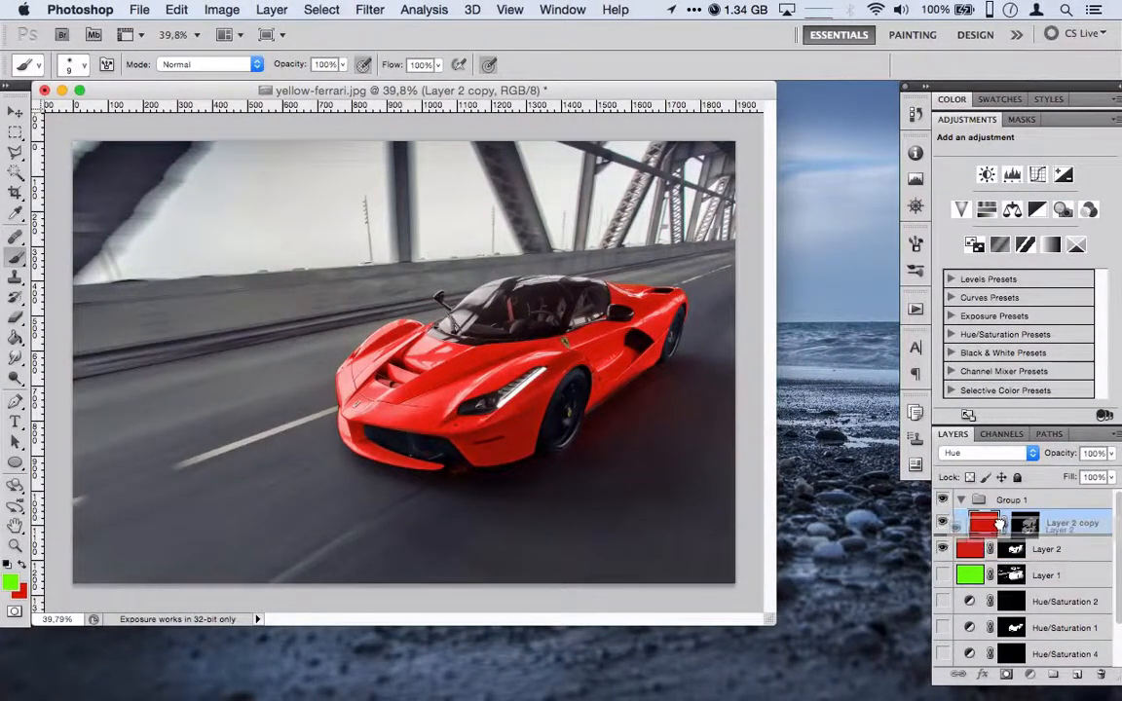
pyautogui.click(990, 548)
pyautogui.click(943, 499)
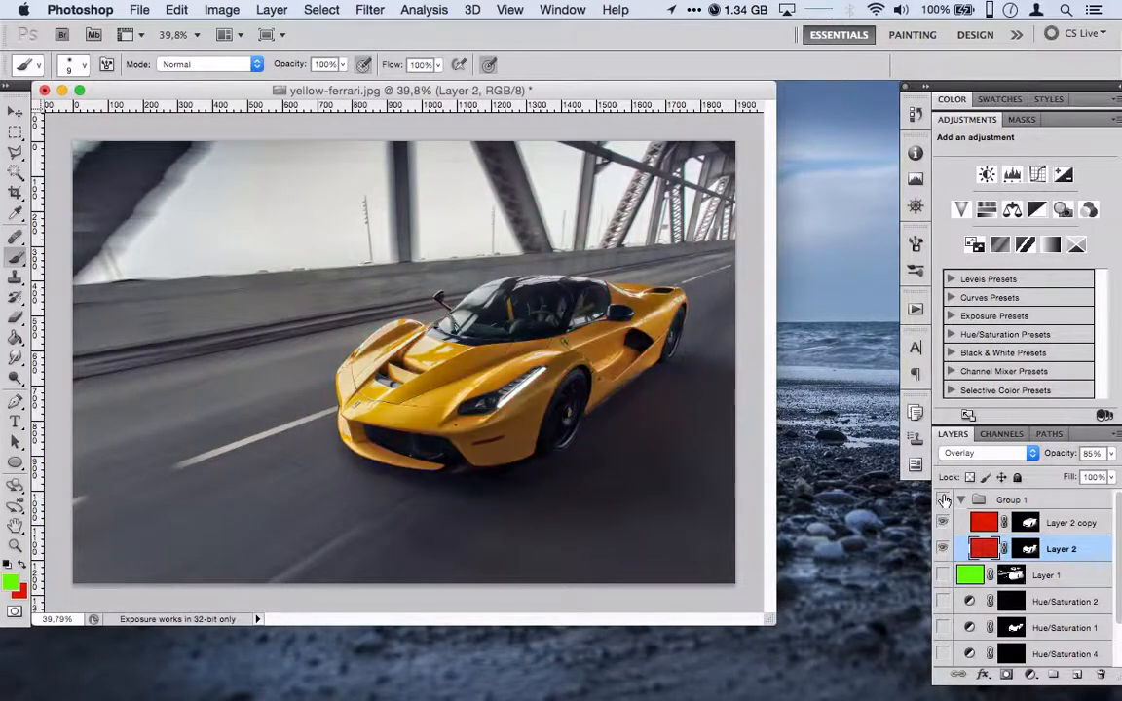
pyautogui.click(943, 500)
pyautogui.click(943, 500)
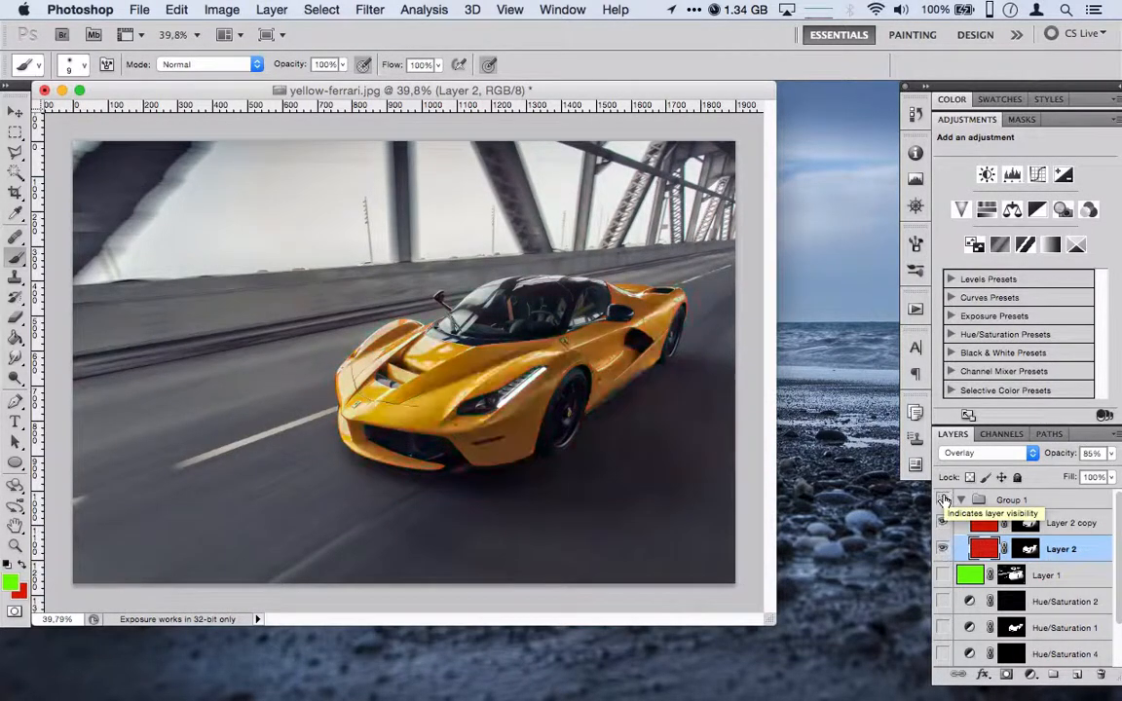
pyautogui.click(942, 499)
pyautogui.click(943, 499)
pyautogui.click(943, 500)
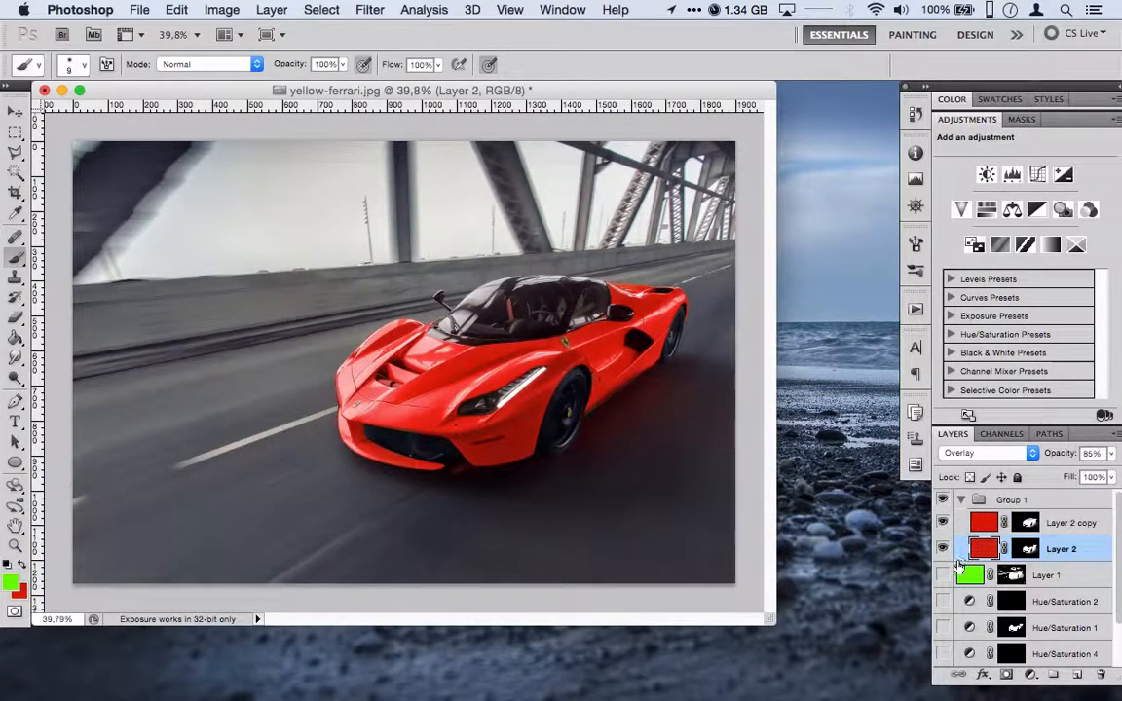
# Create a second layer group and move it above Group 1 at the top of the layer stack
pyautogui.scroll(-2, 944, 526)
pyautogui.scroll(2, 945, 551)
pyautogui.press('super+g')
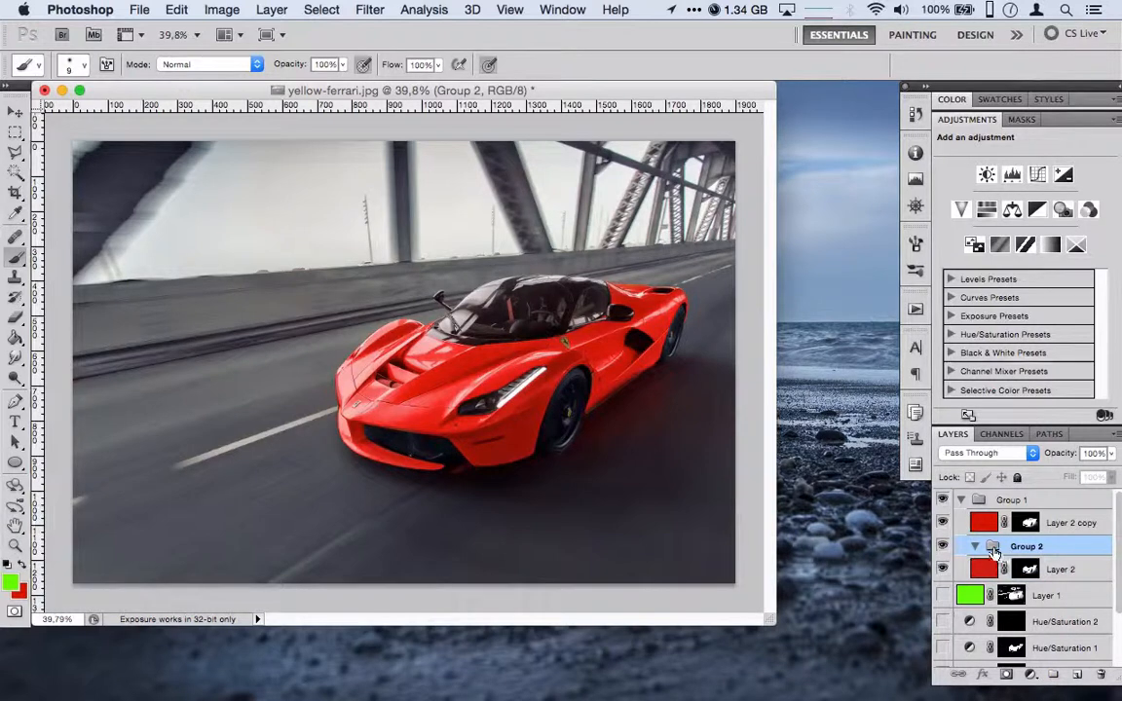
pyautogui.moveTo(994, 552); pyautogui.dragTo(974, 495)
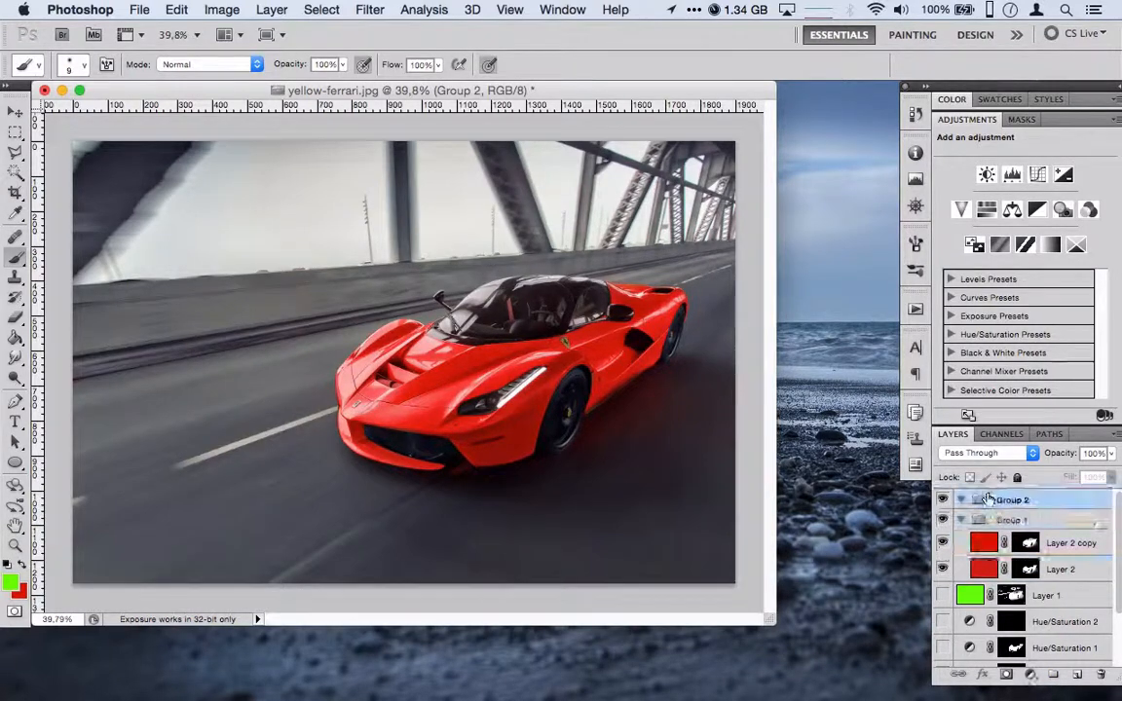
# Move Layer 1, Hue/Saturation 2 and Hue/Saturation 1 together into Group 2
pyautogui.click(1019, 599)
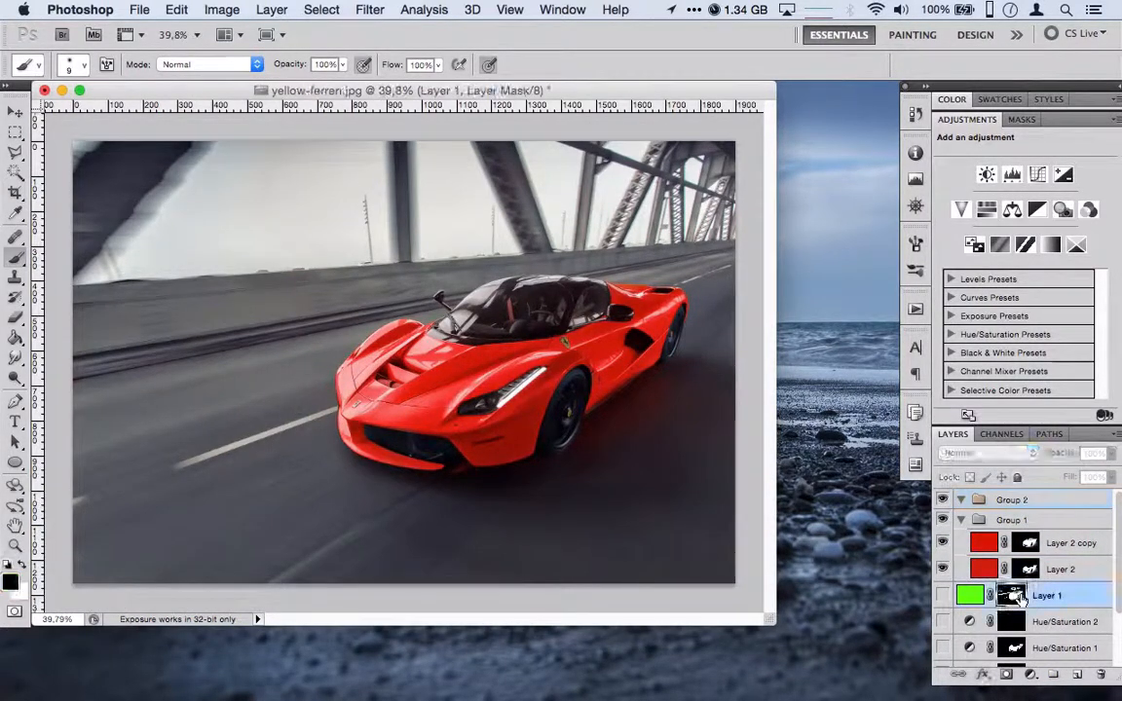
pyautogui.scroll(-3, 1020, 623)
pyautogui.scroll(-1, 1020, 633)
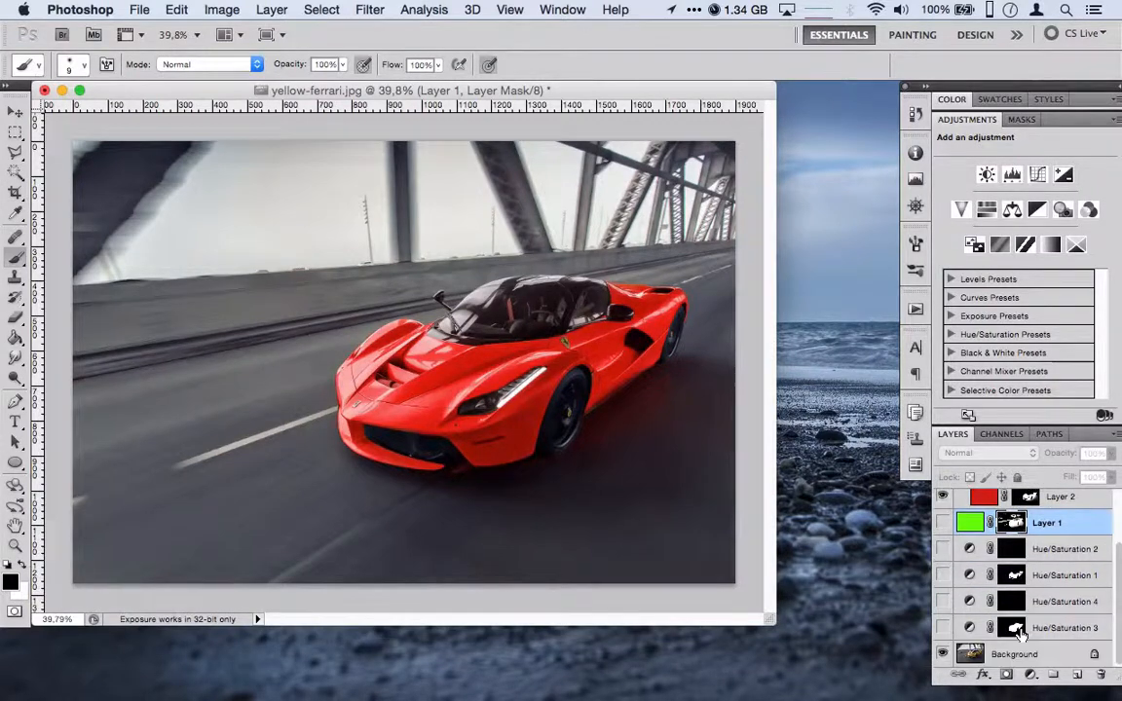
pyautogui.click(1013, 575)
pyautogui.scroll(1, 974, 565)
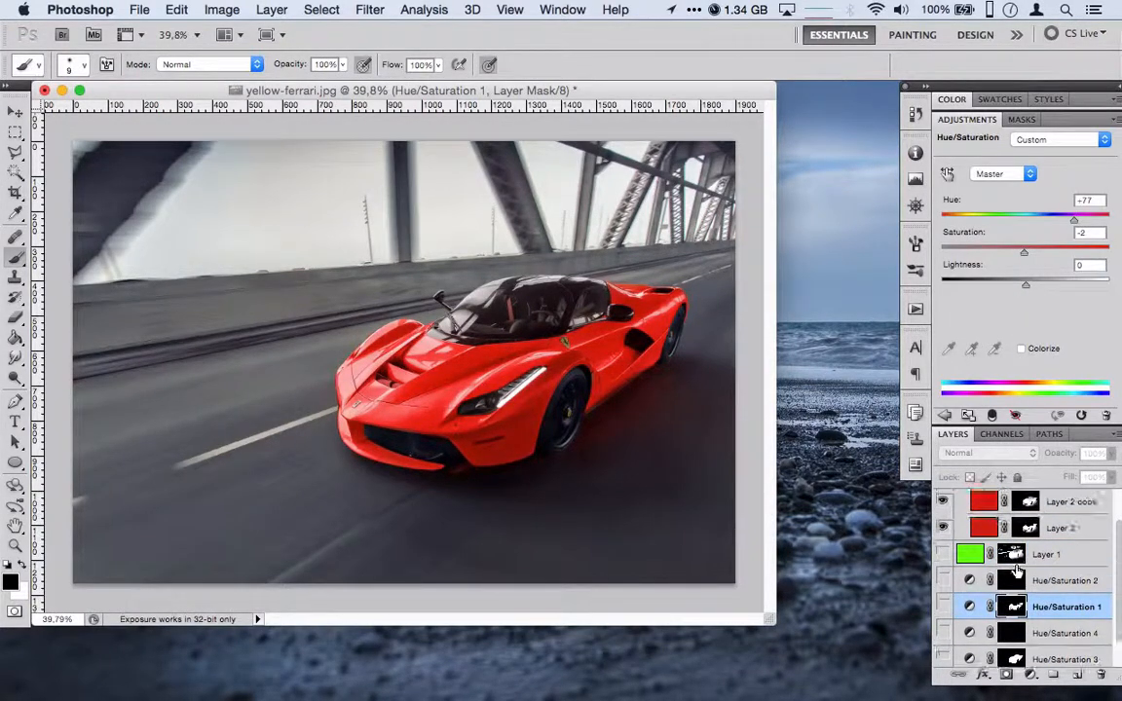
pyautogui.click(970, 553)
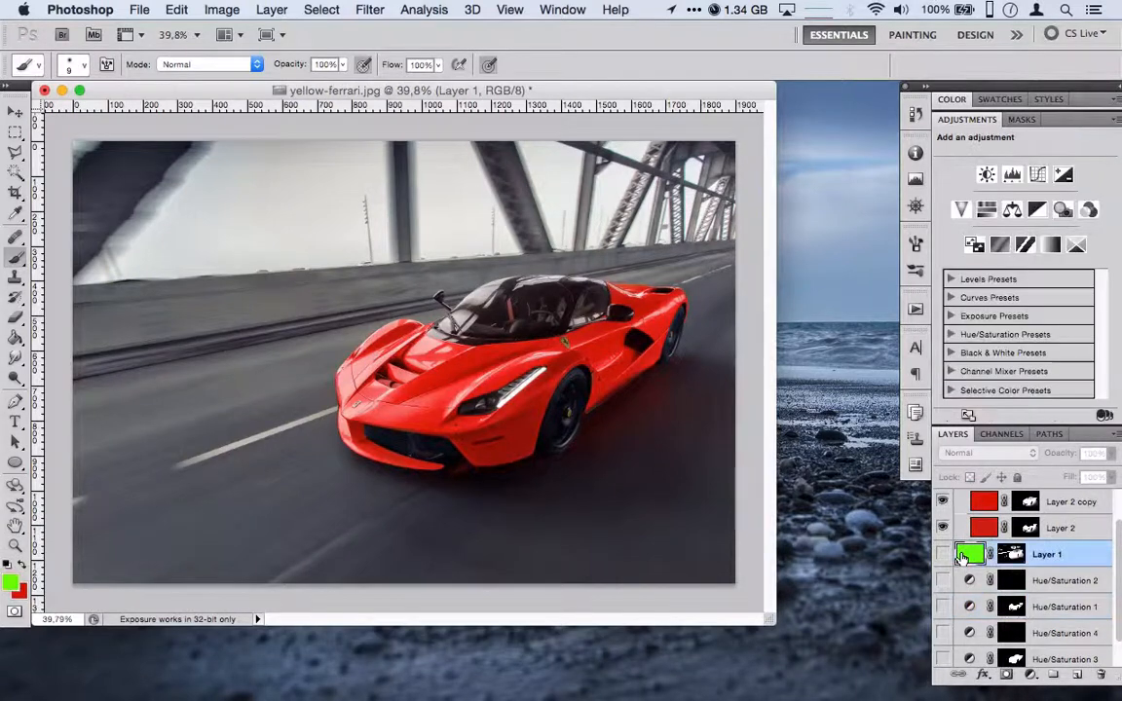
pyautogui.keyDown('shift'); pyautogui.click(959, 612); pyautogui.keyUp('shift')
pyautogui.scroll(2, 964, 634)
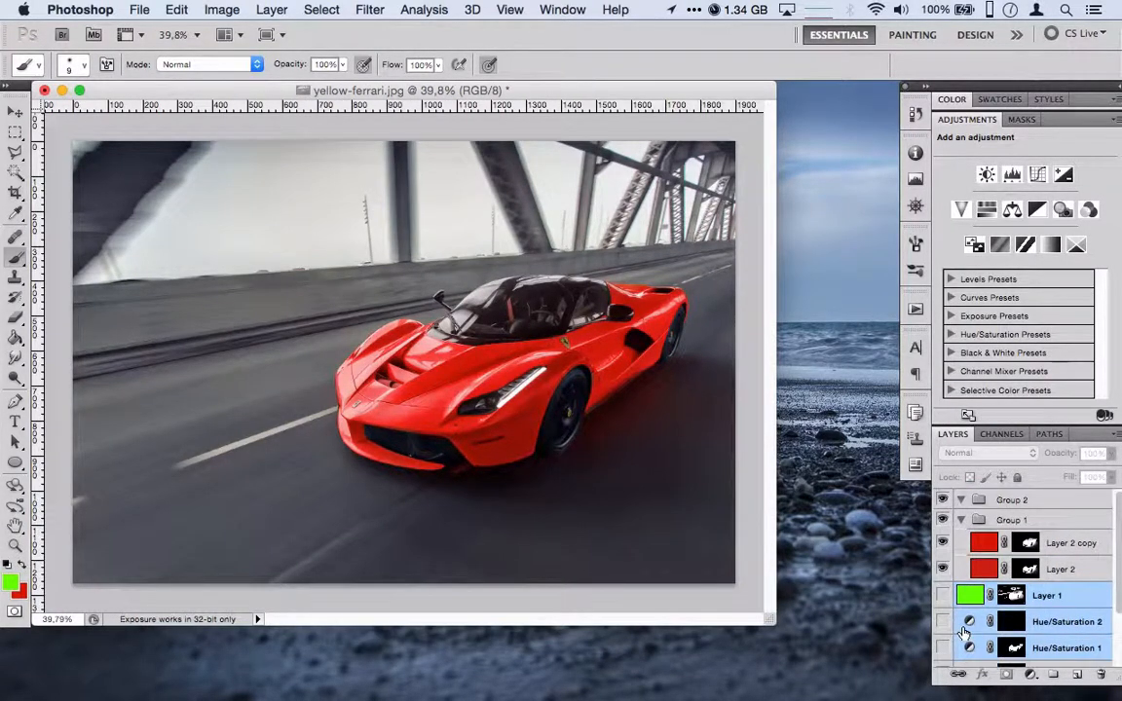
pyautogui.moveTo(962, 631); pyautogui.dragTo(1011, 500)
# Hide Group 2 and collapse both layer groups
pyautogui.click(1011, 499)
pyautogui.click(962, 500)
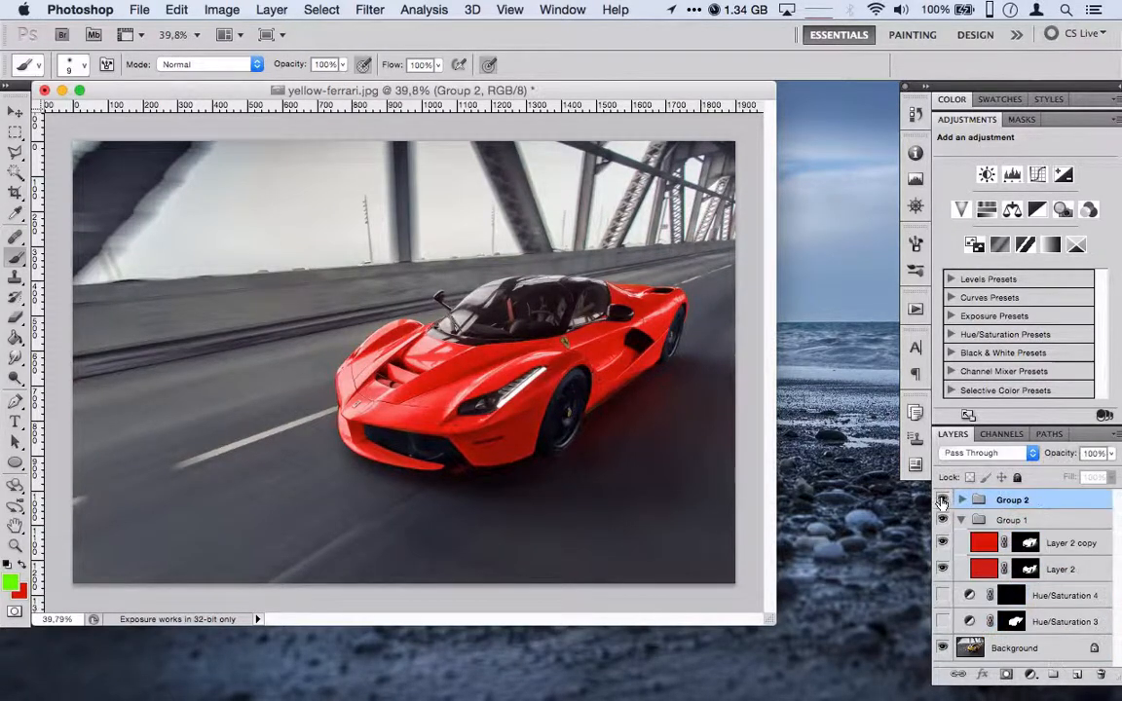
pyautogui.click(942, 499)
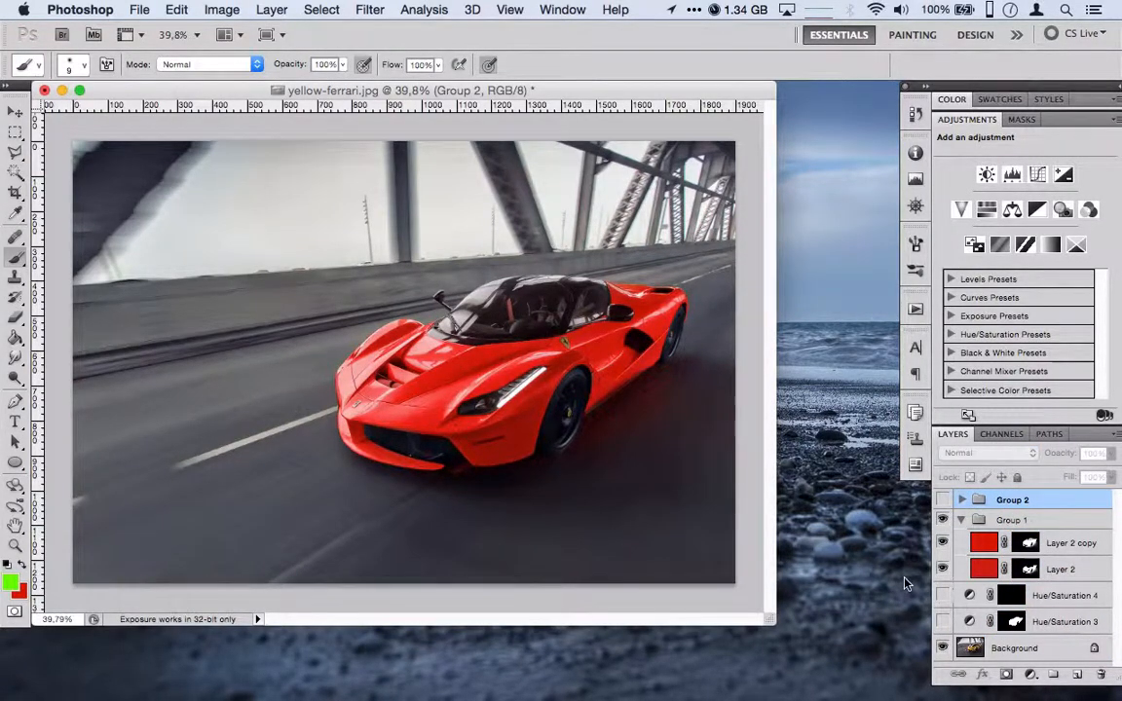
pyautogui.click(960, 522)
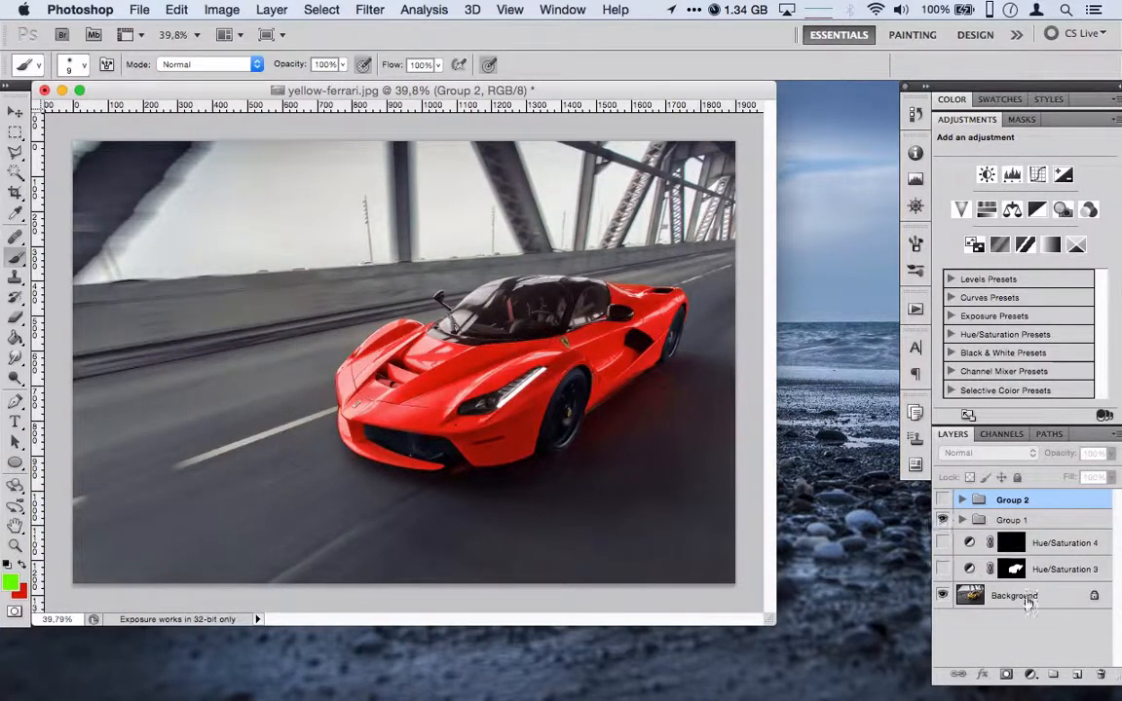
# Hide Group 1, show Hue/Saturation 3 and Hue/Saturation 4, and examine the recolored car's bodywork and windshield up close
pyautogui.moveTo(942, 543); pyautogui.dragTo(943, 569)
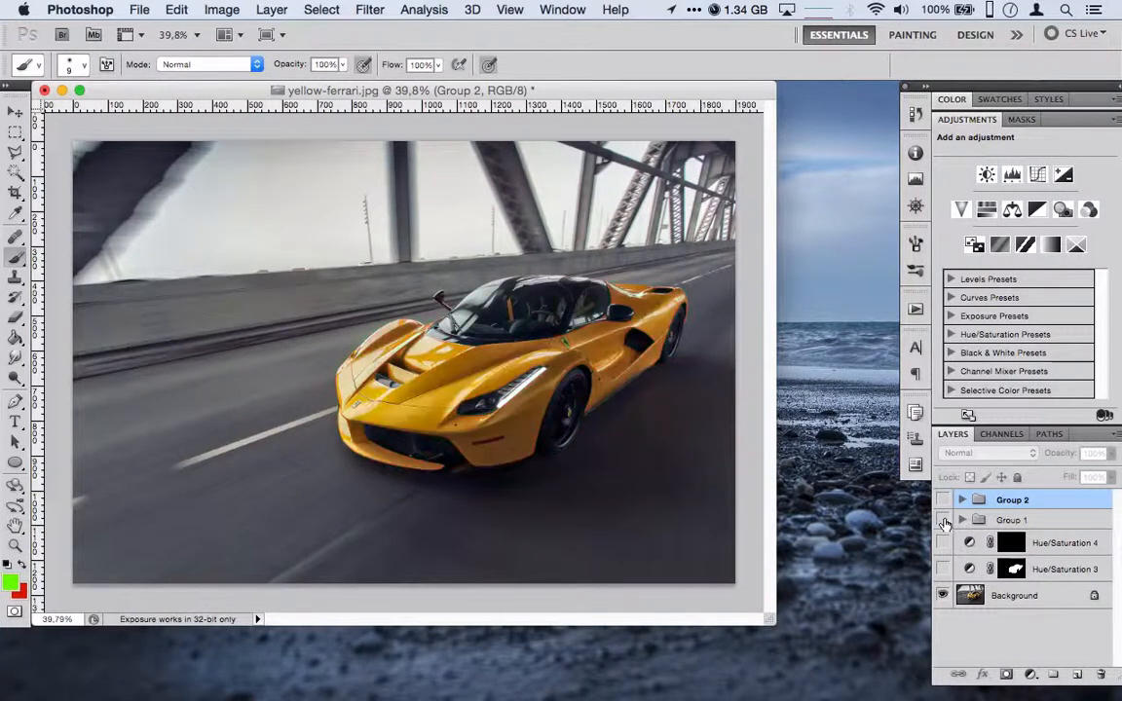
pyautogui.click(943, 569)
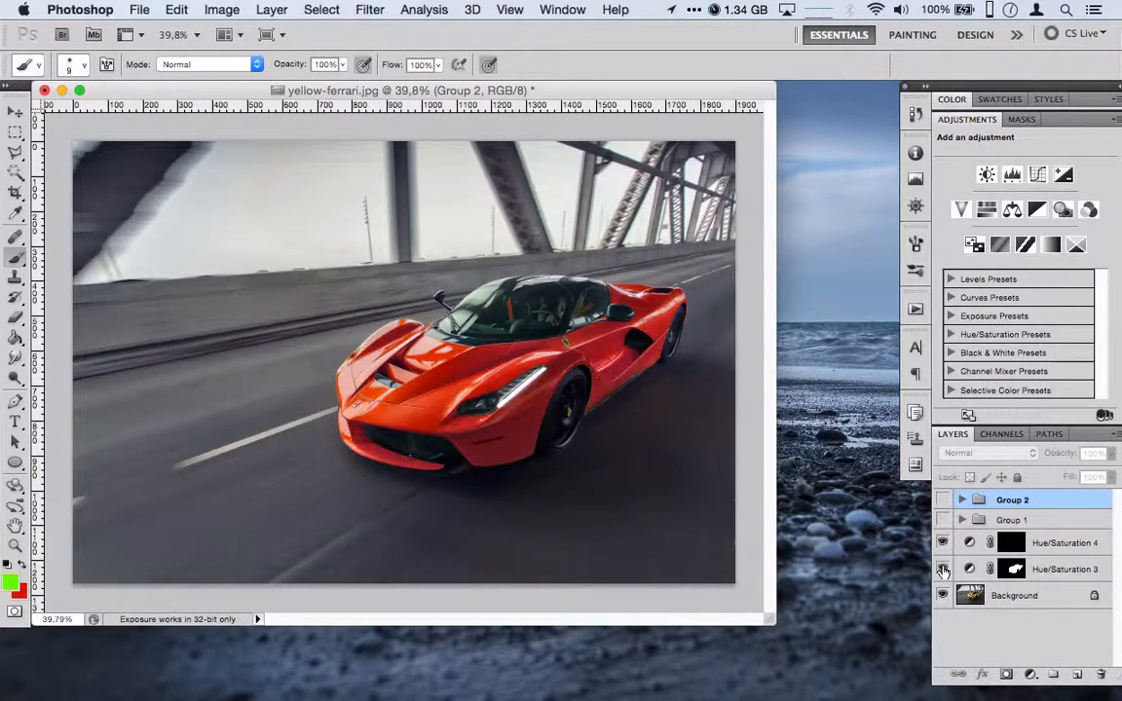
pyautogui.moveTo(546, 384); pyautogui.dragTo(568, 384)
pyautogui.scroll(-5, 568, 384)
pyautogui.hscroll(4, 568, 384)
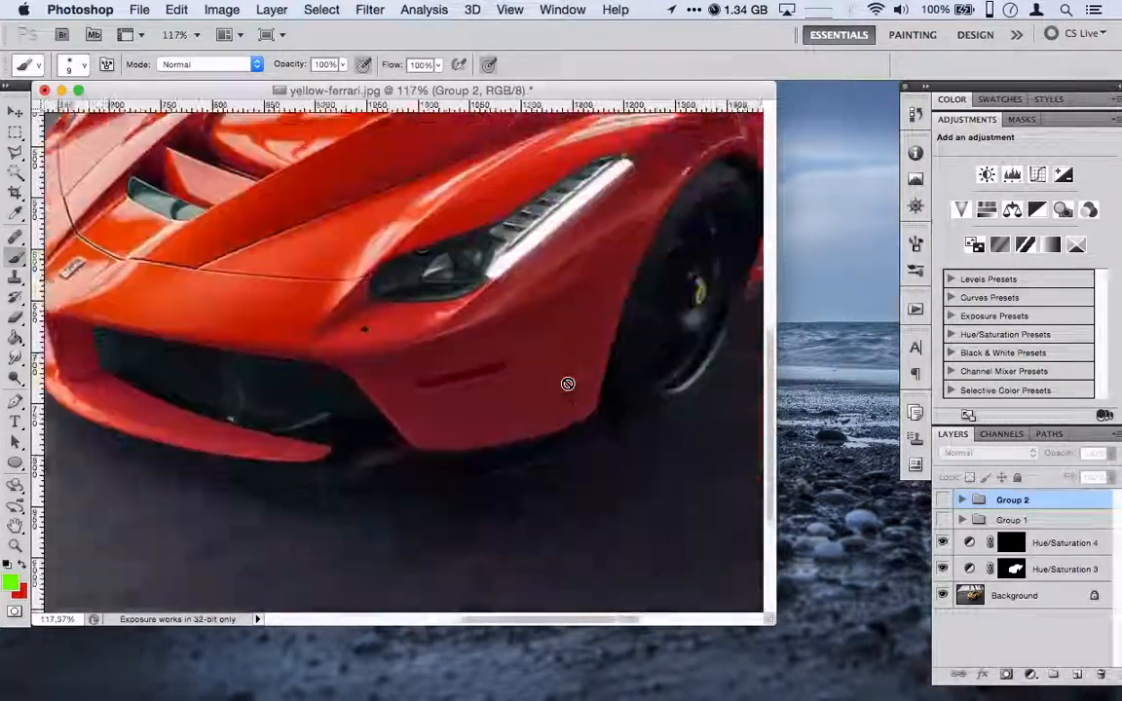
pyautogui.scroll(-5, 578, 383)
pyautogui.scroll(1, 578, 384)
pyautogui.scroll(3, 578, 384)
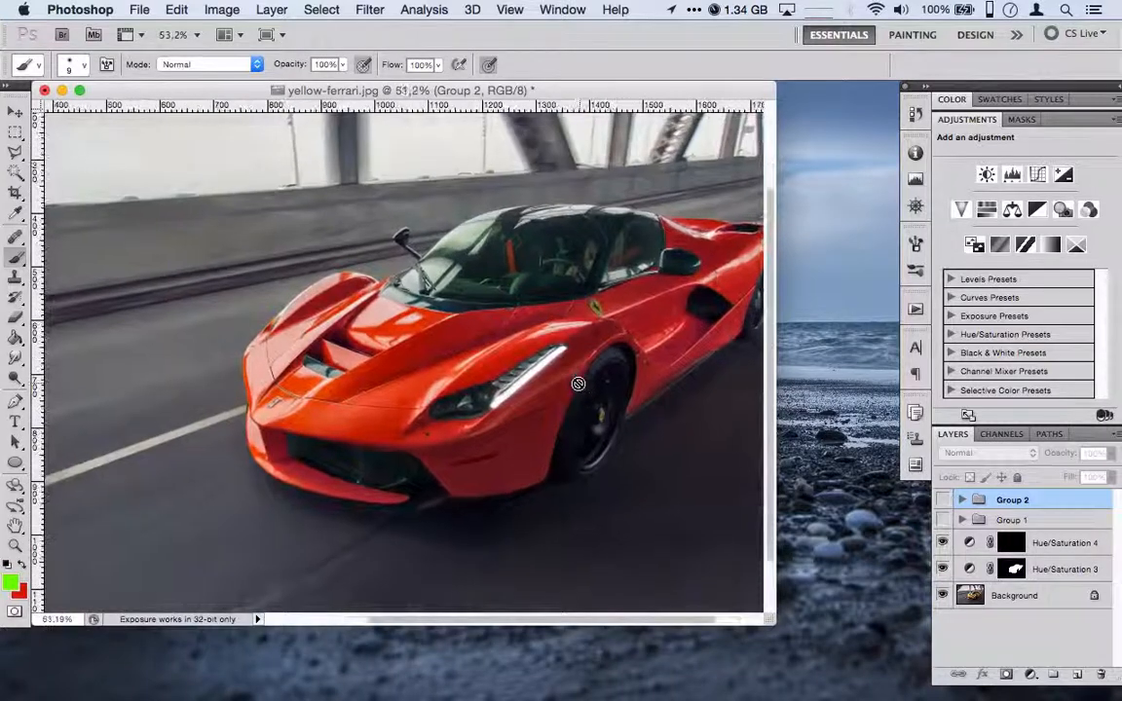
pyautogui.hscroll(3, 579, 384)
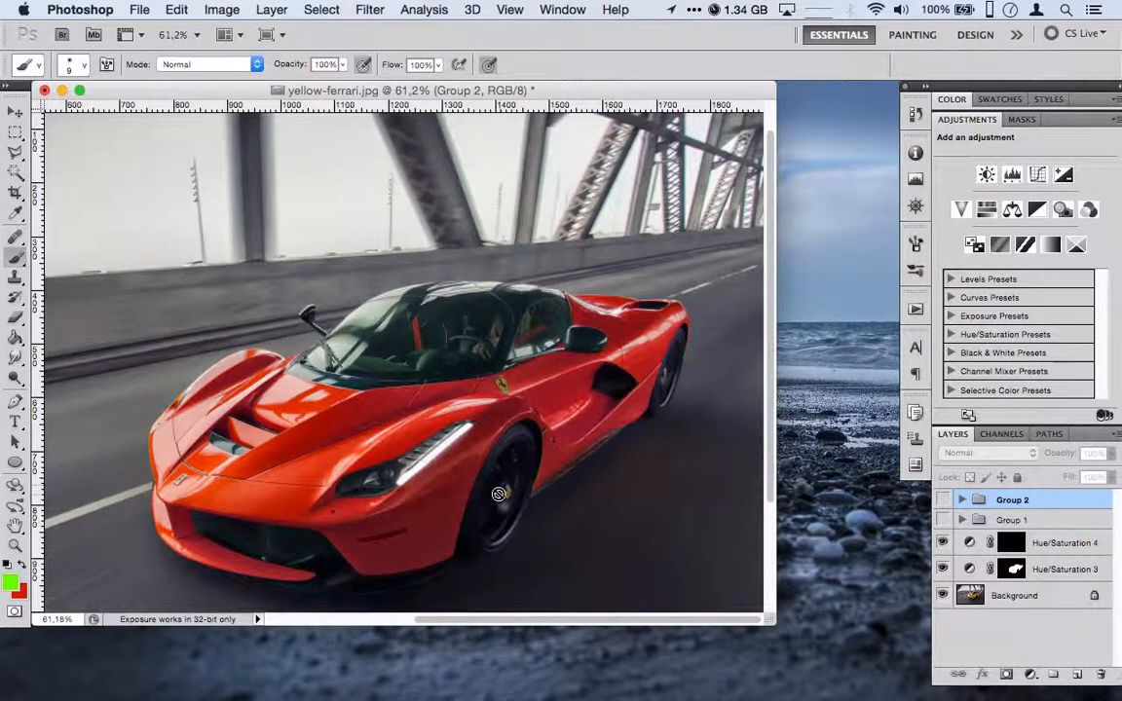
pyautogui.scroll(-5, 498, 494)
pyautogui.scroll(4, 498, 495)
pyautogui.scroll(-2, 498, 494)
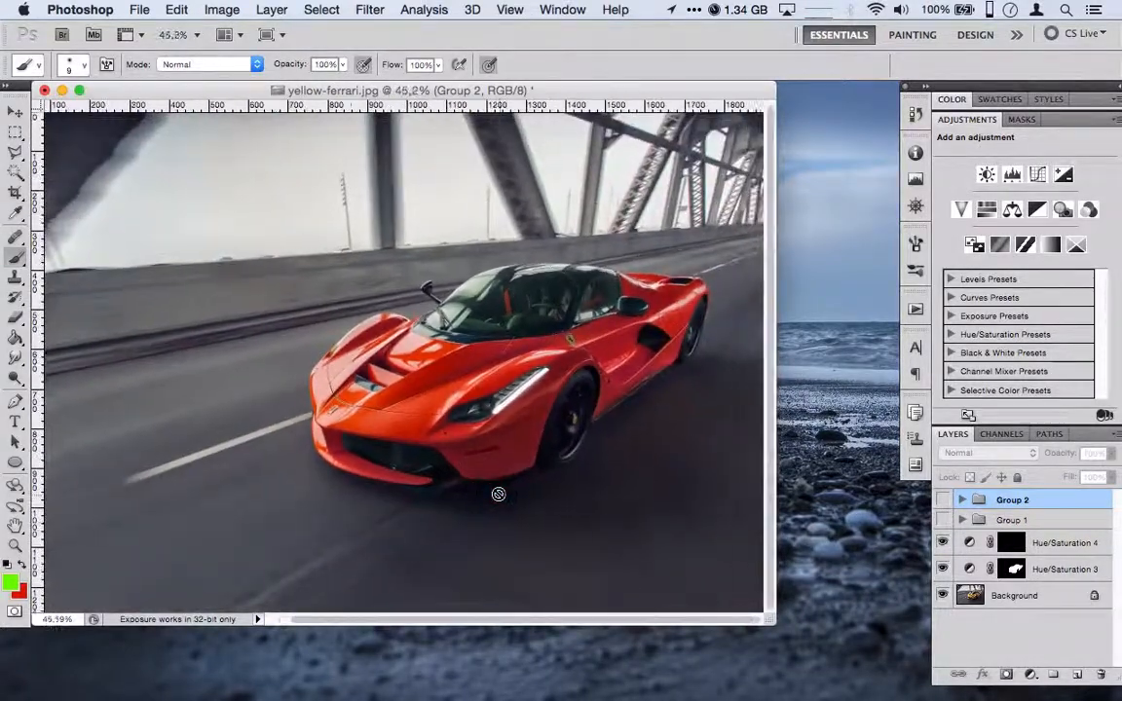
# Hide Hue/Saturation 4 and Hue/Saturation 3, show Group 1, and examine the car's front and side up close
pyautogui.click(943, 543)
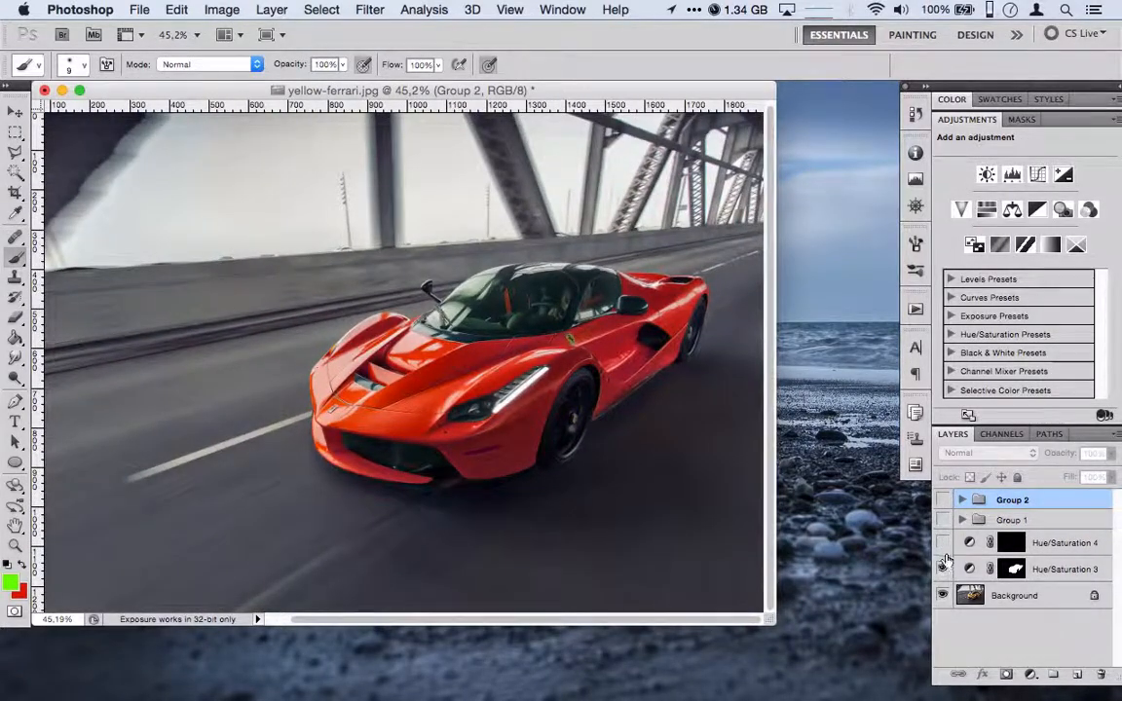
pyautogui.click(943, 569)
pyautogui.click(943, 519)
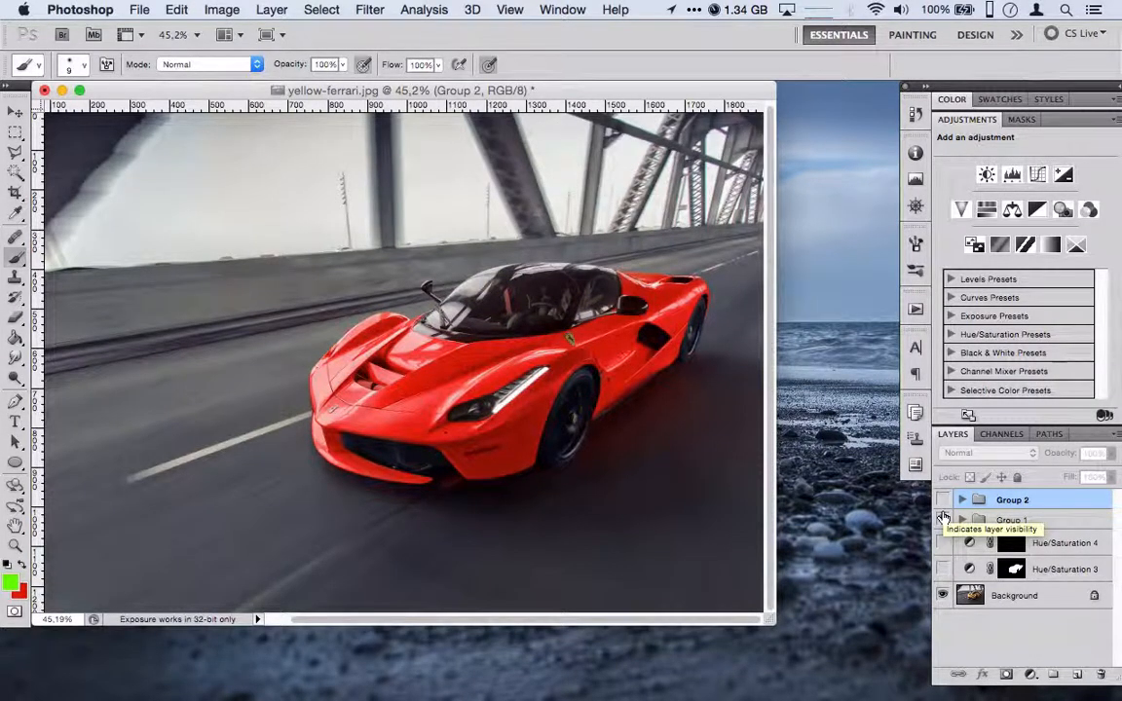
pyautogui.scroll(10, 634, 424)
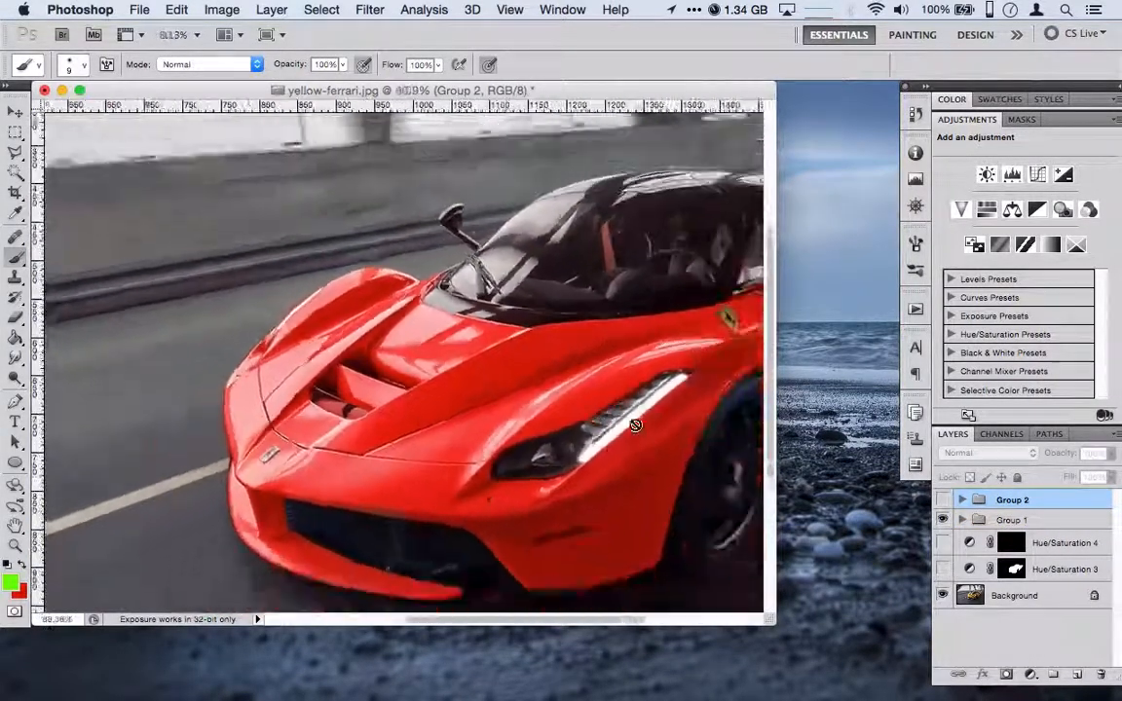
pyautogui.scroll(-4, 634, 424)
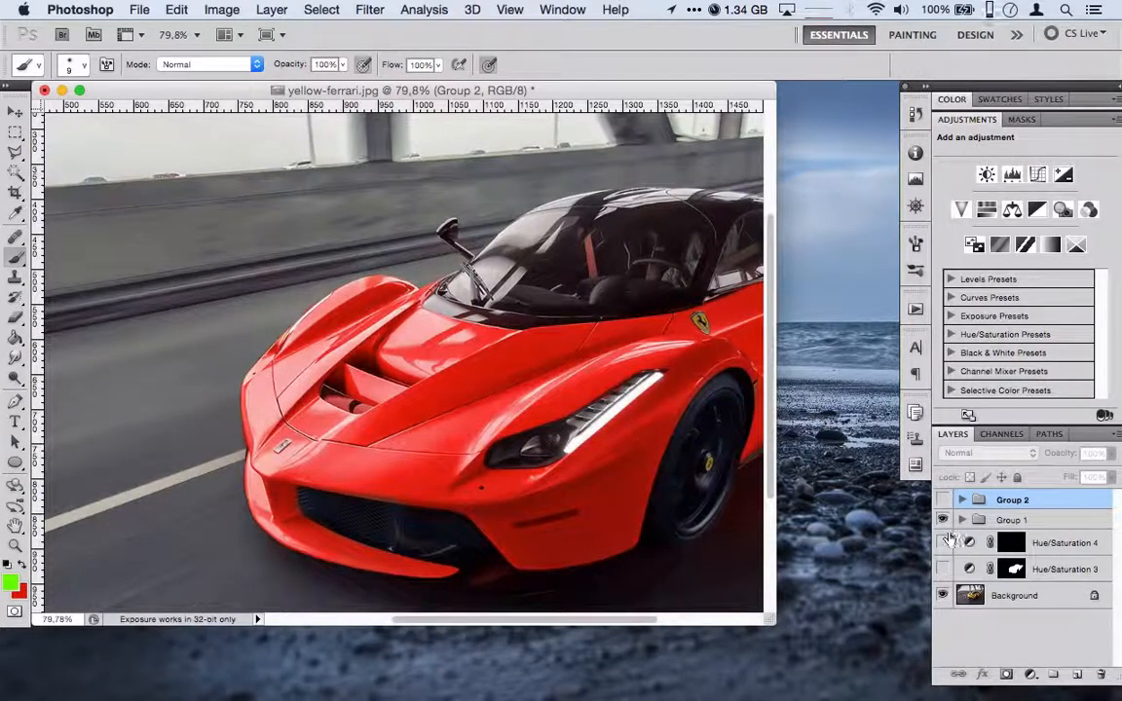
pyautogui.hscroll(6, 659, 458)
pyautogui.scroll(-3, 661, 456)
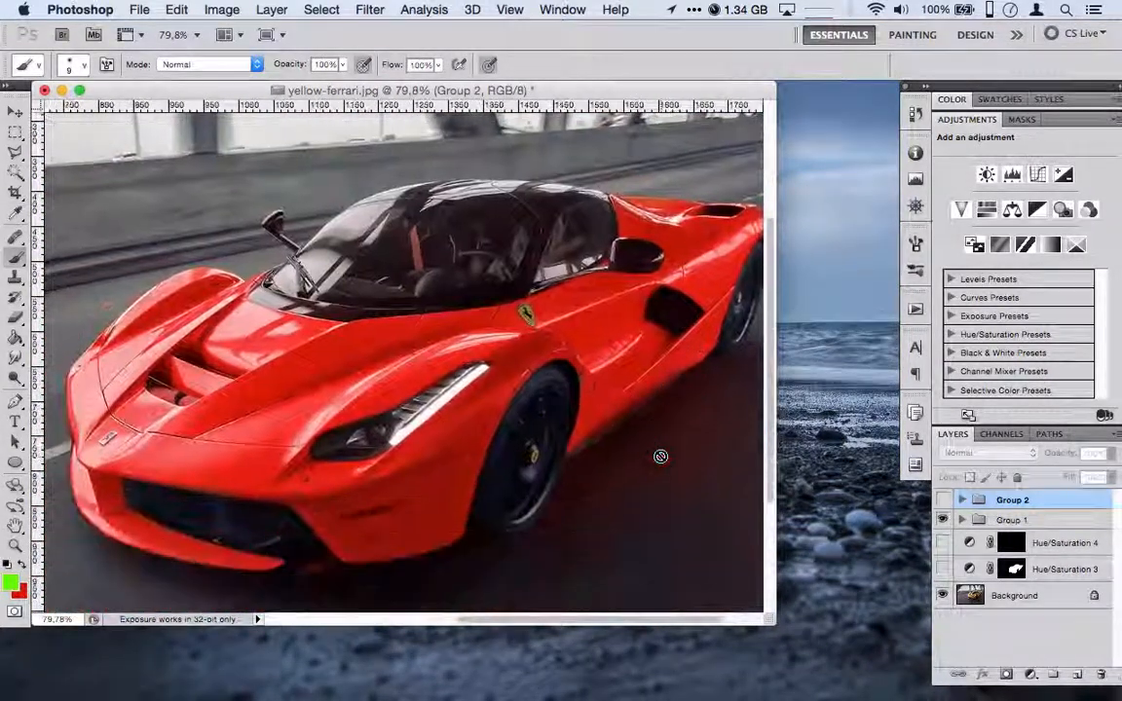
pyautogui.scroll(-4, 668, 456)
pyautogui.scroll(1, 668, 456)
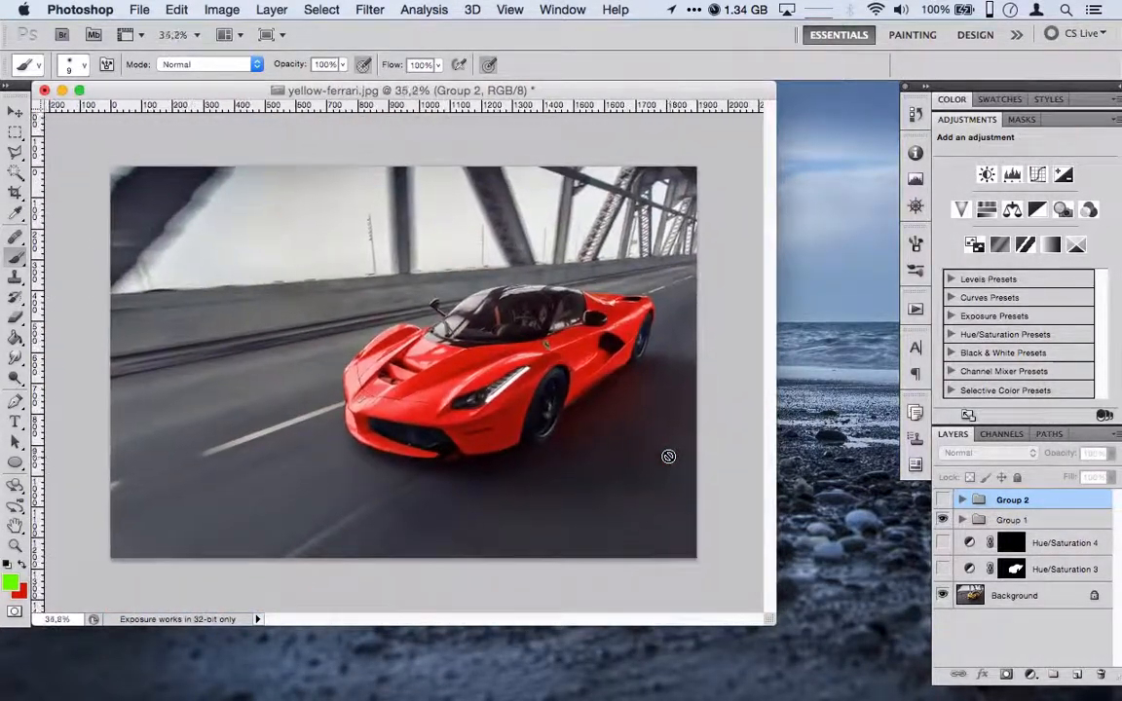
# Switch from Group 1 back to the two Hue/Saturation layers and compare the red tone and window tint
pyautogui.click(944, 523)
pyautogui.click(943, 544)
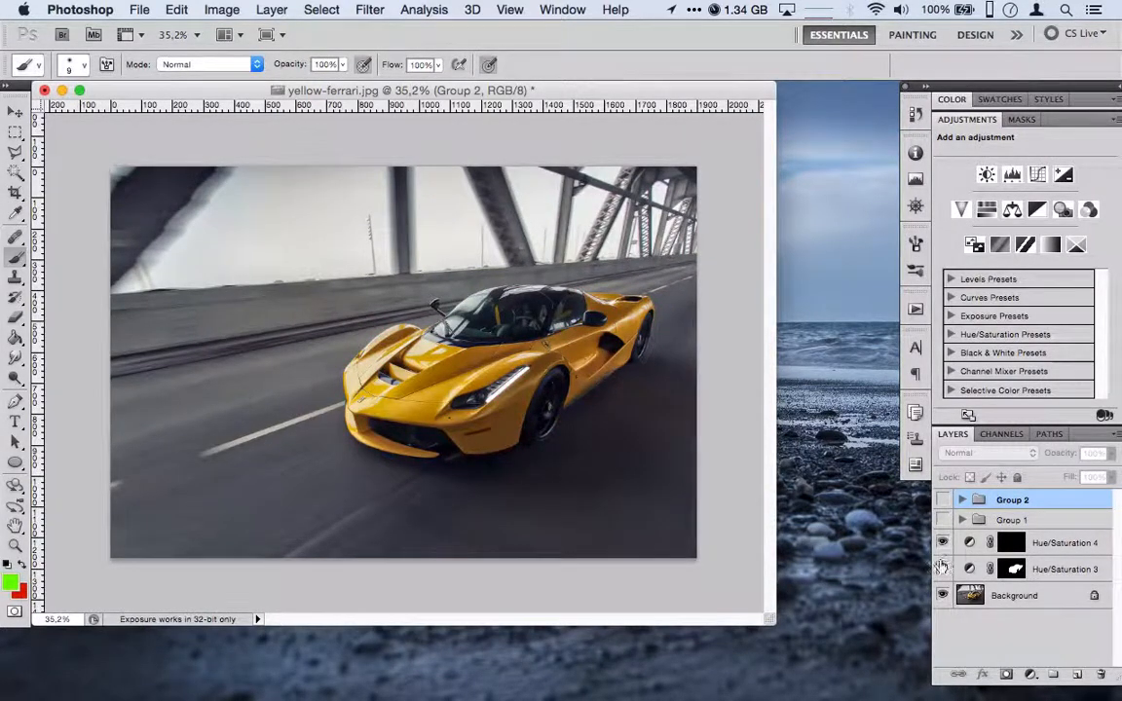
pyautogui.click(941, 570)
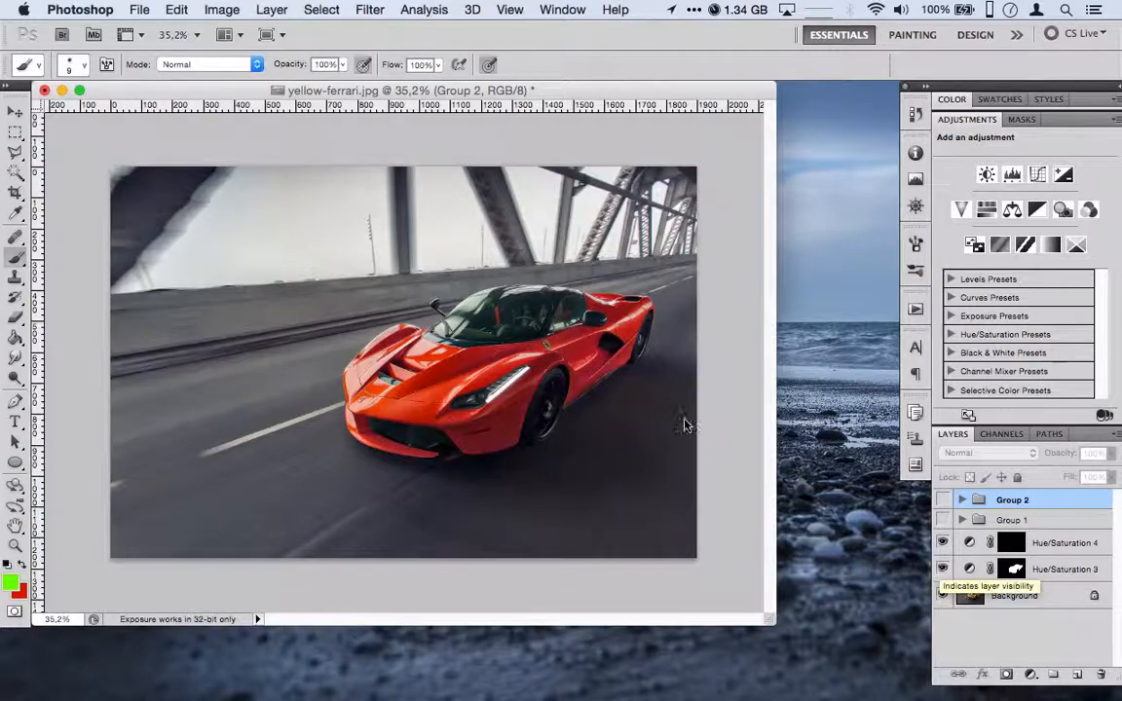
pyautogui.scroll(6, 517, 384)
pyautogui.scroll(-2, 517, 386)
pyautogui.scroll(-4, 517, 386)
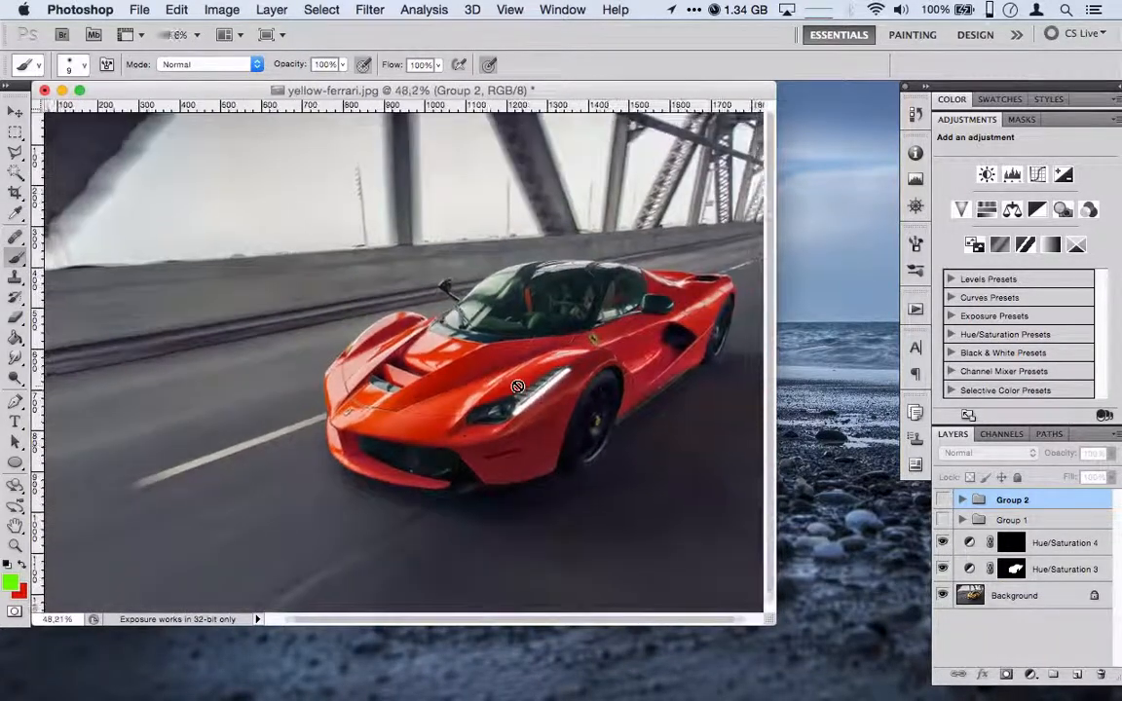
pyautogui.scroll(1, 517, 386)
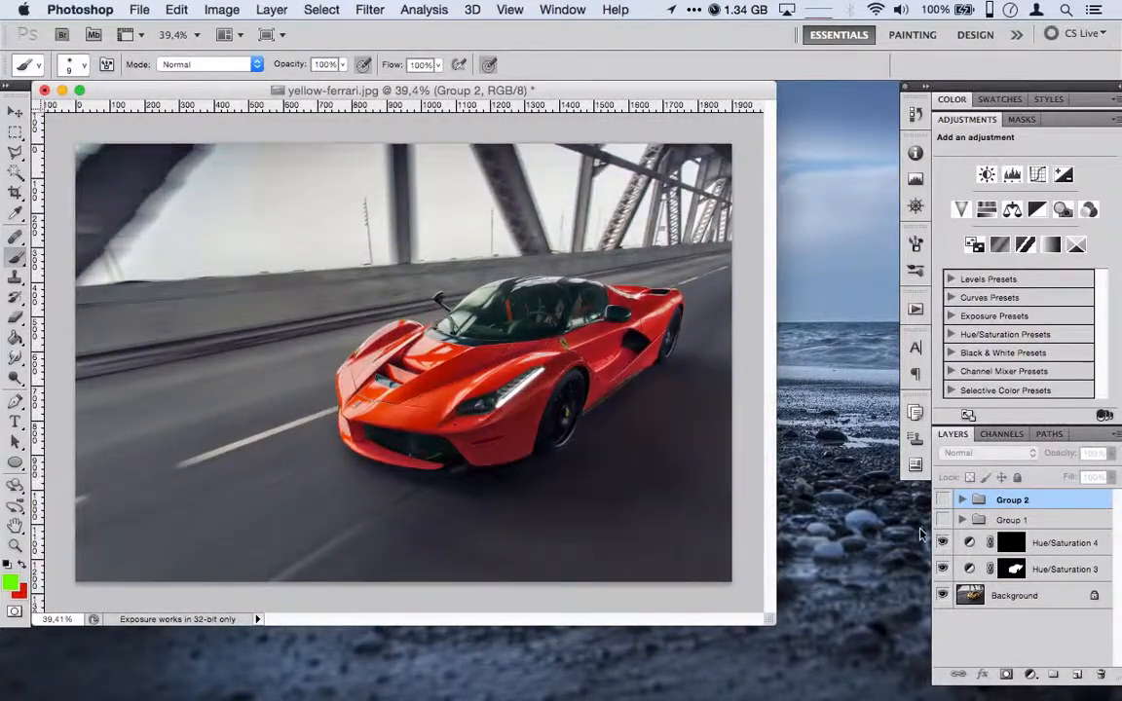
# Hide both Hue/Saturation layers and show Group 1 again to check its version of the red paint
pyautogui.click(942, 570)
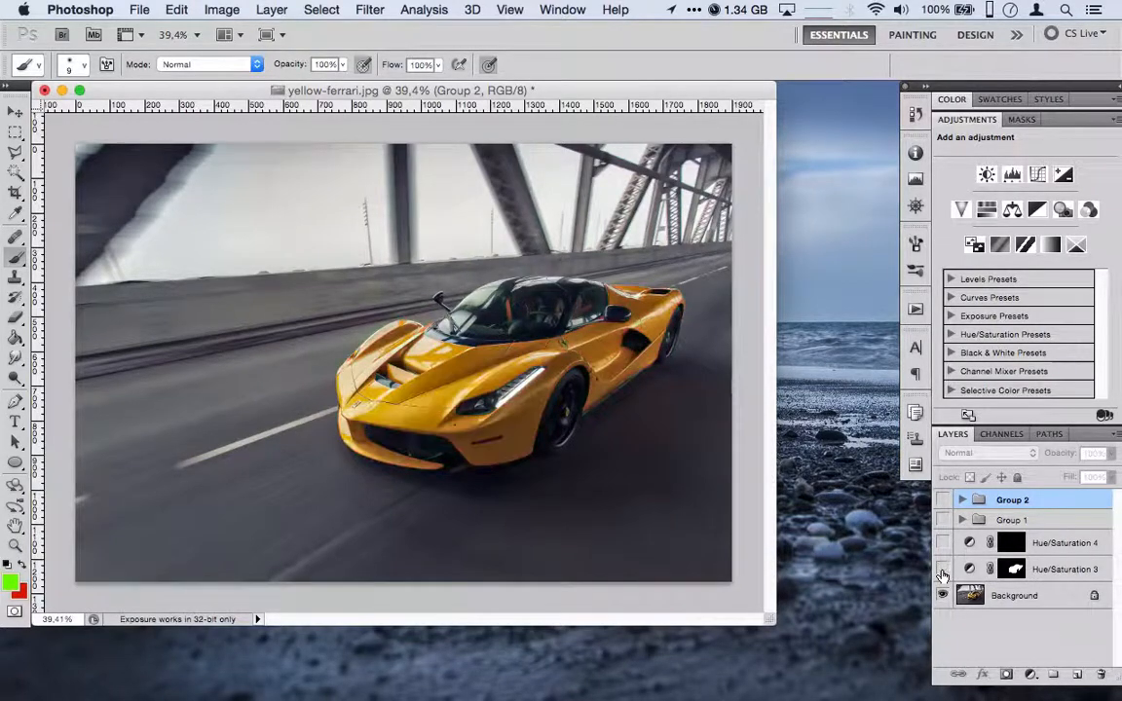
pyautogui.click(942, 543)
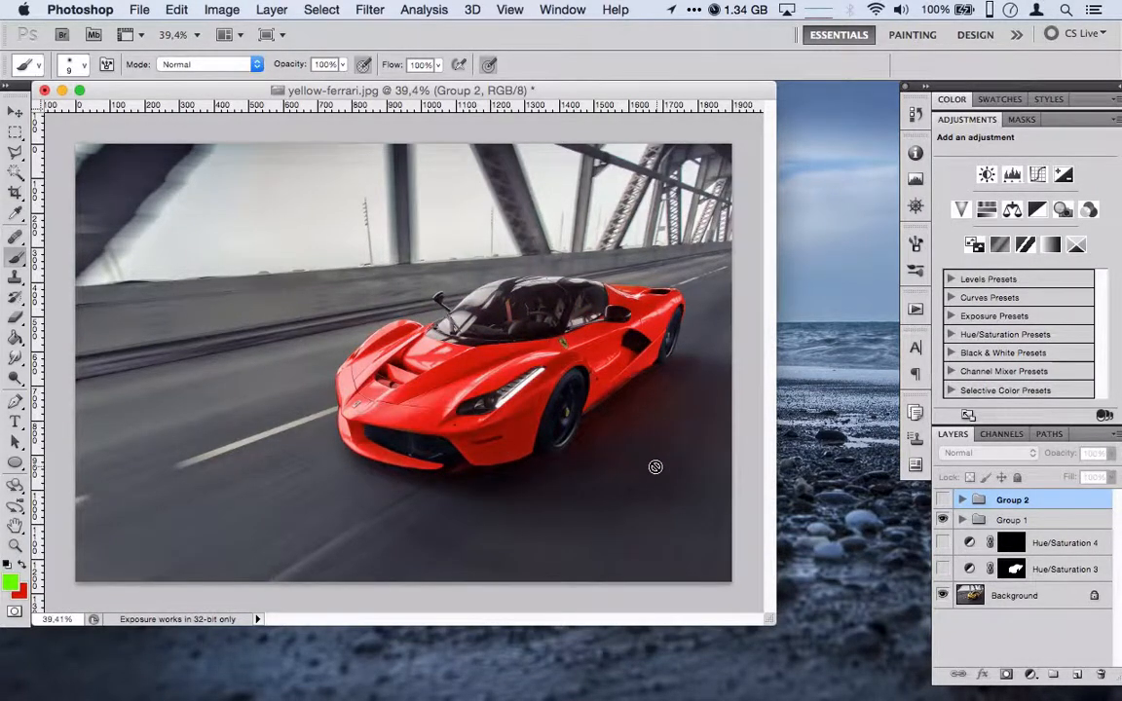
pyautogui.scroll(5, 572, 365)
pyautogui.scroll(-5, 572, 365)
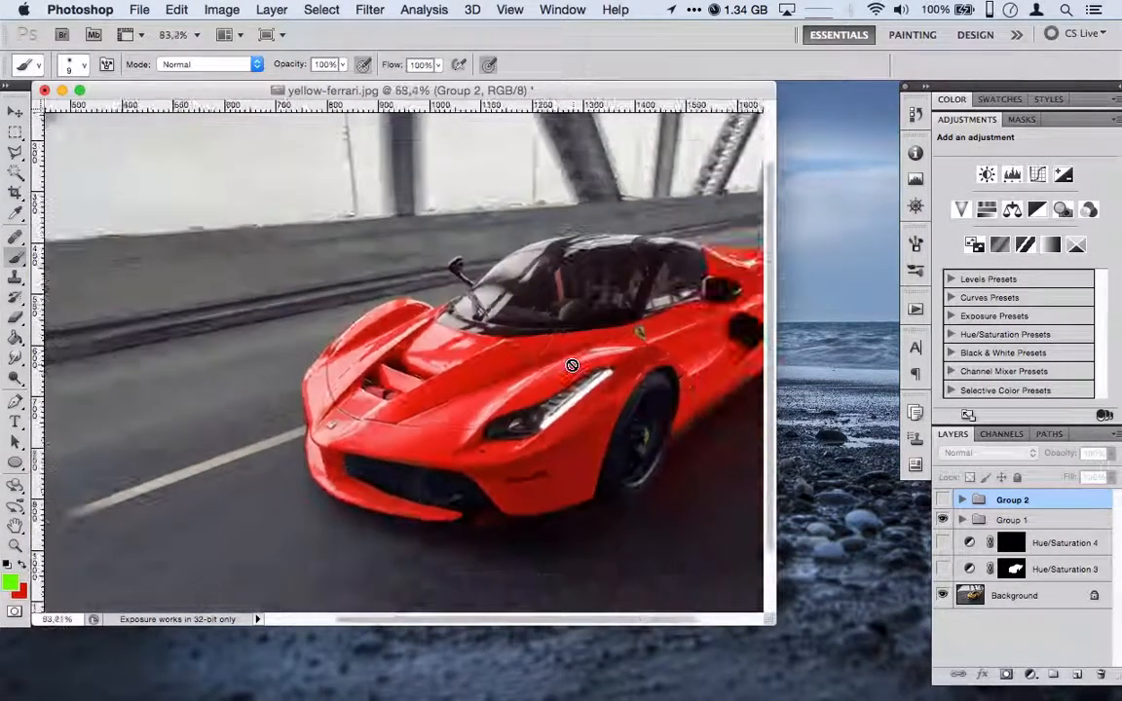
# Expand Group 1 and set the opacity of the Overlay layer, Layer 2, to 80%
pyautogui.click(962, 520)
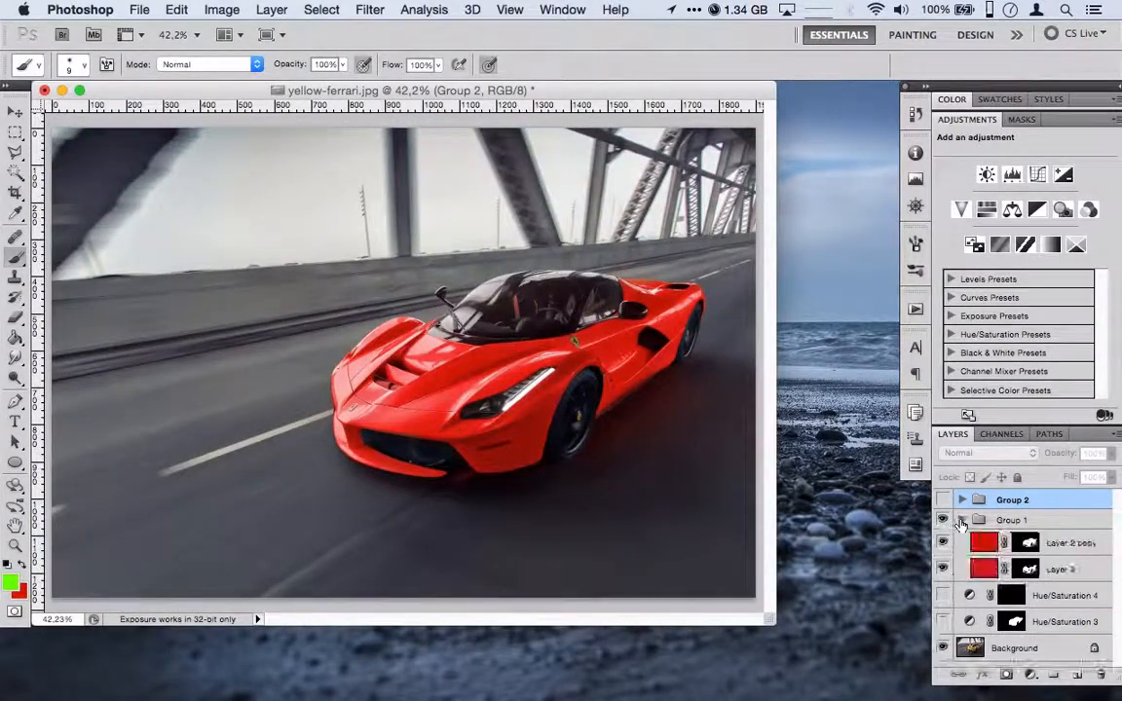
pyautogui.click(990, 541)
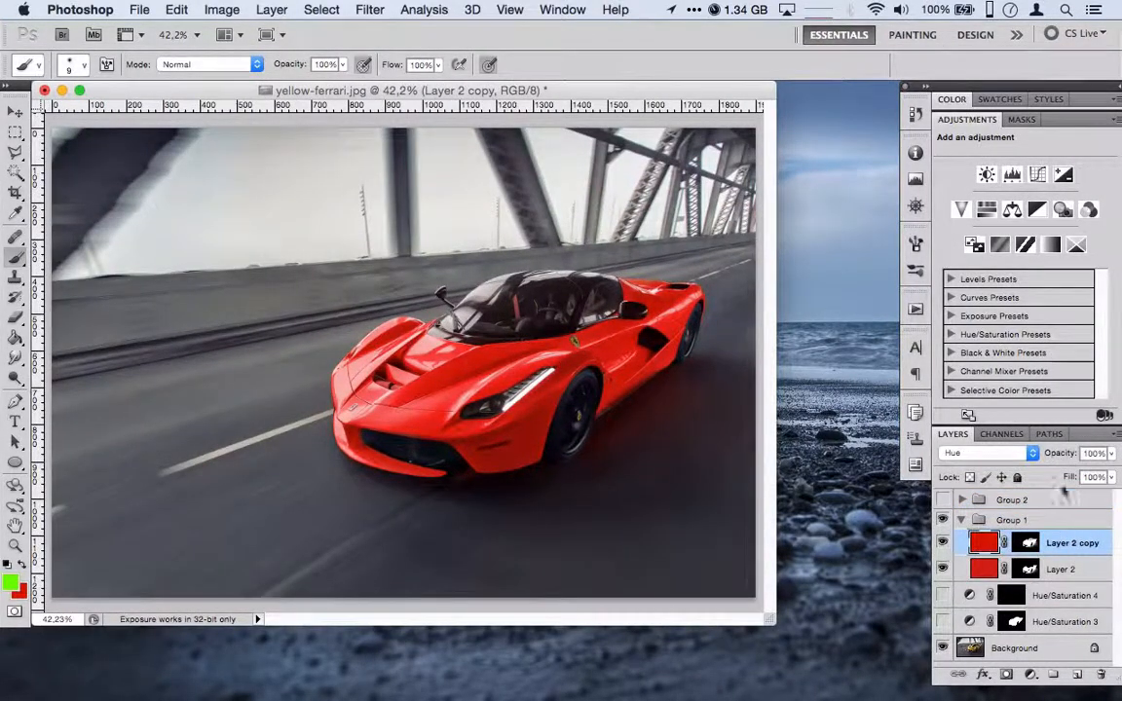
pyautogui.click(988, 567)
pyautogui.click(1112, 455)
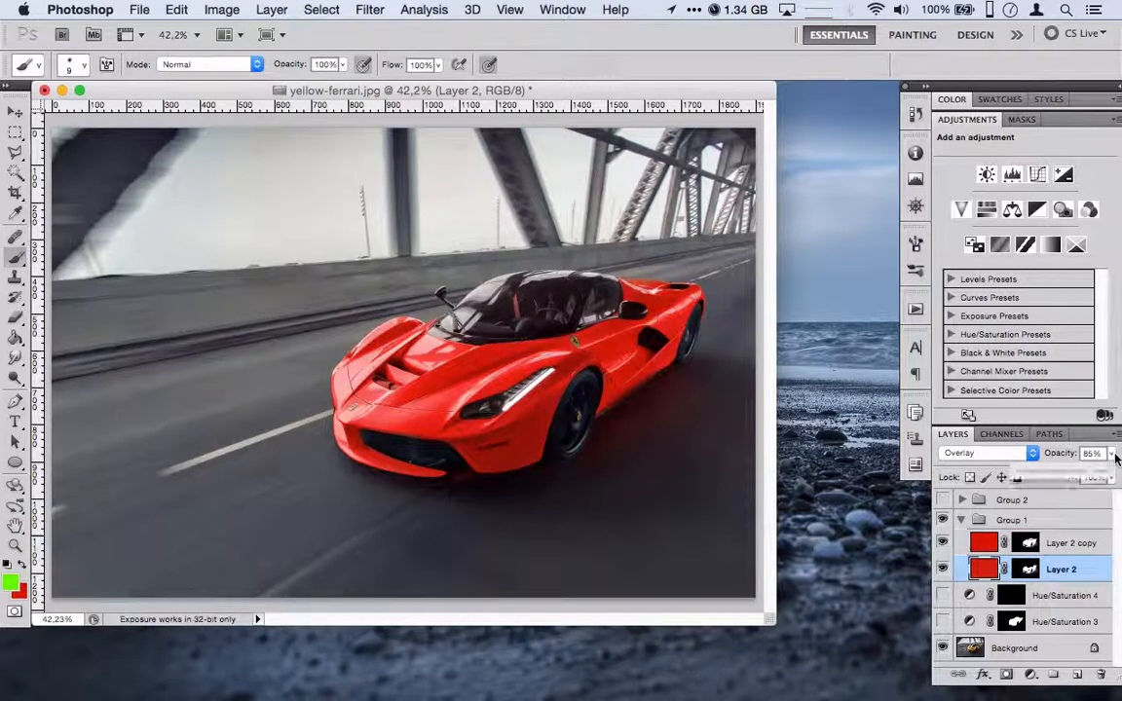
pyautogui.moveTo(1070, 474); pyautogui.dragTo(1096, 475)
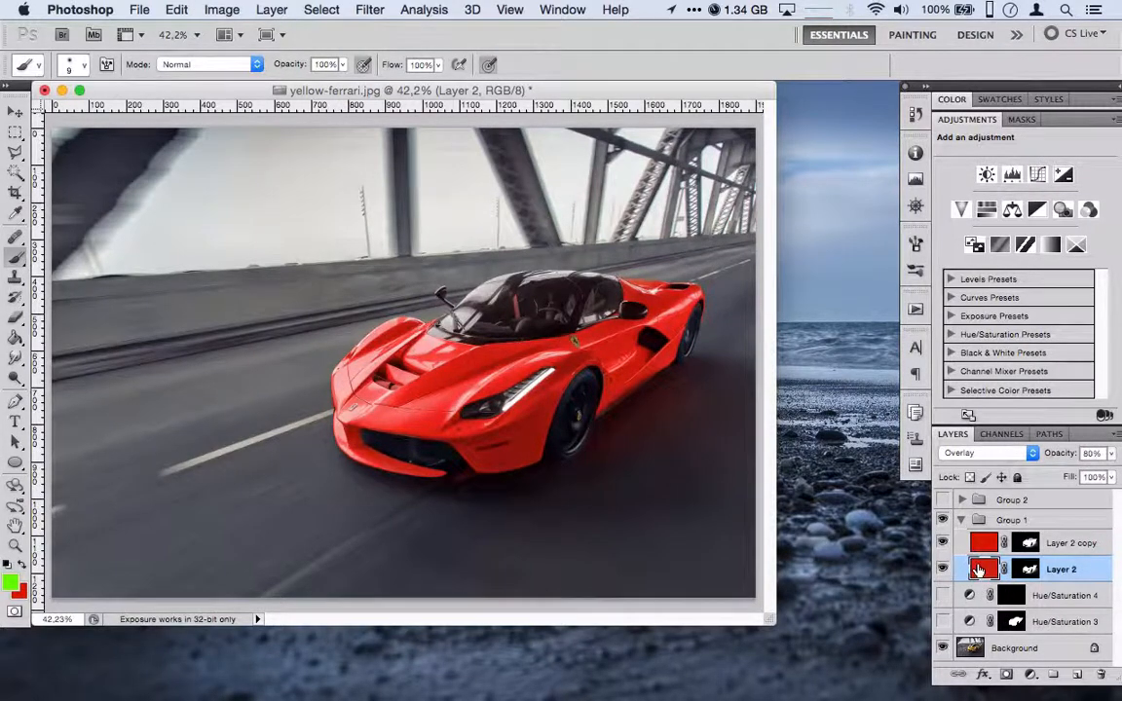
pyautogui.doubleClick(1090, 568)
pyautogui.press('Return')
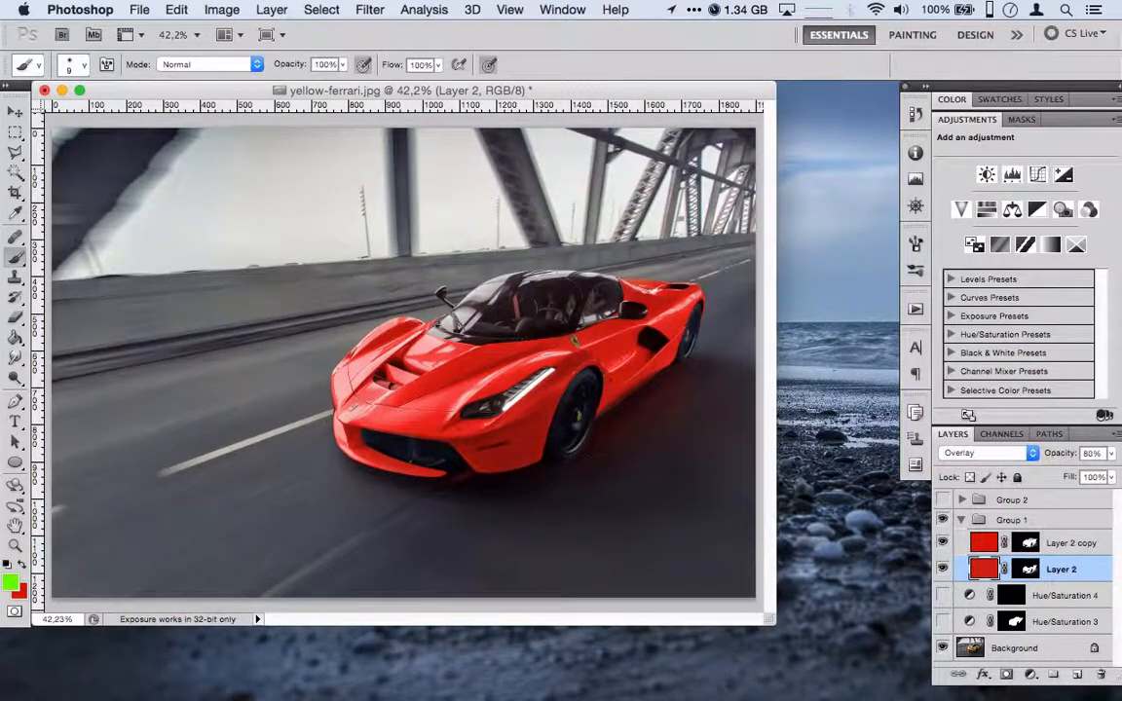
# Apply a Hue/Saturation adjustment to Layer 2 with saturation -10 and lightness -37
pyautogui.press('super+u')
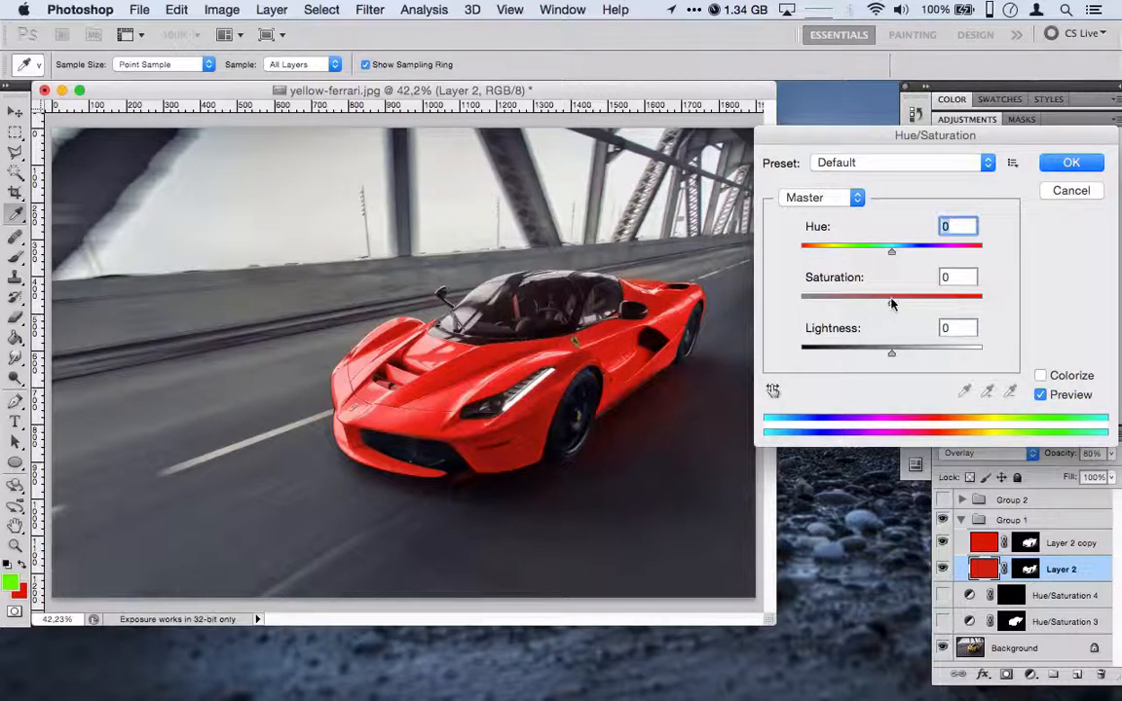
pyautogui.moveTo(891, 304)
pyautogui.mouseDown()
pyautogui.moveTo(847, 318)
pyautogui.moveTo(838, 296)
pyautogui.moveTo(943, 316)
pyautogui.moveTo(875, 306)
pyautogui.mouseUp()
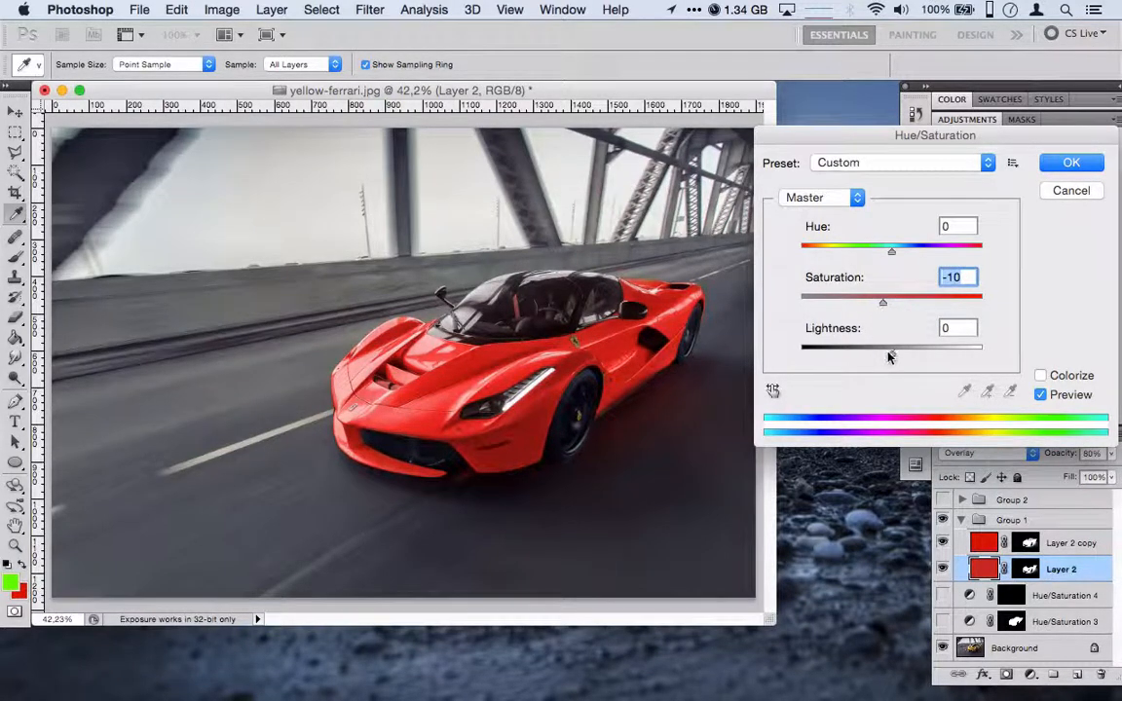
pyautogui.moveTo(888, 358); pyautogui.dragTo(858, 357)
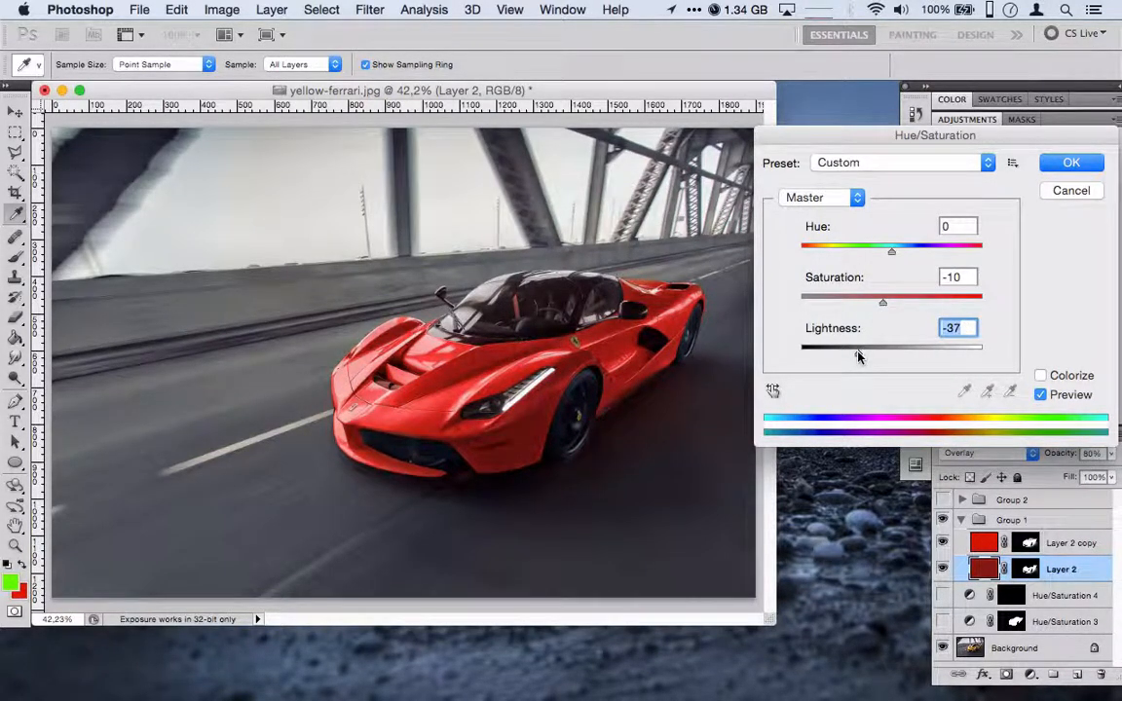
pyautogui.click(1071, 163)
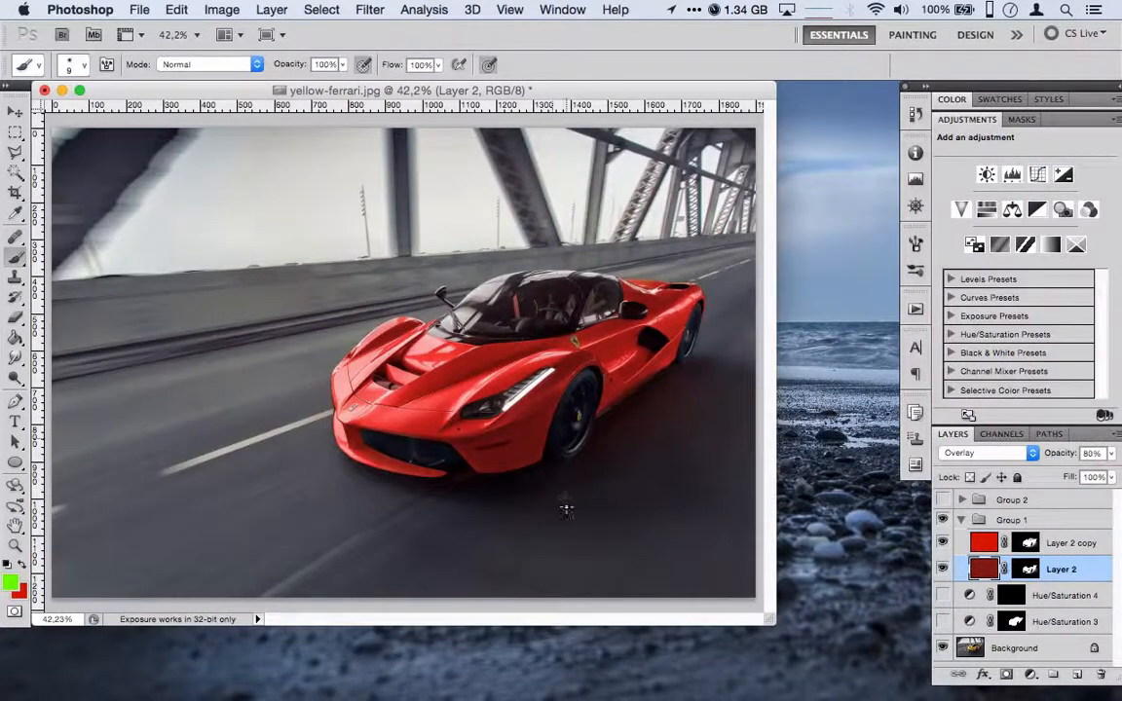
# Collapse and hide Group 1, and make the Hue/Saturation 3 layer visible
pyautogui.scroll(-3, 566, 509)
pyautogui.scroll(5, 571, 509)
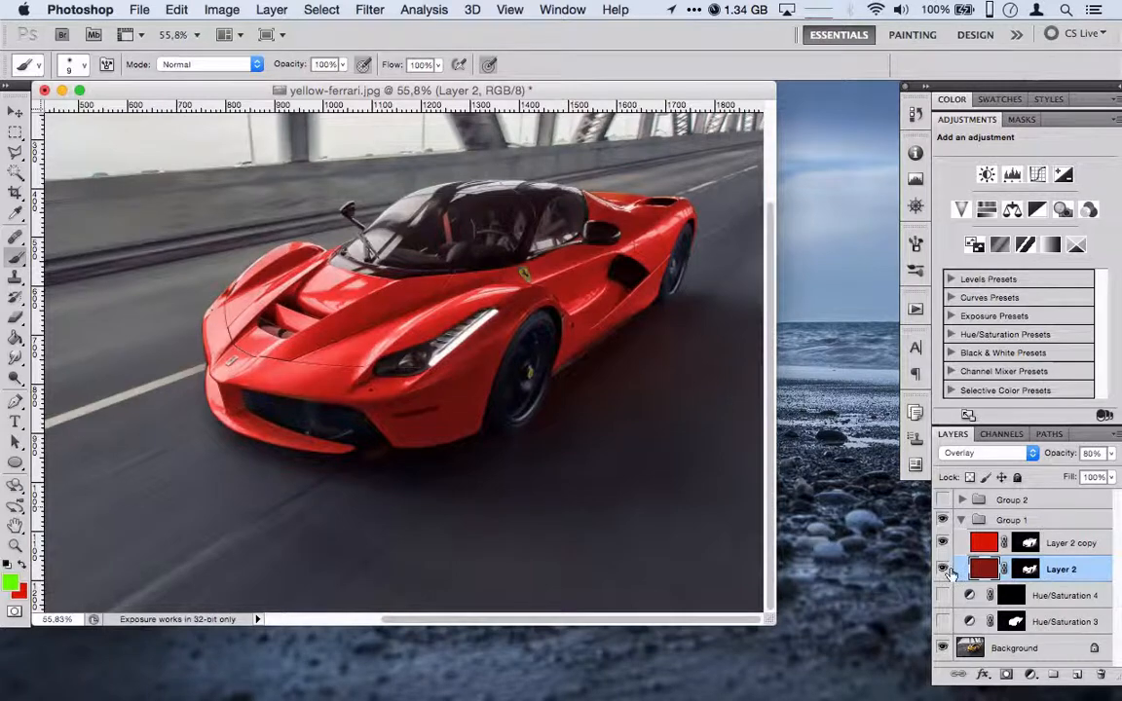
pyautogui.click(960, 522)
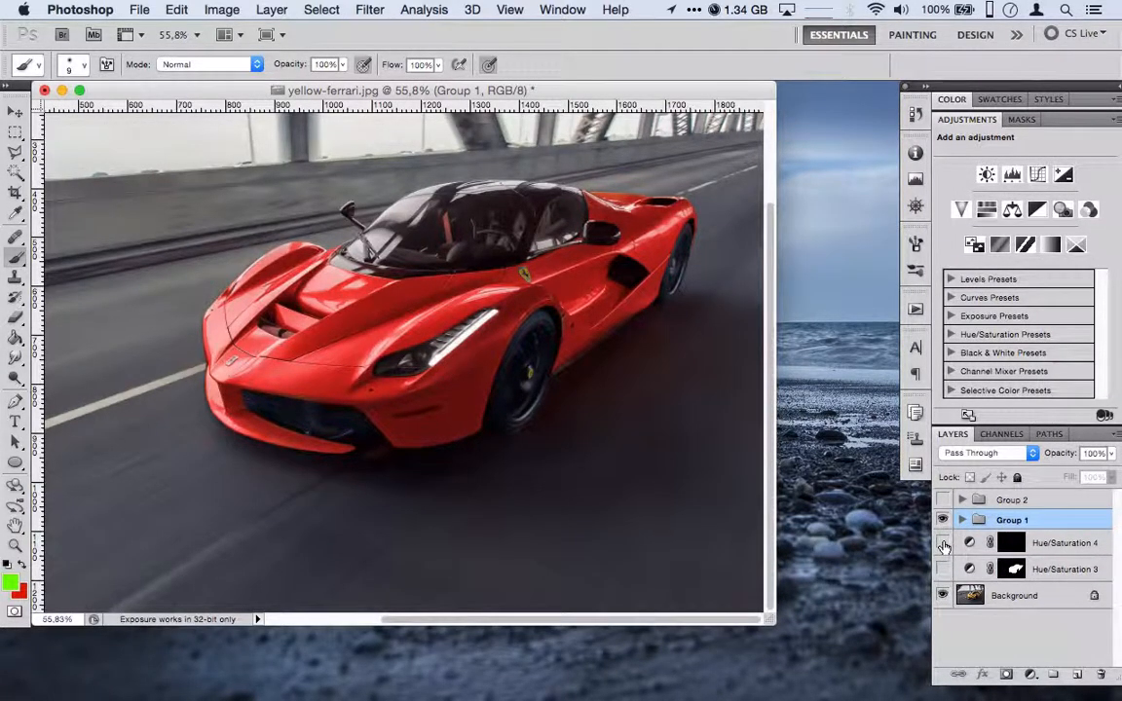
pyautogui.click(942, 522)
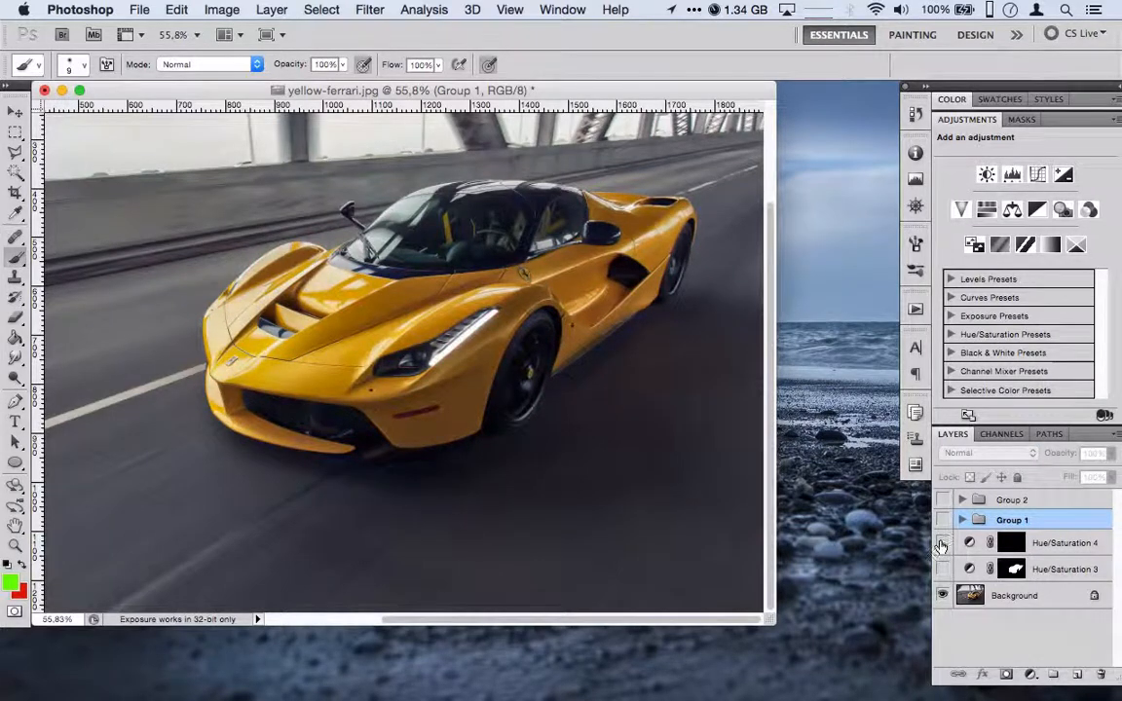
pyautogui.click(942, 569)
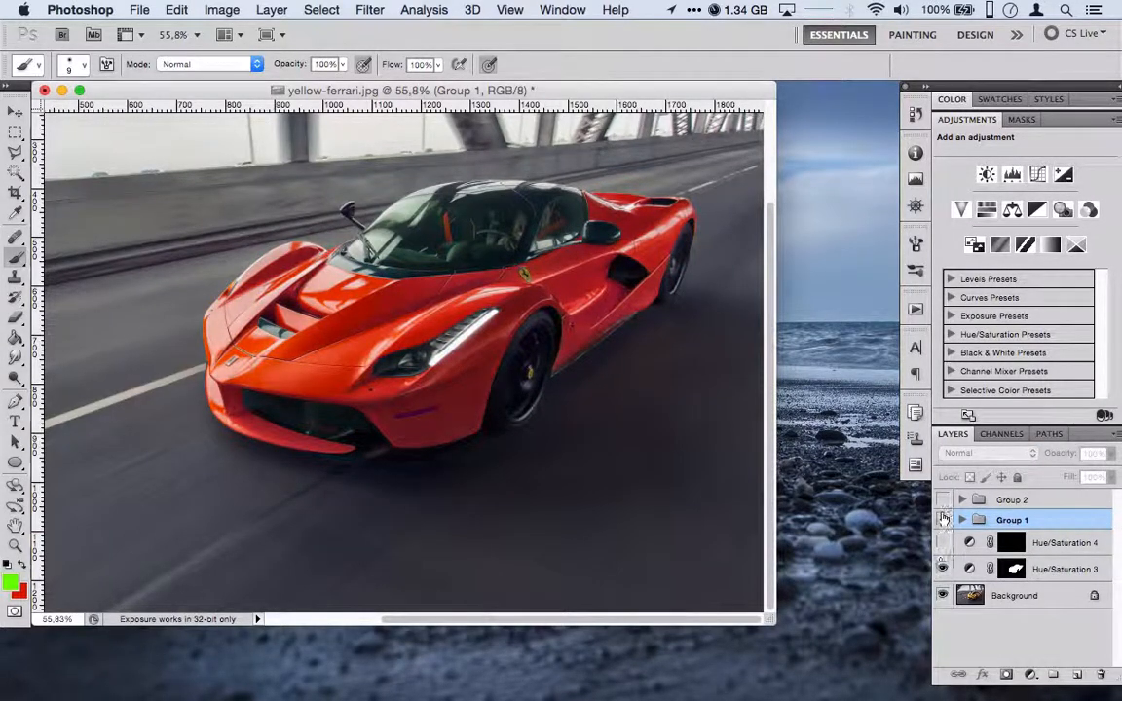
# Toggle Group 1's visibility repeatedly over Hue/Saturation 3 to compare the two reds, leaving the group shown
pyautogui.click(942, 520)
pyautogui.click(943, 520)
pyautogui.click(943, 520)
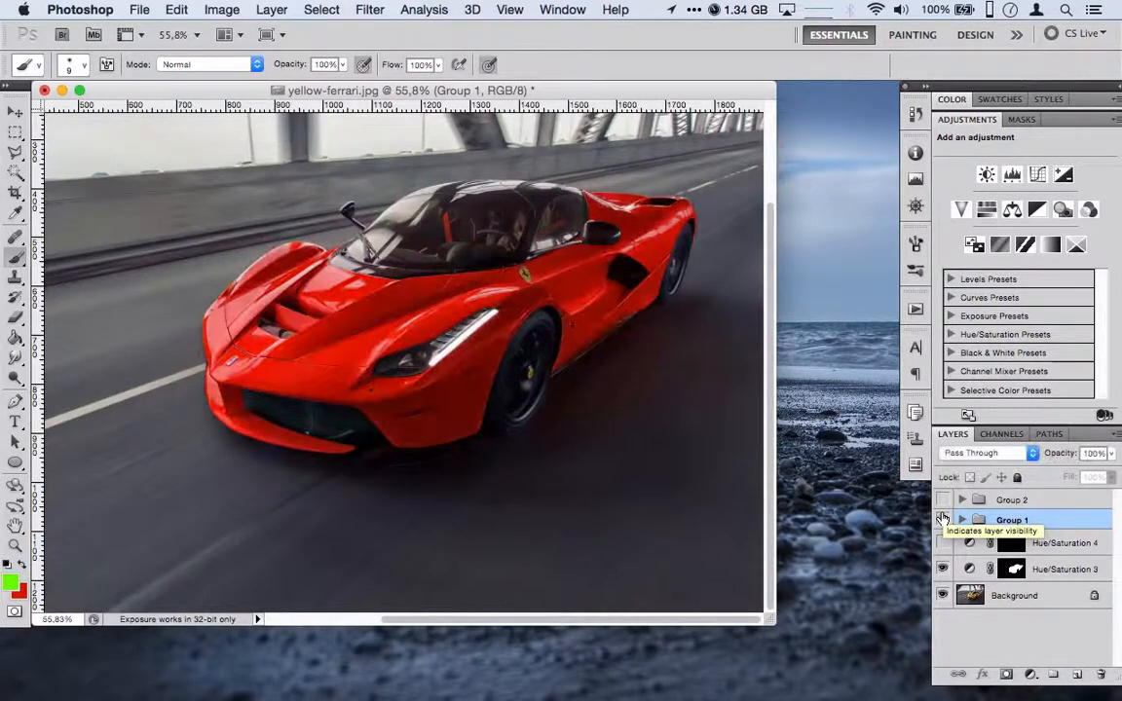
pyautogui.click(943, 520)
pyautogui.click(942, 520)
pyautogui.click(943, 520)
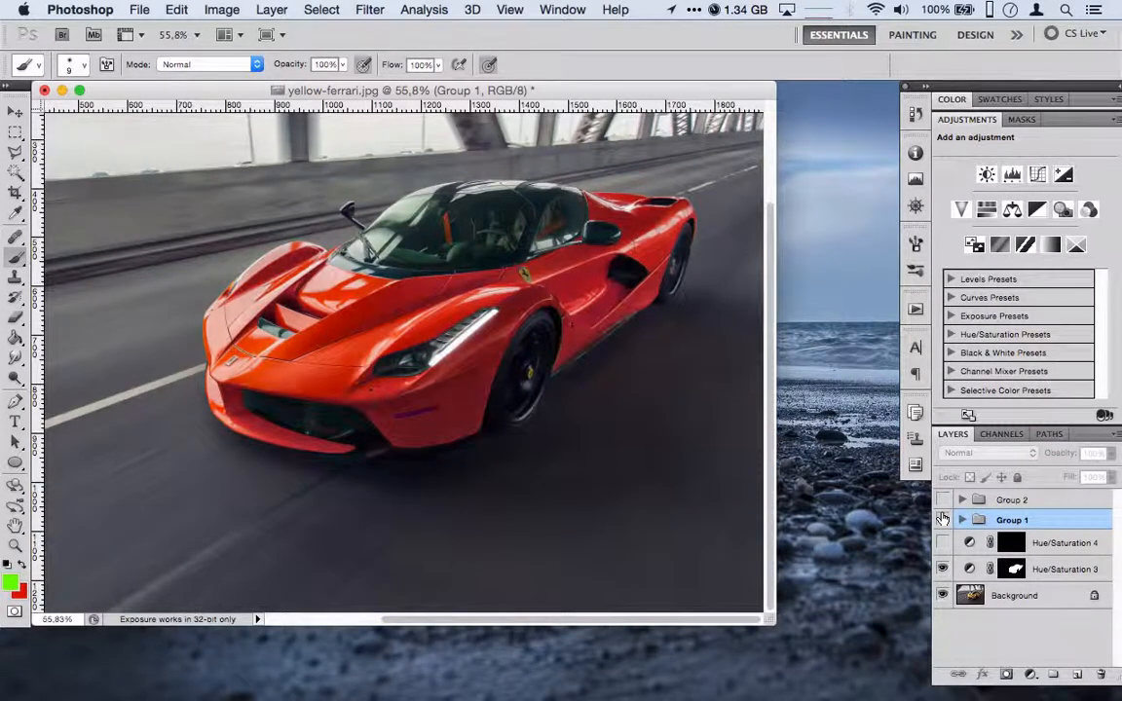
pyautogui.click(942, 520)
pyautogui.click(943, 520)
pyautogui.click(943, 520)
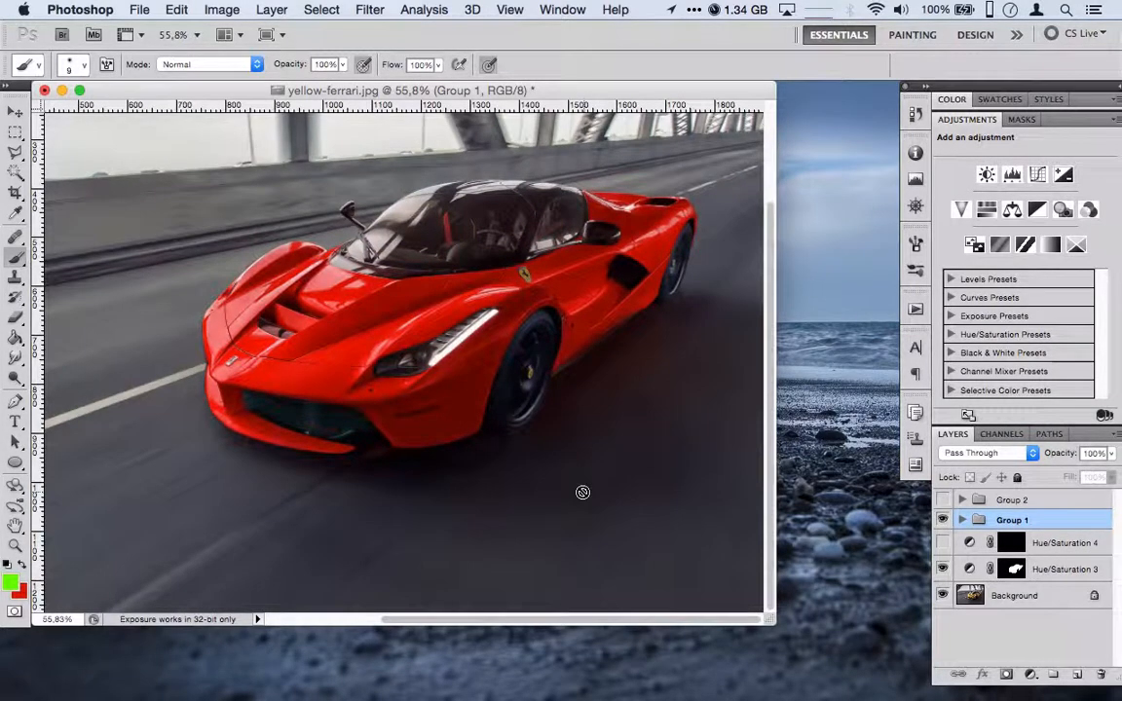
# Inspect the recolored Ferrari as a whole, then its hood, headlight and front wheel, for unnatural color areas
pyautogui.scroll(3, 582, 493)
pyautogui.scroll(-8, 583, 493)
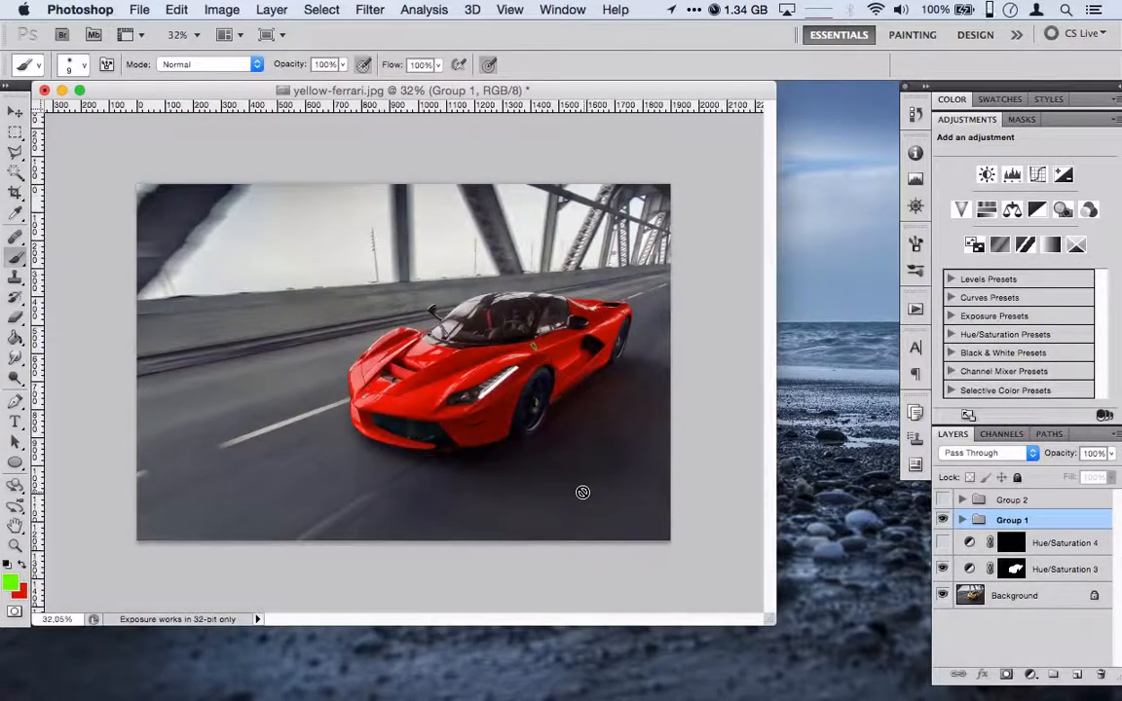
pyautogui.scroll(-1, 583, 492)
pyautogui.scroll(7, 582, 491)
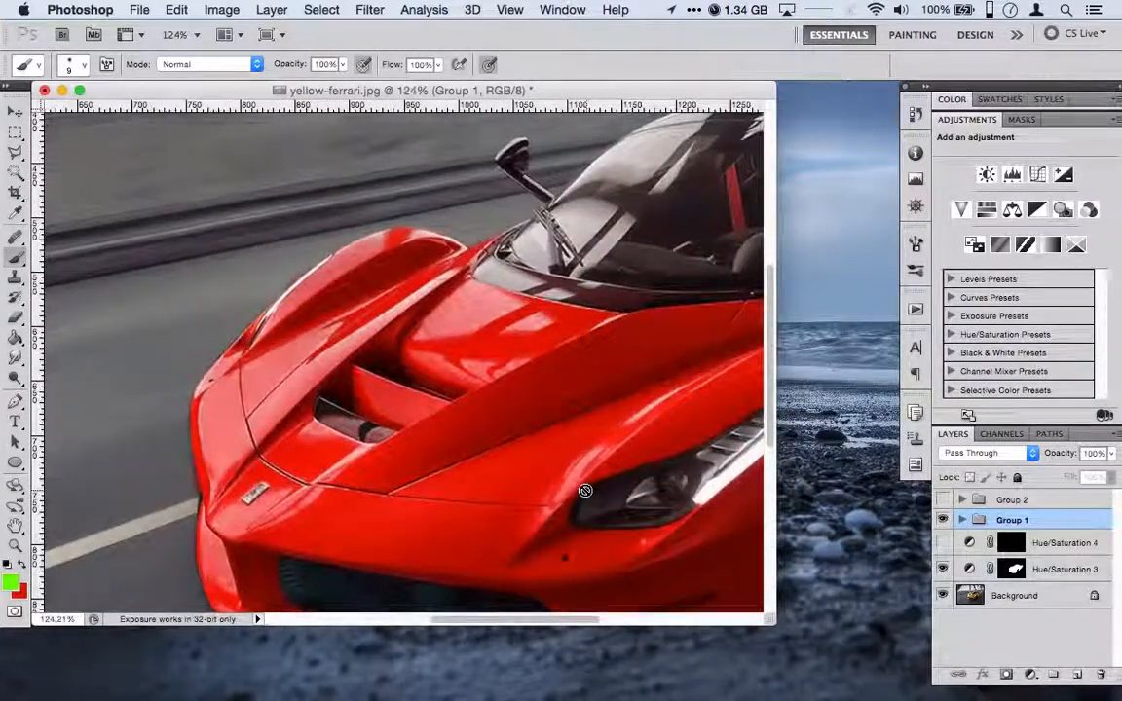
pyautogui.hscroll(10, 584, 491)
pyautogui.scroll(-3, 584, 491)
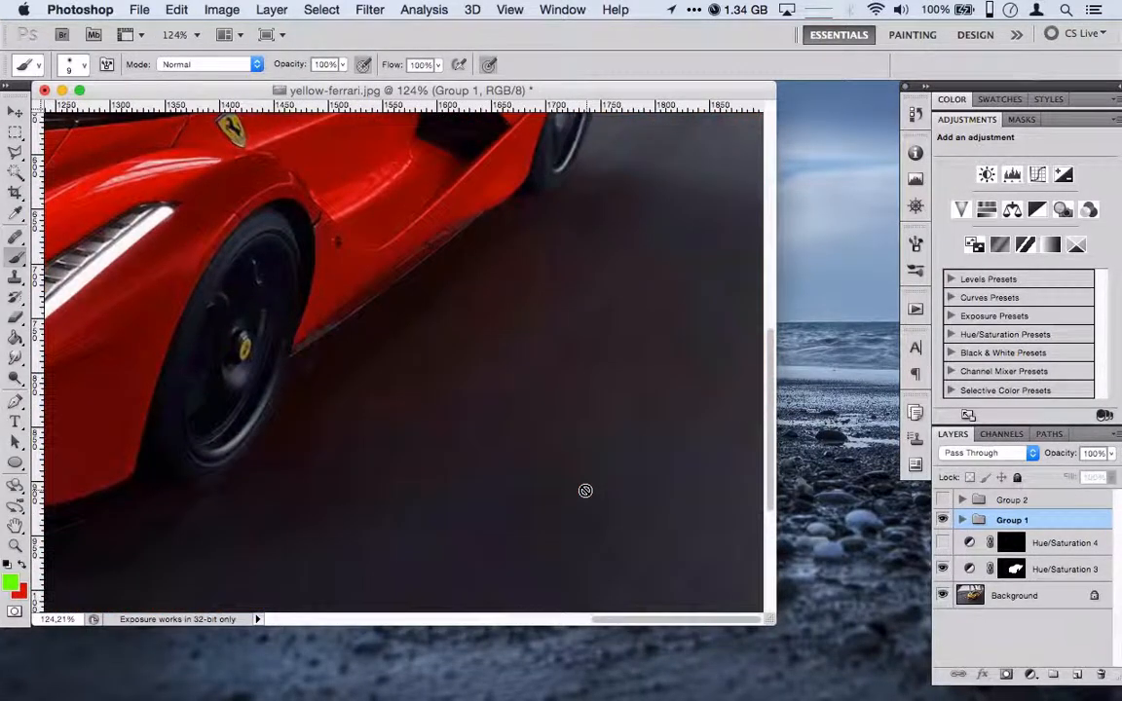
pyautogui.hscroll(-10, 584, 491)
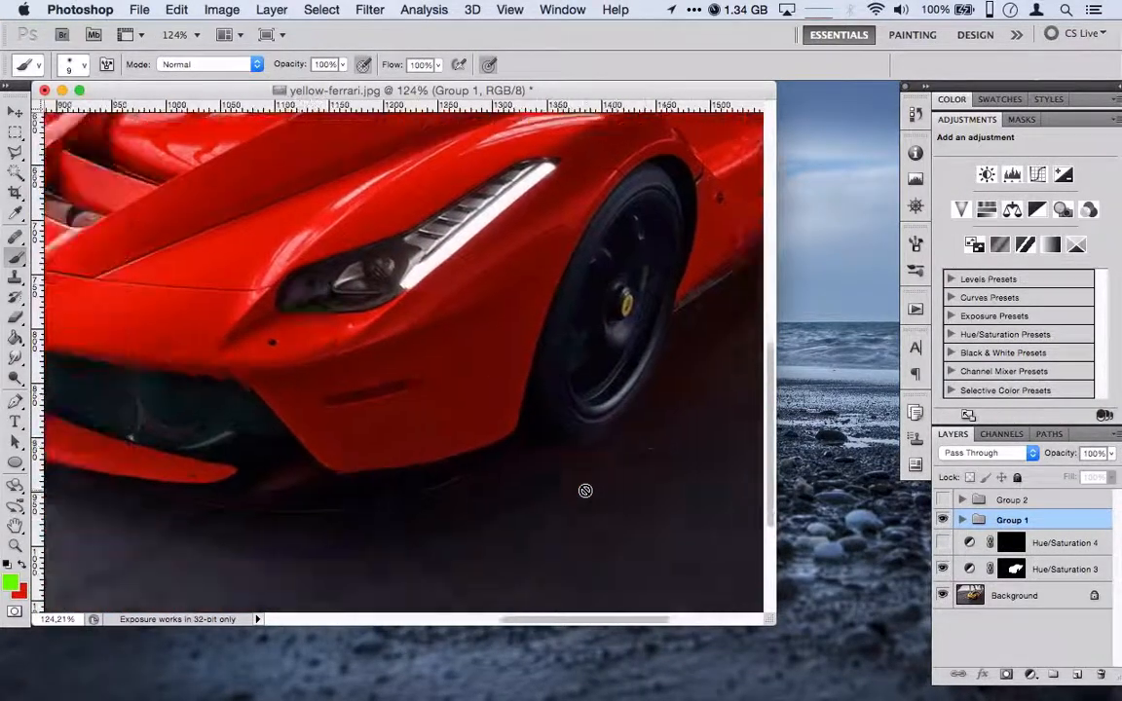
pyautogui.scroll(-6, 538, 455)
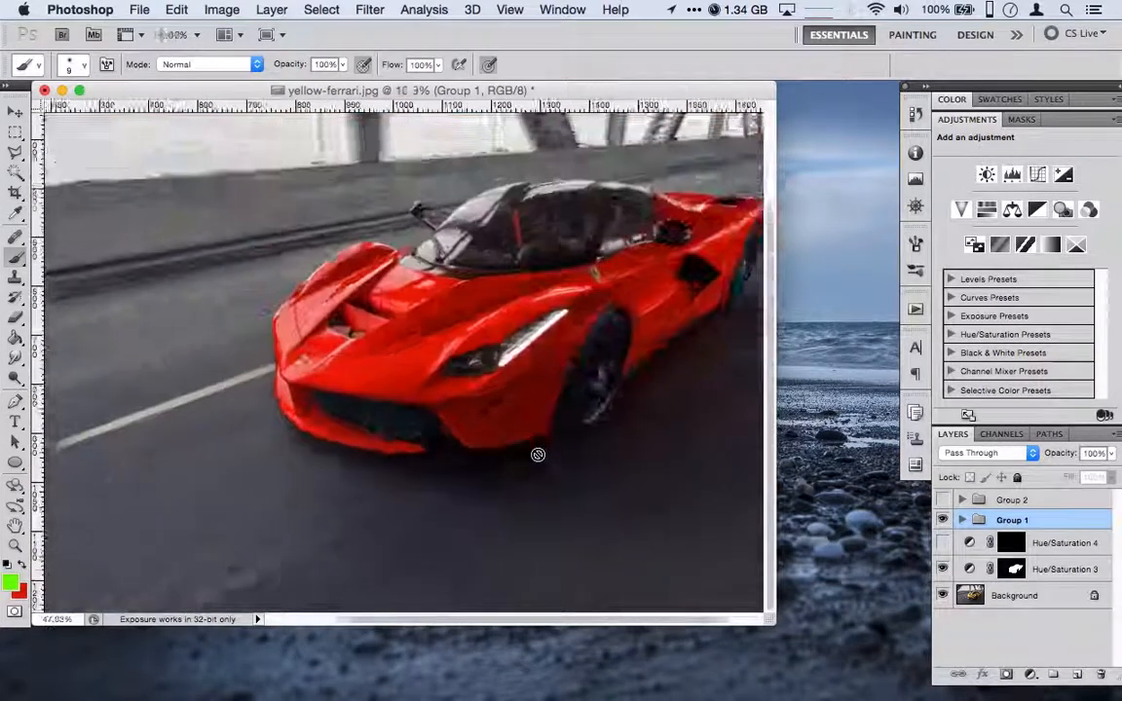
pyautogui.scroll(1, 538, 455)
pyautogui.hscroll(1, 538, 454)
pyautogui.scroll(-1, 538, 455)
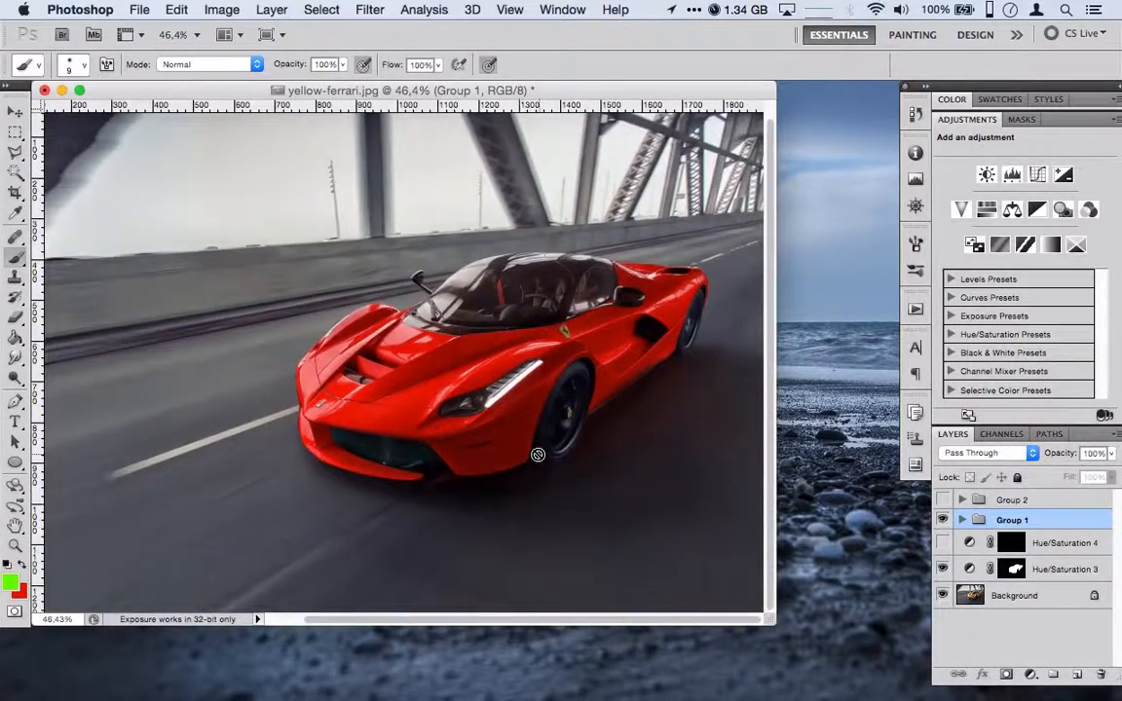
pyautogui.scroll(-3, 538, 454)
pyautogui.scroll(4, 538, 454)
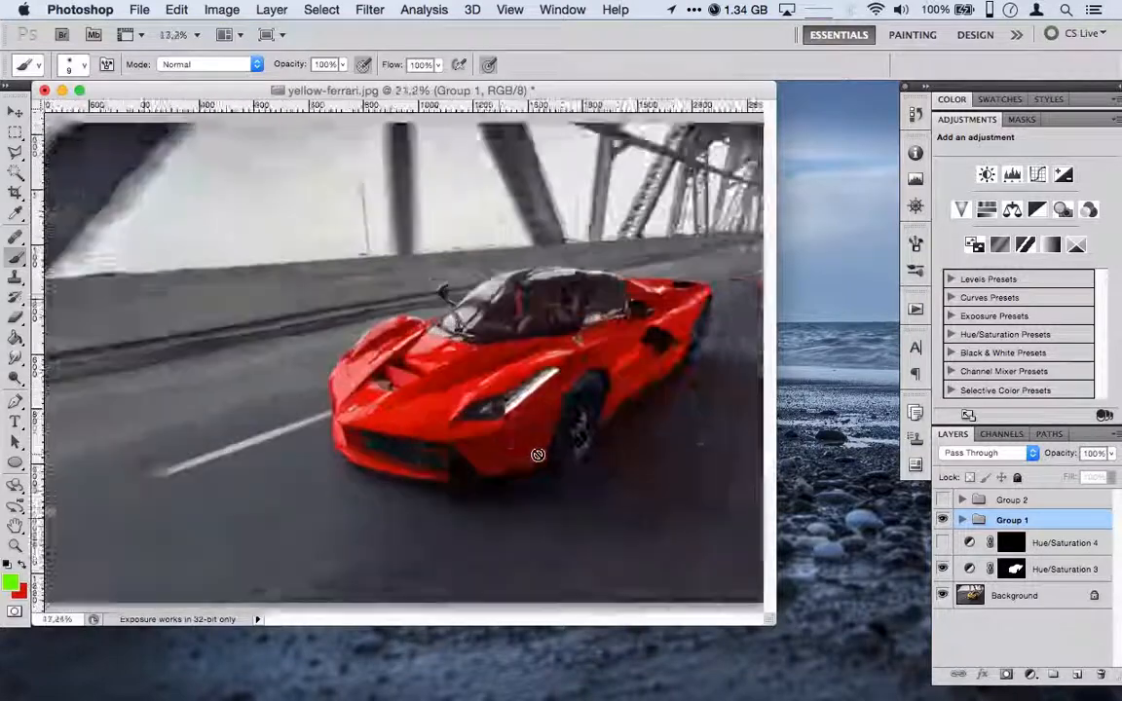
pyautogui.scroll(5, 538, 455)
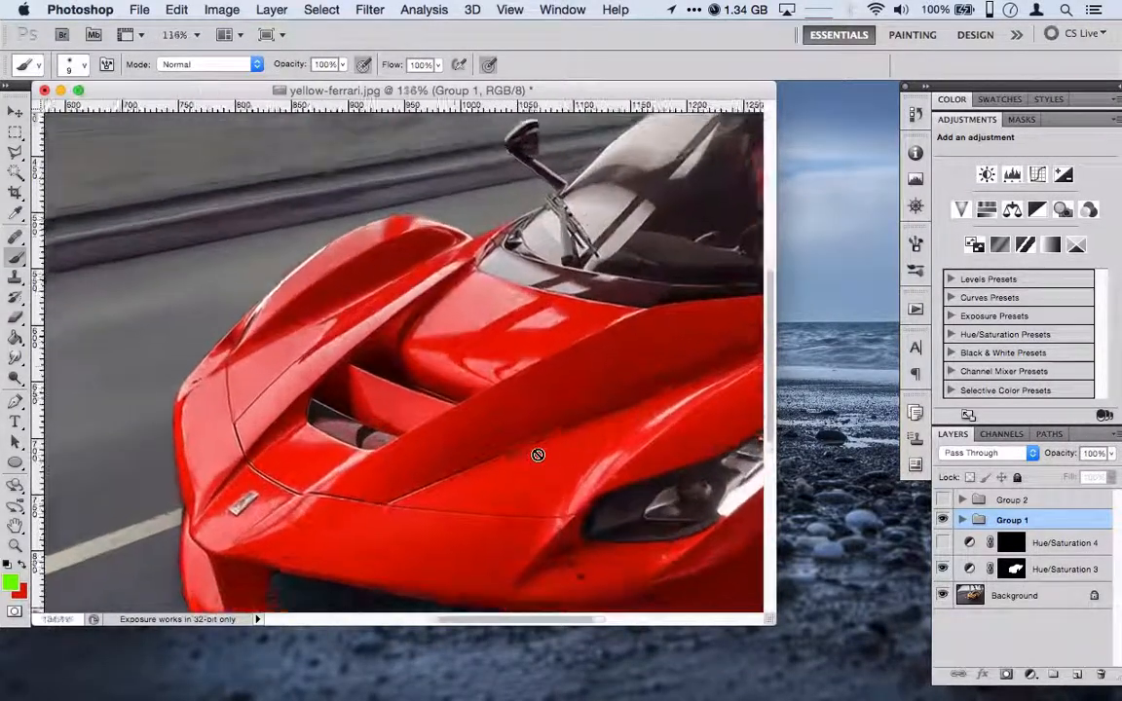
# Examine the car's side, cockpit, headlight and wheels up close for flaws in the color masking
pyautogui.scroll(-2, 537, 455)
pyautogui.hscroll(2, 538, 455)
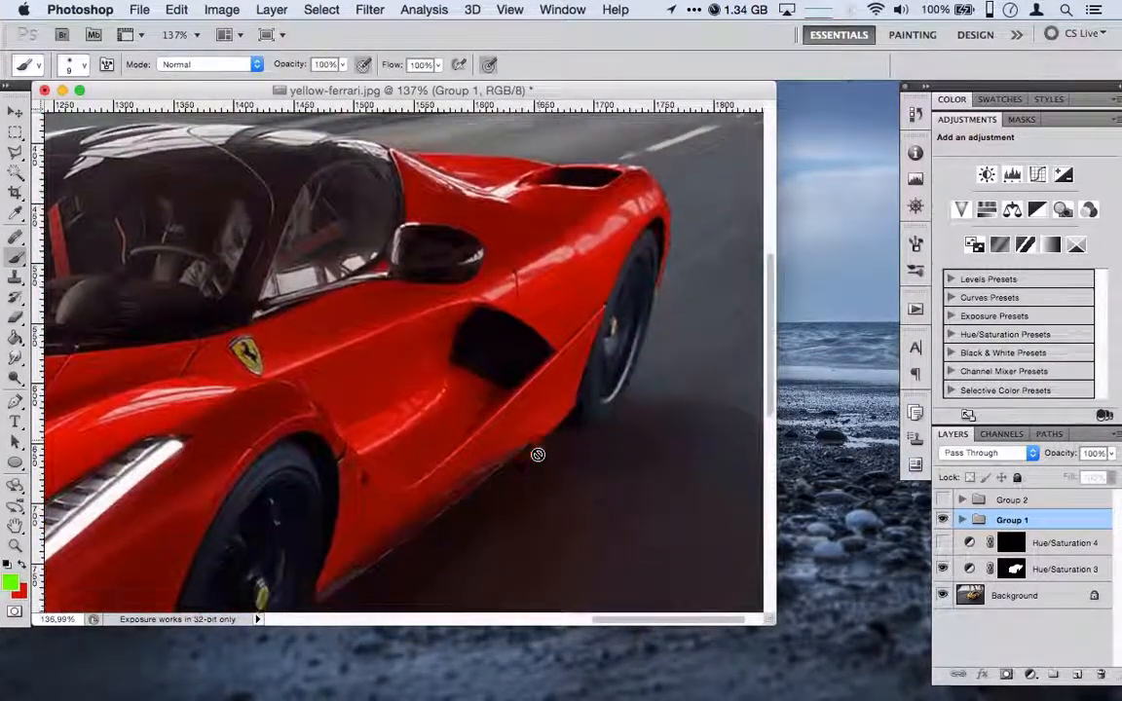
pyautogui.scroll(-5, 538, 455)
pyautogui.scroll(4, 538, 455)
pyautogui.hscroll(-4, 537, 455)
pyautogui.scroll(5, 538, 455)
pyautogui.hscroll(-3, 537, 454)
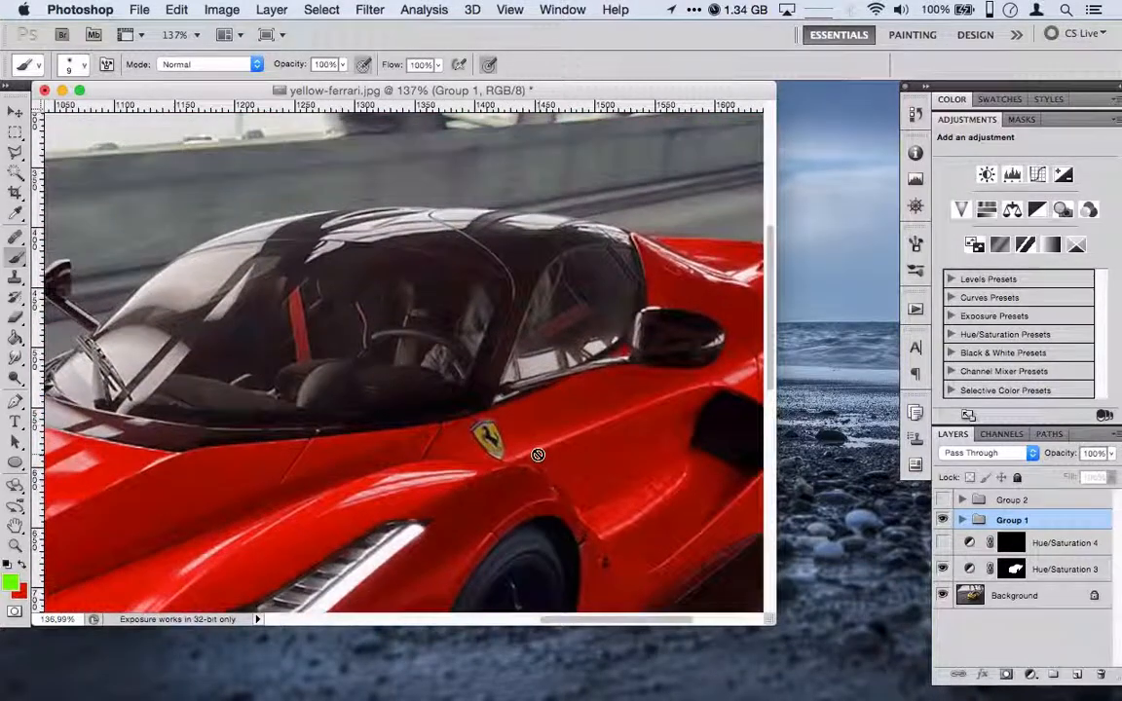
pyautogui.scroll(-4, 538, 455)
pyautogui.hscroll(4, 537, 455)
pyautogui.scroll(3, 537, 455)
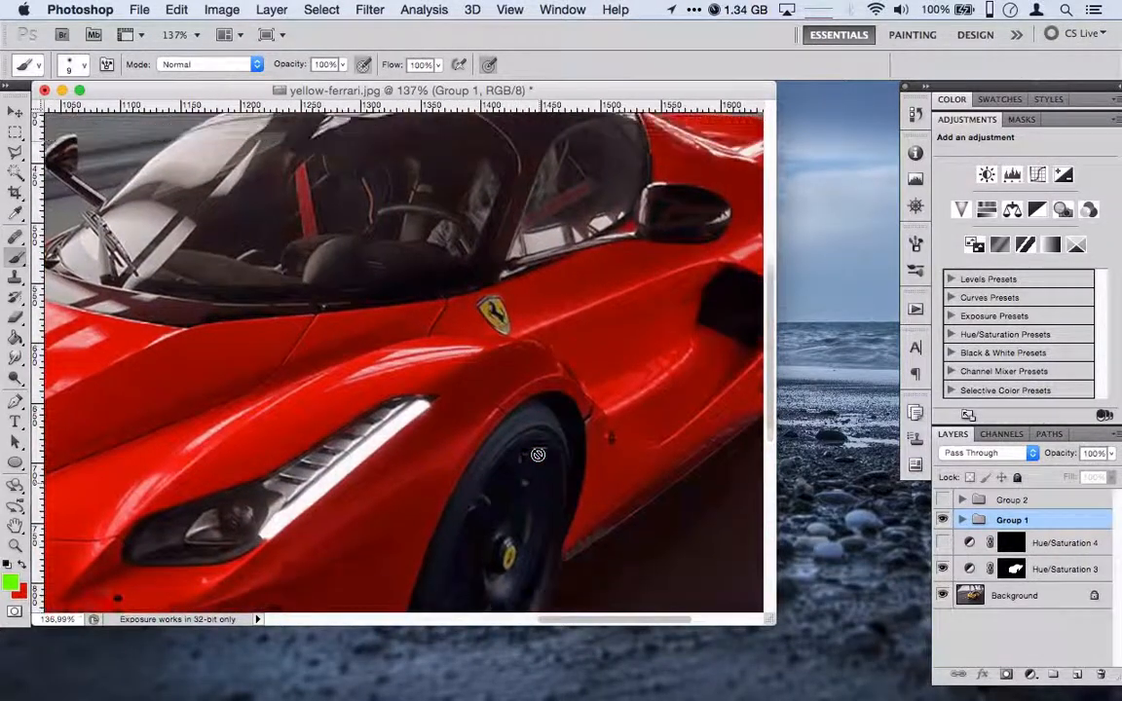
pyautogui.hscroll(-2, 538, 455)
pyautogui.scroll(-1, 538, 455)
pyautogui.hscroll(-2, 538, 455)
pyautogui.scroll(-1, 538, 455)
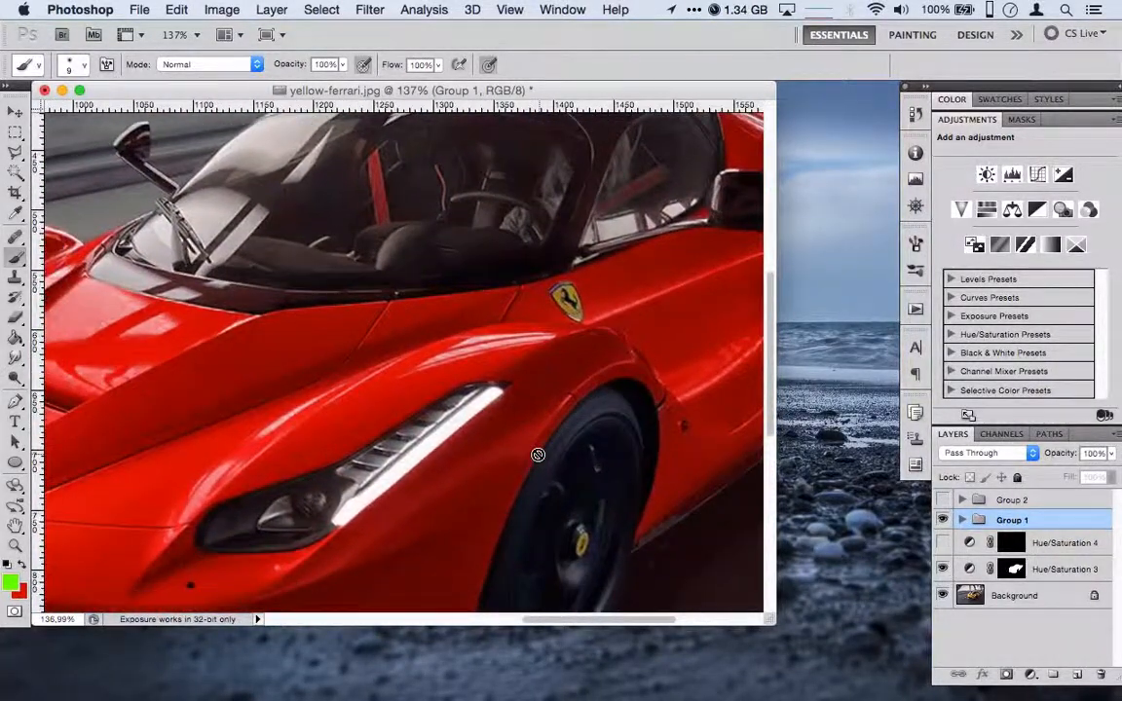
pyautogui.scroll(3, 538, 455)
pyautogui.scroll(-7, 537, 455)
pyautogui.hscroll(3, 537, 455)
pyautogui.scroll(-4, 537, 455)
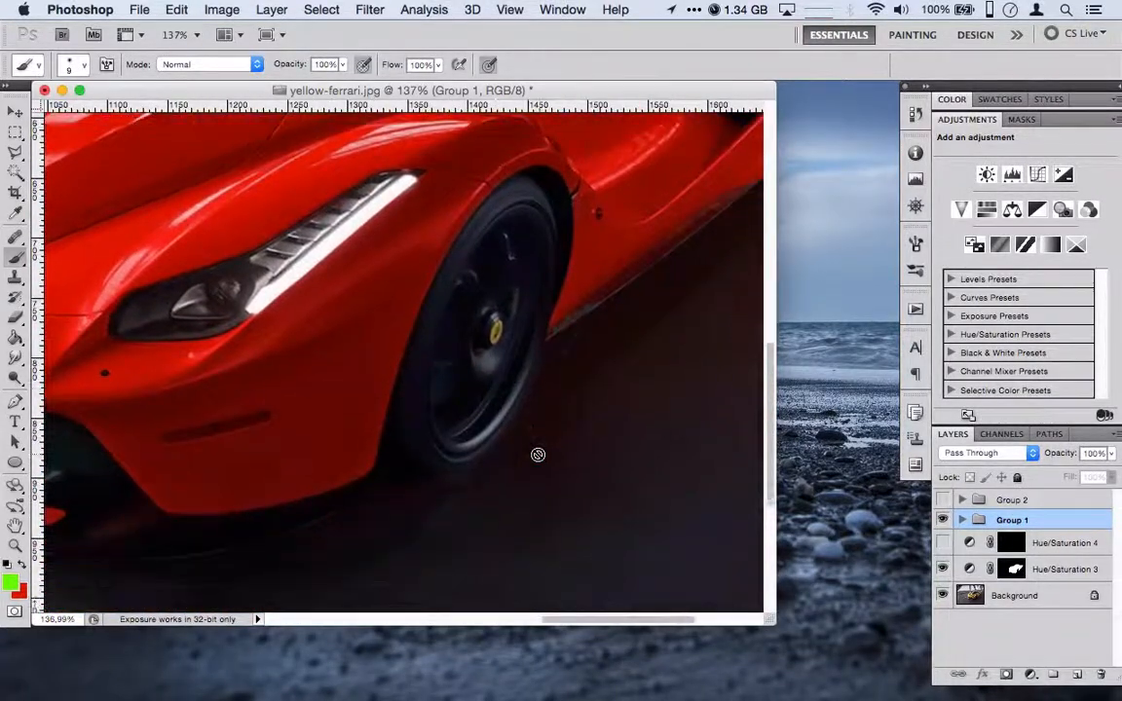
# Expand Group 1 and touch up Layer 2's mask with the 9 px brush along the lower sill behind the front wheel
pyautogui.hscroll(12, 538, 455)
pyautogui.scroll(5, 538, 455)
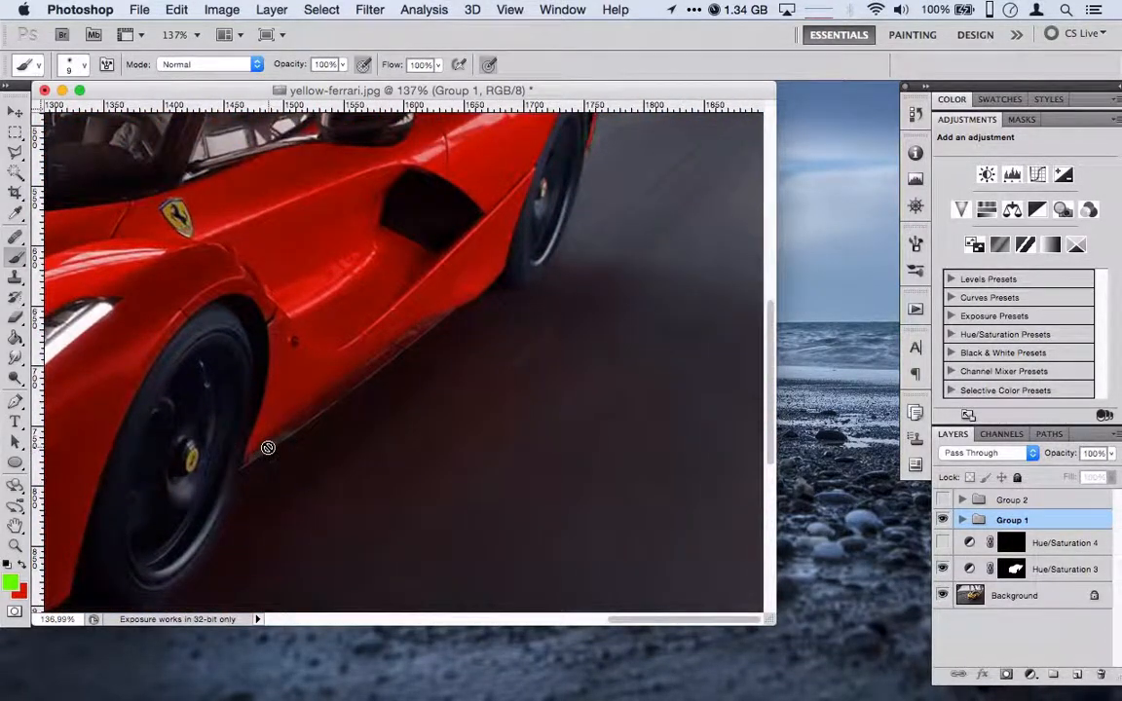
pyautogui.scroll(6, 268, 448)
pyautogui.hscroll(-10, 268, 448)
pyautogui.scroll(-9, 268, 448)
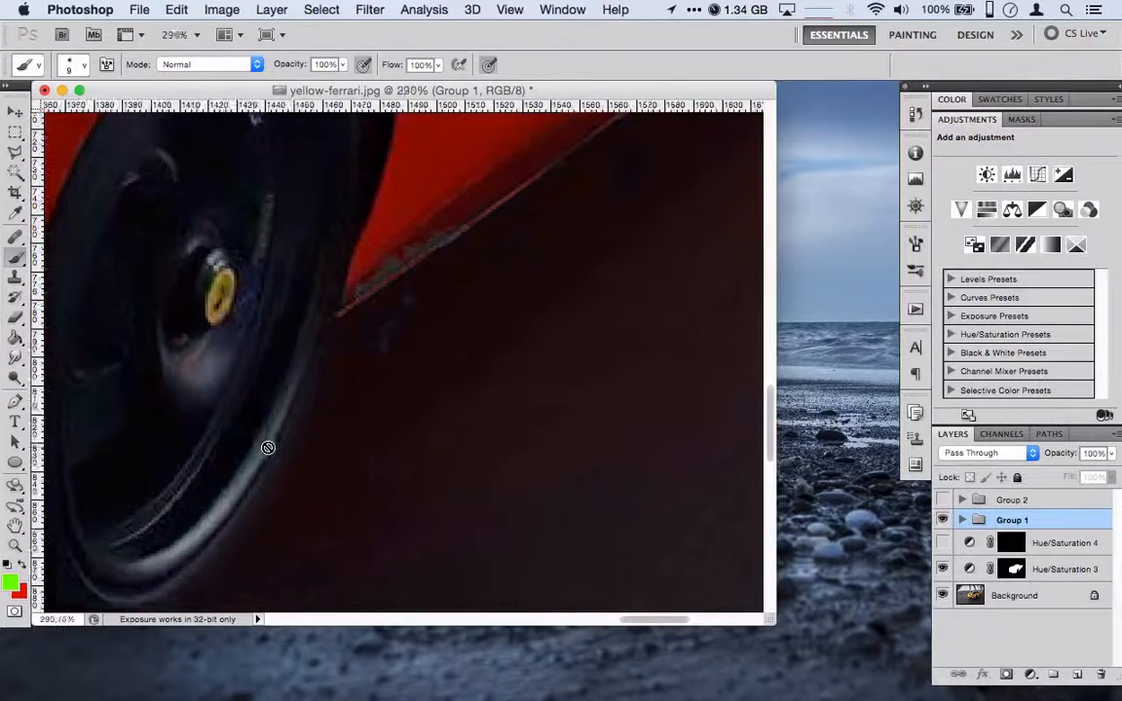
pyautogui.scroll(2, 268, 448)
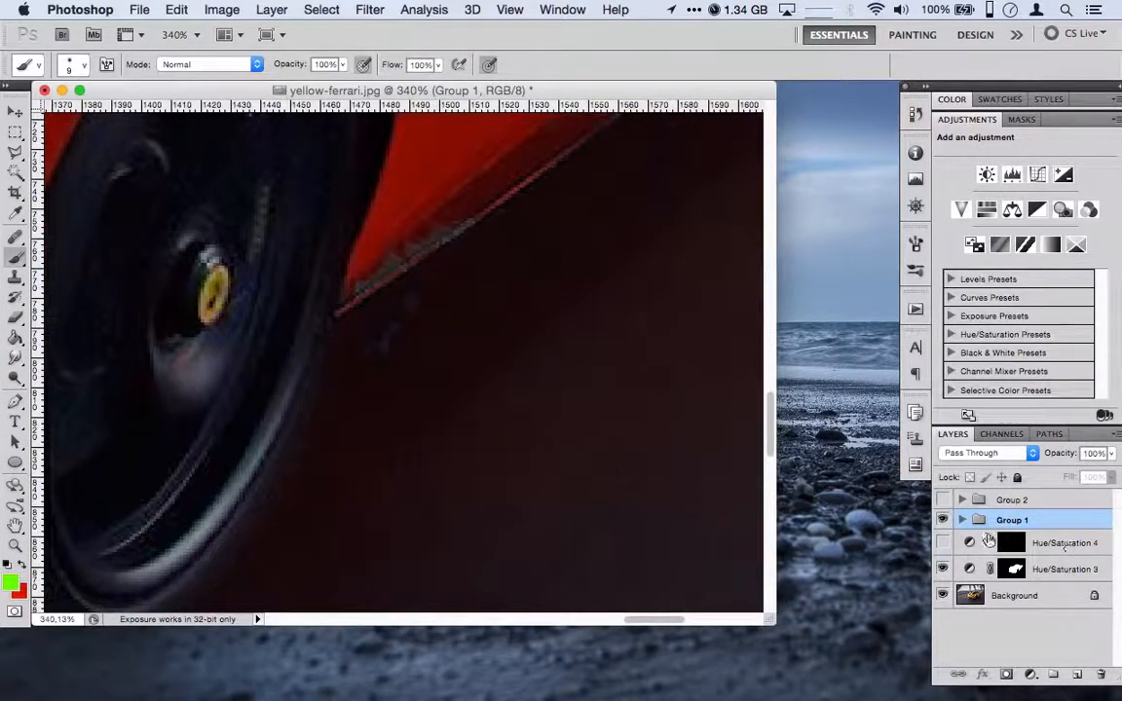
pyautogui.click(964, 520)
pyautogui.click(1032, 568)
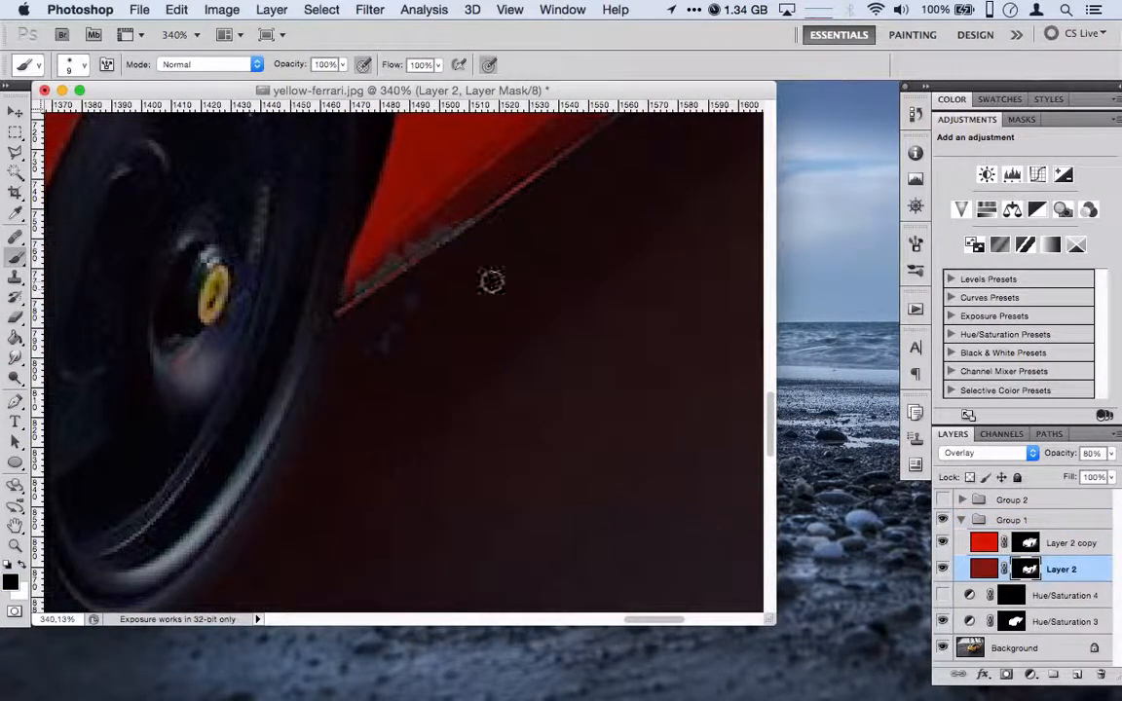
pyautogui.moveTo(454, 219)
pyautogui.mouseDown()
pyautogui.moveTo(416, 246)
pyautogui.moveTo(474, 204)
pyautogui.moveTo(375, 264)
pyautogui.moveTo(515, 155)
pyautogui.mouseUp()
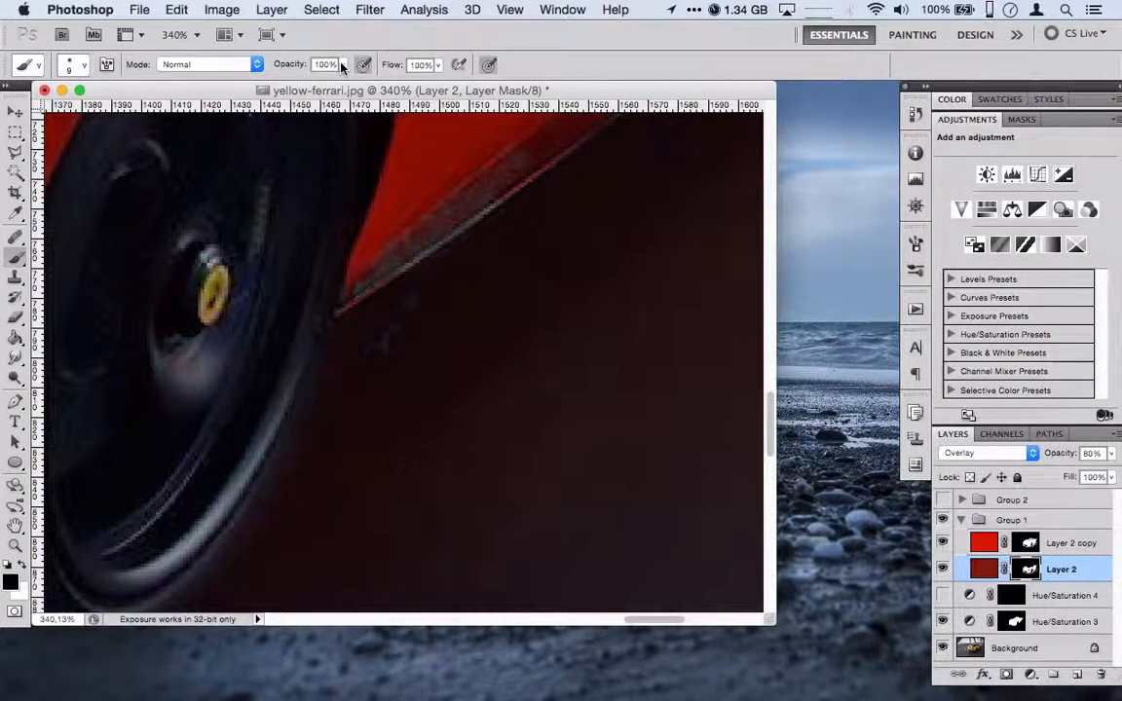
pyautogui.moveTo(381, 199)
pyautogui.mouseDown()
pyautogui.moveTo(401, 239)
pyautogui.moveTo(449, 219)
pyautogui.moveTo(359, 290)
pyautogui.moveTo(537, 149)
pyautogui.moveTo(469, 211)
pyautogui.moveTo(487, 164)
pyautogui.mouseUp()
# Refine Layer 2's mask around the rear wheel arch and the rear fender's outer edge, alternating white and black paint
pyautogui.hscroll(5, 487, 164)
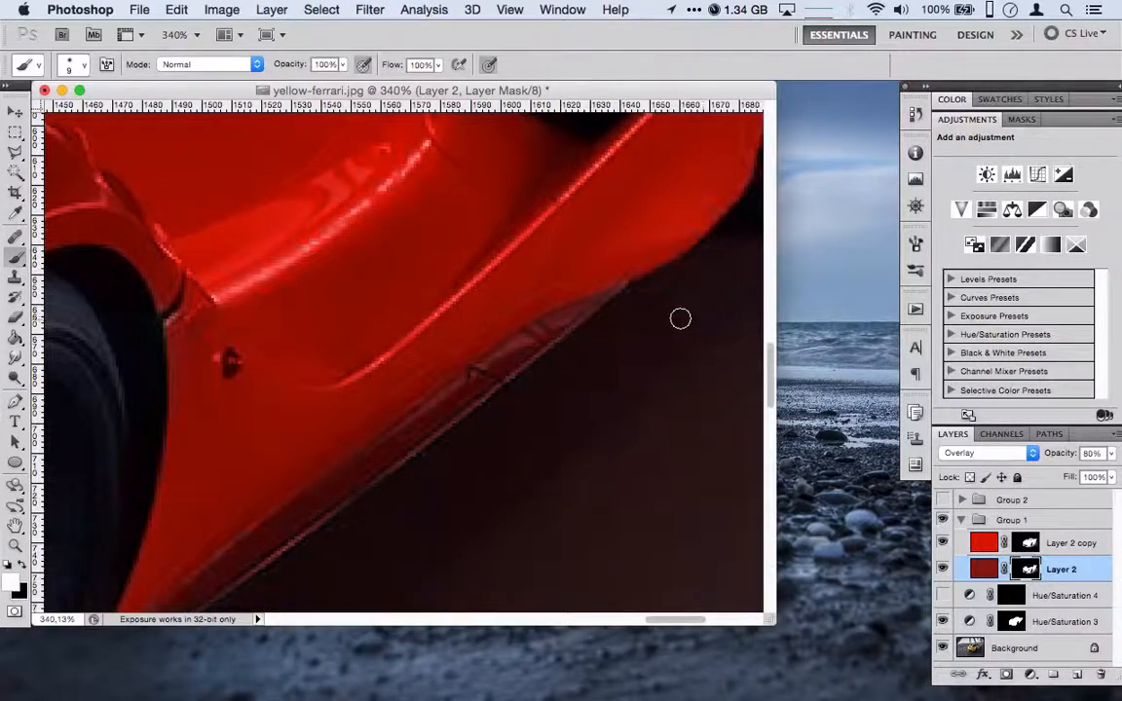
pyautogui.hscroll(10, 680, 319)
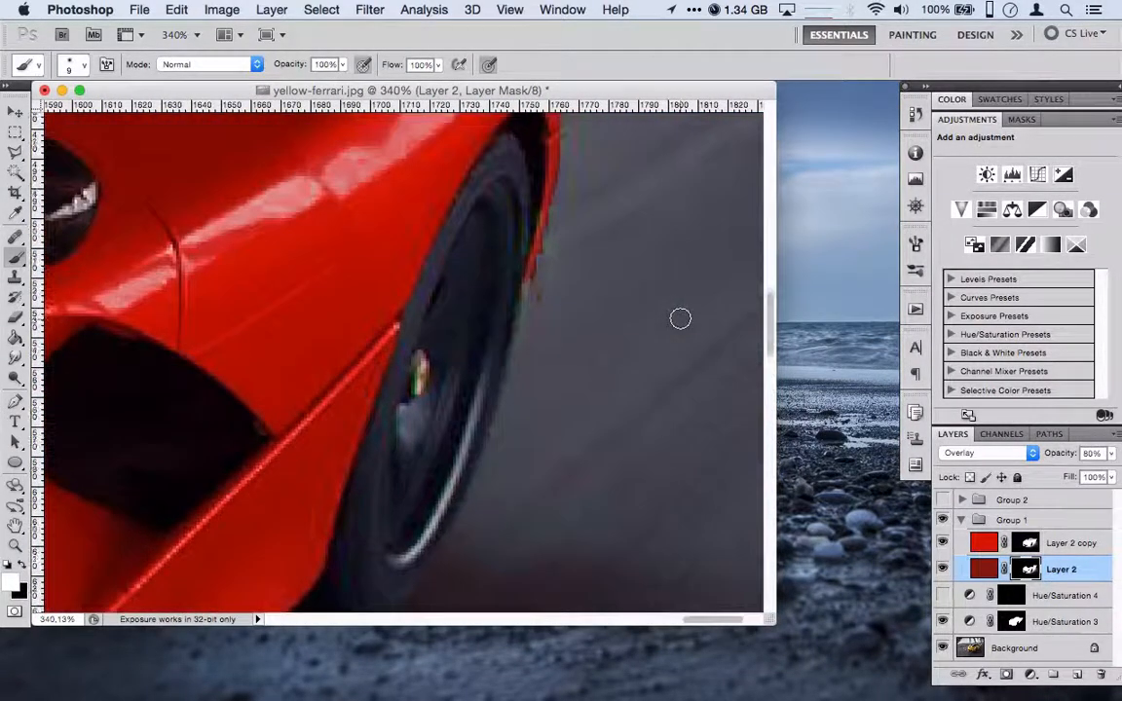
pyautogui.moveTo(530, 413)
pyautogui.mouseDown()
pyautogui.moveTo(514, 347)
pyautogui.moveTo(496, 429)
pyautogui.moveTo(526, 397)
pyautogui.moveTo(498, 472)
pyautogui.moveTo(558, 265)
pyautogui.mouseUp()
pyautogui.press('x')
pyautogui.scroll(3, 566, 205)
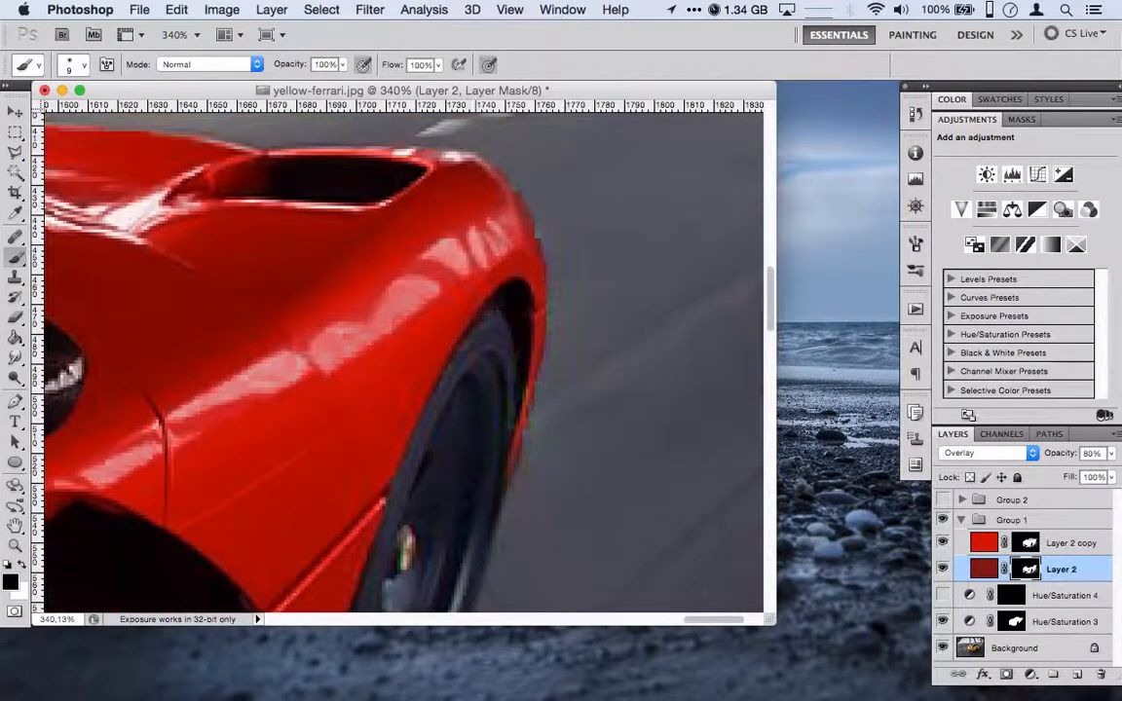
pyautogui.press('x')
pyautogui.moveTo(521, 338)
pyautogui.mouseDown()
pyautogui.moveTo(525, 460)
pyautogui.moveTo(526, 237)
pyautogui.moveTo(544, 293)
pyautogui.moveTo(515, 199)
pyautogui.moveTo(455, 157)
pyautogui.moveTo(504, 181)
pyautogui.moveTo(520, 209)
pyautogui.moveTo(530, 334)
pyautogui.moveTo(546, 287)
pyautogui.moveTo(530, 444)
pyautogui.moveTo(514, 484)
pyautogui.moveTo(526, 528)
pyautogui.moveTo(519, 499)
pyautogui.moveTo(548, 385)
pyautogui.moveTo(520, 517)
pyautogui.moveTo(568, 313)
pyautogui.moveTo(546, 432)
pyautogui.moveTo(553, 308)
pyautogui.mouseUp()
pyautogui.press('x')
pyautogui.moveTo(545, 429)
pyautogui.mouseDown()
pyautogui.moveTo(567, 340)
pyautogui.moveTo(531, 182)
pyautogui.mouseUp()
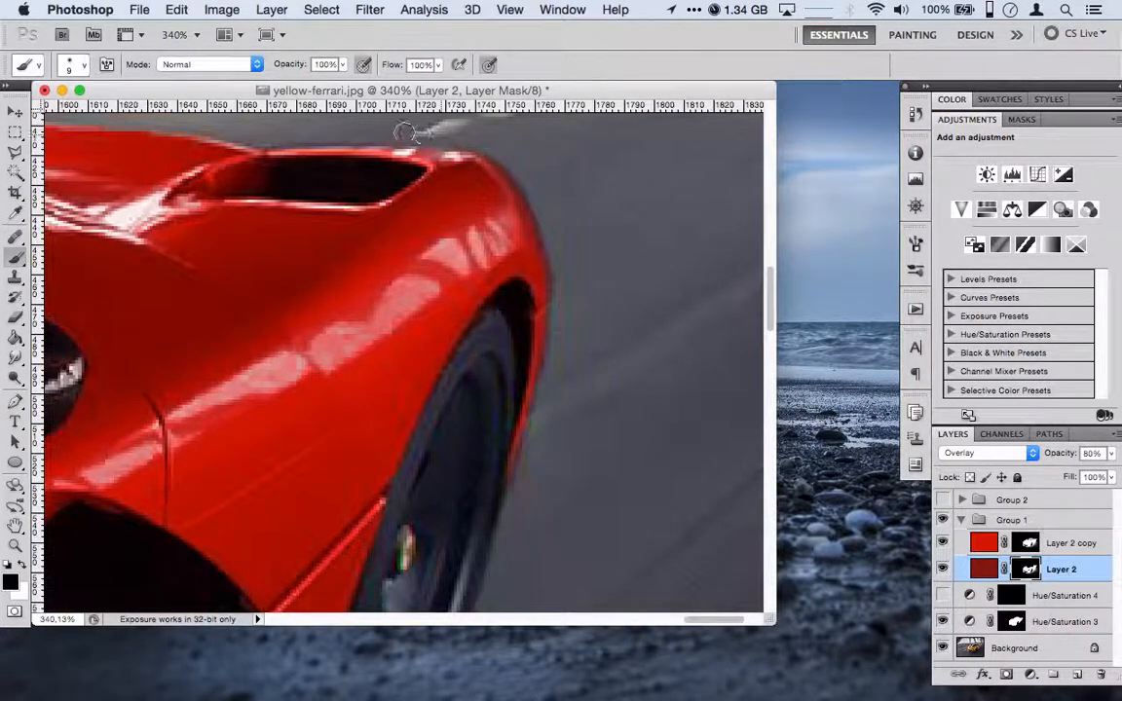
# Paint black on Layer 2's mask along the top edge of the rear bodywork to remove the color fringe beside the roof
pyautogui.scroll(5, 395, 133)
pyautogui.hscroll(-5, 395, 132)
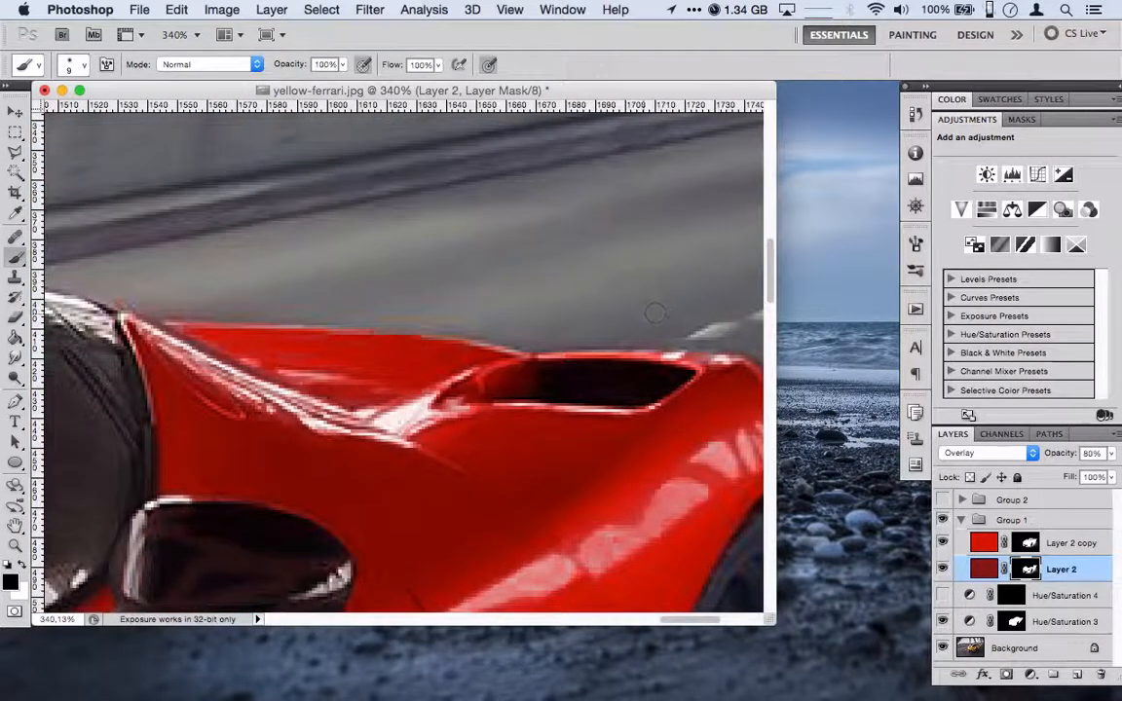
pyautogui.hscroll(-5, 242, 435)
pyautogui.scroll(2, 211, 449)
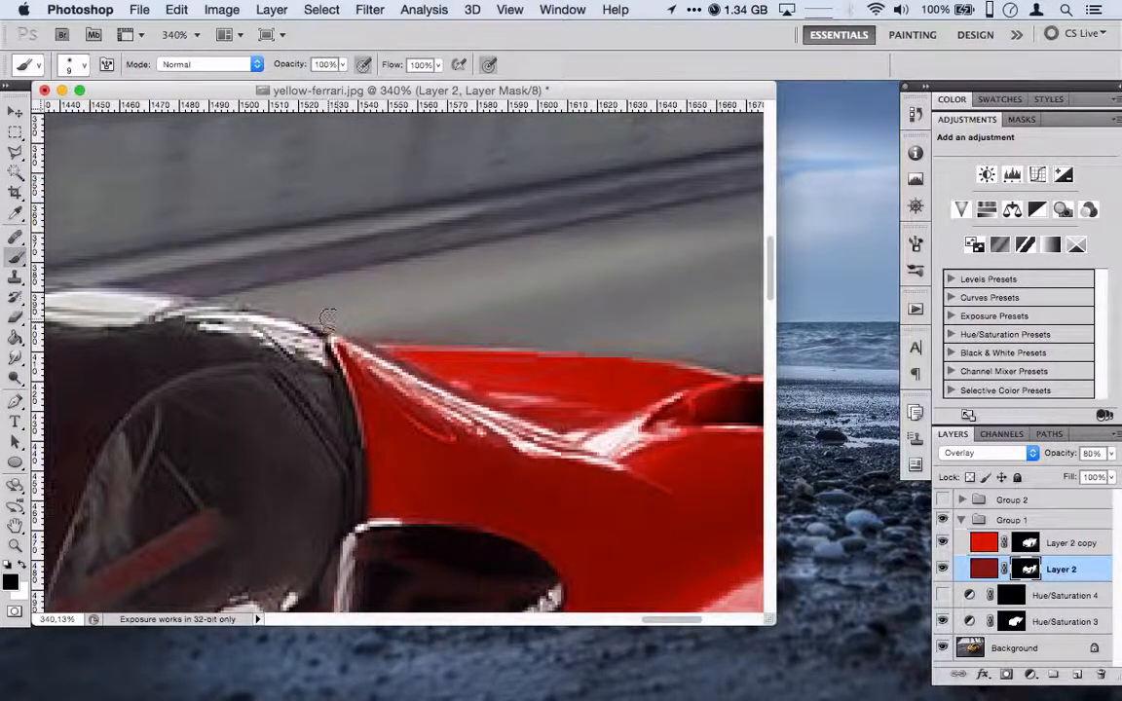
# Paint white on Layer 2's mask over the side mirror beside the driver's window and the small red gap next to it
pyautogui.scroll(-5, 266, 329)
pyautogui.hscroll(-5, 266, 329)
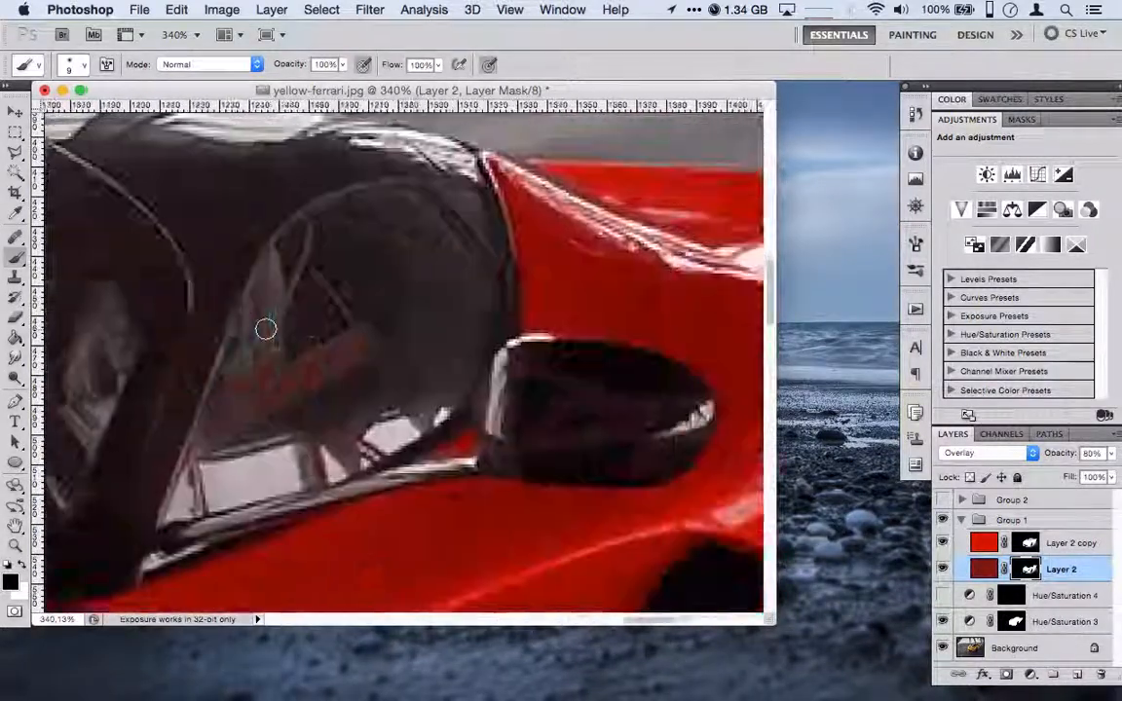
pyautogui.hscroll(2, 266, 330)
pyautogui.scroll(-5, 266, 329)
pyautogui.hscroll(-3, 266, 329)
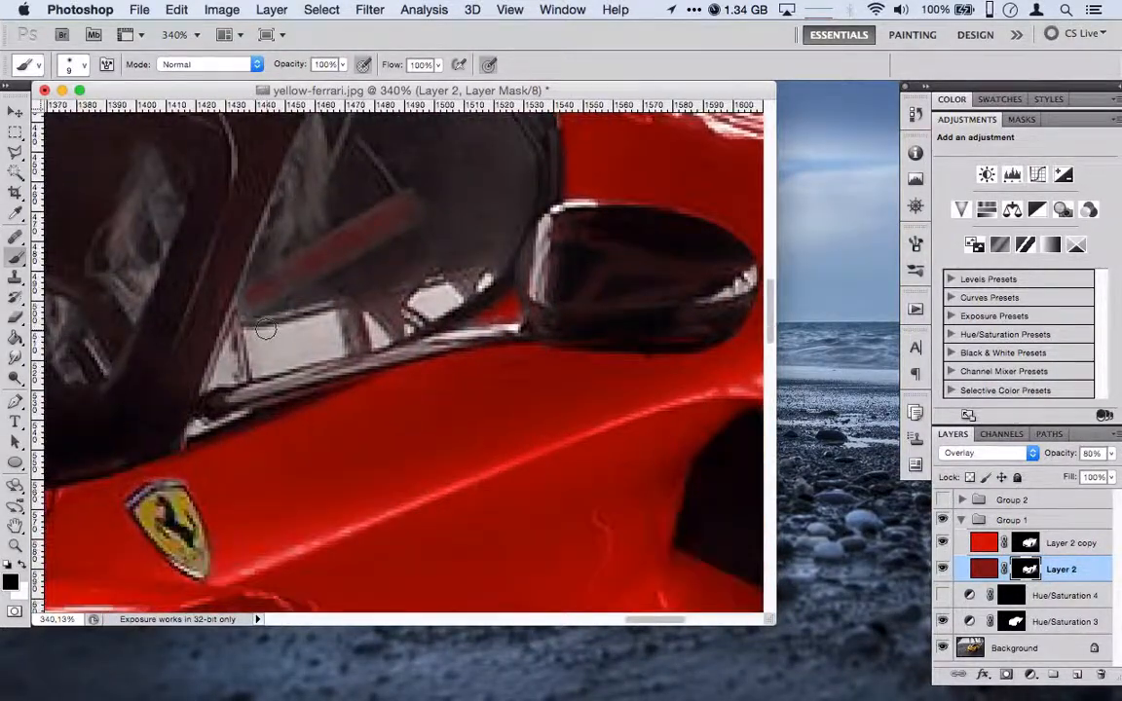
pyautogui.hscroll(3, 266, 330)
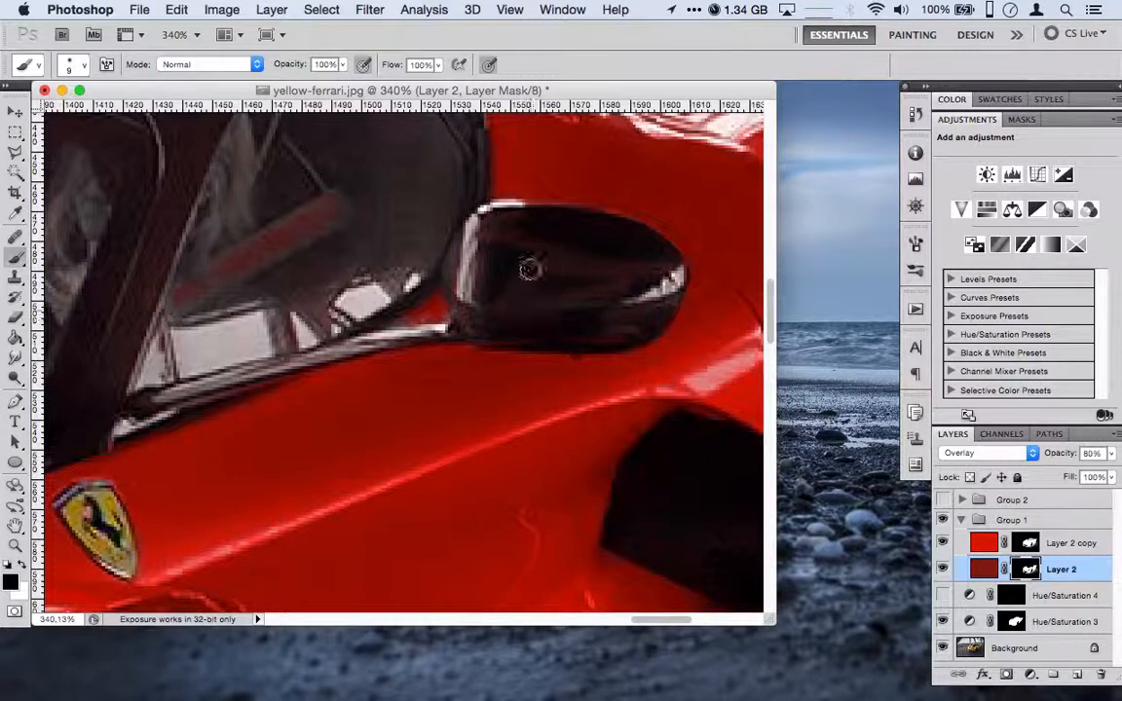
pyautogui.moveTo(529, 268)
pyautogui.mouseDown()
pyautogui.moveTo(578, 250)
pyautogui.moveTo(538, 289)
pyautogui.moveTo(622, 295)
pyautogui.moveTo(512, 276)
pyautogui.moveTo(611, 269)
pyautogui.moveTo(506, 246)
pyautogui.moveTo(494, 232)
pyautogui.moveTo(504, 227)
pyautogui.moveTo(482, 237)
pyautogui.moveTo(522, 219)
pyautogui.moveTo(507, 215)
pyautogui.moveTo(481, 280)
pyautogui.moveTo(483, 239)
pyautogui.moveTo(480, 314)
pyautogui.moveTo(524, 314)
pyautogui.moveTo(484, 321)
pyautogui.moveTo(534, 326)
pyautogui.moveTo(503, 333)
pyautogui.moveTo(614, 318)
pyautogui.moveTo(578, 335)
pyautogui.moveTo(626, 337)
pyautogui.moveTo(654, 320)
pyautogui.moveTo(569, 344)
pyautogui.moveTo(614, 337)
pyautogui.mouseUp()
pyautogui.moveTo(585, 258)
pyautogui.mouseDown()
pyautogui.moveTo(639, 271)
pyautogui.moveTo(623, 277)
pyautogui.moveTo(658, 313)
pyautogui.moveTo(666, 292)
pyautogui.moveTo(614, 336)
pyautogui.moveTo(506, 327)
pyautogui.moveTo(484, 261)
pyautogui.moveTo(429, 253)
pyautogui.moveTo(513, 218)
pyautogui.moveTo(639, 243)
pyautogui.moveTo(535, 243)
pyautogui.moveTo(413, 306)
pyautogui.mouseUp()
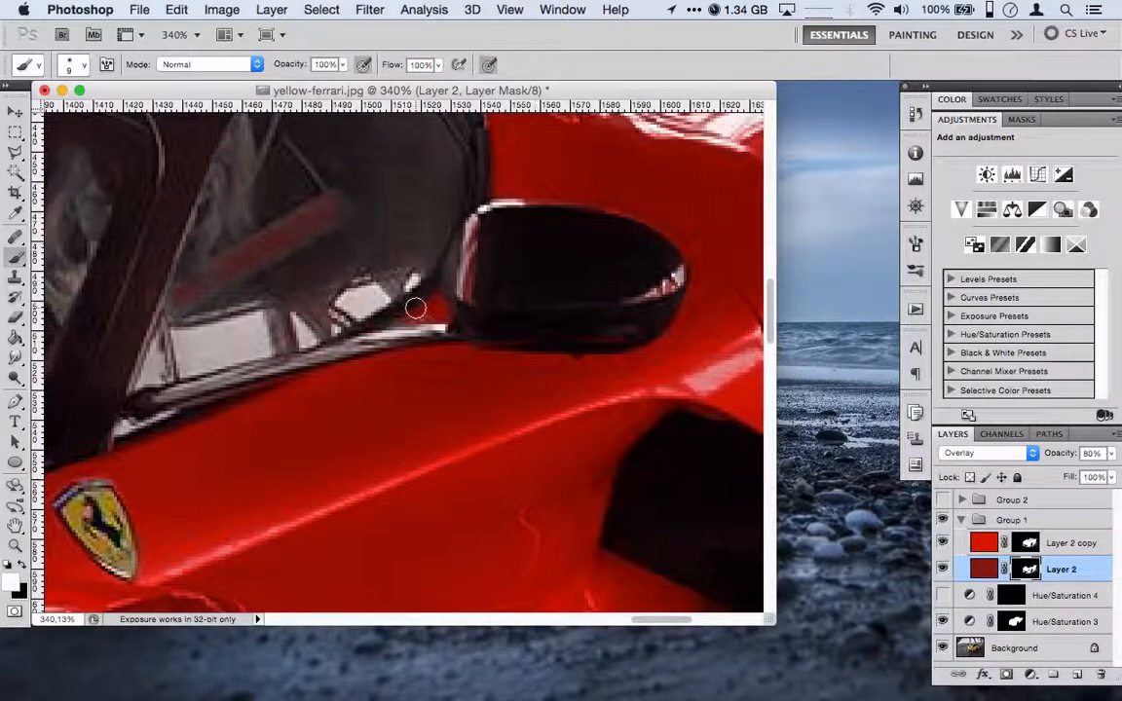
# Paint white on Layer 2's mask over the dark strip and its reflections at the base of the windshield
pyautogui.hscroll(-10, 413, 306)
pyautogui.scroll(-3, 413, 306)
pyautogui.hscroll(-10, 415, 308)
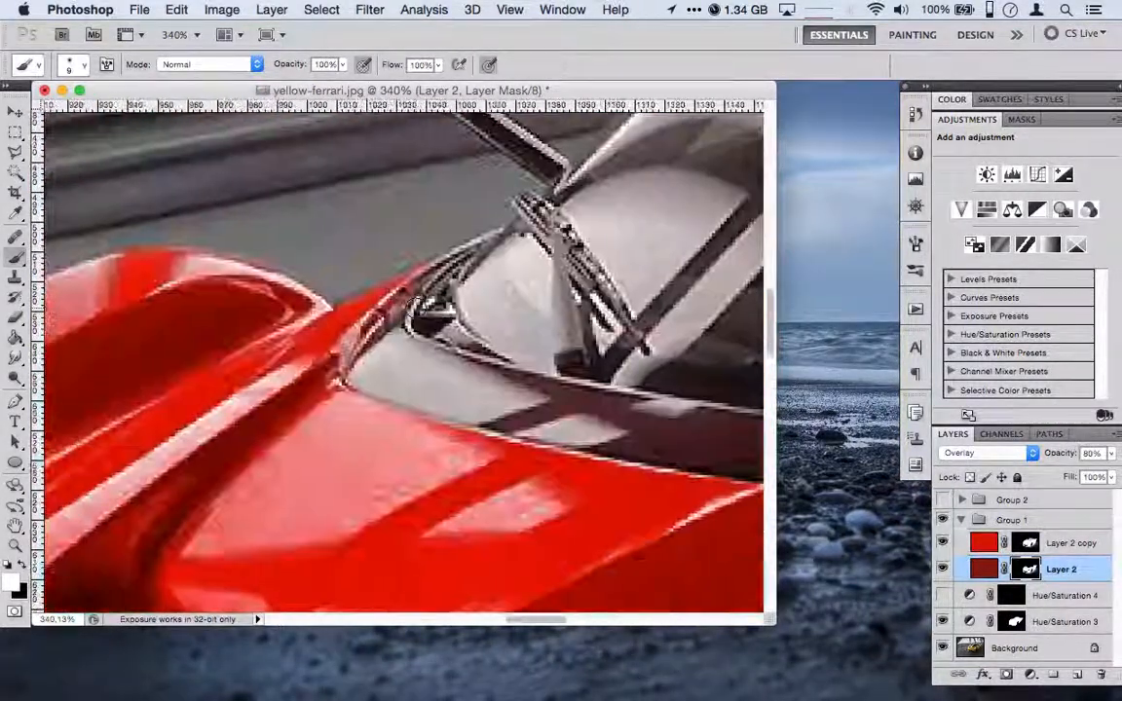
pyautogui.hscroll(7, 414, 308)
pyautogui.scroll(-2, 415, 308)
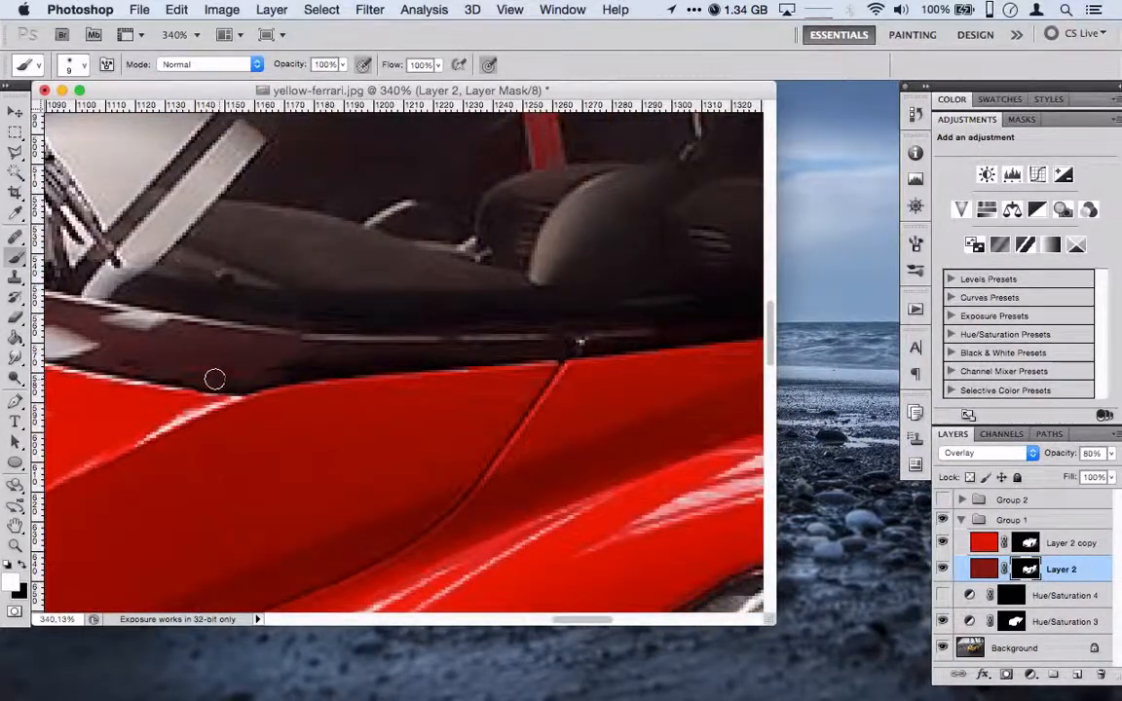
pyautogui.moveTo(214, 379)
pyautogui.mouseDown()
pyautogui.moveTo(164, 374)
pyautogui.moveTo(241, 378)
pyautogui.moveTo(203, 372)
pyautogui.moveTo(271, 370)
pyautogui.moveTo(285, 363)
pyautogui.moveTo(248, 361)
pyautogui.moveTo(360, 346)
pyautogui.moveTo(448, 348)
pyautogui.moveTo(678, 324)
pyautogui.moveTo(509, 348)
pyautogui.moveTo(326, 342)
pyautogui.moveTo(253, 314)
pyautogui.moveTo(336, 336)
pyautogui.moveTo(238, 329)
pyautogui.moveTo(268, 344)
pyautogui.moveTo(165, 341)
pyautogui.moveTo(224, 361)
pyautogui.moveTo(148, 354)
pyautogui.mouseUp()
pyautogui.hscroll(-5, 148, 354)
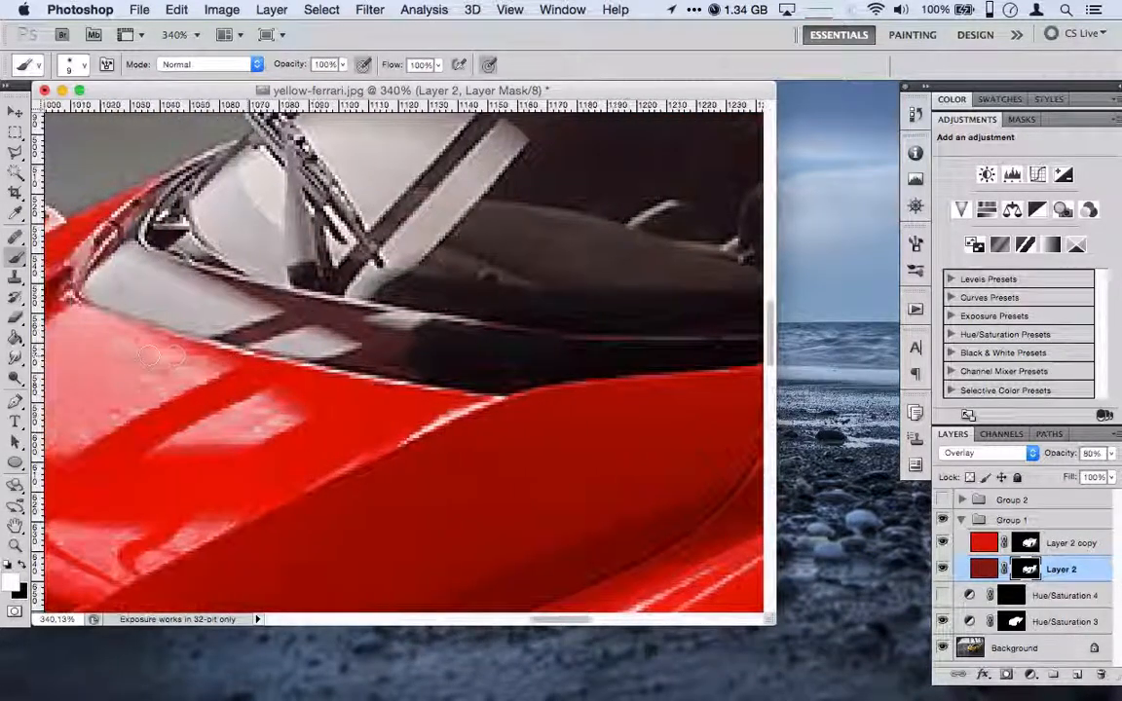
pyautogui.moveTo(408, 348); pyautogui.dragTo(427, 358)
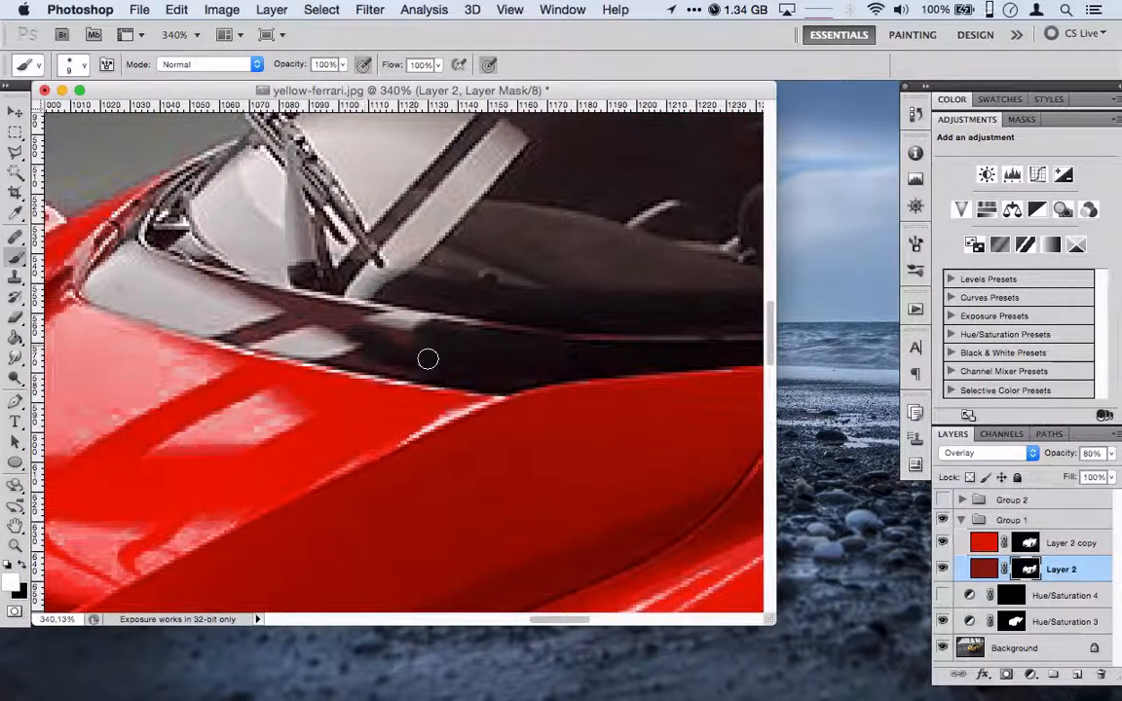
pyautogui.moveTo(353, 350)
pyautogui.mouseDown()
pyautogui.moveTo(420, 363)
pyautogui.moveTo(349, 359)
pyautogui.moveTo(382, 331)
pyautogui.moveTo(338, 312)
pyautogui.moveTo(486, 337)
pyautogui.moveTo(446, 332)
pyautogui.moveTo(486, 343)
pyautogui.moveTo(345, 353)
pyautogui.moveTo(383, 365)
pyautogui.moveTo(297, 348)
pyautogui.moveTo(381, 349)
pyautogui.moveTo(356, 314)
pyautogui.moveTo(448, 305)
pyautogui.moveTo(441, 323)
pyautogui.moveTo(582, 350)
pyautogui.moveTo(259, 295)
pyautogui.moveTo(297, 314)
pyautogui.moveTo(136, 246)
pyautogui.moveTo(341, 367)
pyautogui.mouseUp()
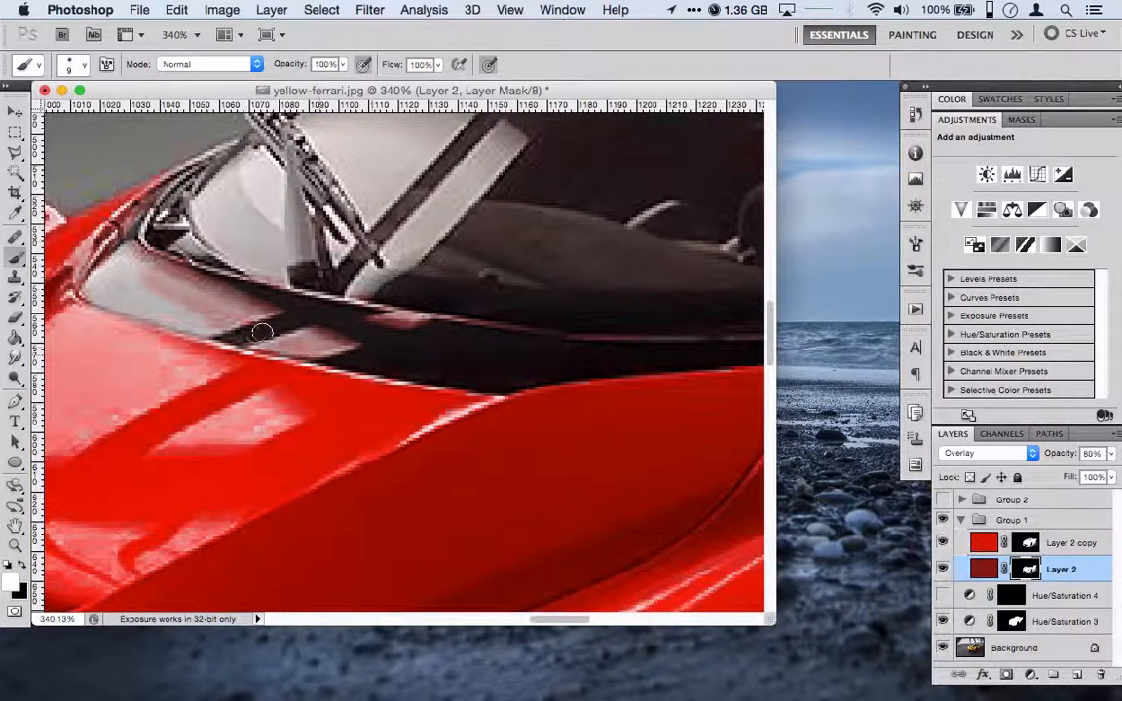
pyautogui.moveTo(262, 332)
pyautogui.mouseDown()
pyautogui.moveTo(273, 301)
pyautogui.moveTo(157, 292)
pyautogui.moveTo(88, 252)
pyautogui.moveTo(141, 293)
pyautogui.mouseUp()
pyautogui.scroll(-4, 331, 356)
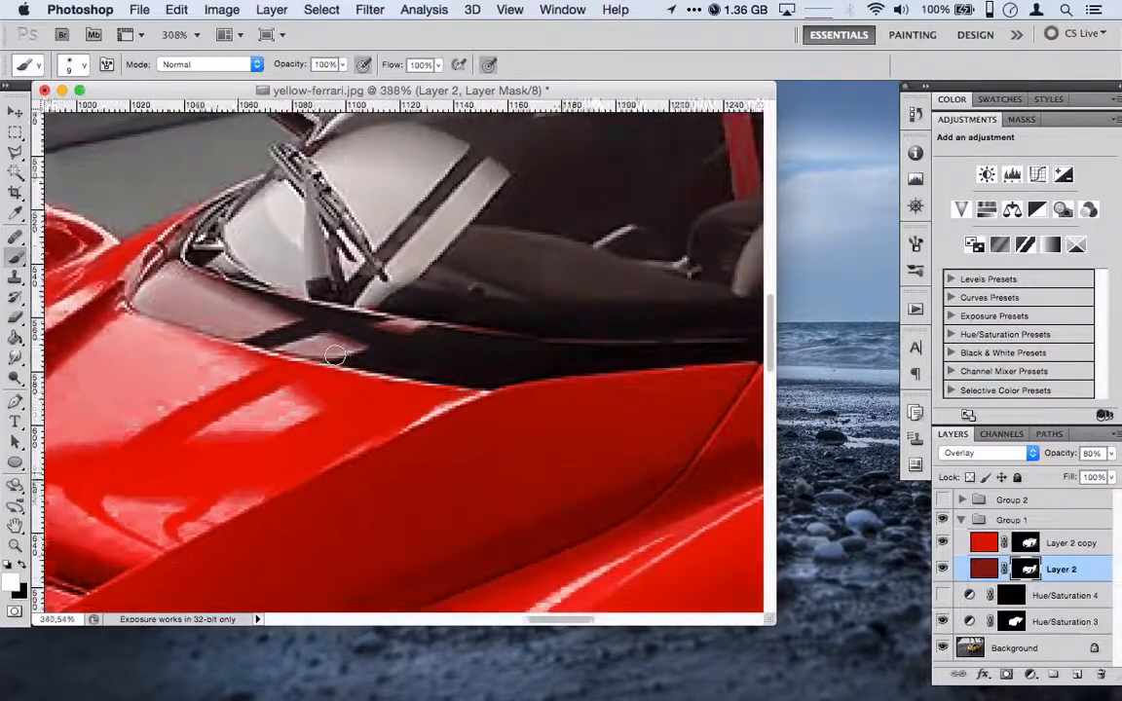
pyautogui.scroll(-8, 494, 357)
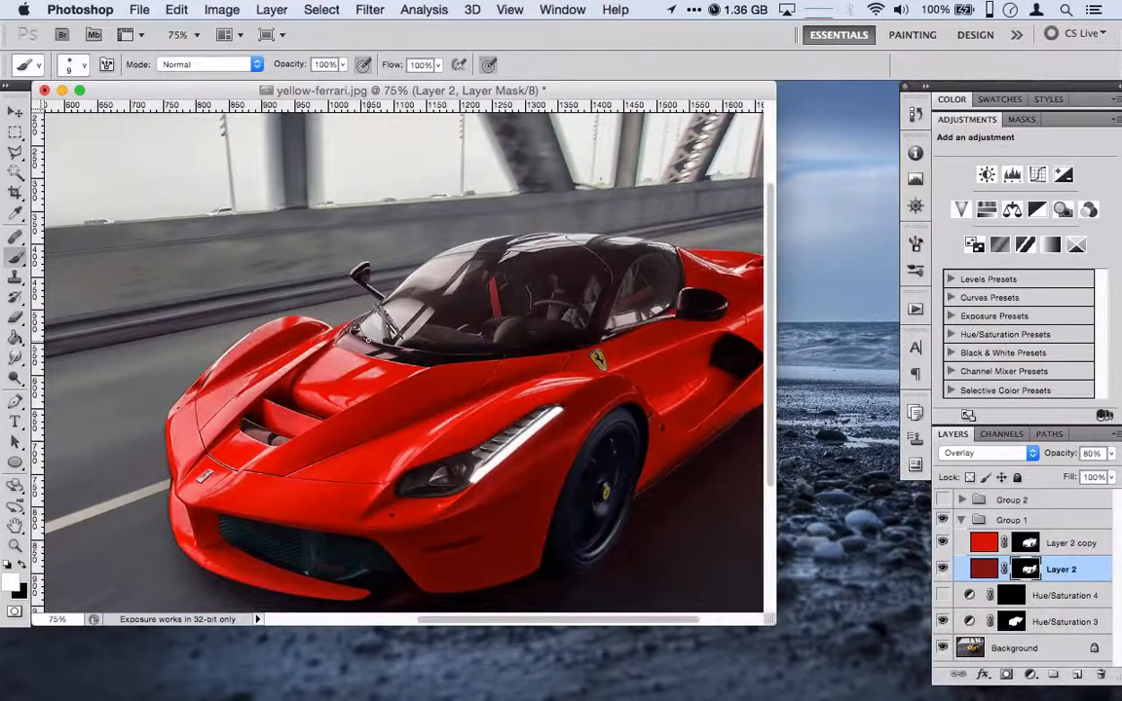
# Paint white on Layer 2's mask along the body edge beside the wipers, and black over the dark strip and its reflections at the windshield base
pyautogui.scroll(6, 366, 336)
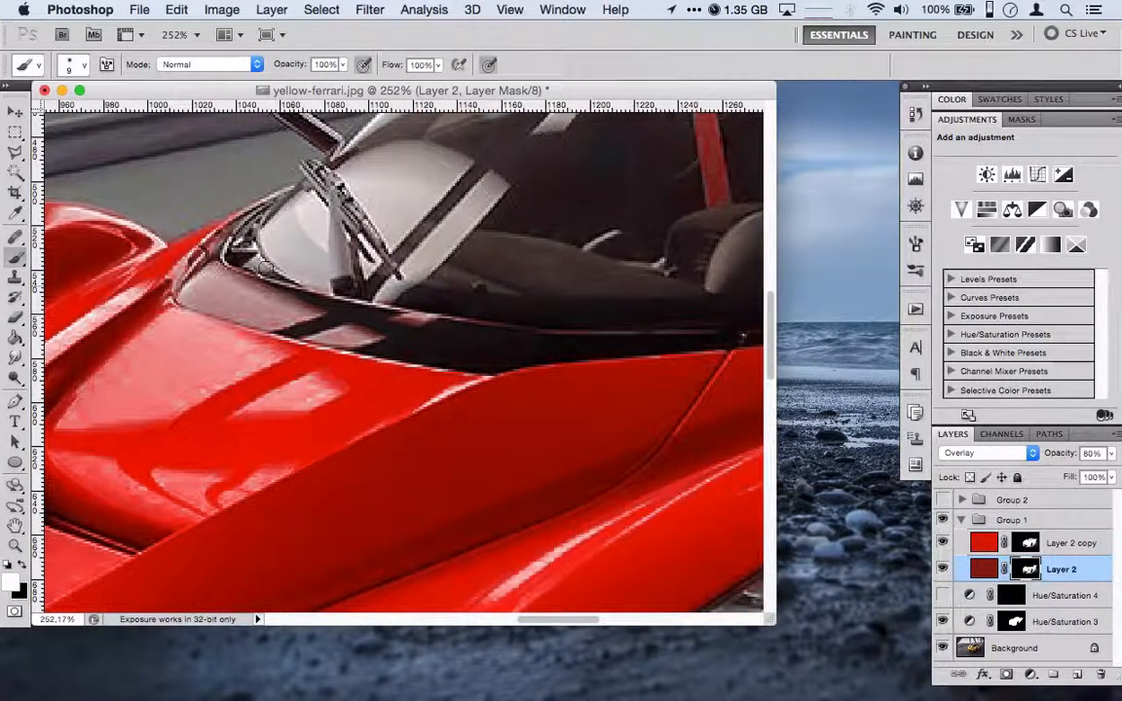
pyautogui.moveTo(230, 223)
pyautogui.mouseDown()
pyautogui.moveTo(180, 233)
pyautogui.moveTo(244, 181)
pyautogui.moveTo(286, 190)
pyautogui.mouseUp()
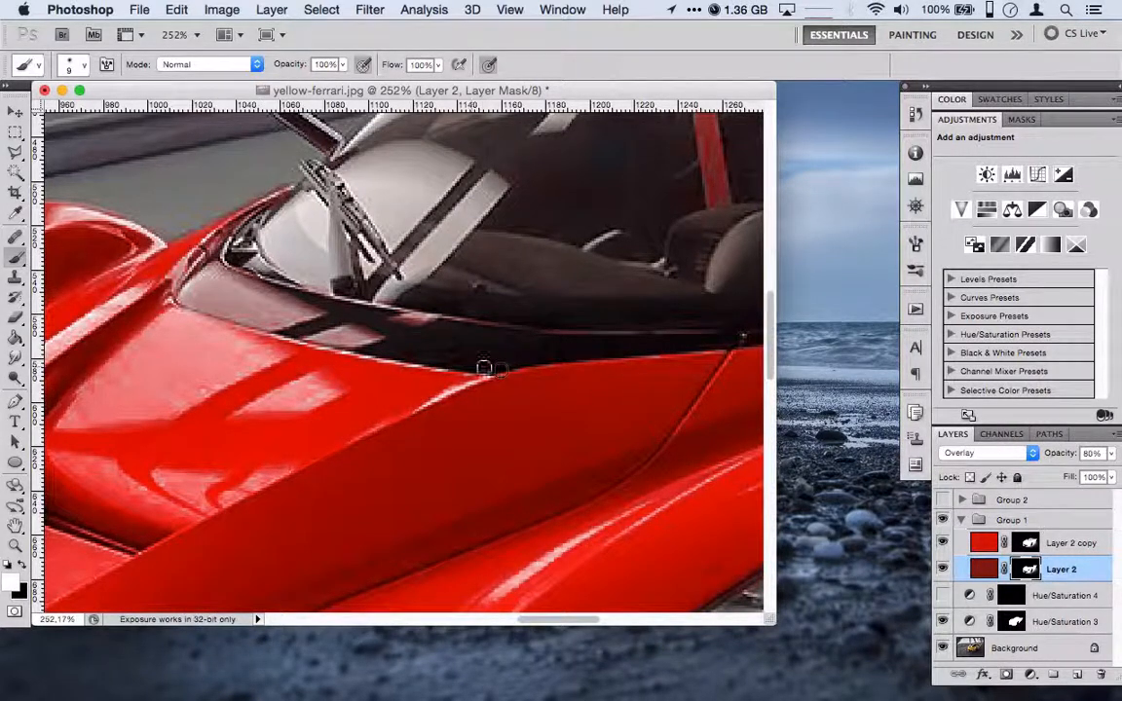
pyautogui.press('x')
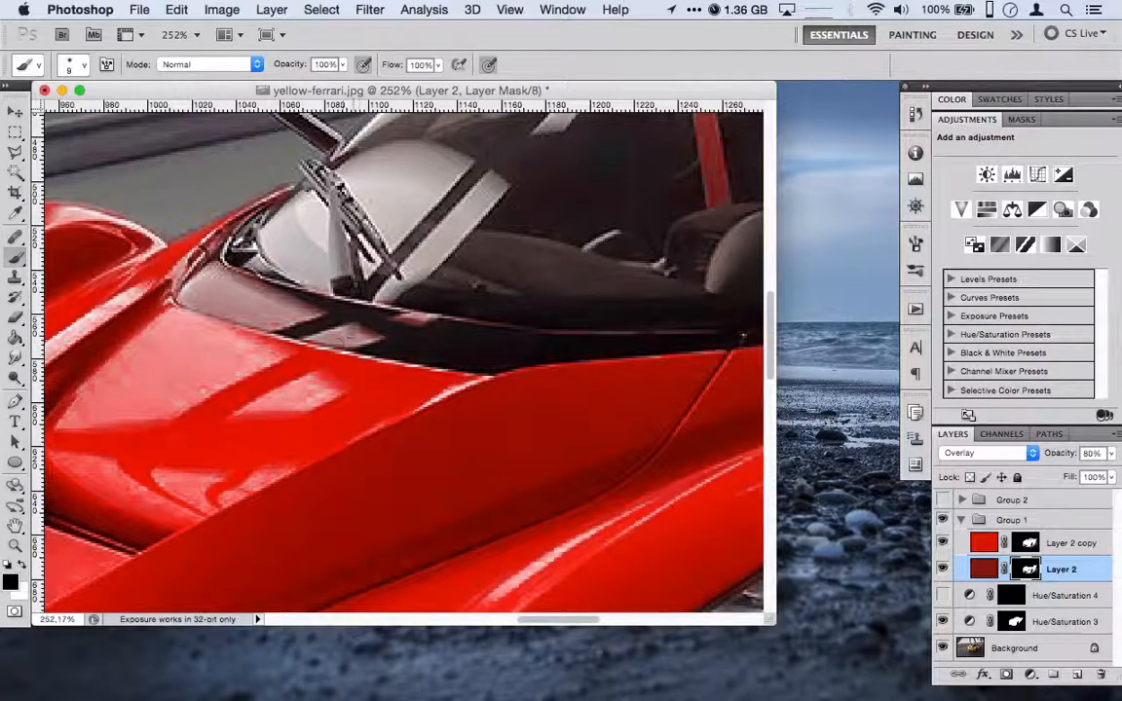
pyautogui.moveTo(345, 333)
pyautogui.mouseDown()
pyautogui.moveTo(440, 316)
pyautogui.moveTo(400, 320)
pyautogui.moveTo(699, 335)
pyautogui.mouseUp()
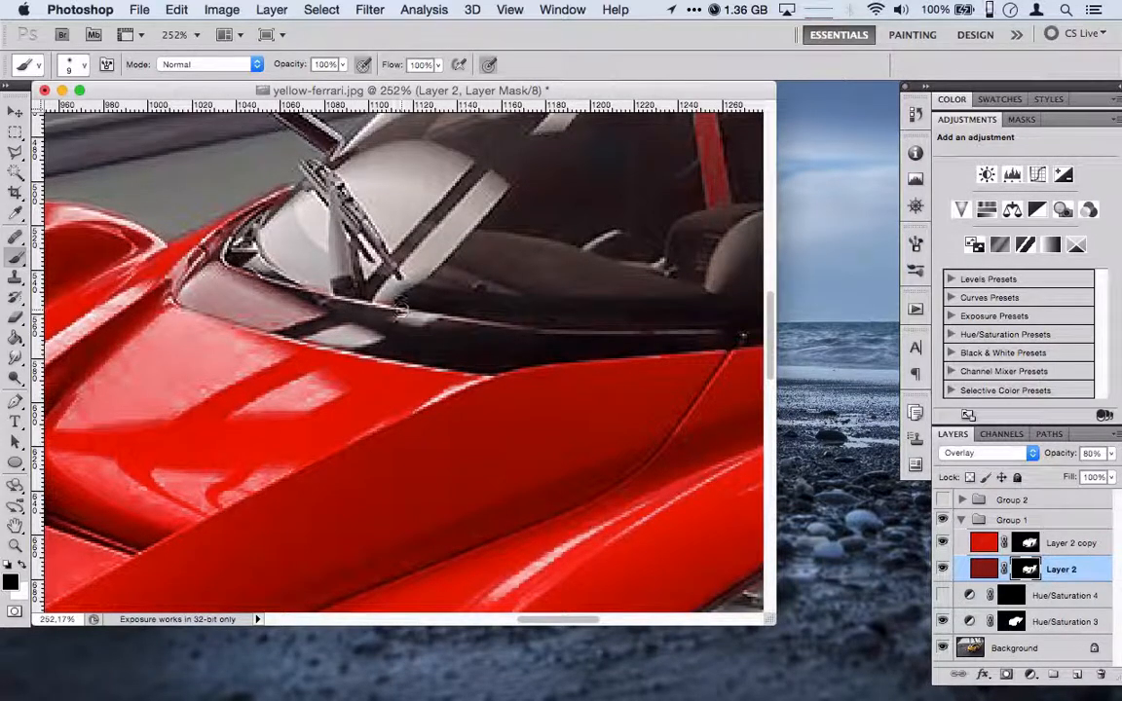
pyautogui.press('x')
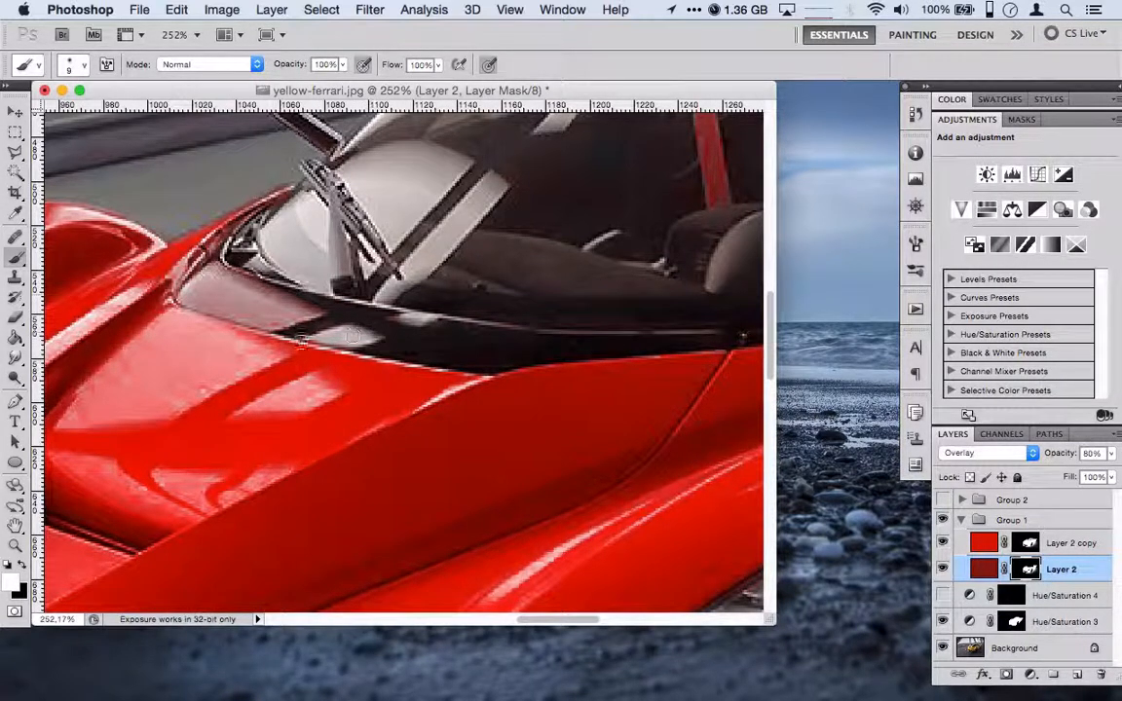
pyautogui.press('x')
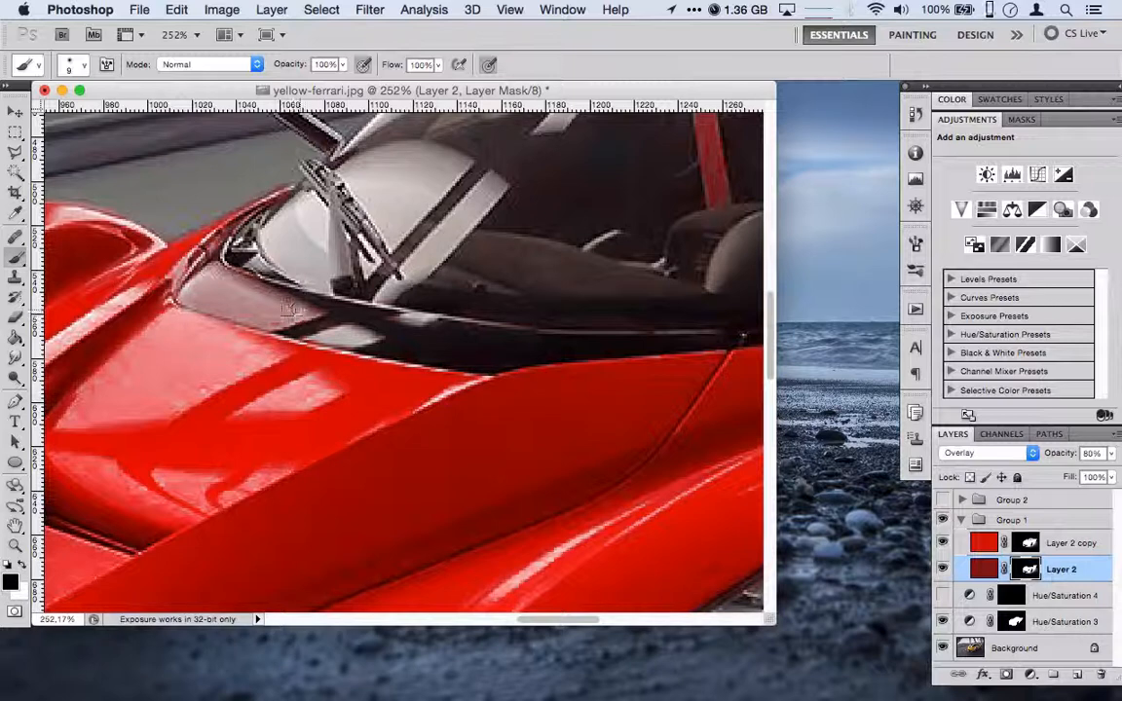
pyautogui.moveTo(288, 308); pyautogui.dragTo(240, 294)
pyautogui.moveTo(195, 258)
pyautogui.mouseDown()
pyautogui.moveTo(180, 255)
pyautogui.moveTo(248, 297)
pyautogui.moveTo(217, 304)
pyautogui.moveTo(168, 267)
pyautogui.moveTo(185, 249)
pyautogui.moveTo(233, 259)
pyautogui.moveTo(297, 305)
pyautogui.moveTo(209, 259)
pyautogui.moveTo(211, 288)
pyautogui.moveTo(187, 245)
pyautogui.mouseUp()
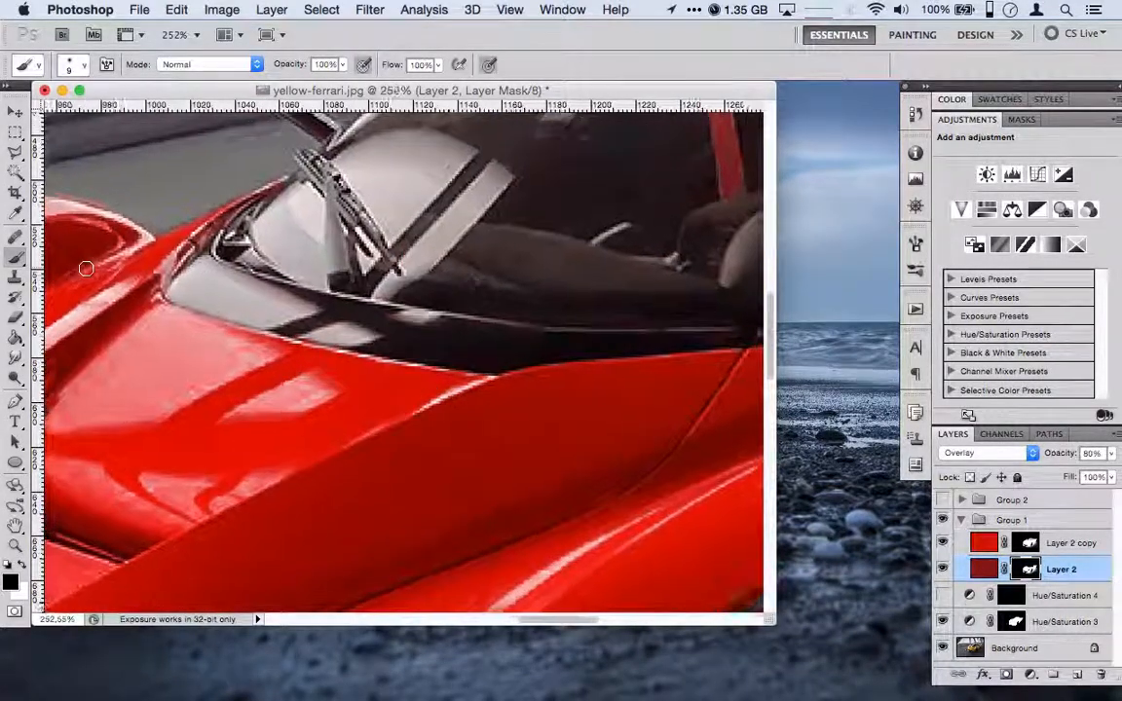
# Paint black on Layer 2's mask along the outer upper edge of the far front fender to remove the red fringe on the road
pyautogui.scroll(1, 86, 269)
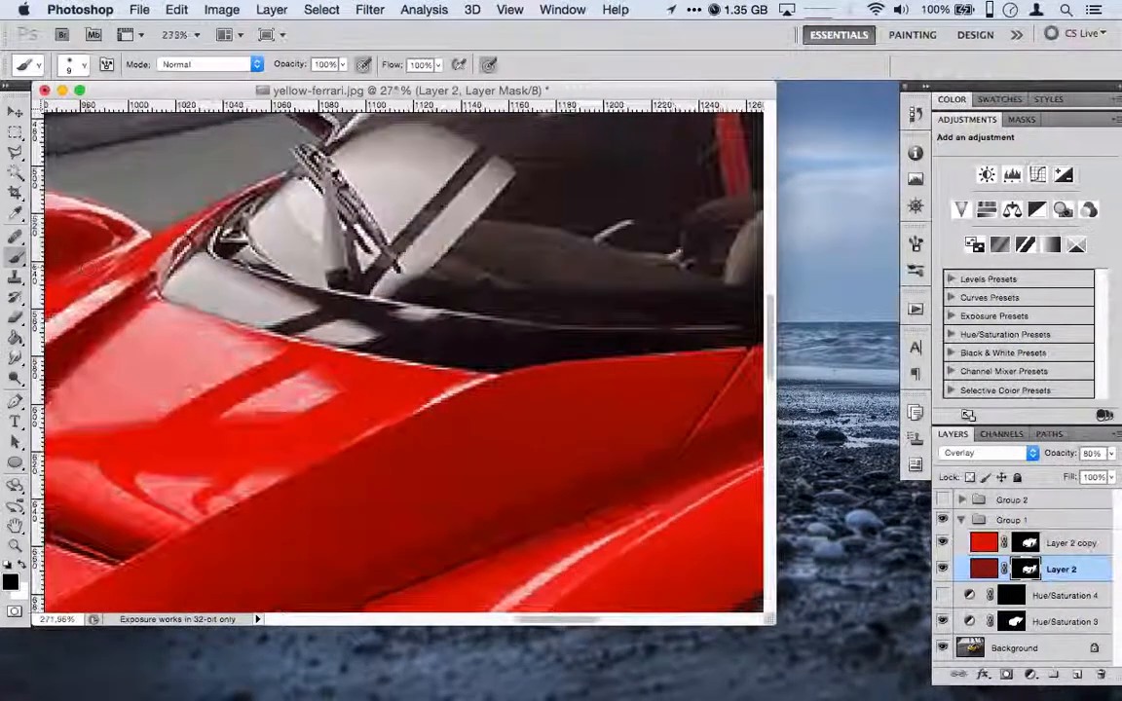
pyautogui.scroll(-2, 85, 269)
pyautogui.hscroll(-7, 86, 269)
pyautogui.hscroll(3, 86, 269)
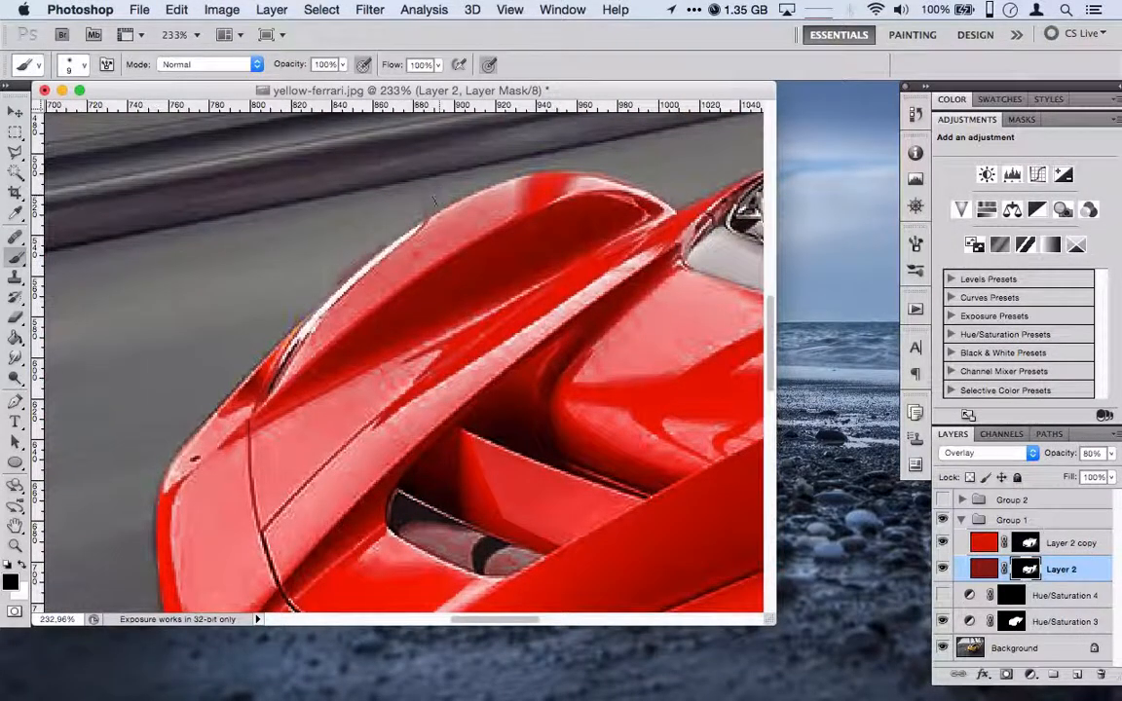
pyautogui.moveTo(340, 261)
pyautogui.mouseDown()
pyautogui.moveTo(360, 208)
pyautogui.moveTo(399, 190)
pyautogui.moveTo(465, 190)
pyautogui.mouseUp()
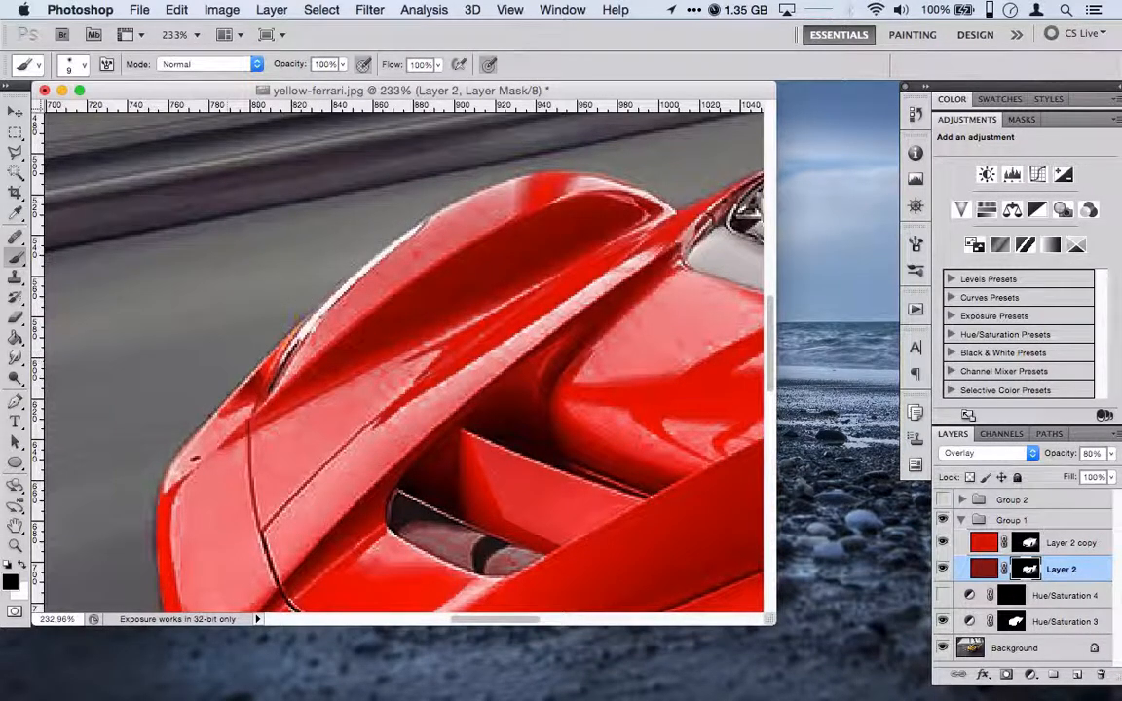
# Examine the recolored car as a whole and up close, checking the bodywork, windows, wheels and mask edges for a natural result
pyautogui.press('super+minus')
pyautogui.press('super+minus')
pyautogui.press('super+minus')
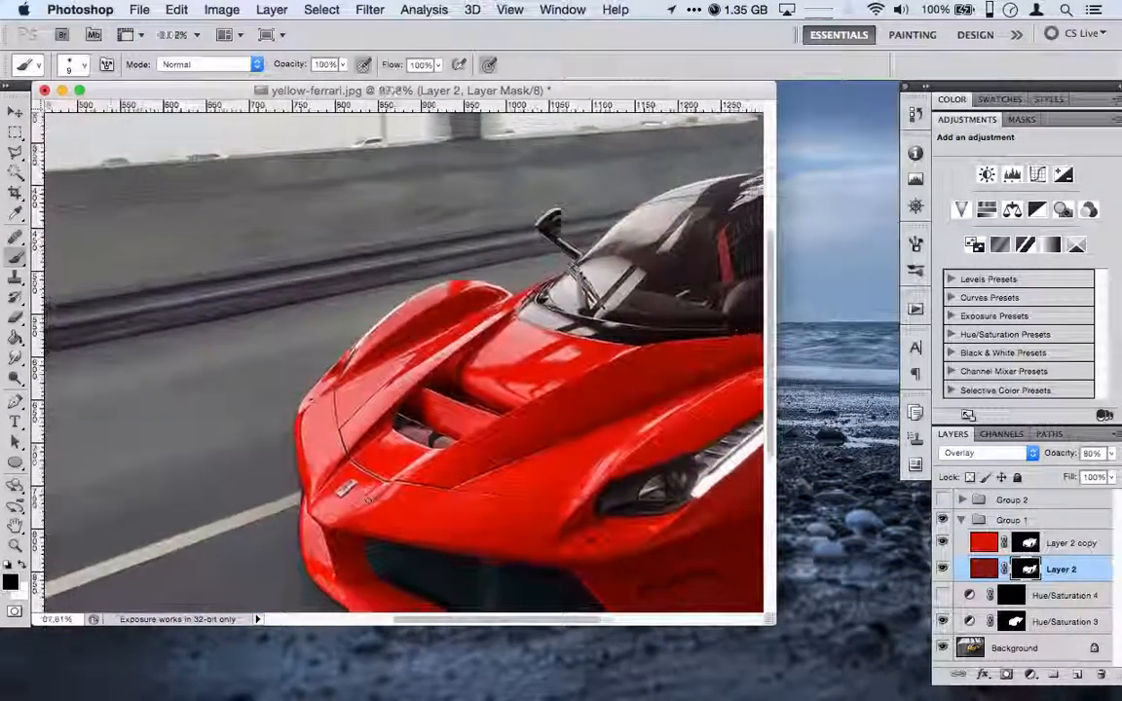
pyautogui.press('super+minus')
pyautogui.press('super+minus')
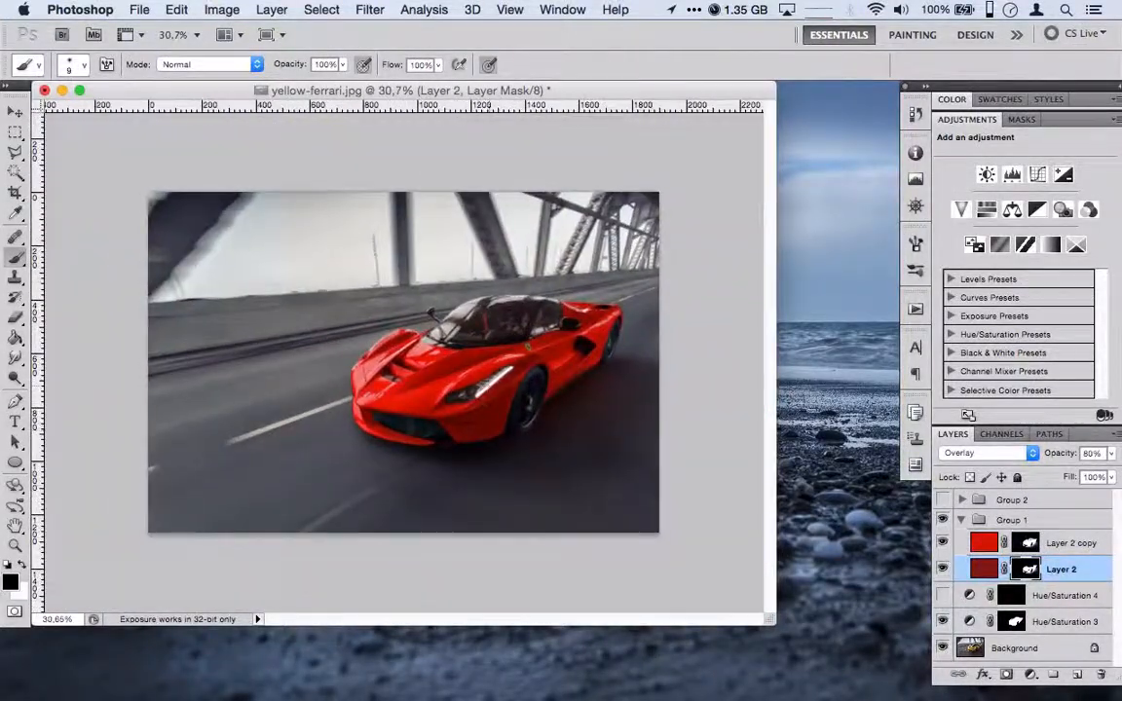
pyautogui.scroll(10, 488, 386)
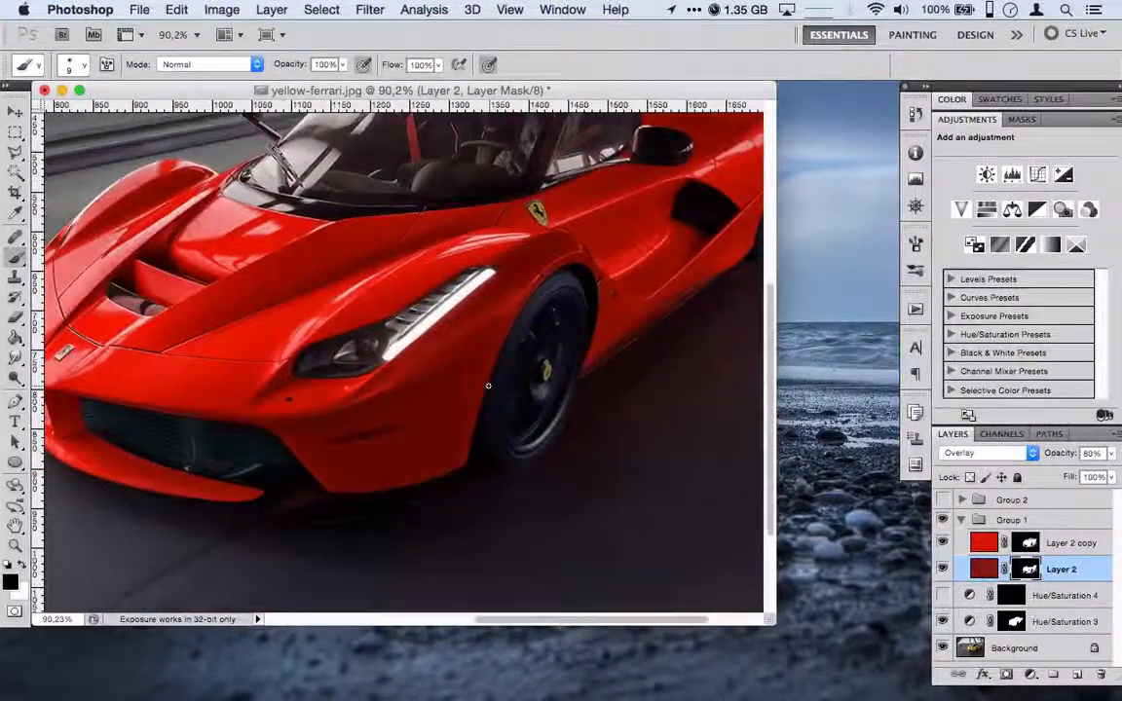
pyautogui.scroll(-3, 488, 386)
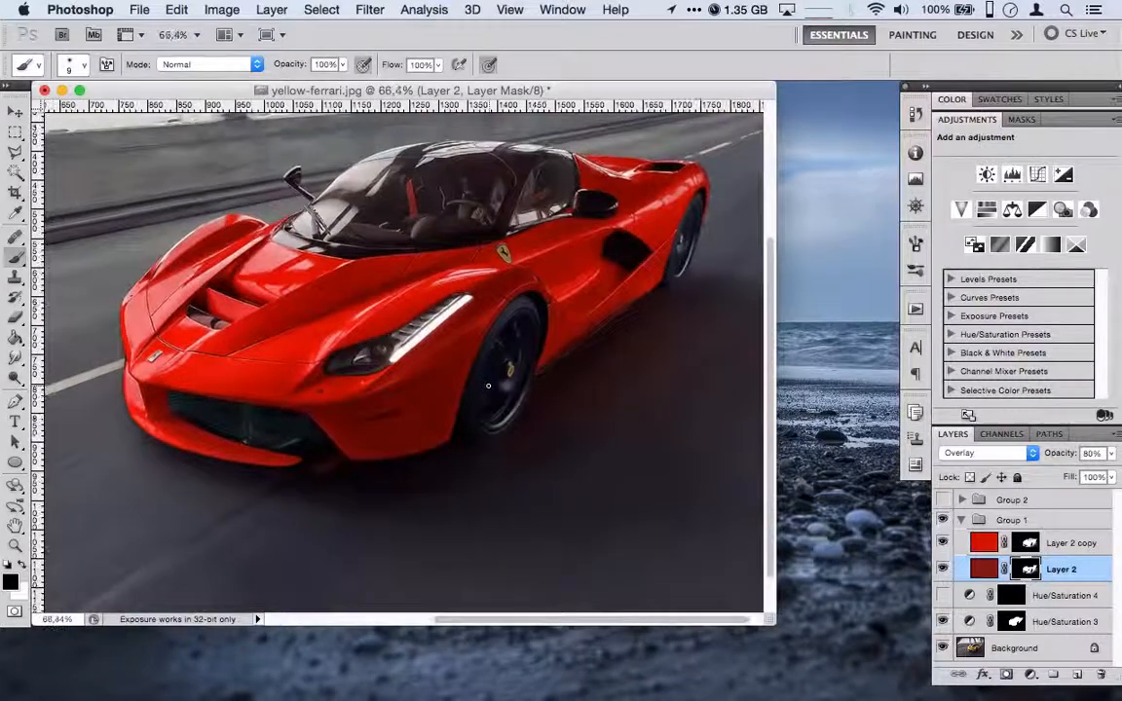
pyautogui.scroll(-2, 488, 386)
pyautogui.scroll(5, 498, 359)
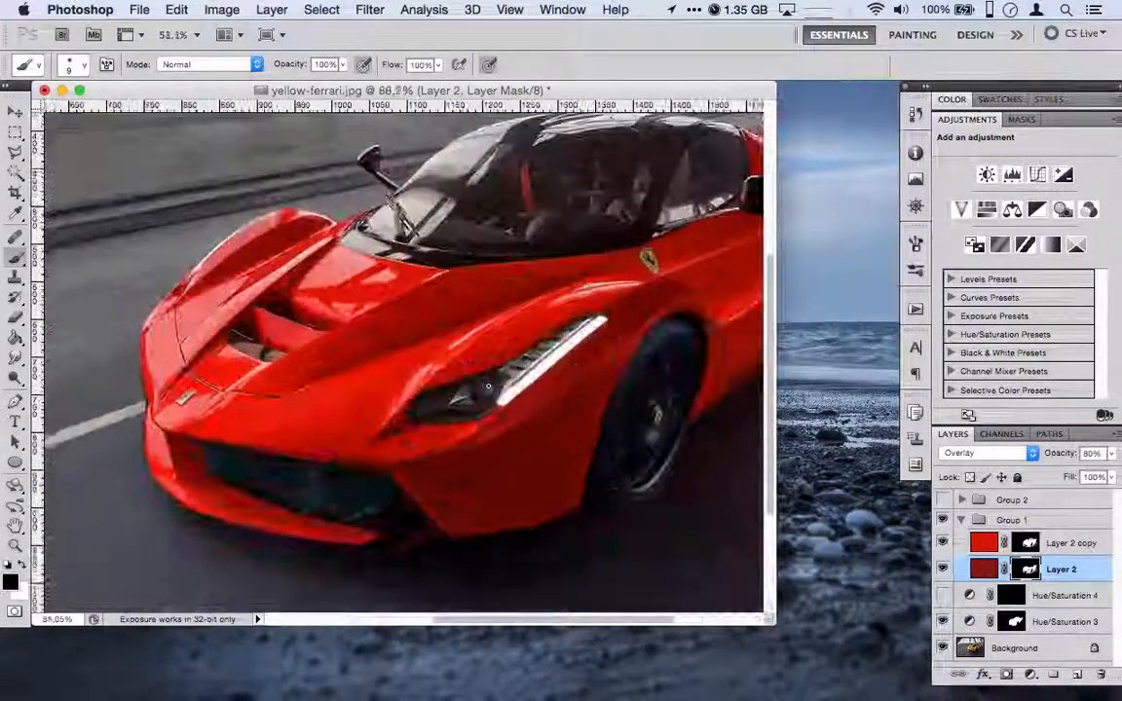
pyautogui.hscroll(6, 497, 359)
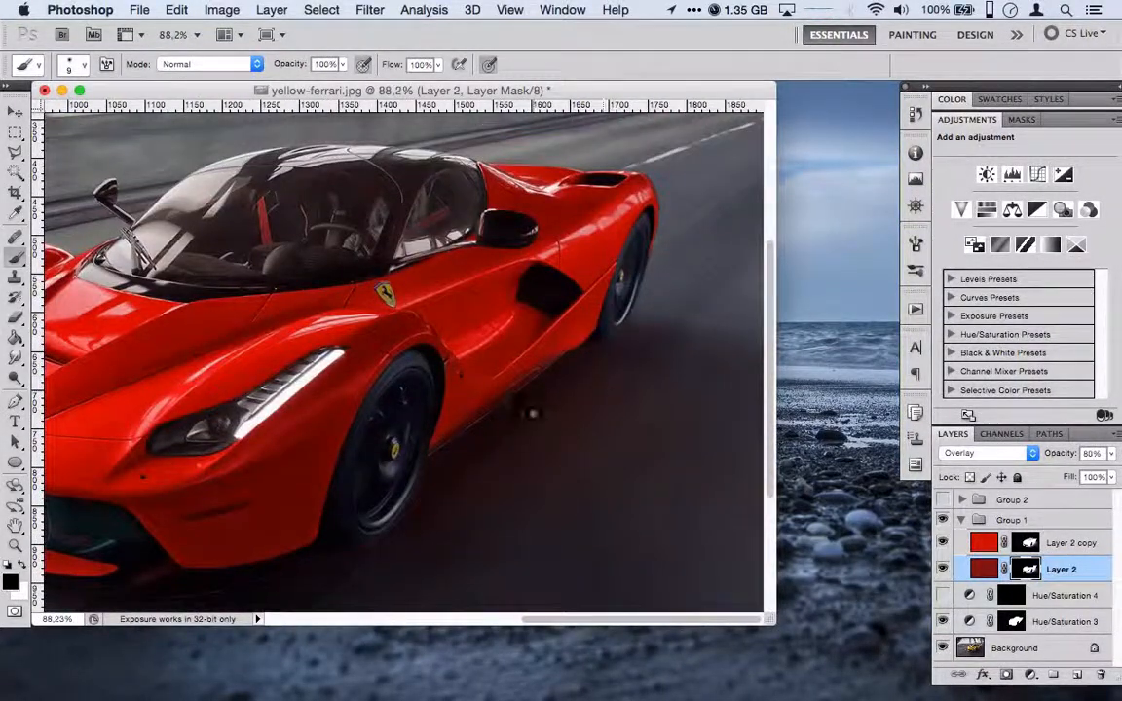
pyautogui.scroll(-5, 531, 412)
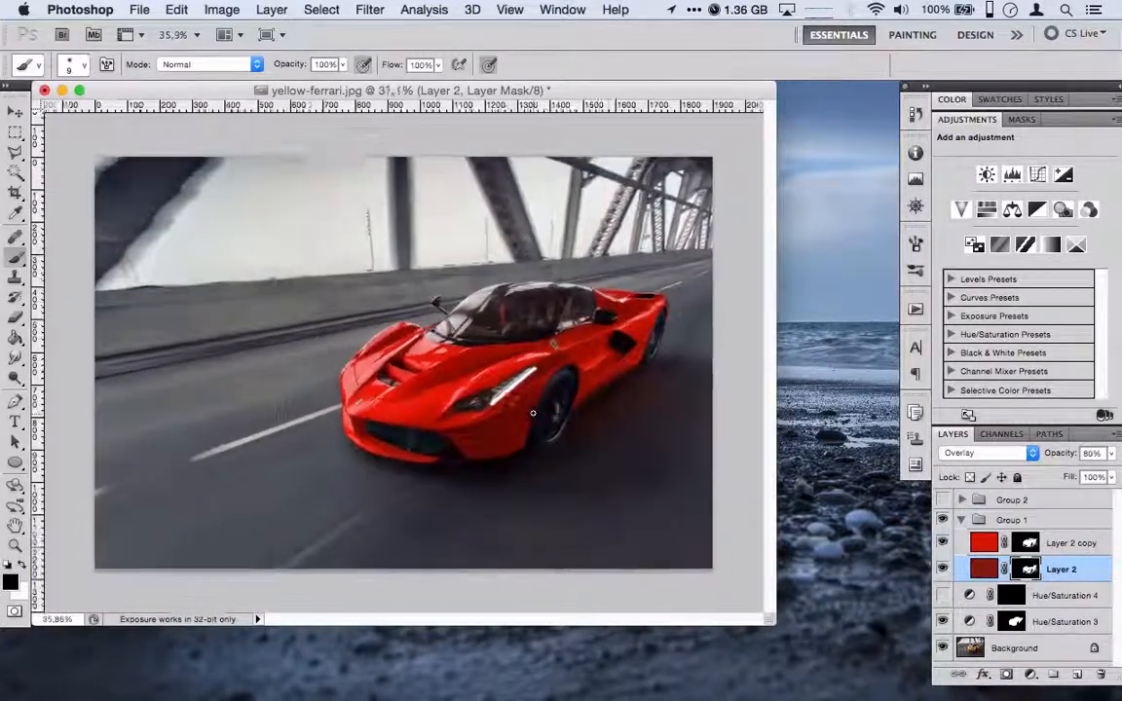
pyautogui.scroll(2, 533, 413)
pyautogui.scroll(-3, 533, 413)
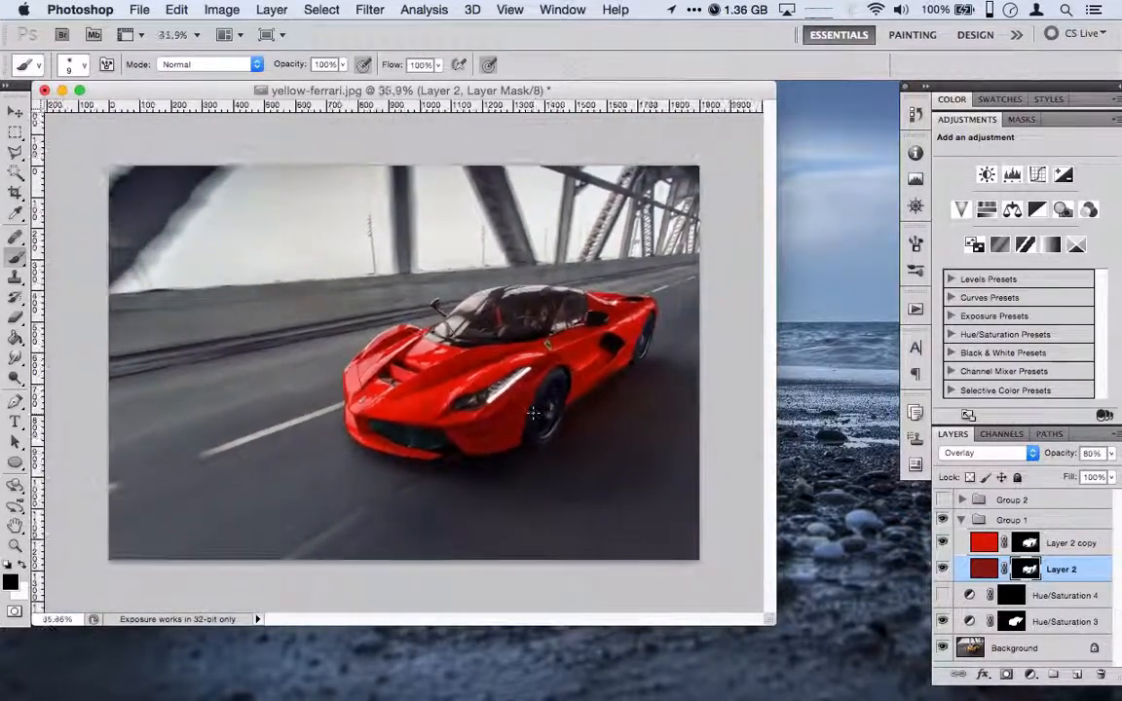
pyautogui.scroll(1, 532, 413)
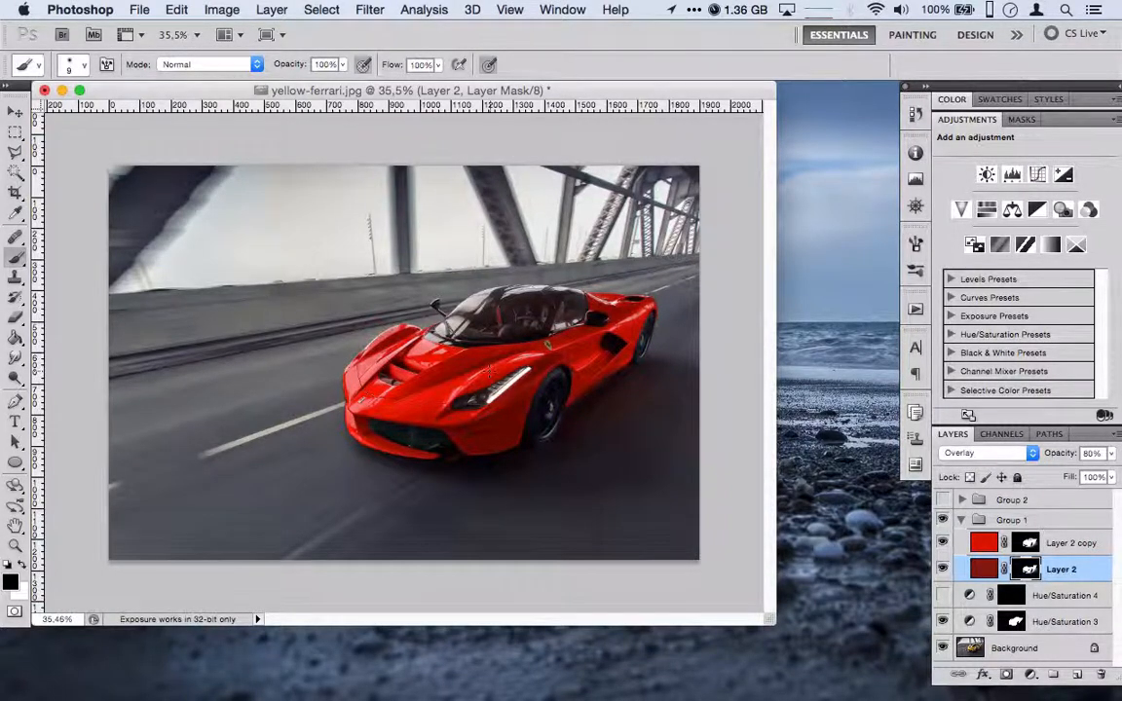
pyautogui.scroll(5, 502, 314)
pyautogui.scroll(-3, 513, 308)
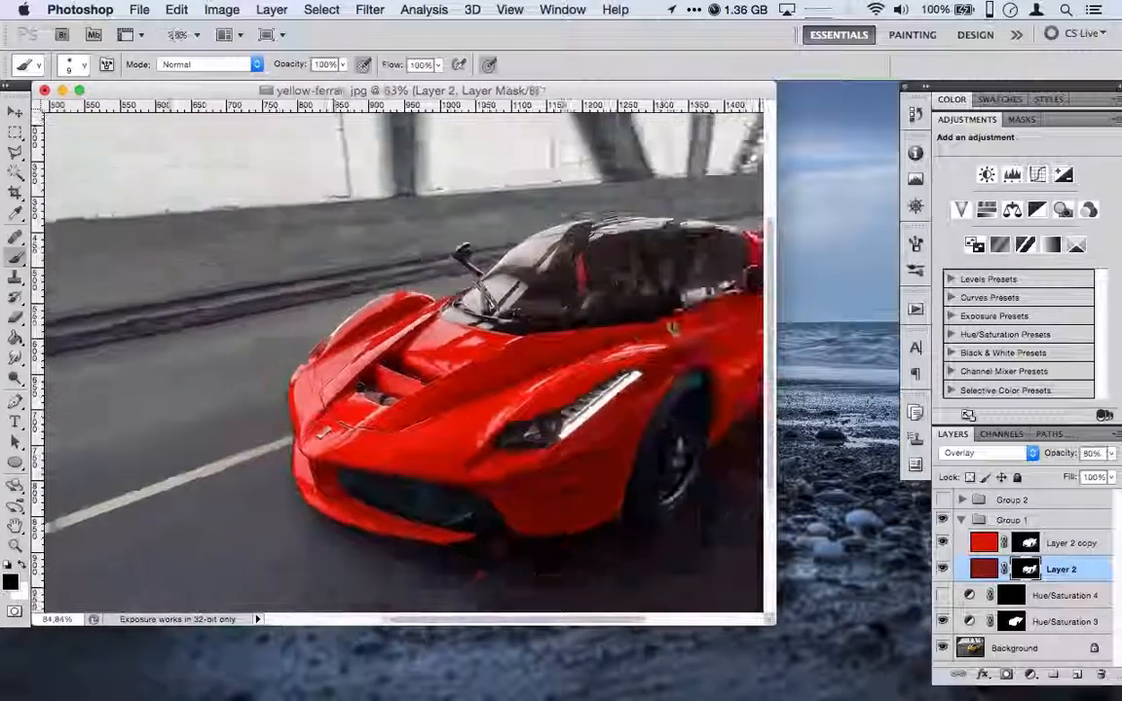
pyautogui.scroll(3, 514, 309)
pyautogui.scroll(-6, 514, 309)
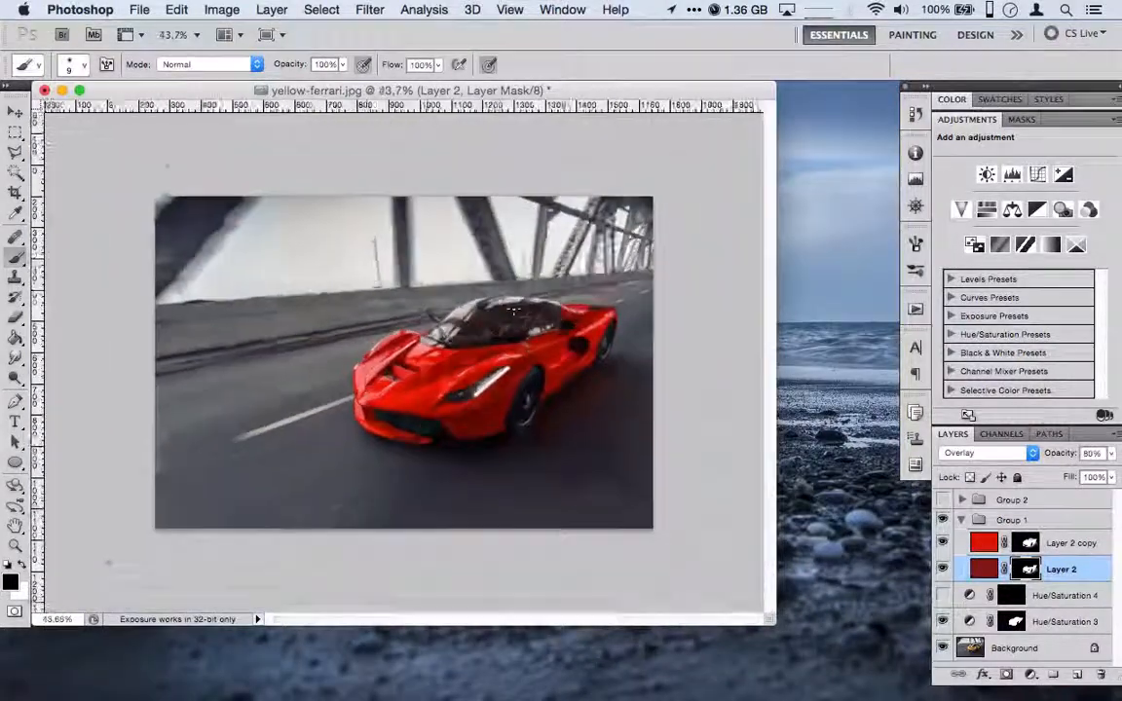
pyautogui.scroll(5, 514, 309)
pyautogui.scroll(2, 514, 309)
pyautogui.scroll(-2, 514, 309)
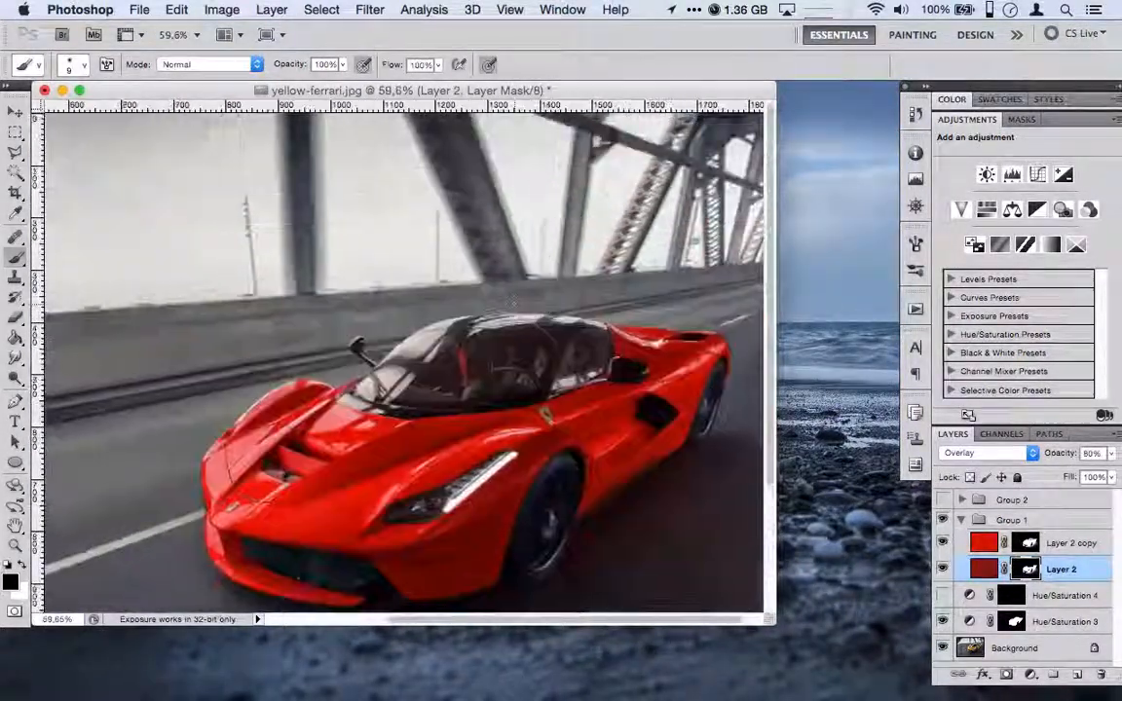
pyautogui.scroll(2, 513, 309)
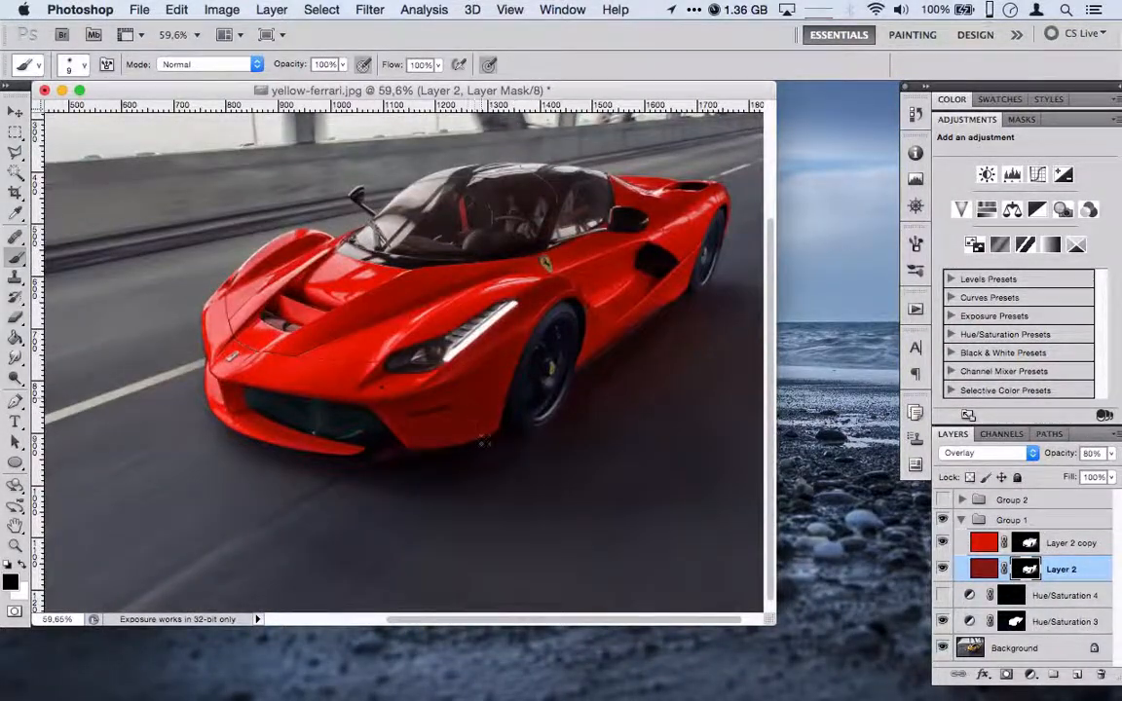
pyautogui.scroll(-4, 483, 443)
pyautogui.scroll(3, 481, 444)
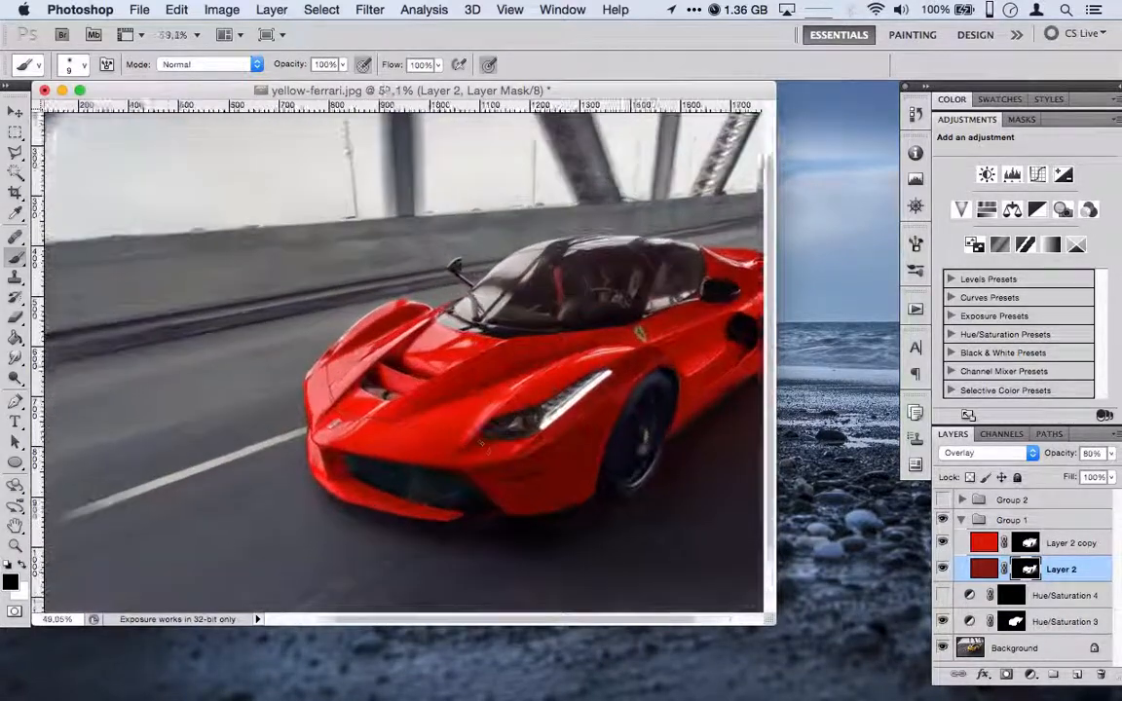
pyautogui.scroll(4, 481, 443)
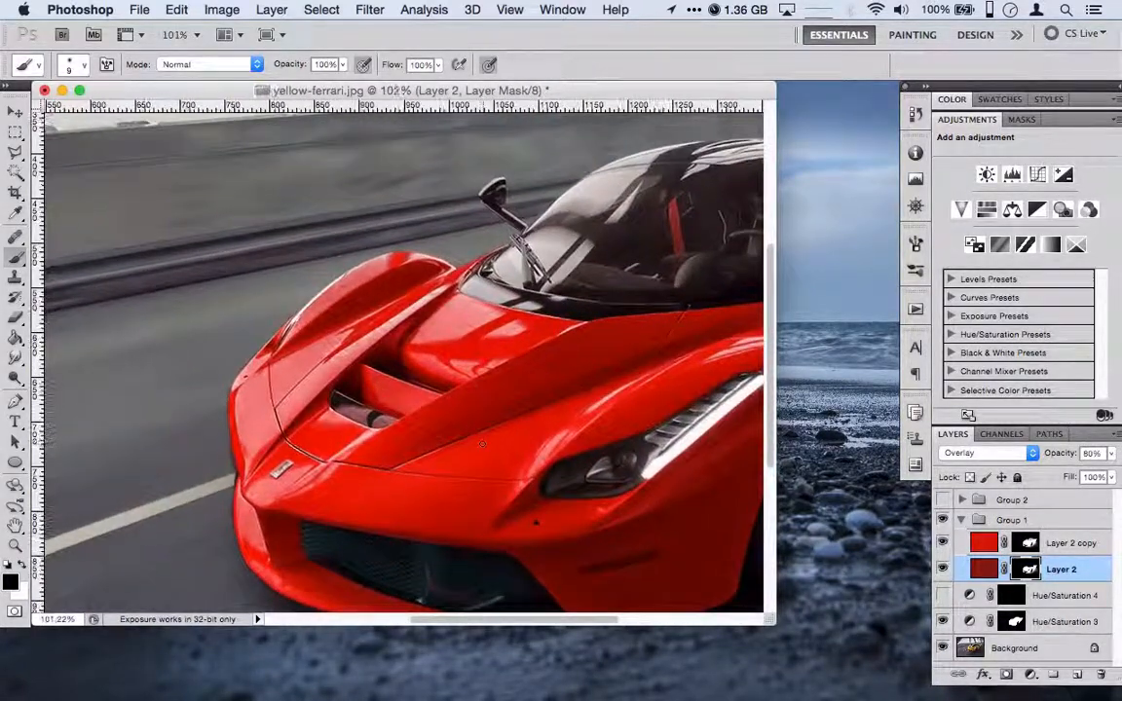
pyautogui.scroll(2, 482, 444)
pyautogui.scroll(-4, 481, 444)
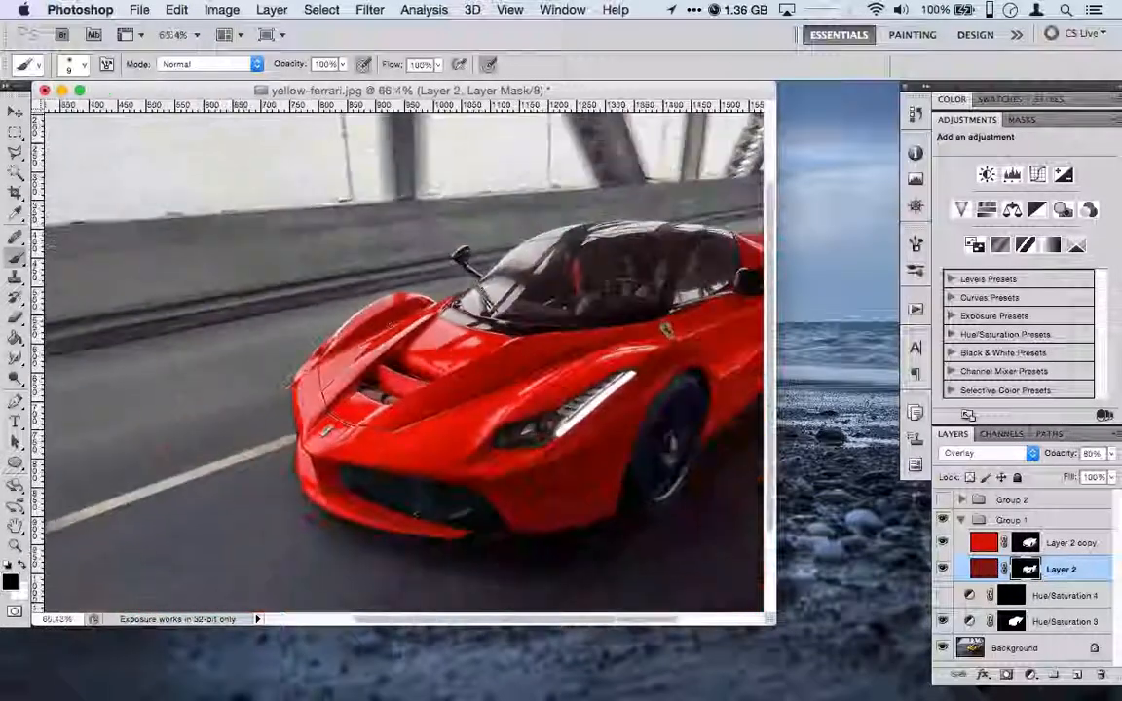
pyautogui.scroll(-3, 481, 443)
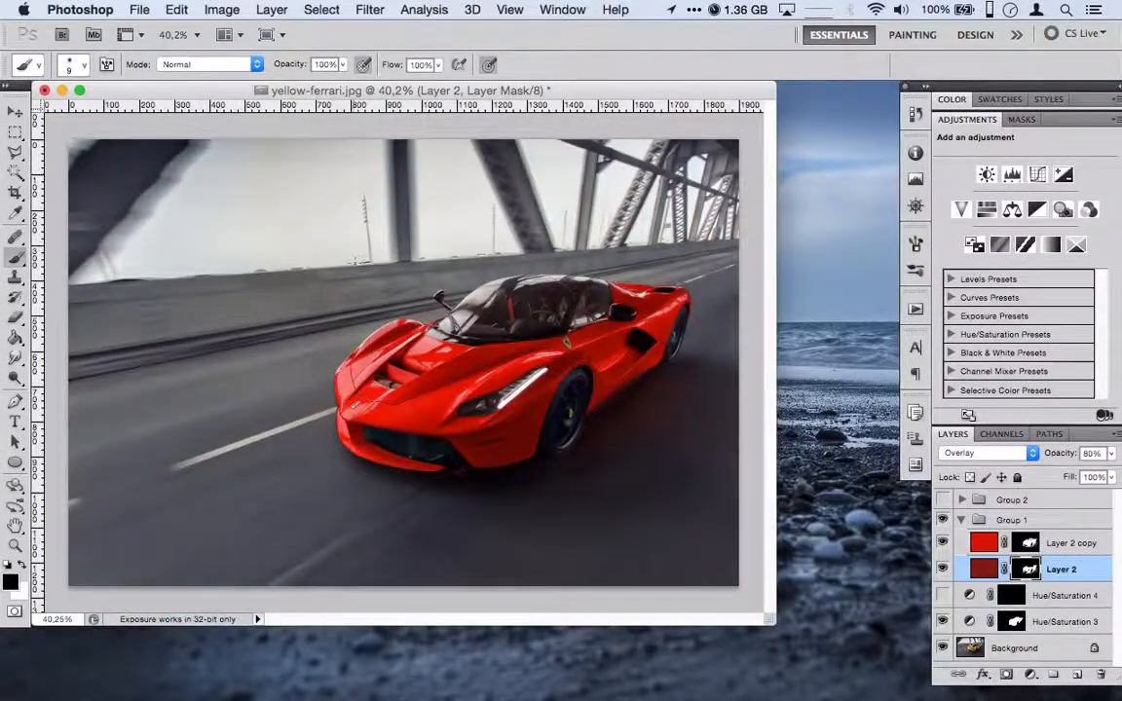